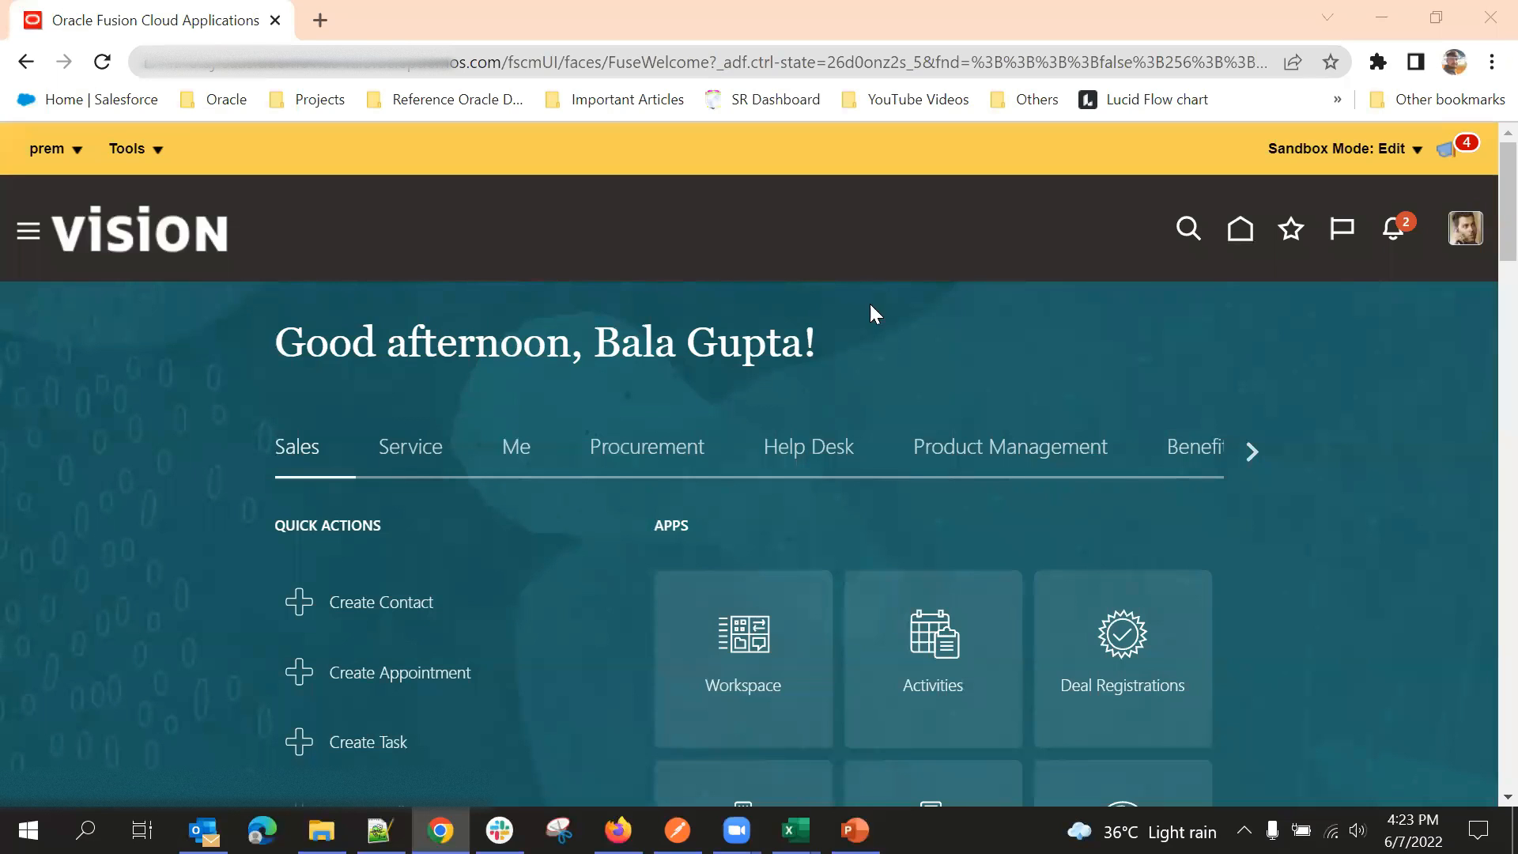
Step: Open the Reports and Analytics work area from the Tools group of the application navigator
{"action": "scroll", "coordinate": [839, 249], "scroll_direction": "down", "scroll_amount": 2}
{"action": "scroll", "coordinate": [841, 250], "scroll_direction": "up", "scroll_amount": 2}
{"action": "scroll", "coordinate": [841, 250], "scroll_direction": "down", "scroll_amount": 10}
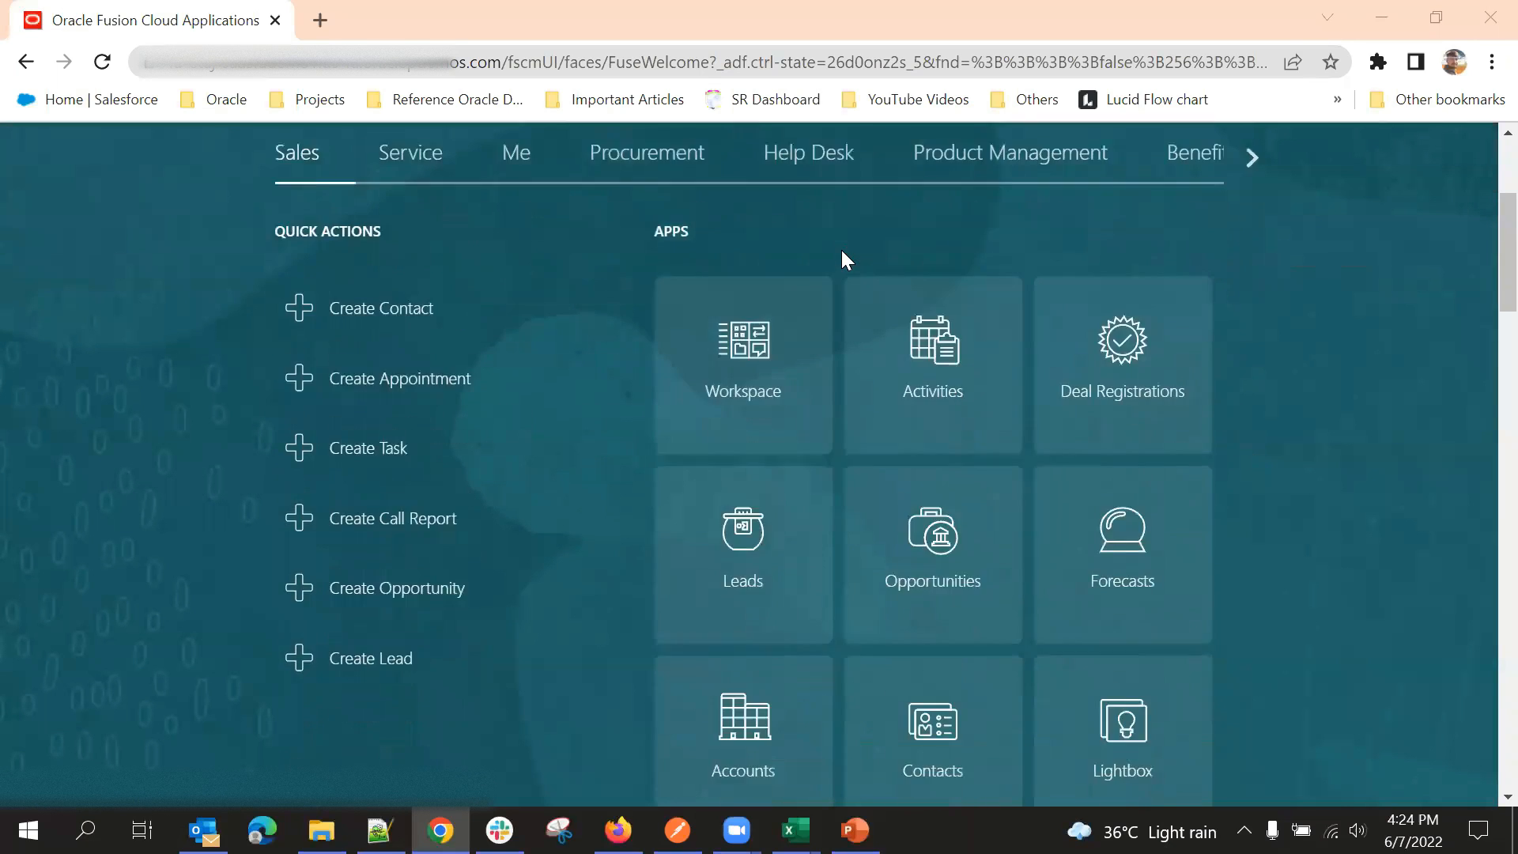
{"action": "scroll", "coordinate": [1028, 449], "scroll_direction": "down", "scroll_amount": 3}
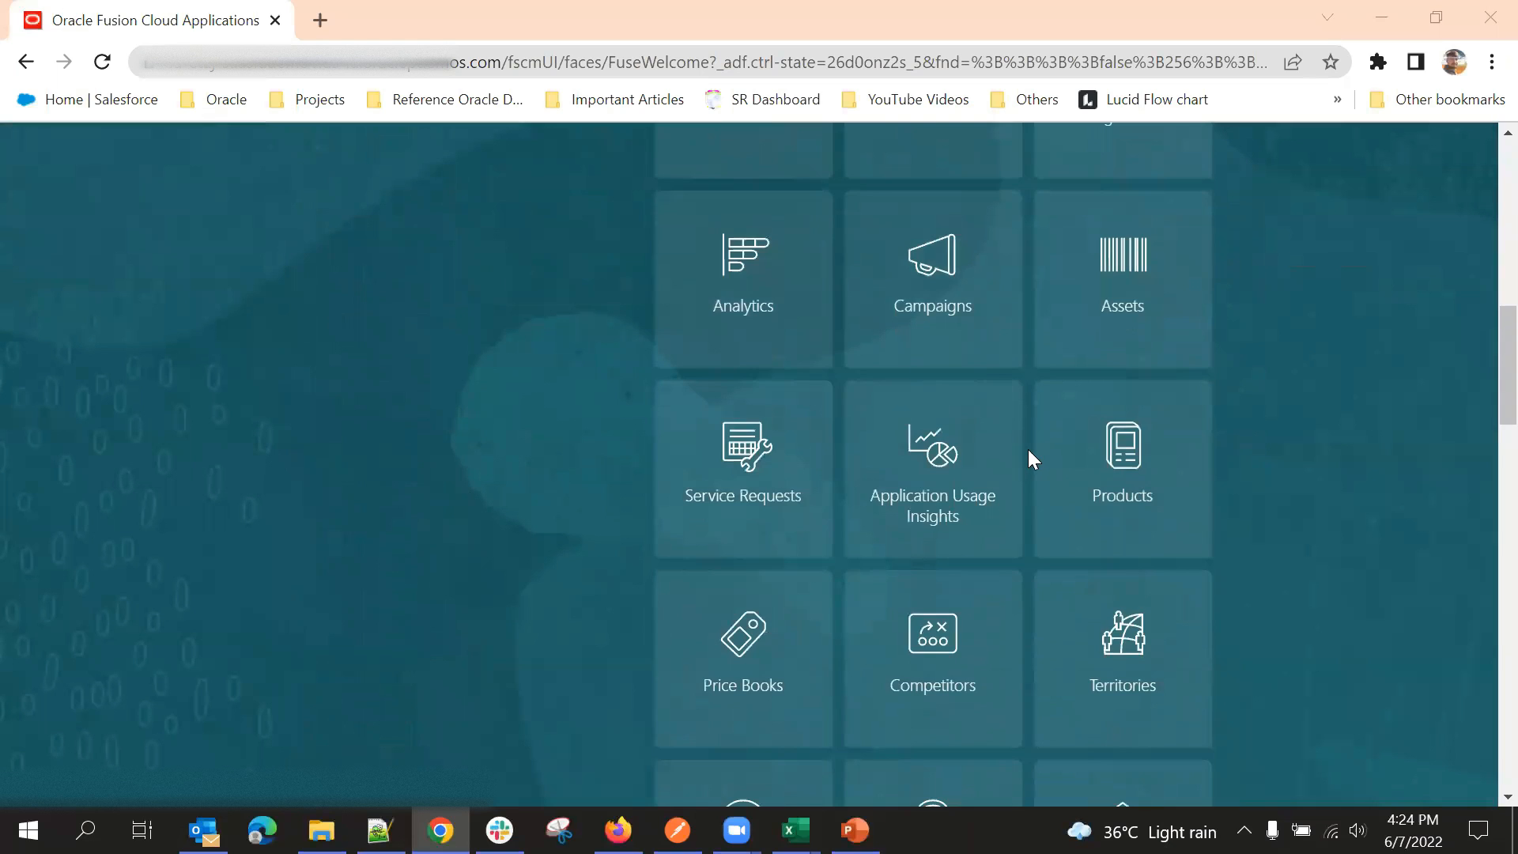
{"action": "scroll", "coordinate": [666, 253], "scroll_direction": "up", "scroll_amount": 12}
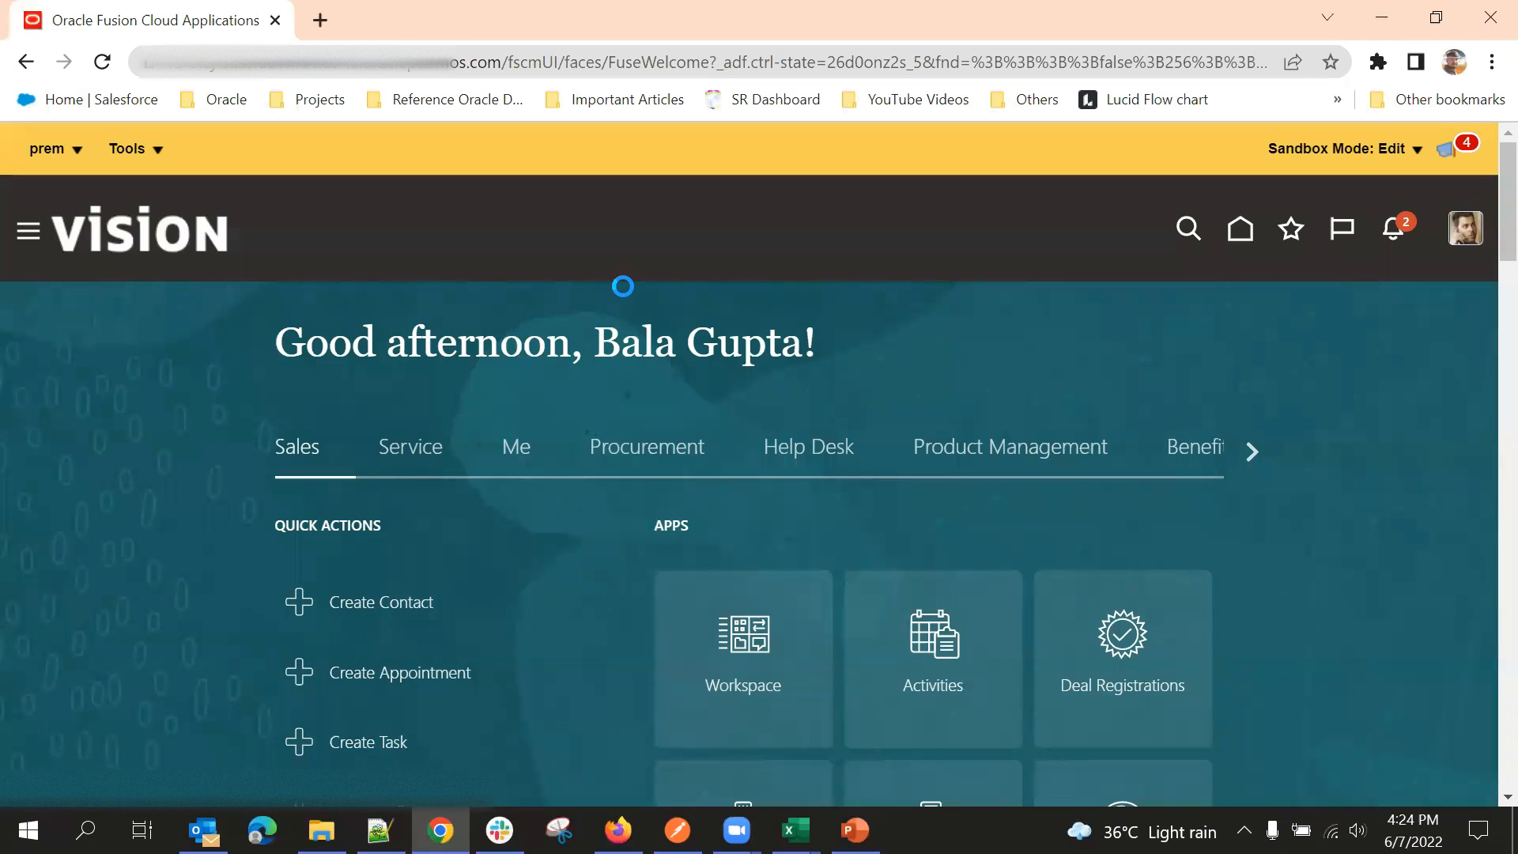
{"action": "scroll", "coordinate": [855, 364], "scroll_direction": "down", "scroll_amount": 8}
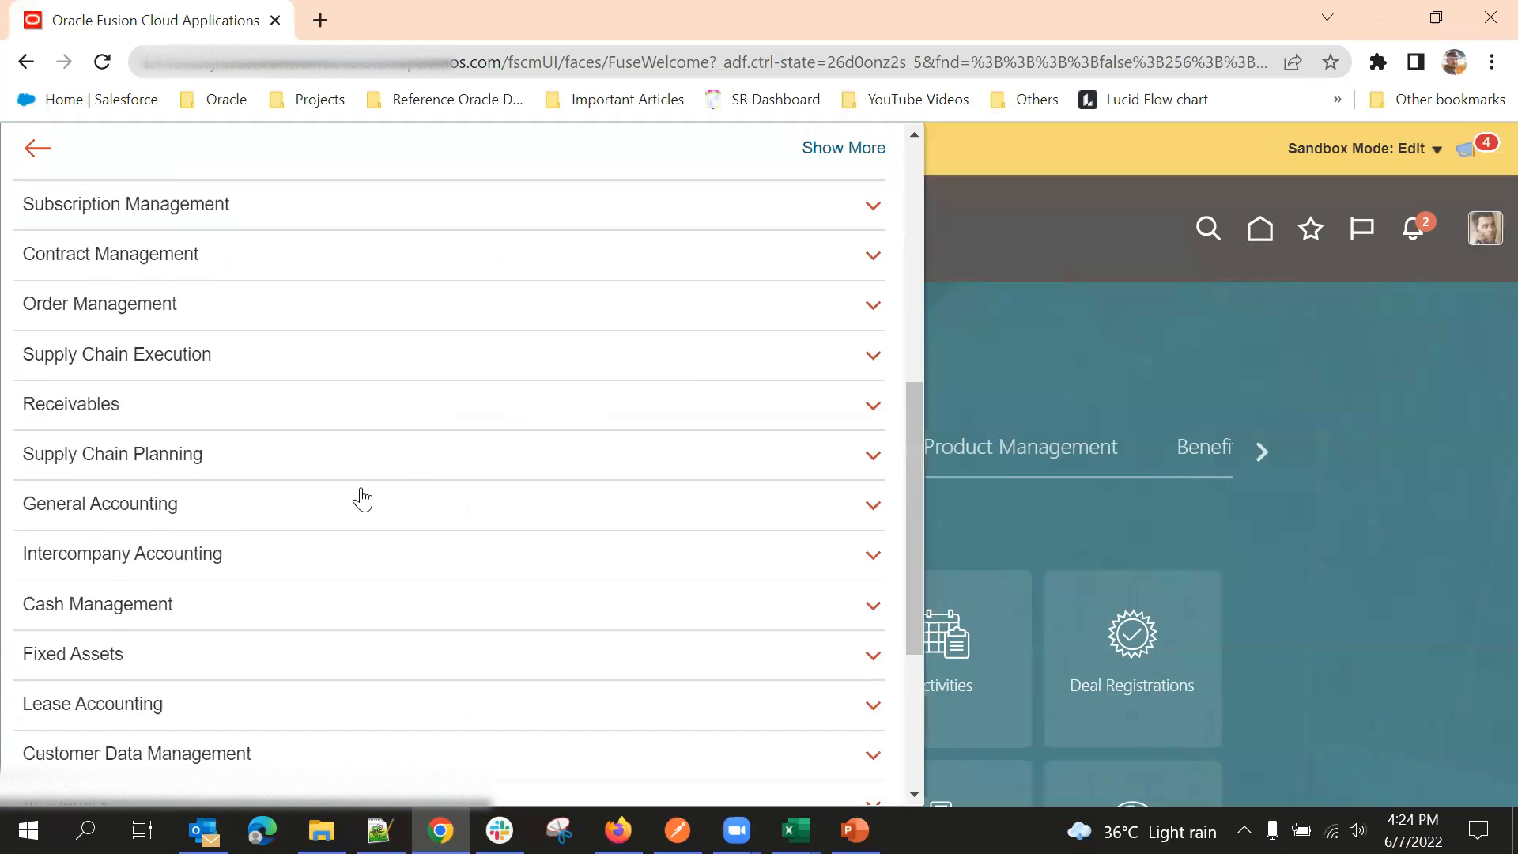
{"action": "left_click", "coordinate": [375, 632]}
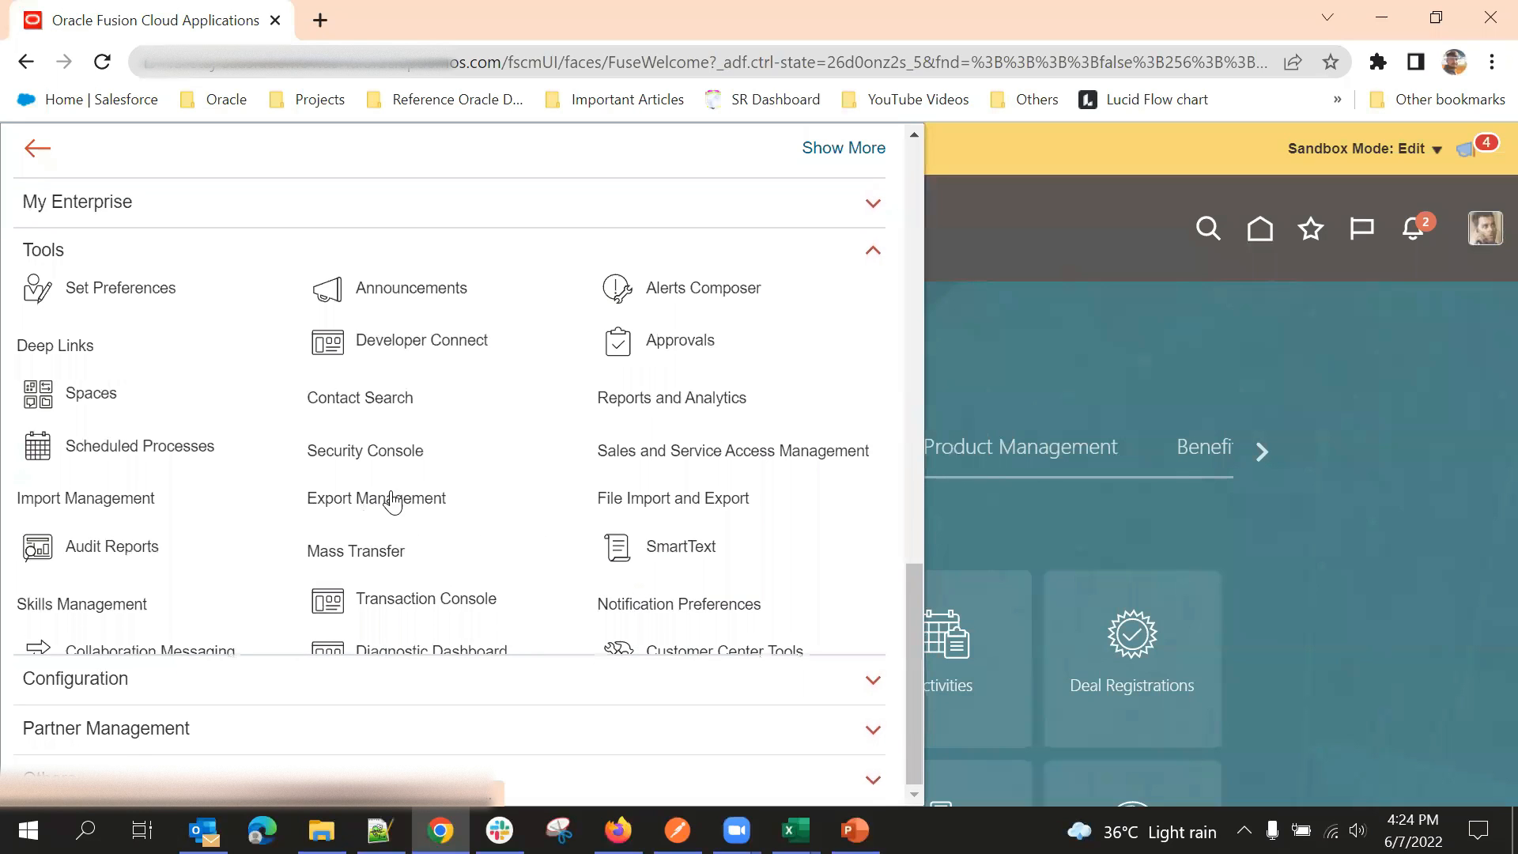
{"action": "left_click", "coordinate": [744, 393]}
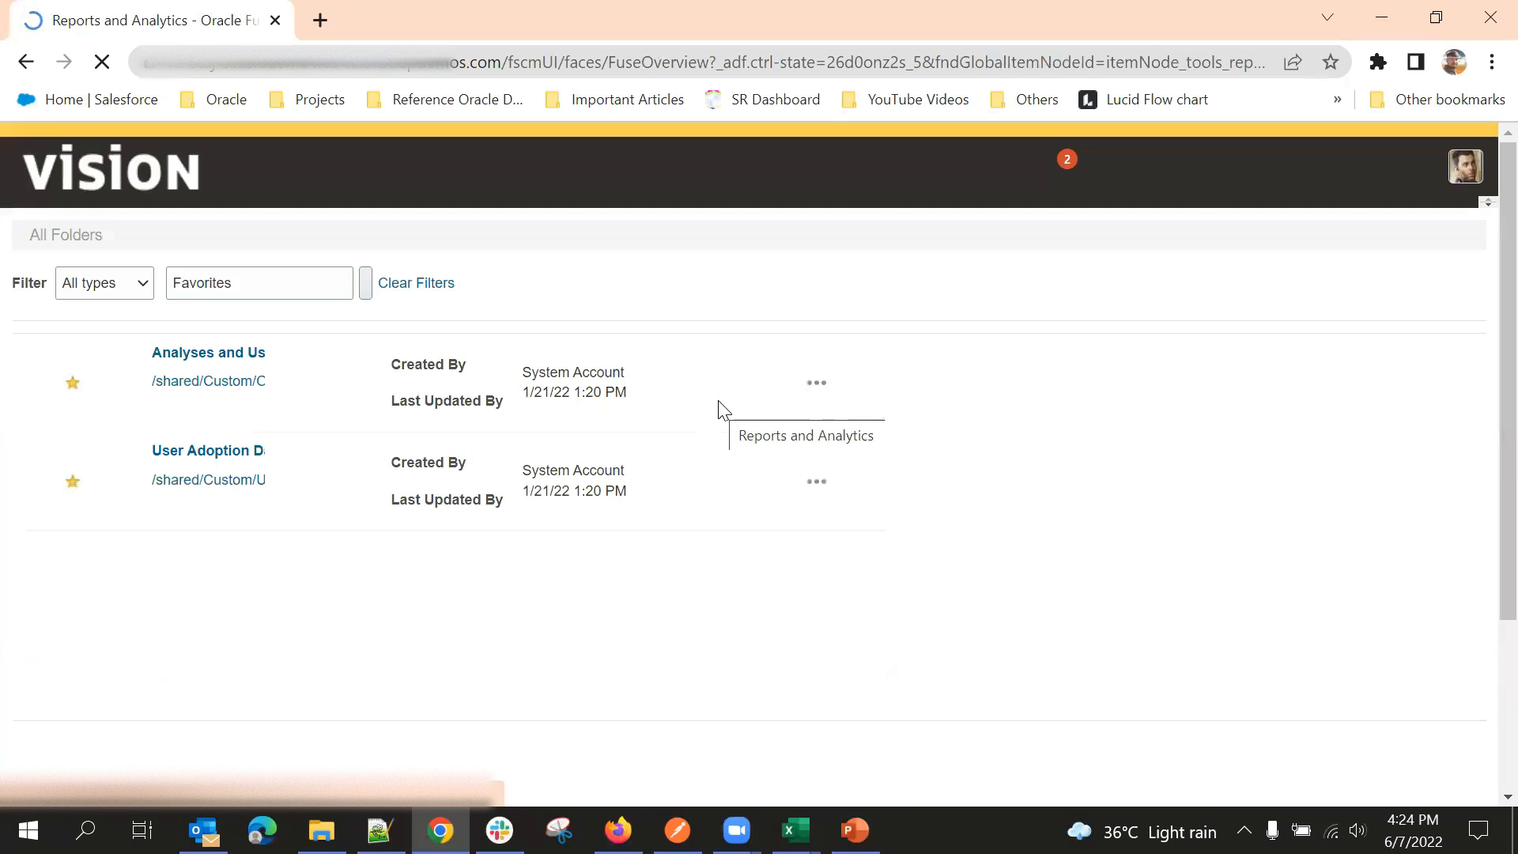
Step: Check which object types can be created directly from the Reports and Analytics page
{"action": "scroll", "coordinate": [806, 354], "scroll_direction": "down", "scroll_amount": 3}
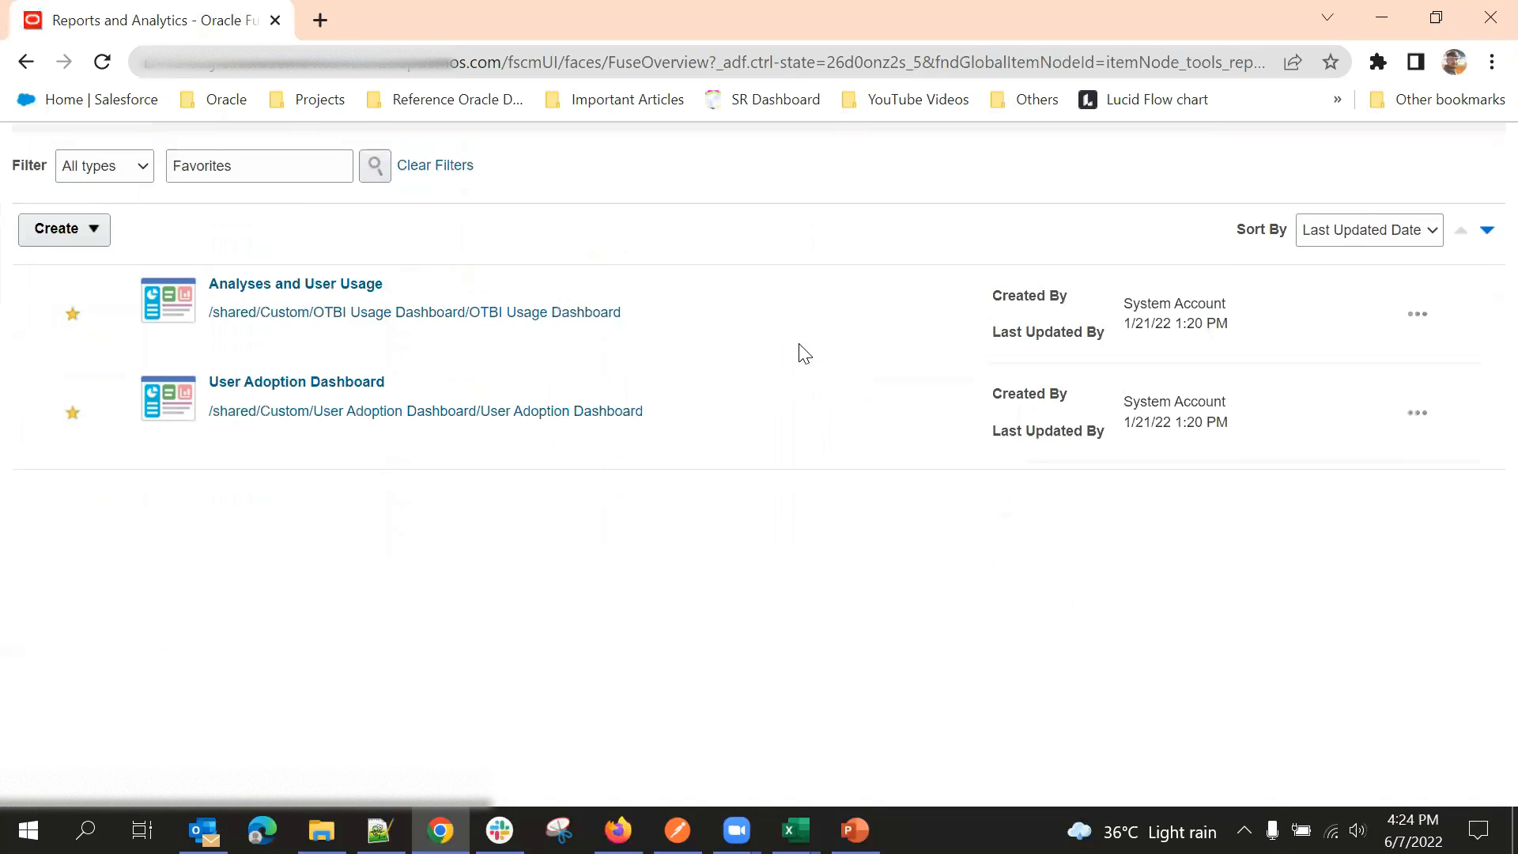
{"action": "left_click", "coordinate": [107, 234]}
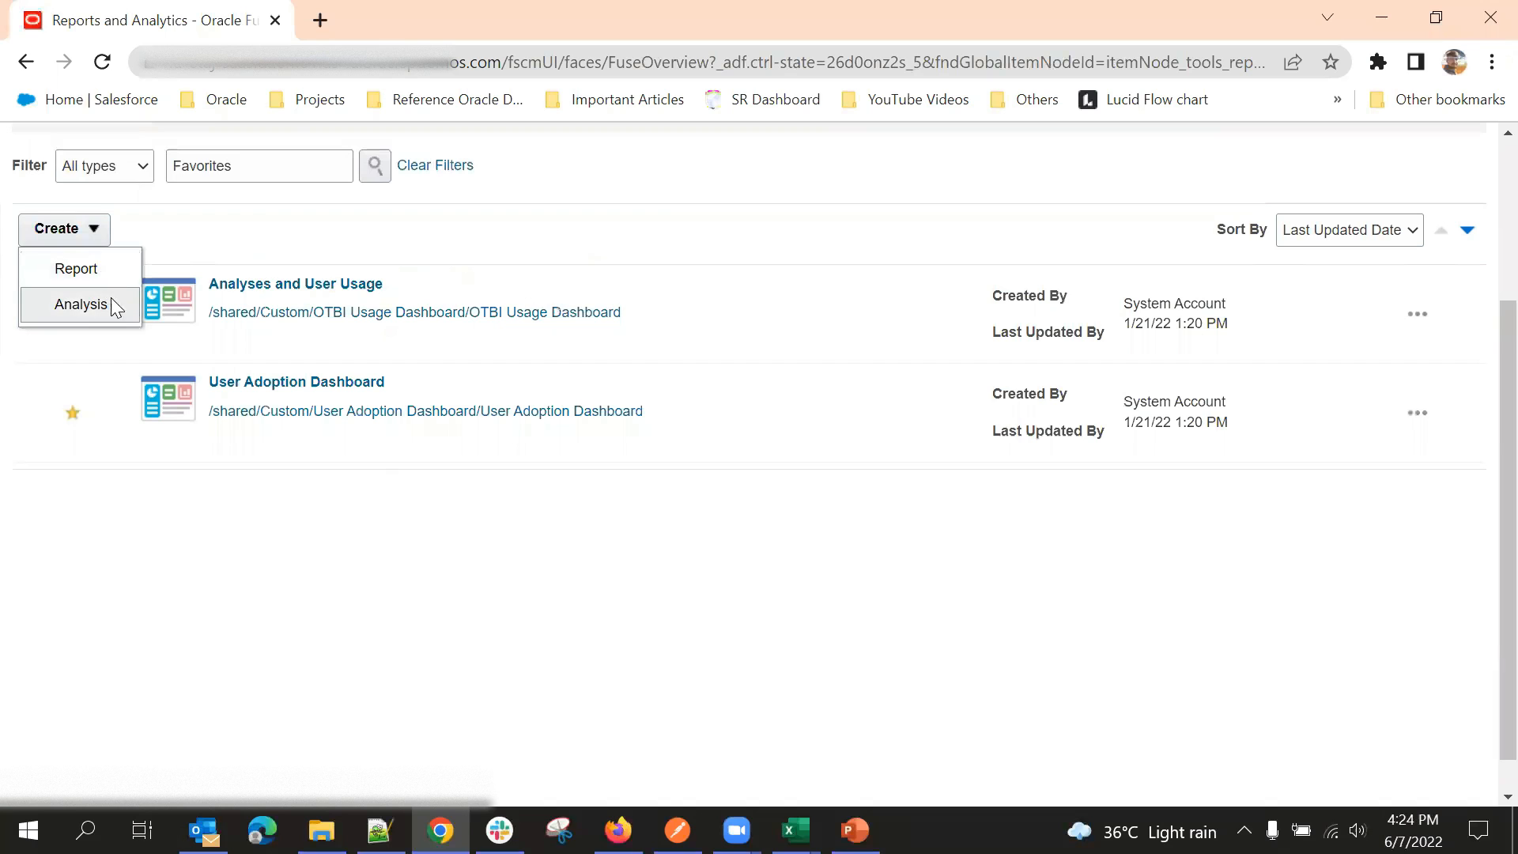
{"action": "scroll", "coordinate": [739, 316], "scroll_direction": "up", "scroll_amount": 3}
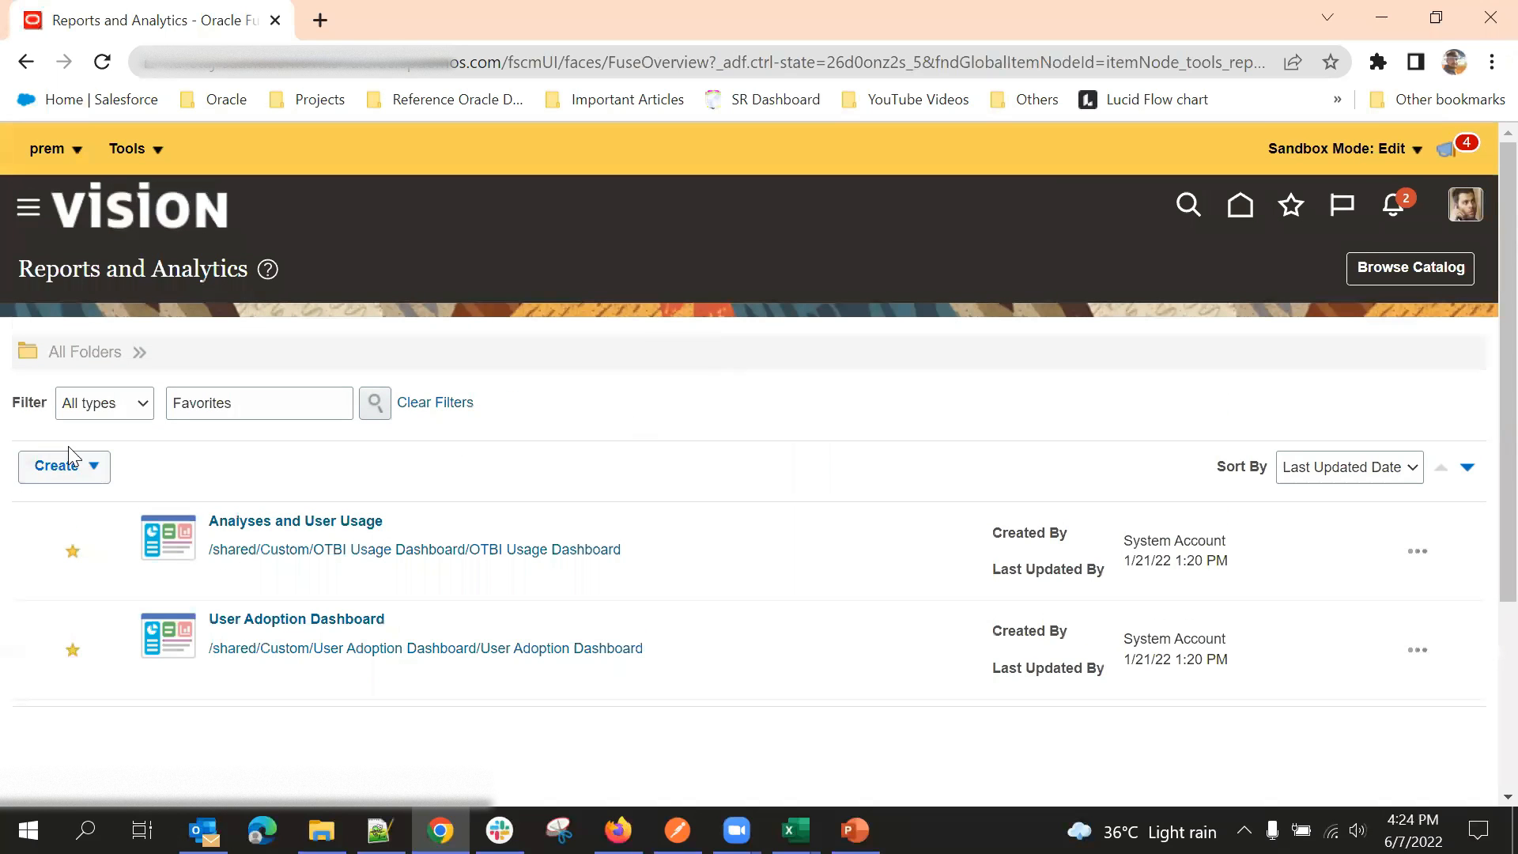
Step: Browse the business intelligence catalog from the Reports and Analytics page
{"action": "left_click", "coordinate": [1410, 269]}
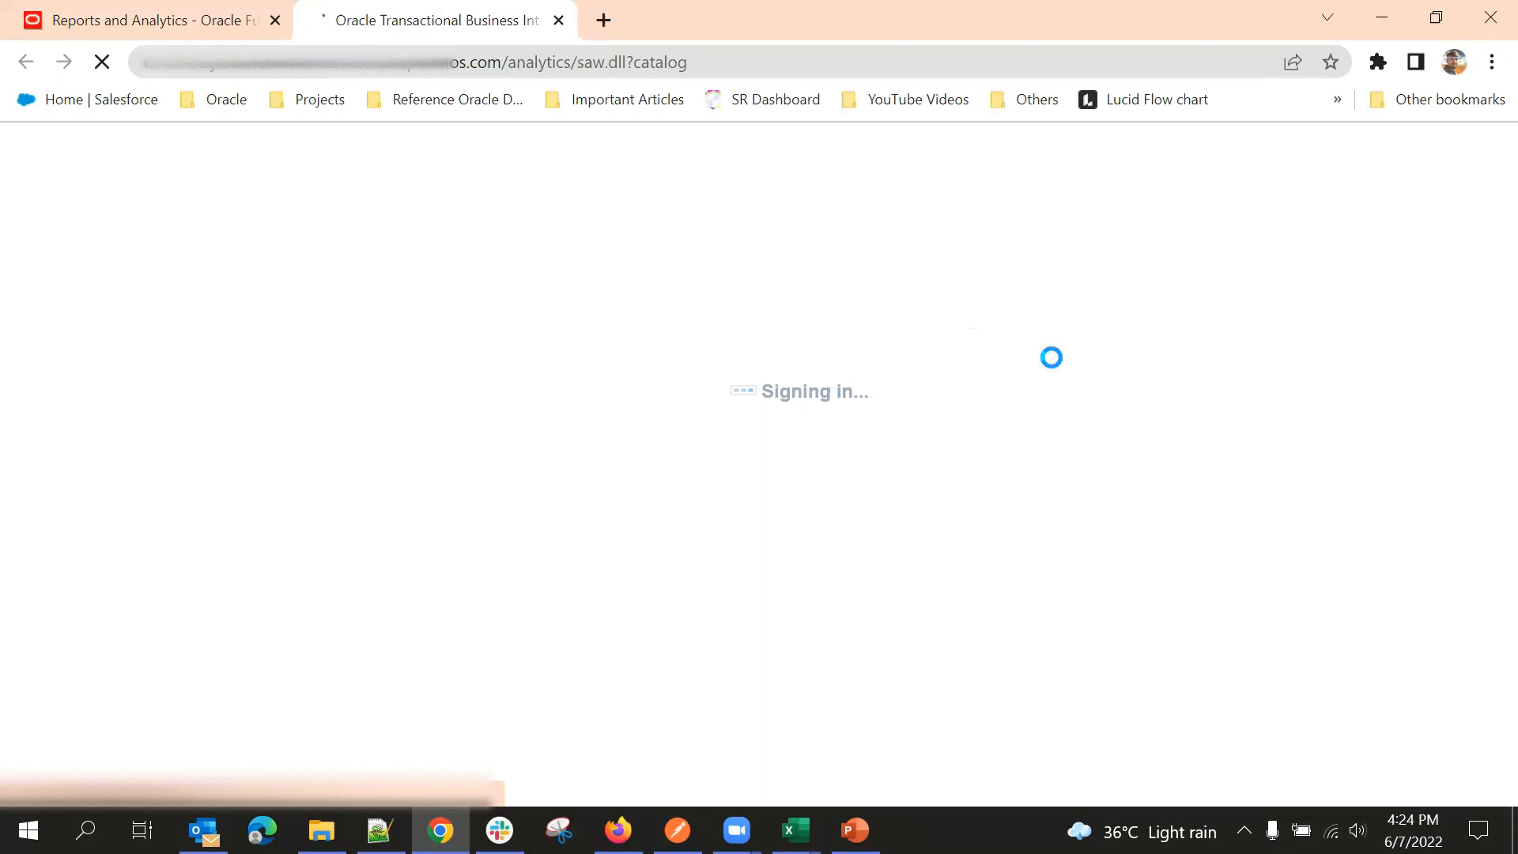
{"action": "key", "text": "ctrl+1"}
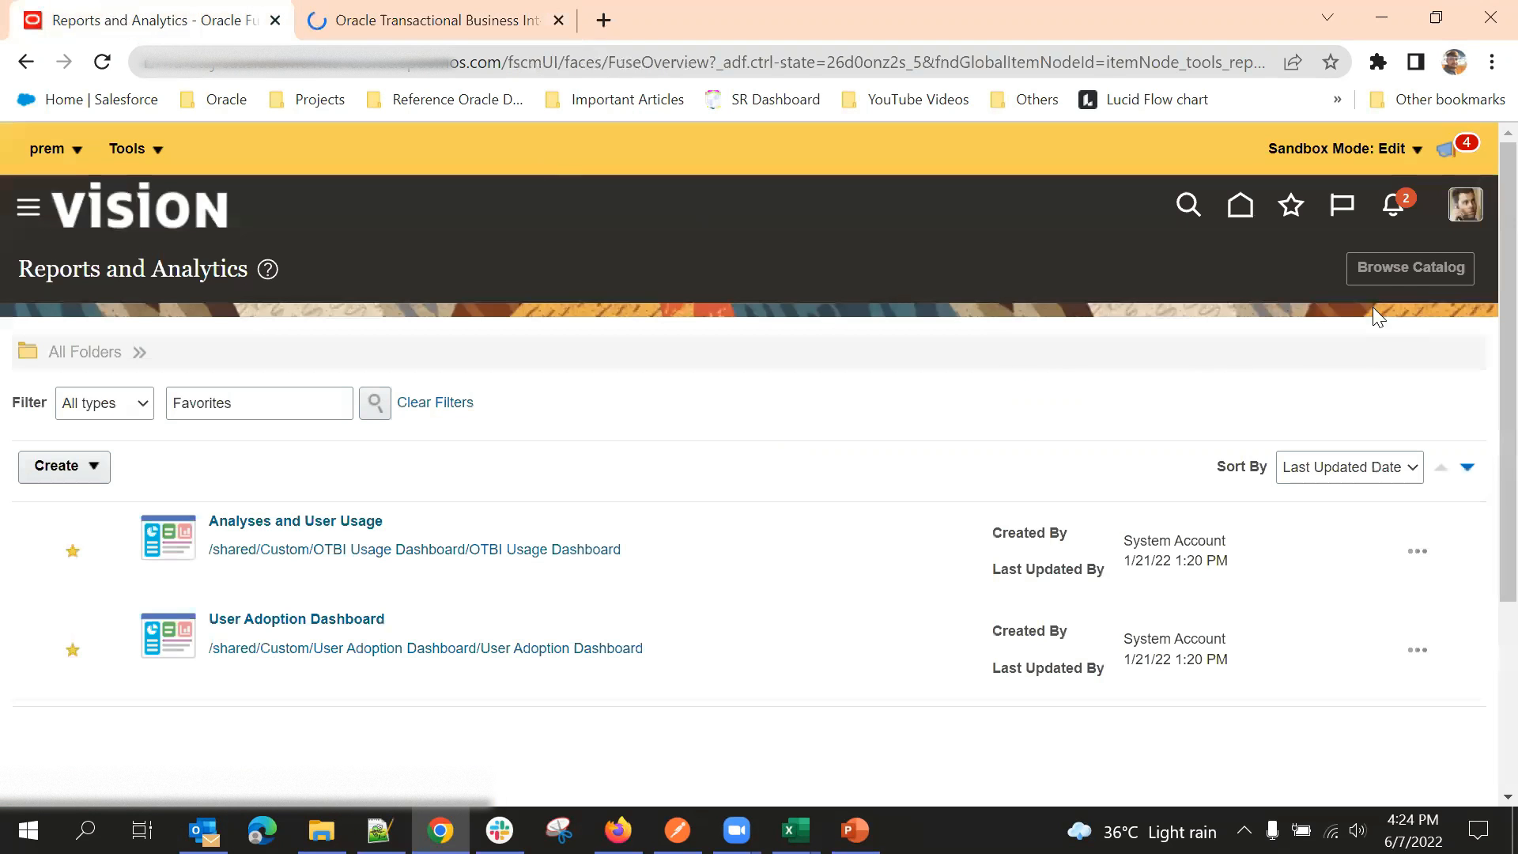
{"action": "left_click", "coordinate": [1423, 273]}
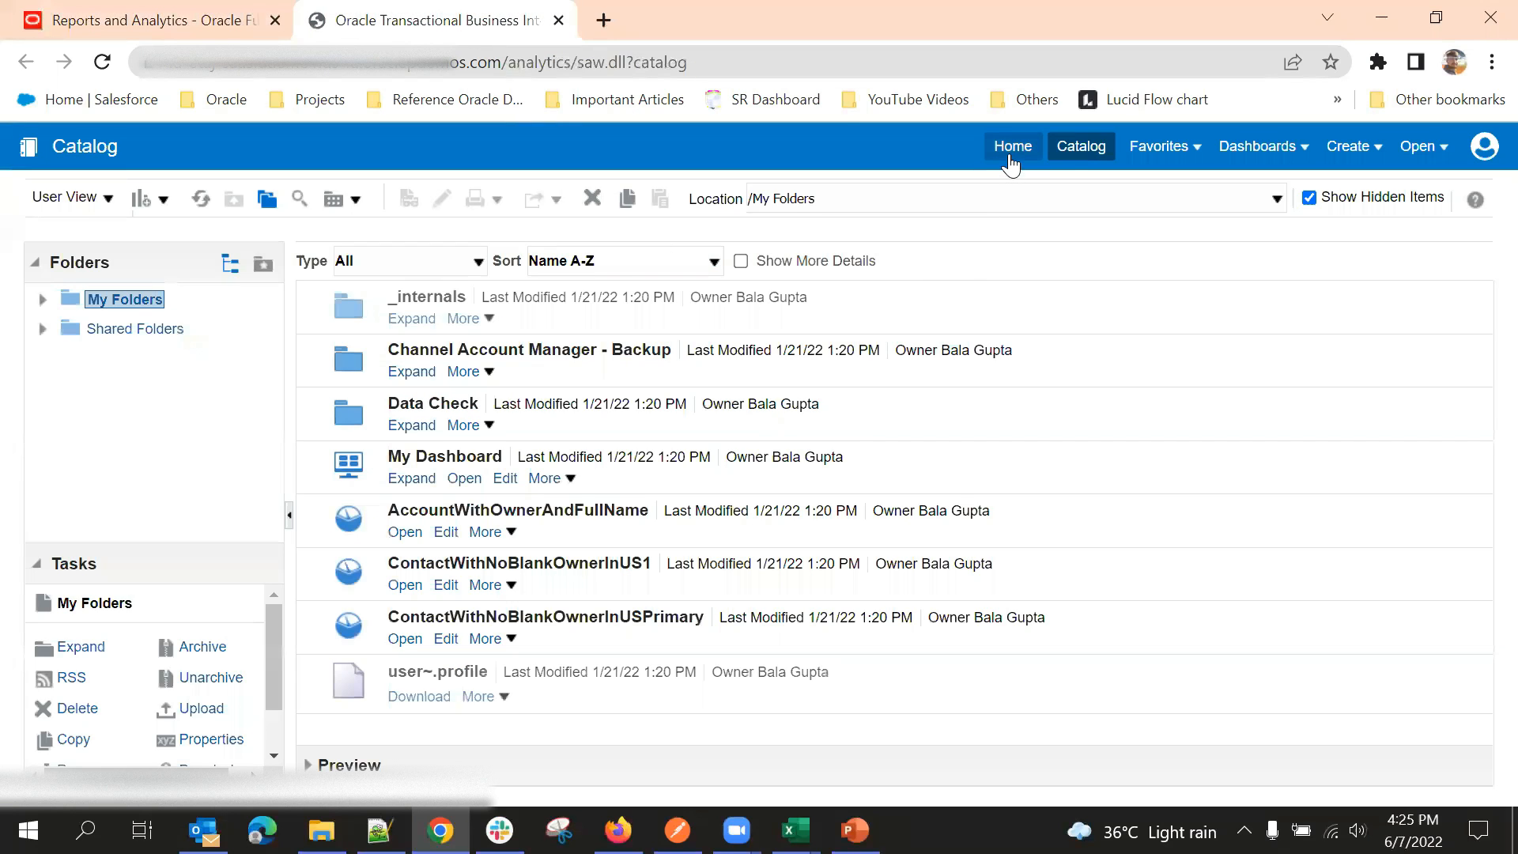
Step: Visit the Transactional Business Intelligence home page and review the object types available for creation
{"action": "left_click", "coordinate": [1011, 163]}
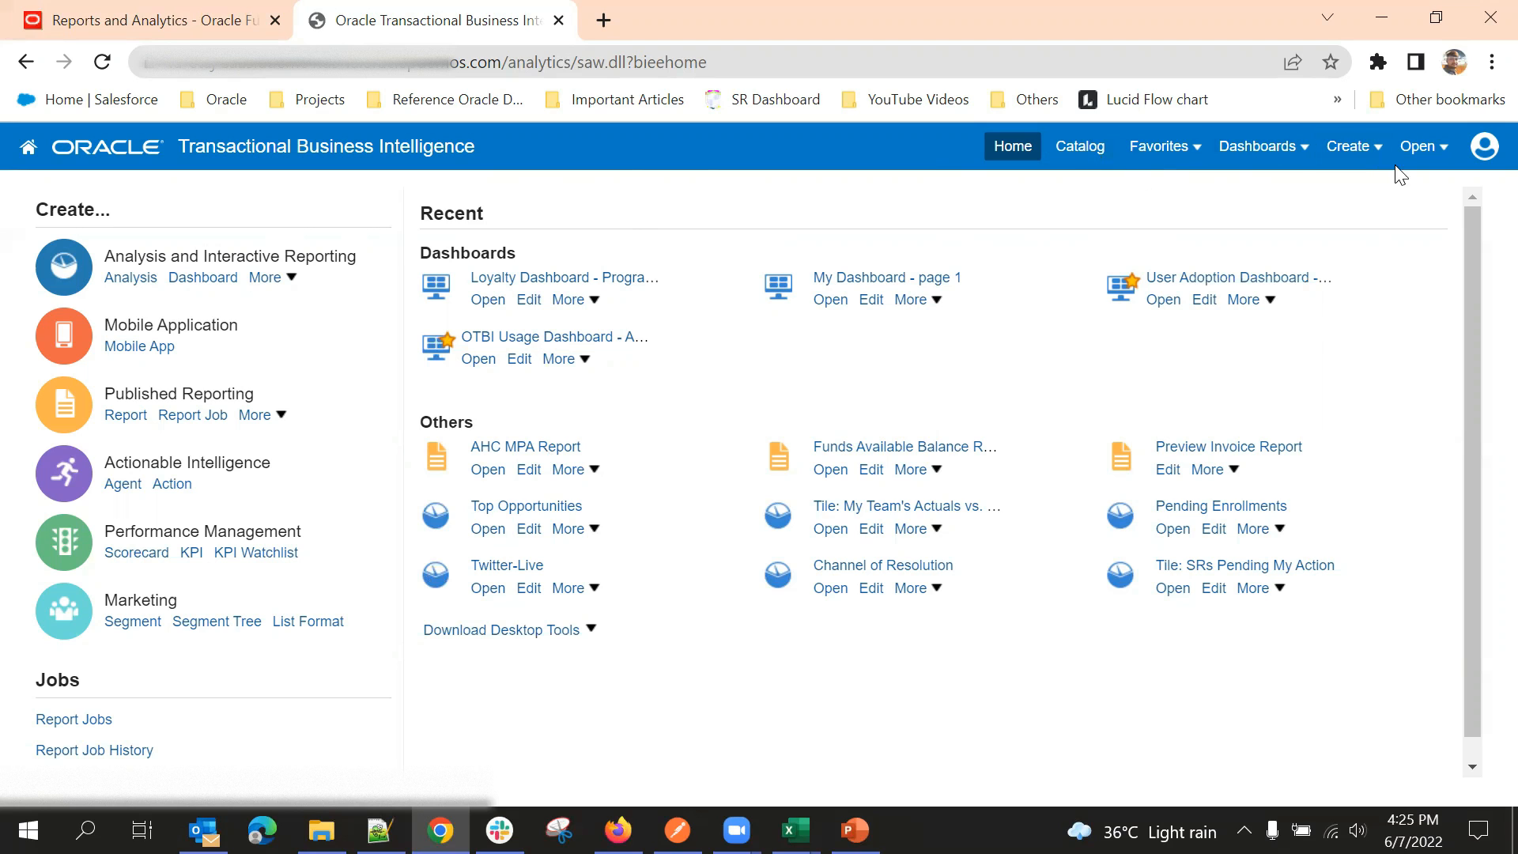
{"action": "left_click", "coordinate": [1352, 151]}
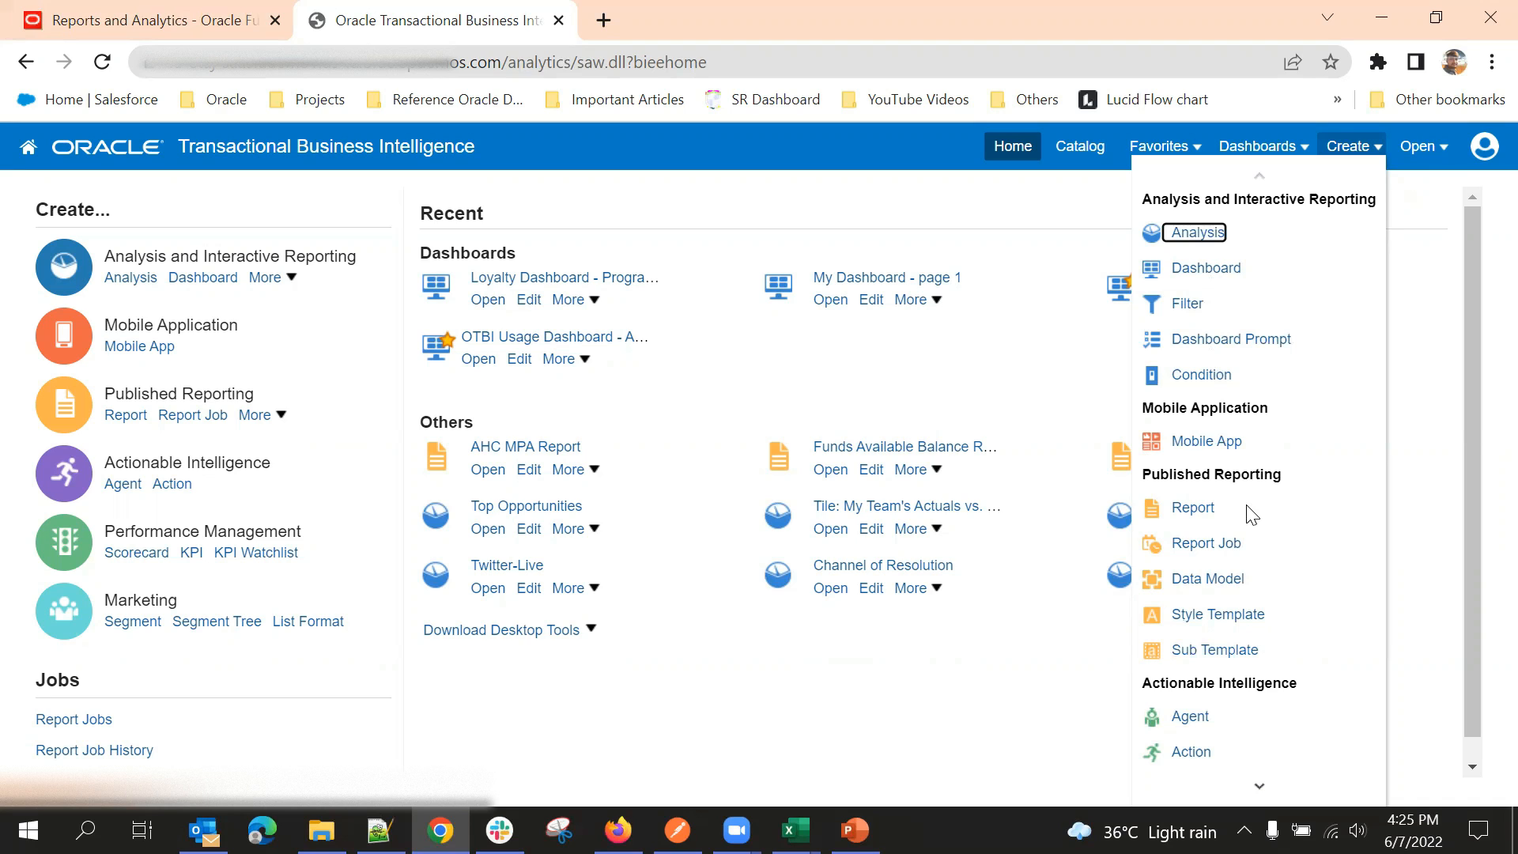
{"action": "right_click", "coordinate": [1208, 236]}
{"action": "left_click", "coordinate": [1126, 220]}
{"action": "left_click", "coordinate": [1348, 147]}
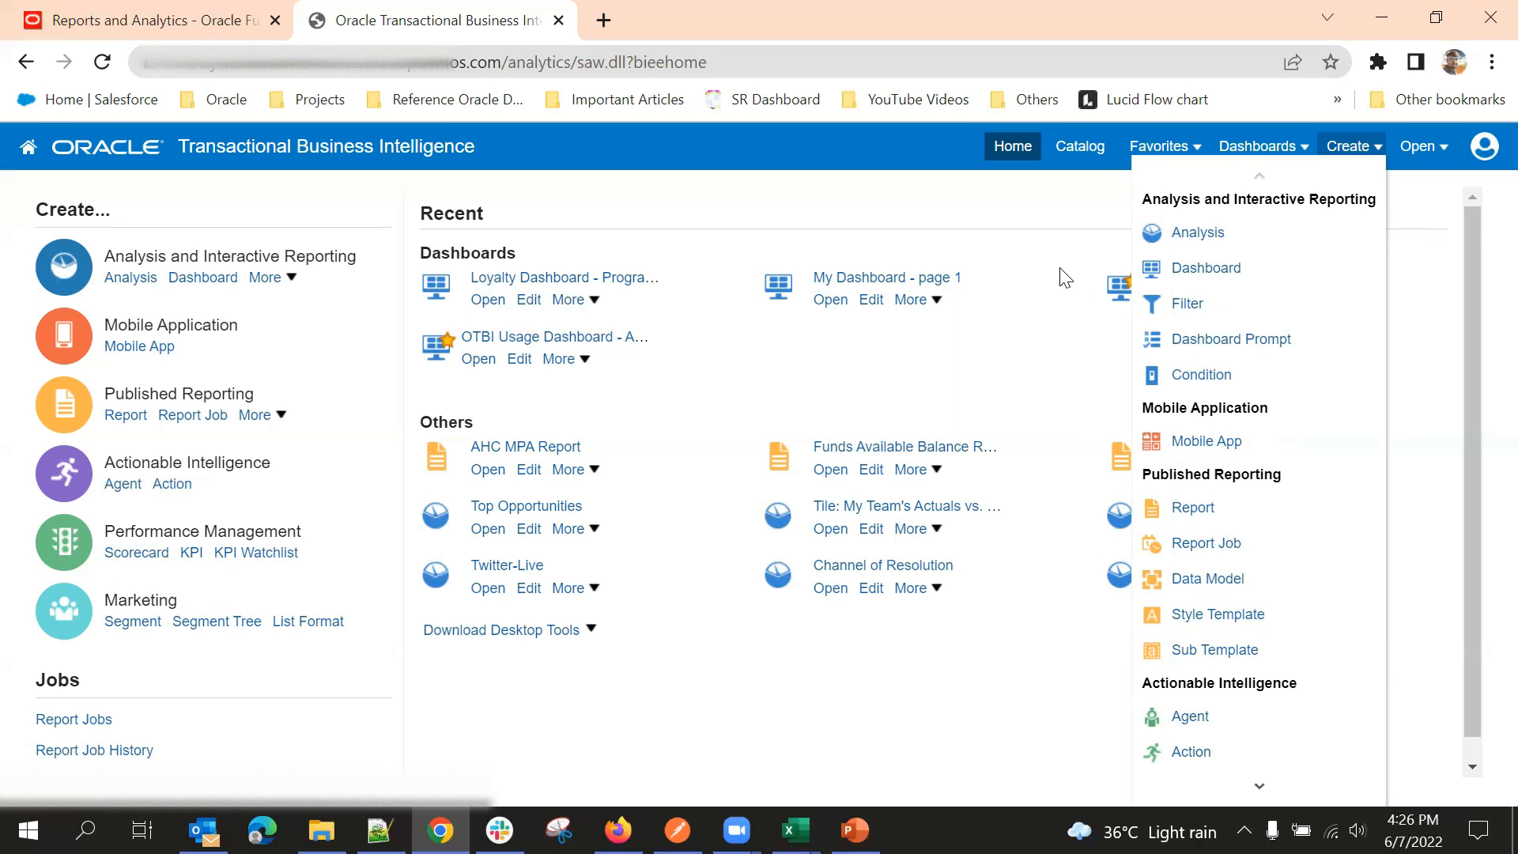
Step: Return to the catalog and expand the Custom folder inside Shared Folders
{"action": "left_click", "coordinate": [1082, 152]}
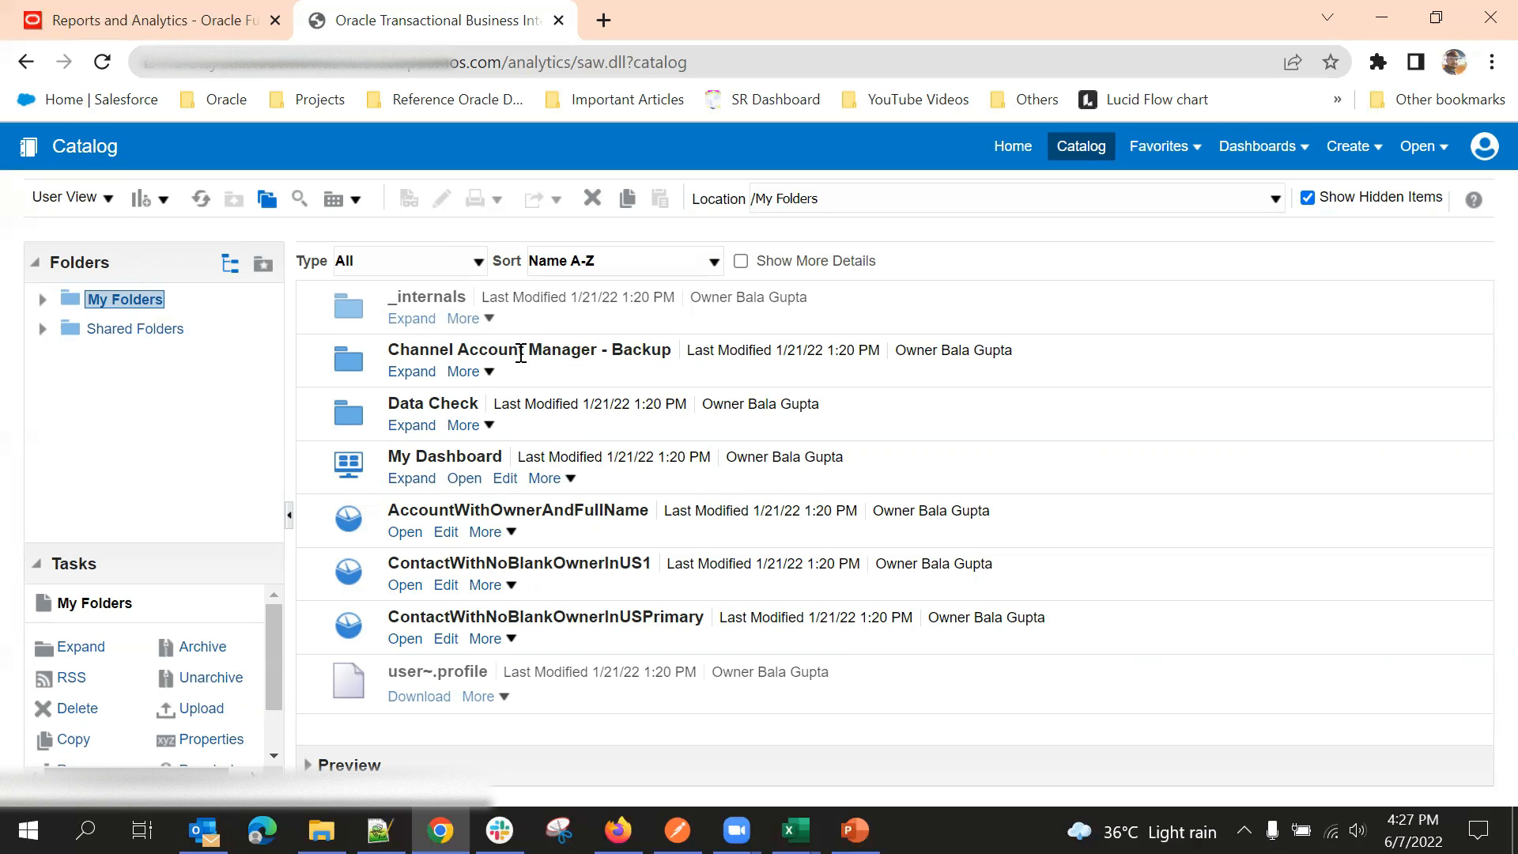
{"action": "left_click", "coordinate": [139, 328]}
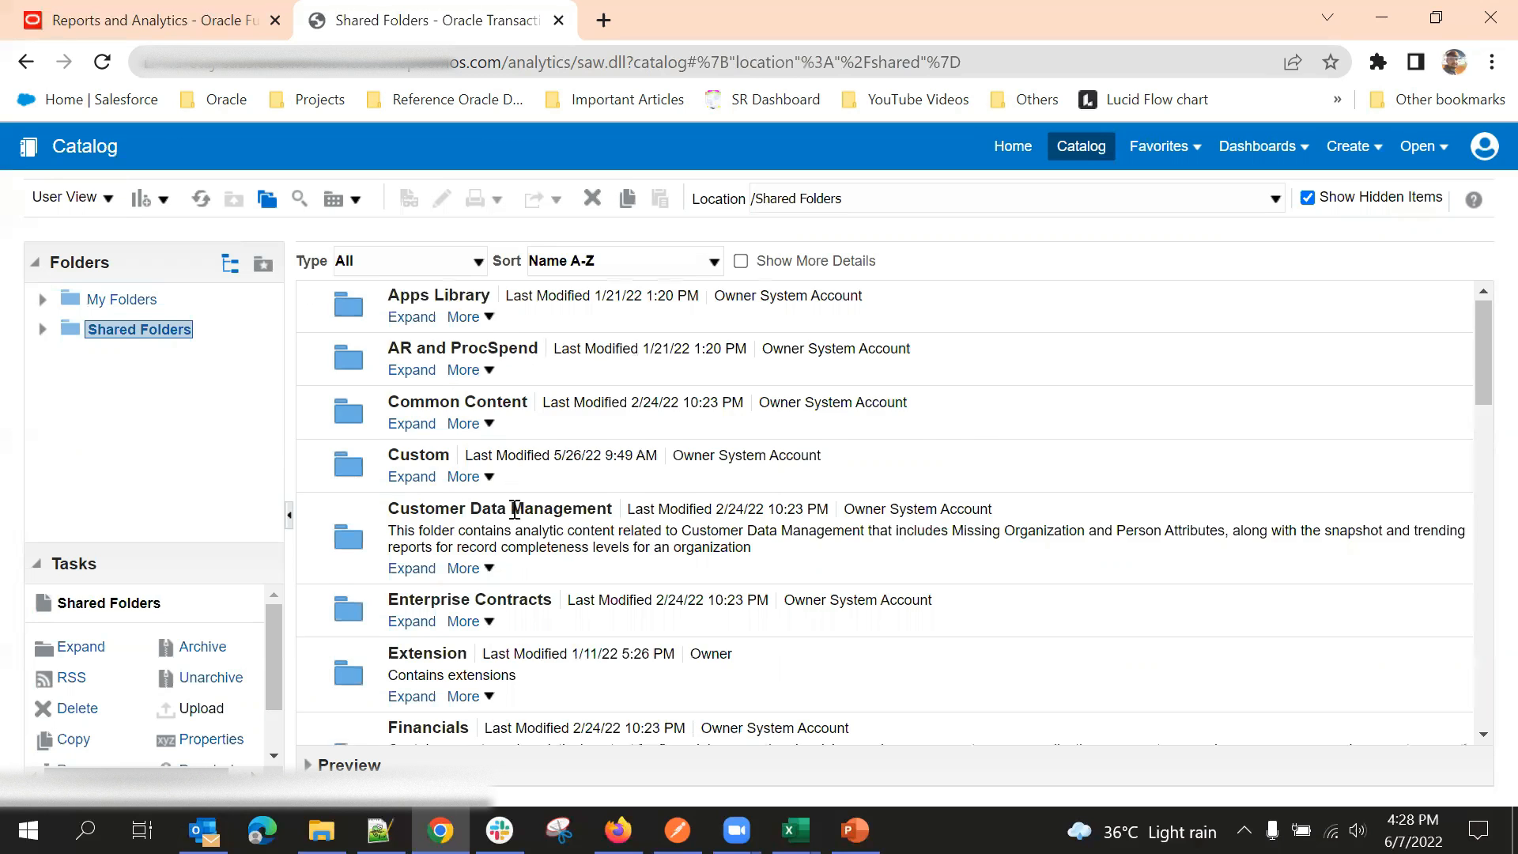
{"action": "scroll", "coordinate": [508, 518], "scroll_direction": "down", "scroll_amount": 4}
{"action": "scroll", "coordinate": [508, 518], "scroll_direction": "up", "scroll_amount": 4}
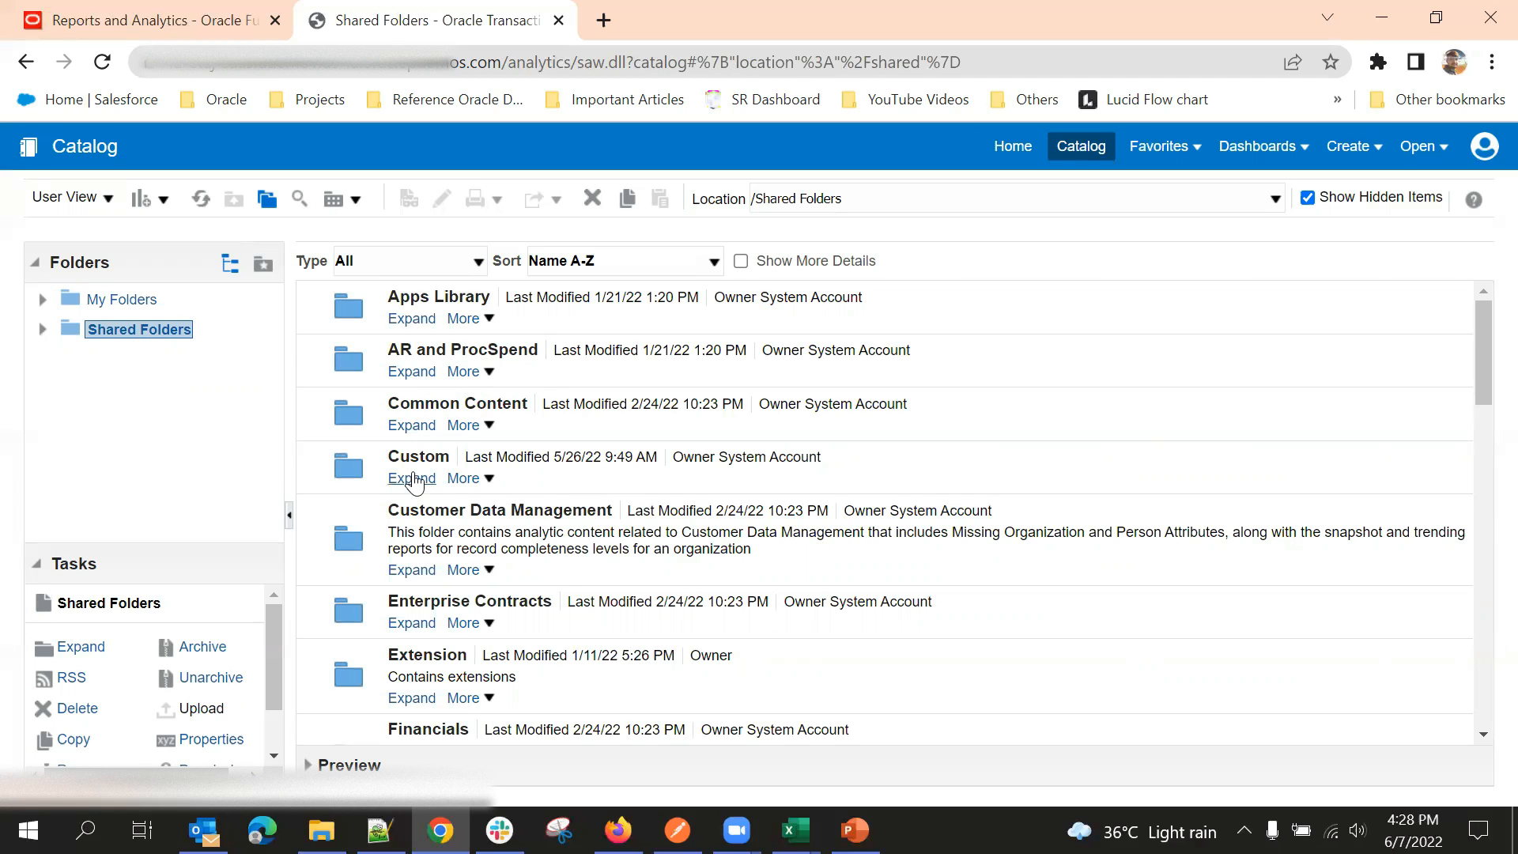
{"action": "left_click", "coordinate": [412, 478]}
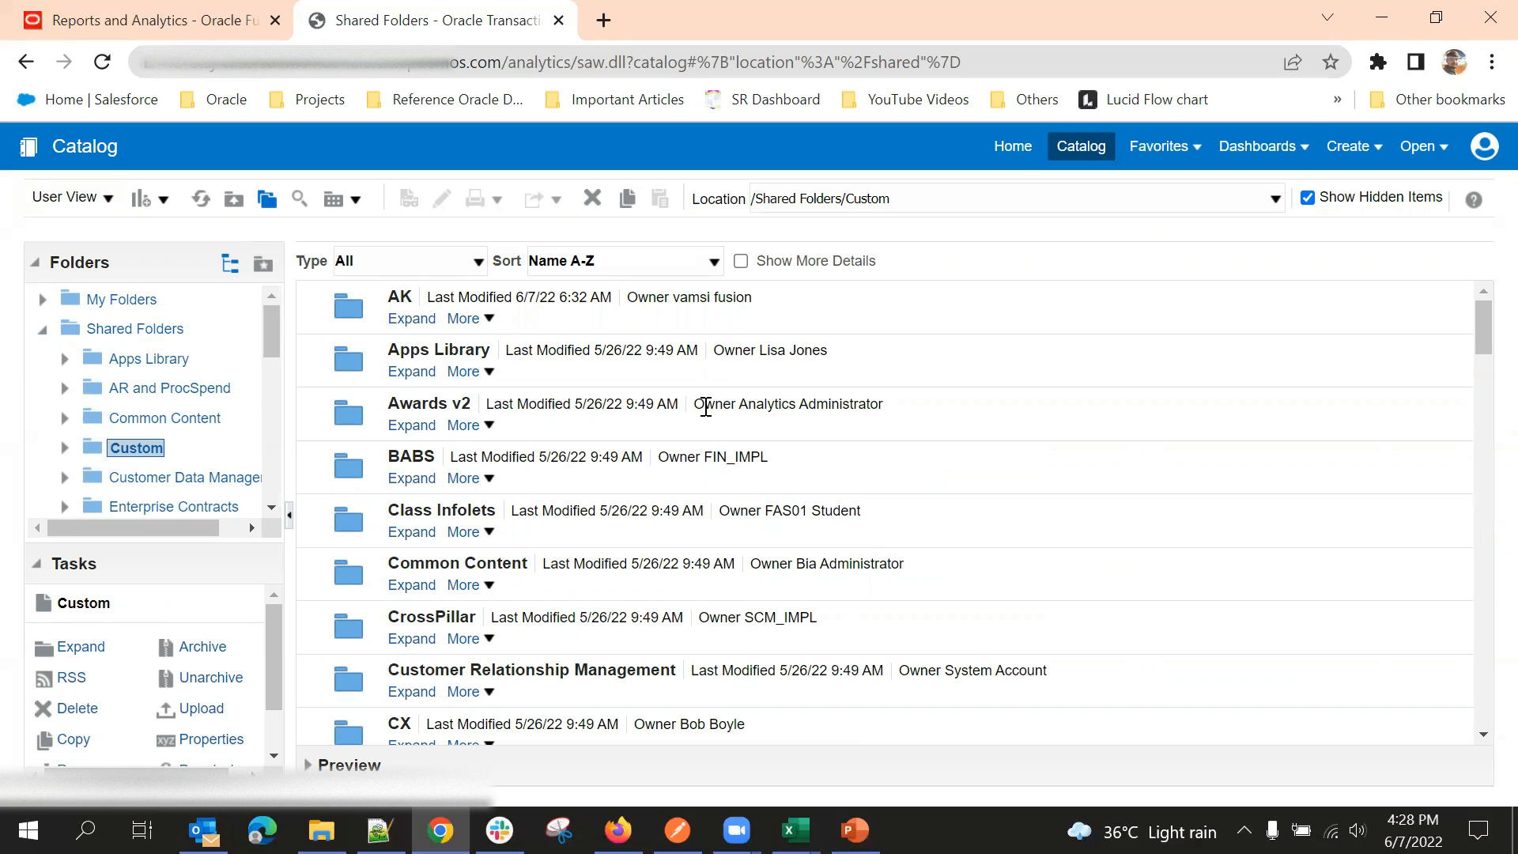
Step: Look through the subfolders of the Custom folder and the tree of shared folders
{"action": "scroll", "coordinate": [446, 345], "scroll_direction": "down", "scroll_amount": 6}
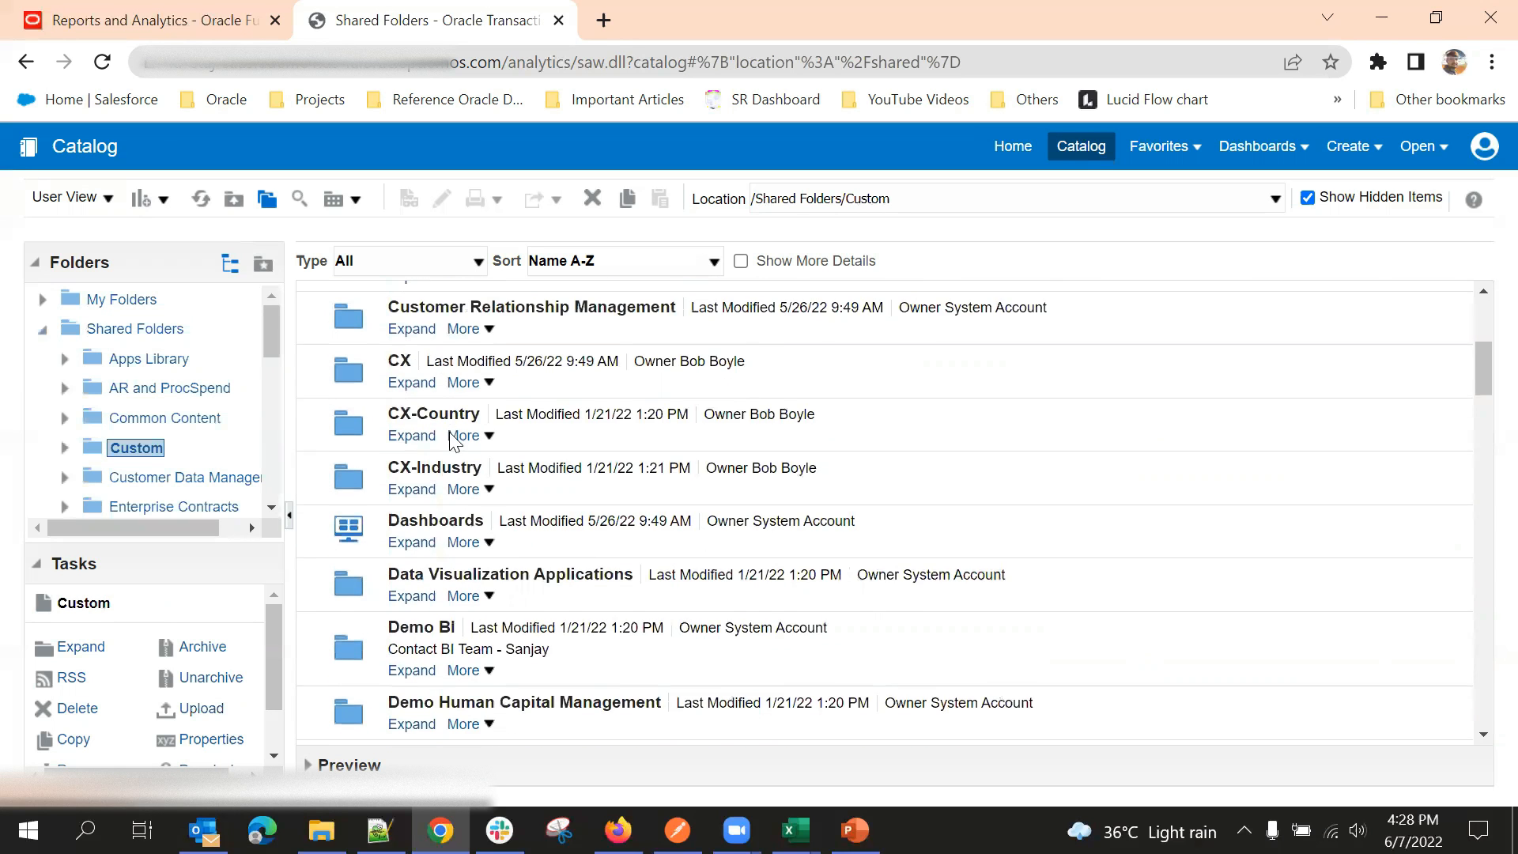
{"action": "scroll", "coordinate": [451, 446], "scroll_direction": "up", "scroll_amount": 3}
{"action": "scroll", "coordinate": [451, 447], "scroll_direction": "up", "scroll_amount": 5}
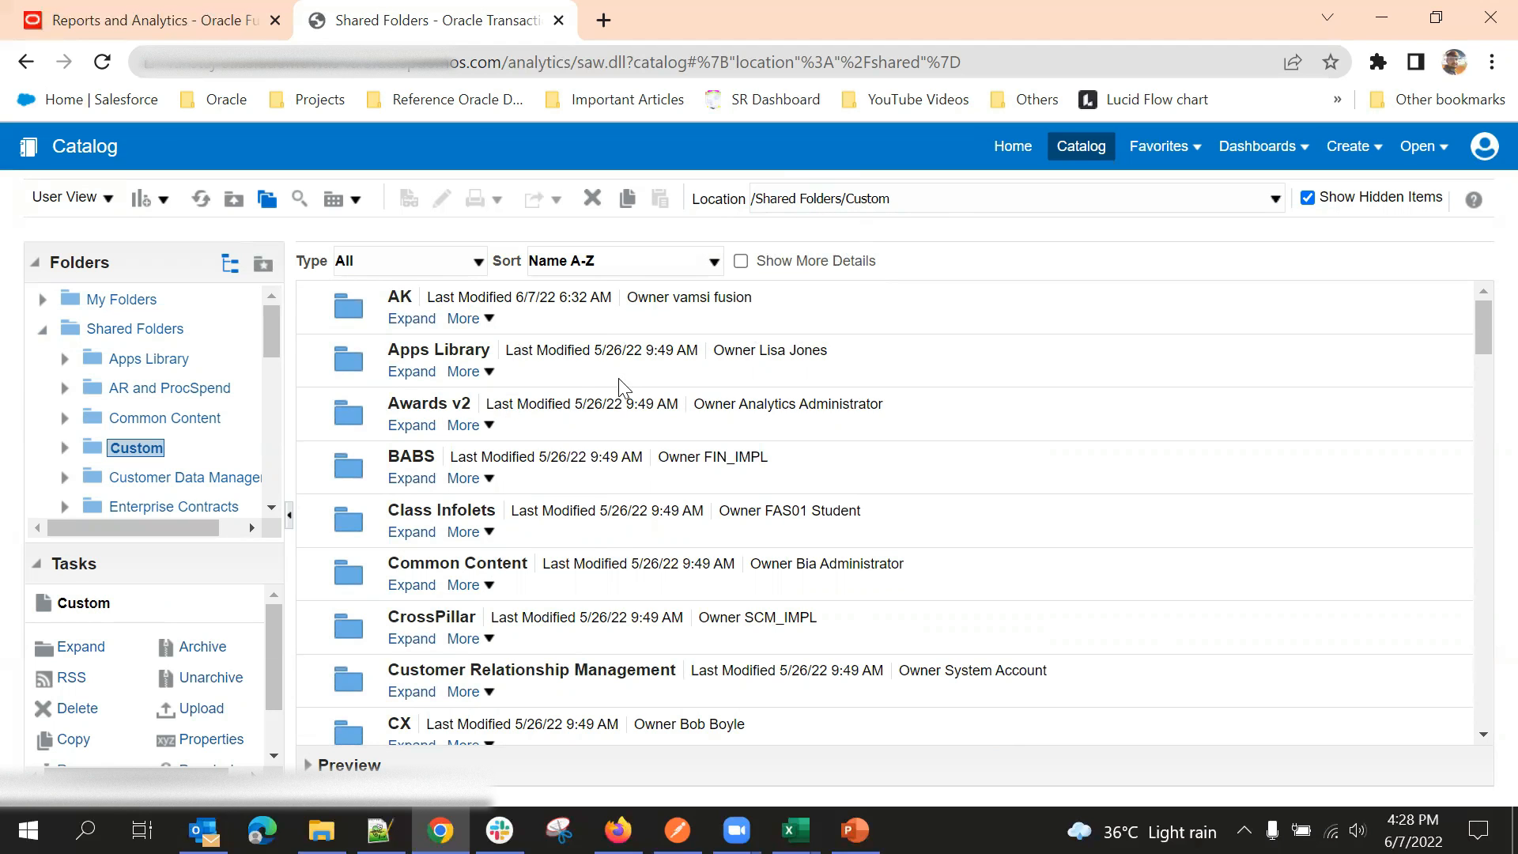
{"action": "scroll", "coordinate": [489, 409], "scroll_direction": "down", "scroll_amount": 3}
{"action": "scroll", "coordinate": [489, 408], "scroll_direction": "down", "scroll_amount": 8}
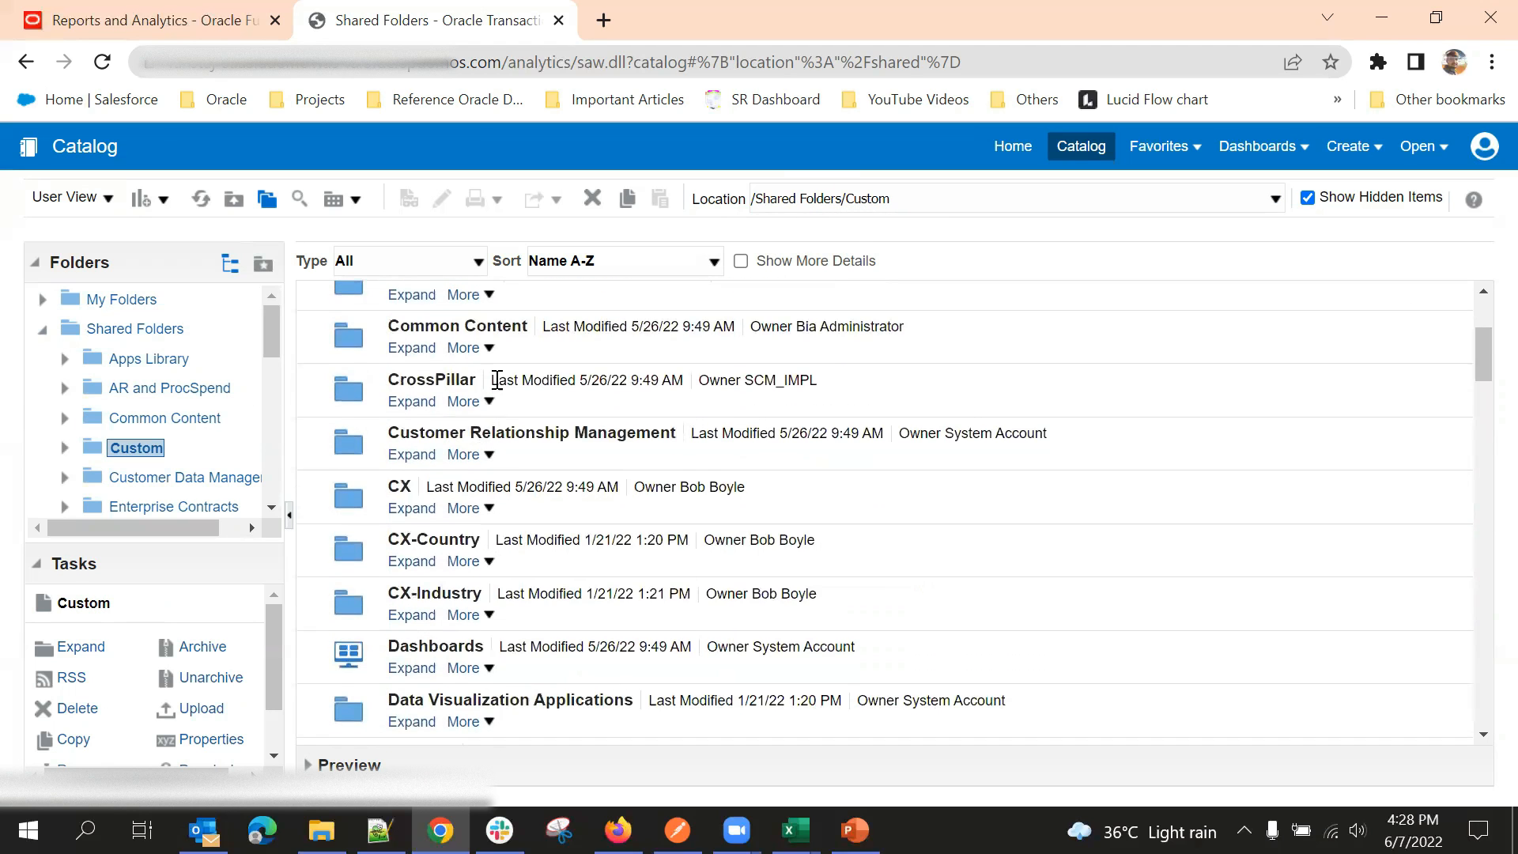
{"action": "scroll", "coordinate": [176, 492], "scroll_direction": "down", "scroll_amount": 5}
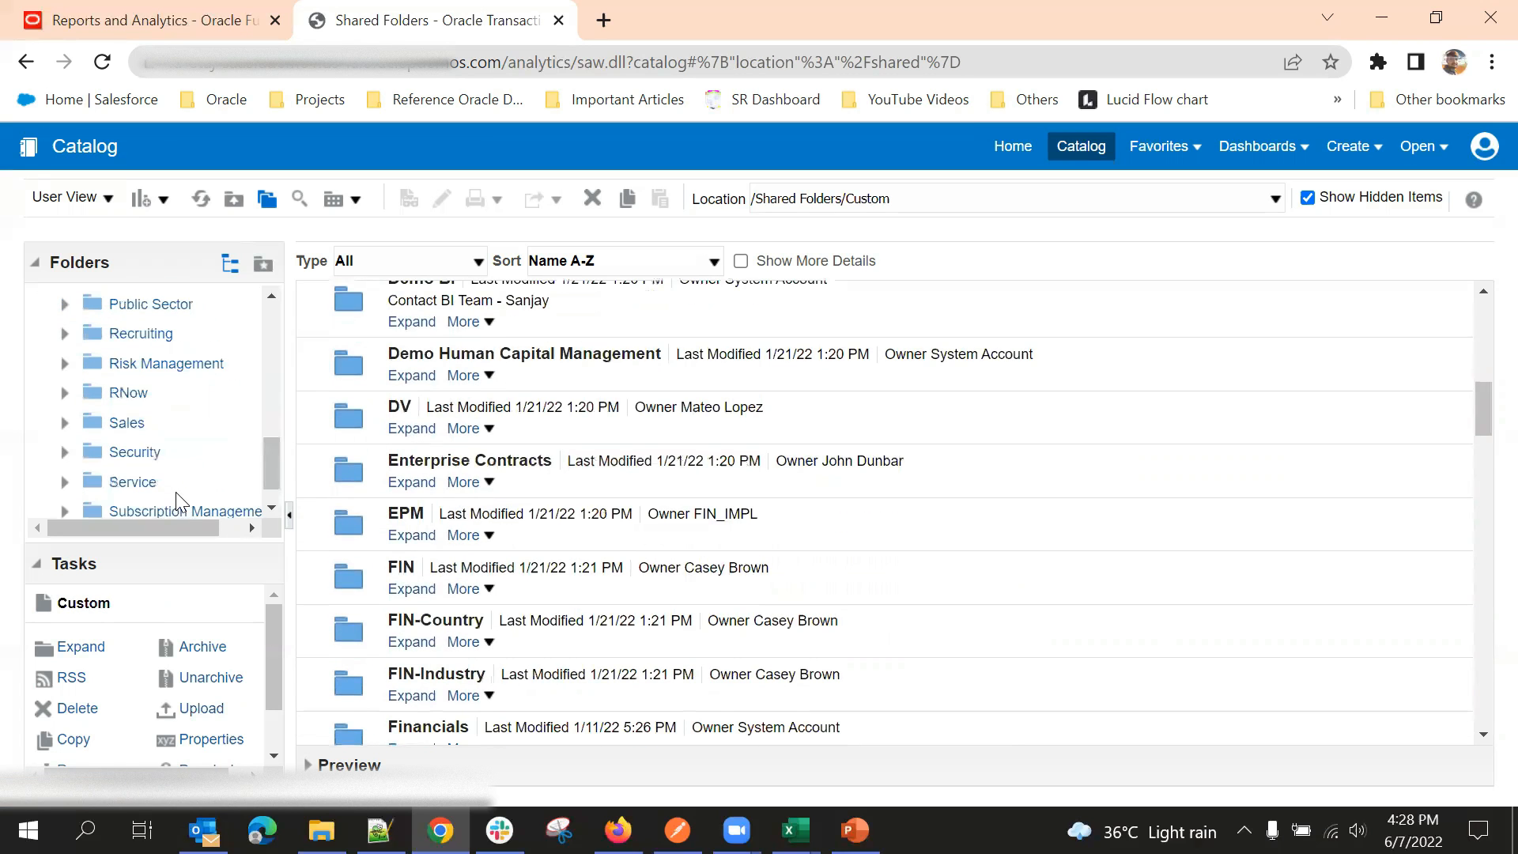
{"action": "scroll", "coordinate": [458, 474], "scroll_direction": "down", "scroll_amount": 3}
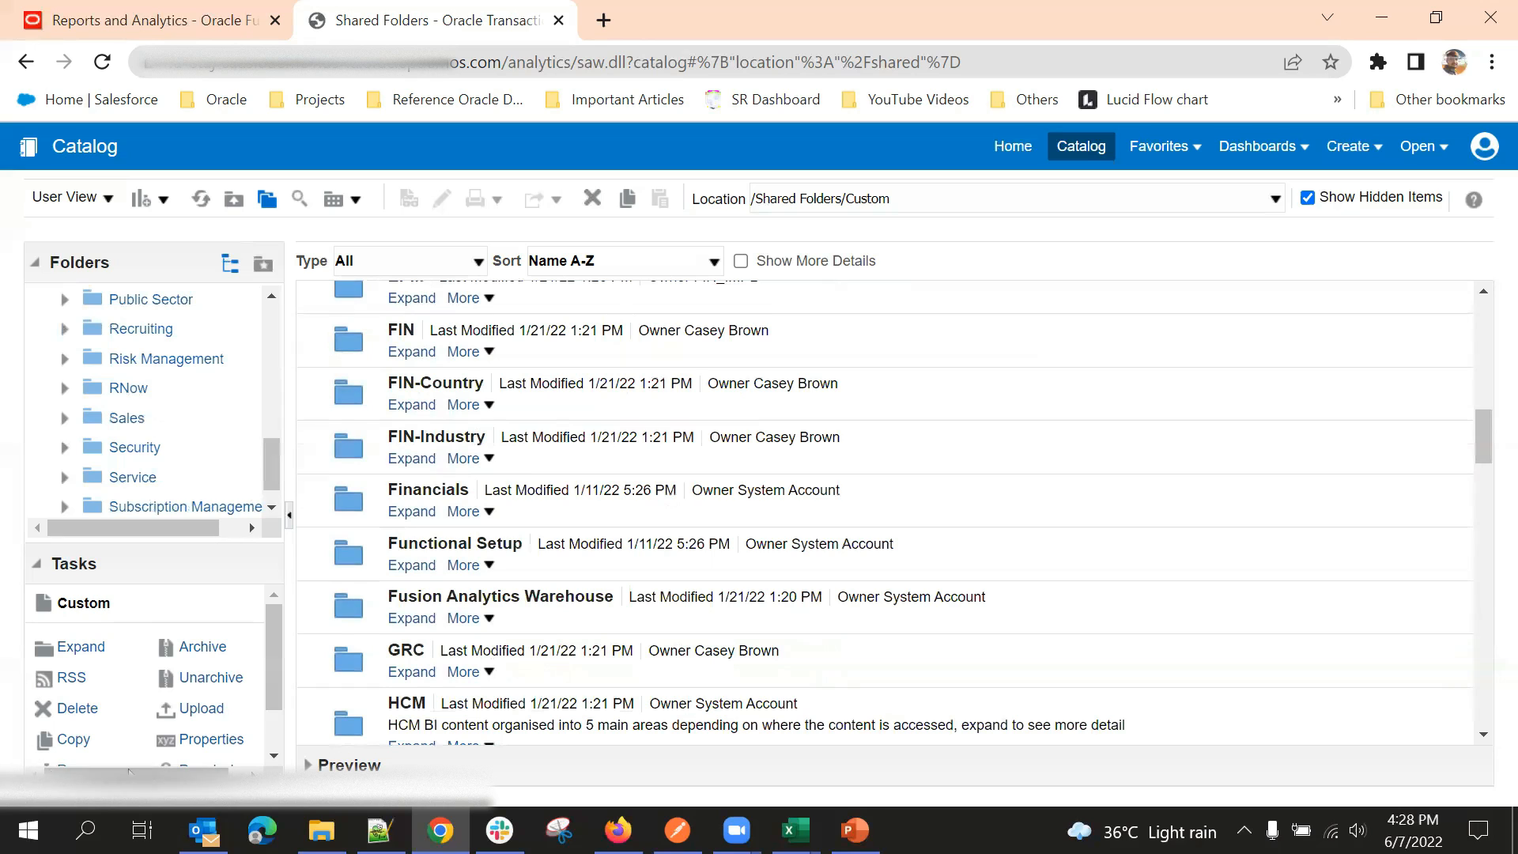
Step: Examine the tasks offered for the Custom folder, such as Copy, Rename, Upload and Permissions
{"action": "scroll", "coordinate": [107, 716], "scroll_direction": "down", "scroll_amount": 2}
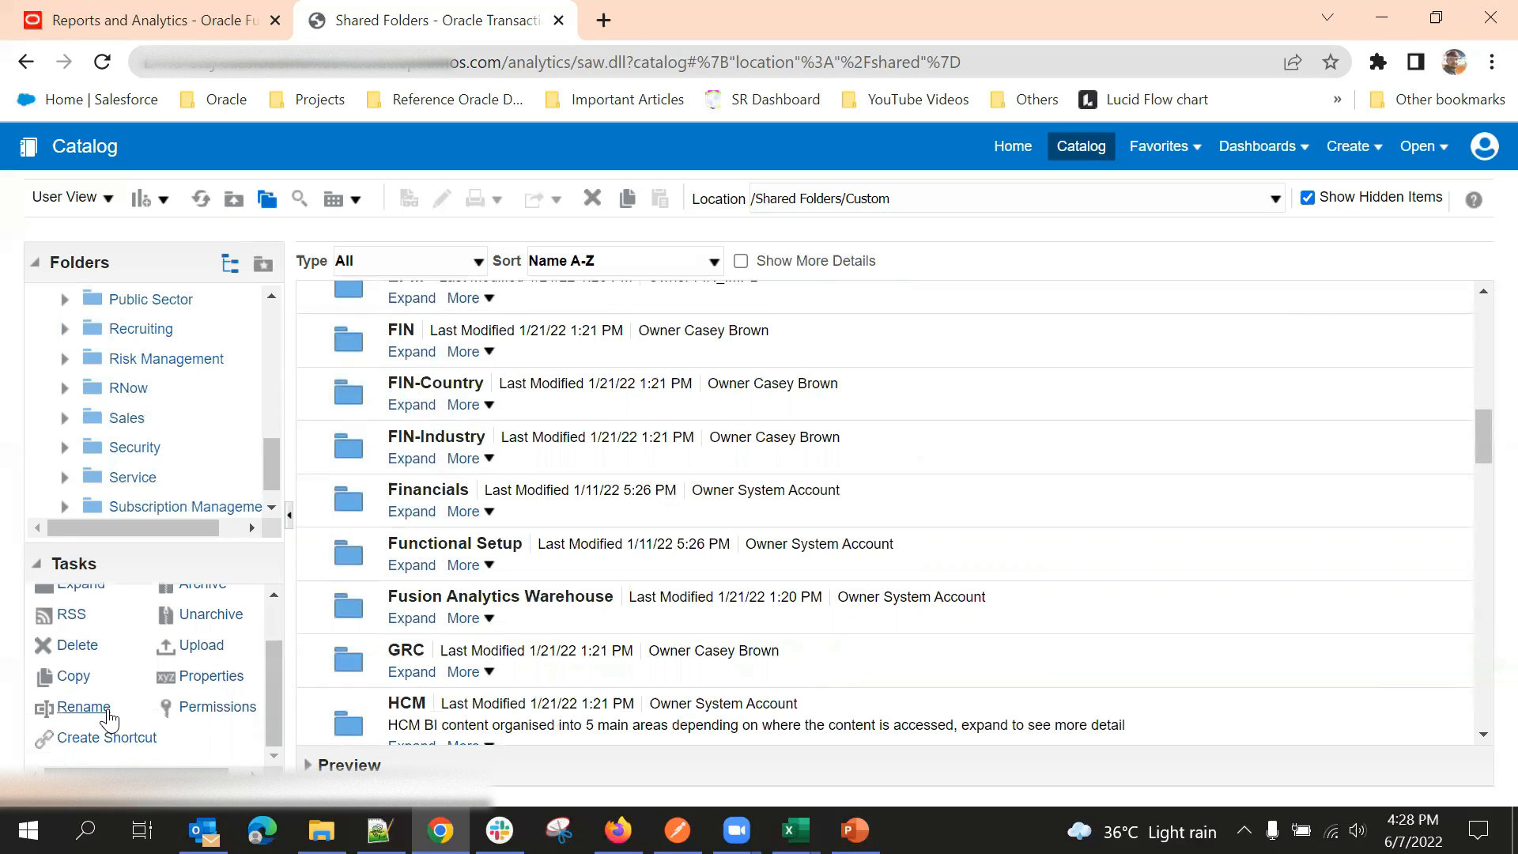
{"action": "scroll", "coordinate": [102, 700], "scroll_direction": "up", "scroll_amount": 2}
{"action": "scroll", "coordinate": [95, 686], "scroll_direction": "down", "scroll_amount": 2}
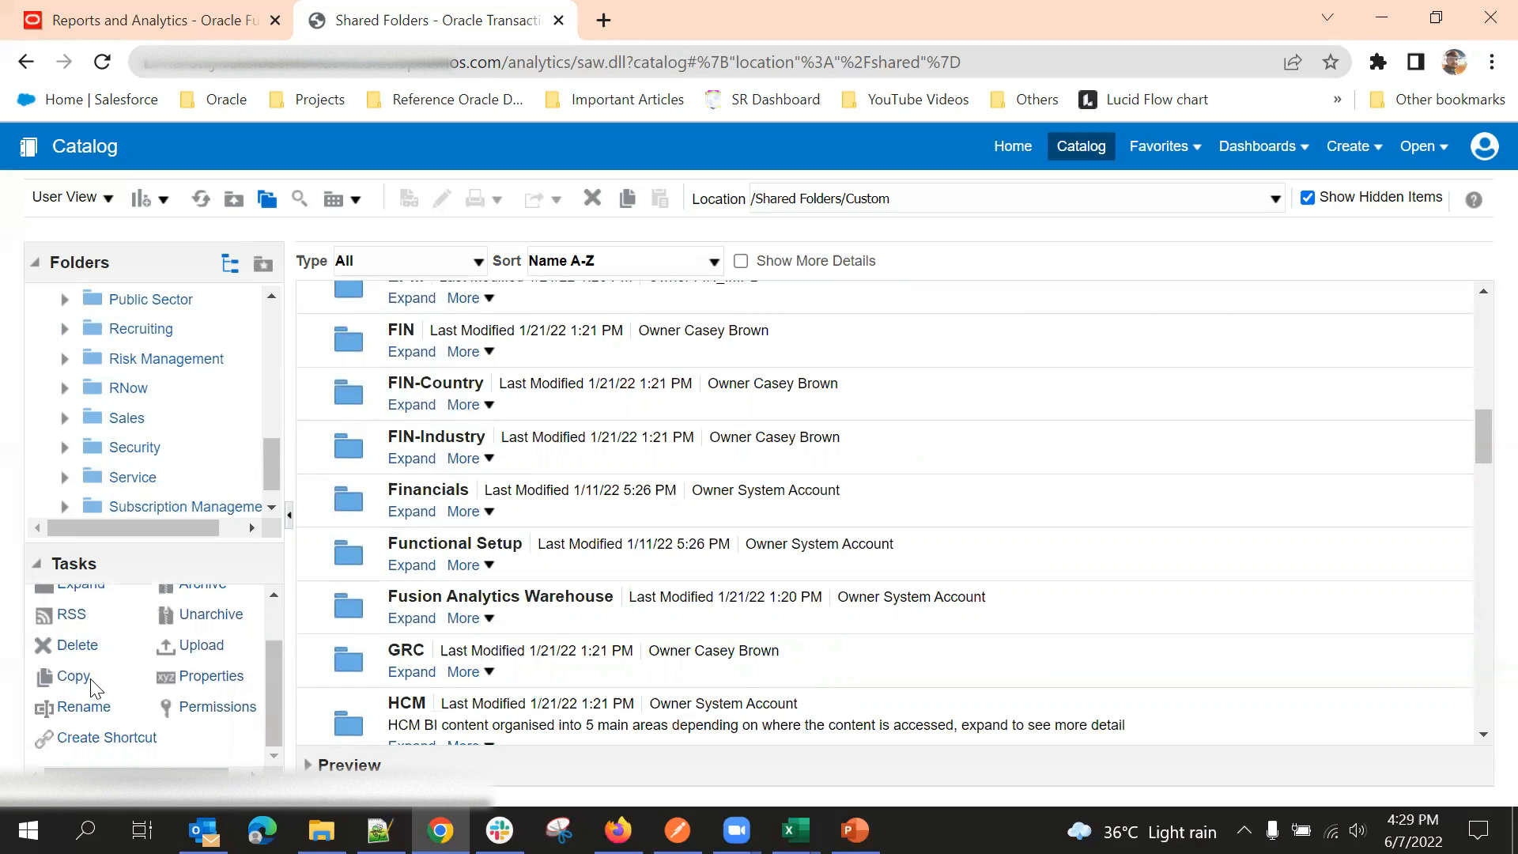
{"action": "scroll", "coordinate": [210, 644], "scroll_direction": "up", "scroll_amount": 2}
{"action": "scroll", "coordinate": [197, 642], "scroll_direction": "down", "scroll_amount": 2}
{"action": "scroll", "coordinate": [197, 644], "scroll_direction": "up", "scroll_amount": 2}
{"action": "scroll", "coordinate": [198, 676], "scroll_direction": "down", "scroll_amount": 2}
{"action": "scroll", "coordinate": [111, 732], "scroll_direction": "up", "scroll_amount": 2}
{"action": "scroll", "coordinate": [111, 731], "scroll_direction": "down", "scroll_amount": 2}
Step: Review the additional actions available for the BABS folder, and close the list without choosing one
{"action": "scroll", "coordinate": [522, 411], "scroll_direction": "up", "scroll_amount": 10}
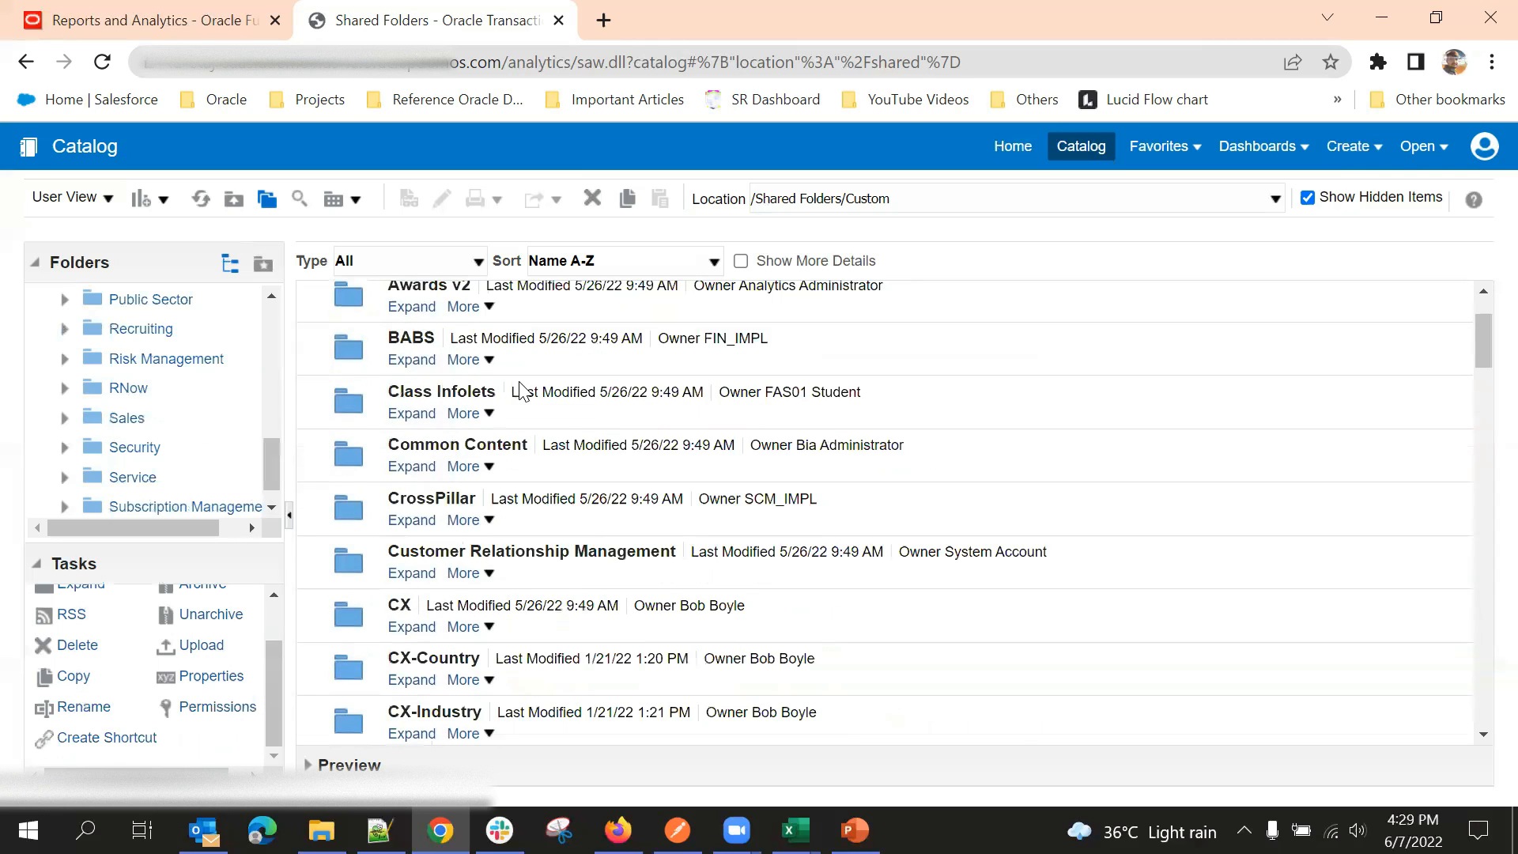
{"action": "left_click", "coordinate": [465, 360]}
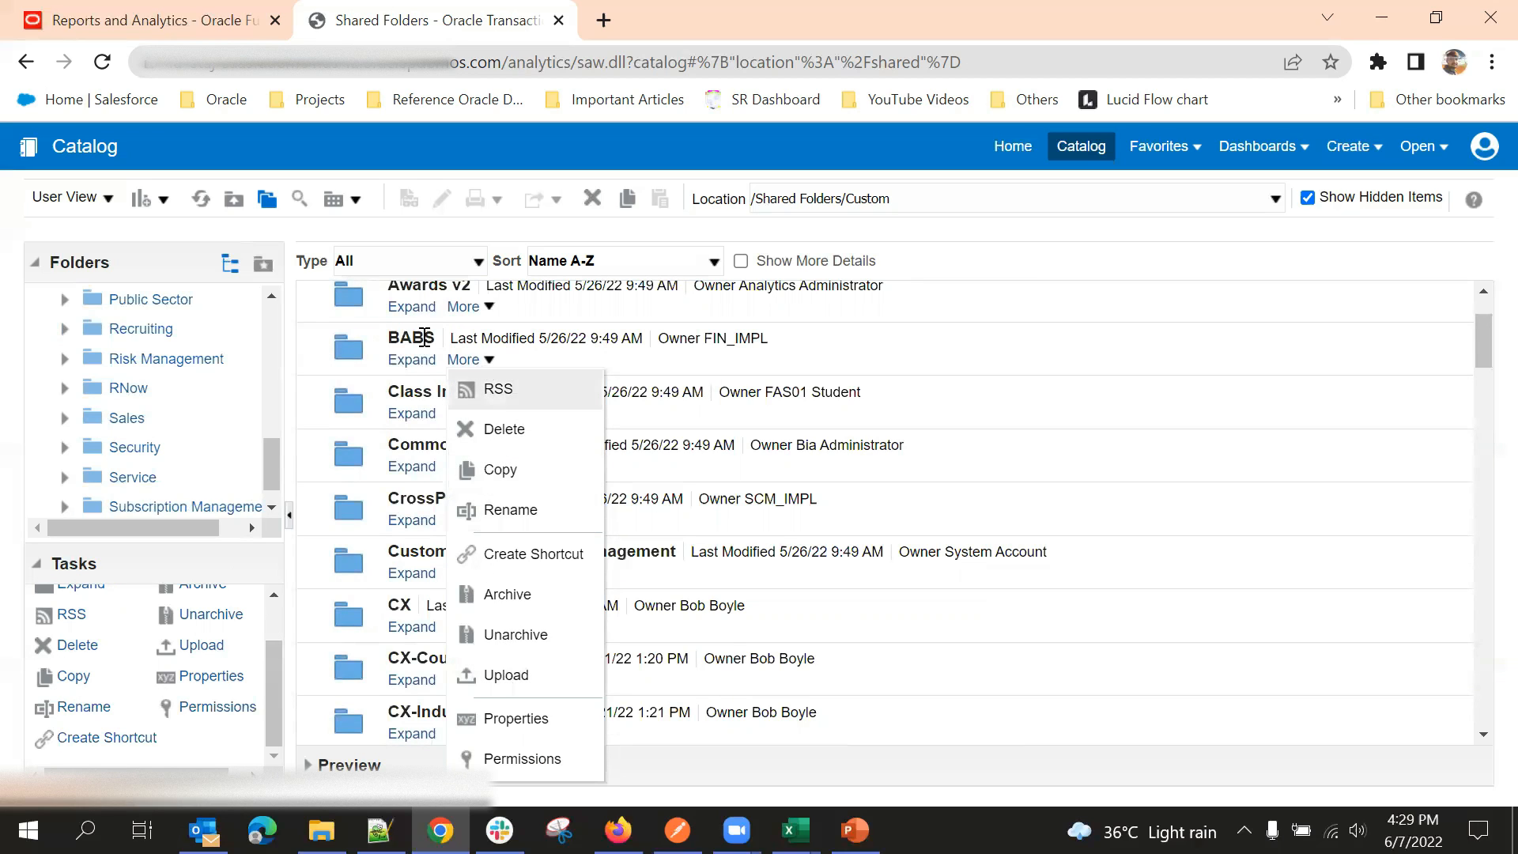
{"action": "left_click", "coordinate": [639, 373]}
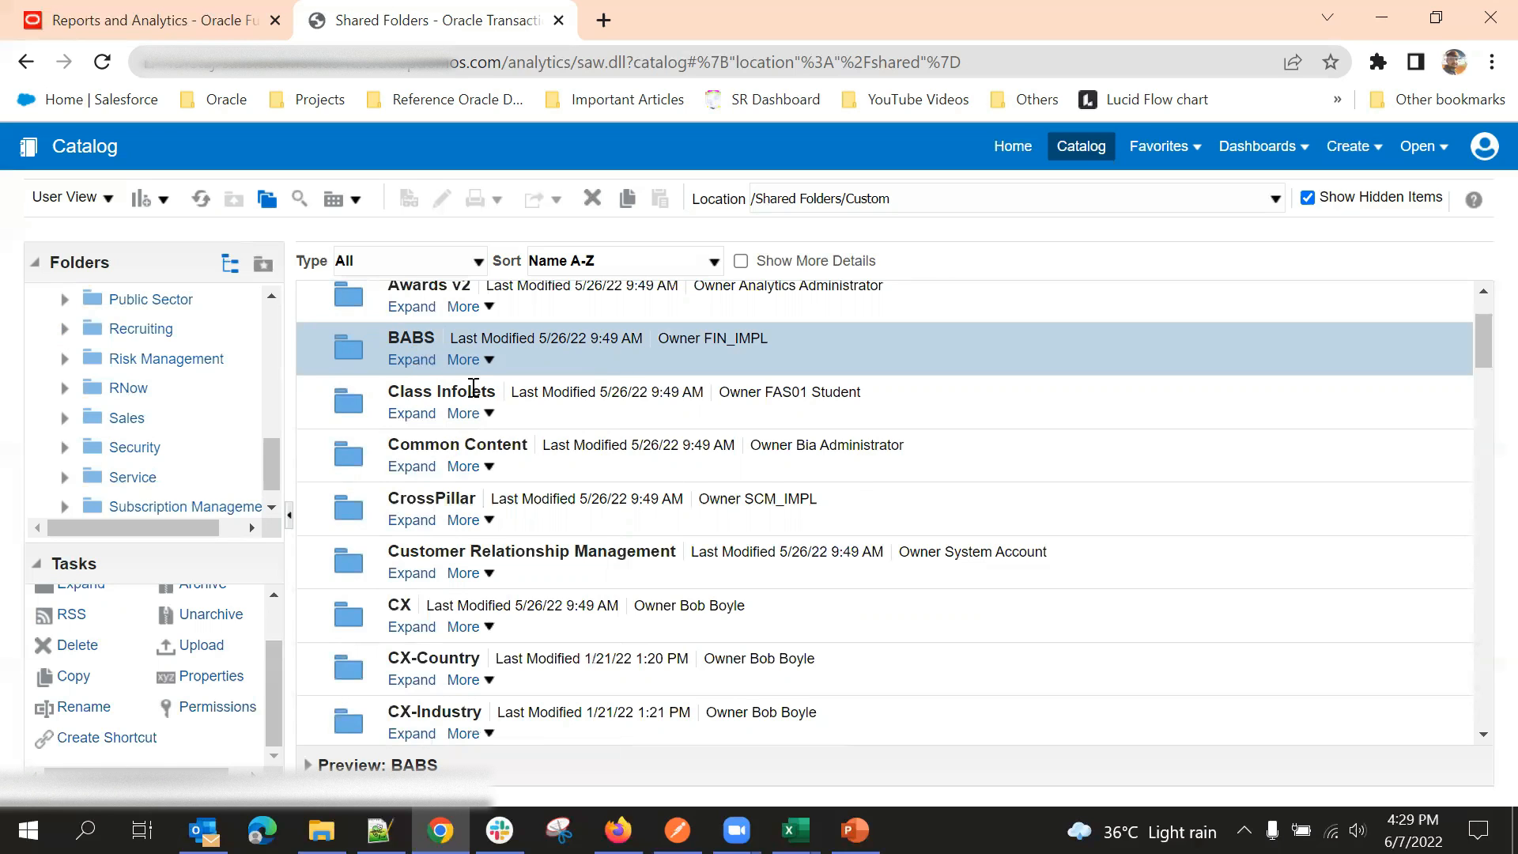
{"action": "scroll", "coordinate": [652, 394], "scroll_direction": "up", "scroll_amount": 2}
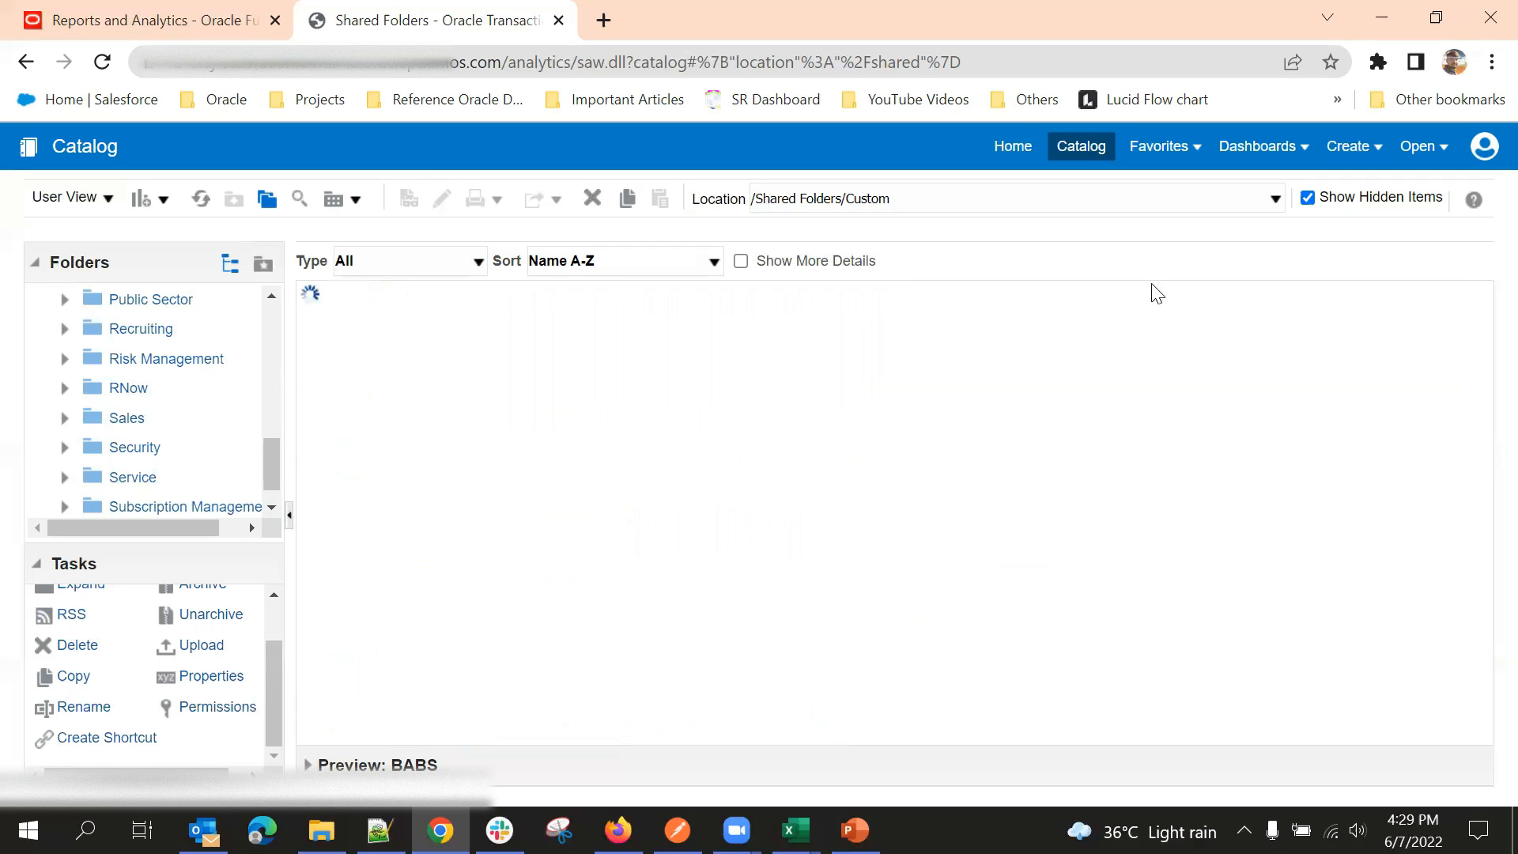
Step: Exit the unresponsive pages and reload the site from its base /analytics/ address
{"action": "mouse_move", "coordinate": [1180, 158]}
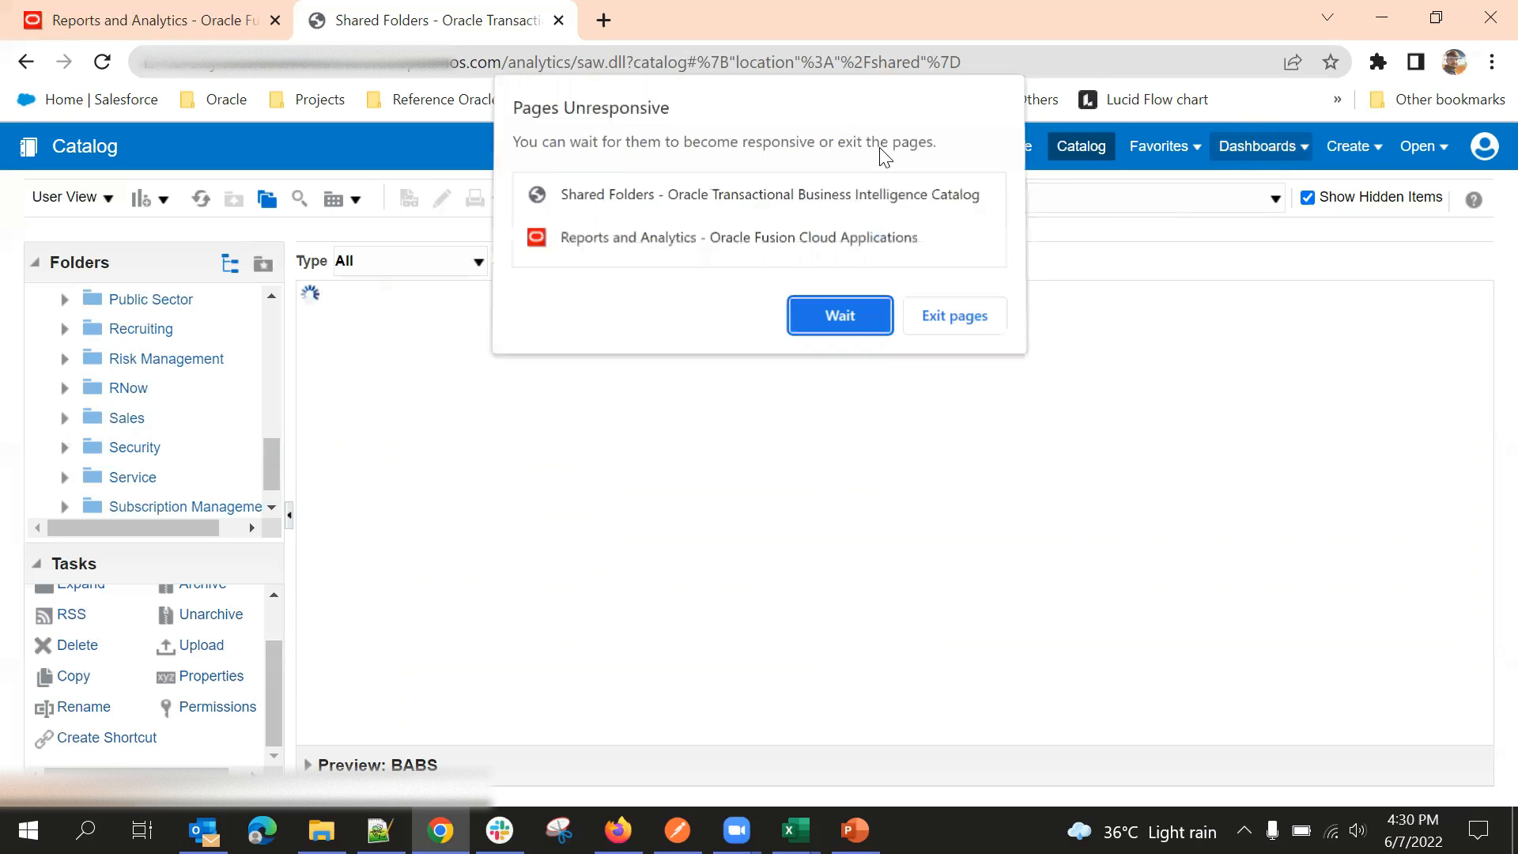
{"action": "left_click", "coordinate": [952, 322]}
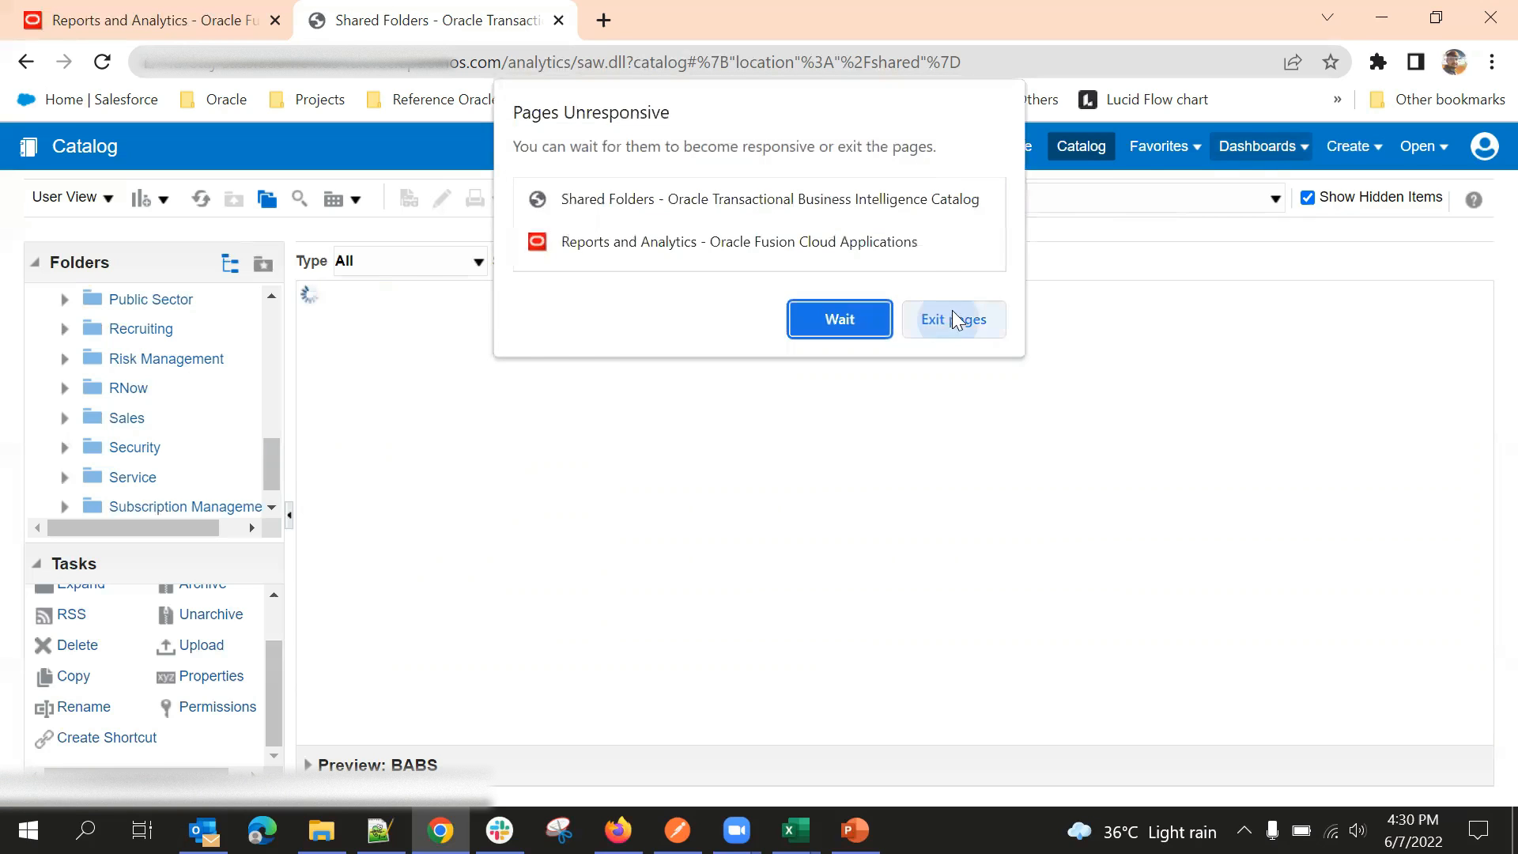
{"action": "left_click_drag", "start_coordinate": [575, 62], "coordinate": [1062, 61]}
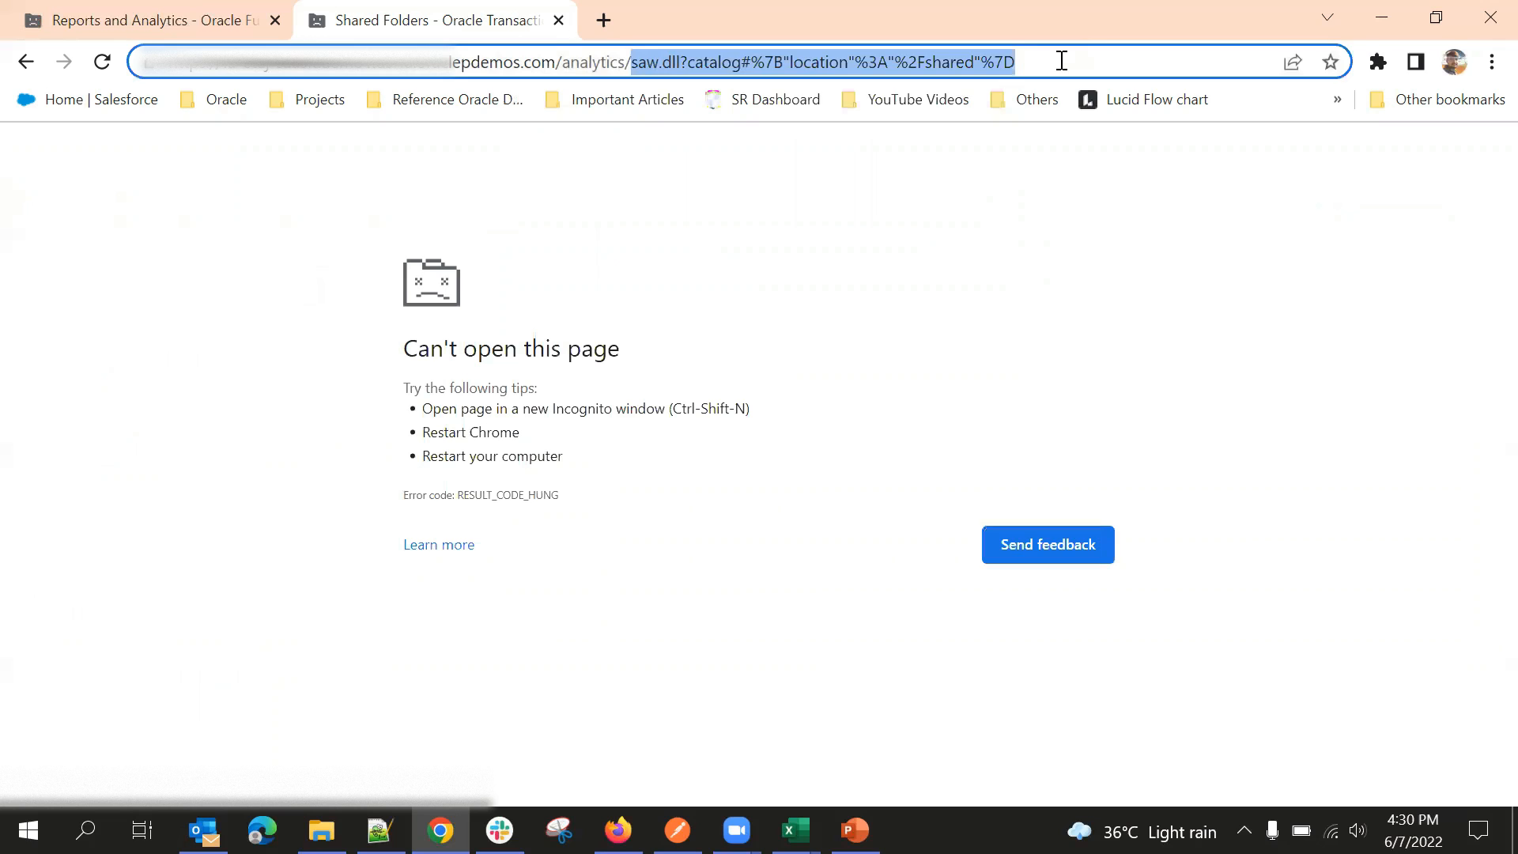
{"action": "key", "text": "BackSpace"}
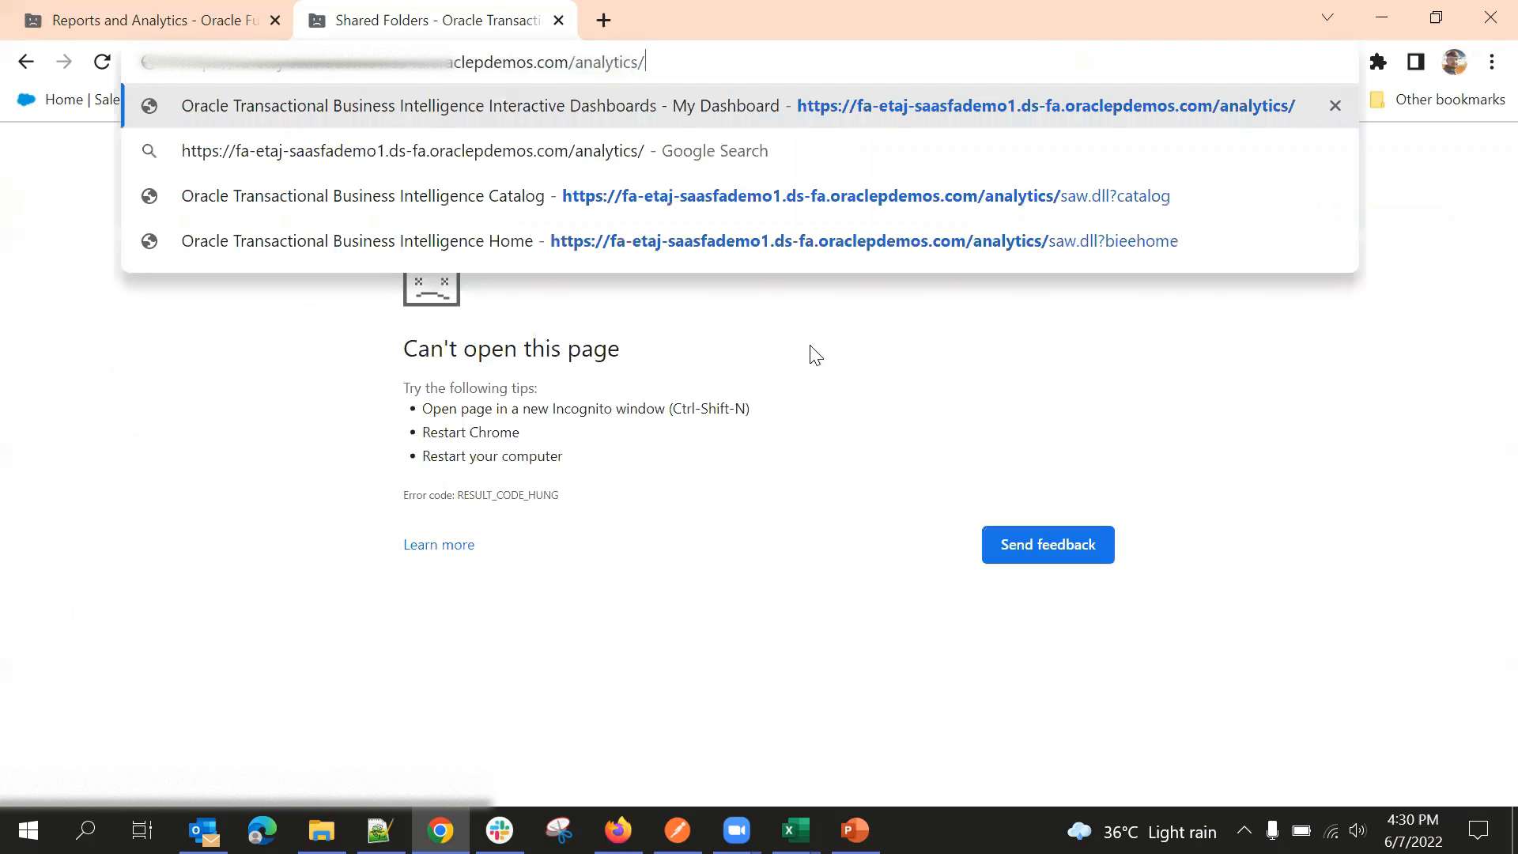
{"action": "key", "text": "Return"}
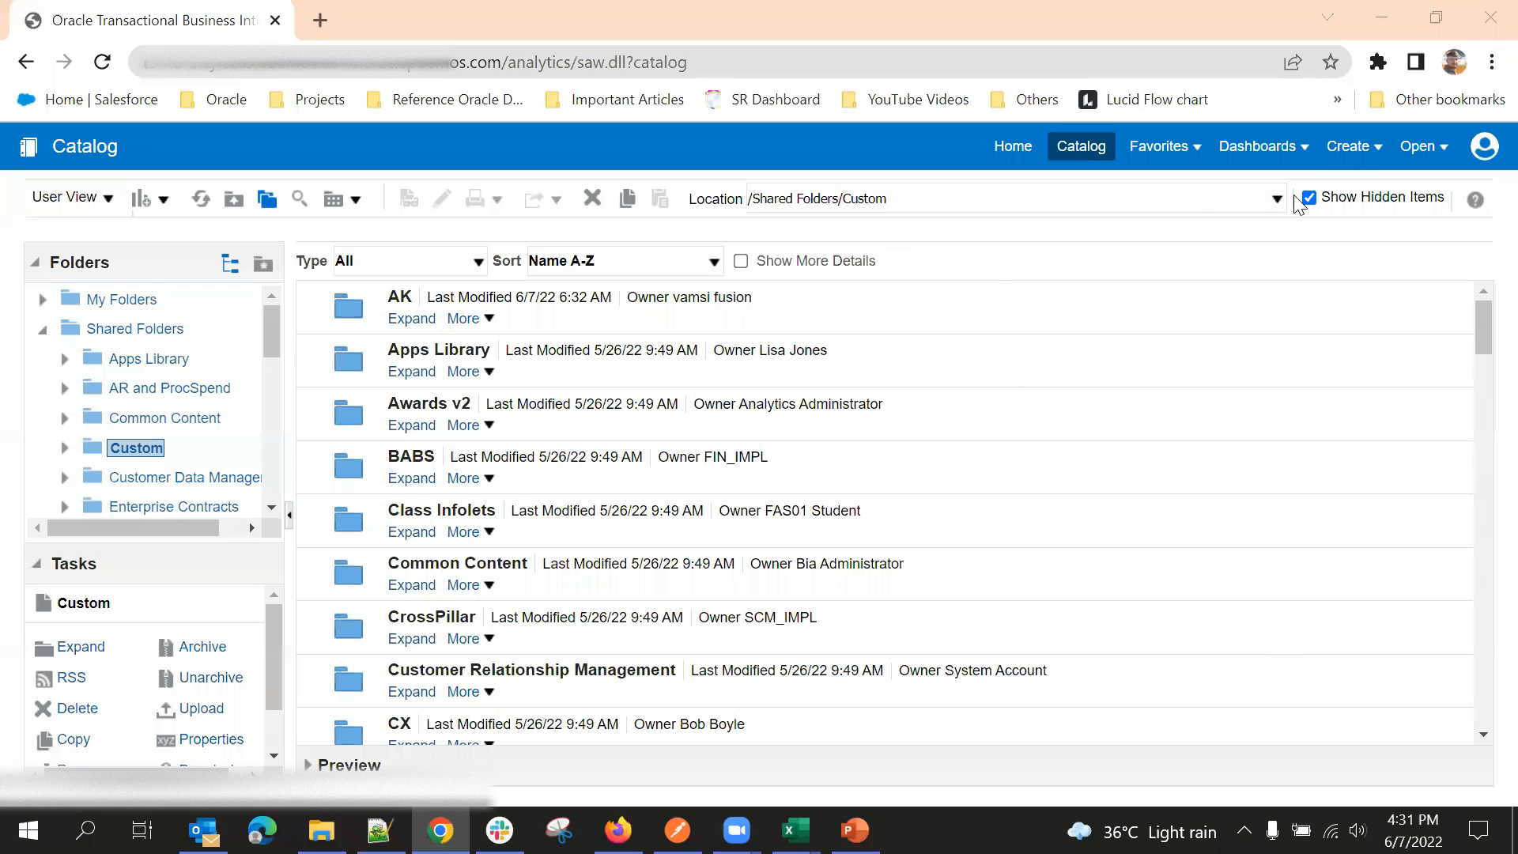
Step: Start a new analysis and search the page's subject area list for Opportunity
{"action": "left_click", "coordinate": [1349, 156]}
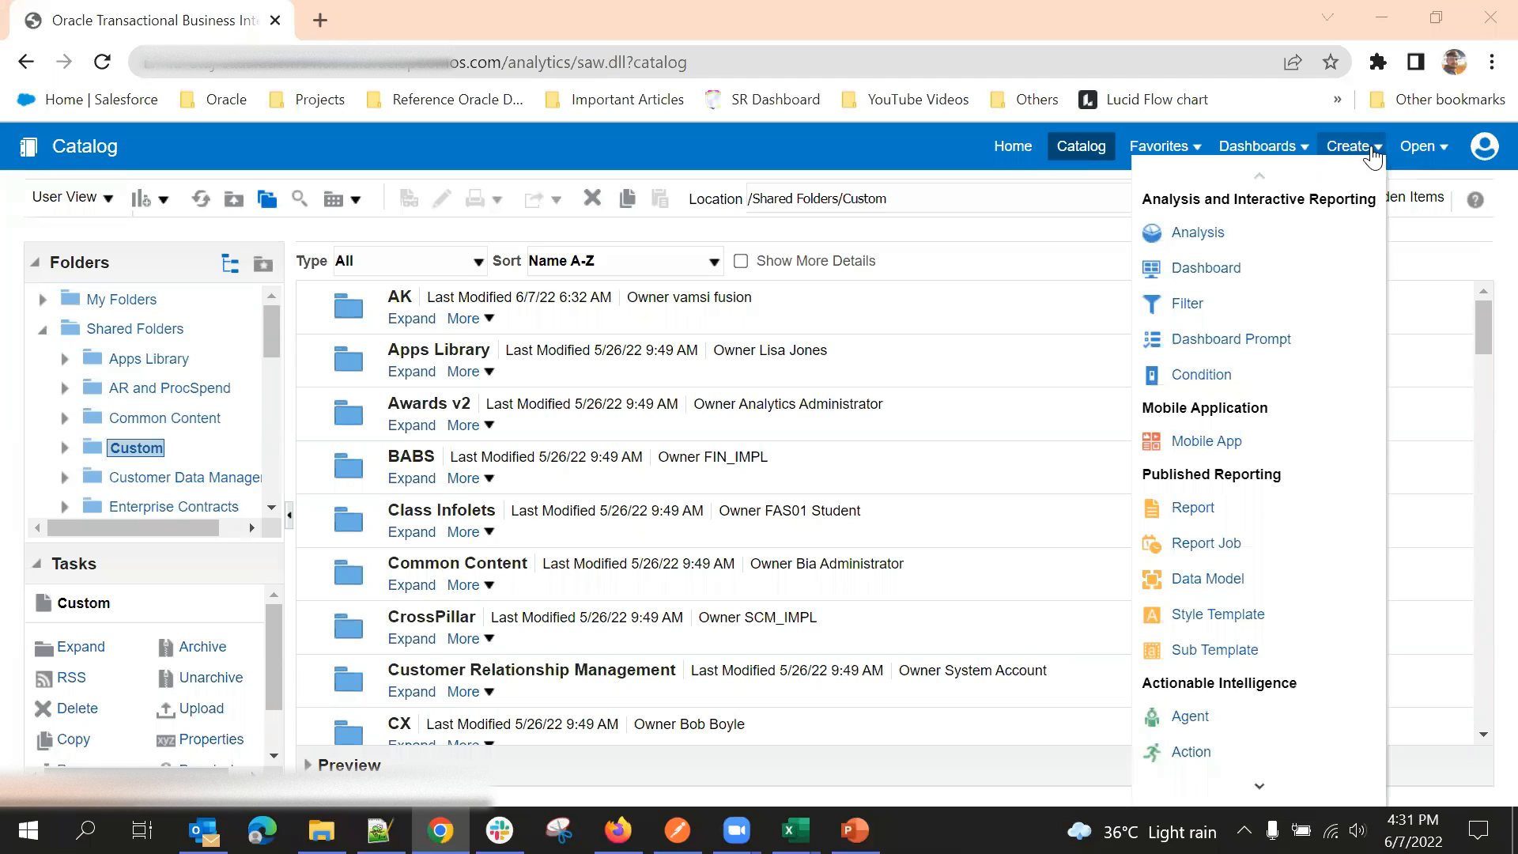
{"action": "left_click", "coordinate": [1196, 234]}
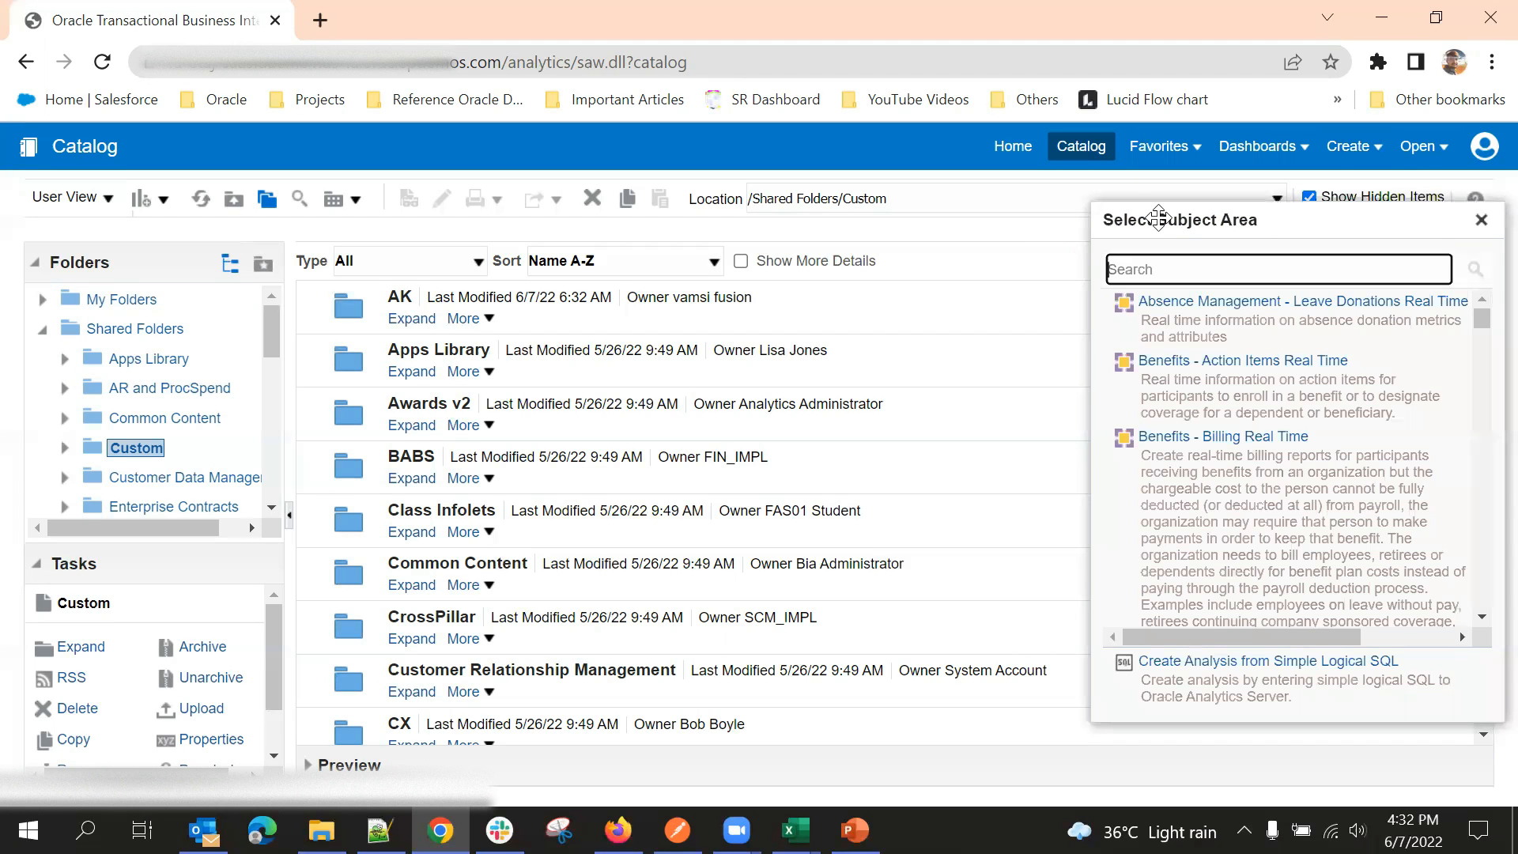
{"action": "key", "text": "ctrl+f"}
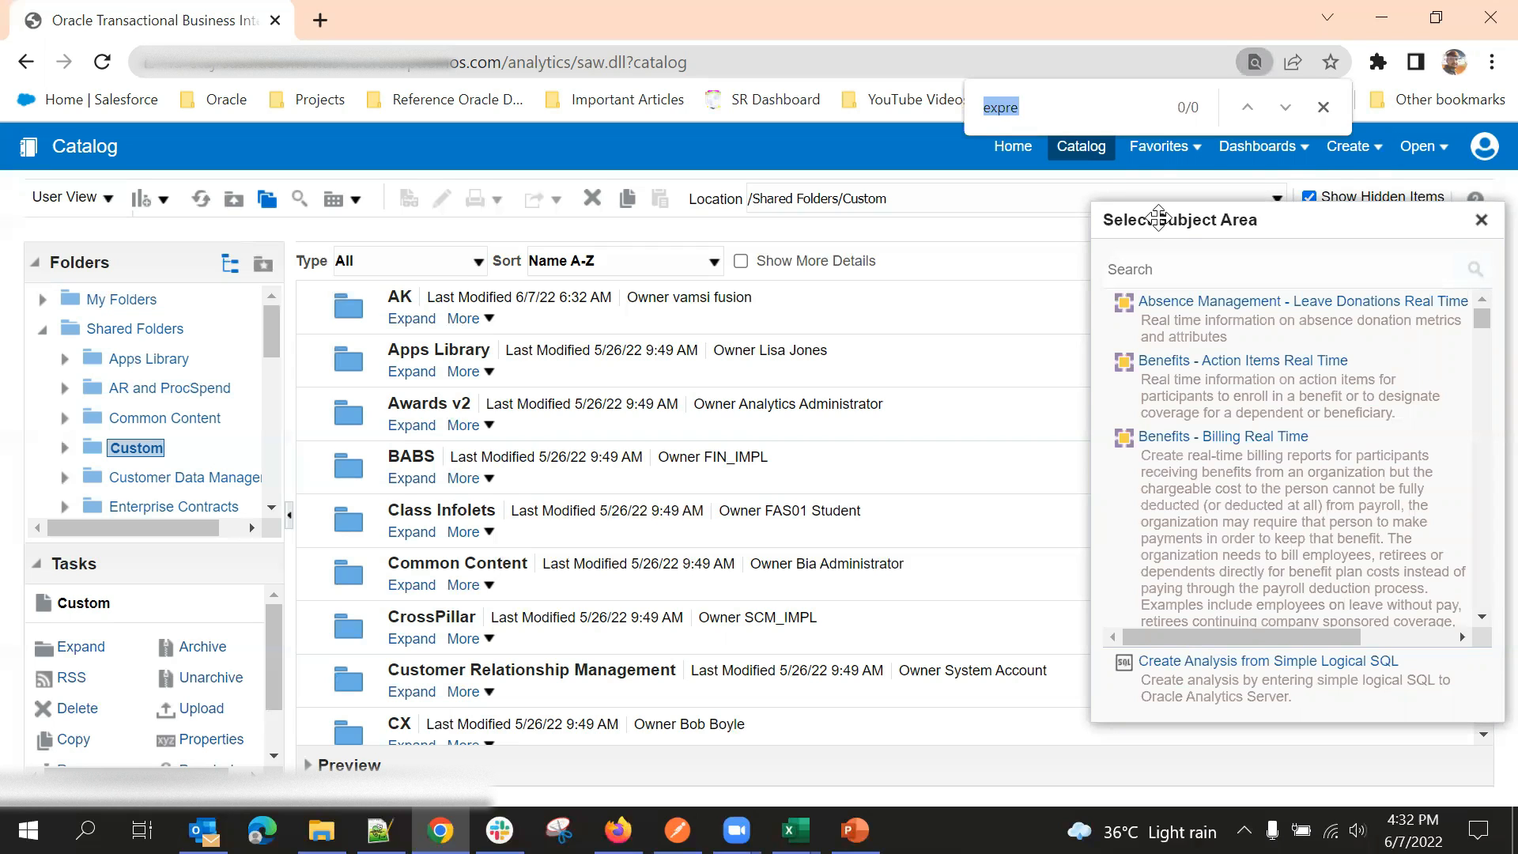
{"action": "key", "text": "BackSpace"}
{"action": "type", "text": "Opport"}
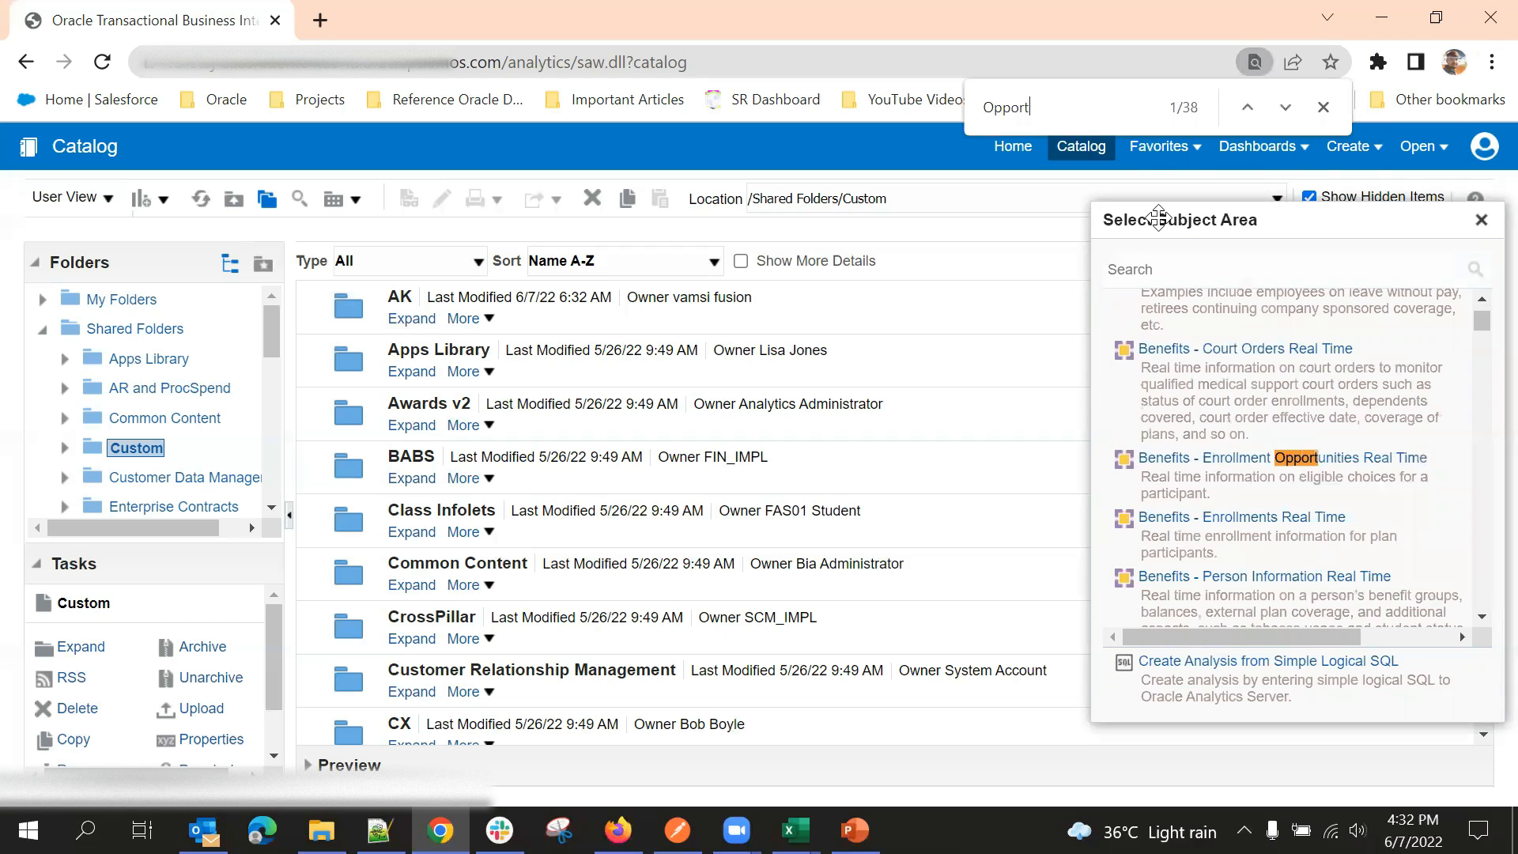
{"action": "type", "text": "unity"}
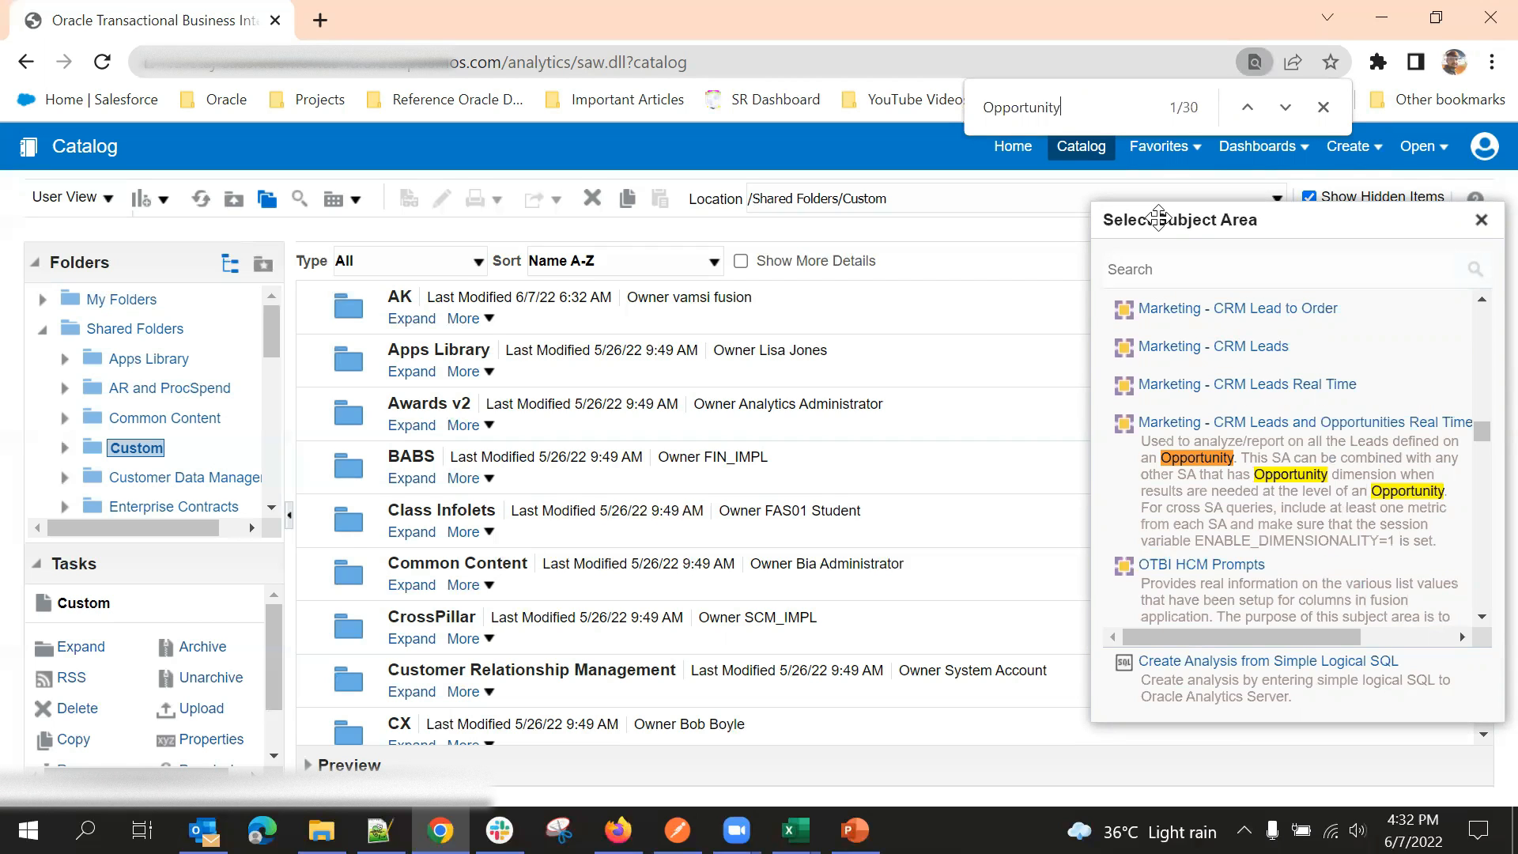
Step: Step forward through the Opportunity matches to the Sales - CRM Opportunity Contact subject area
{"action": "key", "text": "Return"}
{"action": "key", "text": "Return"}
{"action": "key", "text": "Return"}
{"action": "key", "text": "Return"}
{"action": "key", "text": "Return"}
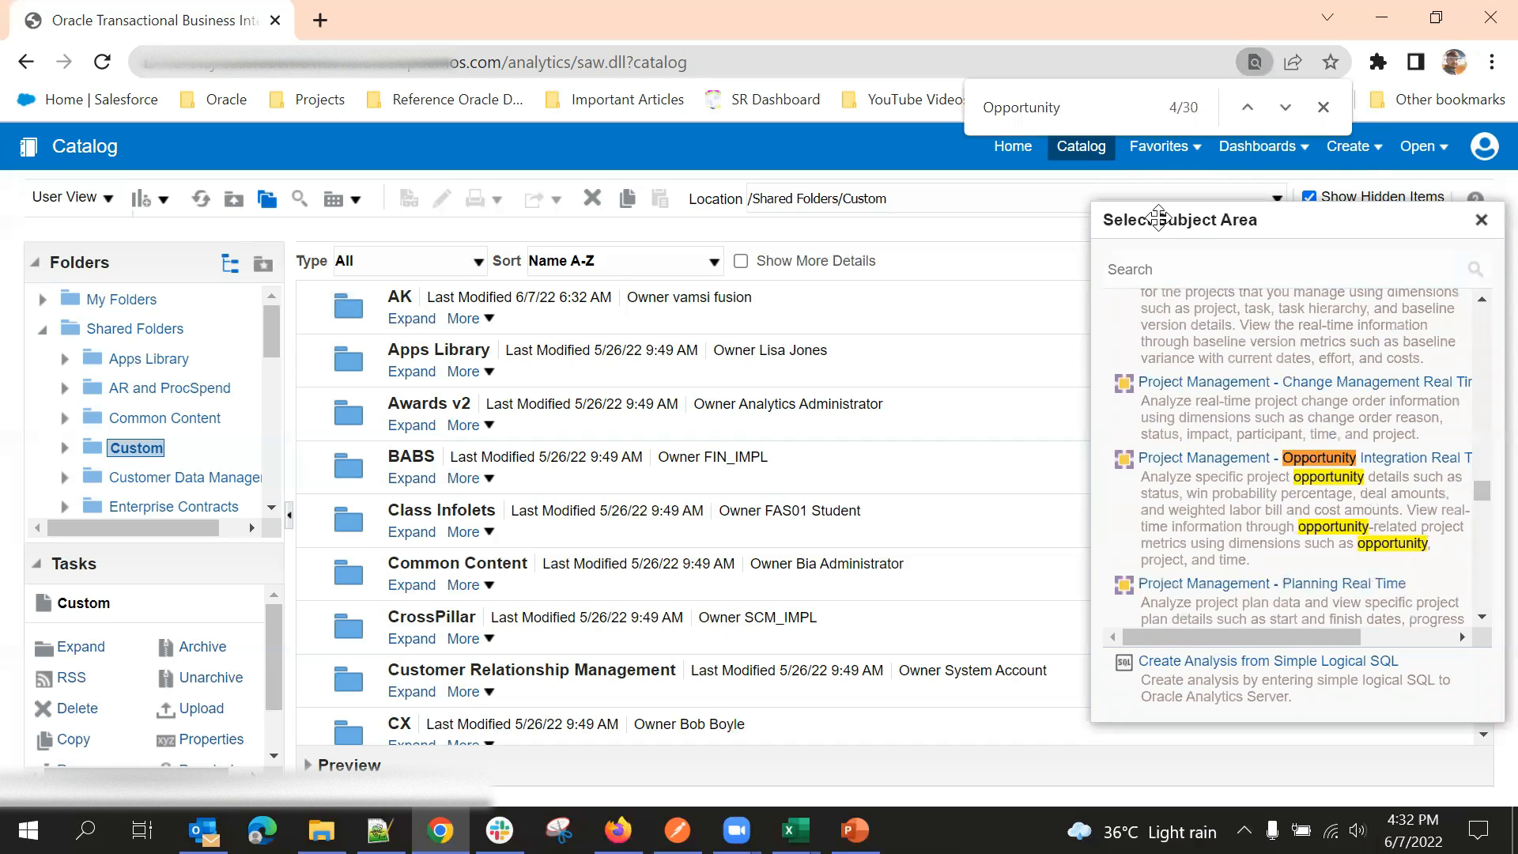
{"action": "key", "text": "Return"}
{"action": "key", "text": "Return"}
{"action": "key", "text": "Return"}
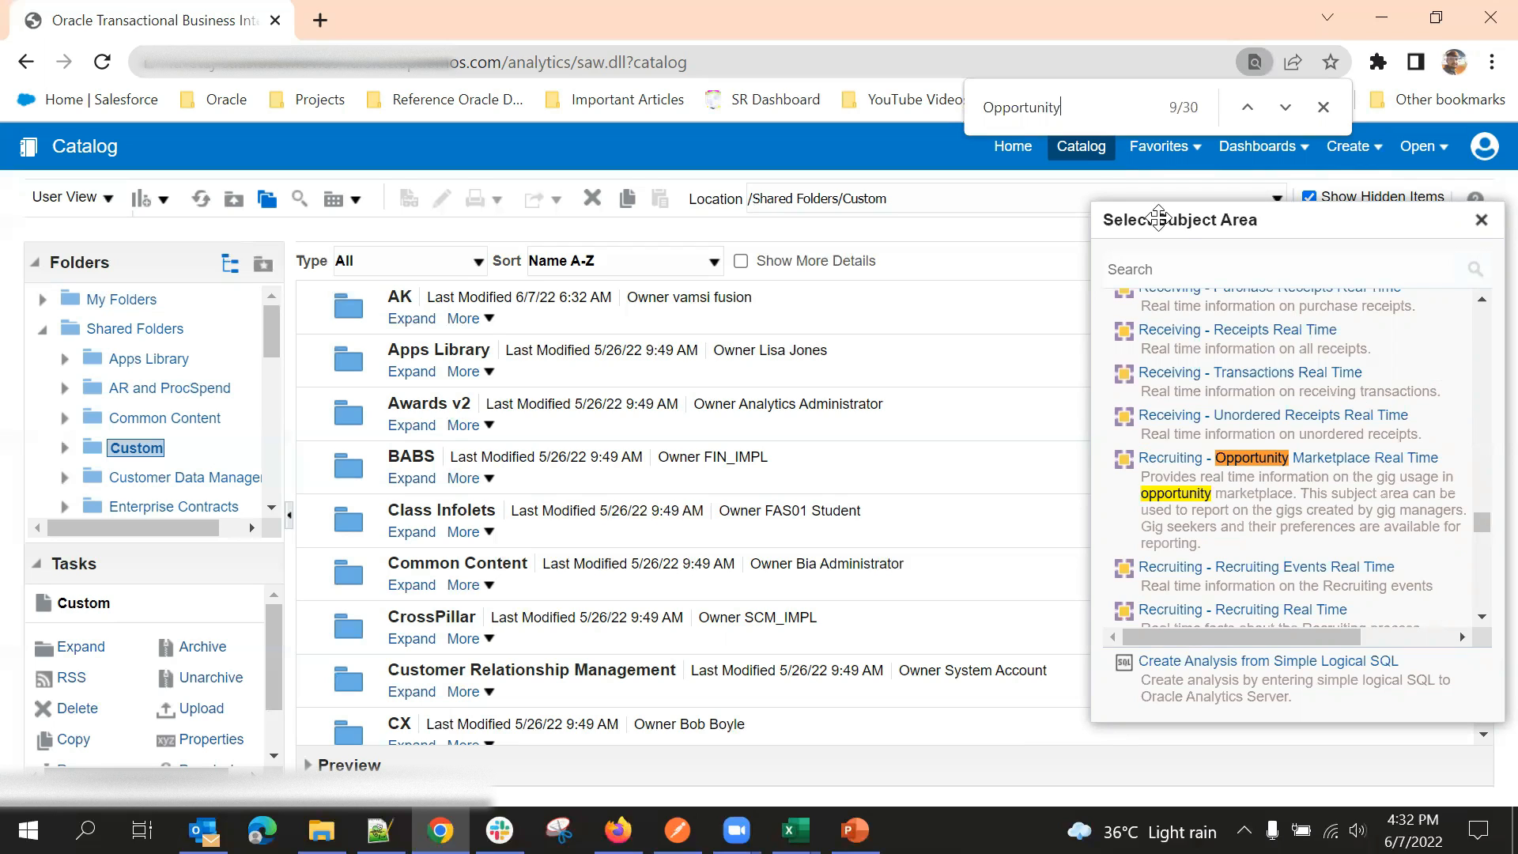
{"action": "key", "text": "Return"}
{"action": "key", "text": "Return"}
{"action": "key", "text": "Return"}
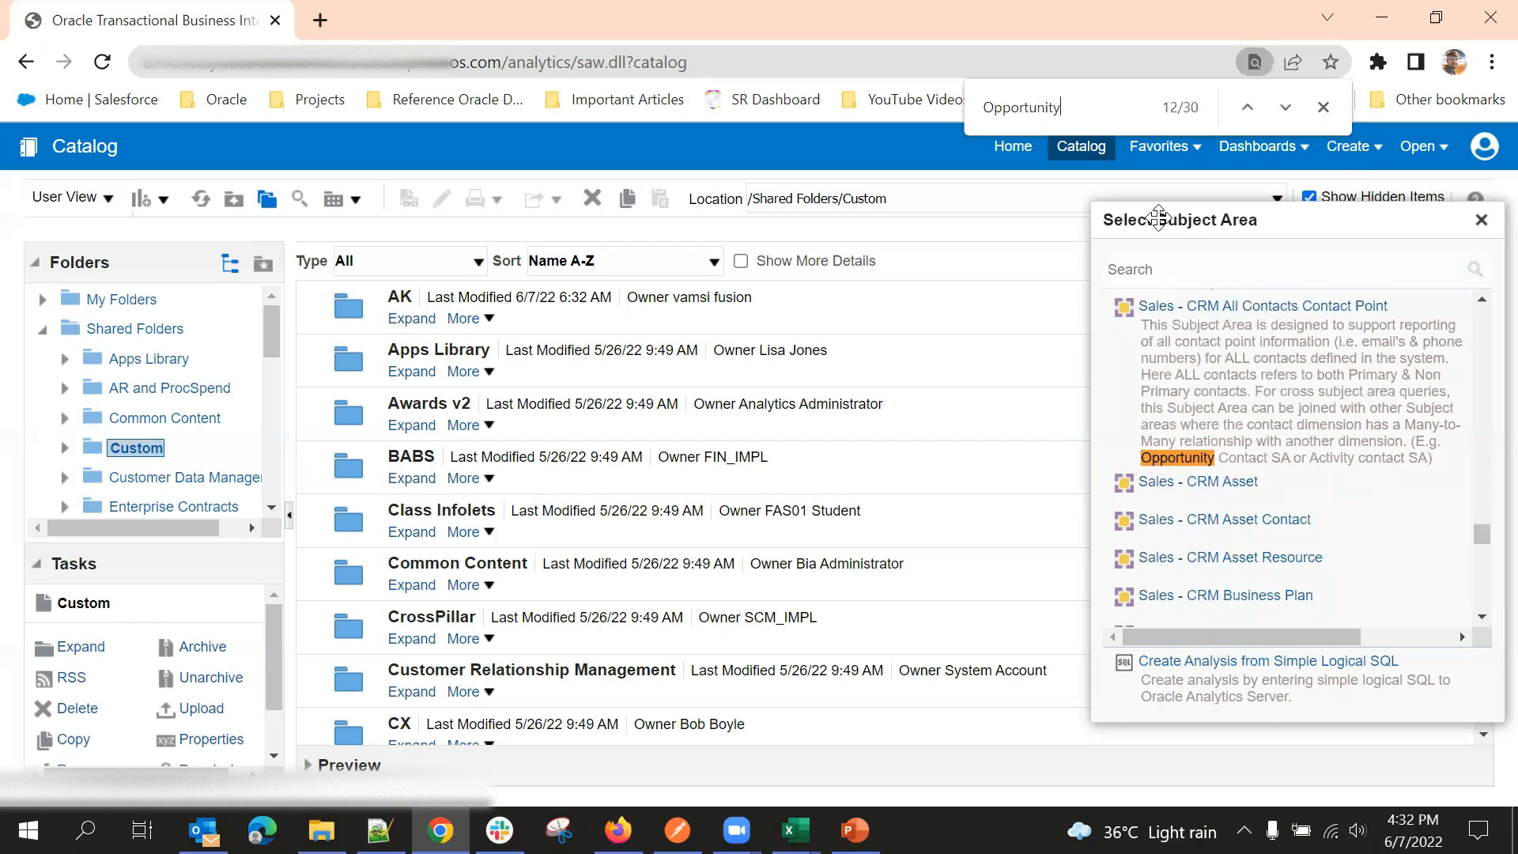
{"action": "key", "text": "Return"}
{"action": "key", "text": "Return"}
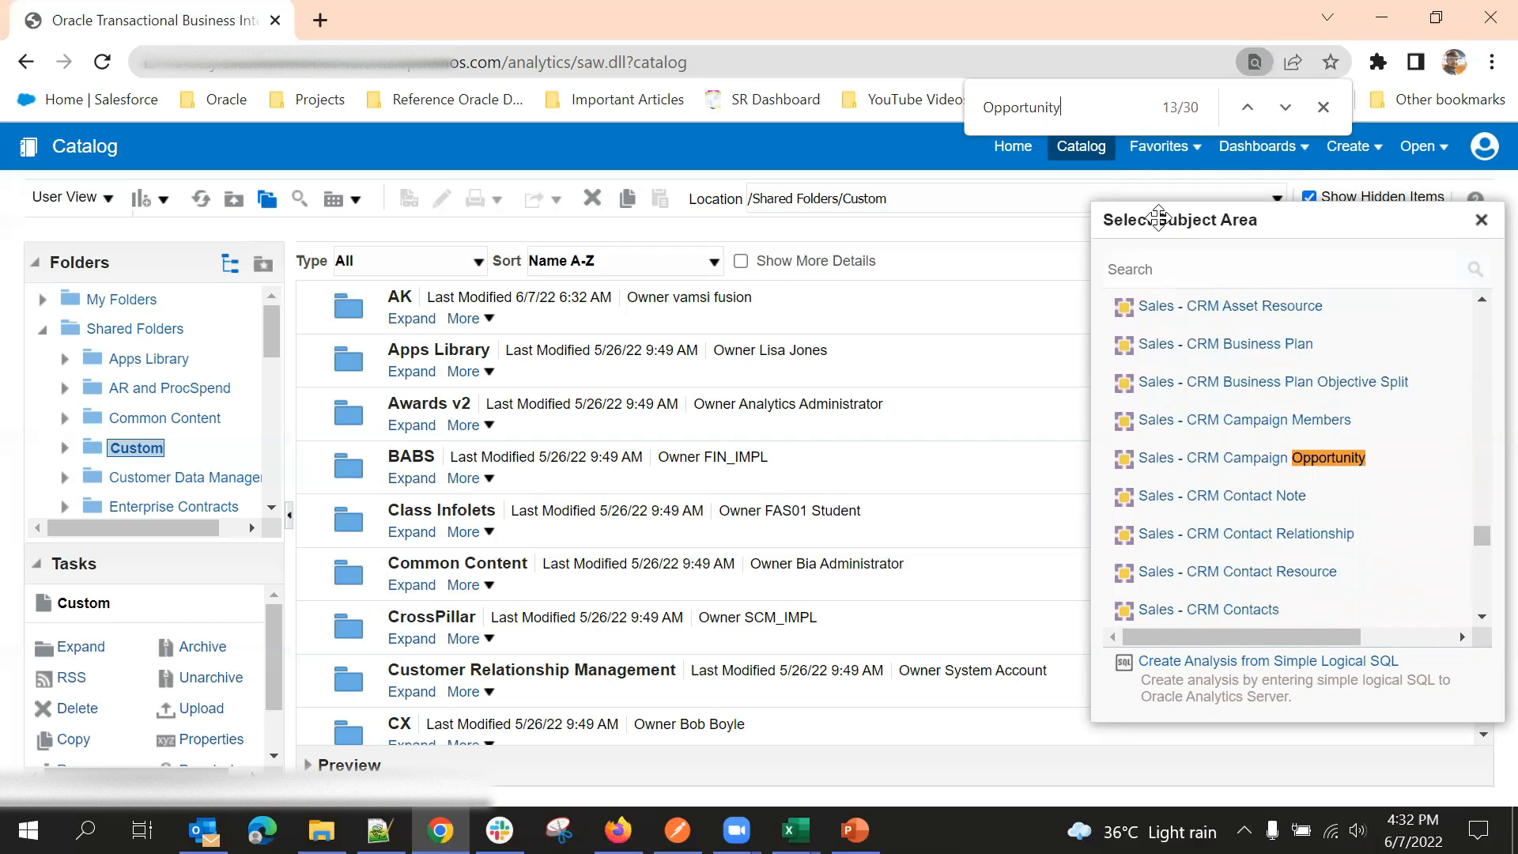
{"action": "key", "text": "Return"}
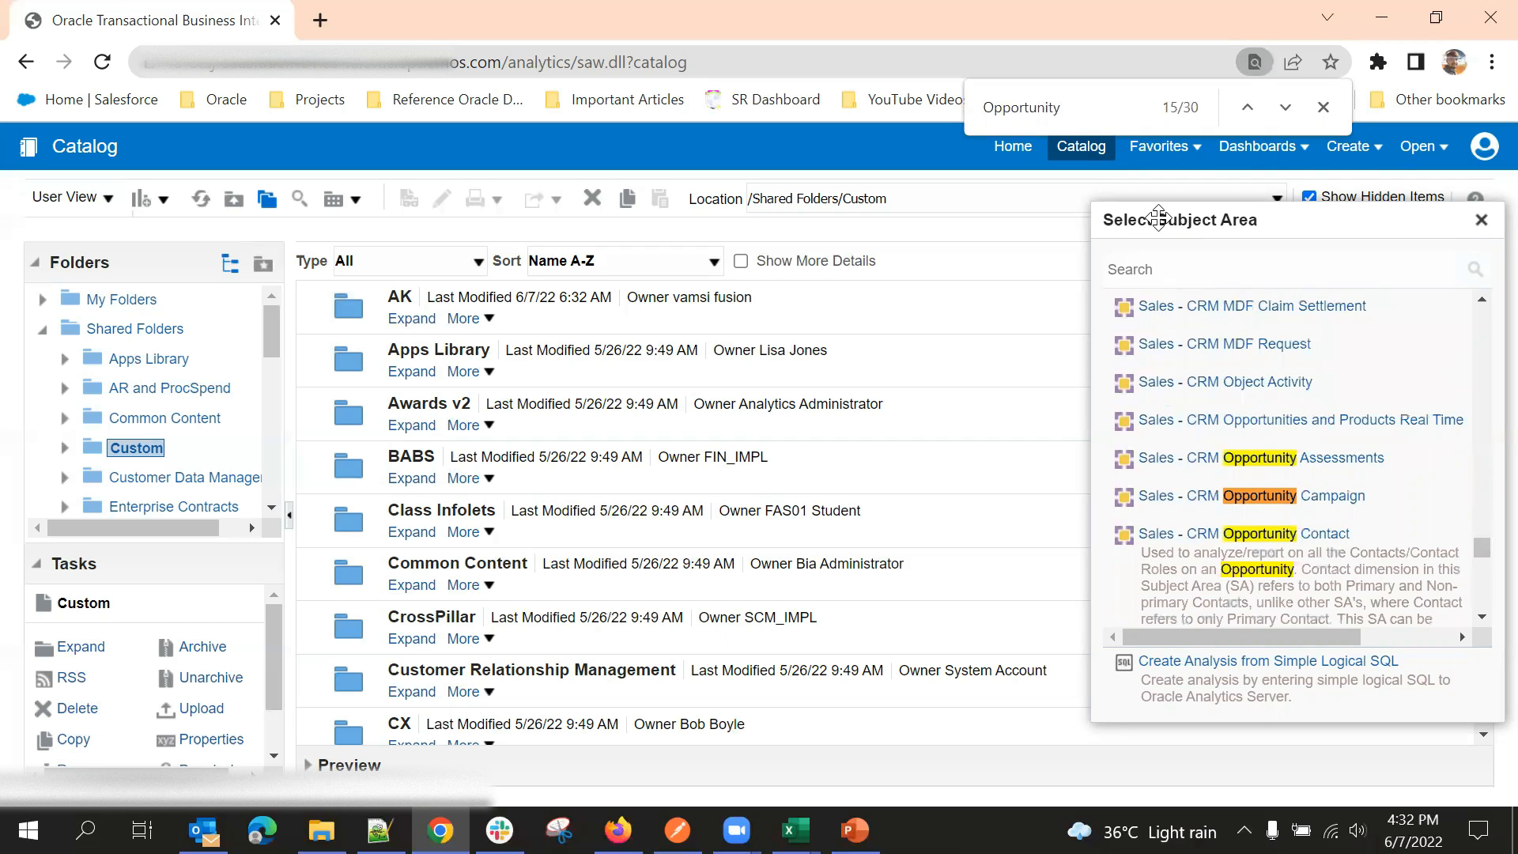
{"action": "key", "text": "Return"}
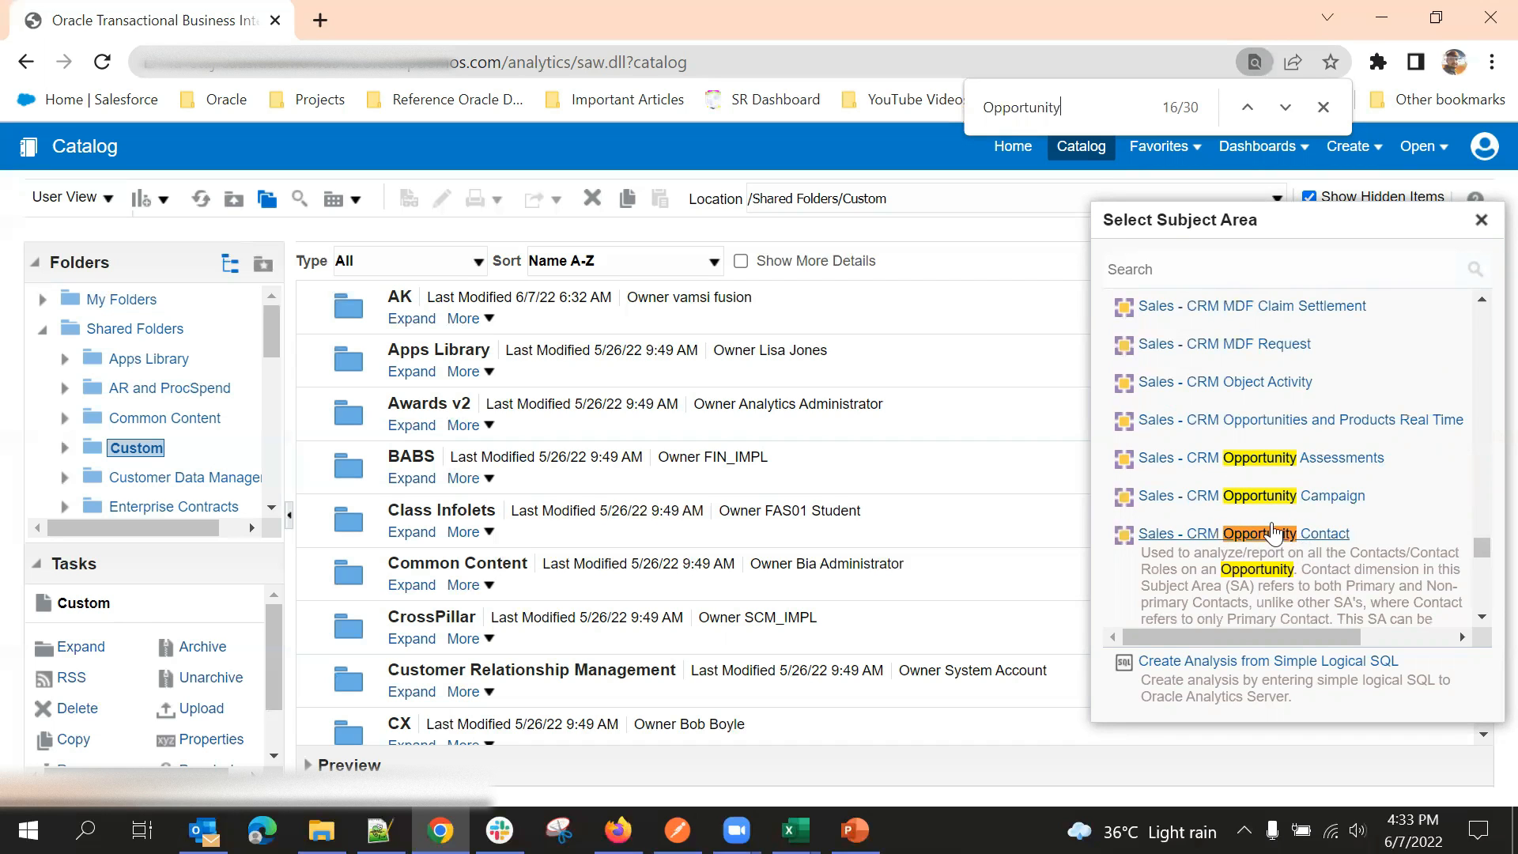
Step: Read the descriptions of the Sales - CRM Opportunity subject areas, including Contact, Resource and Territory
{"action": "scroll", "coordinate": [1269, 506], "scroll_direction": "down", "scroll_amount": 3}
{"action": "scroll", "coordinate": [1263, 419], "scroll_direction": "up", "scroll_amount": 2}
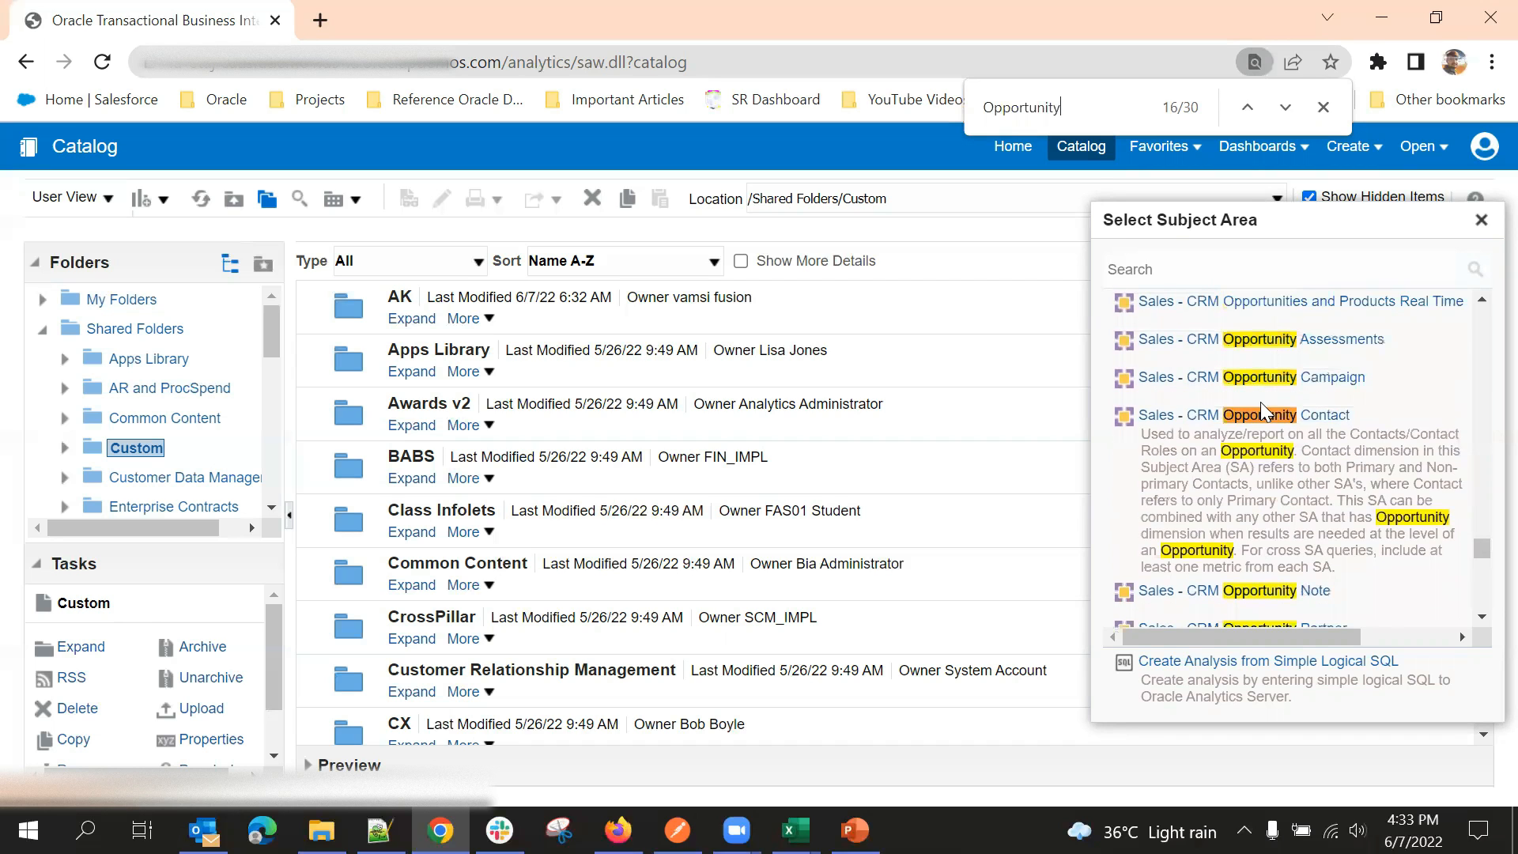
{"action": "scroll", "coordinate": [1261, 403], "scroll_direction": "up", "scroll_amount": 2}
{"action": "scroll", "coordinate": [1248, 395], "scroll_direction": "down", "scroll_amount": 2}
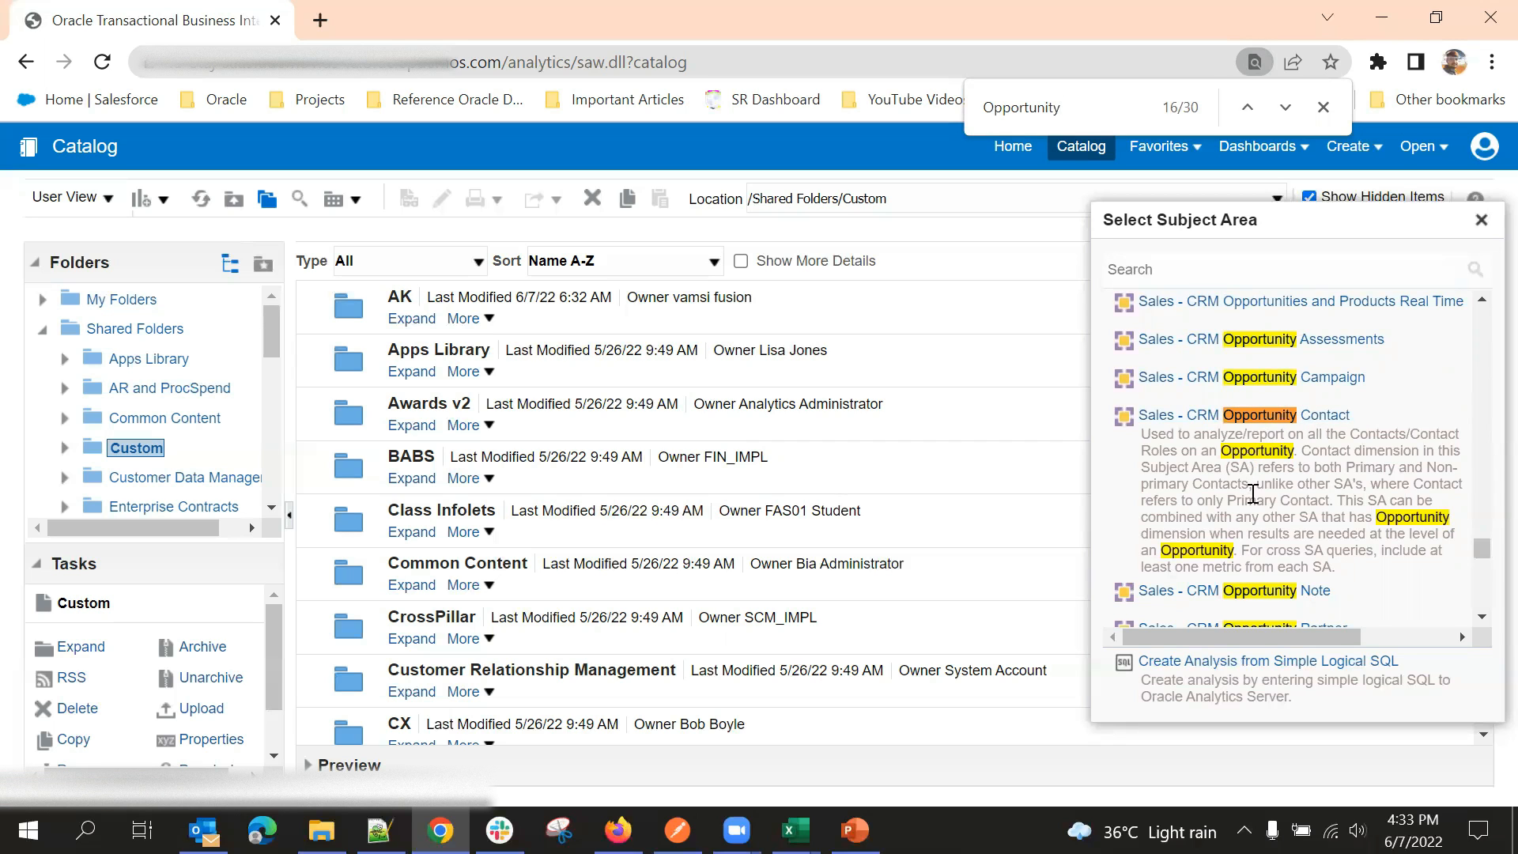
{"action": "scroll", "coordinate": [1252, 493], "scroll_direction": "down", "scroll_amount": 3}
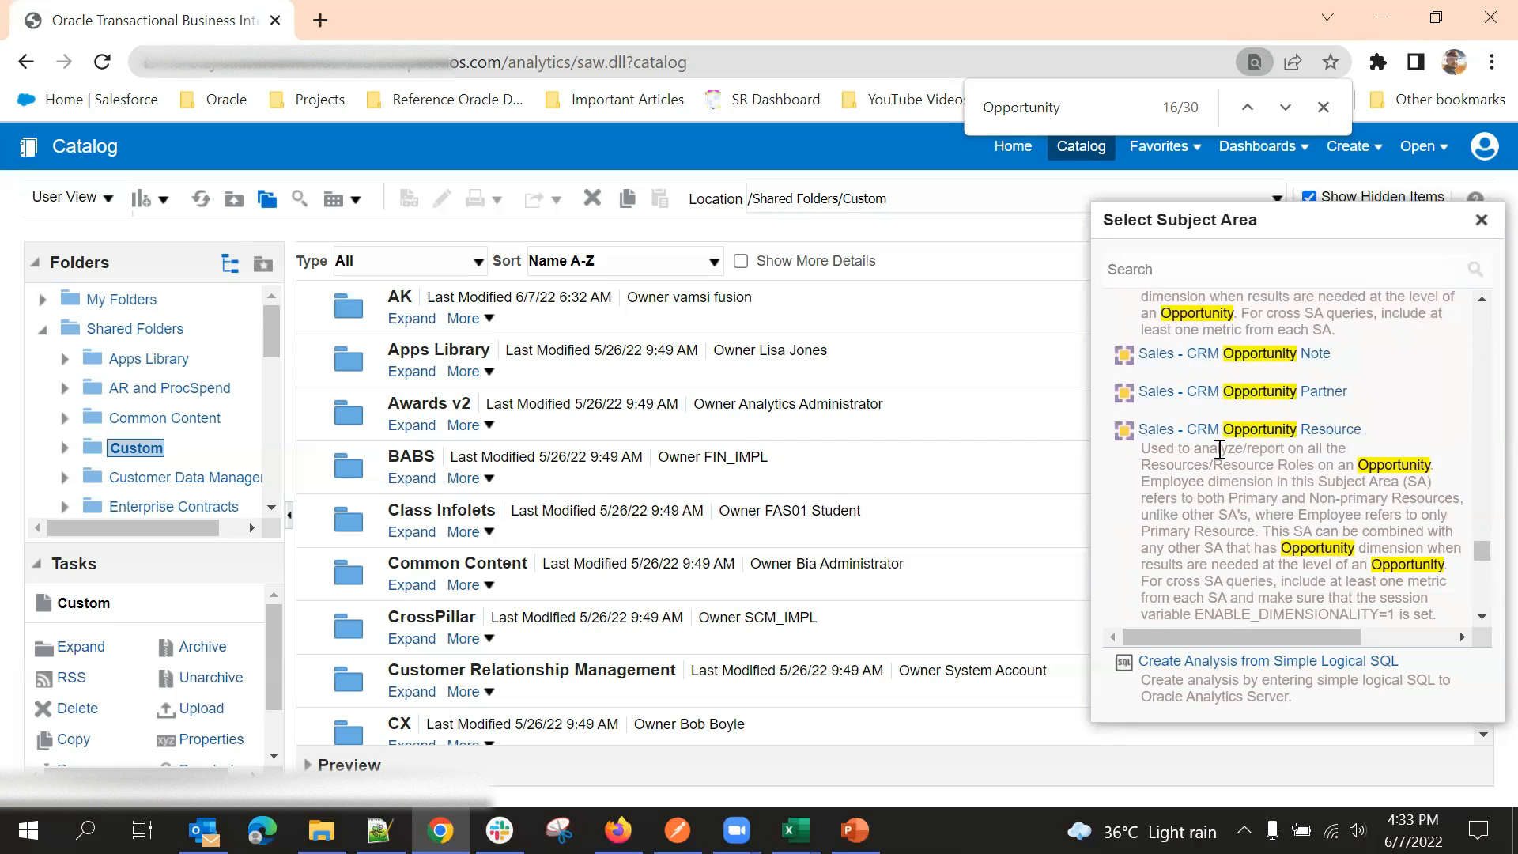
{"action": "scroll", "coordinate": [1245, 460], "scroll_direction": "down", "scroll_amount": 2}
{"action": "scroll", "coordinate": [1244, 460], "scroll_direction": "down", "scroll_amount": 2}
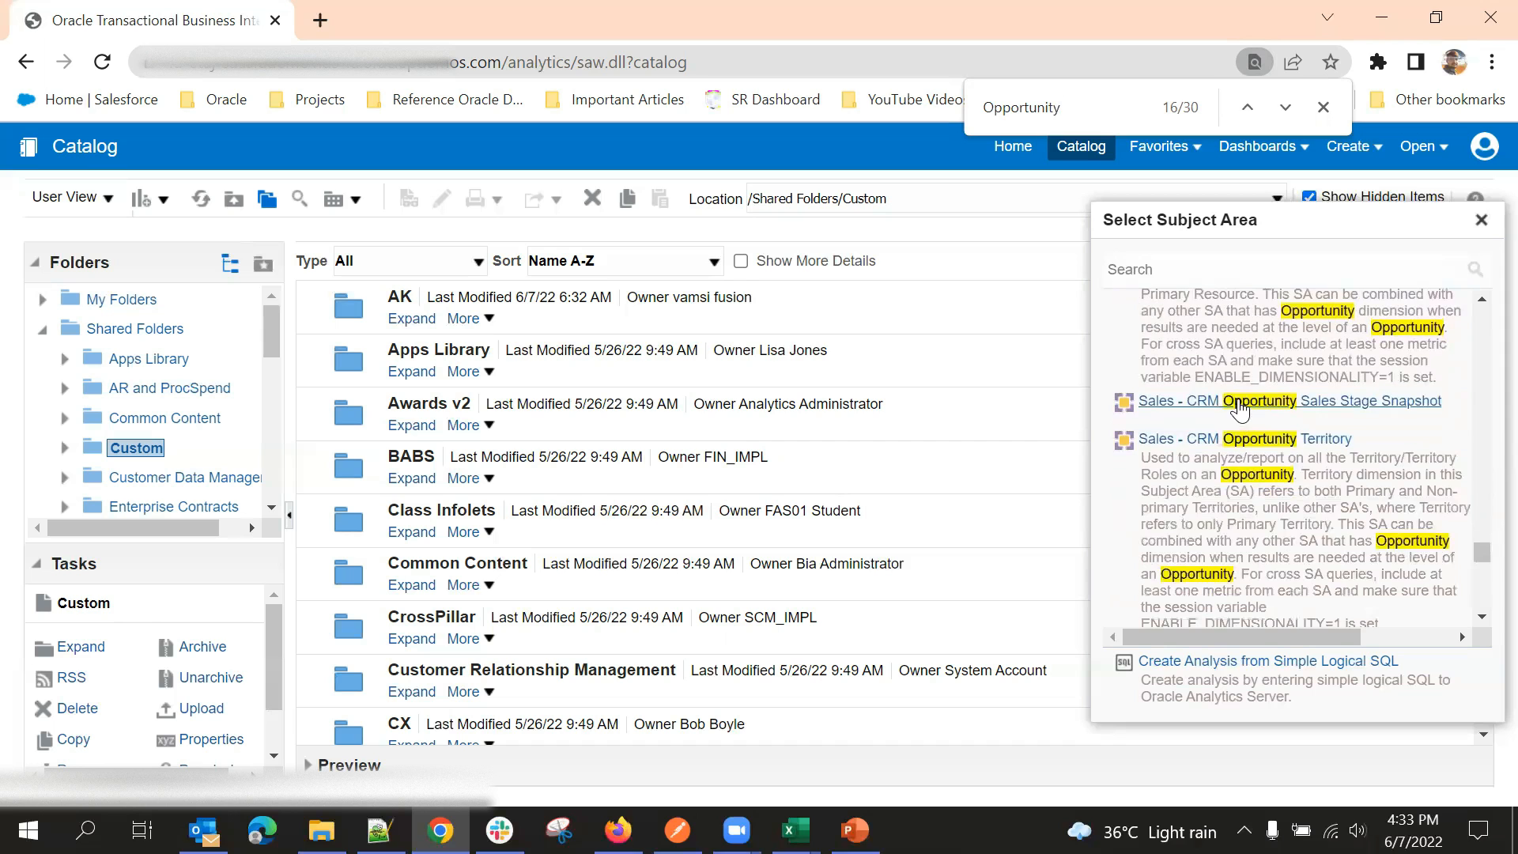
{"action": "scroll", "coordinate": [1237, 422], "scroll_direction": "down", "scroll_amount": 2}
{"action": "scroll", "coordinate": [1235, 421], "scroll_direction": "down", "scroll_amount": 2}
{"action": "scroll", "coordinate": [1246, 420], "scroll_direction": "up", "scroll_amount": 4}
{"action": "scroll", "coordinate": [1246, 442], "scroll_direction": "up", "scroll_amount": 2}
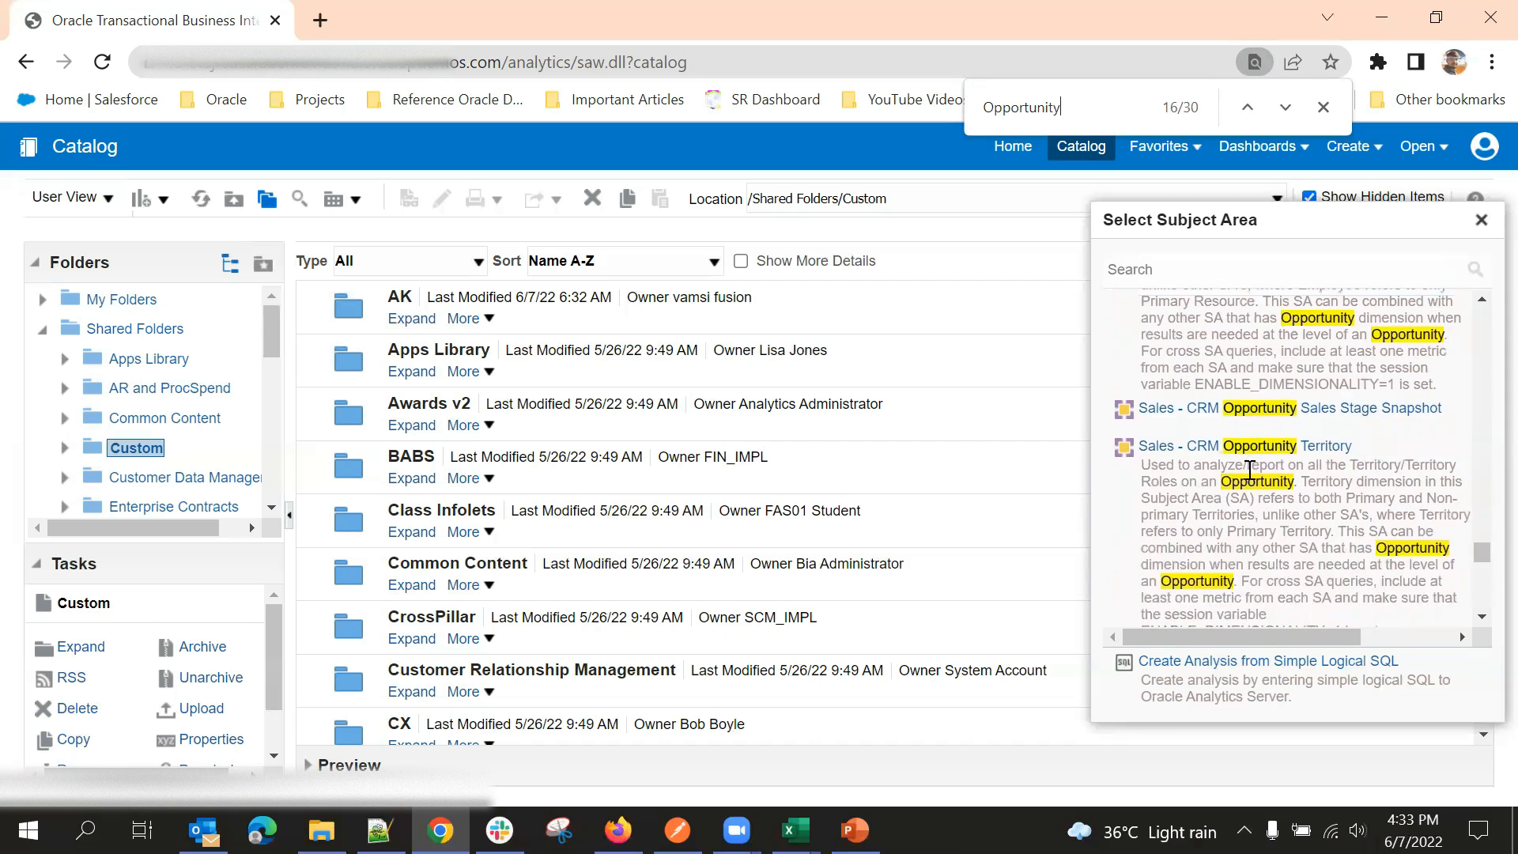
{"action": "scroll", "coordinate": [1287, 533], "scroll_direction": "down", "scroll_amount": 6}
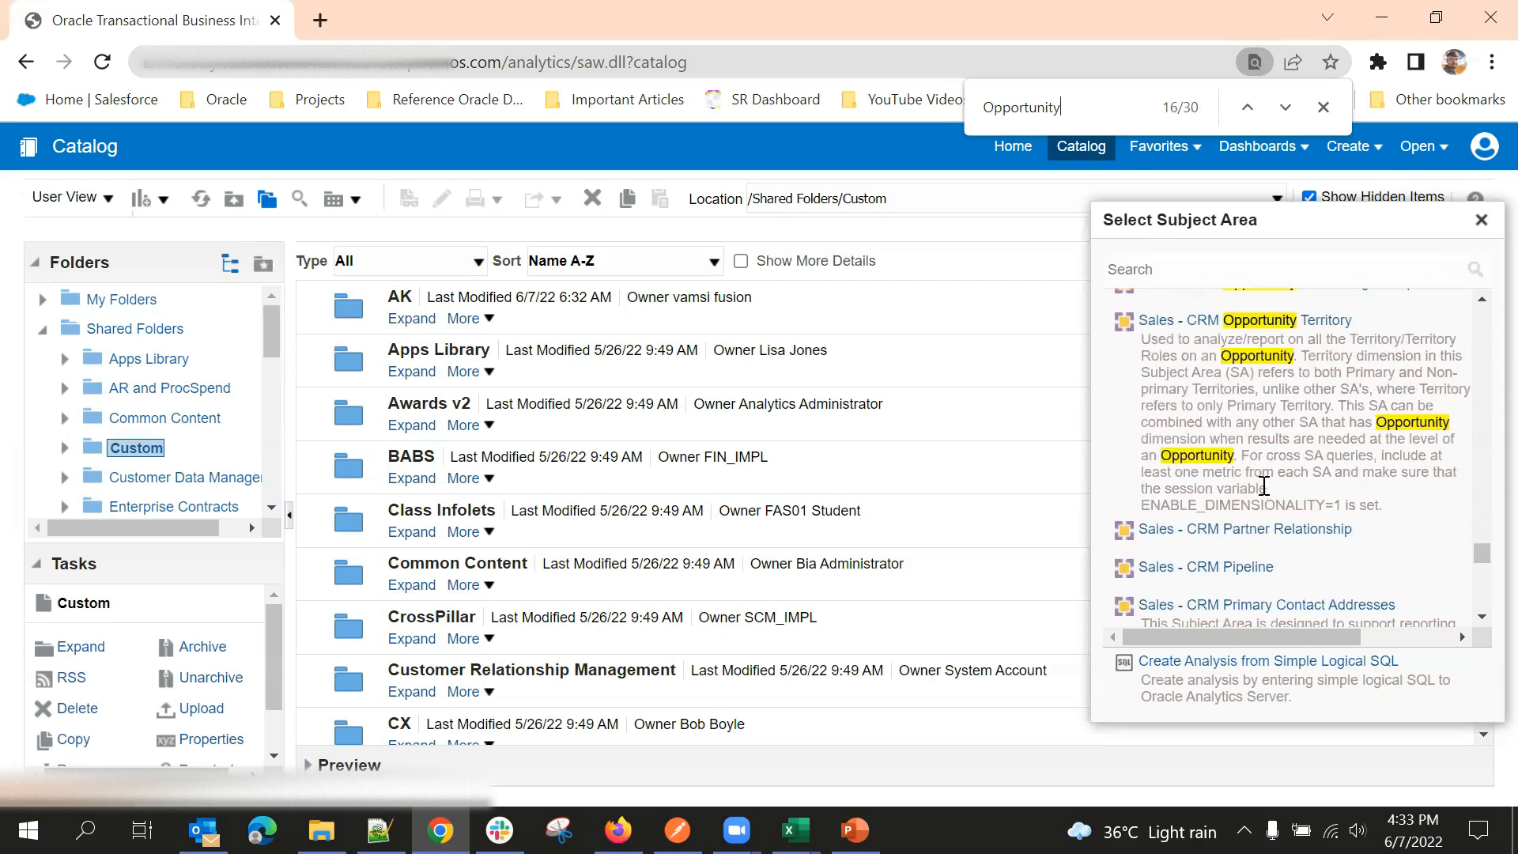
{"action": "scroll", "coordinate": [1260, 479], "scroll_direction": "up", "scroll_amount": 5}
{"action": "scroll", "coordinate": [1260, 479], "scroll_direction": "down", "scroll_amount": 5}
{"action": "scroll", "coordinate": [1260, 479], "scroll_direction": "up", "scroll_amount": 6}
{"action": "scroll", "coordinate": [1238, 326], "scroll_direction": "up", "scroll_amount": 3}
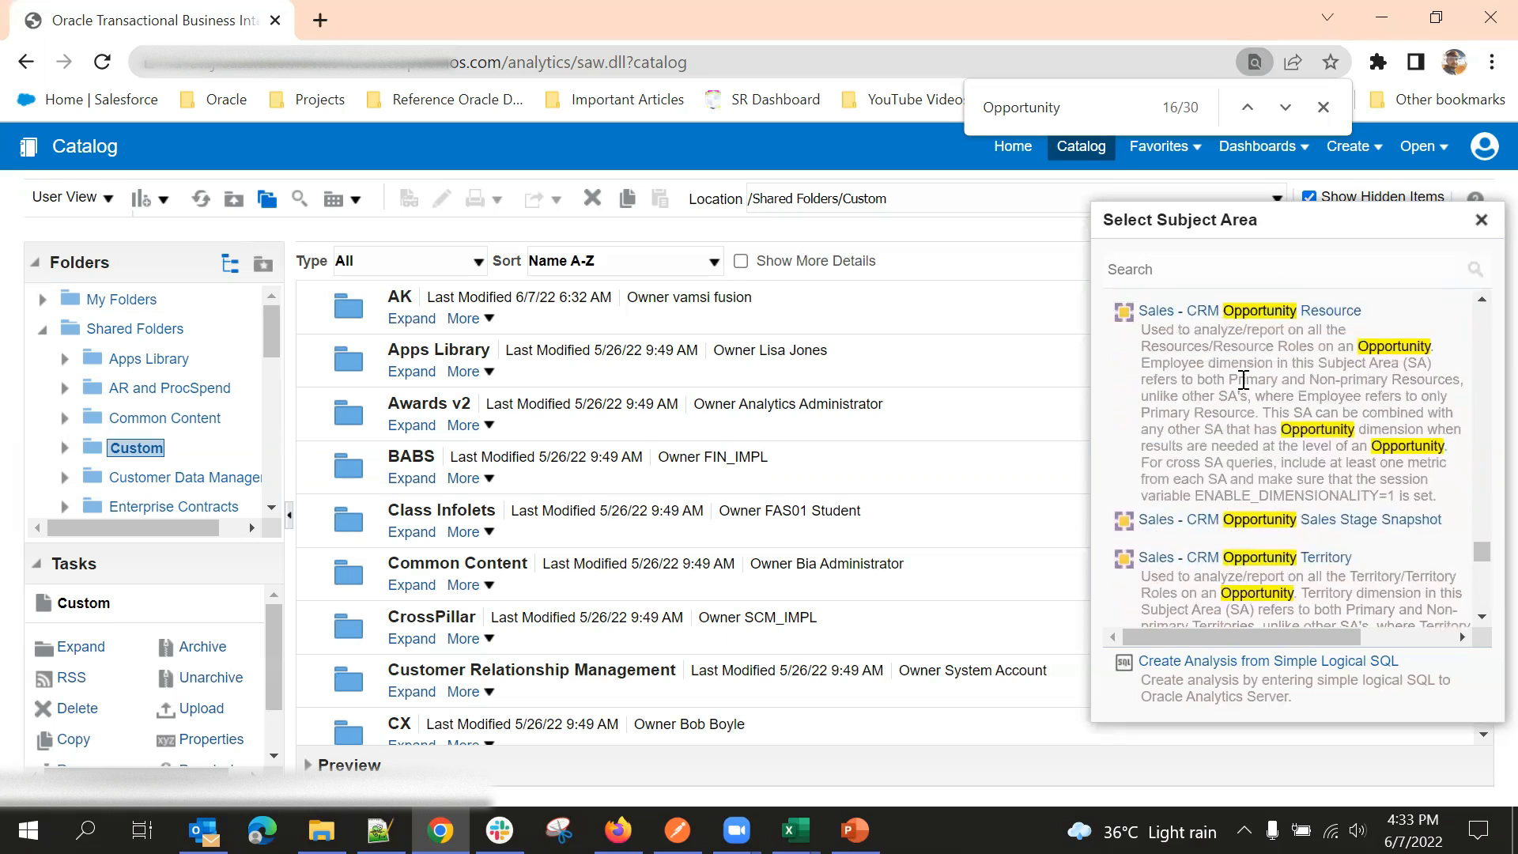
Step: Cycle through the remaining Opportunity matches and around again to Sales - CRM Opportunity Assessments, comparing the available subject areas
{"action": "key", "text": "Return"}
{"action": "key", "text": "Return"}
{"action": "key", "text": "Return"}
{"action": "key", "text": "Return"}
{"action": "key", "text": "Return"}
{"action": "key", "text": "Return"}
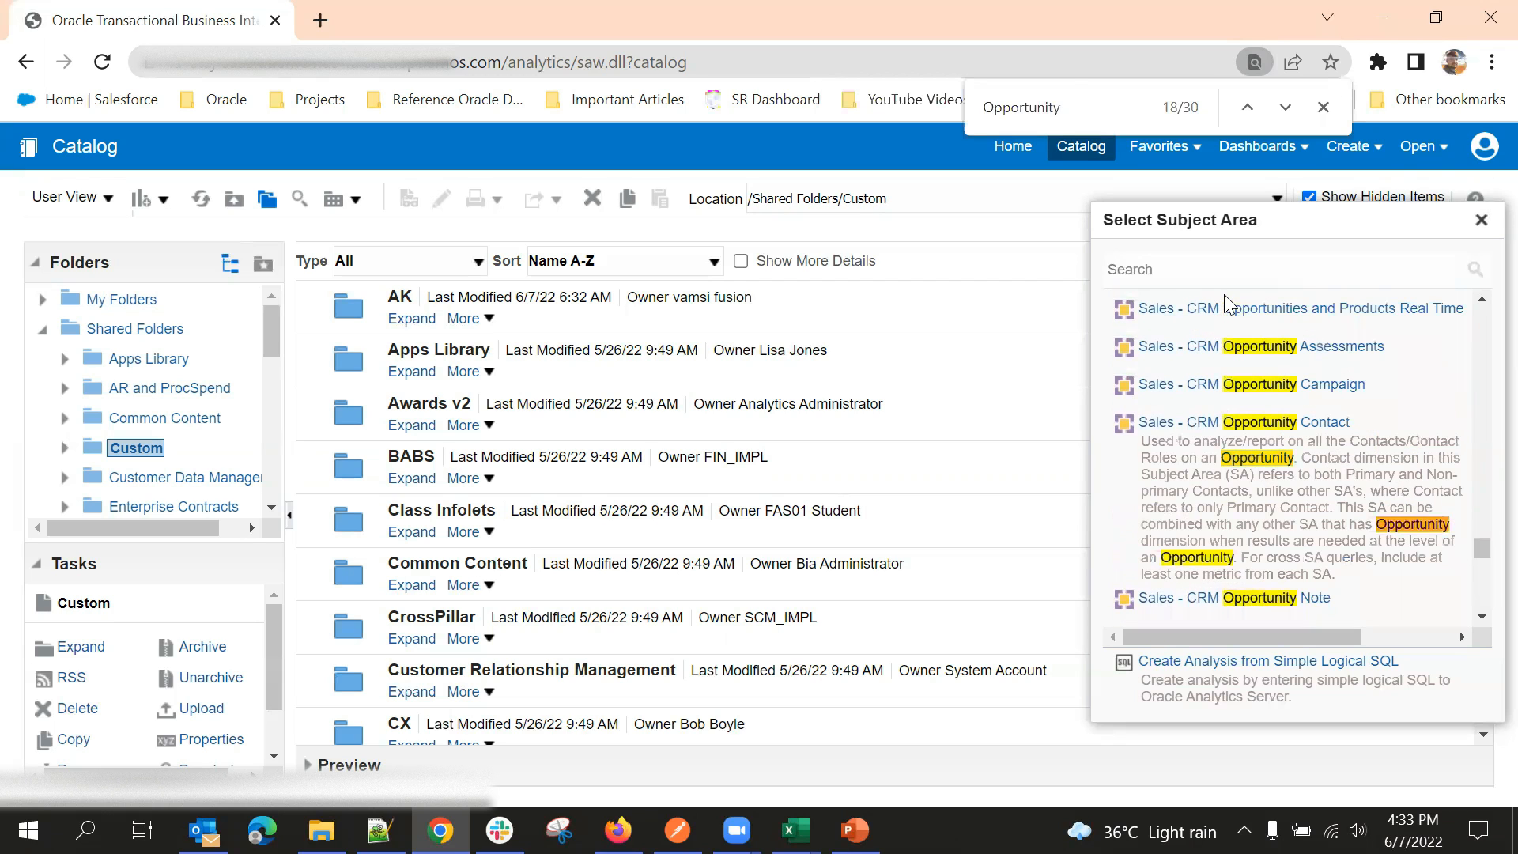
{"action": "key", "text": "Return"}
{"action": "key", "text": "Return"}
{"action": "key", "text": "Return"}
{"action": "key", "text": "Return"}
{"action": "key", "text": "Return"}
{"action": "key", "text": "Return"}
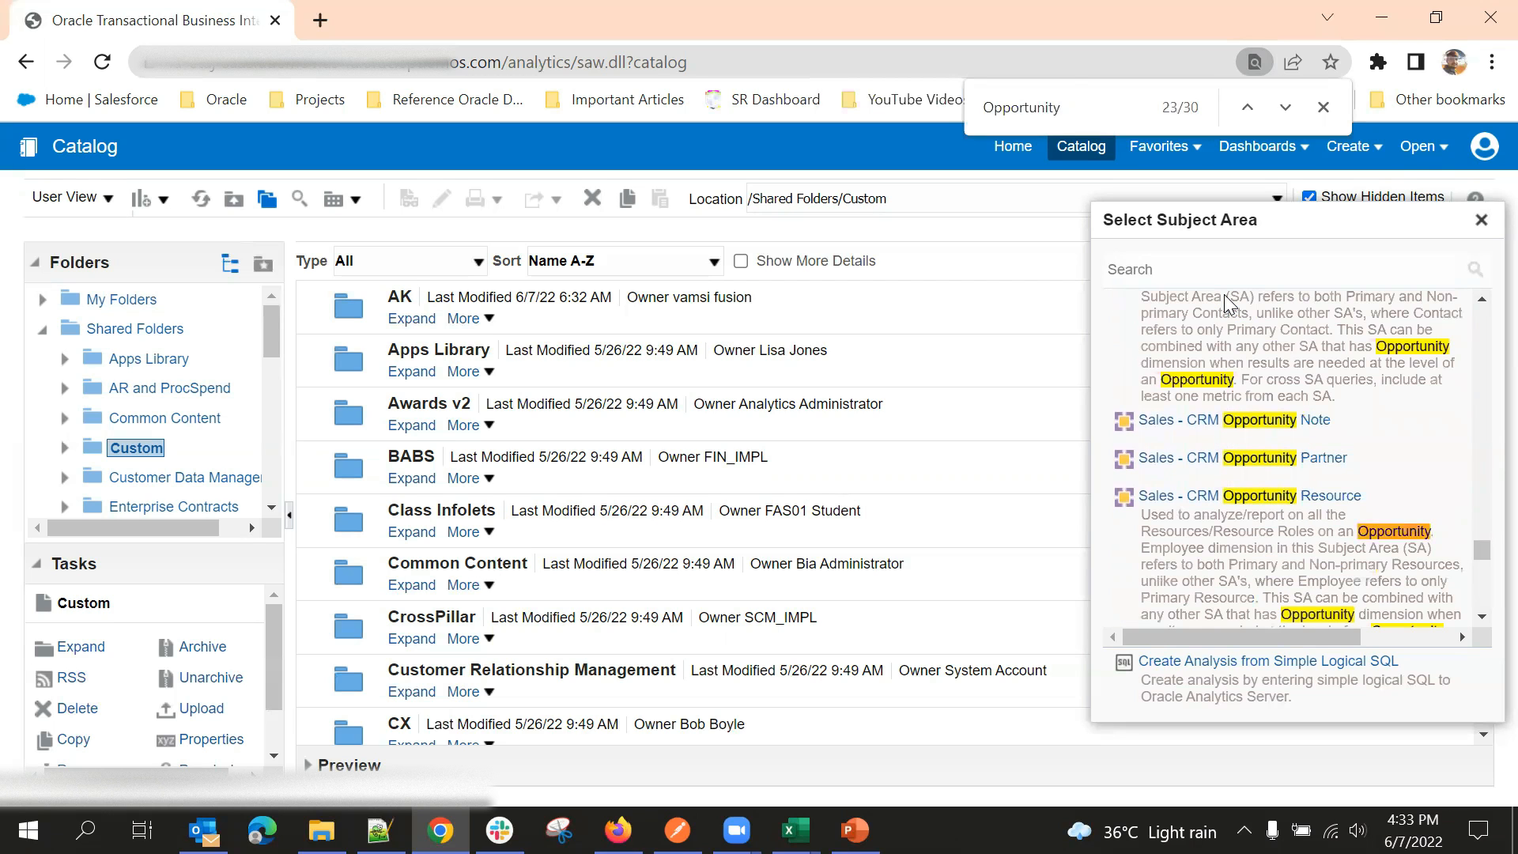
{"action": "key", "text": "Return"}
{"action": "key", "text": "Return"}
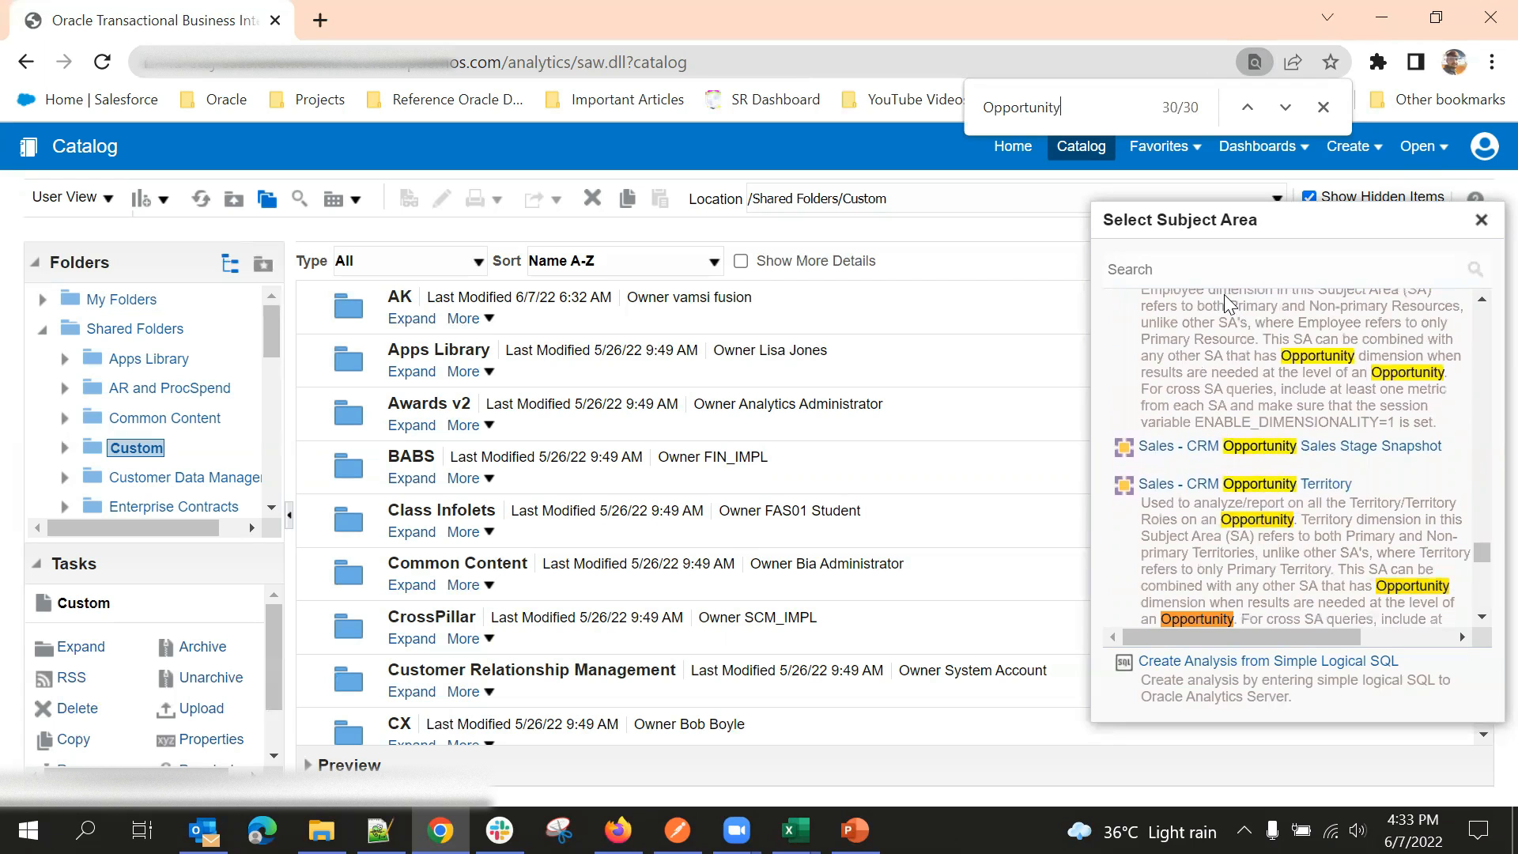
{"action": "key", "text": "Return"}
{"action": "key", "text": "Return"}
{"action": "key", "text": "Return"}
{"action": "key", "text": "Return"}
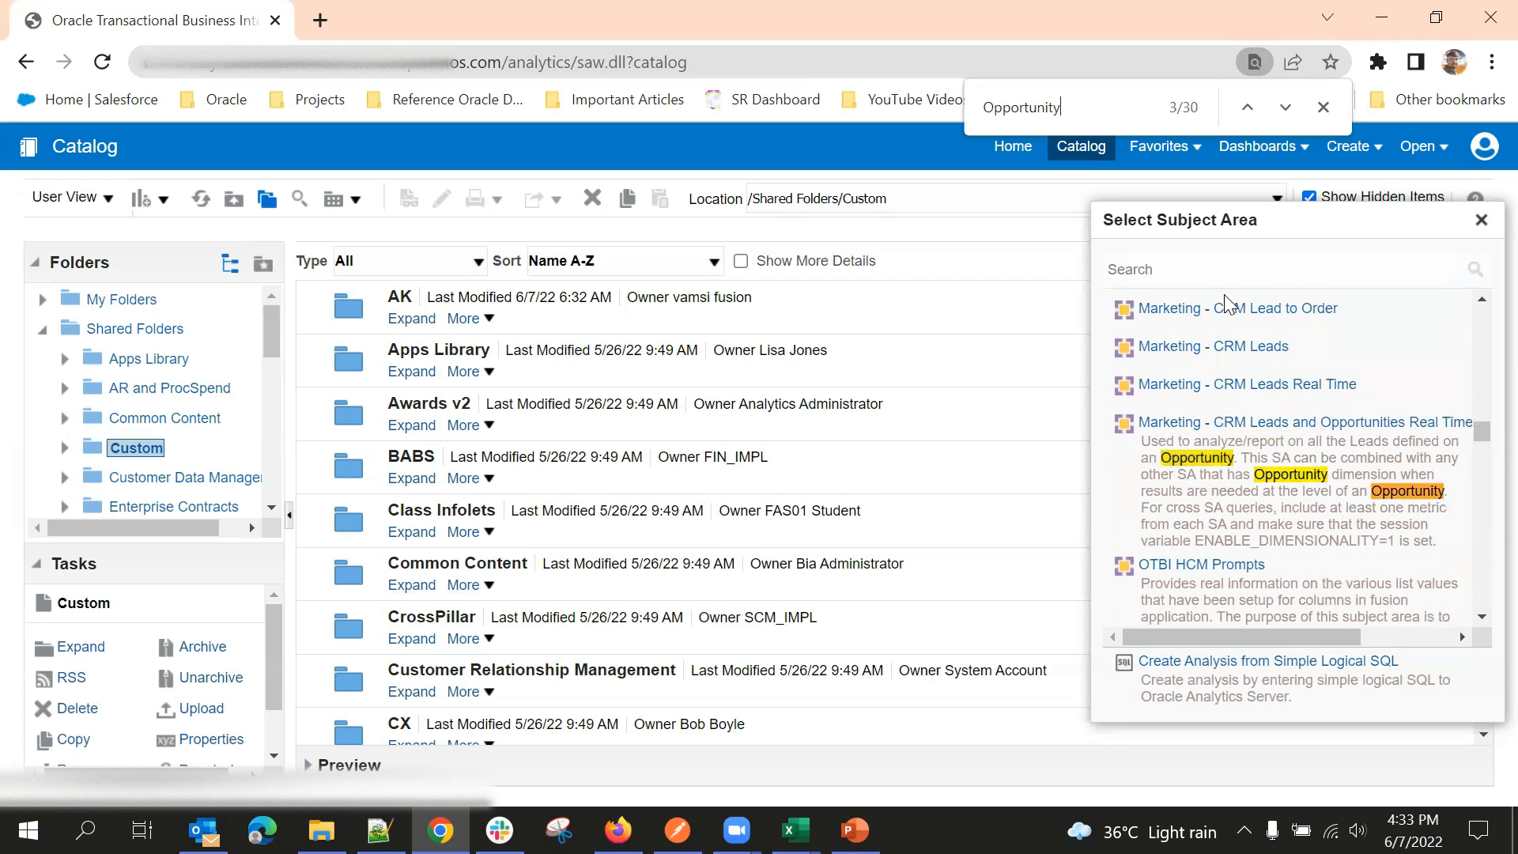
{"action": "key", "text": "Return"}
{"action": "key", "text": "Return"}
{"action": "key", "text": "Return"}
{"action": "key", "text": "Return"}
{"action": "key", "text": "Return"}
{"action": "key", "text": "Return"}
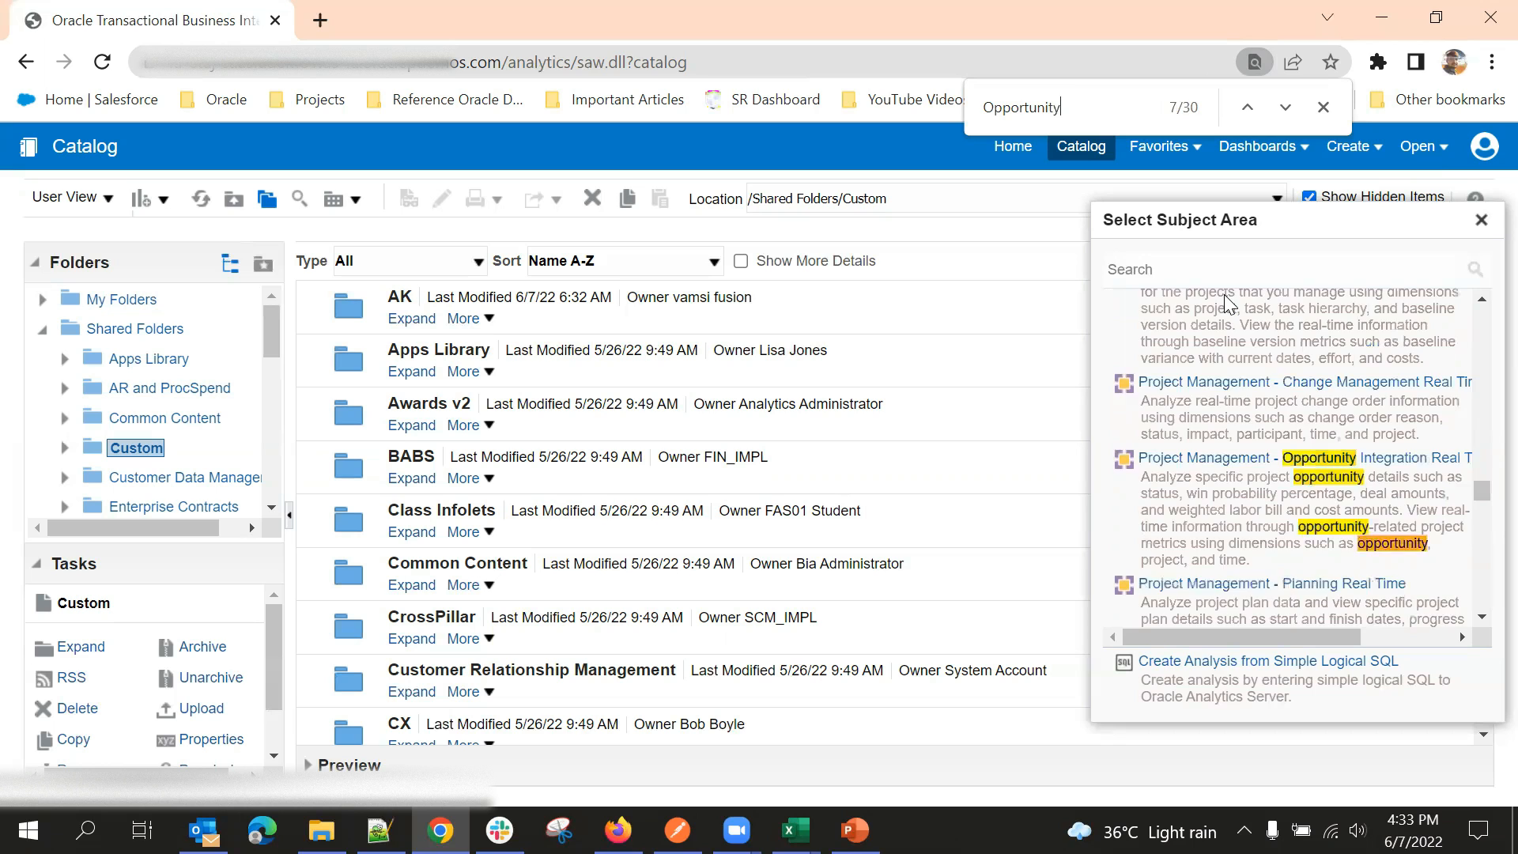
{"action": "key", "text": "Return"}
{"action": "key", "text": "Return"}
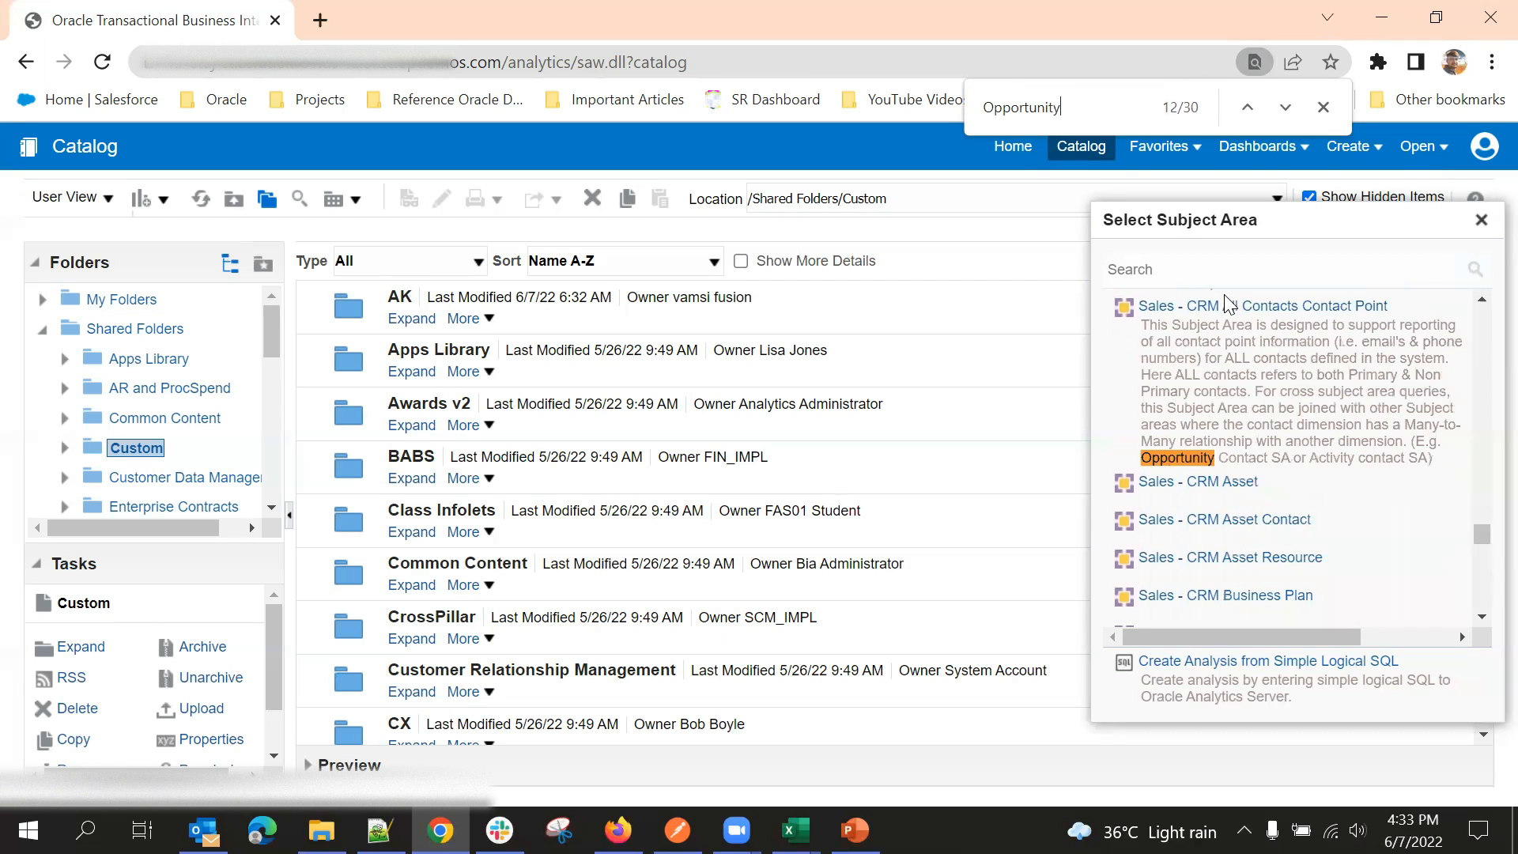
{"action": "key", "text": "Return"}
{"action": "key", "text": "Return"}
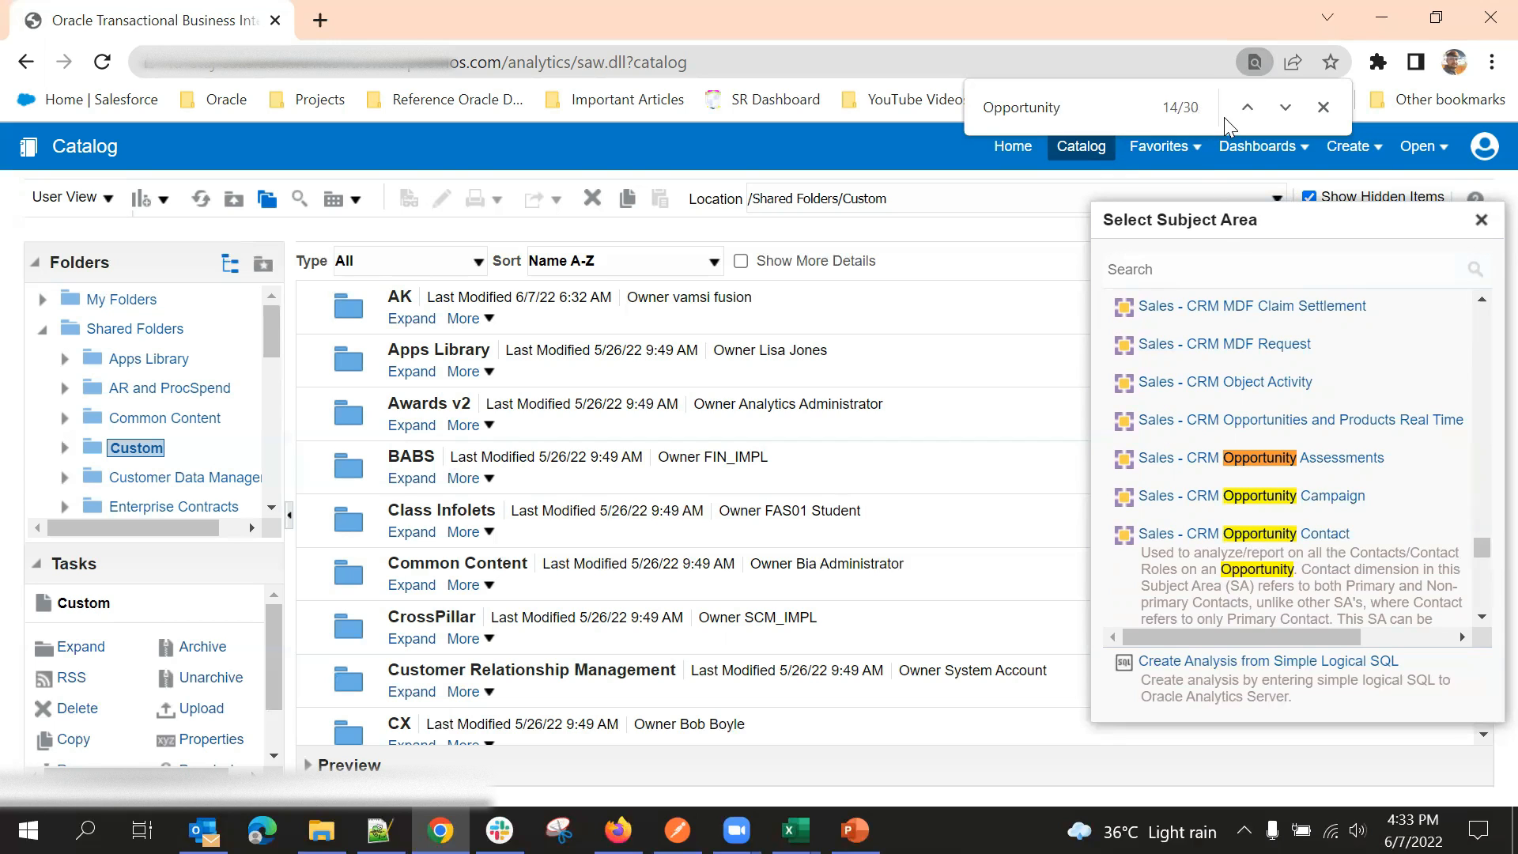
Step: Go back through the matches and base the analysis on the Marketing - CRM Leads and Opportunities Real Time subject area
{"action": "left_click", "coordinate": [1247, 108]}
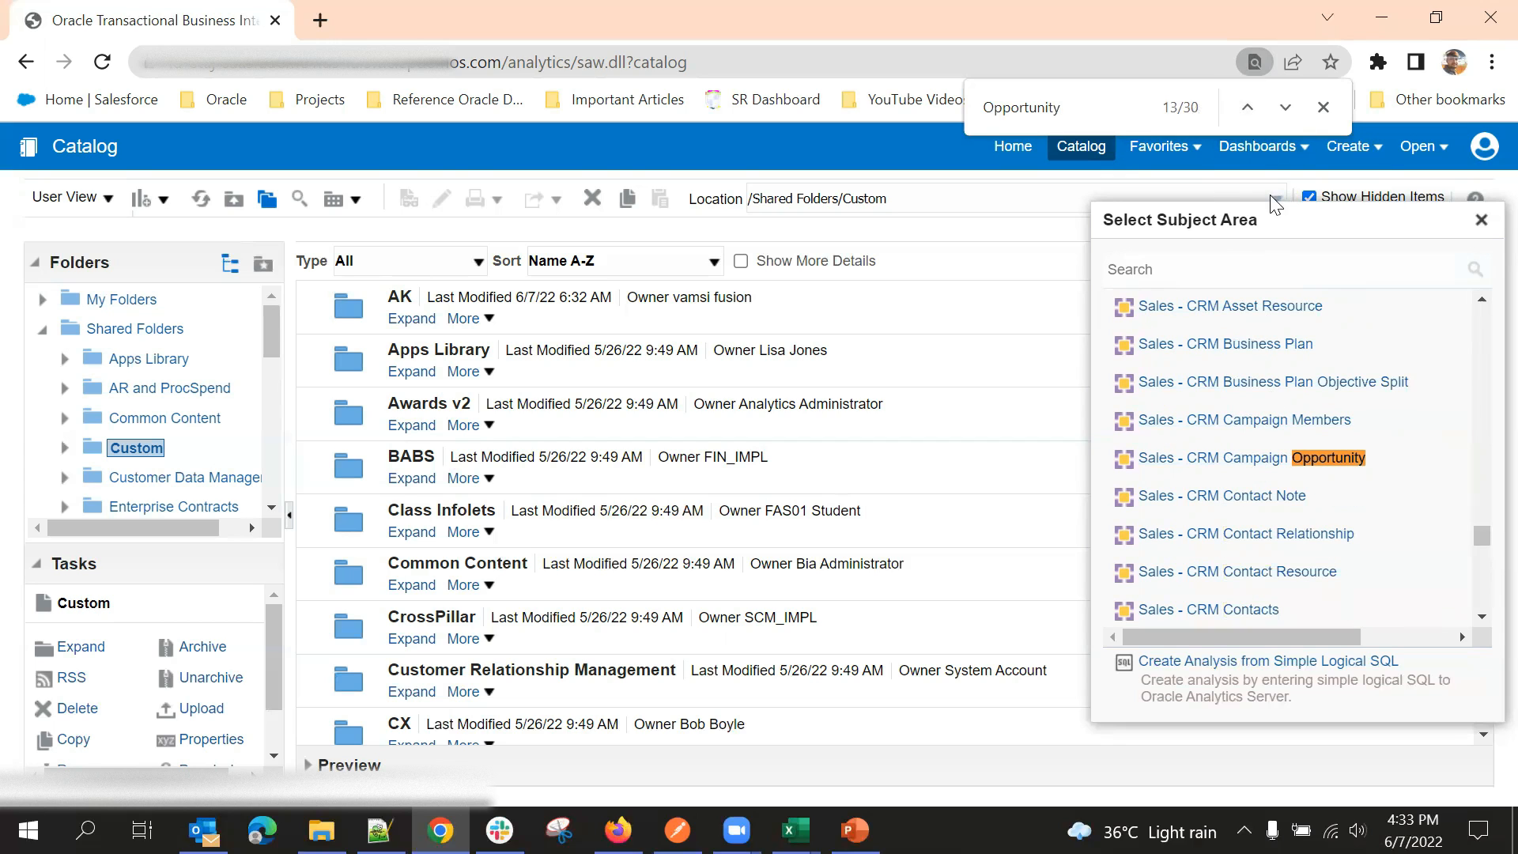
{"action": "left_click", "coordinate": [1246, 108]}
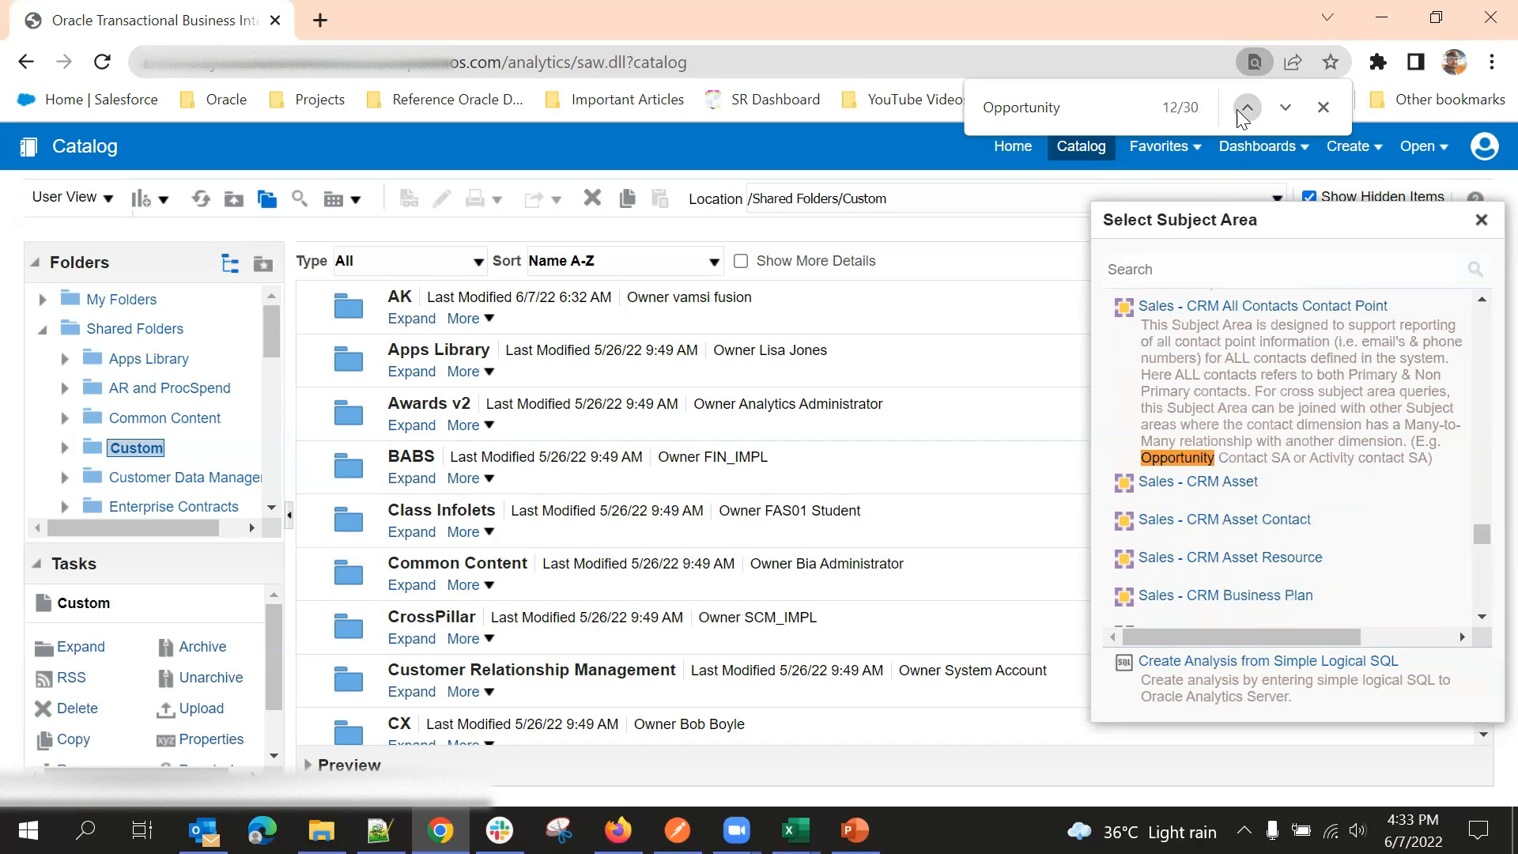
{"action": "left_click", "coordinate": [1246, 108]}
{"action": "left_click", "coordinate": [1247, 109]}
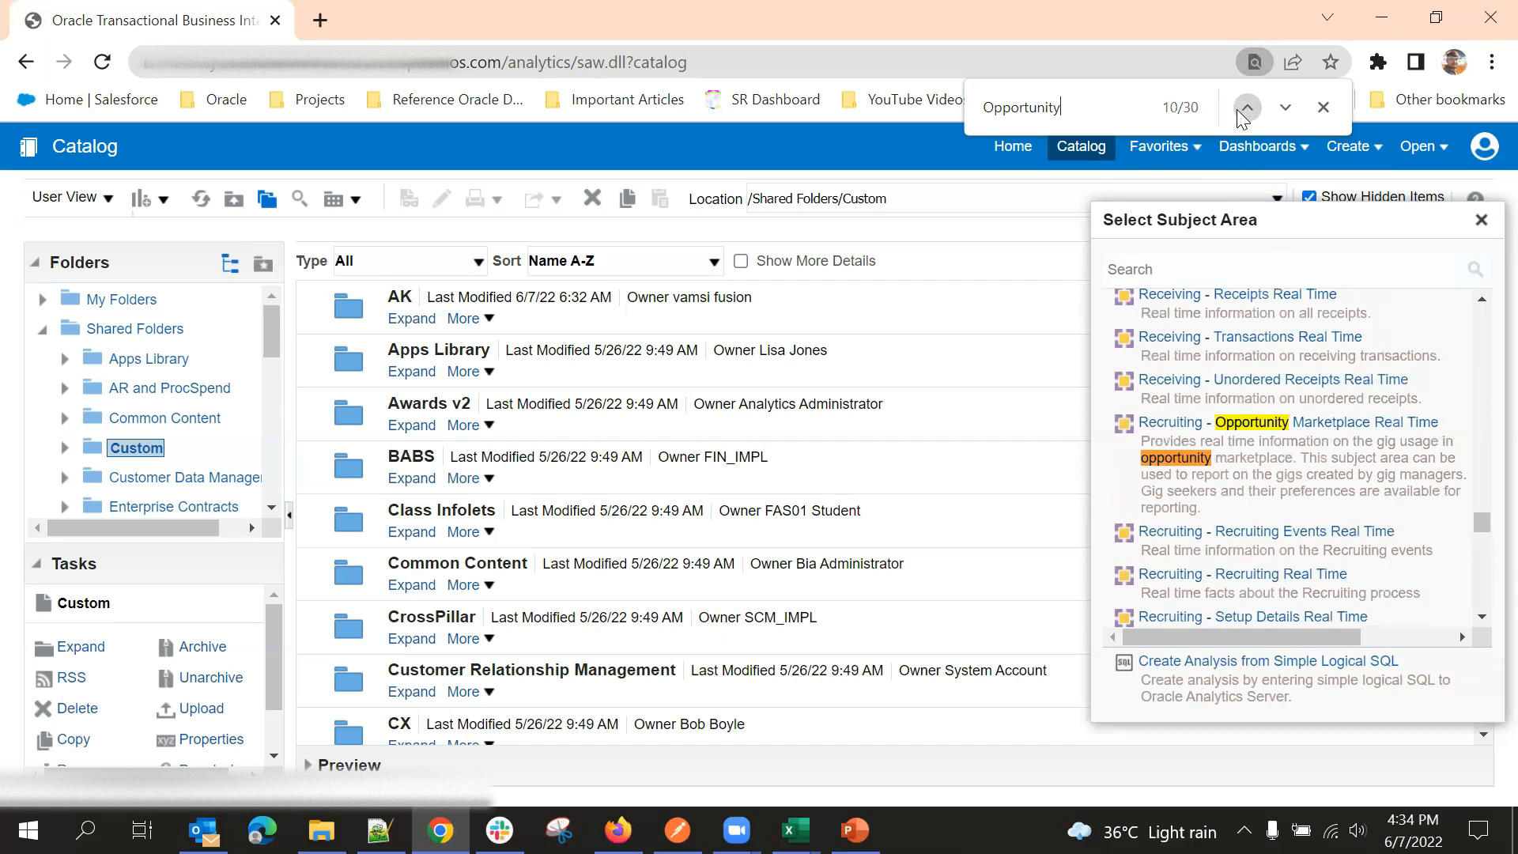
{"action": "left_click", "coordinate": [1246, 108]}
{"action": "left_click", "coordinate": [1247, 109]}
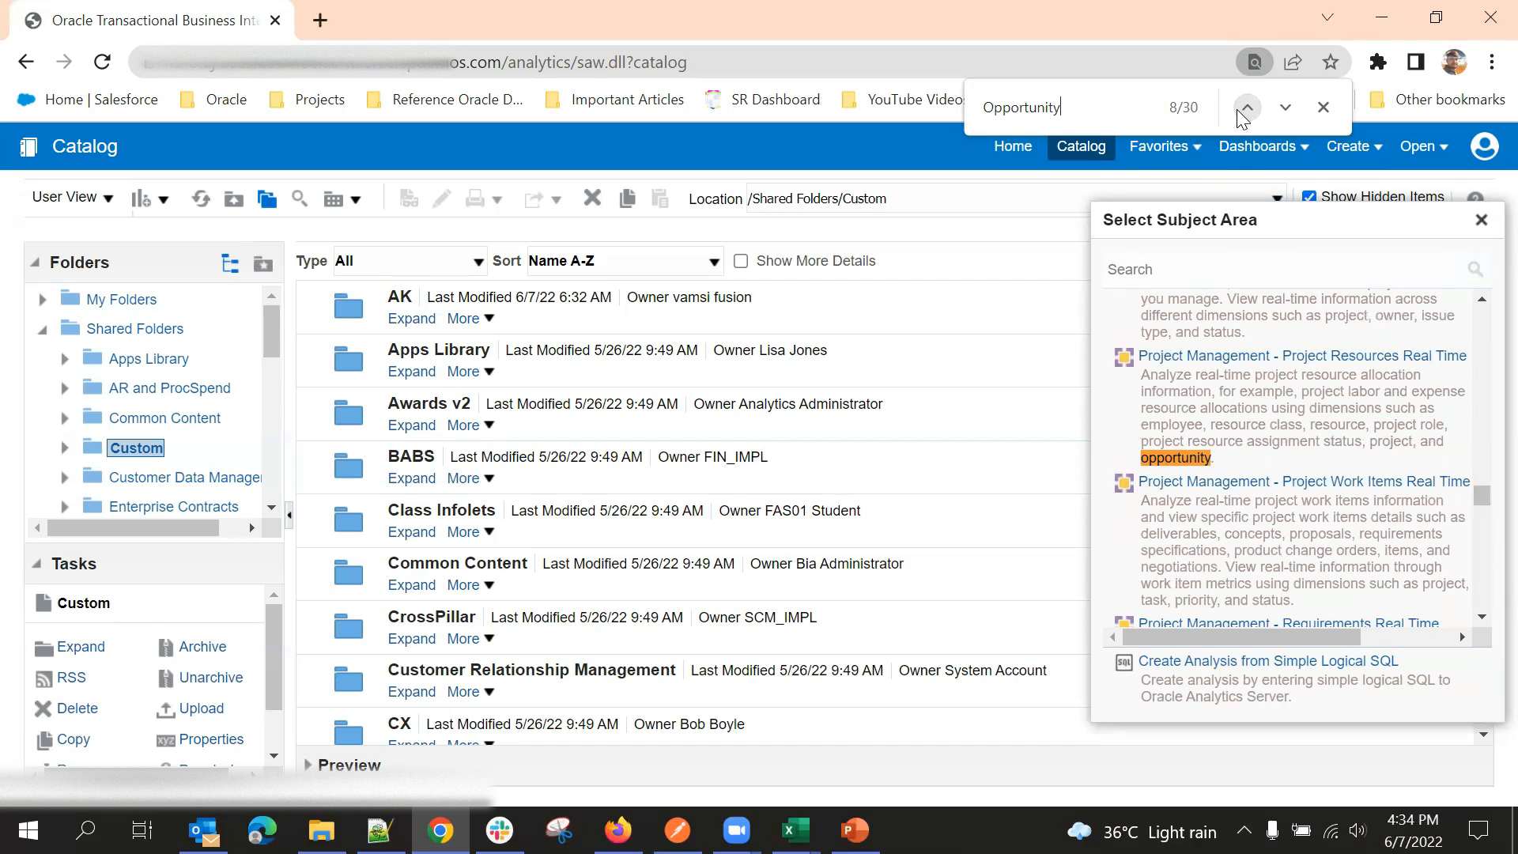
{"action": "left_click", "coordinate": [1246, 109]}
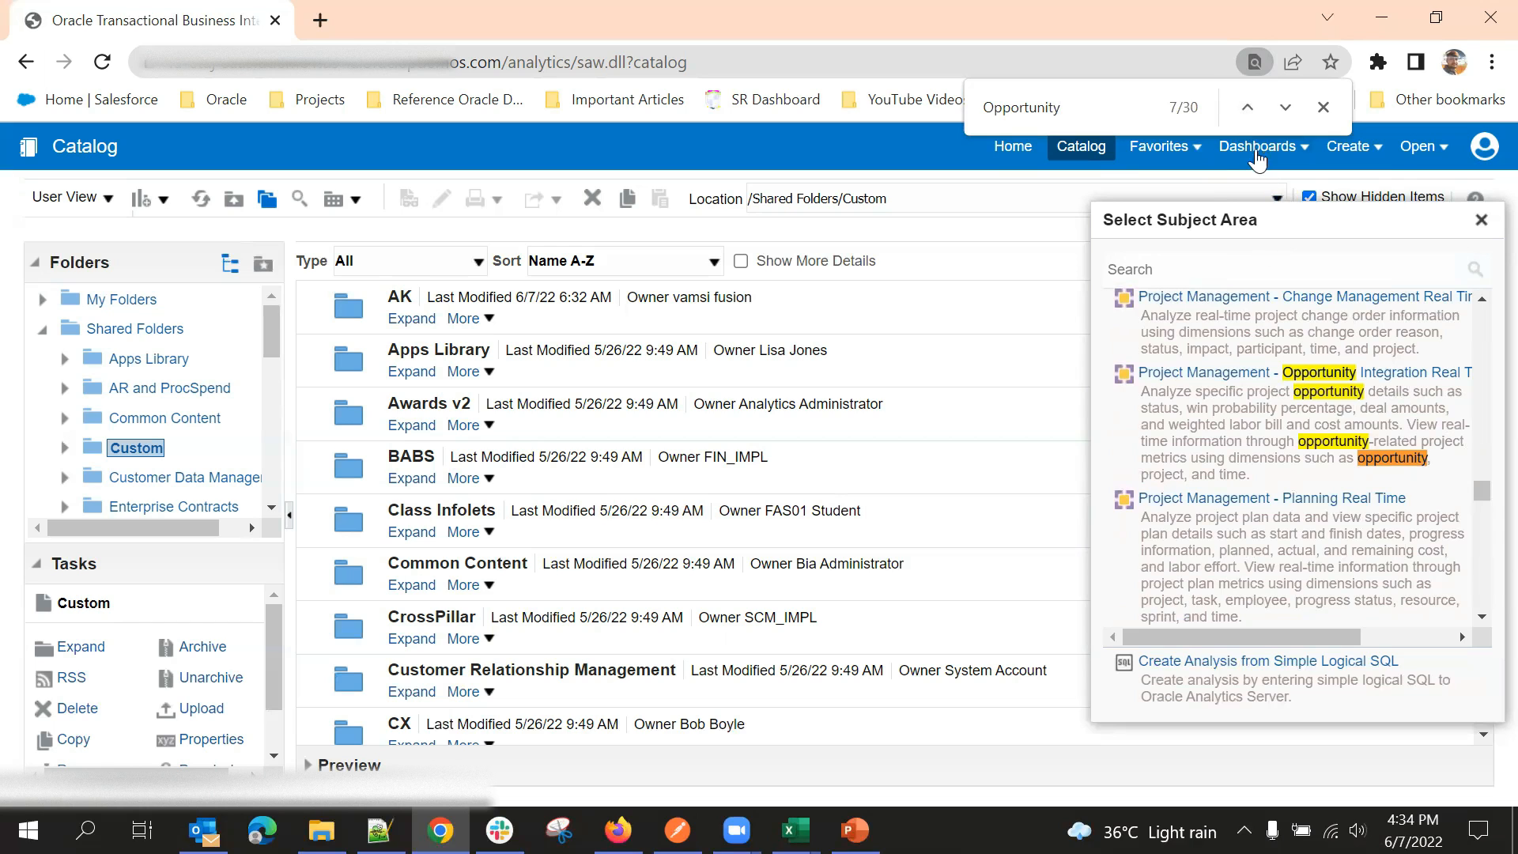
{"action": "left_click", "coordinate": [1247, 108]}
{"action": "left_click", "coordinate": [1246, 109]}
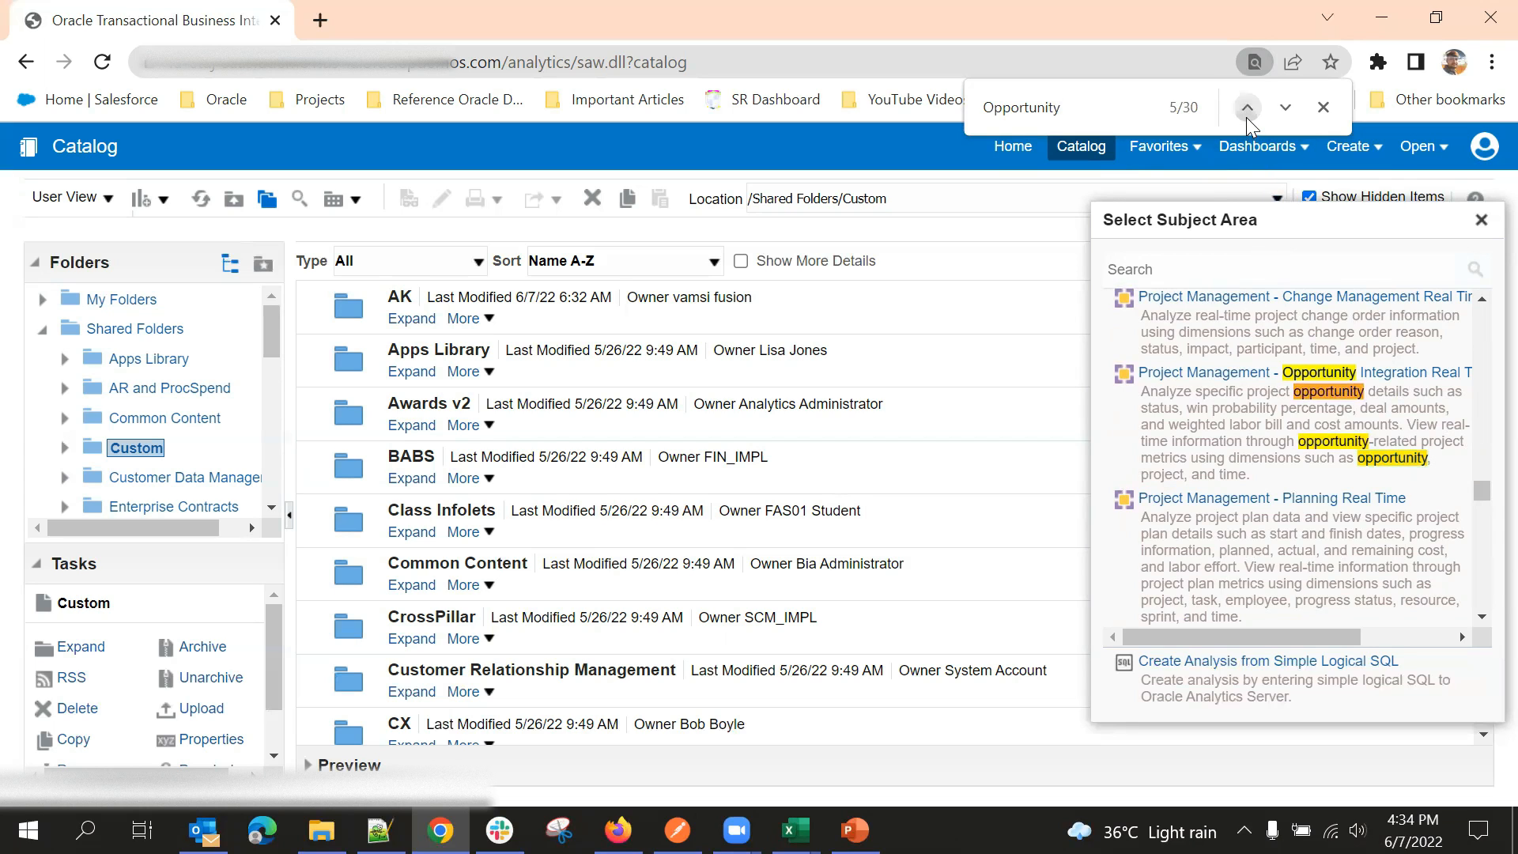
{"action": "left_click", "coordinate": [1246, 108]}
{"action": "left_click", "coordinate": [1246, 108]}
{"action": "left_click", "coordinate": [1247, 108]}
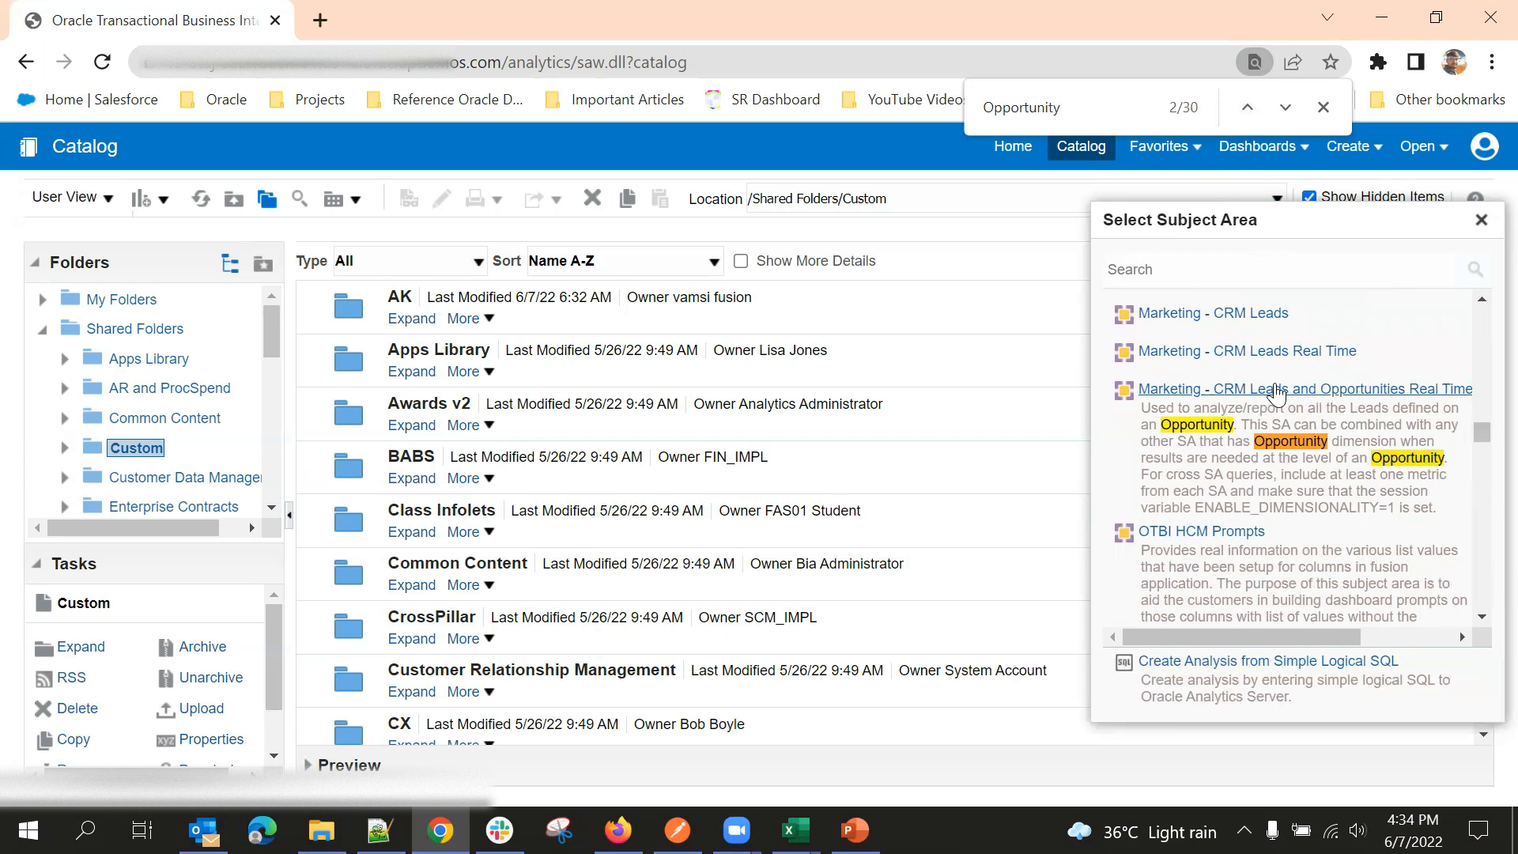
{"action": "left_click_drag", "start_coordinate": [1287, 636], "coordinate": [1261, 658]}
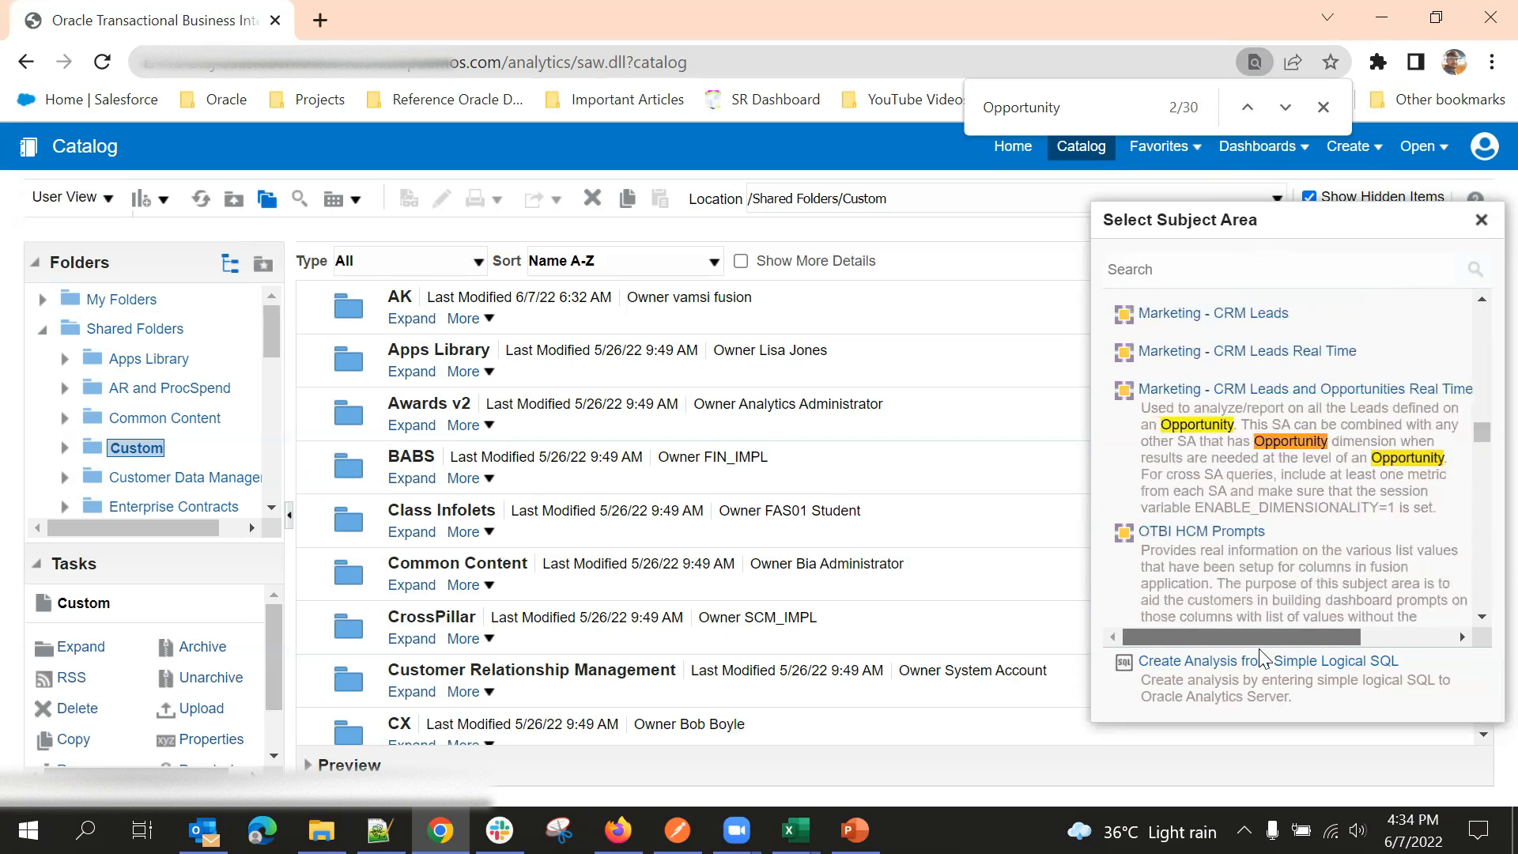
{"action": "left_click", "coordinate": [1271, 389]}
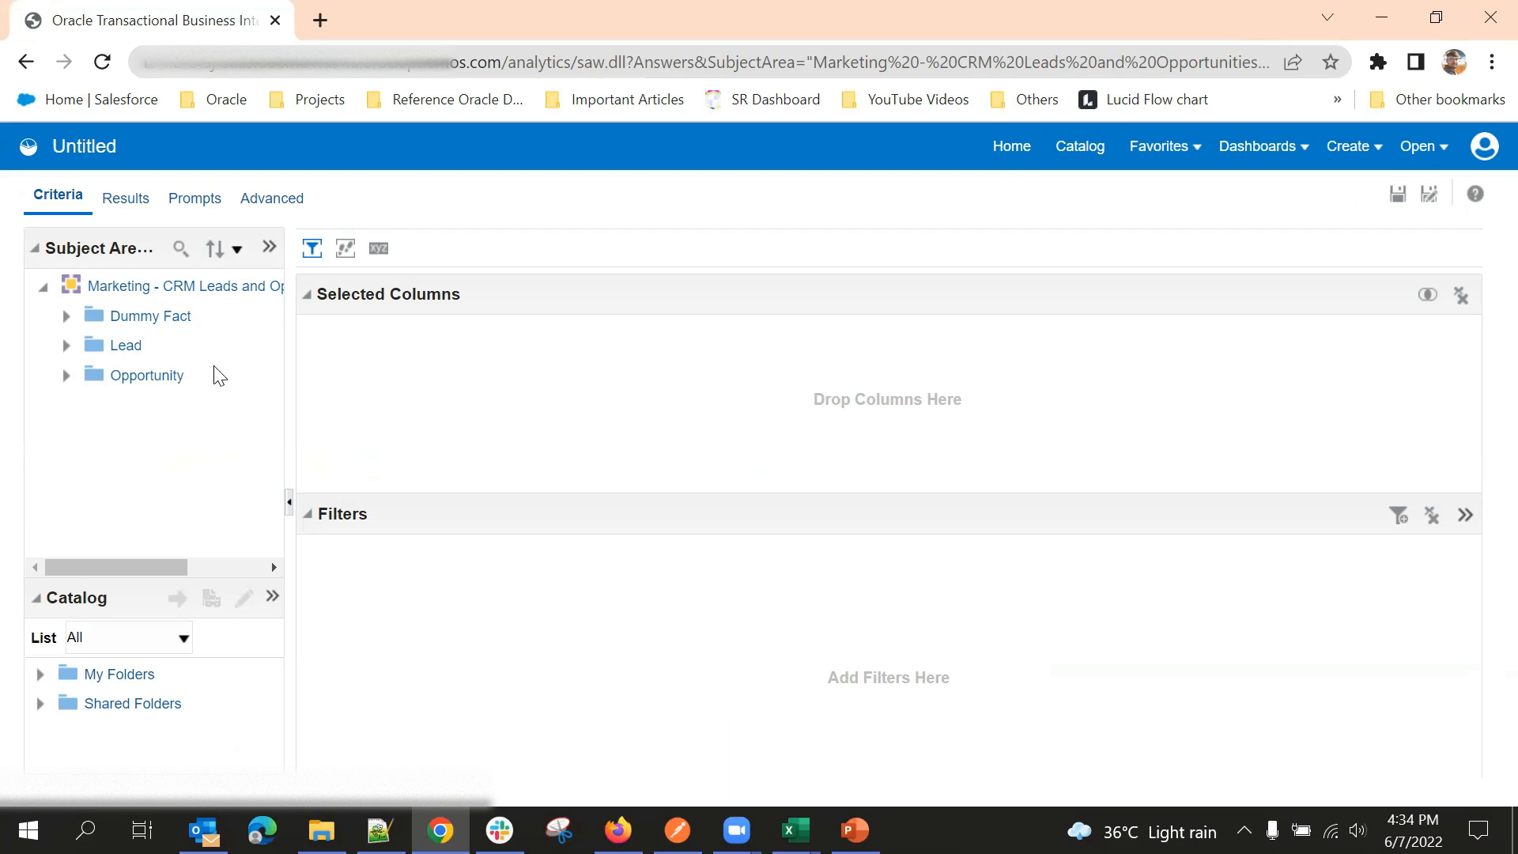
{"action": "left_click_drag", "start_coordinate": [167, 568], "coordinate": [213, 556]}
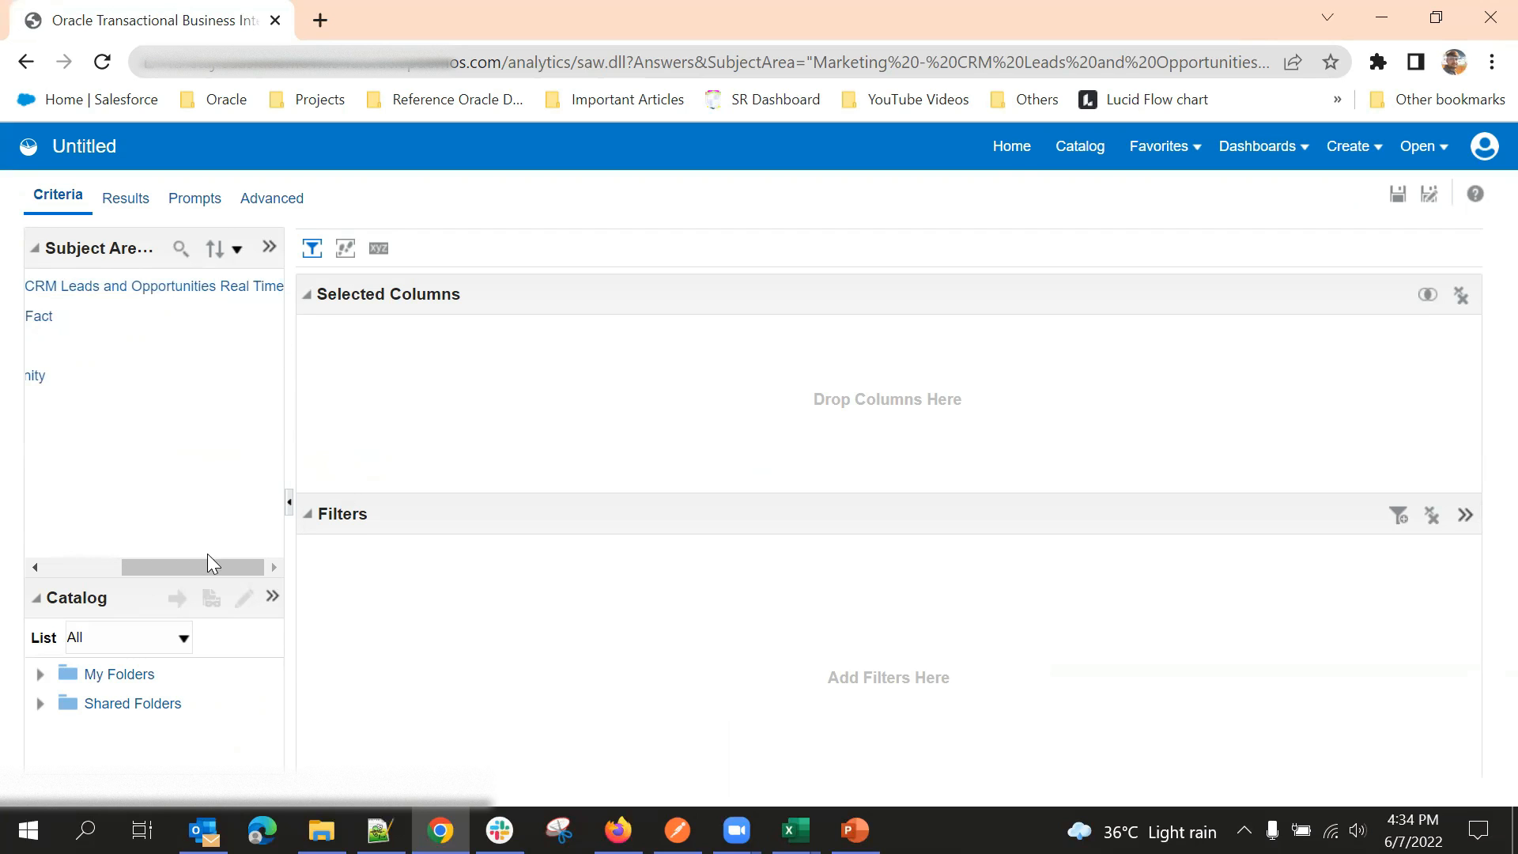
Step: Expand the Lead folder of the subject area and look through its available columns
{"action": "left_click_drag", "start_coordinate": [208, 557], "coordinate": [115, 562]}
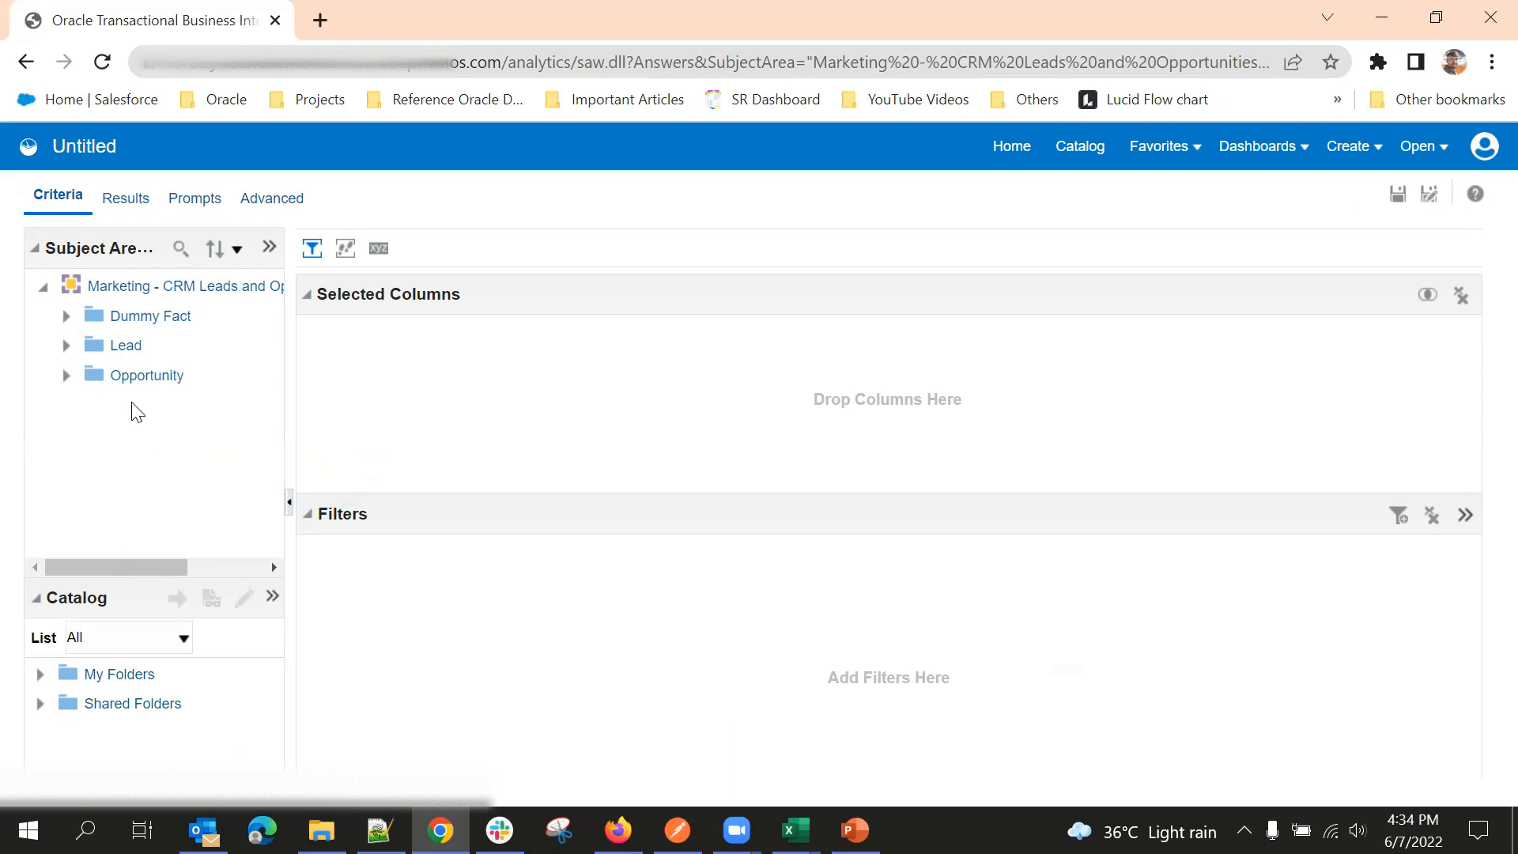
{"action": "left_click", "coordinate": [66, 346]}
{"action": "scroll", "coordinate": [154, 384], "scroll_direction": "down", "scroll_amount": 2}
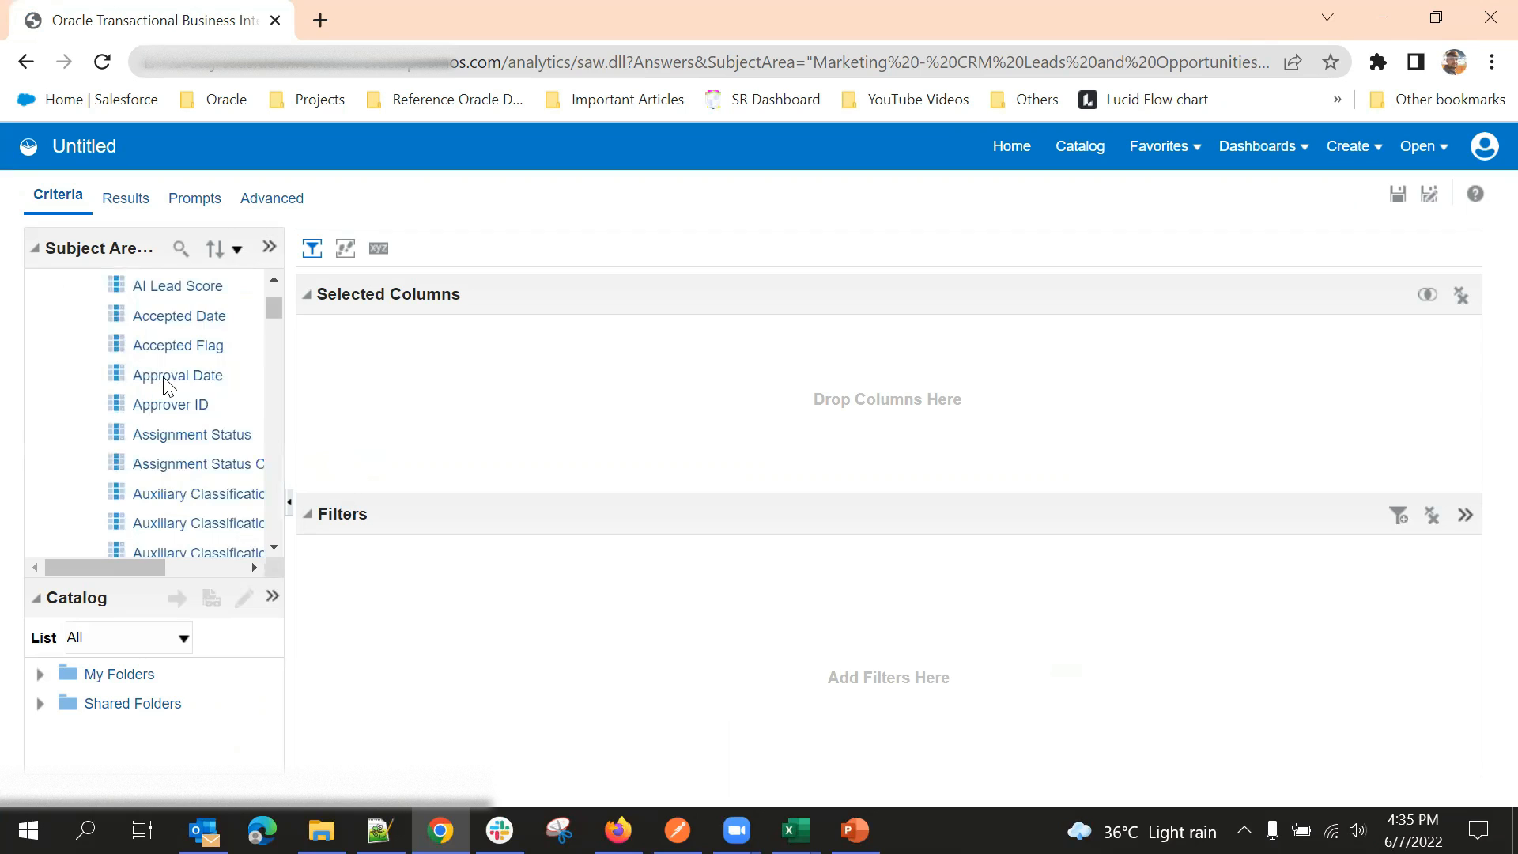
{"action": "scroll", "coordinate": [155, 386], "scroll_direction": "up", "scroll_amount": 2}
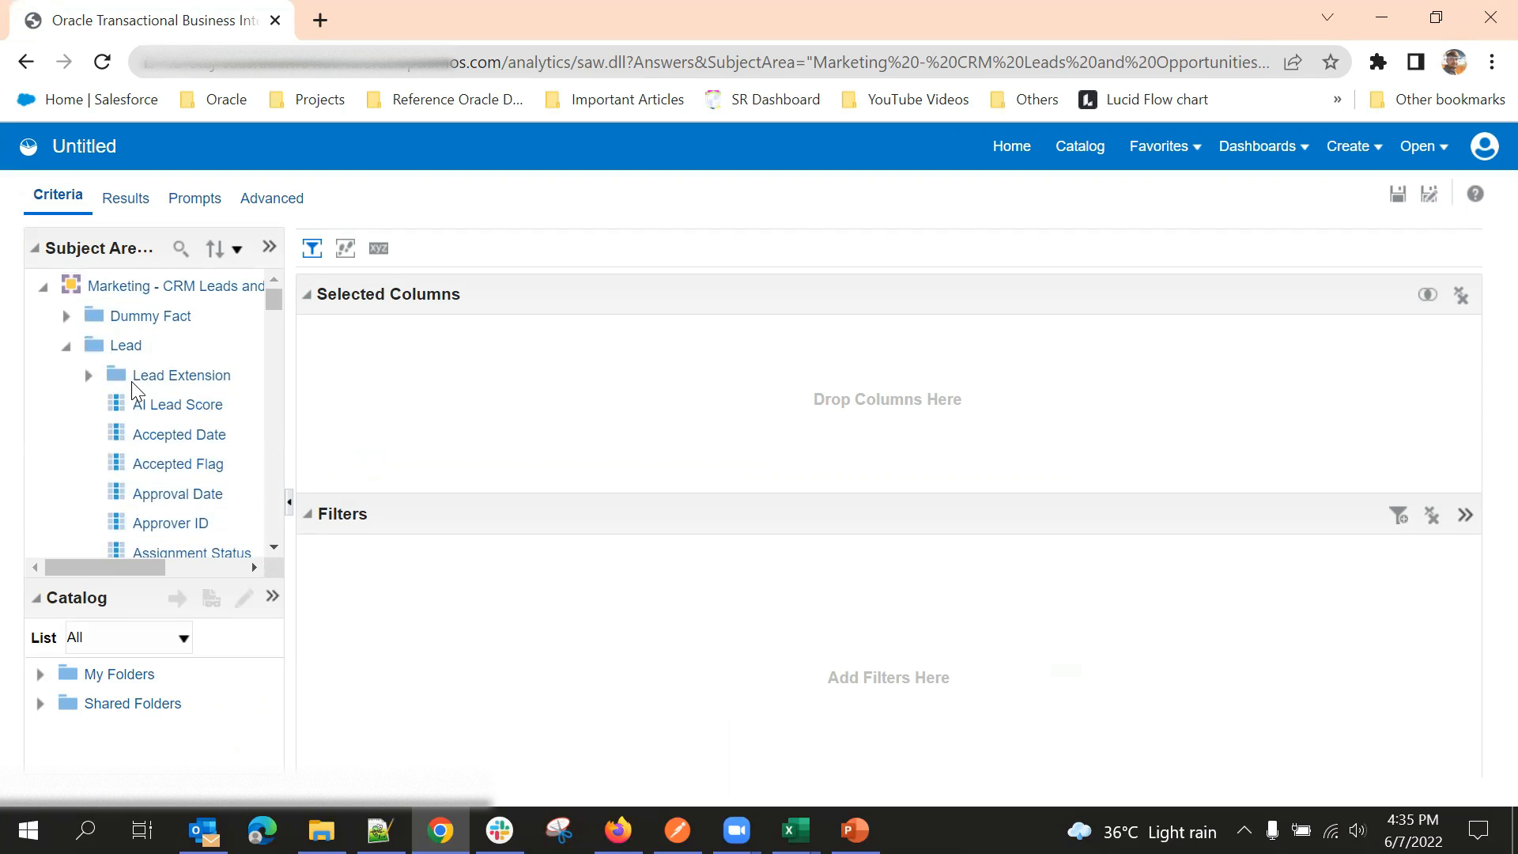
{"action": "scroll", "coordinate": [155, 381], "scroll_direction": "down", "scroll_amount": 2}
{"action": "scroll", "coordinate": [178, 372], "scroll_direction": "down", "scroll_amount": 8}
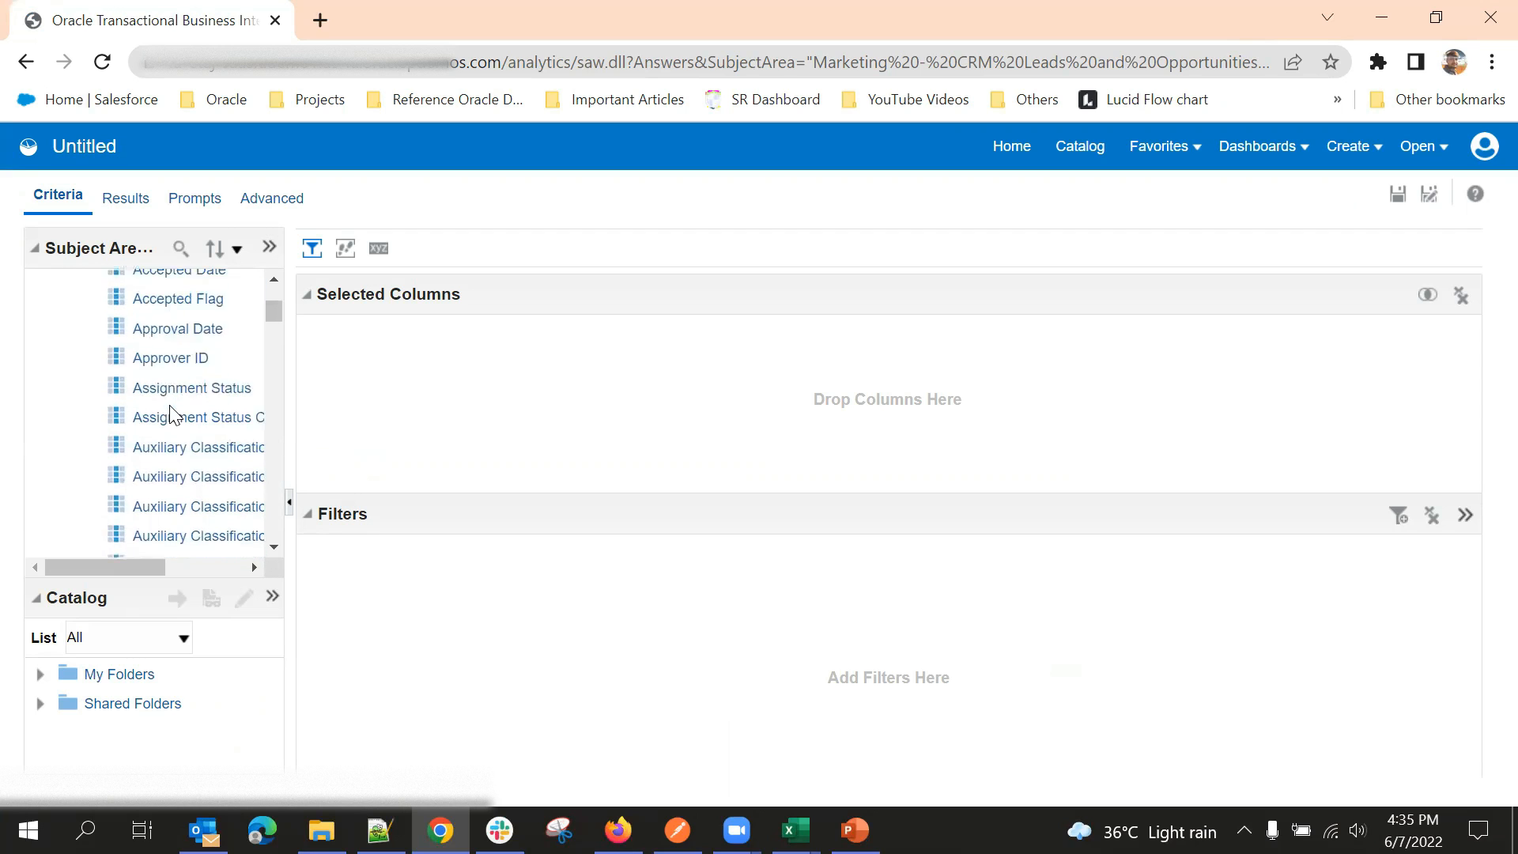
{"action": "scroll", "coordinate": [174, 413], "scroll_direction": "down", "scroll_amount": 15}
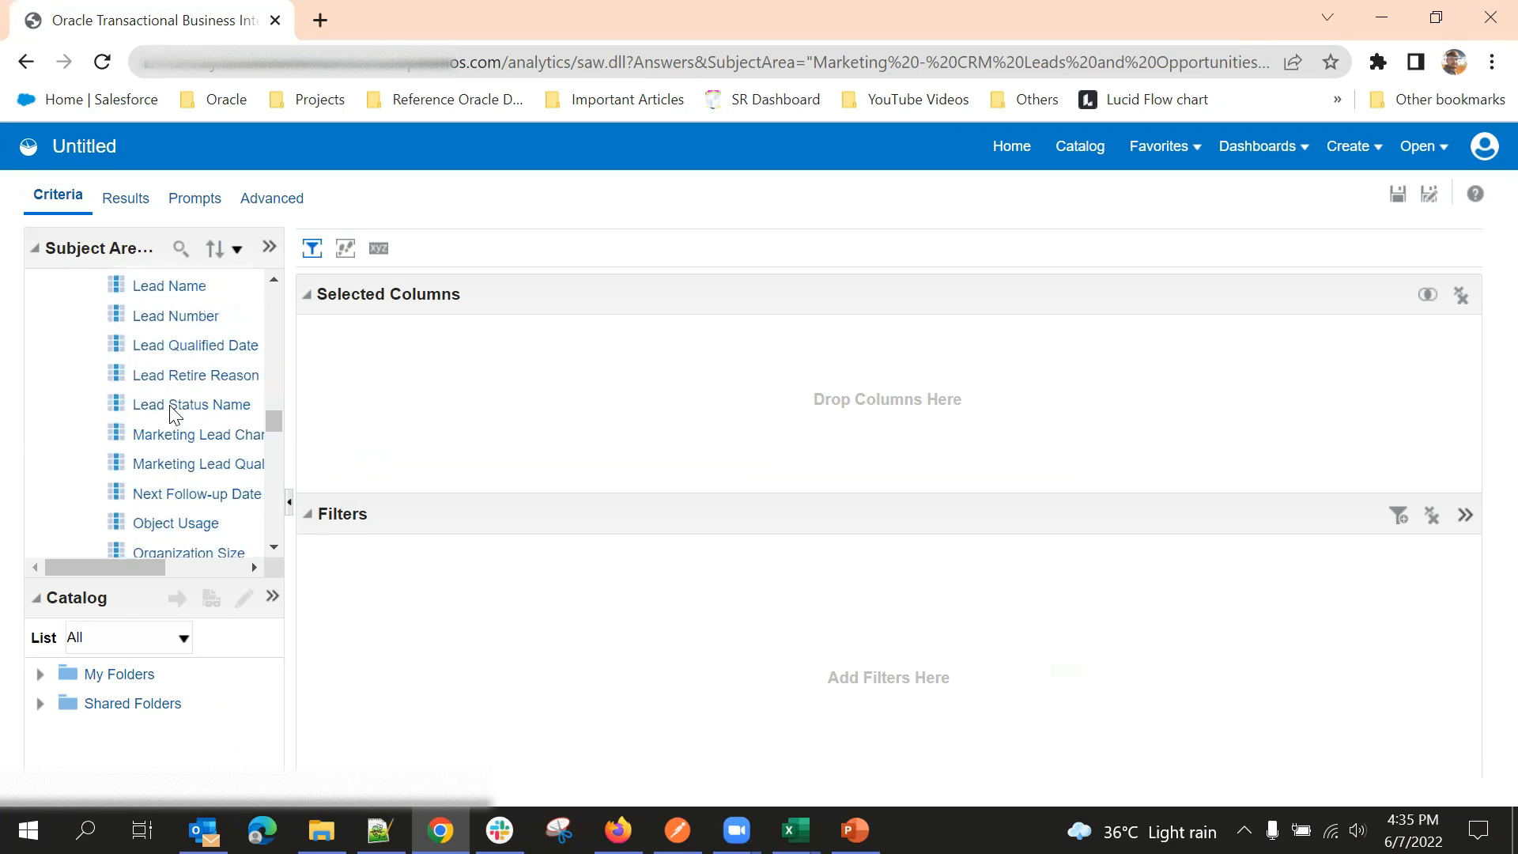
{"action": "scroll", "coordinate": [176, 417], "scroll_direction": "up", "scroll_amount": 5}
{"action": "scroll", "coordinate": [175, 416], "scroll_direction": "up", "scroll_amount": 15}
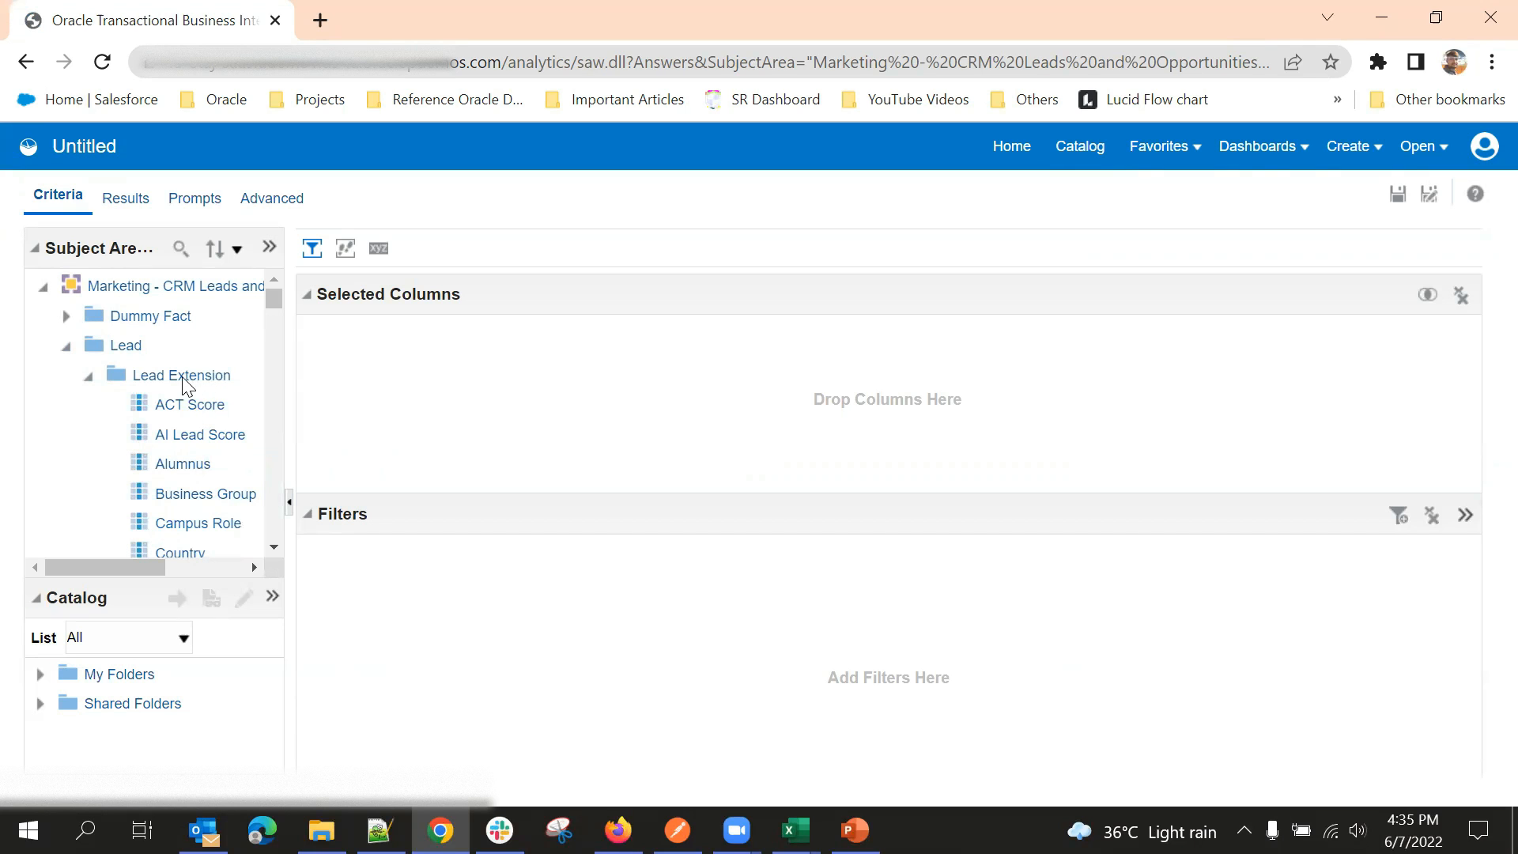
Step: Review the columns in the Lead Extension subfolder and collapse the subfolder
{"action": "scroll", "coordinate": [183, 385], "scroll_direction": "down", "scroll_amount": 5}
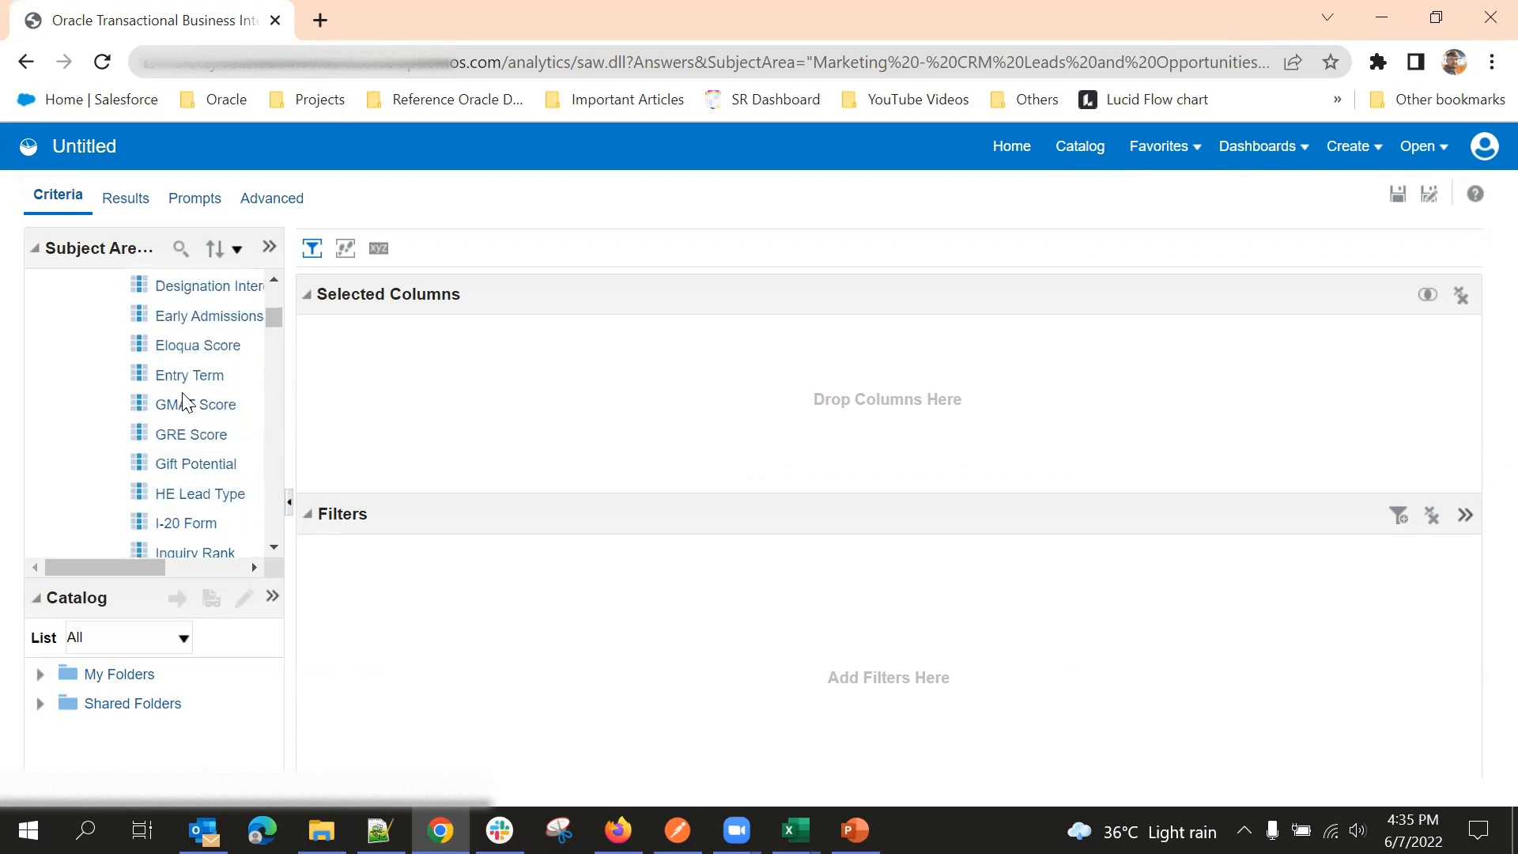
{"action": "scroll", "coordinate": [183, 400], "scroll_direction": "up", "scroll_amount": 5}
{"action": "left_click", "coordinate": [90, 378]}
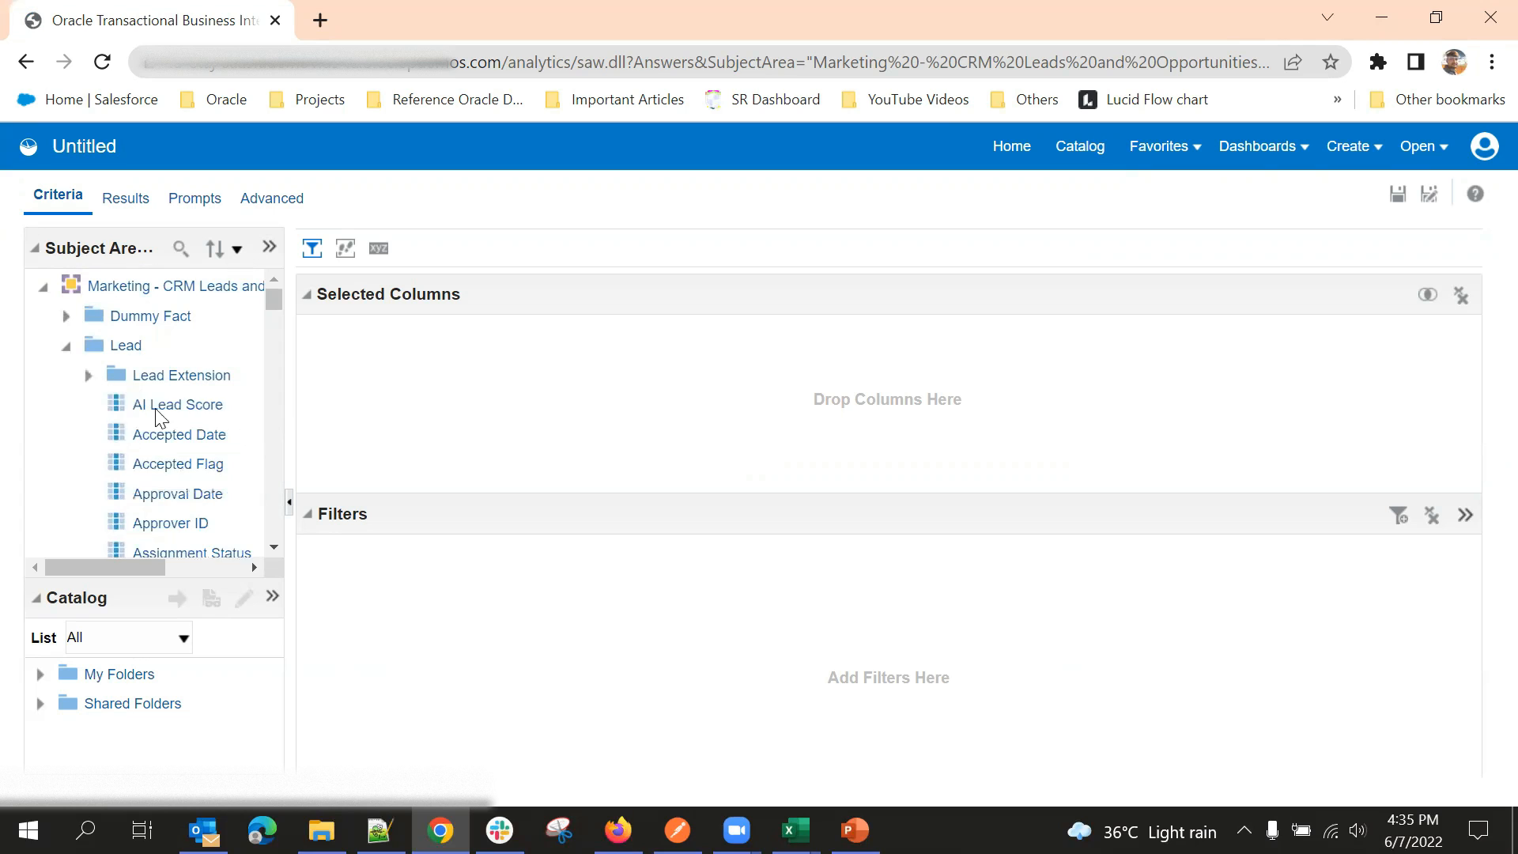
Step: Add the Lead Status Name column from the Lead folder to the analysis's selected columns
{"action": "scroll", "coordinate": [170, 417], "scroll_direction": "down", "scroll_amount": 10}
{"action": "scroll", "coordinate": [175, 391], "scroll_direction": "down", "scroll_amount": 3}
{"action": "scroll", "coordinate": [174, 386], "scroll_direction": "up", "scroll_amount": 2}
{"action": "scroll", "coordinate": [186, 379], "scroll_direction": "down", "scroll_amount": 8}
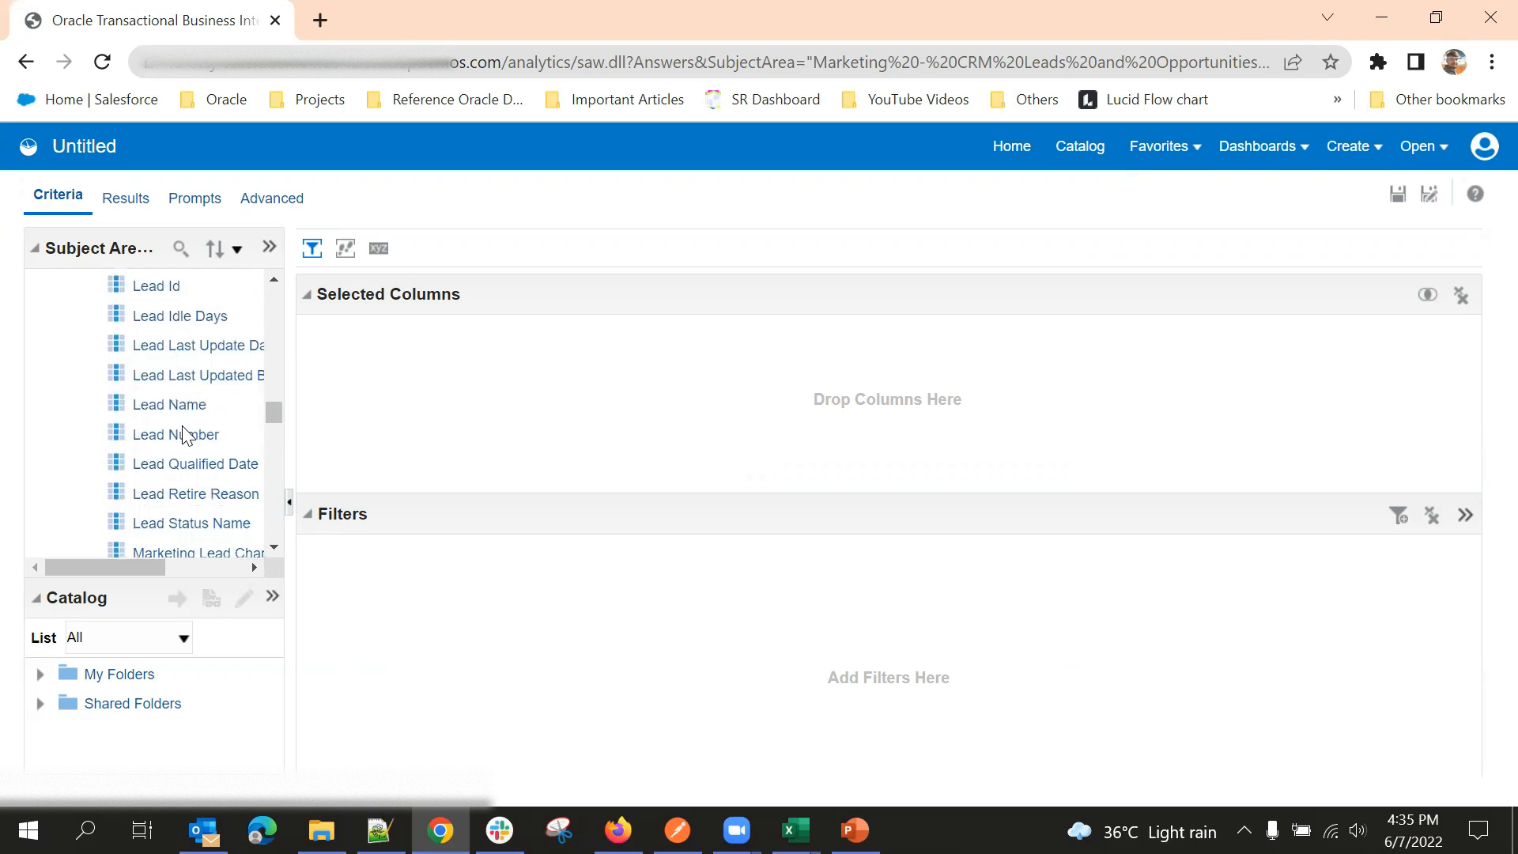
{"action": "scroll", "coordinate": [183, 415], "scroll_direction": "down", "scroll_amount": 2}
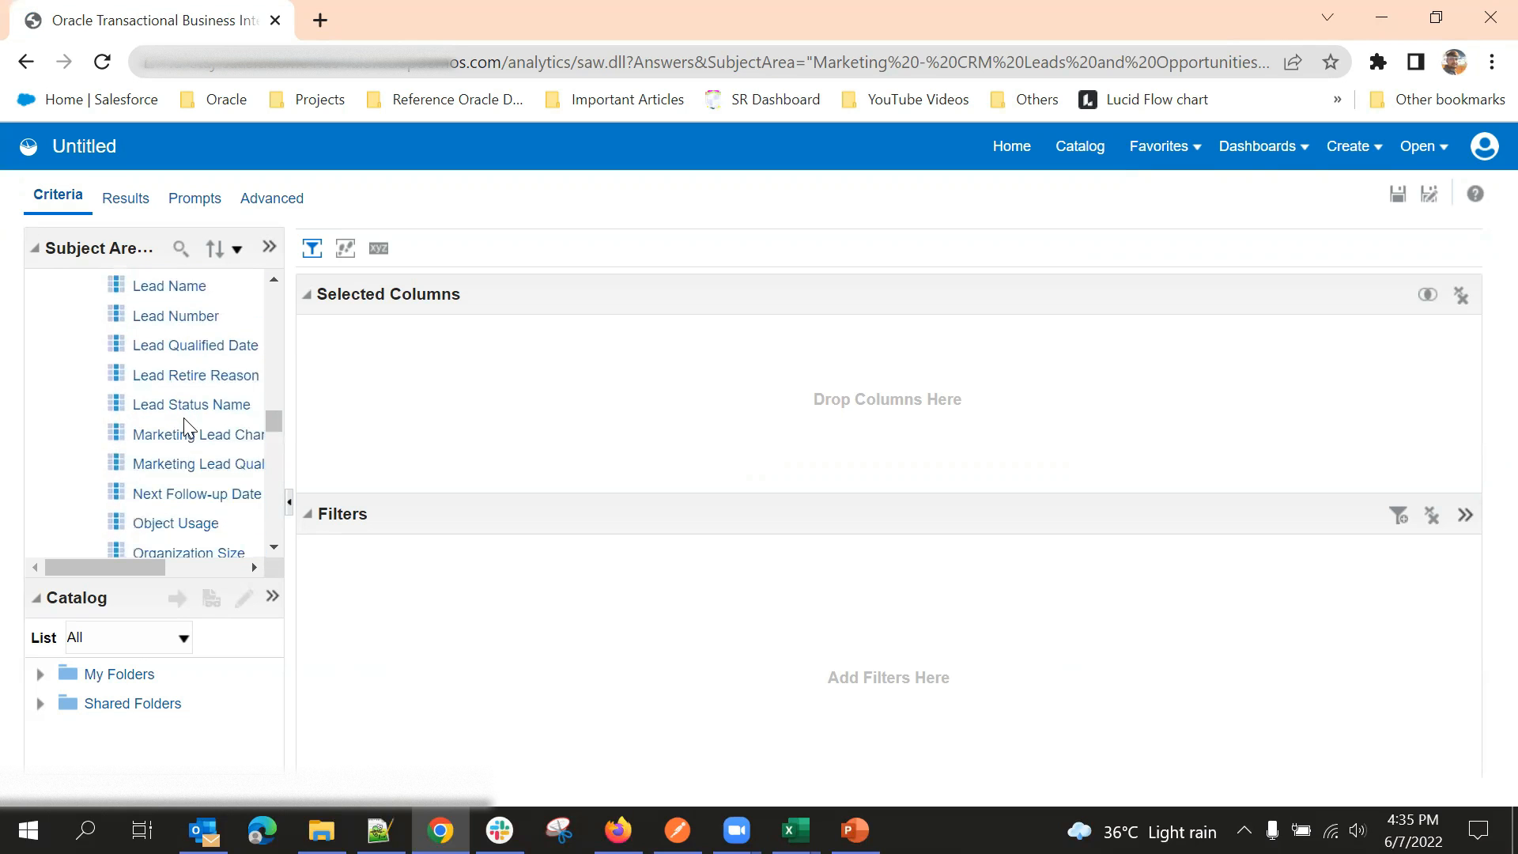
{"action": "left_click_drag", "start_coordinate": [198, 417], "coordinate": [348, 368]}
Step: Find the Source Code column in the Lead folder and add it after Lead Status Name in the selected columns
{"action": "scroll", "coordinate": [190, 458], "scroll_direction": "down", "scroll_amount": 4}
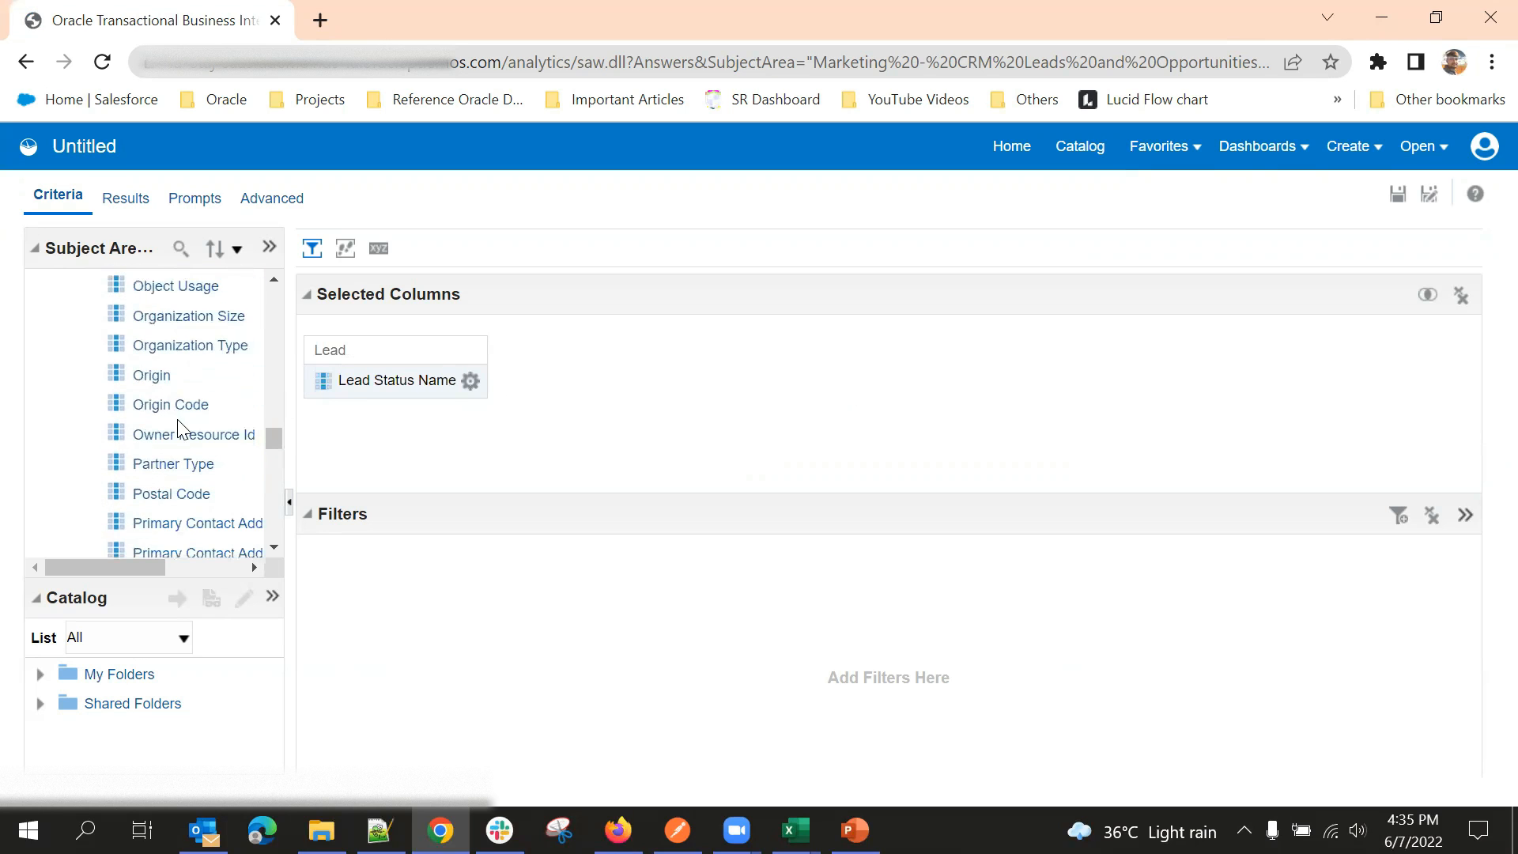
{"action": "scroll", "coordinate": [181, 435], "scroll_direction": "down", "scroll_amount": 2}
{"action": "scroll", "coordinate": [184, 439], "scroll_direction": "up", "scroll_amount": 5}
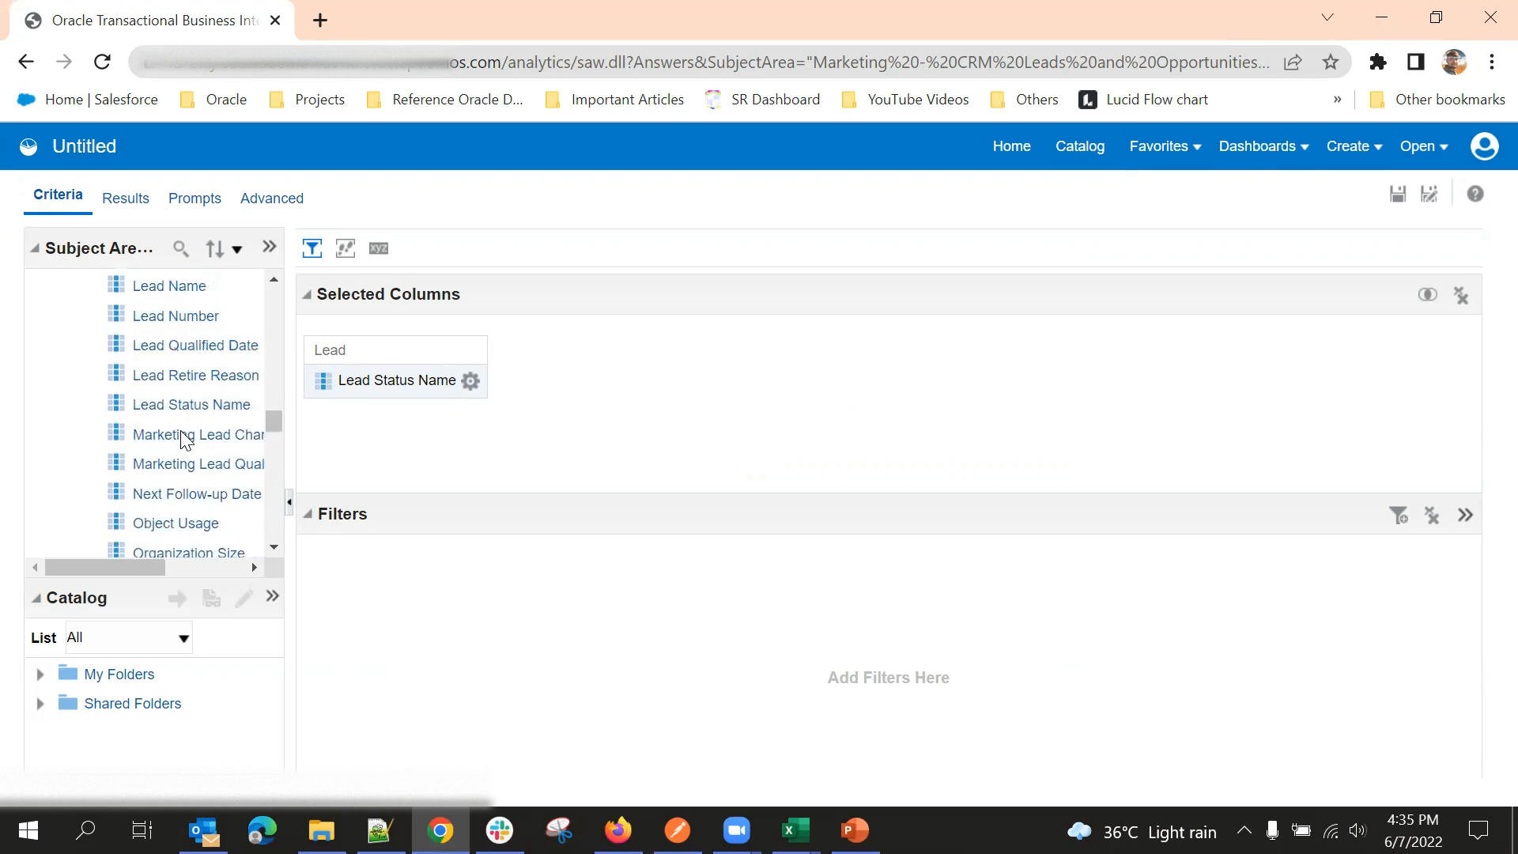
{"action": "scroll", "coordinate": [198, 441], "scroll_direction": "up", "scroll_amount": 8}
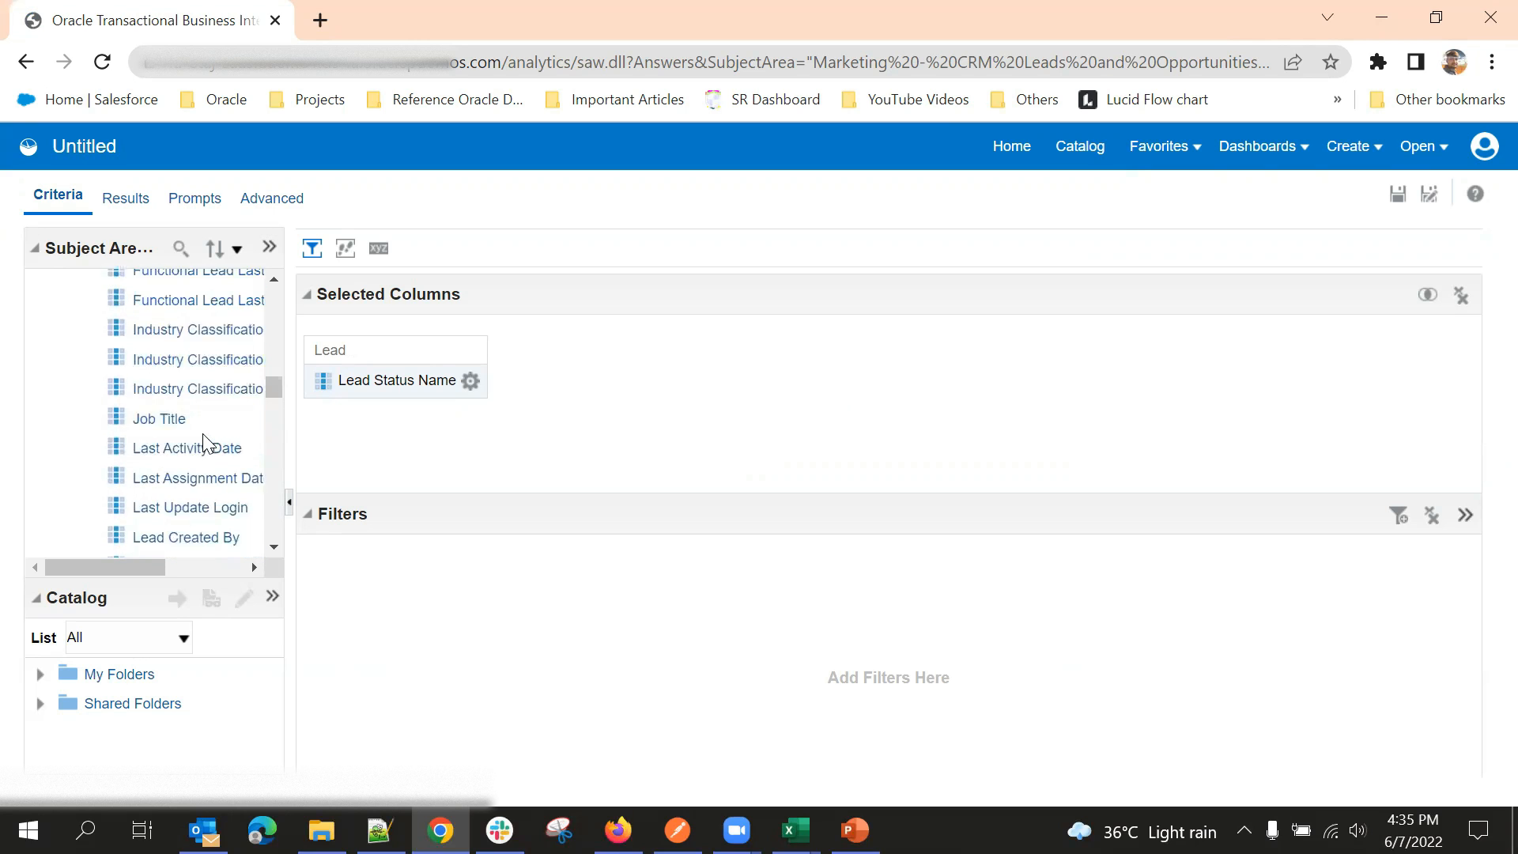
{"action": "scroll", "coordinate": [204, 443], "scroll_direction": "up", "scroll_amount": 5}
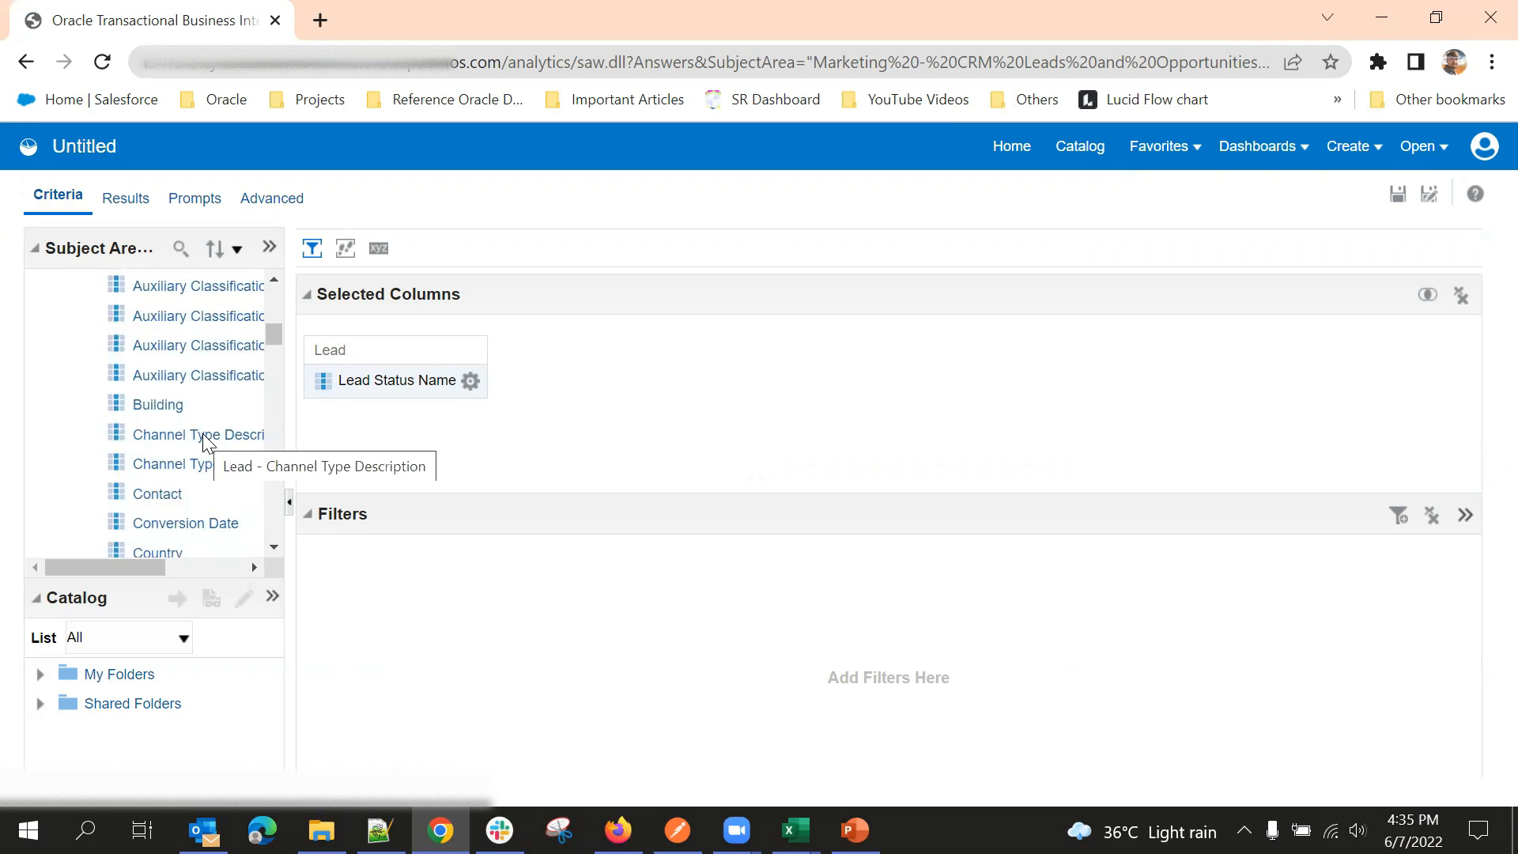
{"action": "scroll", "coordinate": [206, 443], "scroll_direction": "down", "scroll_amount": 10}
{"action": "scroll", "coordinate": [203, 436], "scroll_direction": "down", "scroll_amount": 5}
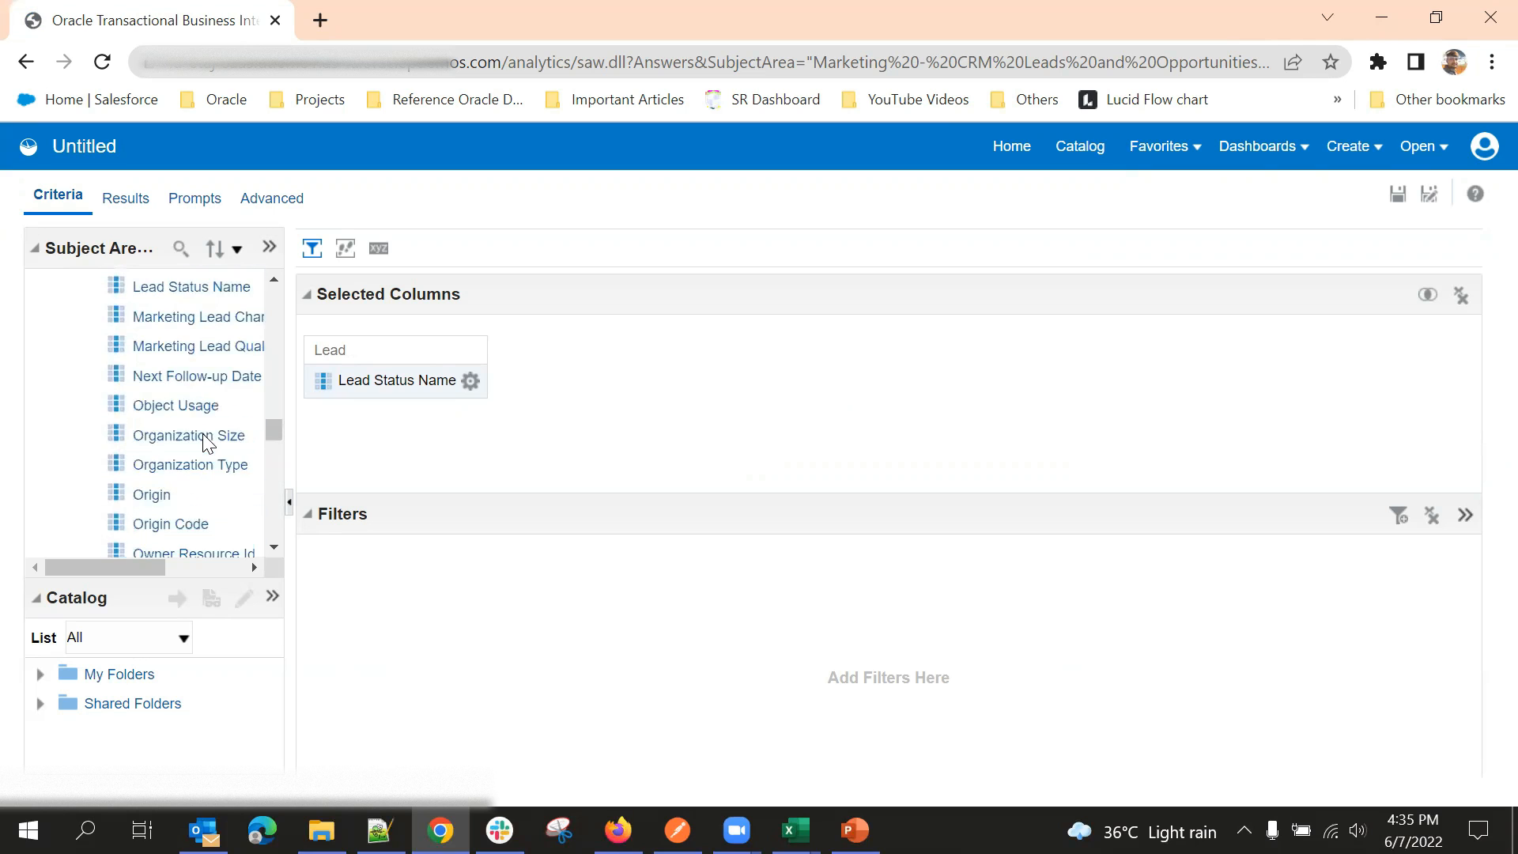
{"action": "scroll", "coordinate": [204, 441], "scroll_direction": "up", "scroll_amount": 9}
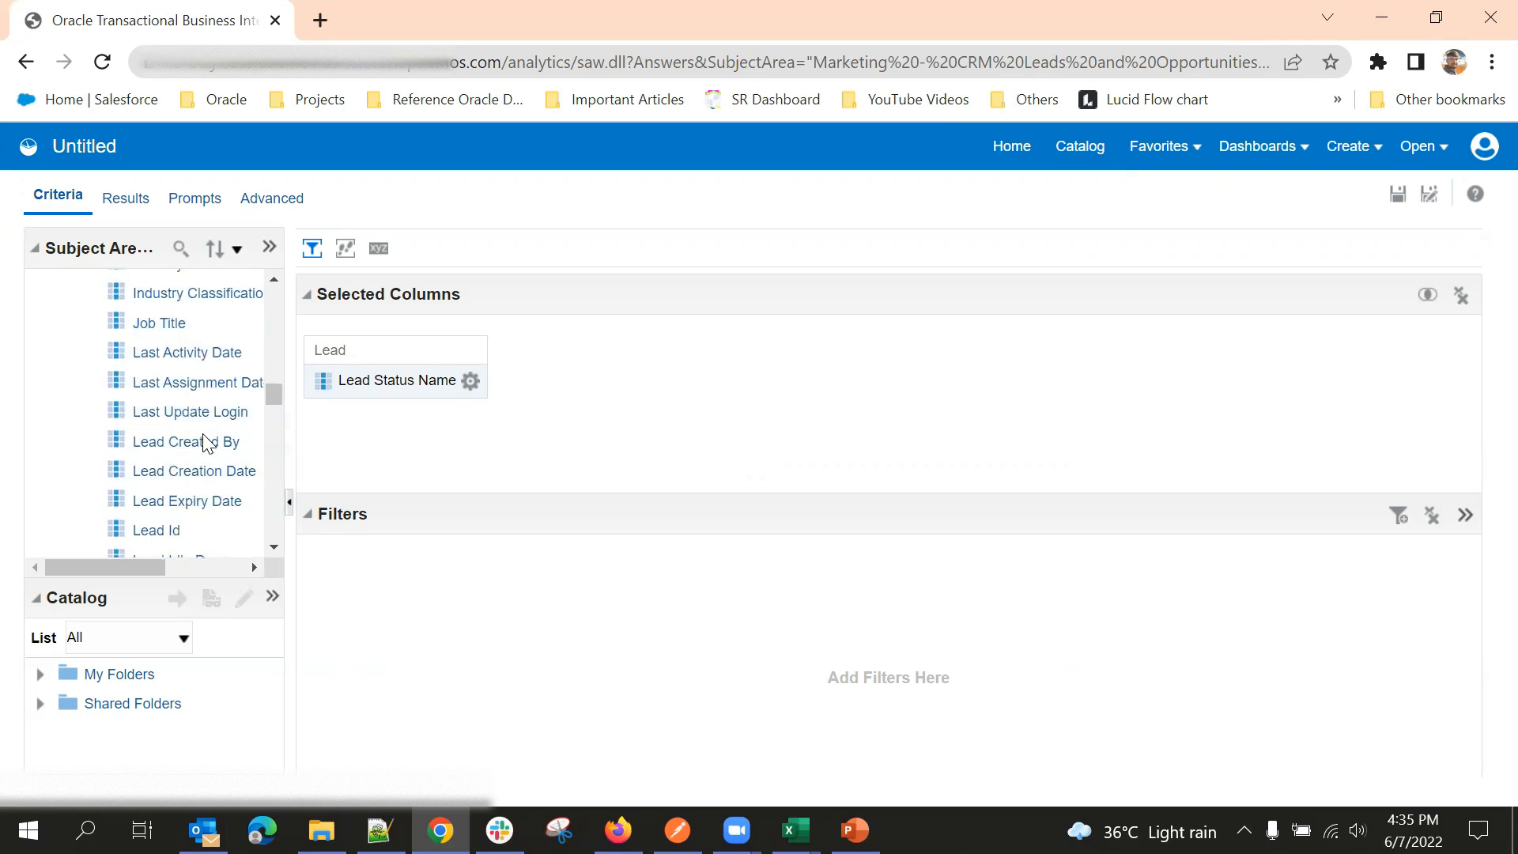
{"action": "scroll", "coordinate": [205, 443], "scroll_direction": "down", "scroll_amount": 12}
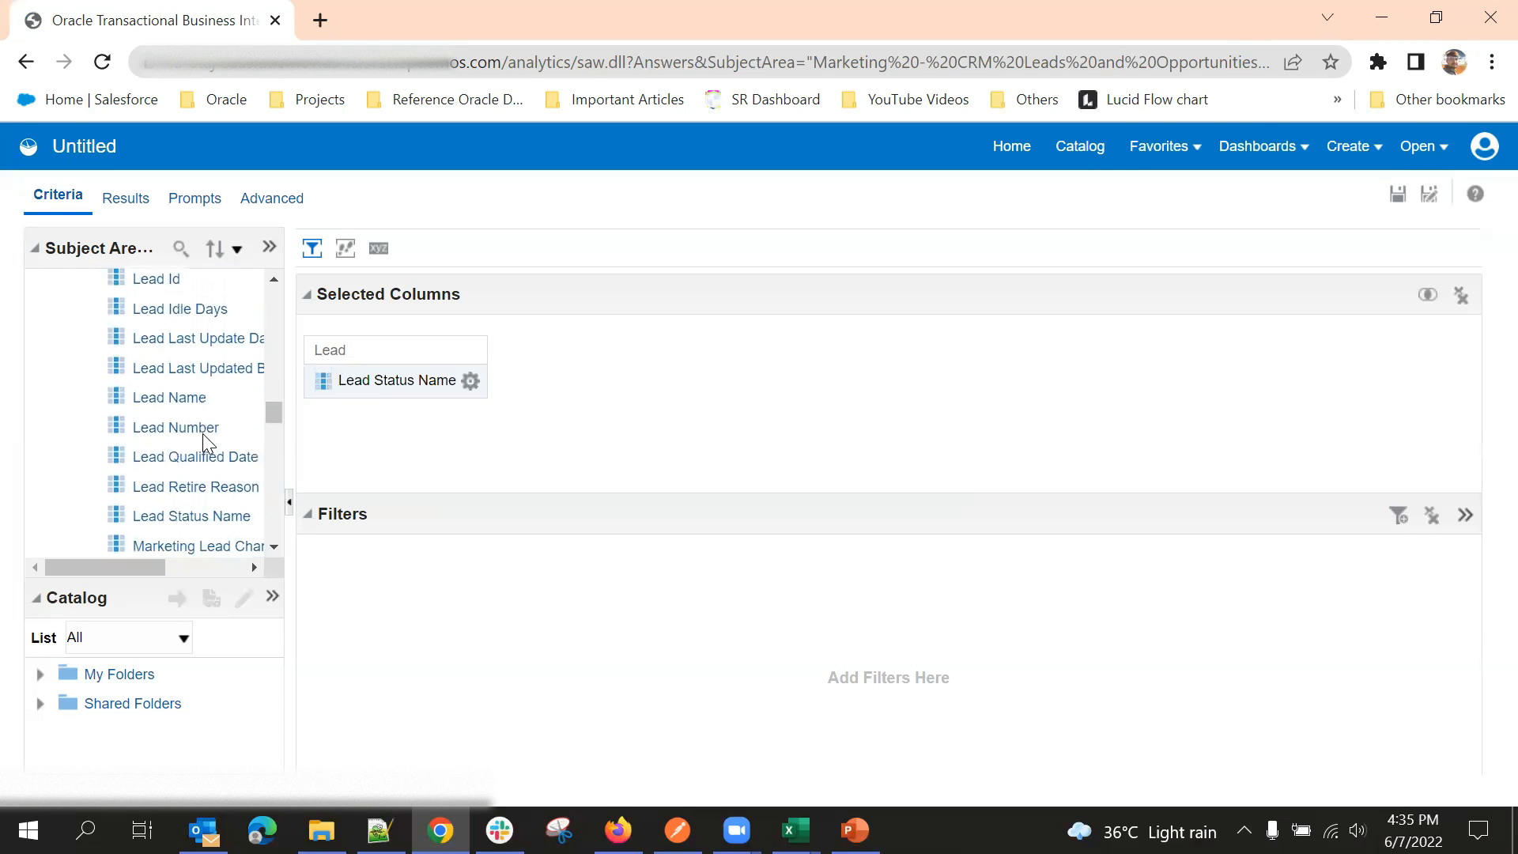
{"action": "scroll", "coordinate": [208, 443], "scroll_direction": "down", "scroll_amount": 10}
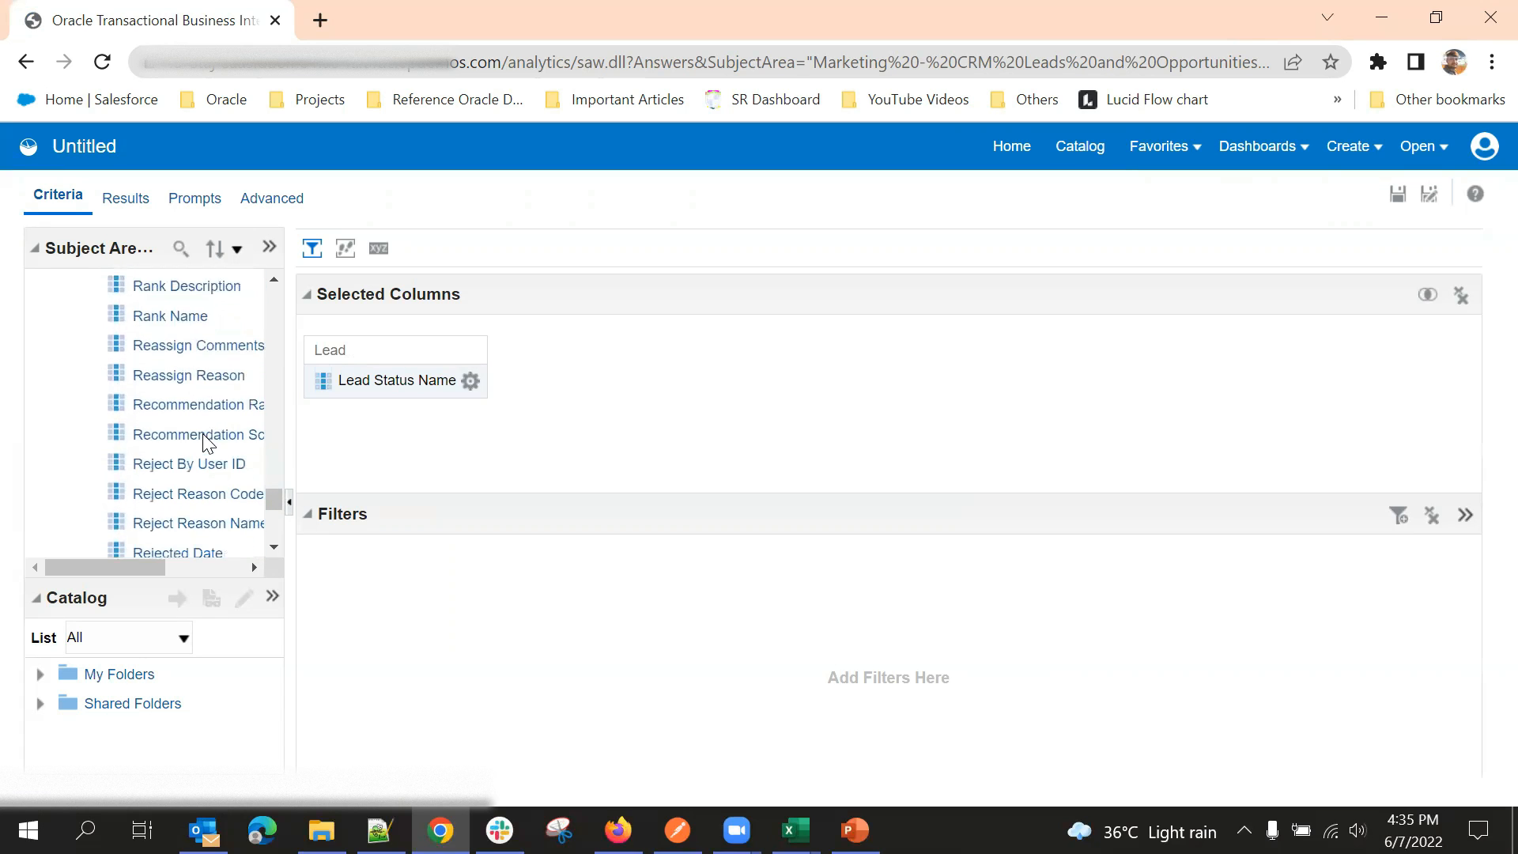
{"action": "scroll", "coordinate": [208, 441], "scroll_direction": "down", "scroll_amount": 5}
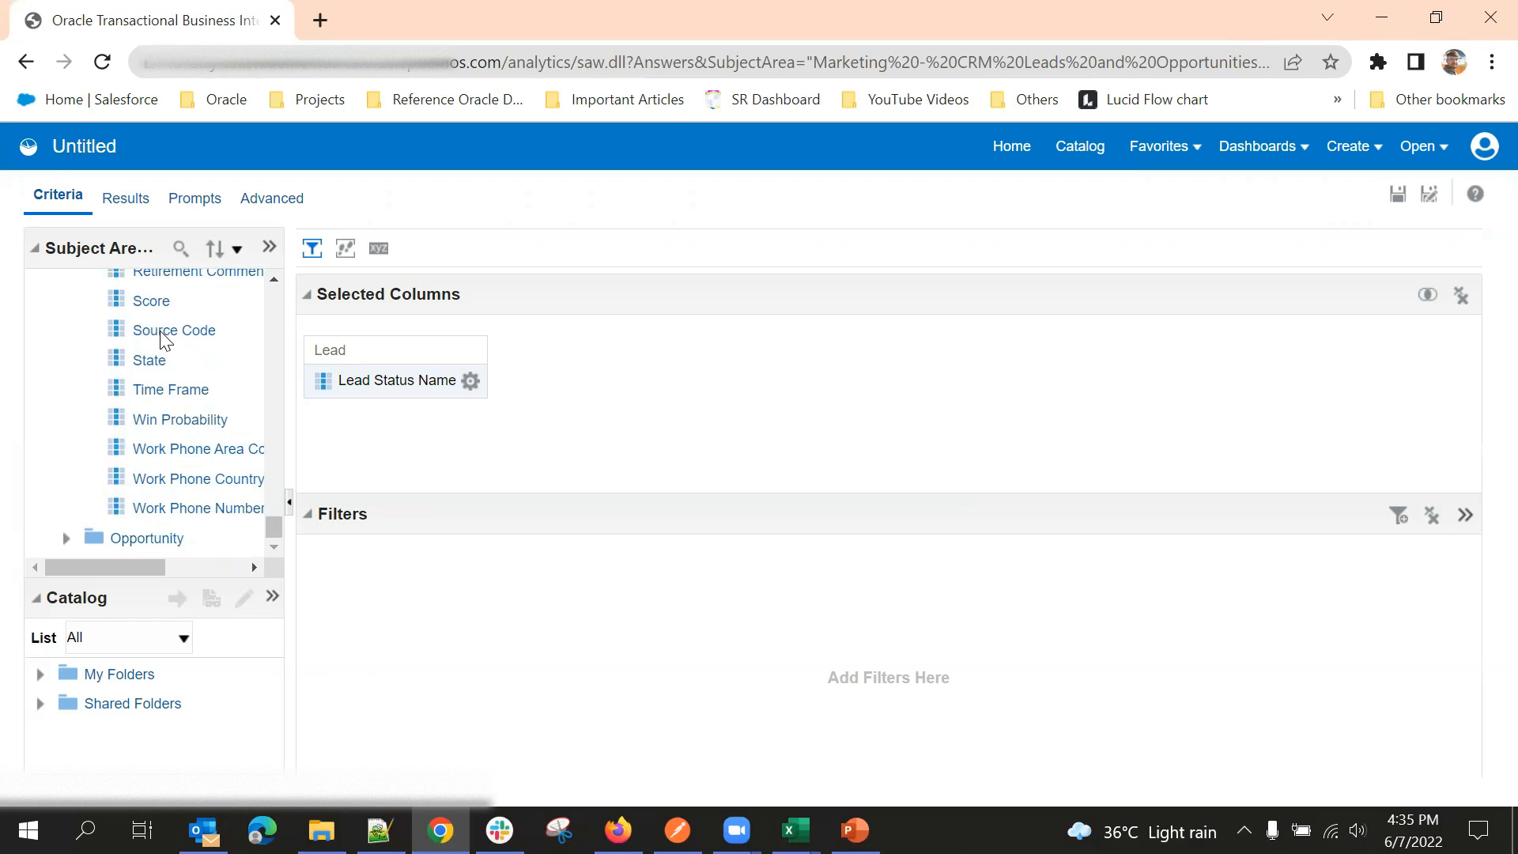
{"action": "scroll", "coordinate": [162, 339], "scroll_direction": "up", "scroll_amount": 3}
{"action": "left_click_drag", "start_coordinate": [182, 463], "coordinate": [529, 392]}
Step: Expand the Opportunity folder and look through the Opportunity and Lead columns
{"action": "scroll", "coordinate": [224, 458], "scroll_direction": "down", "scroll_amount": 3}
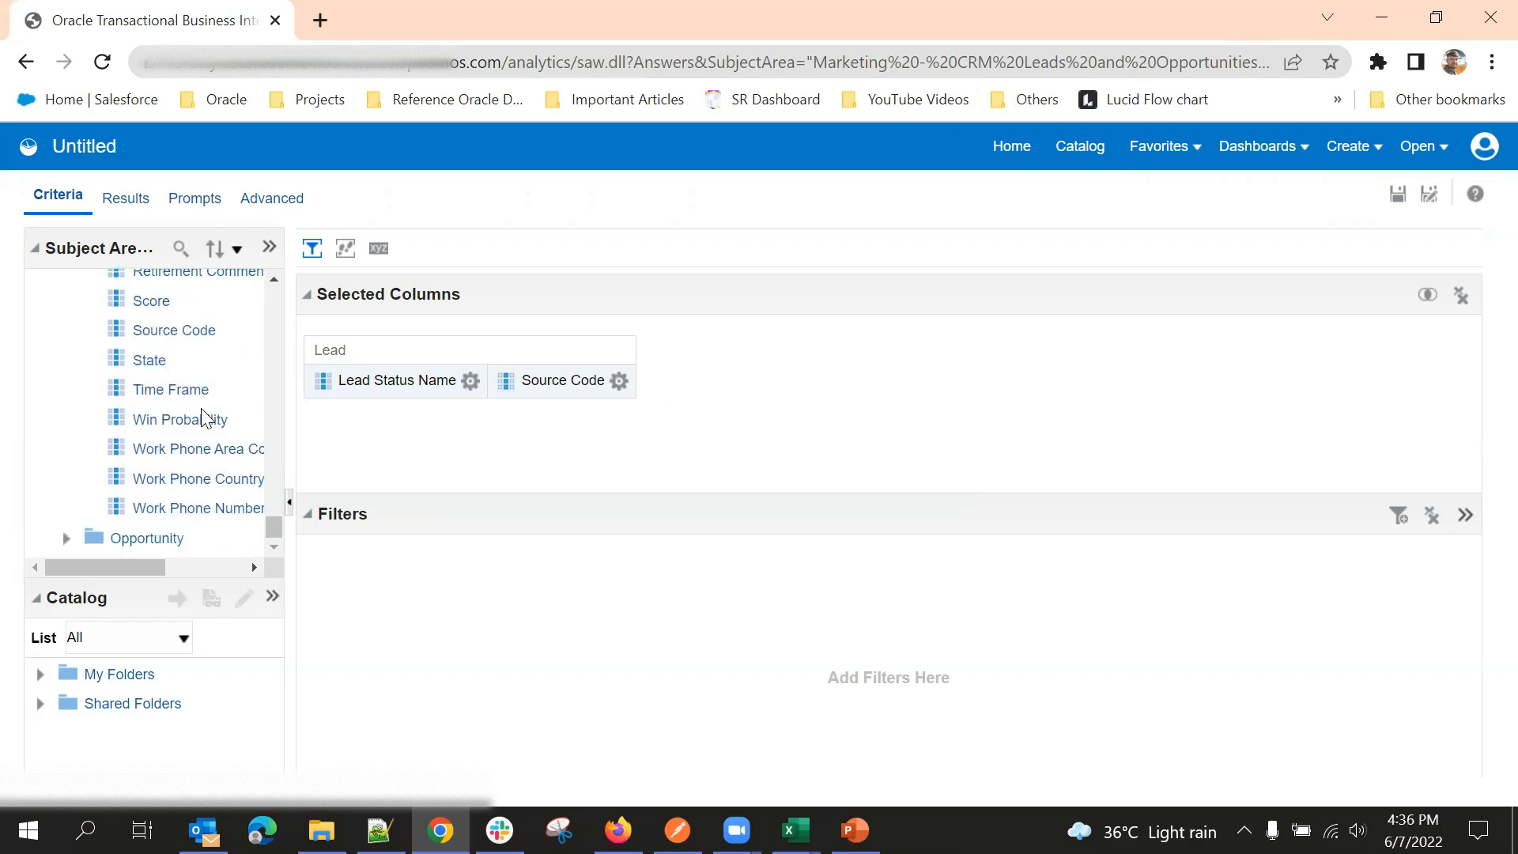
{"action": "left_click", "coordinate": [66, 537]}
{"action": "scroll", "coordinate": [198, 429], "scroll_direction": "down", "scroll_amount": 5}
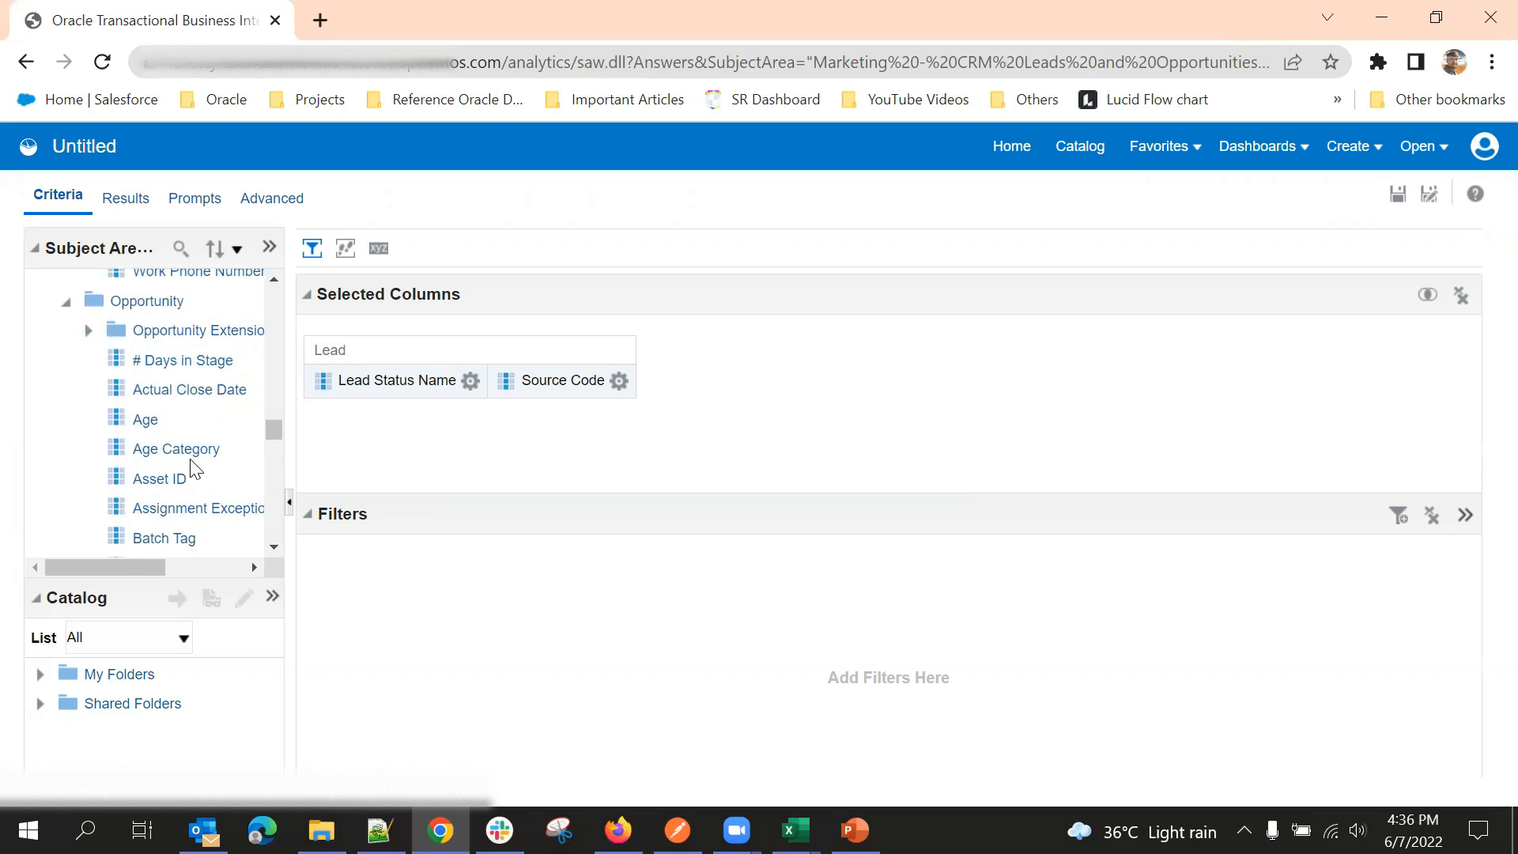
{"action": "scroll", "coordinate": [210, 400], "scroll_direction": "down", "scroll_amount": 5}
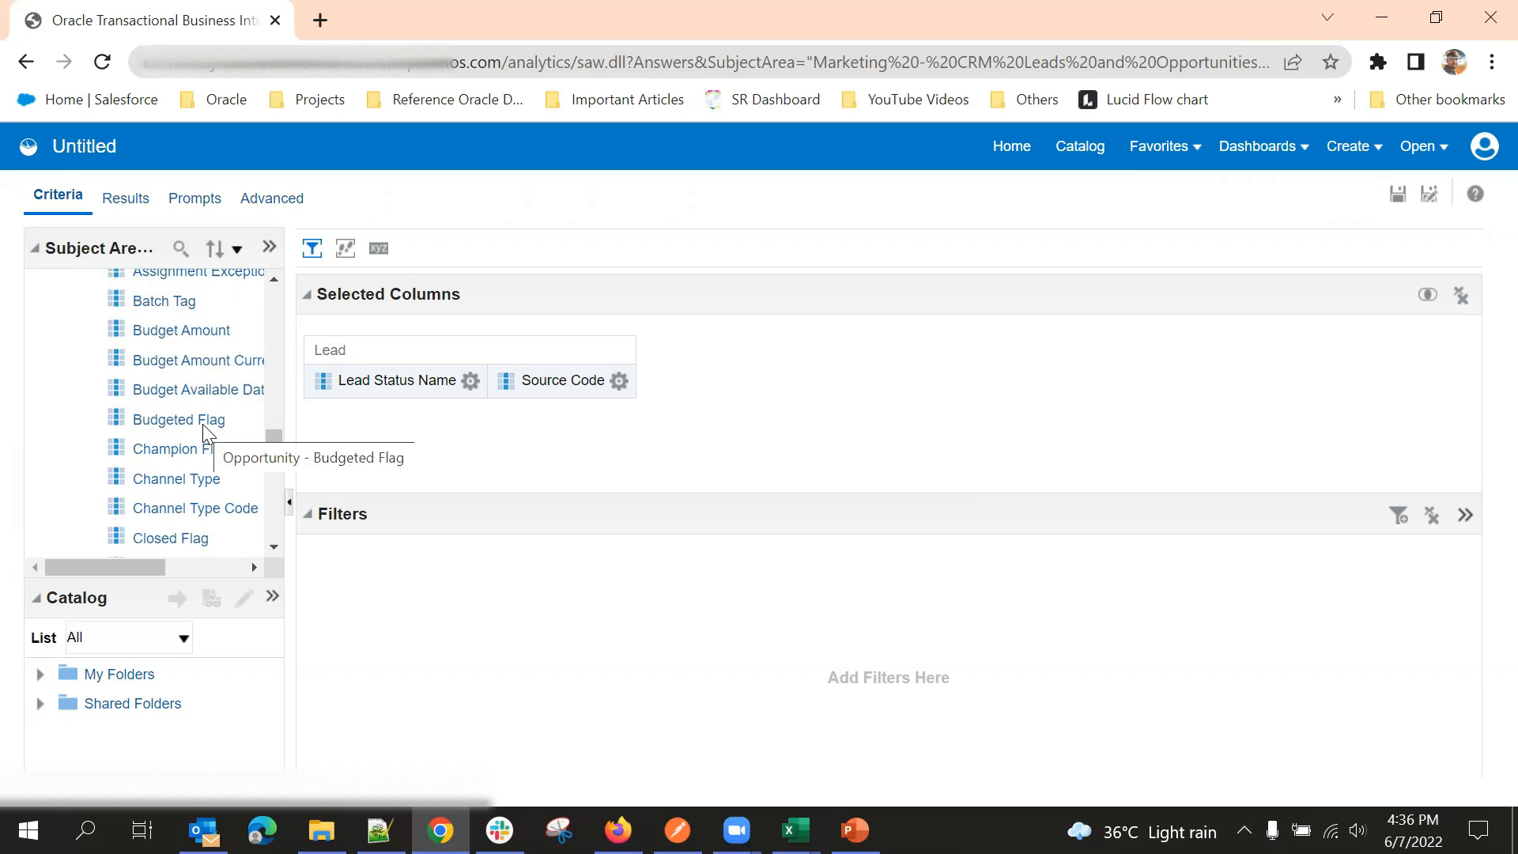
{"action": "scroll", "coordinate": [207, 433], "scroll_direction": "up", "scroll_amount": 3}
{"action": "scroll", "coordinate": [207, 432], "scroll_direction": "up", "scroll_amount": 15}
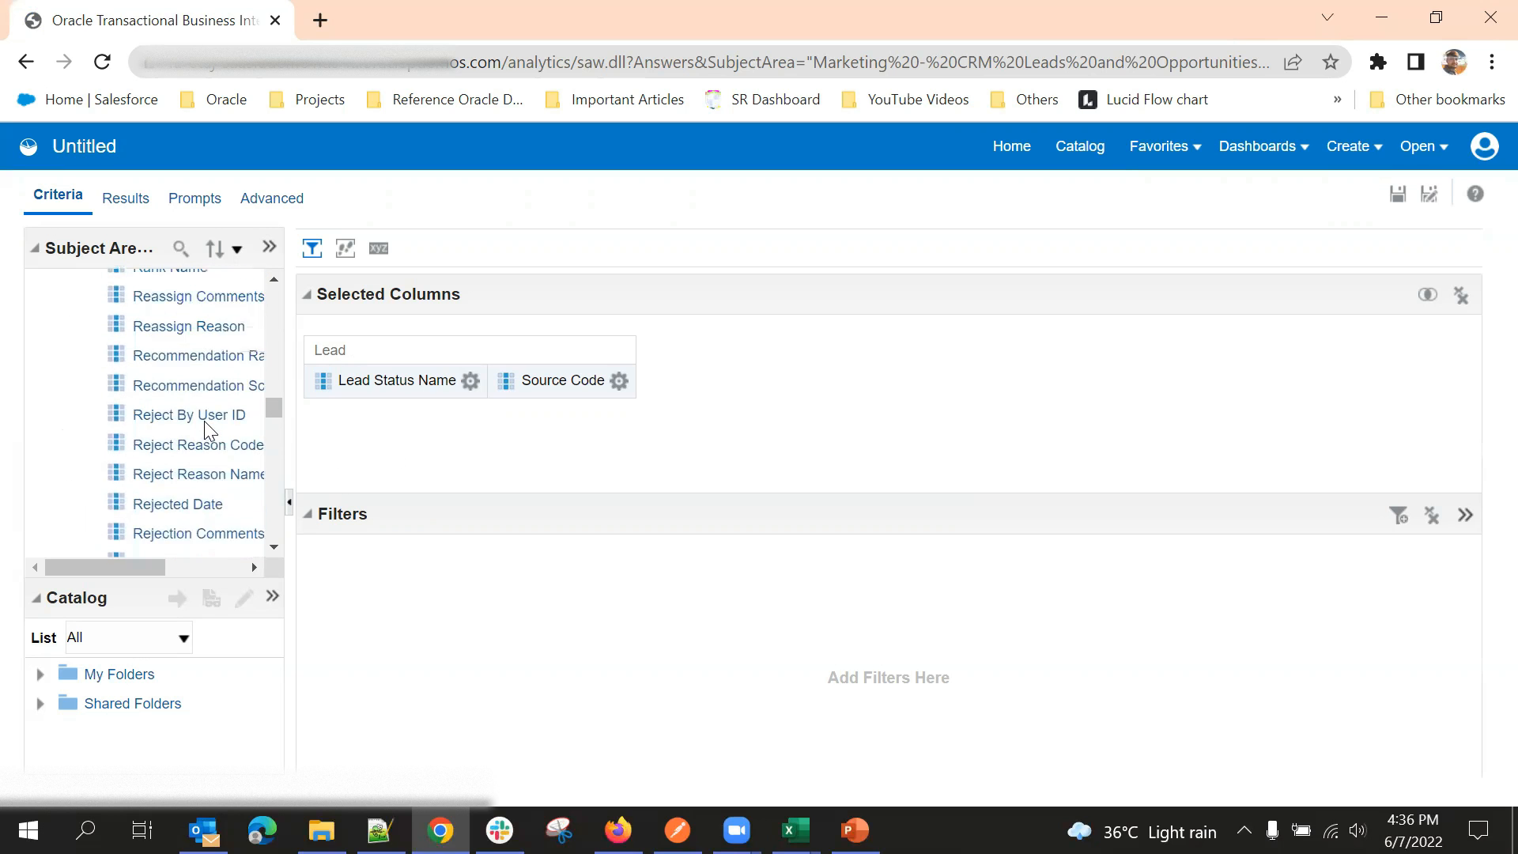
{"action": "scroll", "coordinate": [229, 415], "scroll_direction": "up", "scroll_amount": 15}
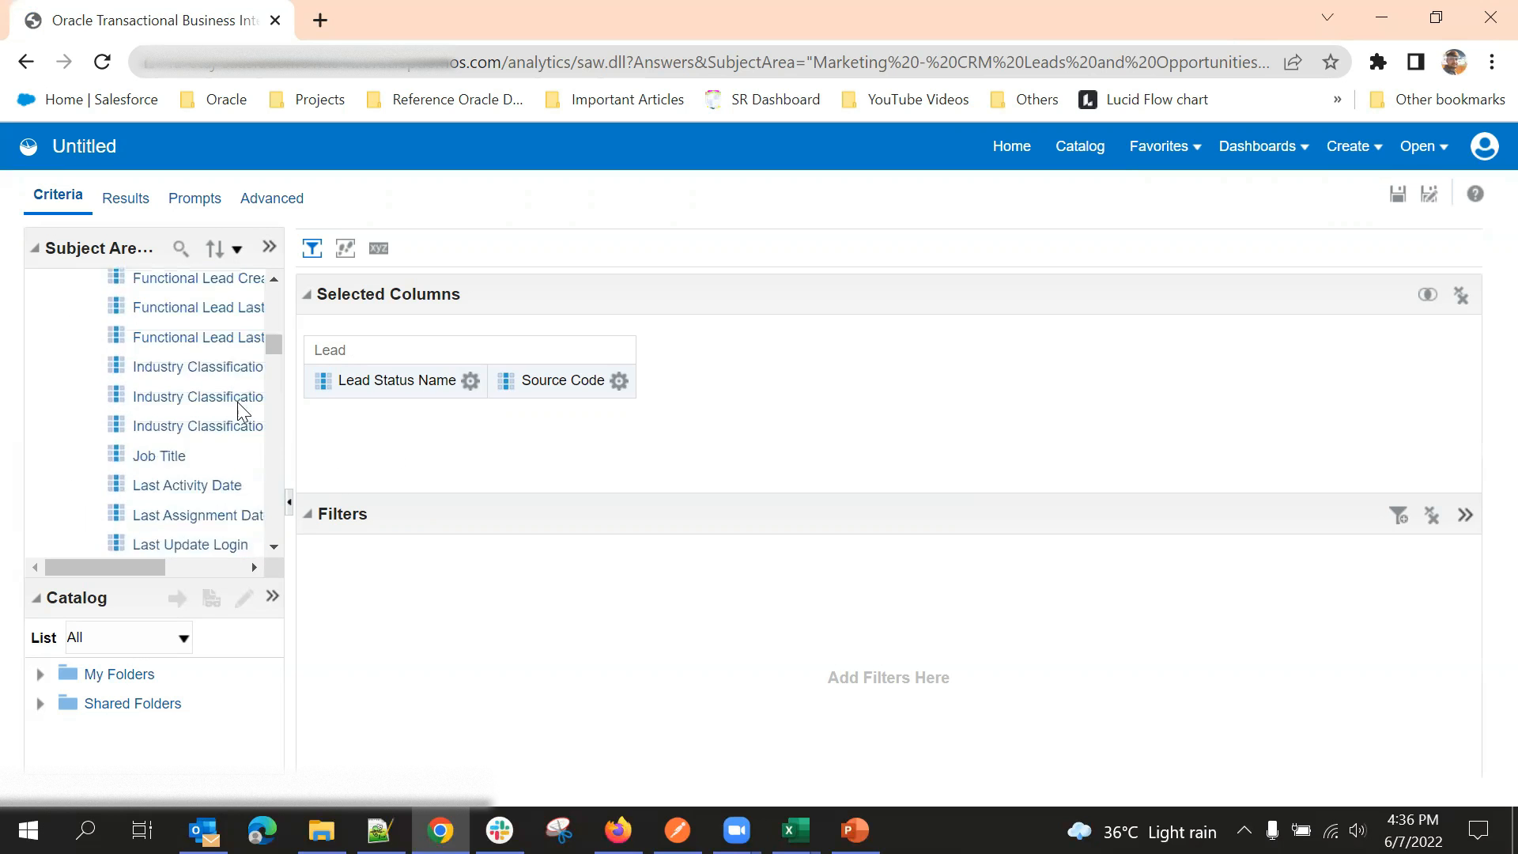
{"action": "scroll", "coordinate": [247, 401], "scroll_direction": "down", "scroll_amount": 20}
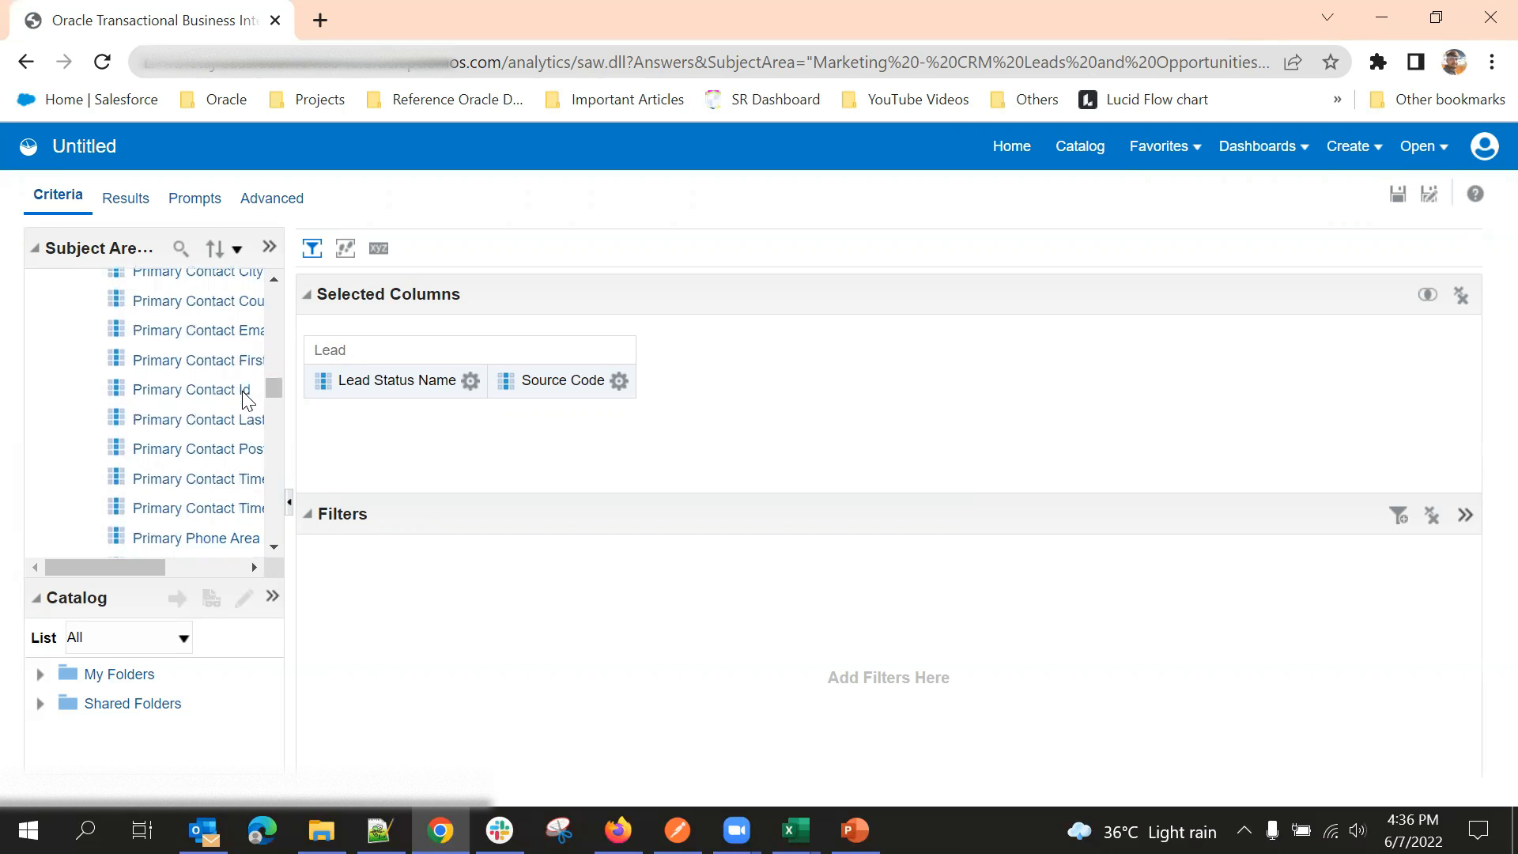
{"action": "scroll", "coordinate": [247, 401], "scroll_direction": "down", "scroll_amount": 10}
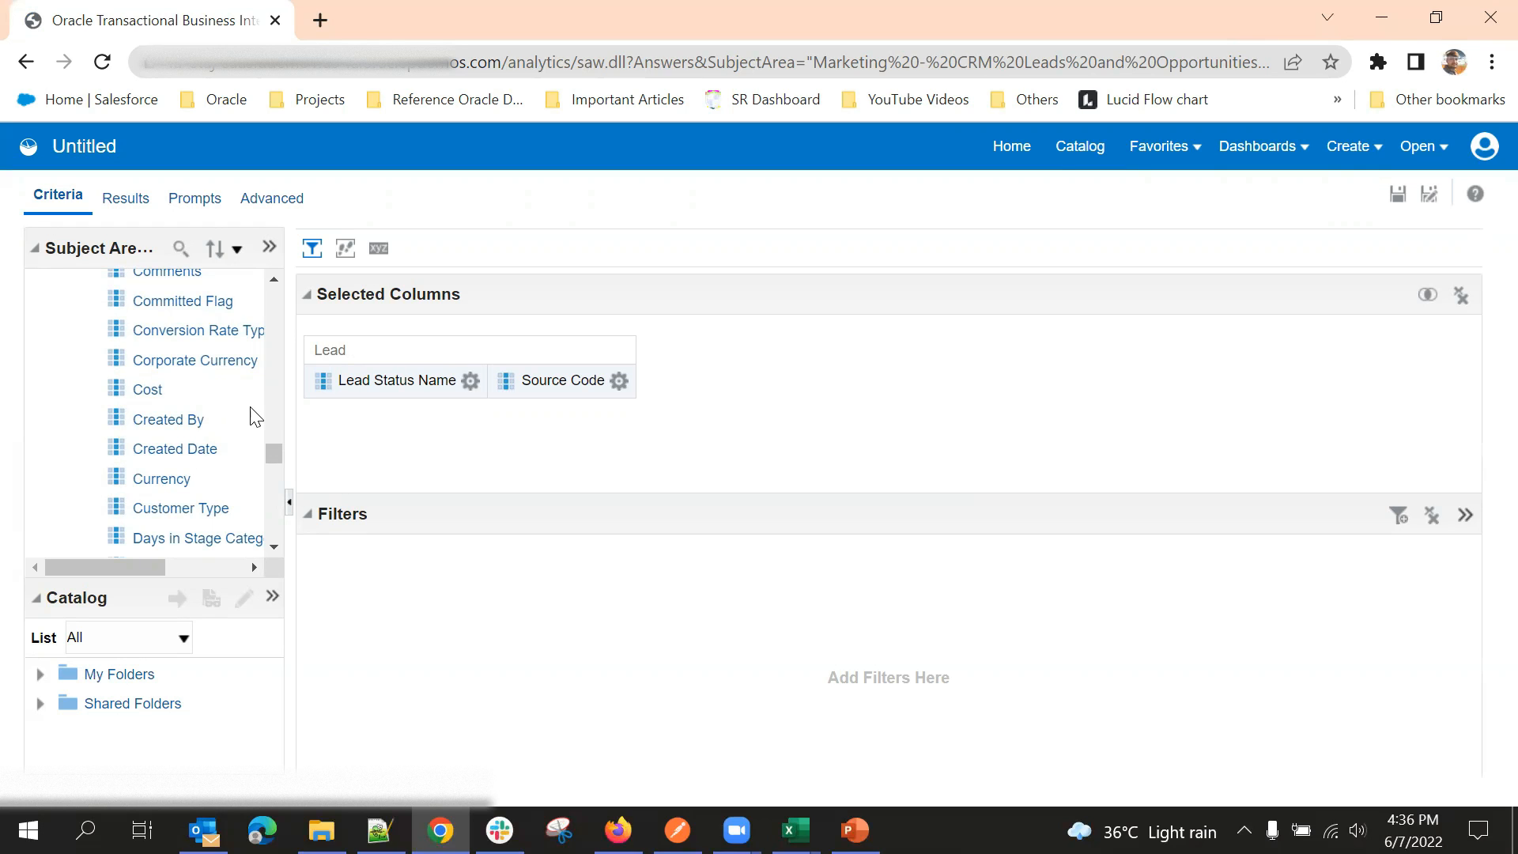
{"action": "scroll", "coordinate": [251, 416], "scroll_direction": "up", "scroll_amount": 3}
{"action": "scroll", "coordinate": [242, 422], "scroll_direction": "up", "scroll_amount": 10}
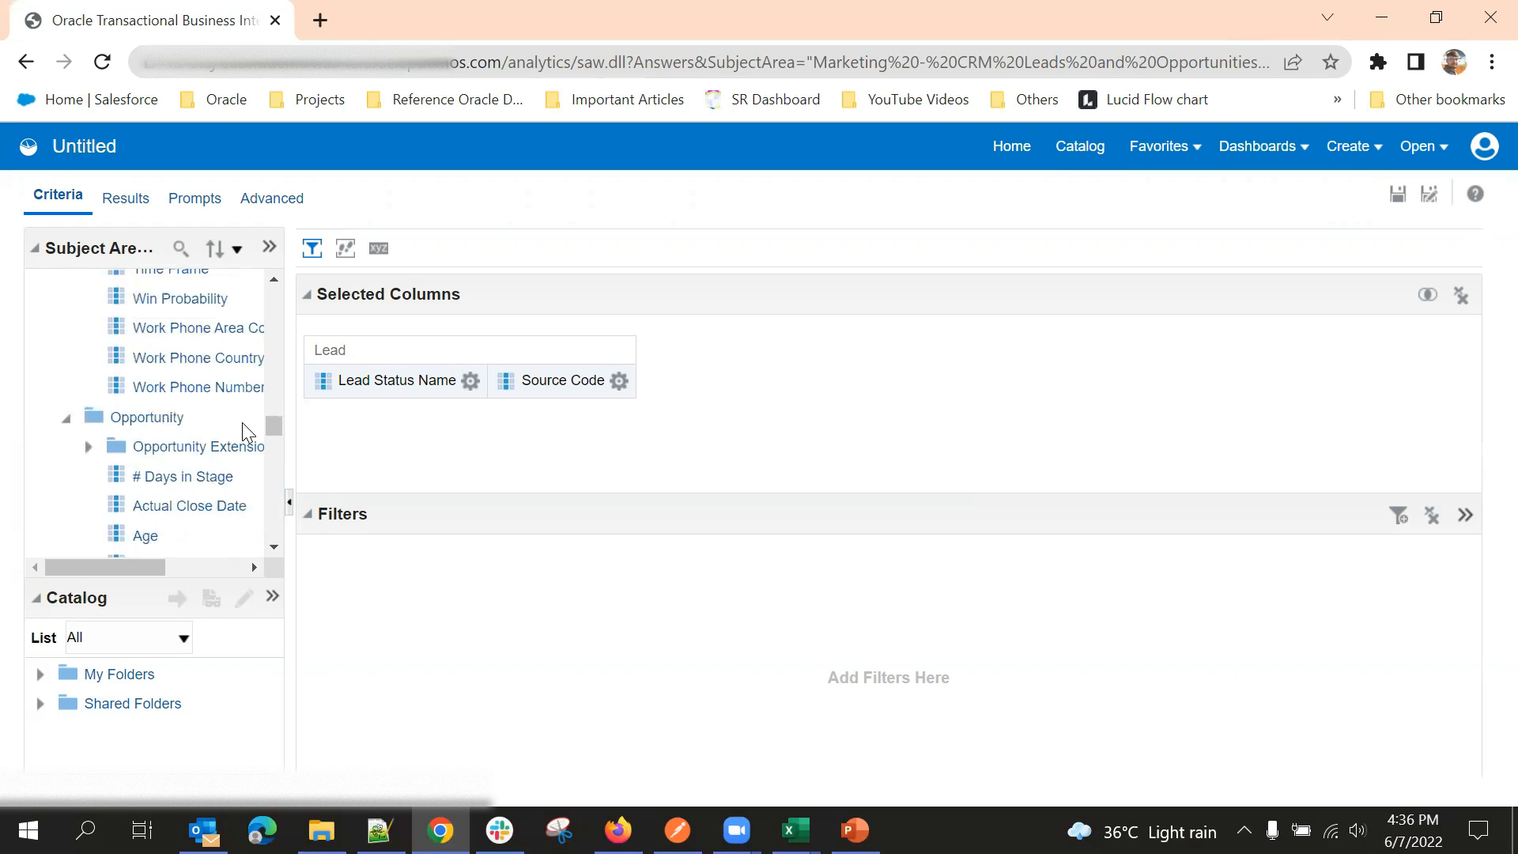
Step: Return to the start of the subject area tree and expand the Dummy Fact folder to view its content
{"action": "left_click_drag", "start_coordinate": [277, 421], "coordinate": [272, 313]}
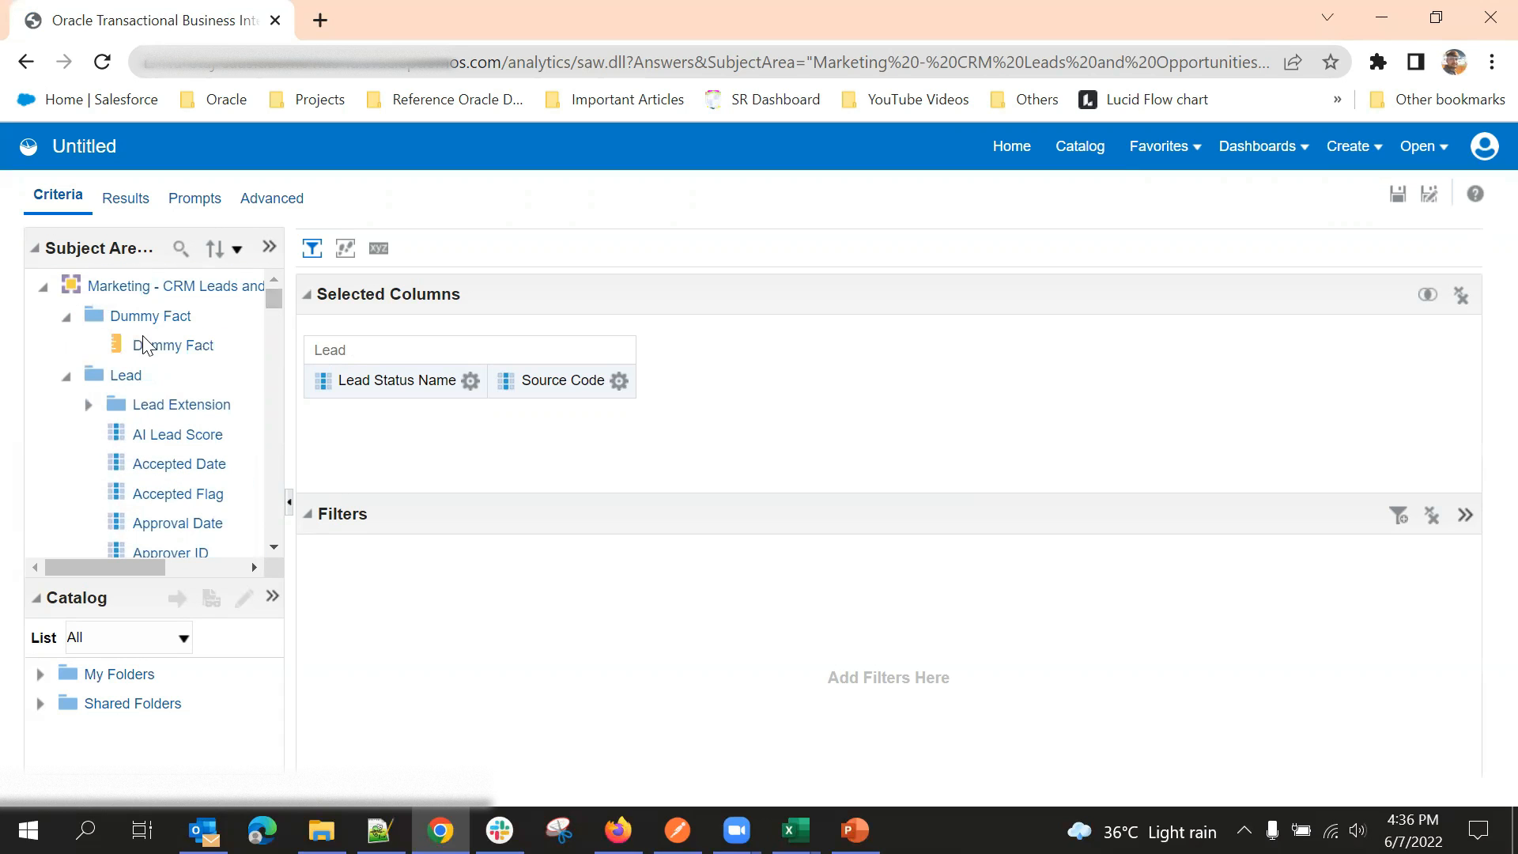
{"action": "scroll", "coordinate": [152, 385], "scroll_direction": "down", "scroll_amount": 1}
{"action": "scroll", "coordinate": [153, 385], "scroll_direction": "up", "scroll_amount": 1}
Step: Find the Lead Id column in the Lead folder and add it to the selected columns
{"action": "scroll", "coordinate": [181, 384], "scroll_direction": "down", "scroll_amount": 15}
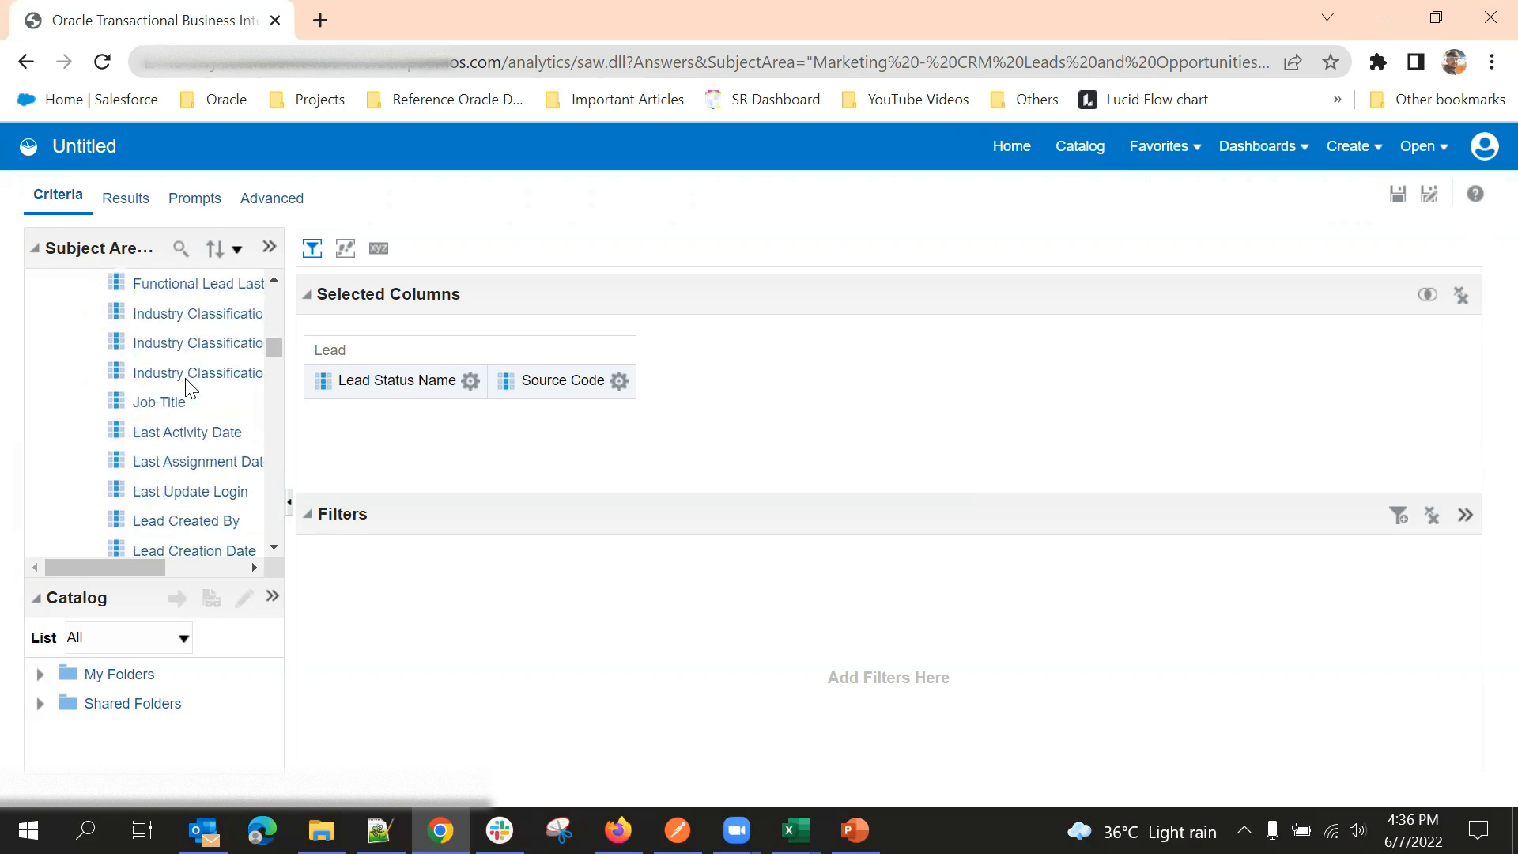
{"action": "scroll", "coordinate": [190, 393], "scroll_direction": "down", "scroll_amount": 15}
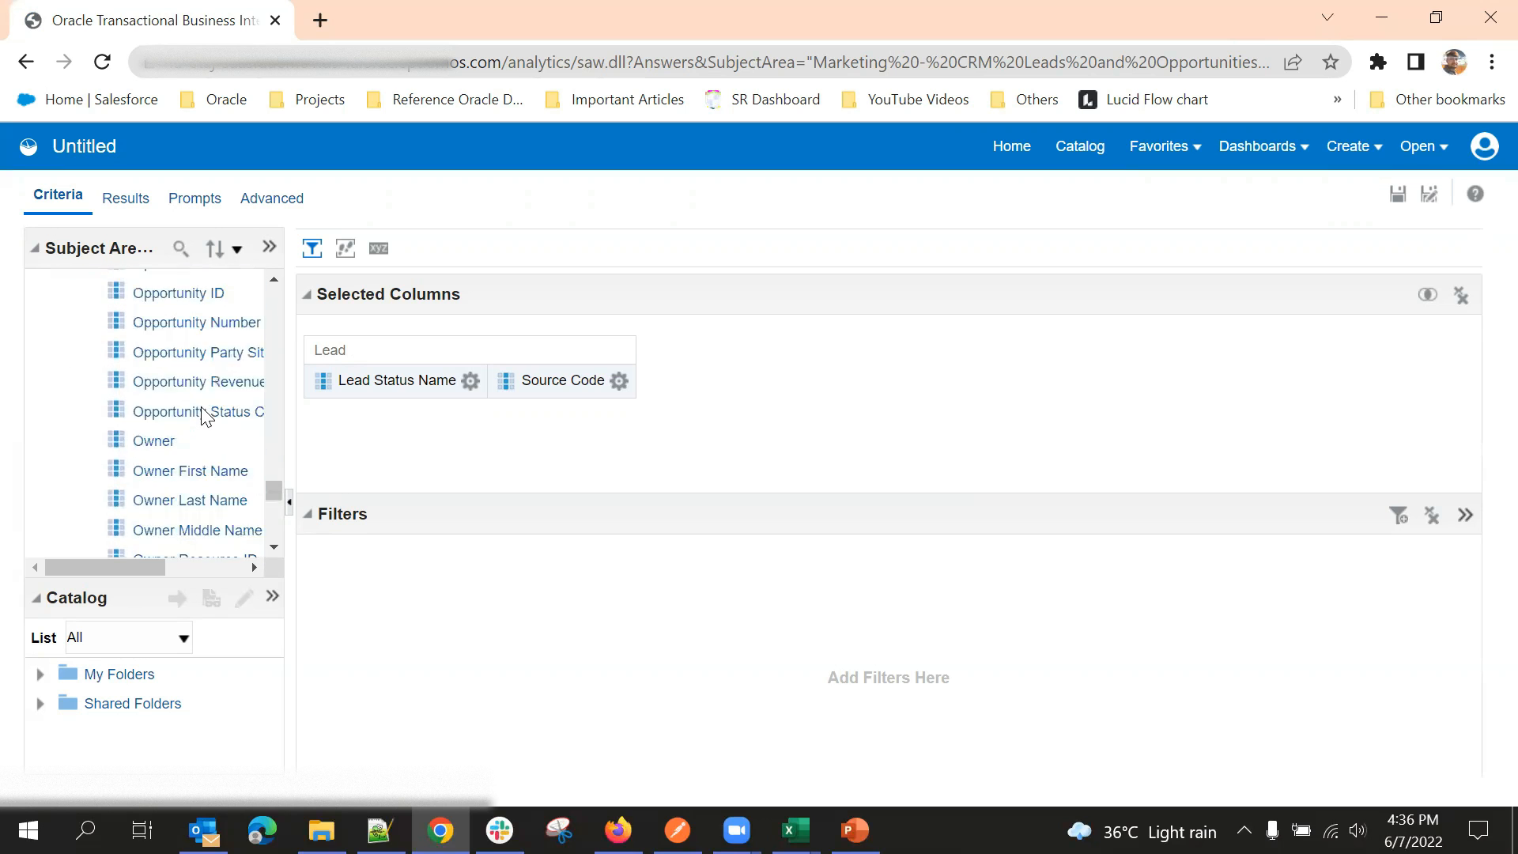
{"action": "scroll", "coordinate": [205, 417], "scroll_direction": "down", "scroll_amount": 5}
{"action": "scroll", "coordinate": [204, 415], "scroll_direction": "up", "scroll_amount": 10}
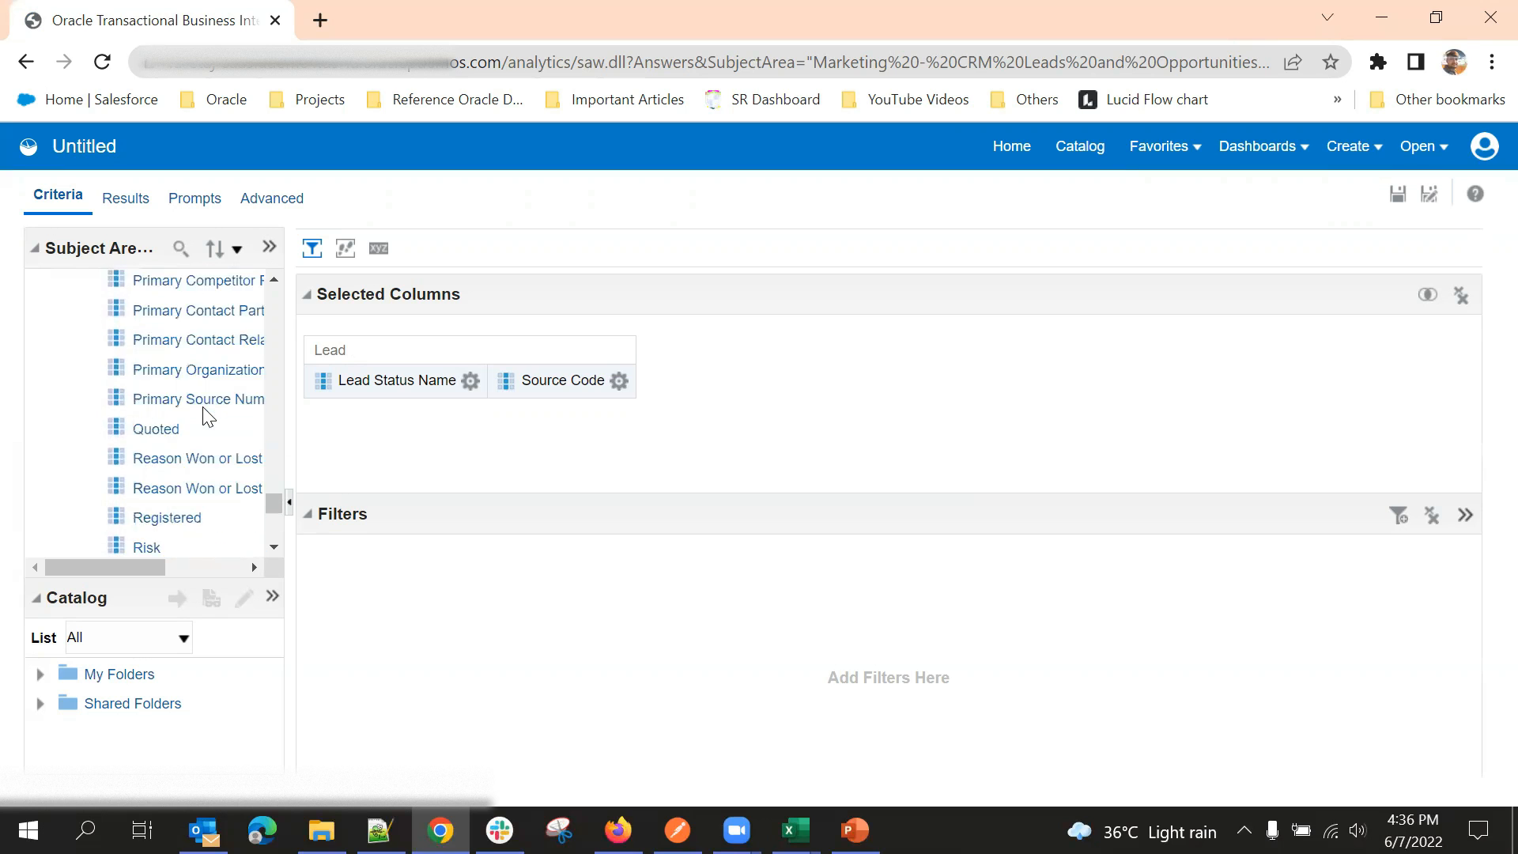
{"action": "scroll", "coordinate": [210, 408], "scroll_direction": "up", "scroll_amount": 12}
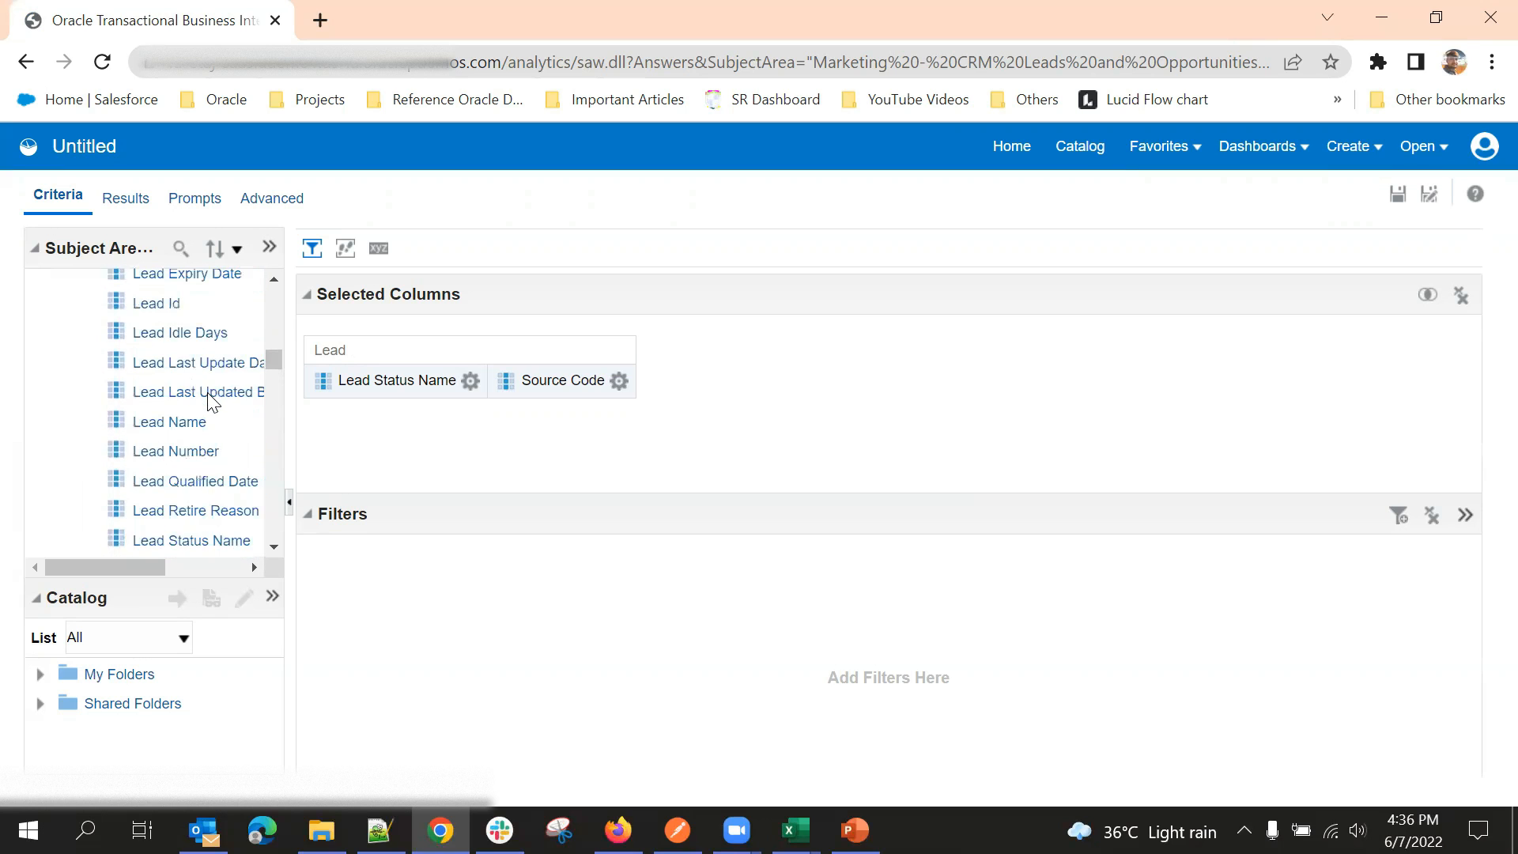
{"action": "scroll", "coordinate": [207, 412], "scroll_direction": "down", "scroll_amount": 3}
{"action": "scroll", "coordinate": [186, 427], "scroll_direction": "down", "scroll_amount": 2}
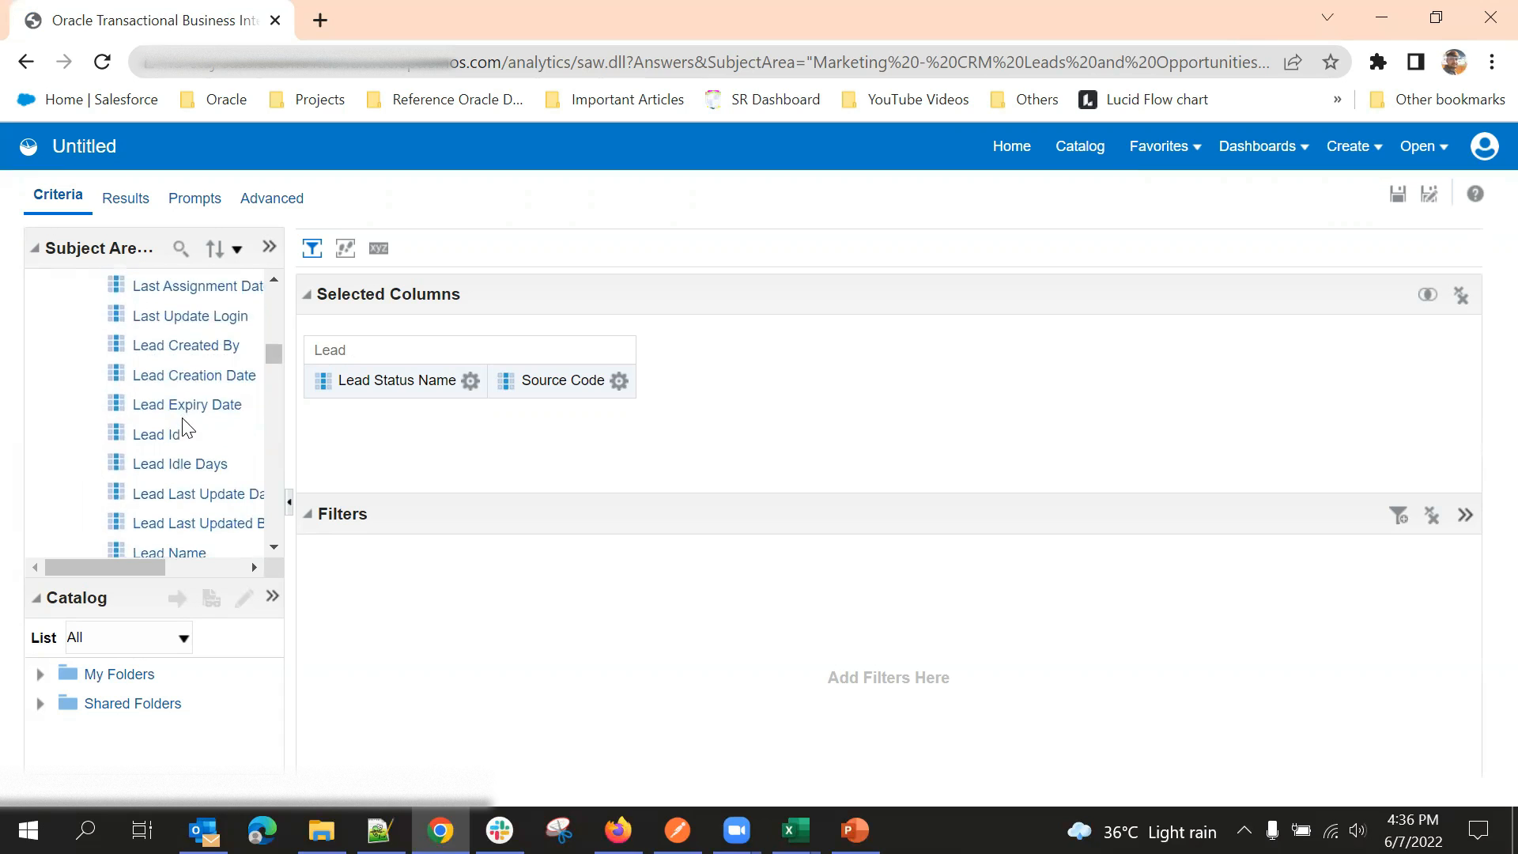
{"action": "double_click", "coordinate": [173, 435]}
Step: Find the Opportunity ID column in the Opportunity folder and add it to the selected columns
{"action": "scroll", "coordinate": [162, 431], "scroll_direction": "down", "scroll_amount": 5}
{"action": "scroll", "coordinate": [161, 429], "scroll_direction": "down", "scroll_amount": 5}
{"action": "left_click", "coordinate": [730, 380]}
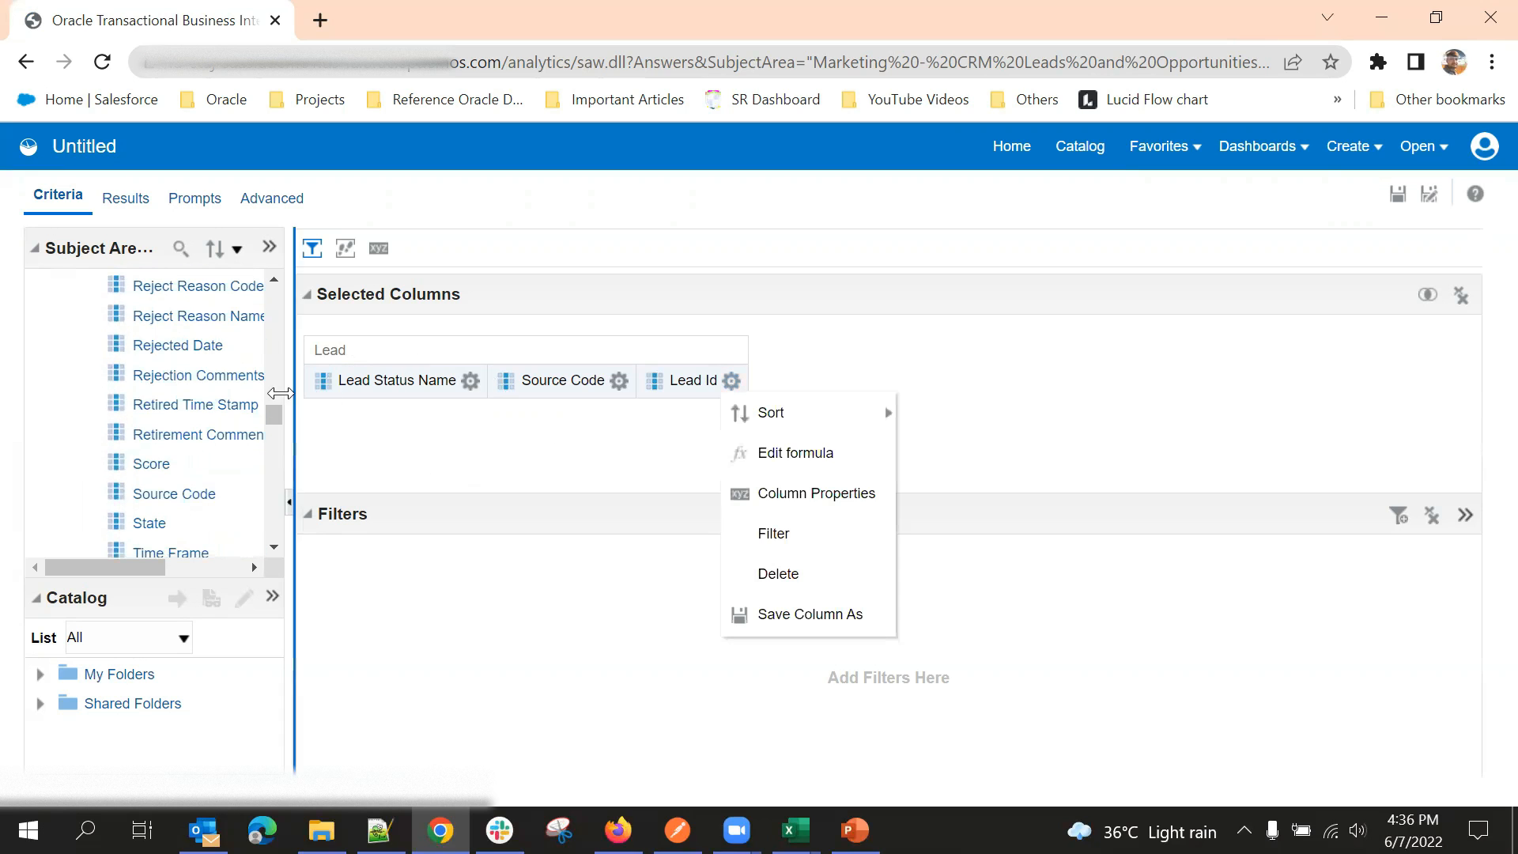
{"action": "scroll", "coordinate": [220, 376], "scroll_direction": "down", "scroll_amount": 5}
{"action": "scroll", "coordinate": [219, 376], "scroll_direction": "down", "scroll_amount": 3}
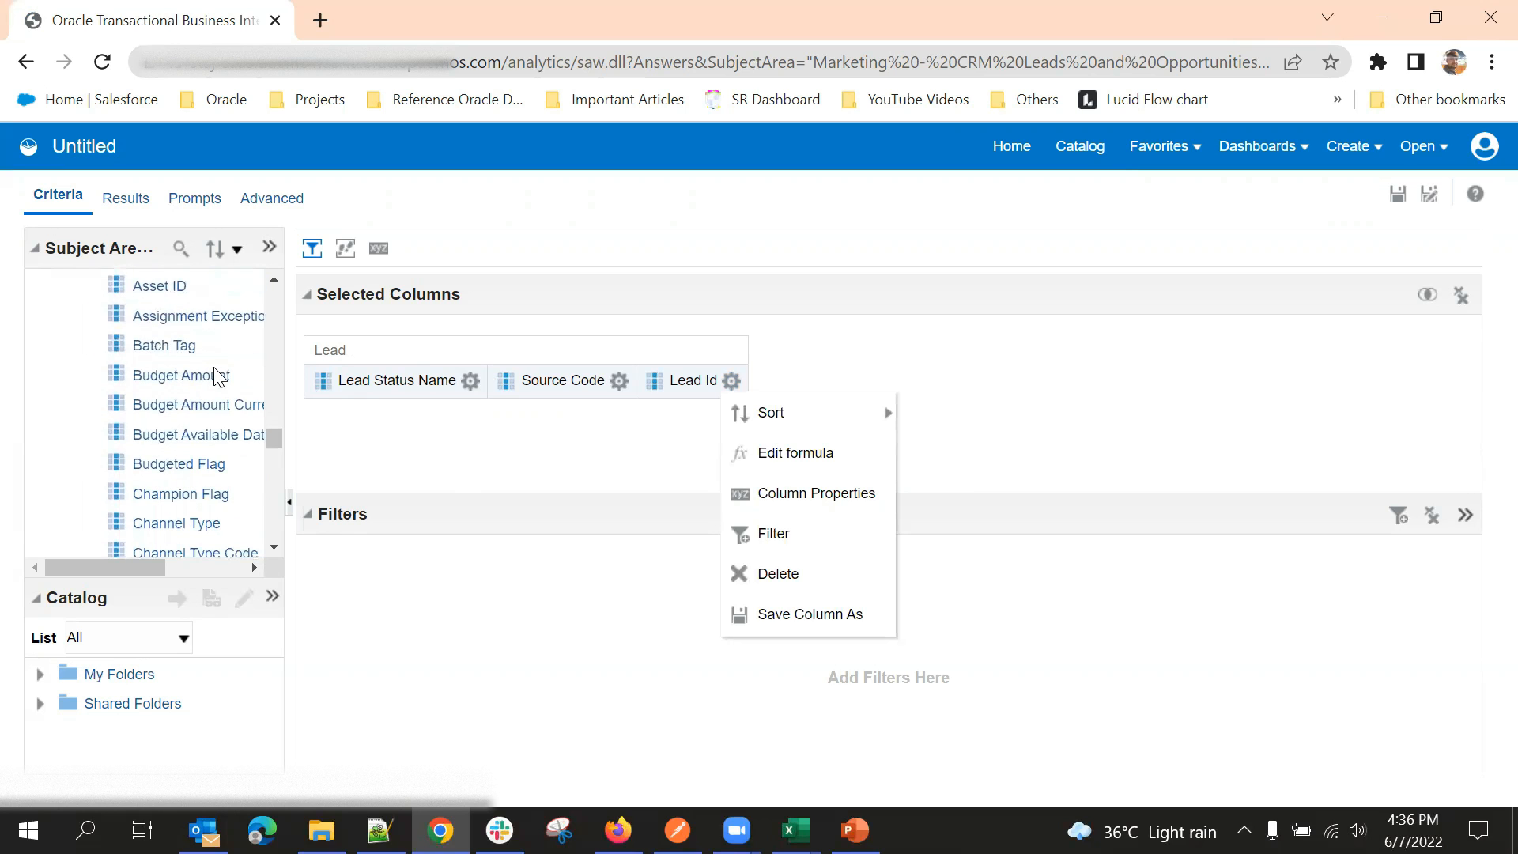
{"action": "left_click", "coordinate": [501, 448]}
{"action": "scroll", "coordinate": [169, 431], "scroll_direction": "down", "scroll_amount": 10}
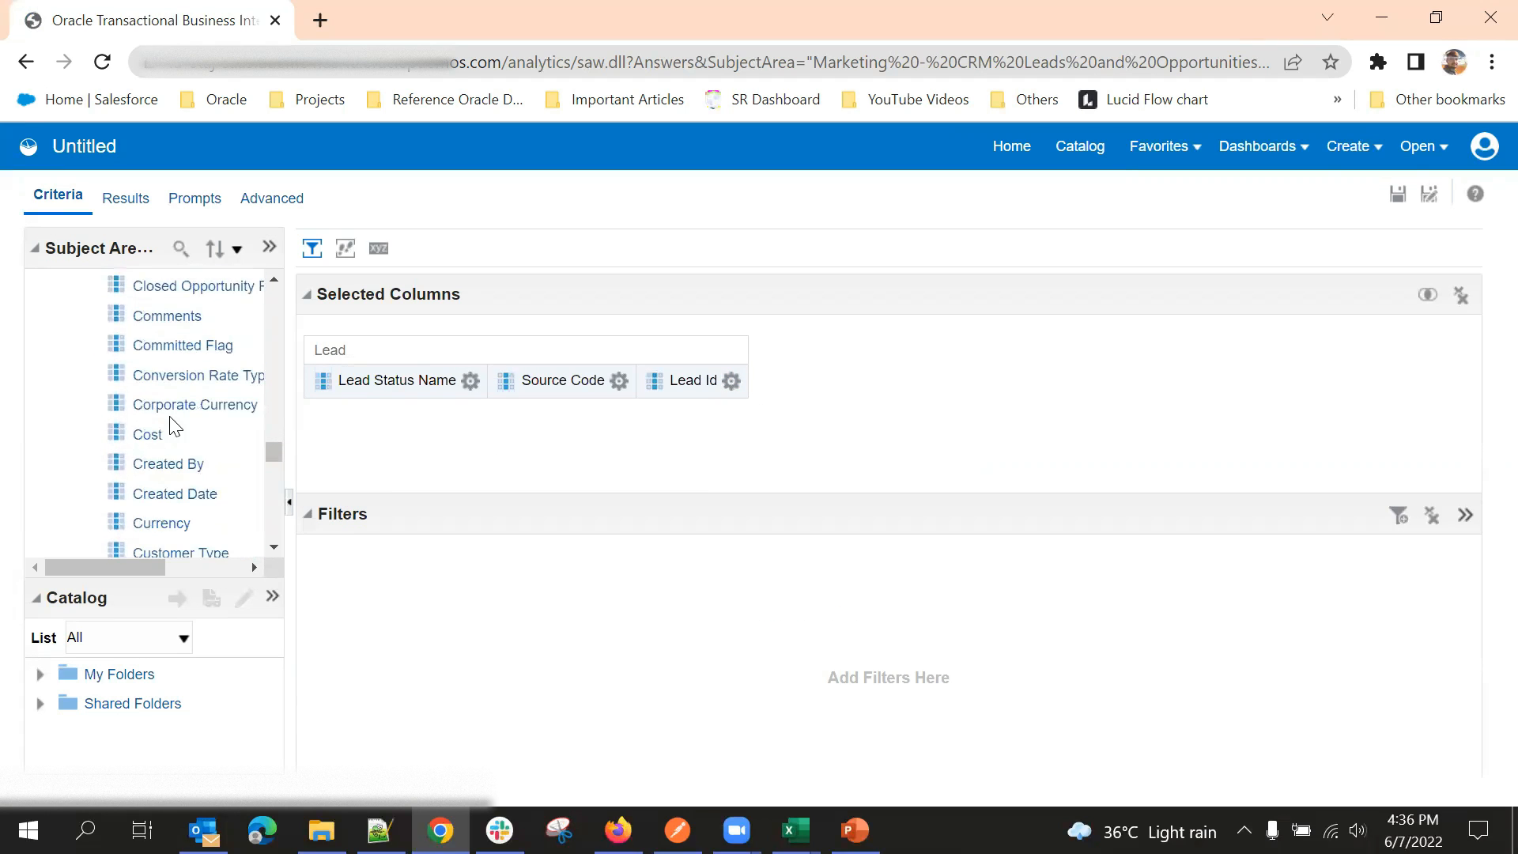
{"action": "scroll", "coordinate": [199, 467], "scroll_direction": "down", "scroll_amount": 10}
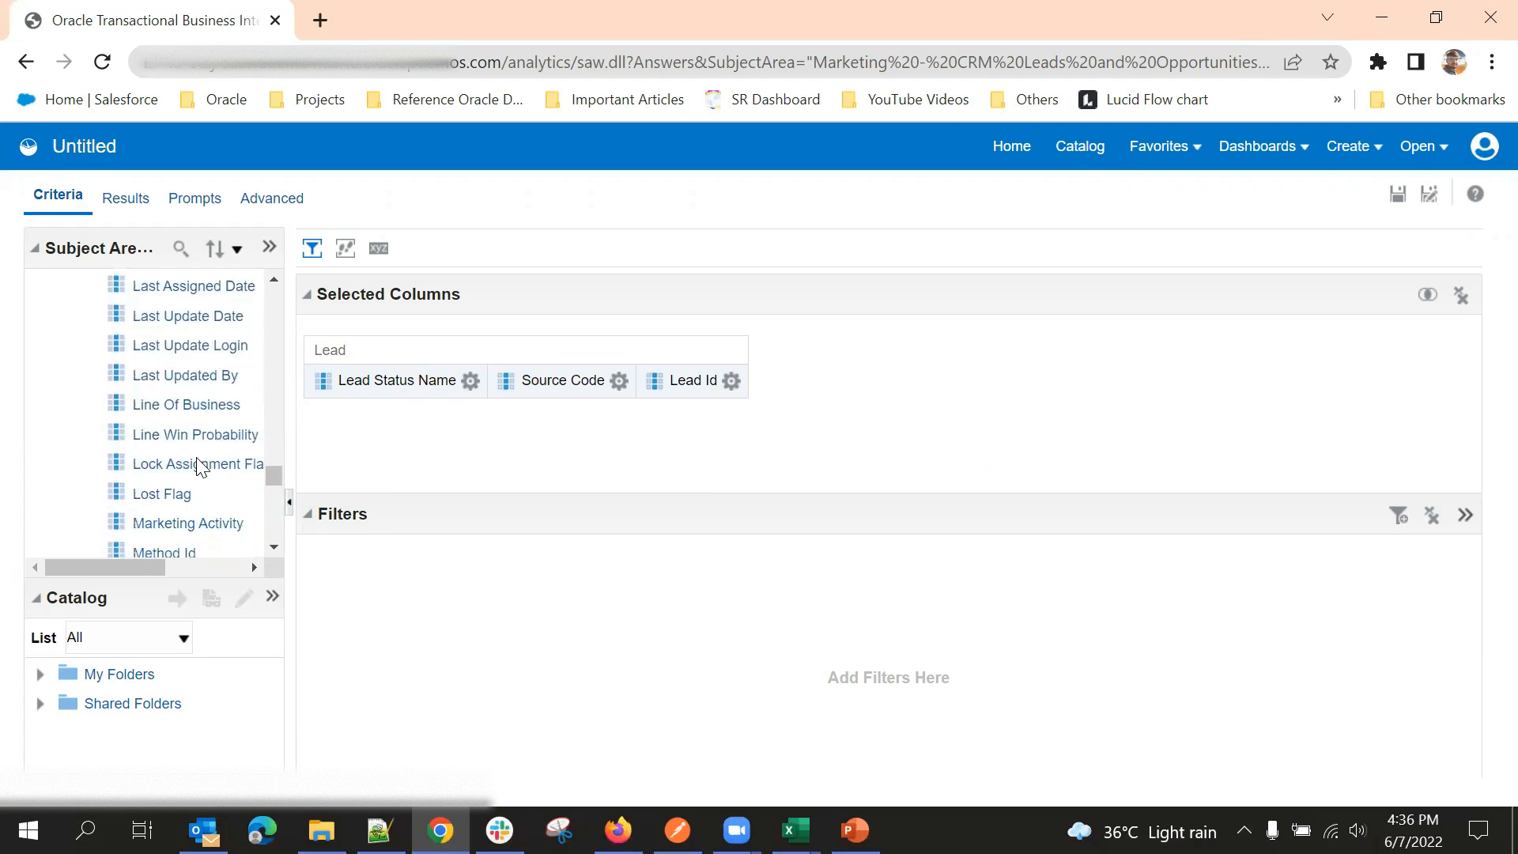
{"action": "scroll", "coordinate": [201, 463], "scroll_direction": "up", "scroll_amount": 3}
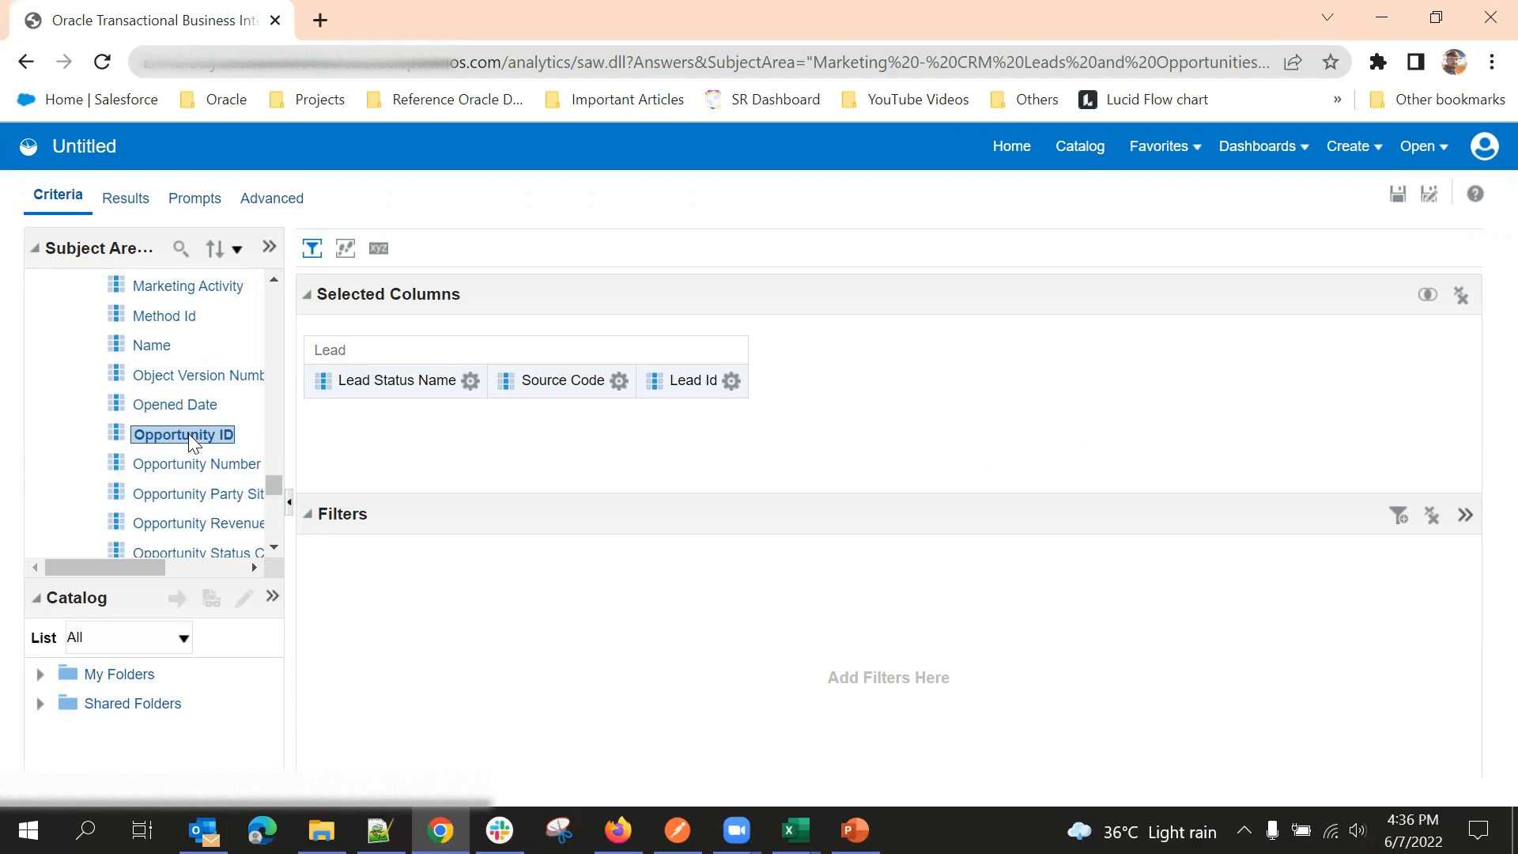
{"action": "double_click", "coordinate": [196, 441]}
Step: Find the Status Name column in the Opportunity folder and add it after Opportunity ID in the selected columns
{"action": "scroll", "coordinate": [207, 447], "scroll_direction": "down", "scroll_amount": 8}
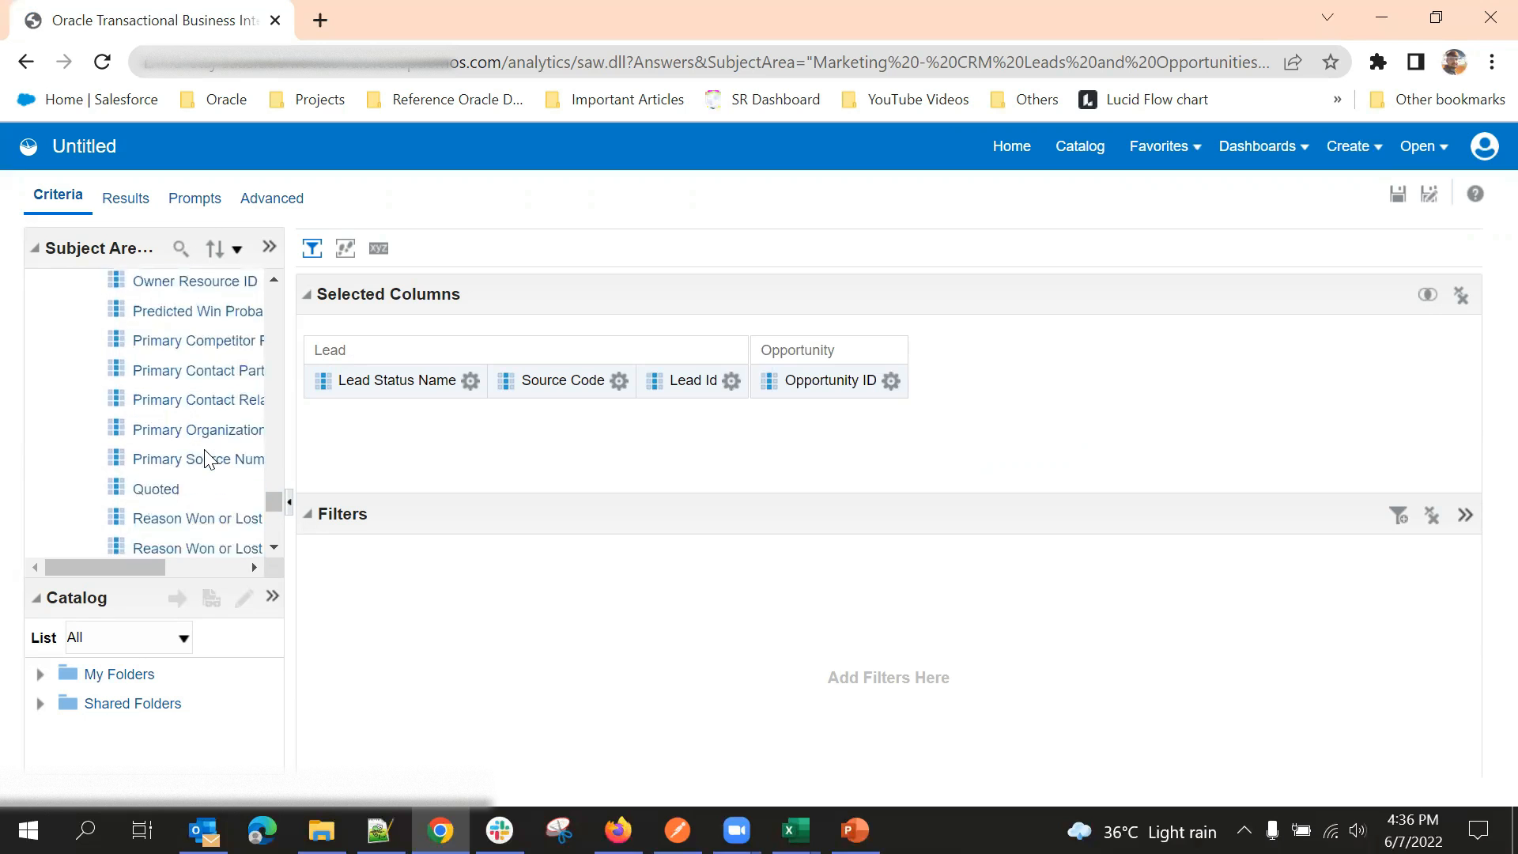
{"action": "scroll", "coordinate": [203, 460], "scroll_direction": "down", "scroll_amount": 6}
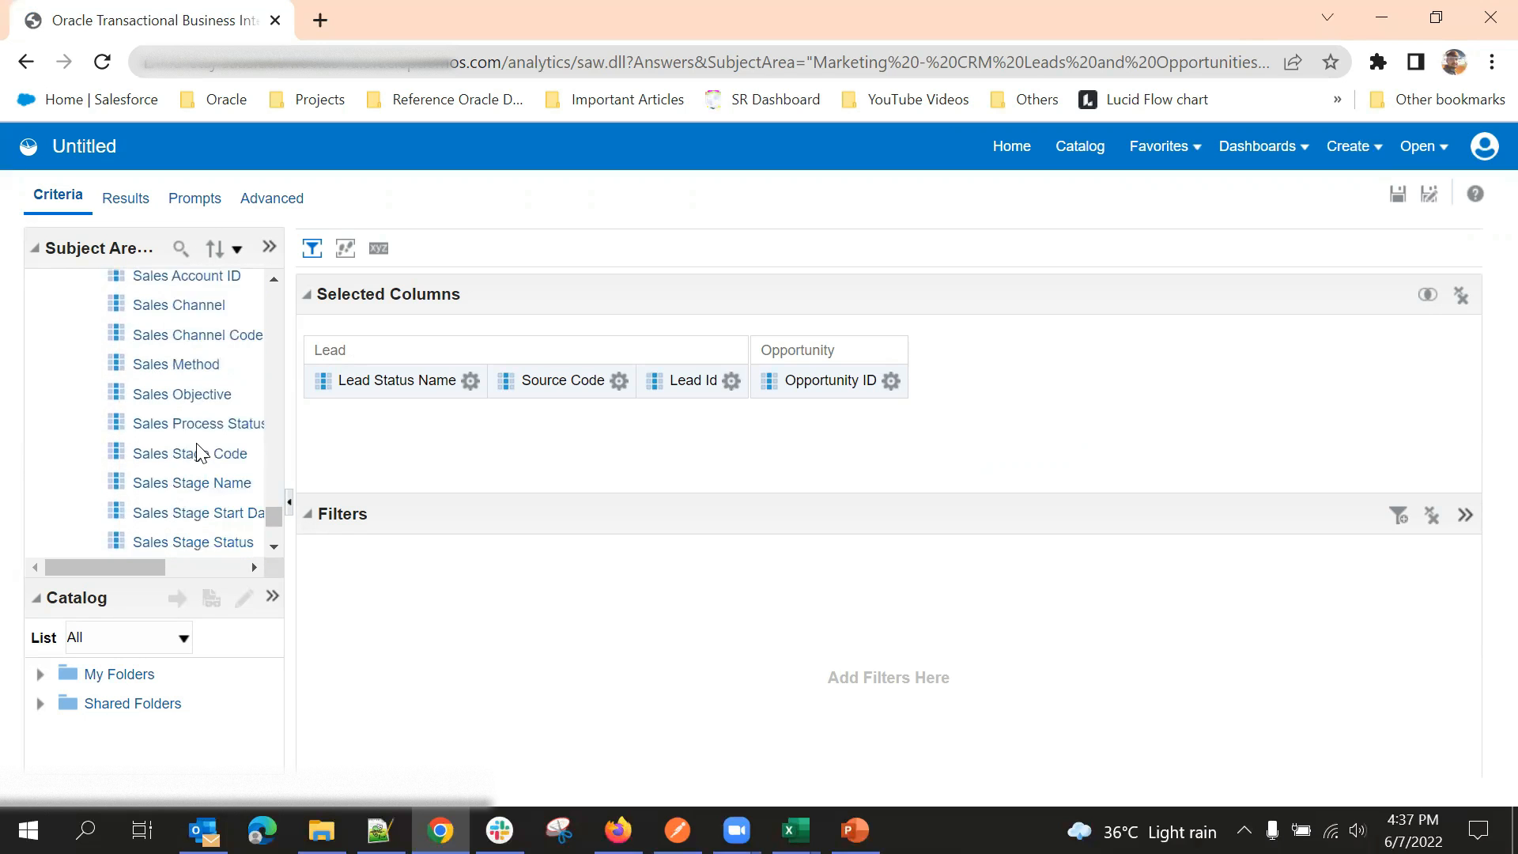
{"action": "scroll", "coordinate": [194, 437], "scroll_direction": "down", "scroll_amount": 2}
{"action": "left_click", "coordinate": [184, 406]}
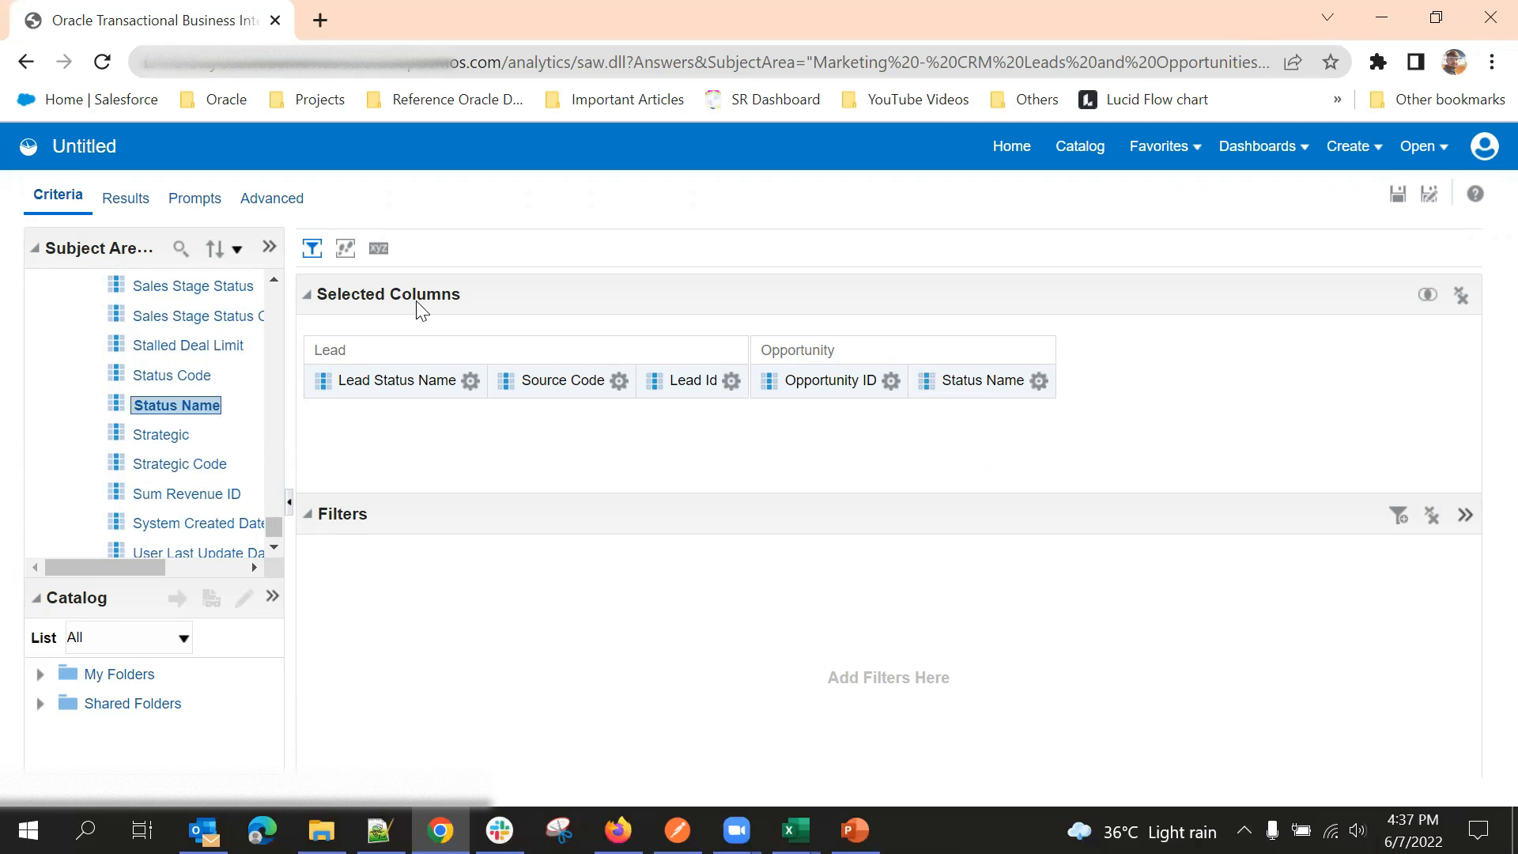
Step: Display the analysis results and examine the lead status, source code, lead, opportunity and status values in the table
{"action": "left_click", "coordinate": [123, 198]}
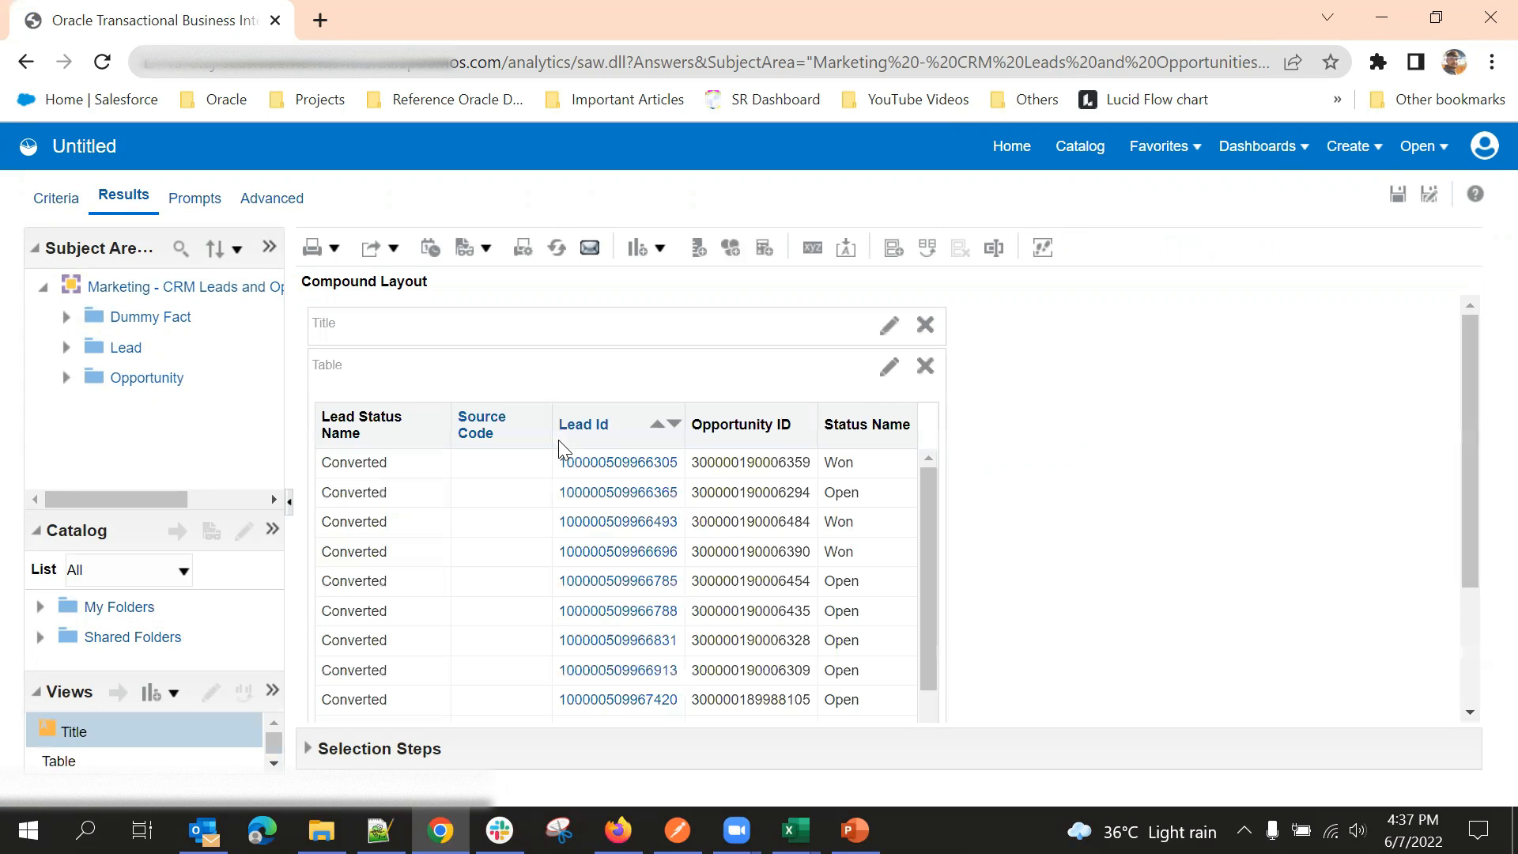
{"action": "scroll", "coordinate": [506, 545], "scroll_direction": "down", "scroll_amount": 3}
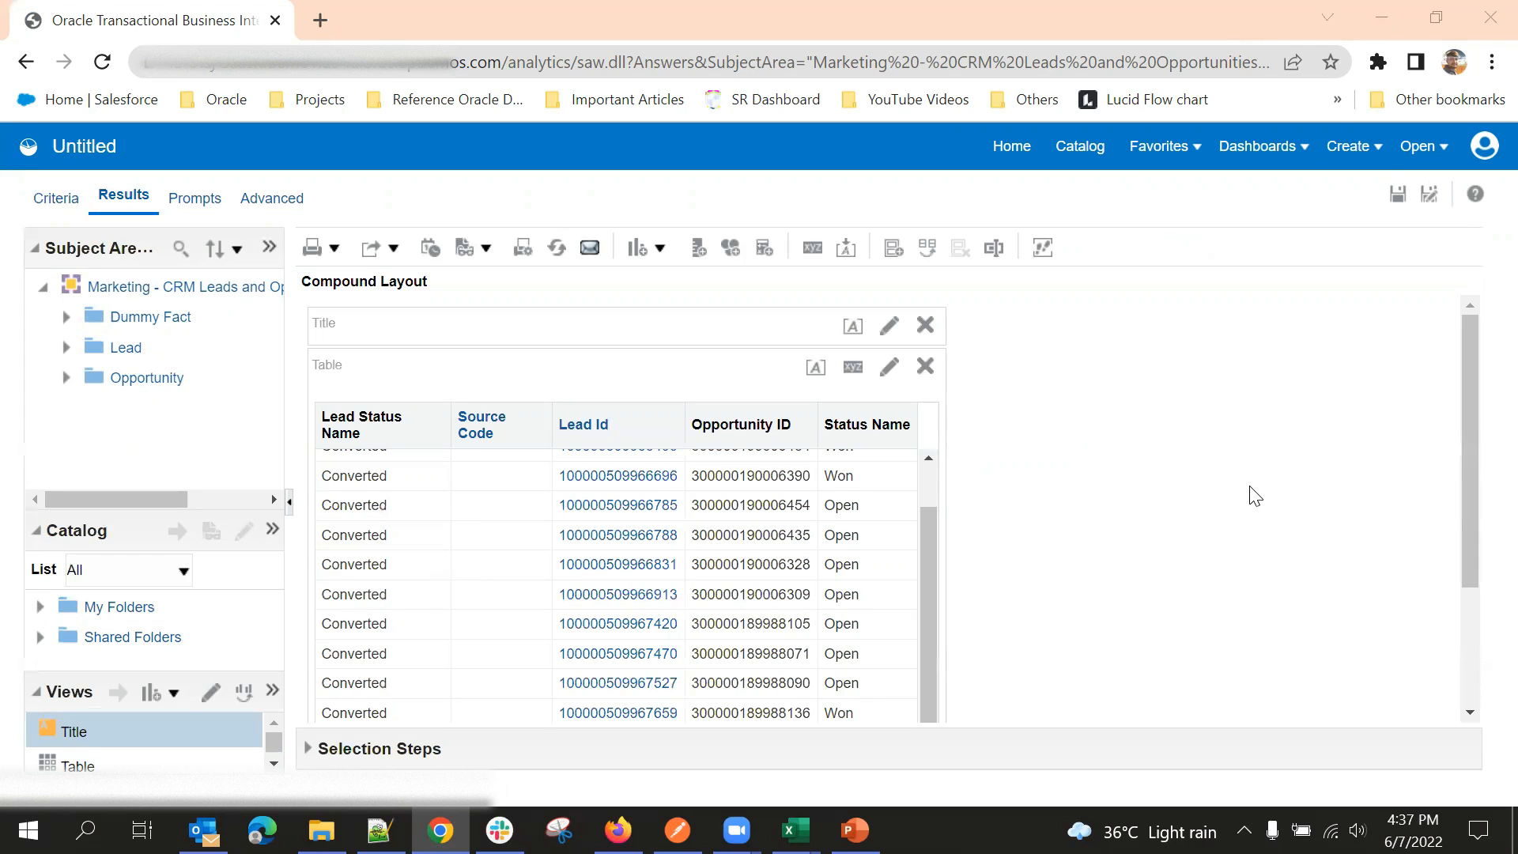
{"action": "scroll", "coordinate": [1106, 565], "scroll_direction": "down", "scroll_amount": 5}
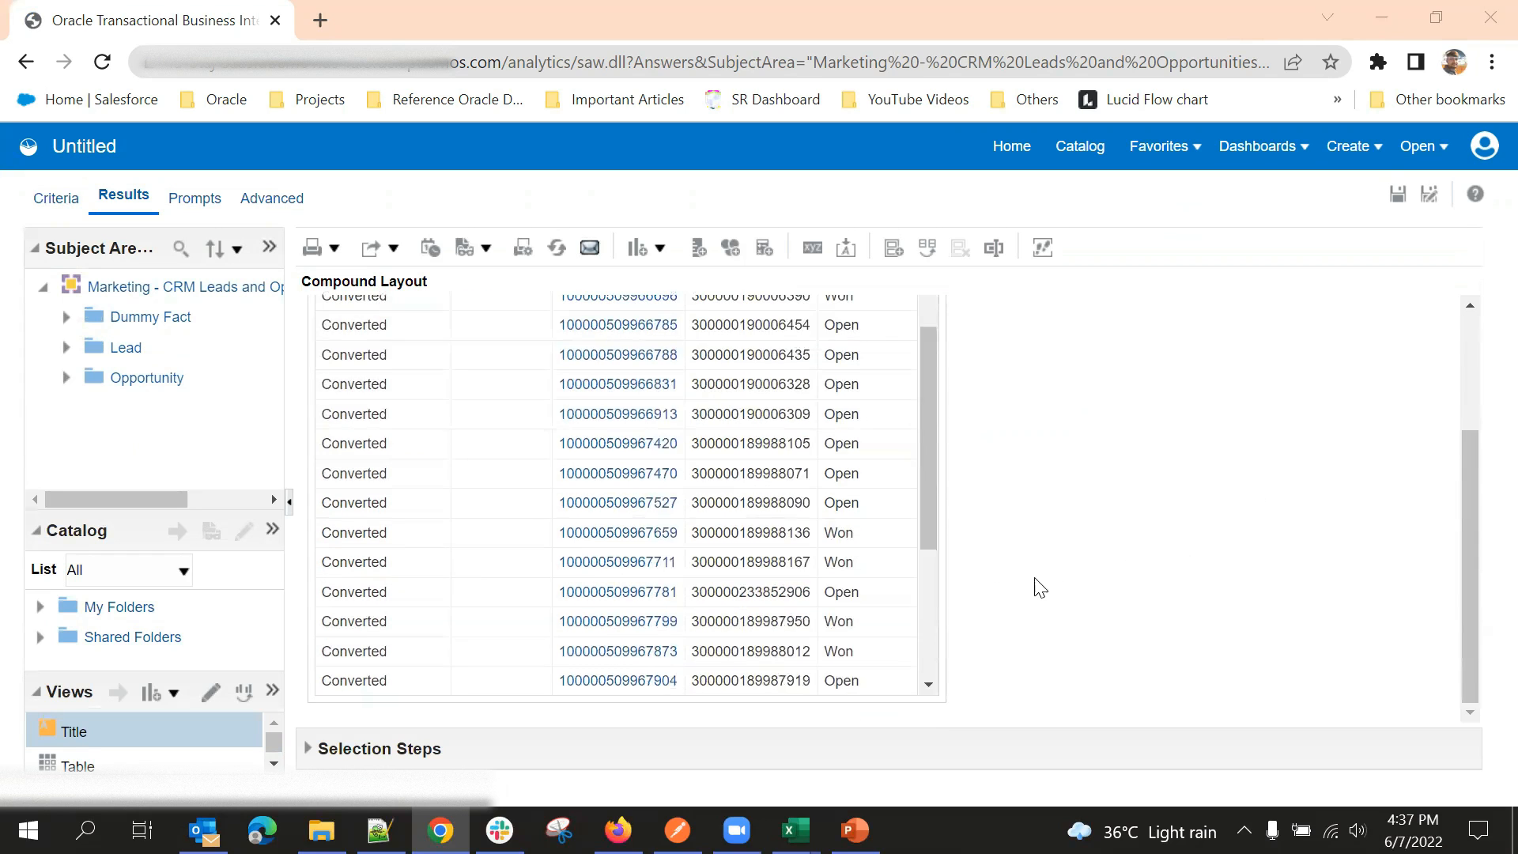
{"action": "scroll", "coordinate": [988, 562], "scroll_direction": "up", "scroll_amount": 5}
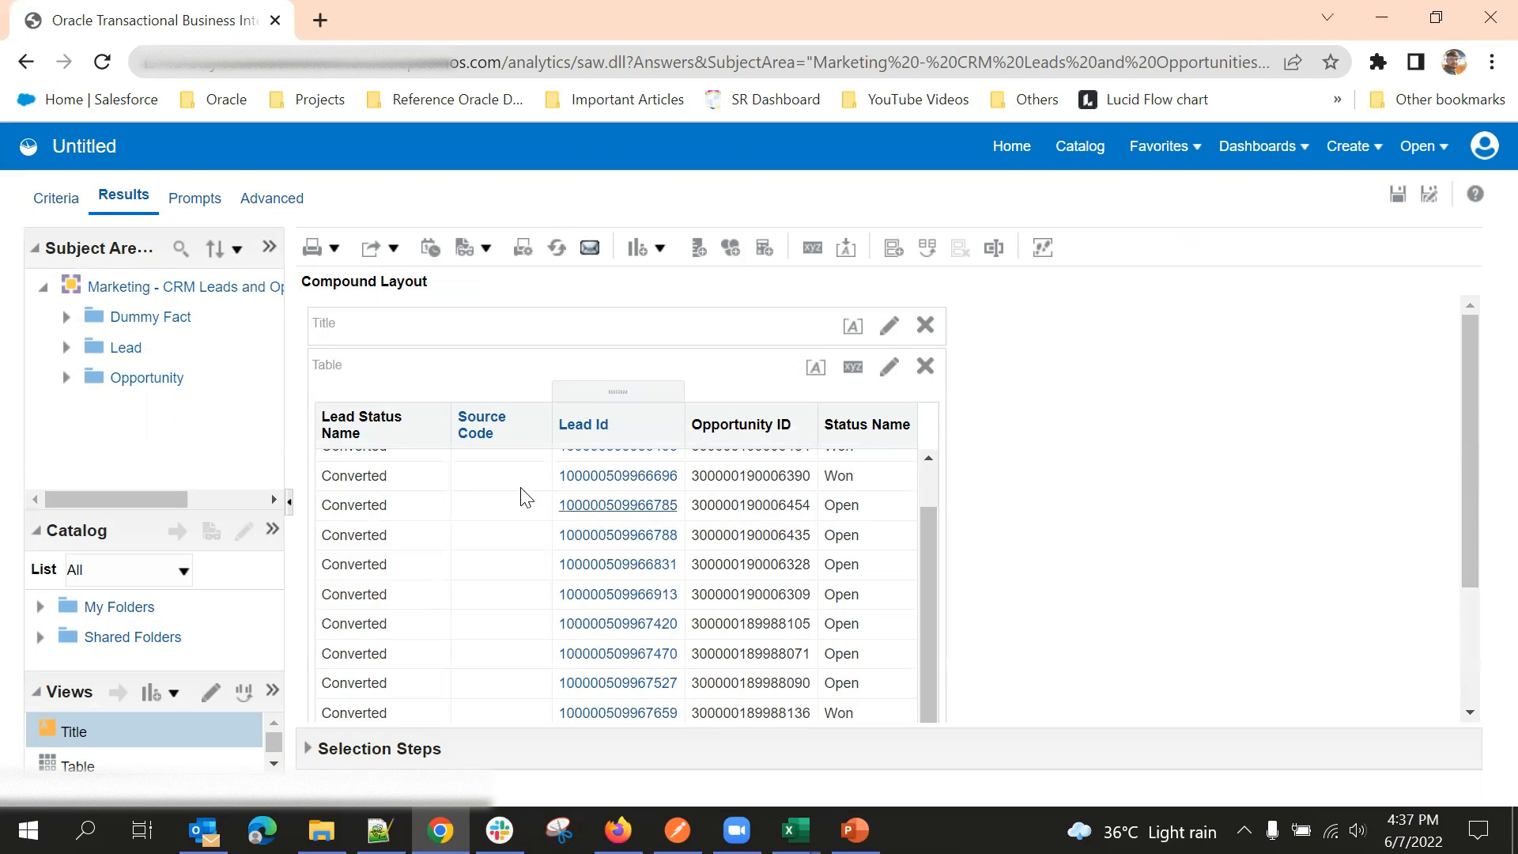
{"action": "scroll", "coordinate": [591, 542], "scroll_direction": "down", "scroll_amount": 2}
{"action": "scroll", "coordinate": [494, 423], "scroll_direction": "up", "scroll_amount": 1}
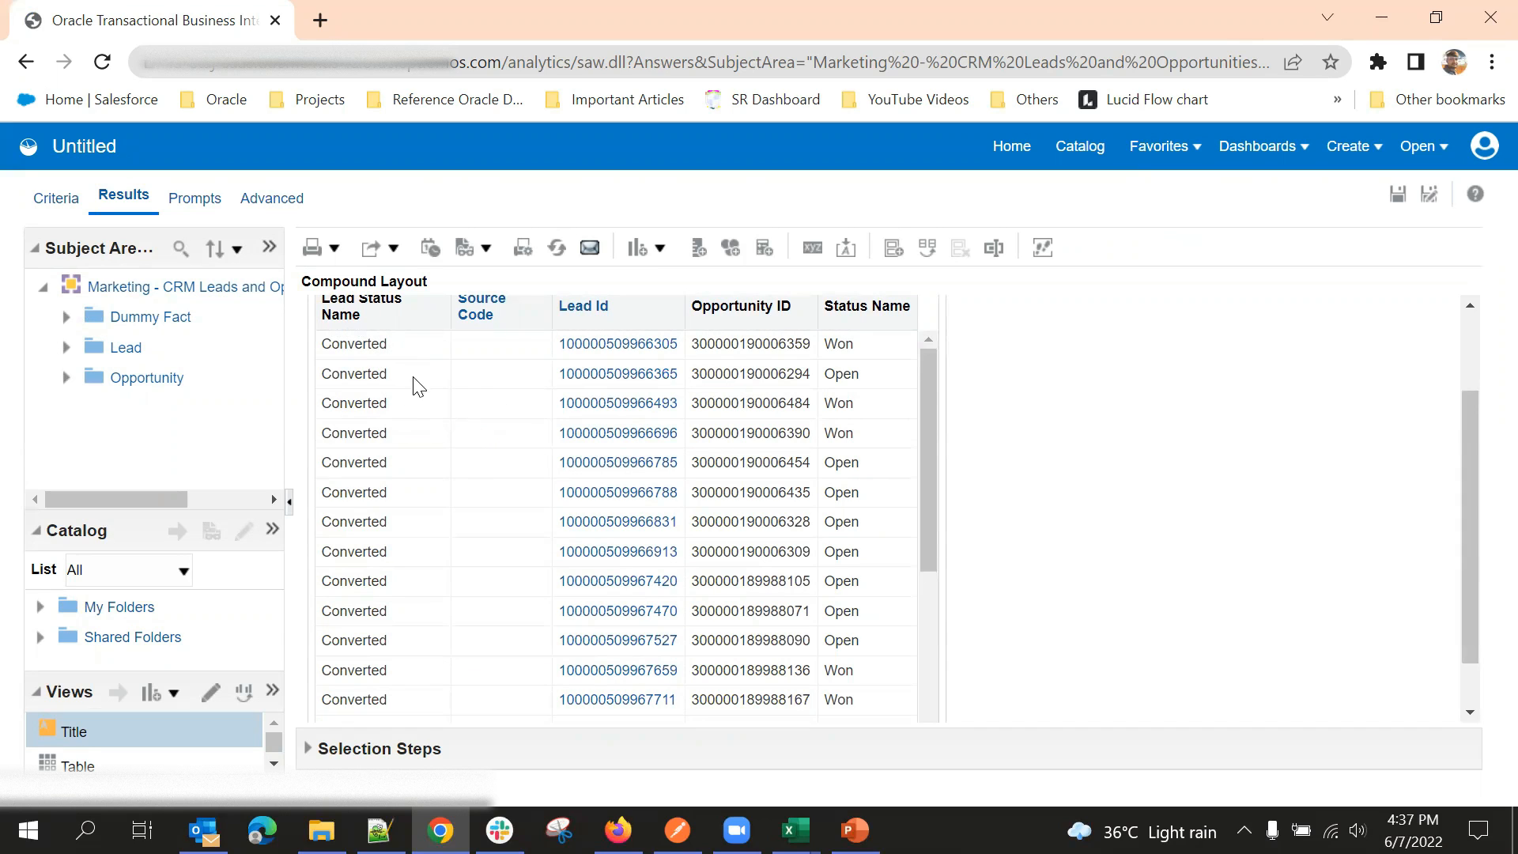
{"action": "scroll", "coordinate": [940, 477], "scroll_direction": "up", "scroll_amount": 2}
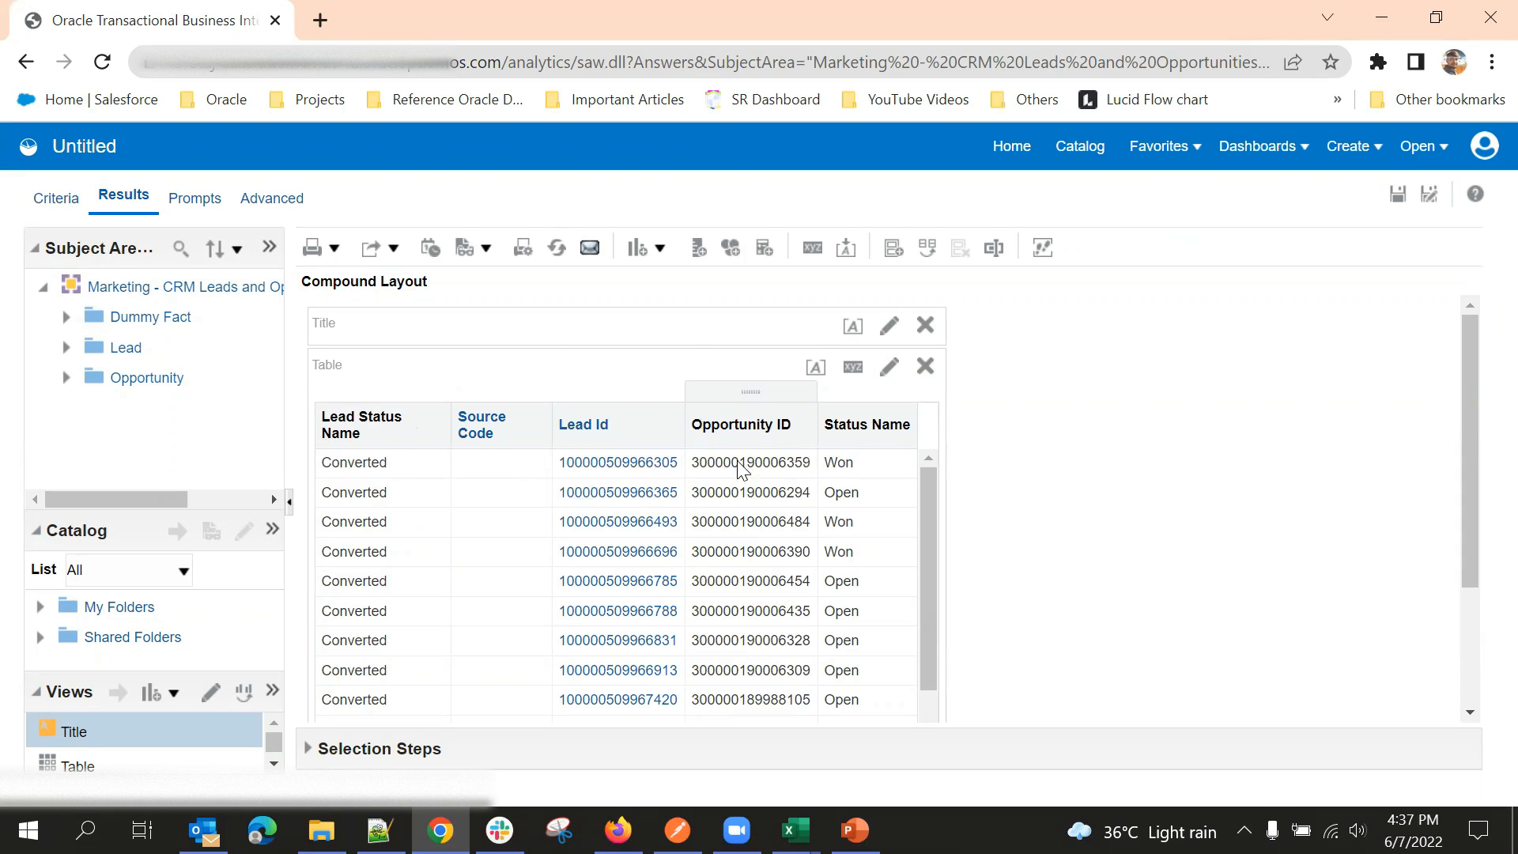
{"action": "scroll", "coordinate": [1026, 461], "scroll_direction": "down", "scroll_amount": 2}
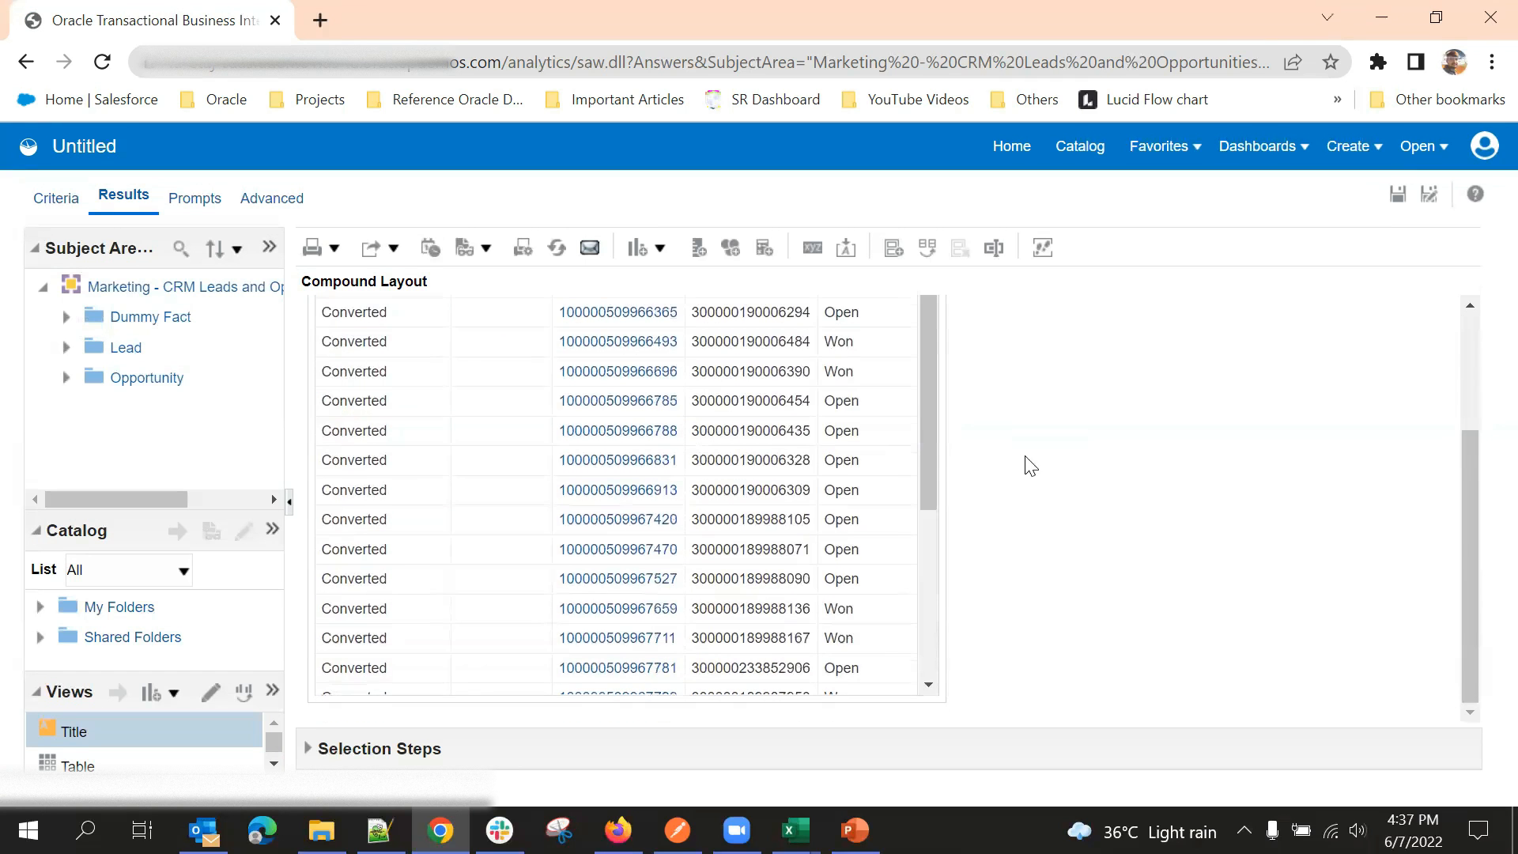
{"action": "left_click_drag", "start_coordinate": [935, 437], "coordinate": [920, 288]}
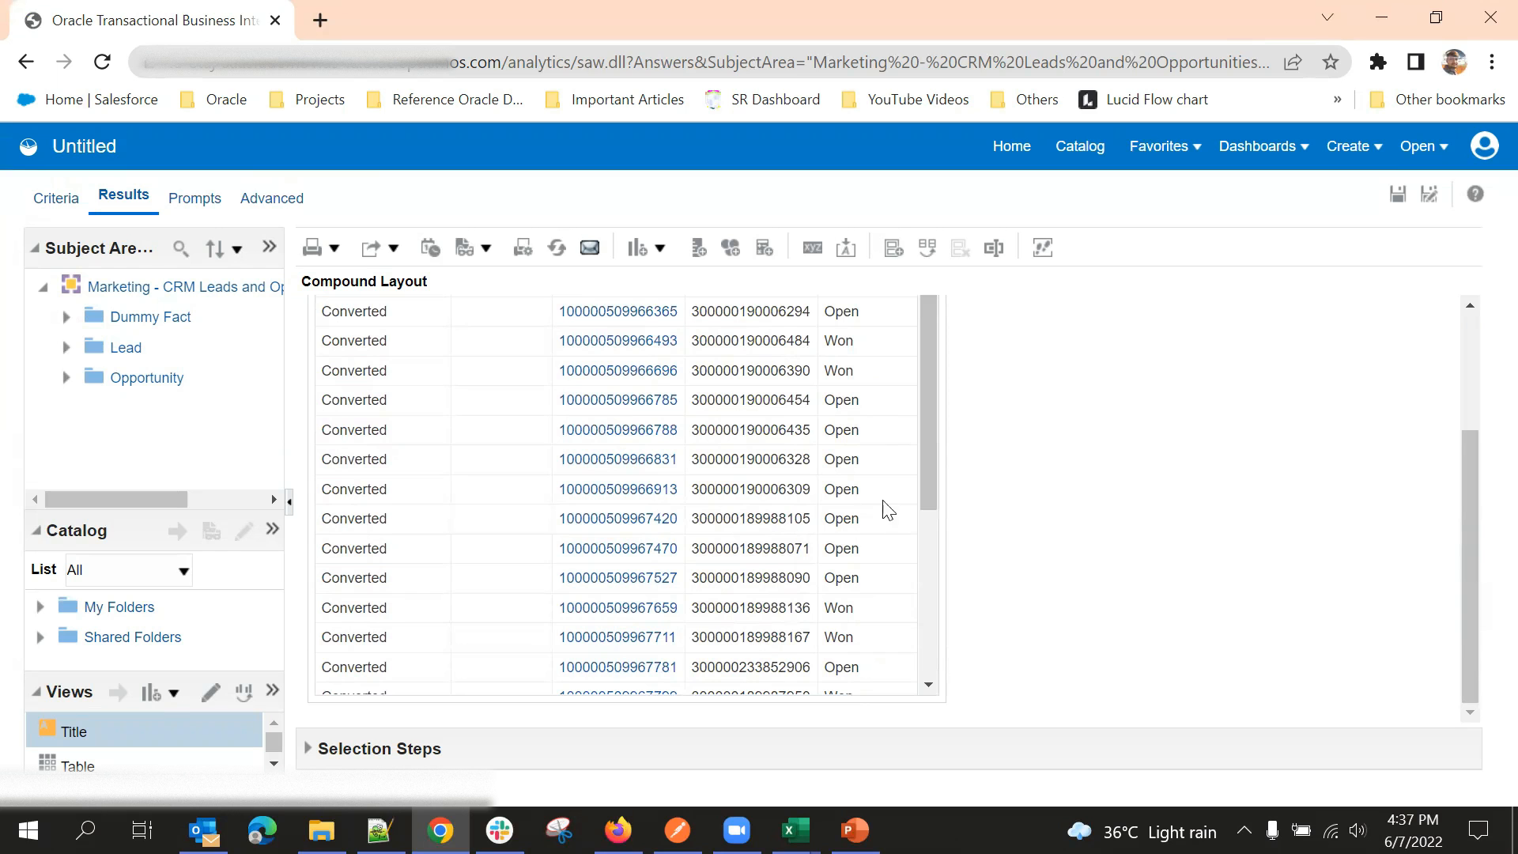
{"action": "scroll", "coordinate": [401, 489], "scroll_direction": "down", "scroll_amount": 3}
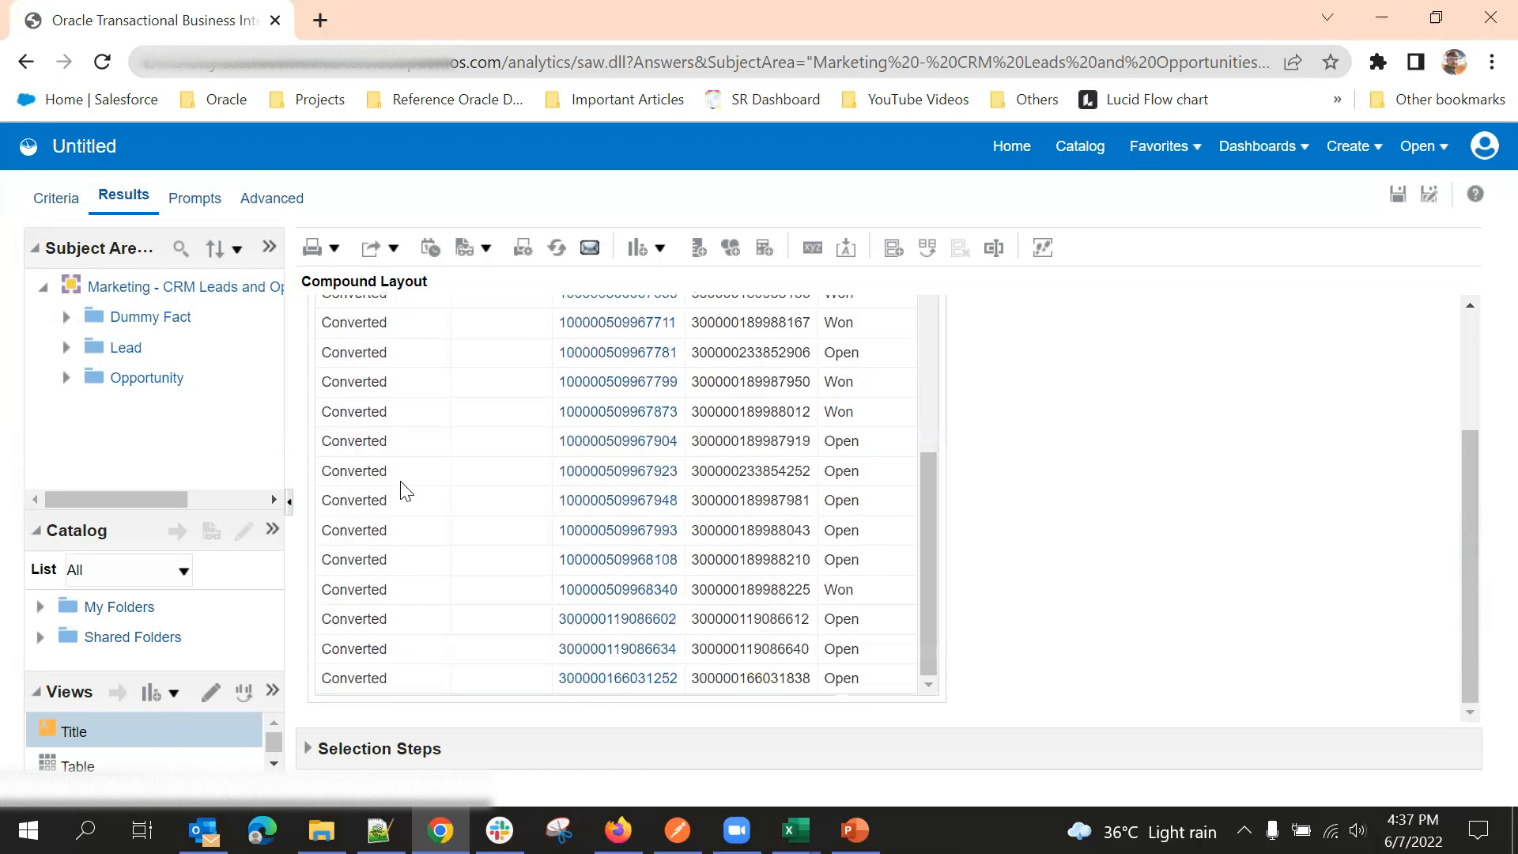
{"action": "scroll", "coordinate": [401, 490], "scroll_direction": "up", "scroll_amount": 2}
{"action": "scroll", "coordinate": [403, 490], "scroll_direction": "up", "scroll_amount": 2}
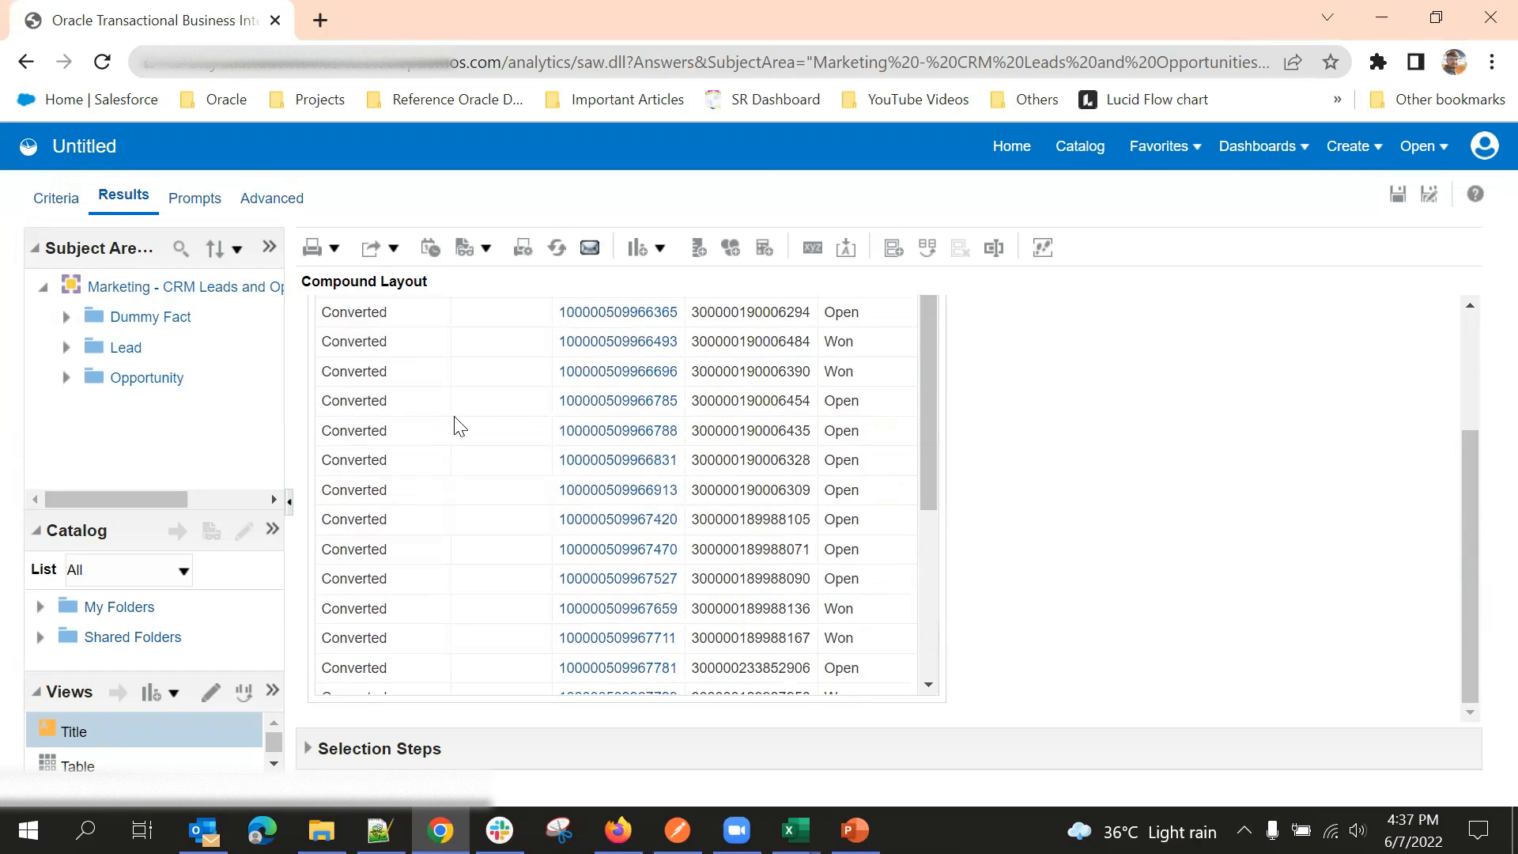
{"action": "scroll", "coordinate": [1010, 579], "scroll_direction": "up", "scroll_amount": 3}
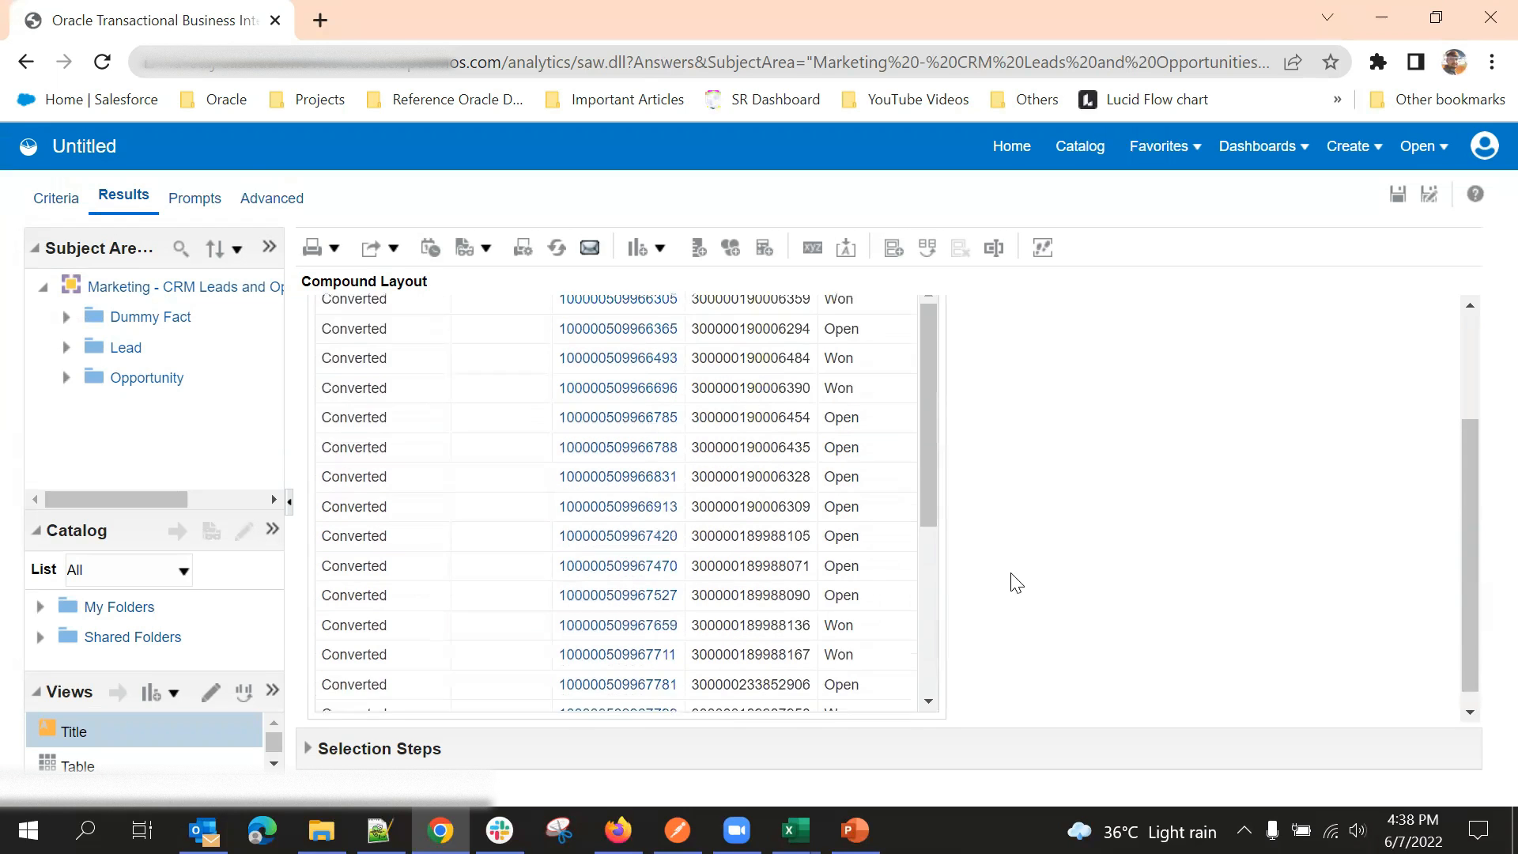
{"action": "scroll", "coordinate": [528, 487], "scroll_direction": "down", "scroll_amount": 3}
{"action": "scroll", "coordinate": [530, 498], "scroll_direction": "down", "scroll_amount": 1}
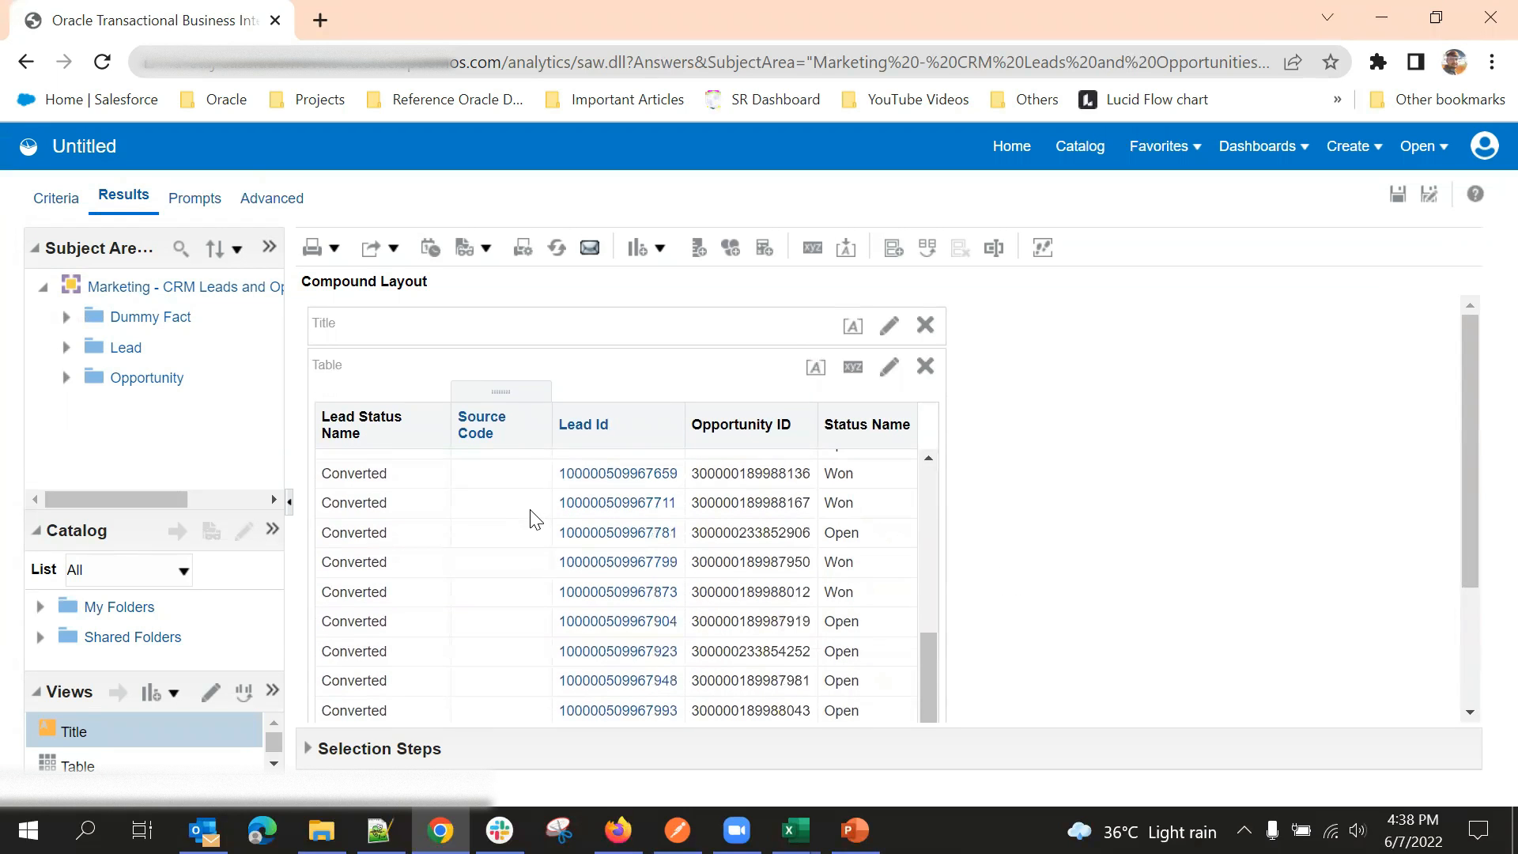
Step: Return to the analysis criteria and try to create a filter on the Source Code column from its list of values
{"action": "left_click", "coordinate": [56, 197]}
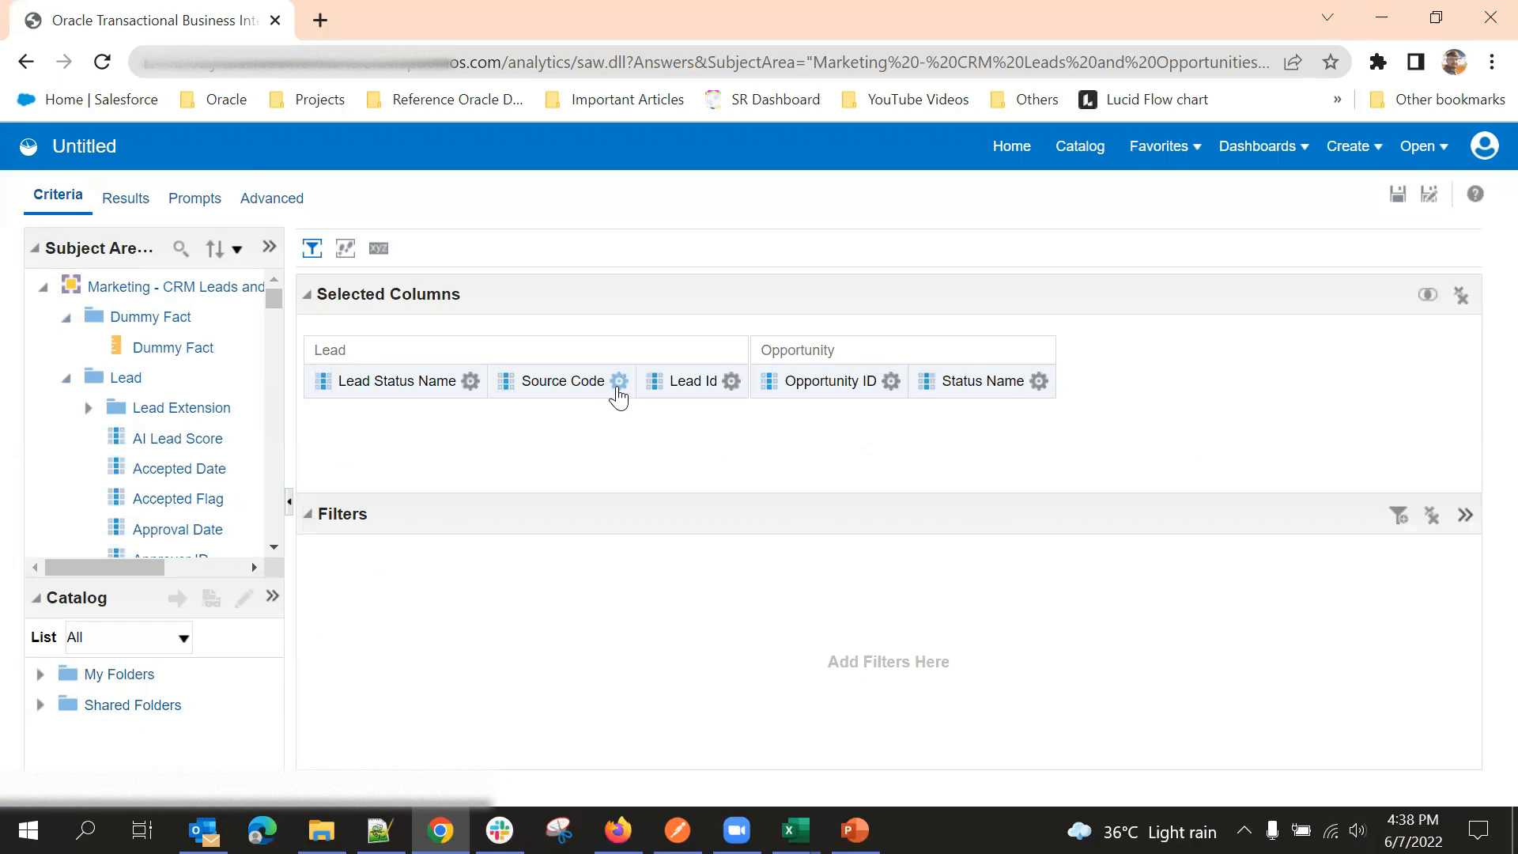
{"action": "left_click", "coordinate": [619, 381]}
{"action": "left_click", "coordinate": [754, 525]}
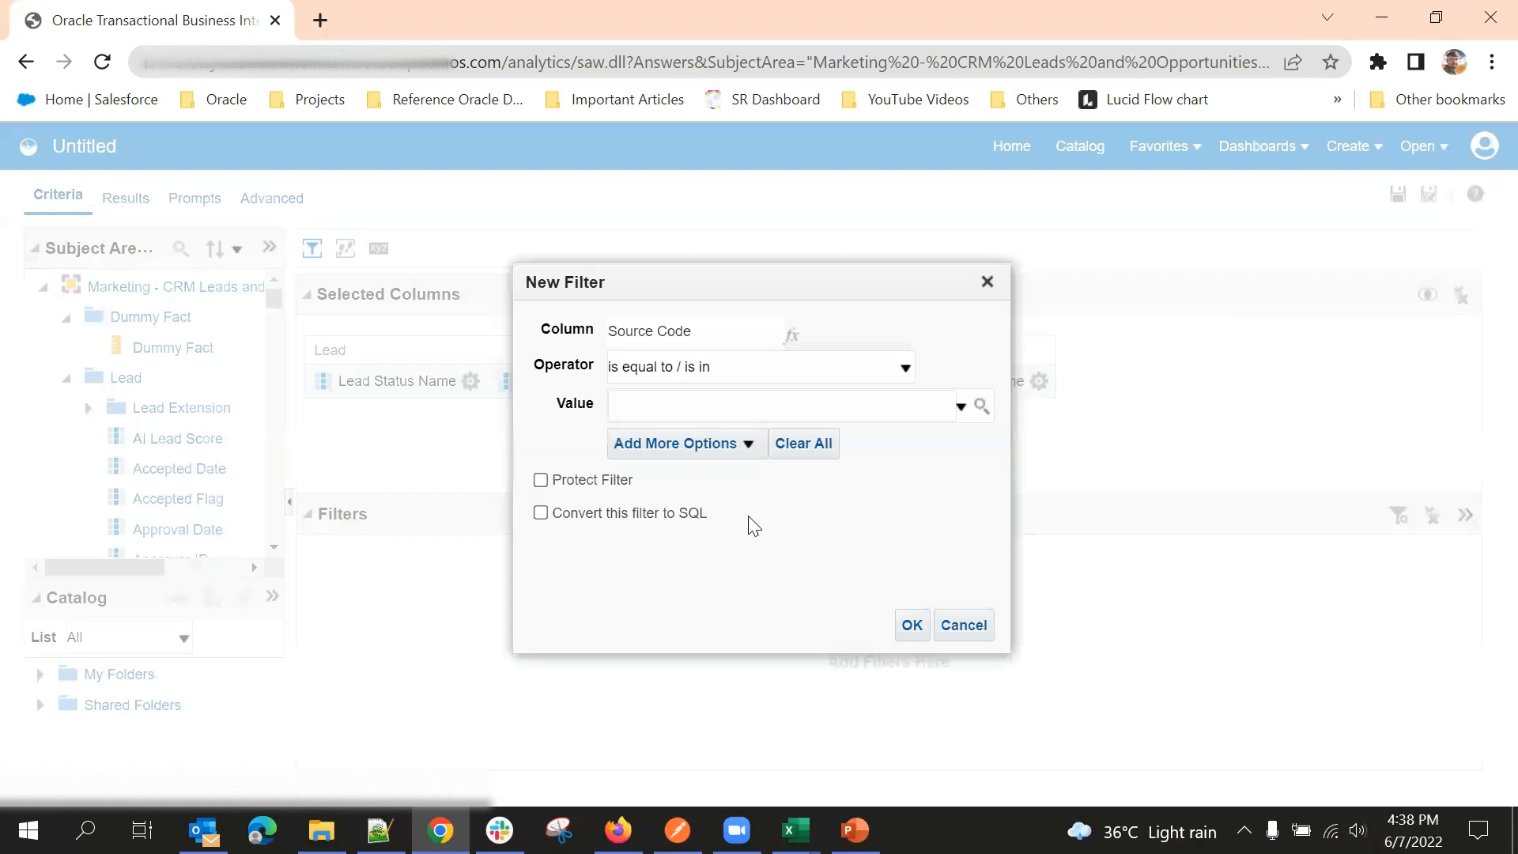
{"action": "left_click", "coordinate": [960, 407]}
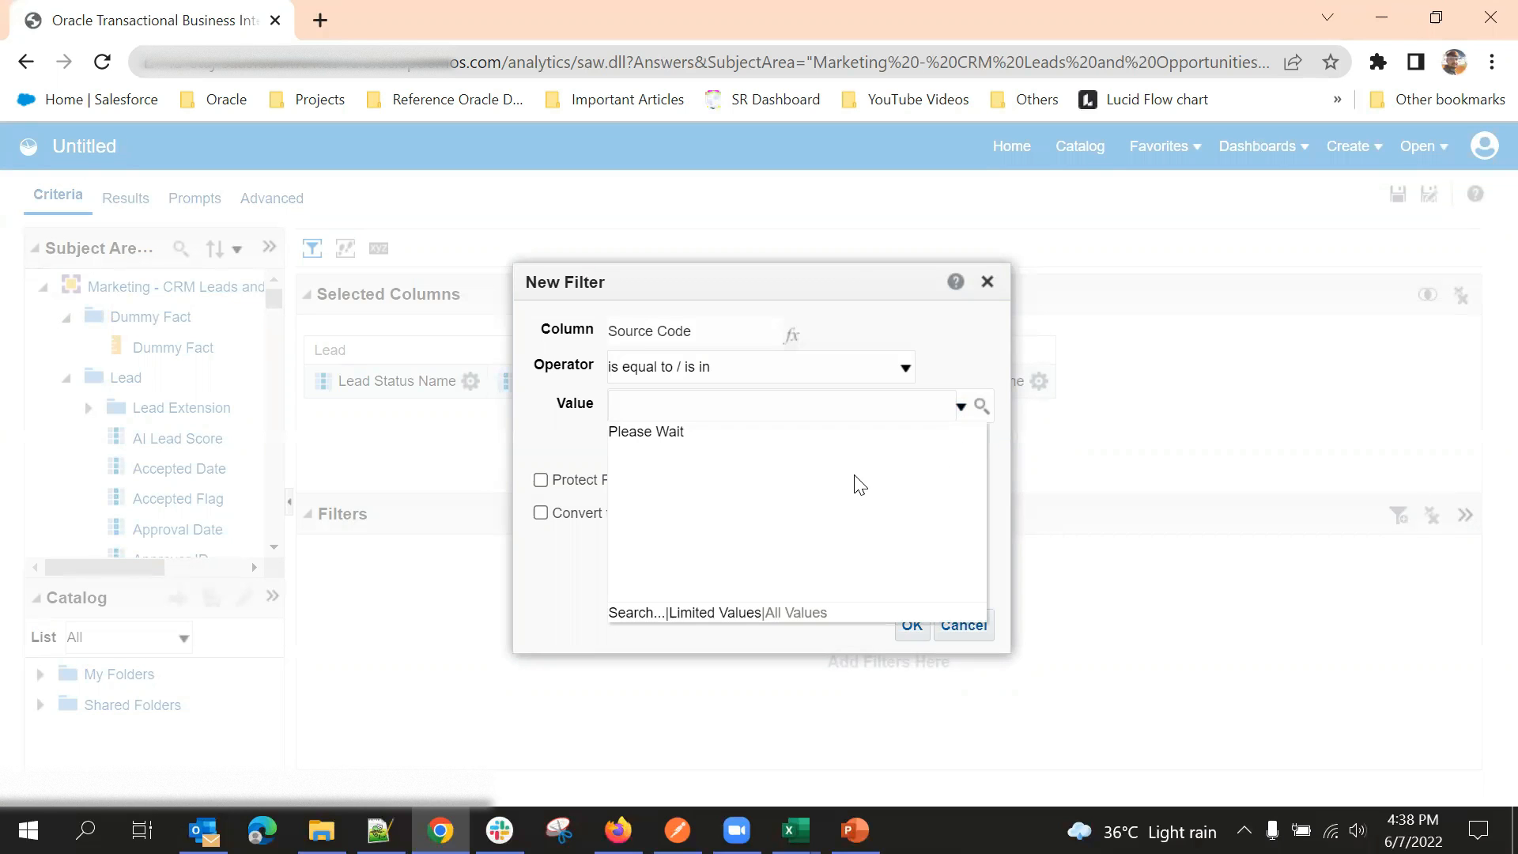
{"action": "left_click", "coordinate": [941, 625]}
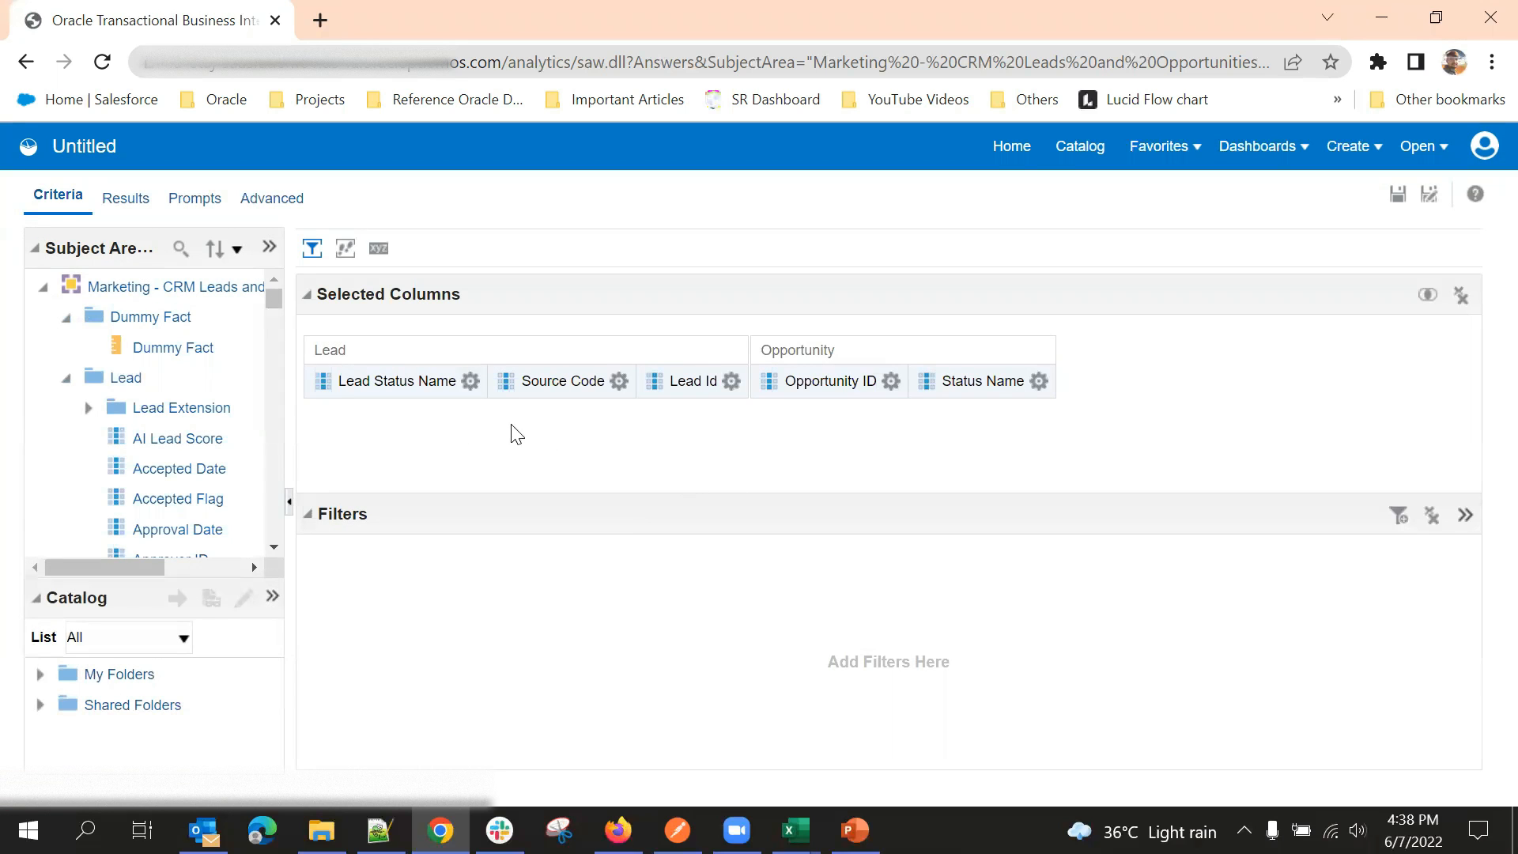
Step: Find the Origin column in the Lead folder and add it after Lead Id in the selected columns
{"action": "scroll", "coordinate": [182, 437], "scroll_direction": "down", "scroll_amount": 8}
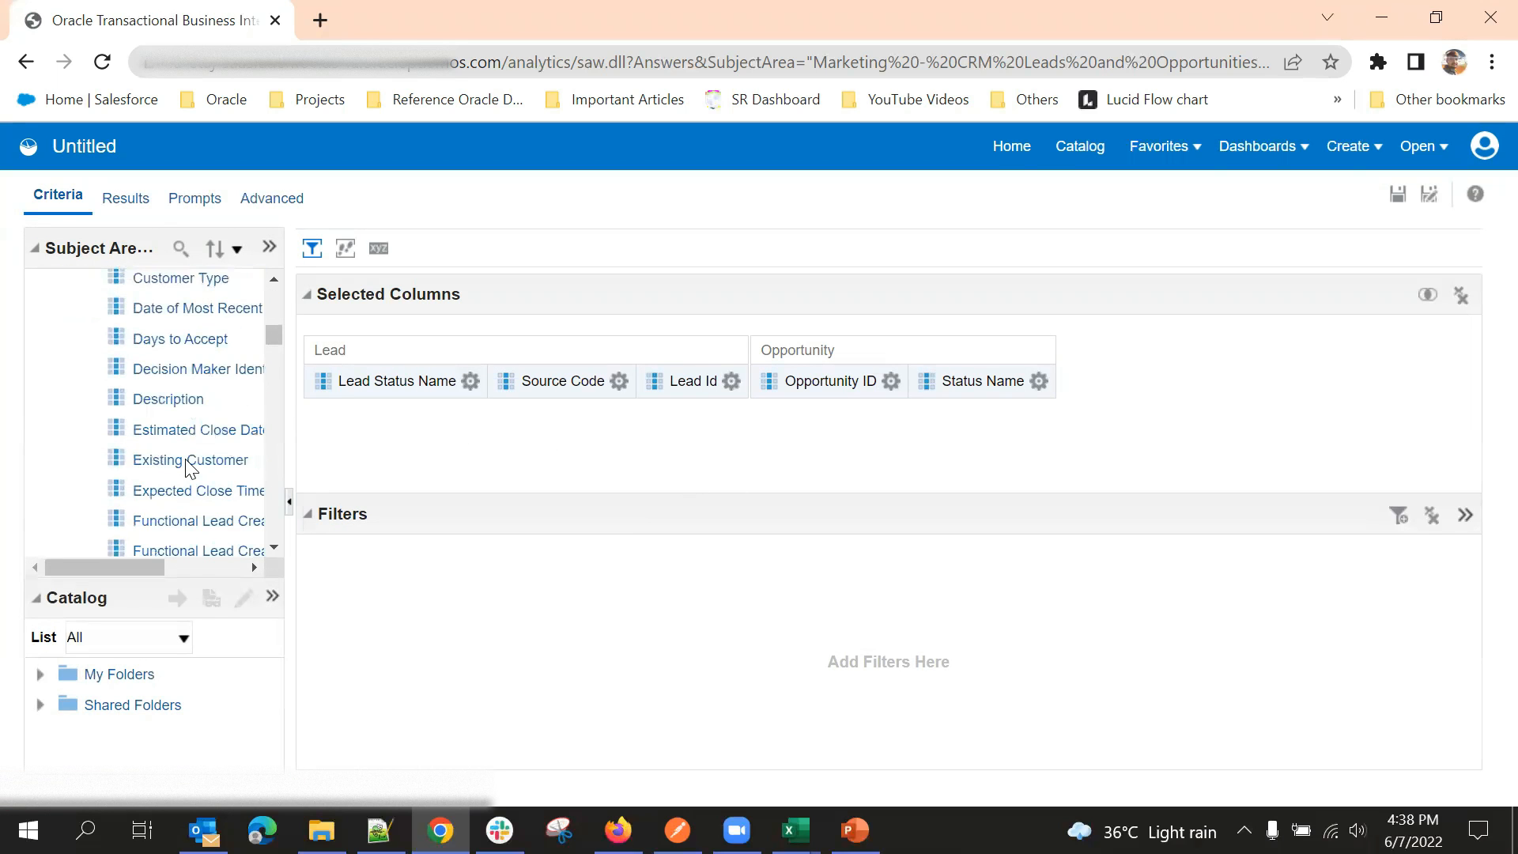
{"action": "scroll", "coordinate": [186, 463], "scroll_direction": "up", "scroll_amount": 10}
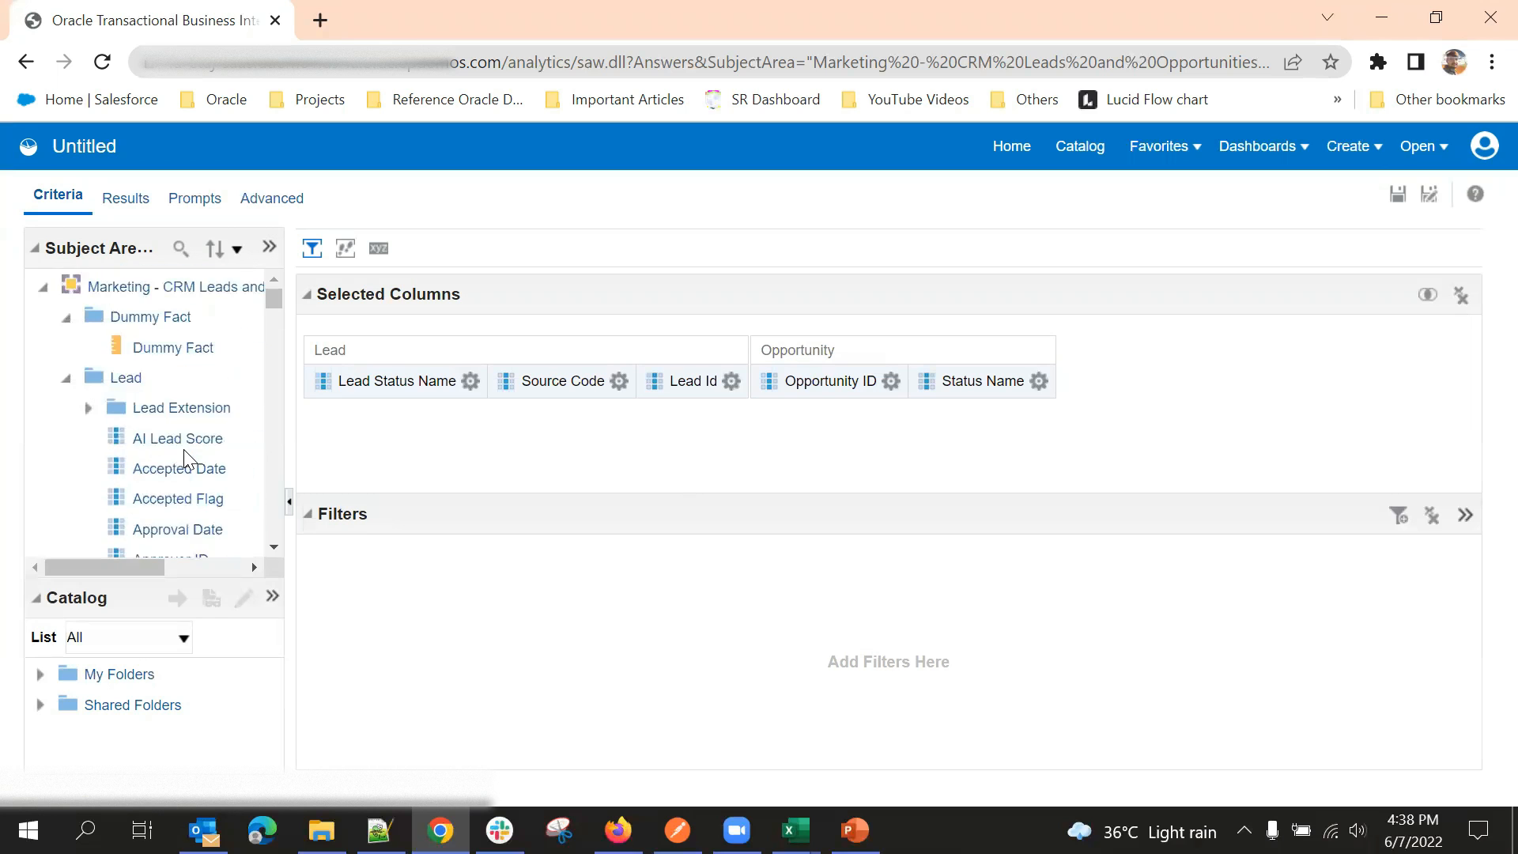
{"action": "scroll", "coordinate": [182, 443], "scroll_direction": "down", "scroll_amount": 4}
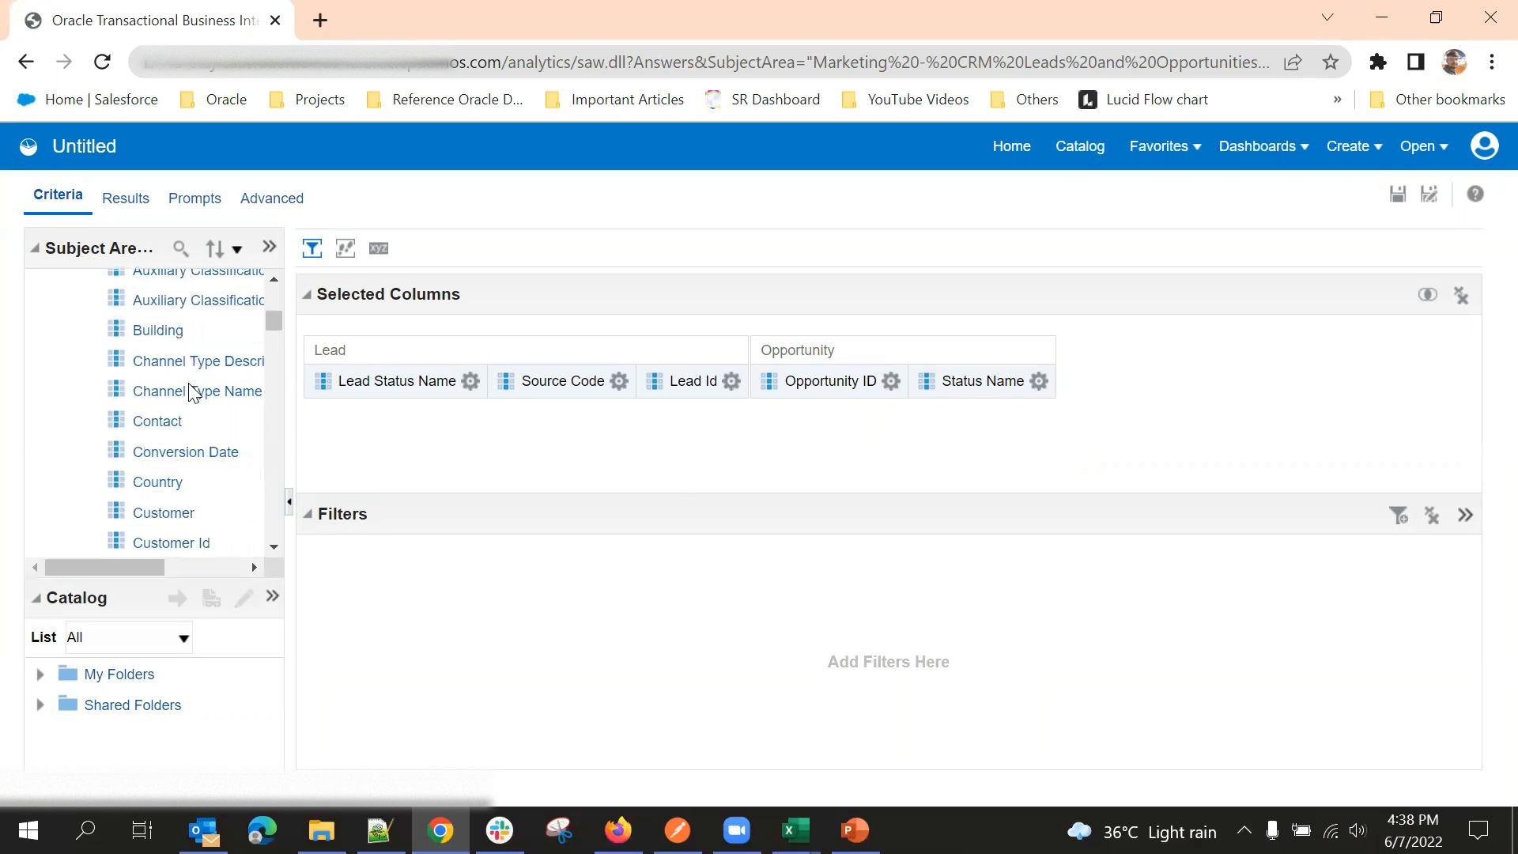
{"action": "scroll", "coordinate": [196, 419], "scroll_direction": "down", "scroll_amount": 5}
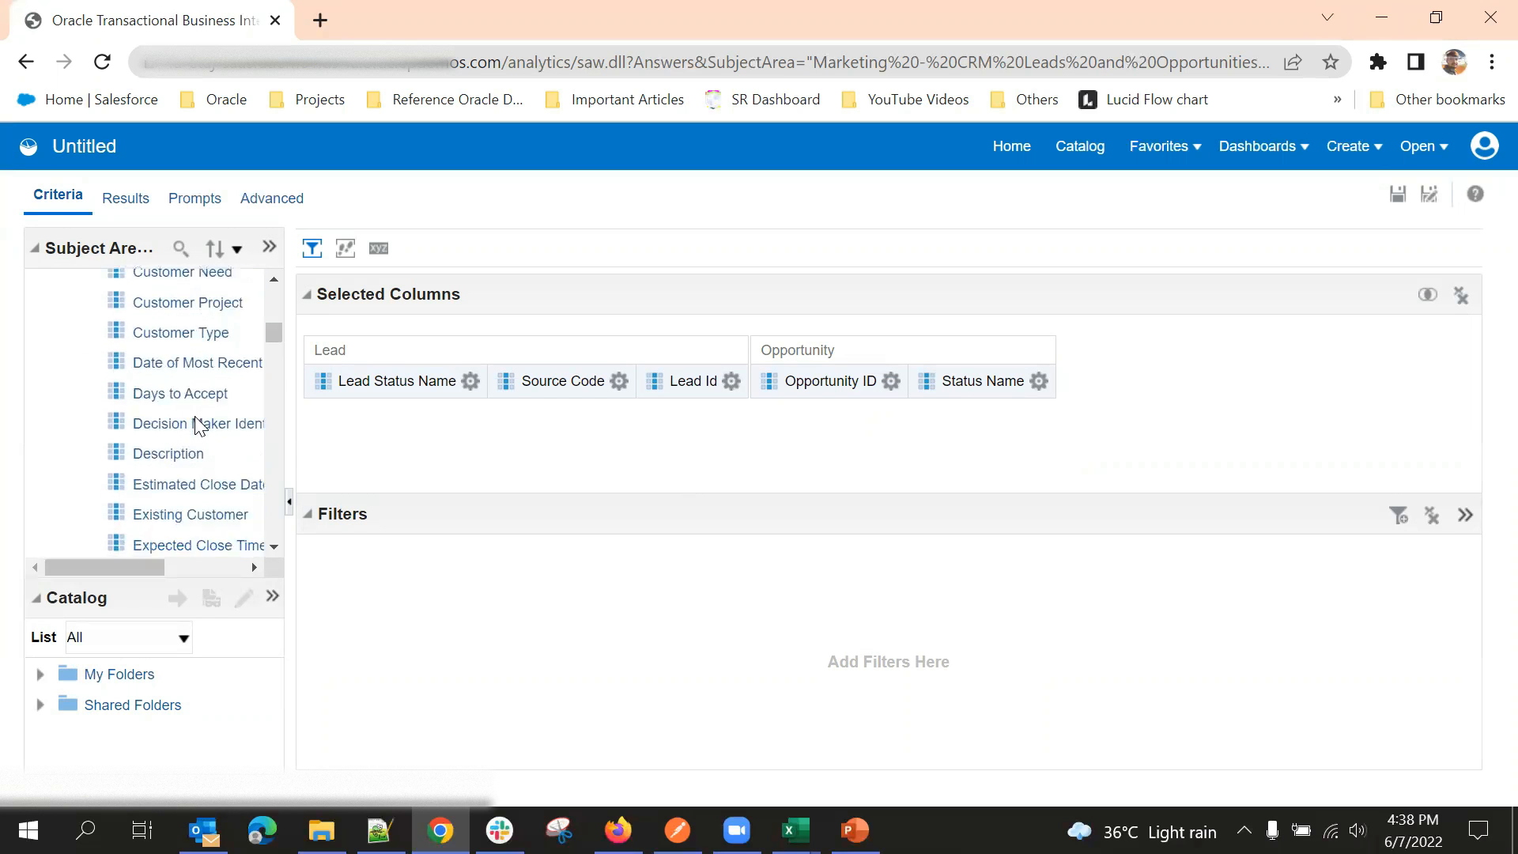
{"action": "scroll", "coordinate": [197, 427], "scroll_direction": "down", "scroll_amount": 3}
{"action": "scroll", "coordinate": [198, 424], "scroll_direction": "down", "scroll_amount": 10}
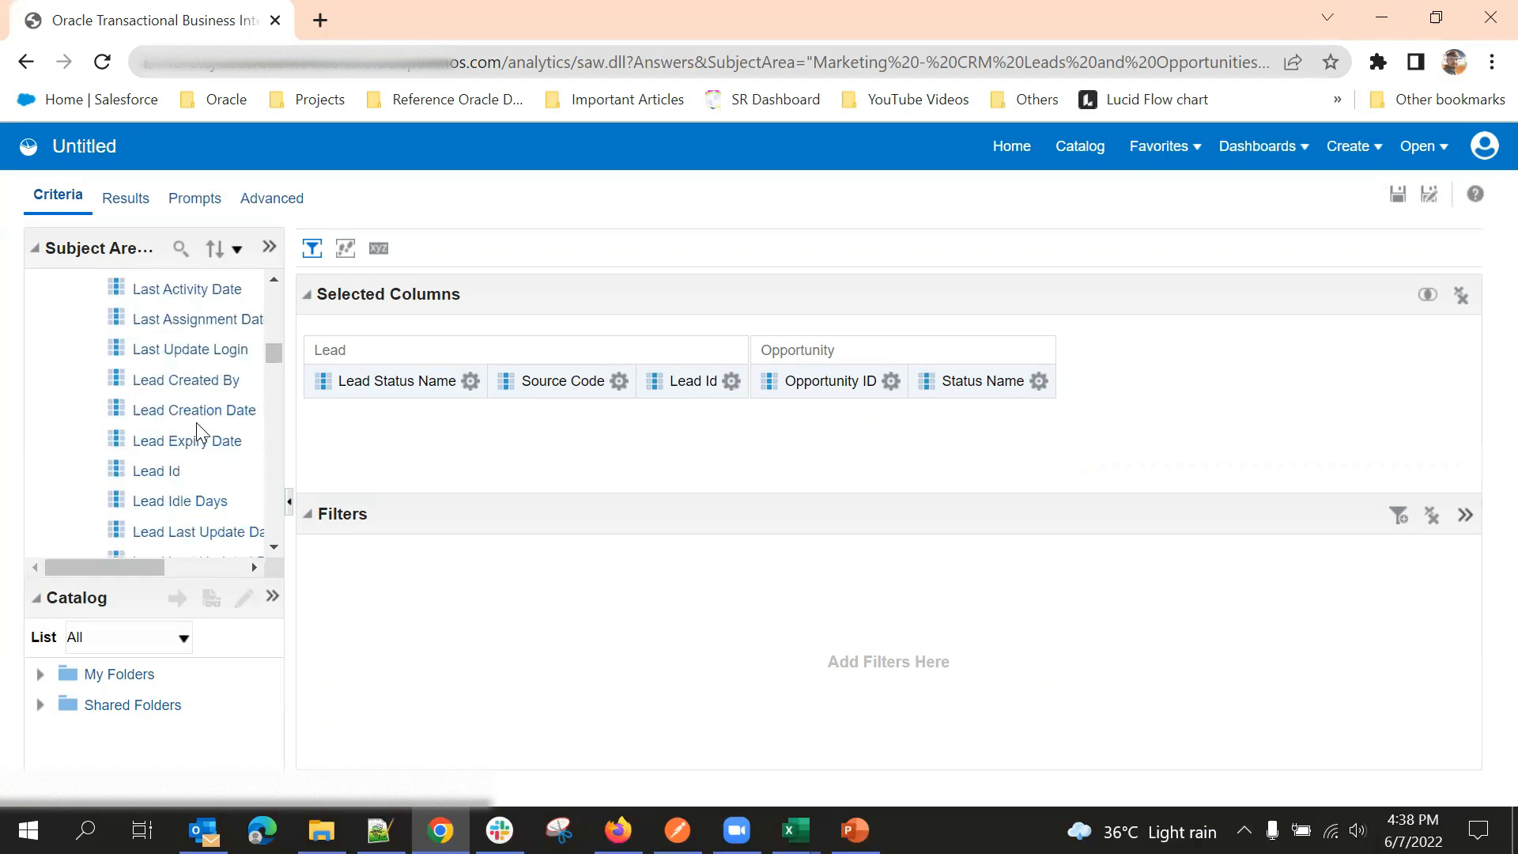
{"action": "scroll", "coordinate": [199, 419], "scroll_direction": "down", "scroll_amount": 3}
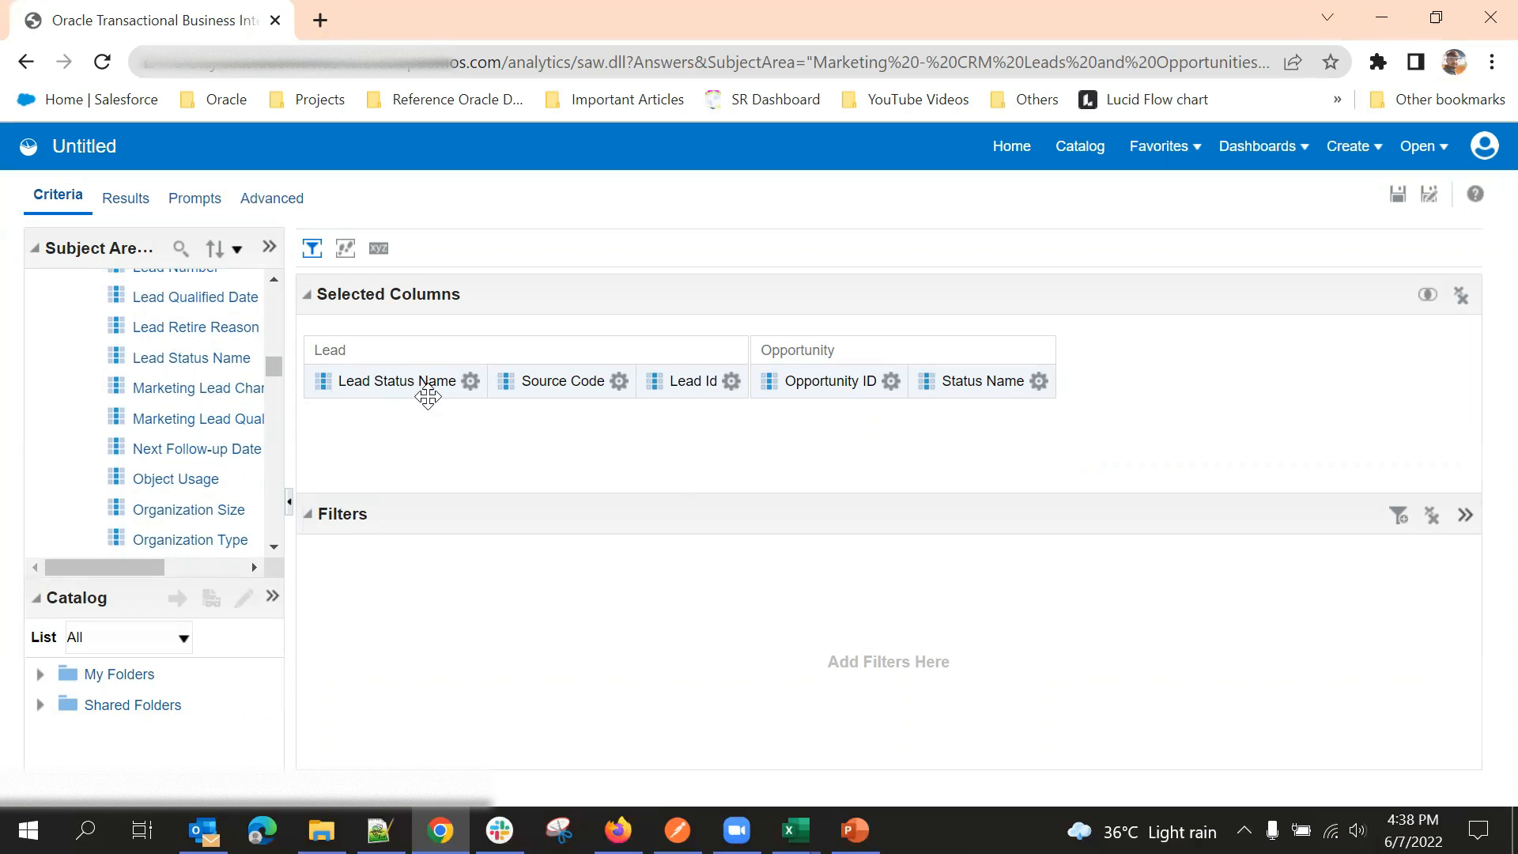
{"action": "scroll", "coordinate": [218, 417], "scroll_direction": "down", "scroll_amount": 2}
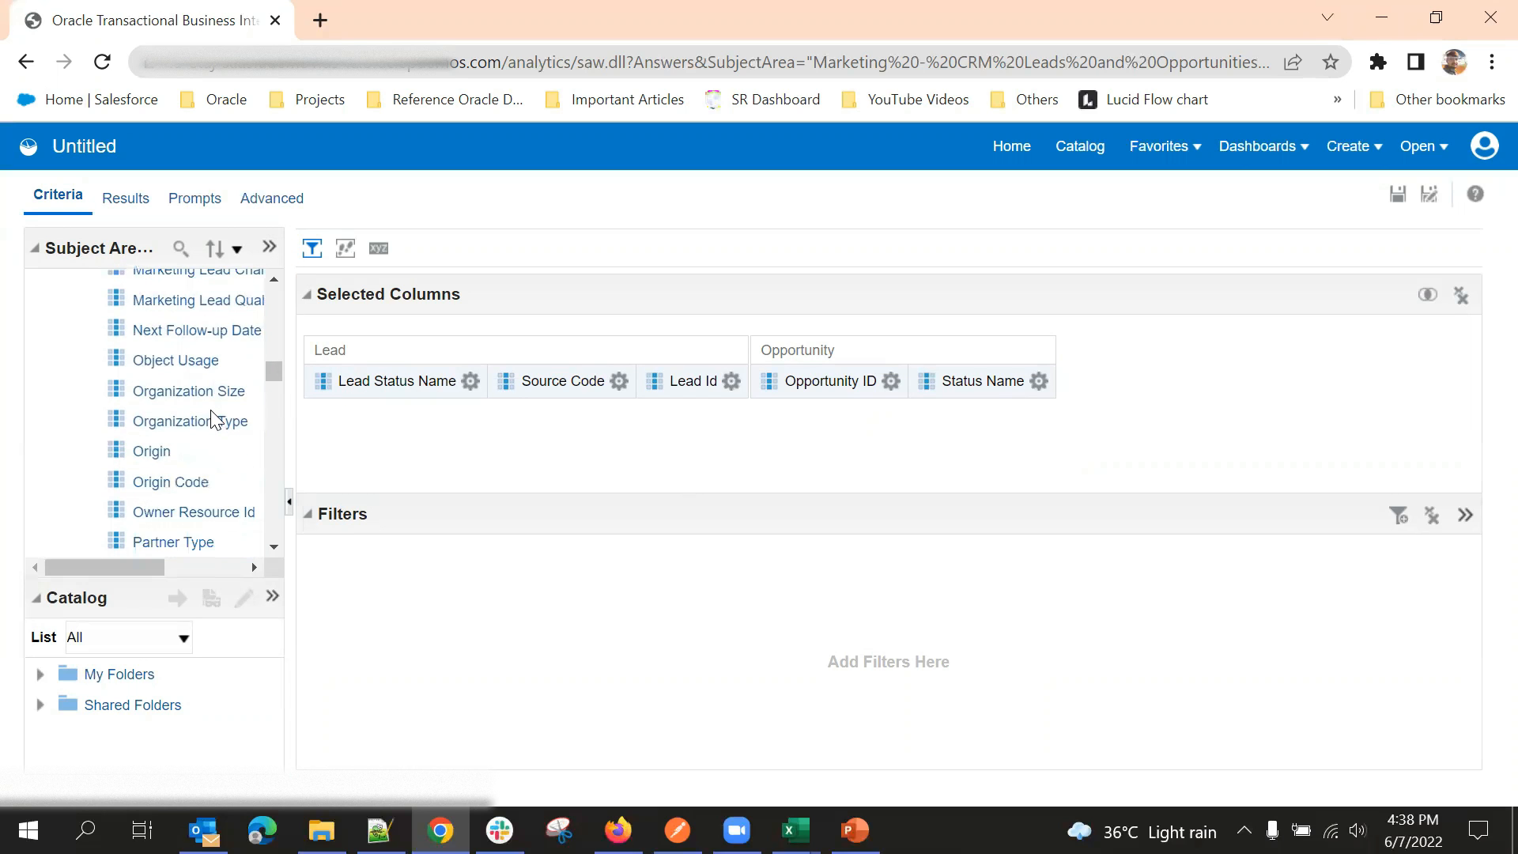
{"action": "scroll", "coordinate": [212, 432], "scroll_direction": "down", "scroll_amount": 2}
{"action": "left_click", "coordinate": [153, 333]}
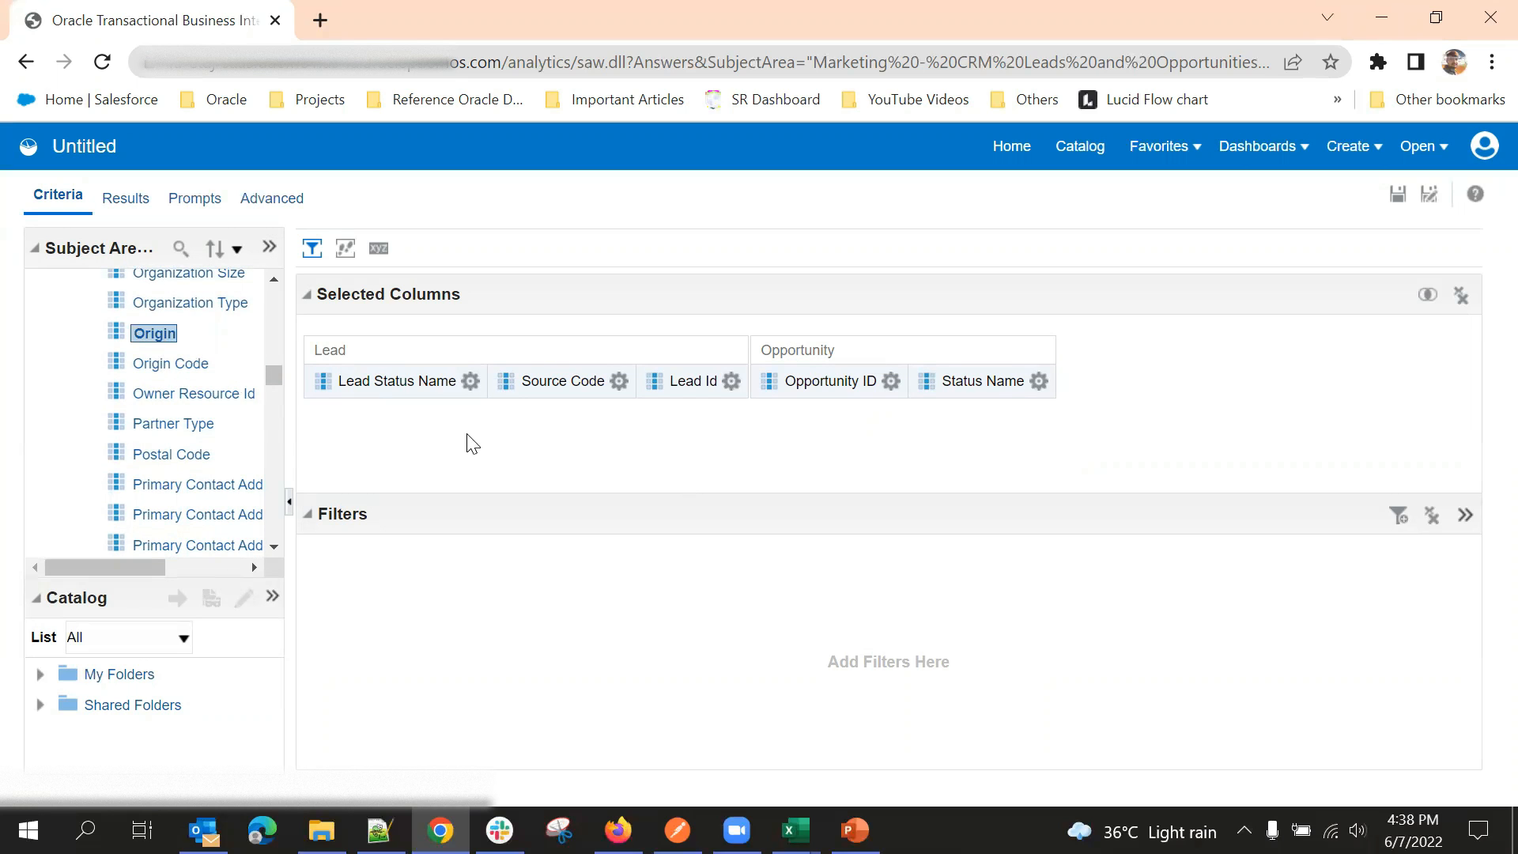
Step: Try to create a filter on the Lead folder's Origin column from its list of values
{"action": "left_click", "coordinate": [835, 381]}
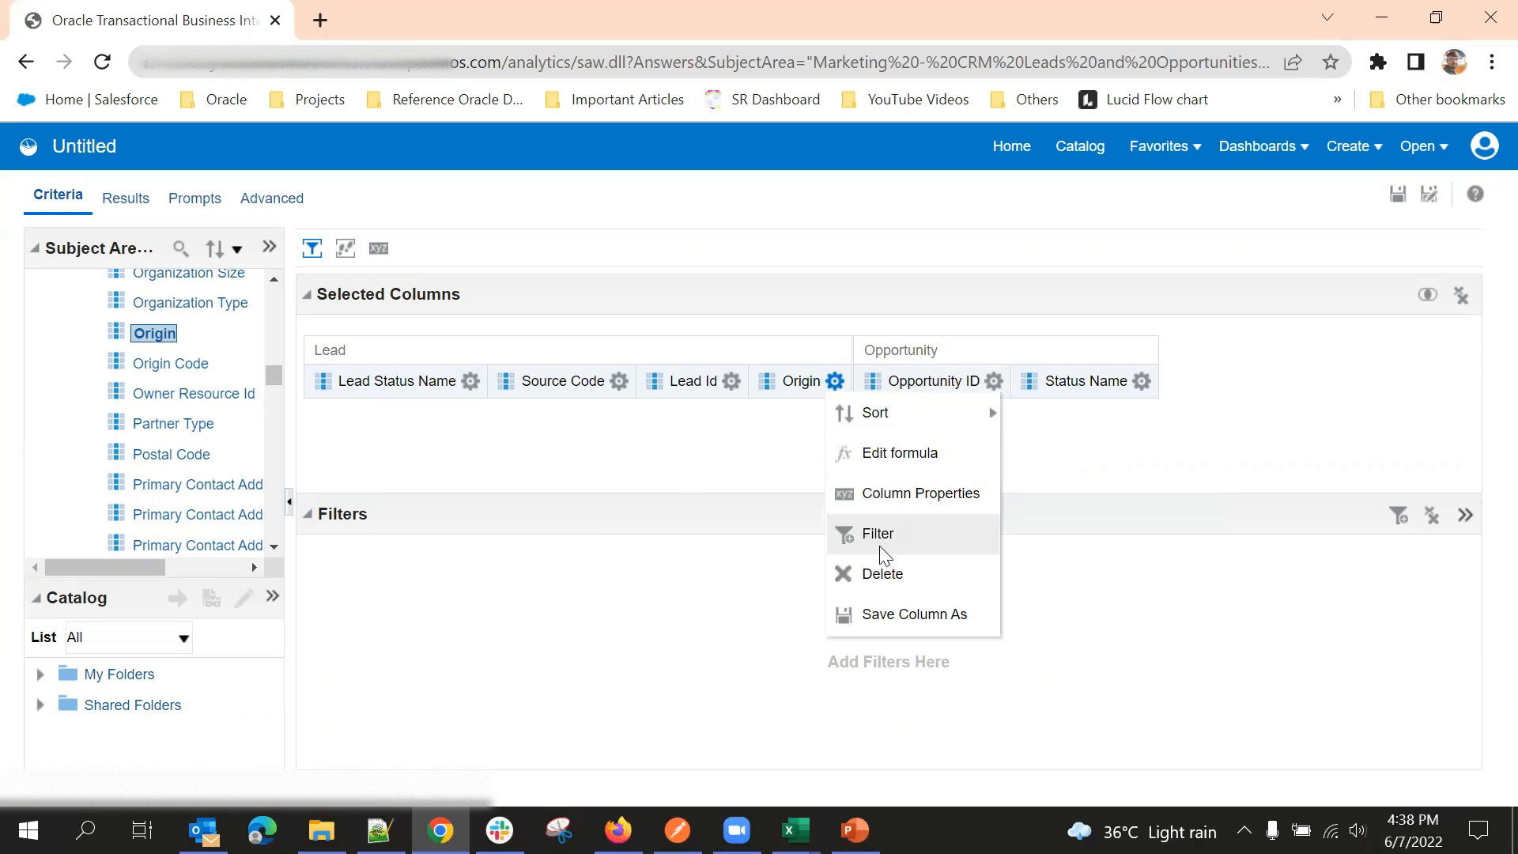
{"action": "left_click", "coordinate": [880, 534]}
{"action": "left_click", "coordinate": [952, 406]}
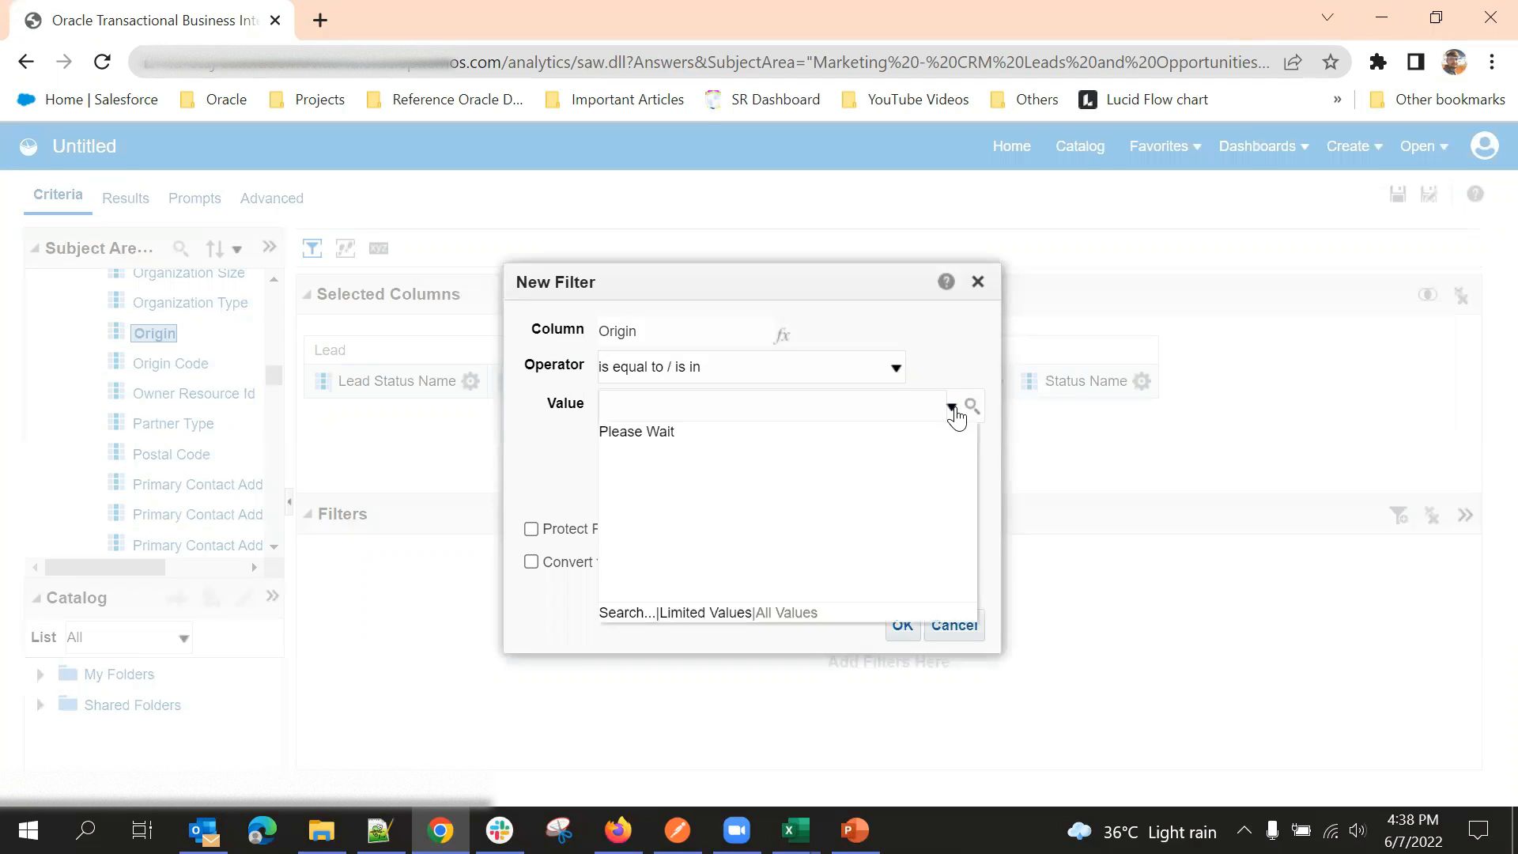
{"action": "left_click", "coordinate": [555, 460]}
{"action": "left_click", "coordinate": [956, 625]}
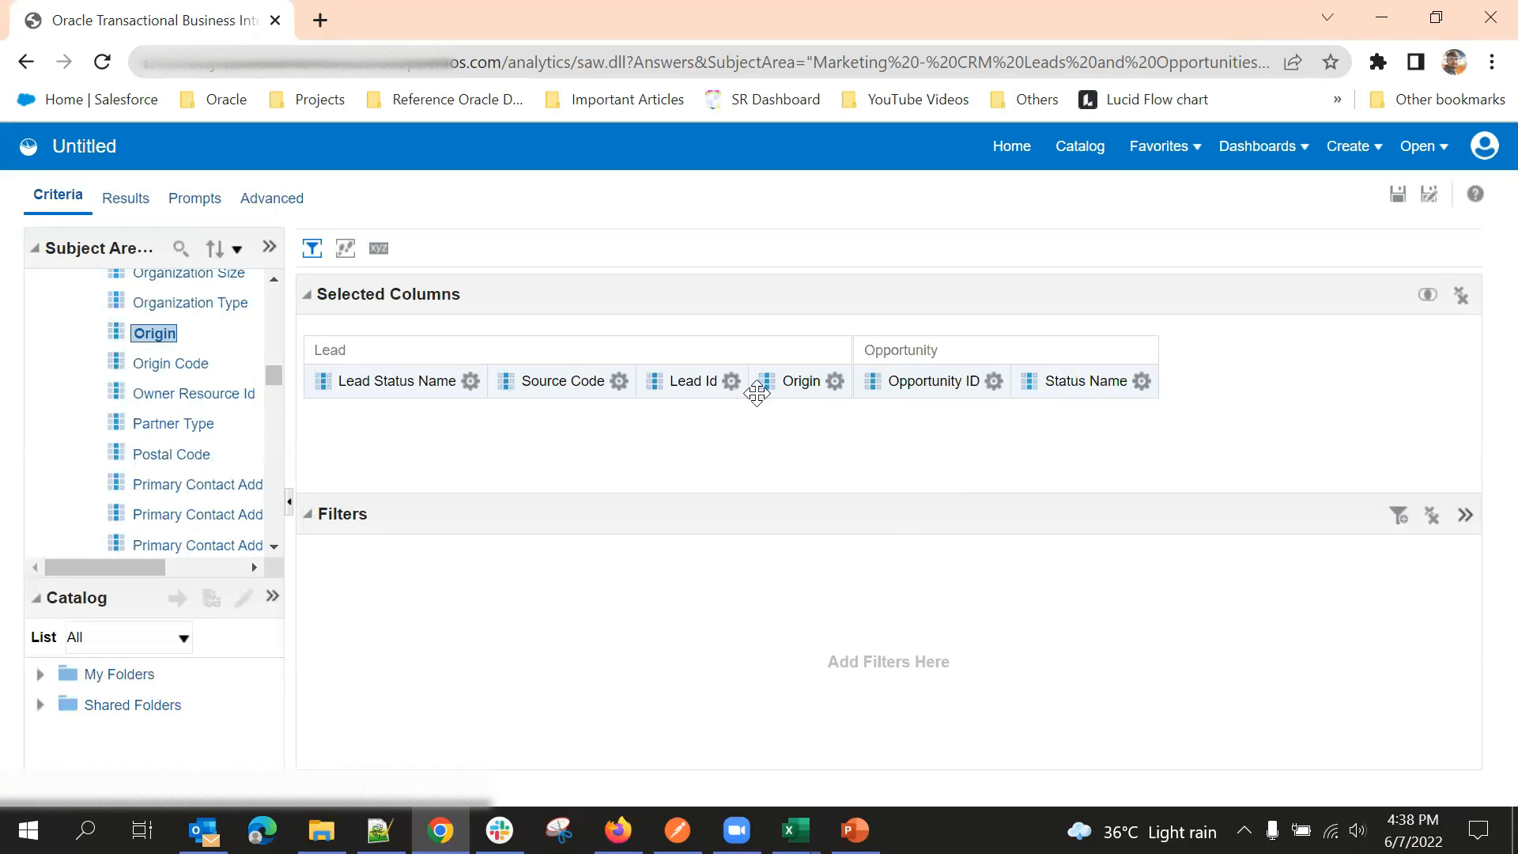
Step: Delete the Source Code column from the selected columns of the analysis
{"action": "left_click", "coordinate": [619, 380]}
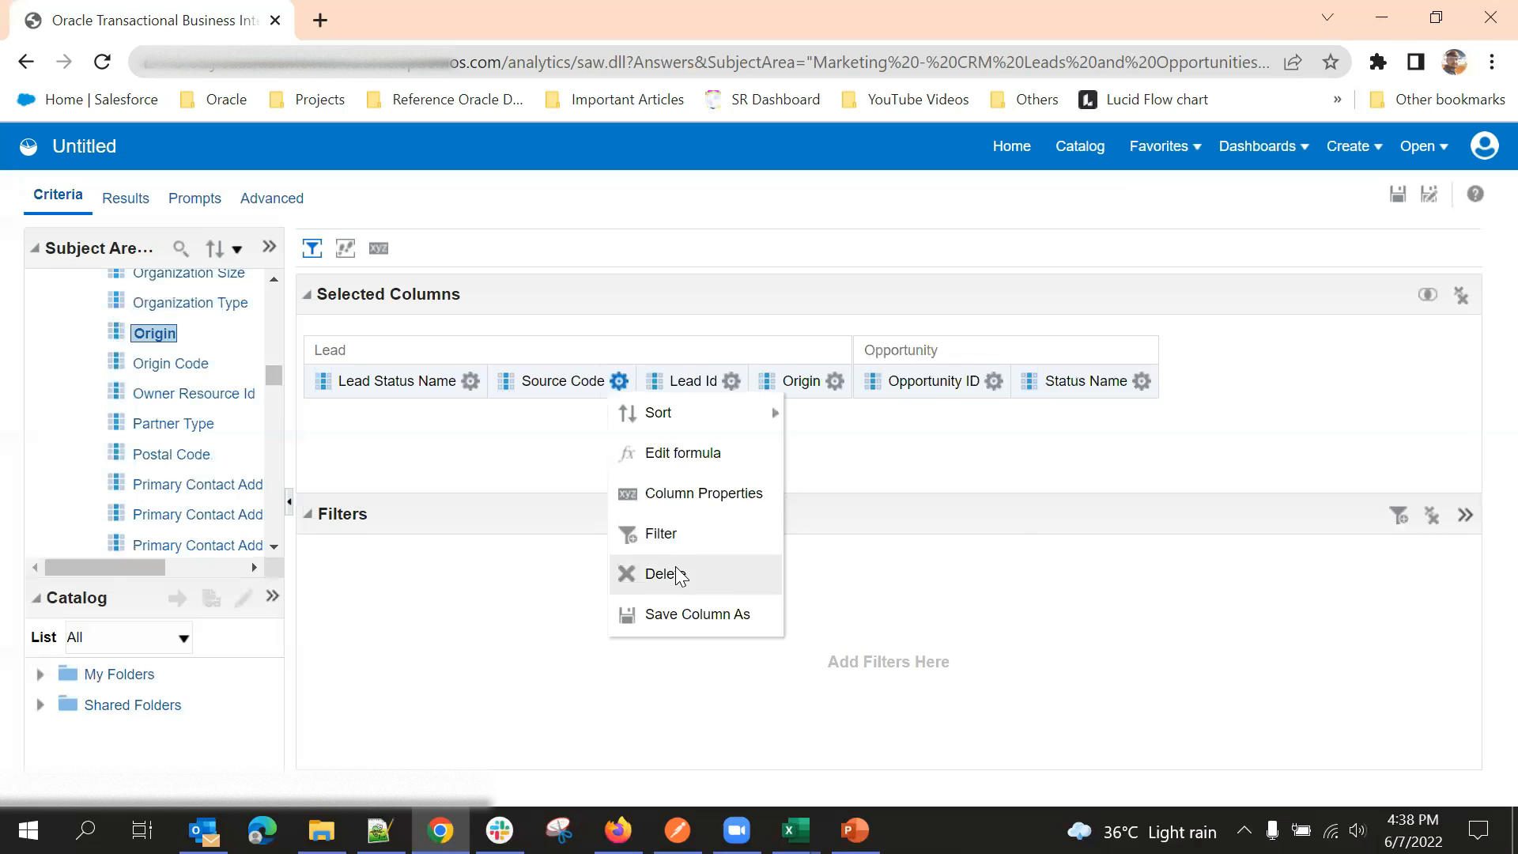
{"action": "left_click", "coordinate": [676, 575]}
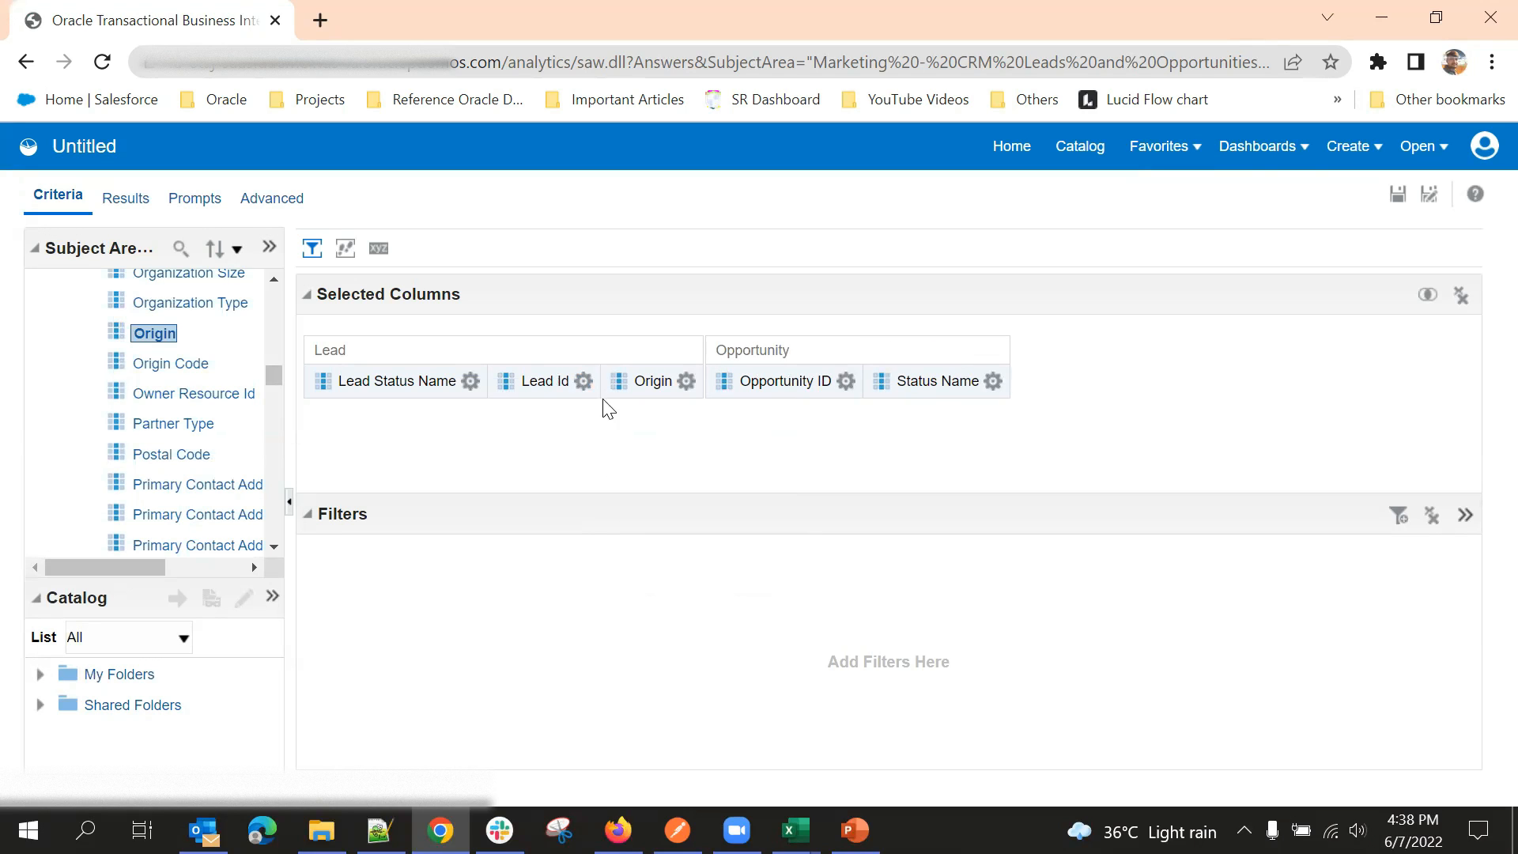
{"action": "left_click", "coordinate": [584, 381]}
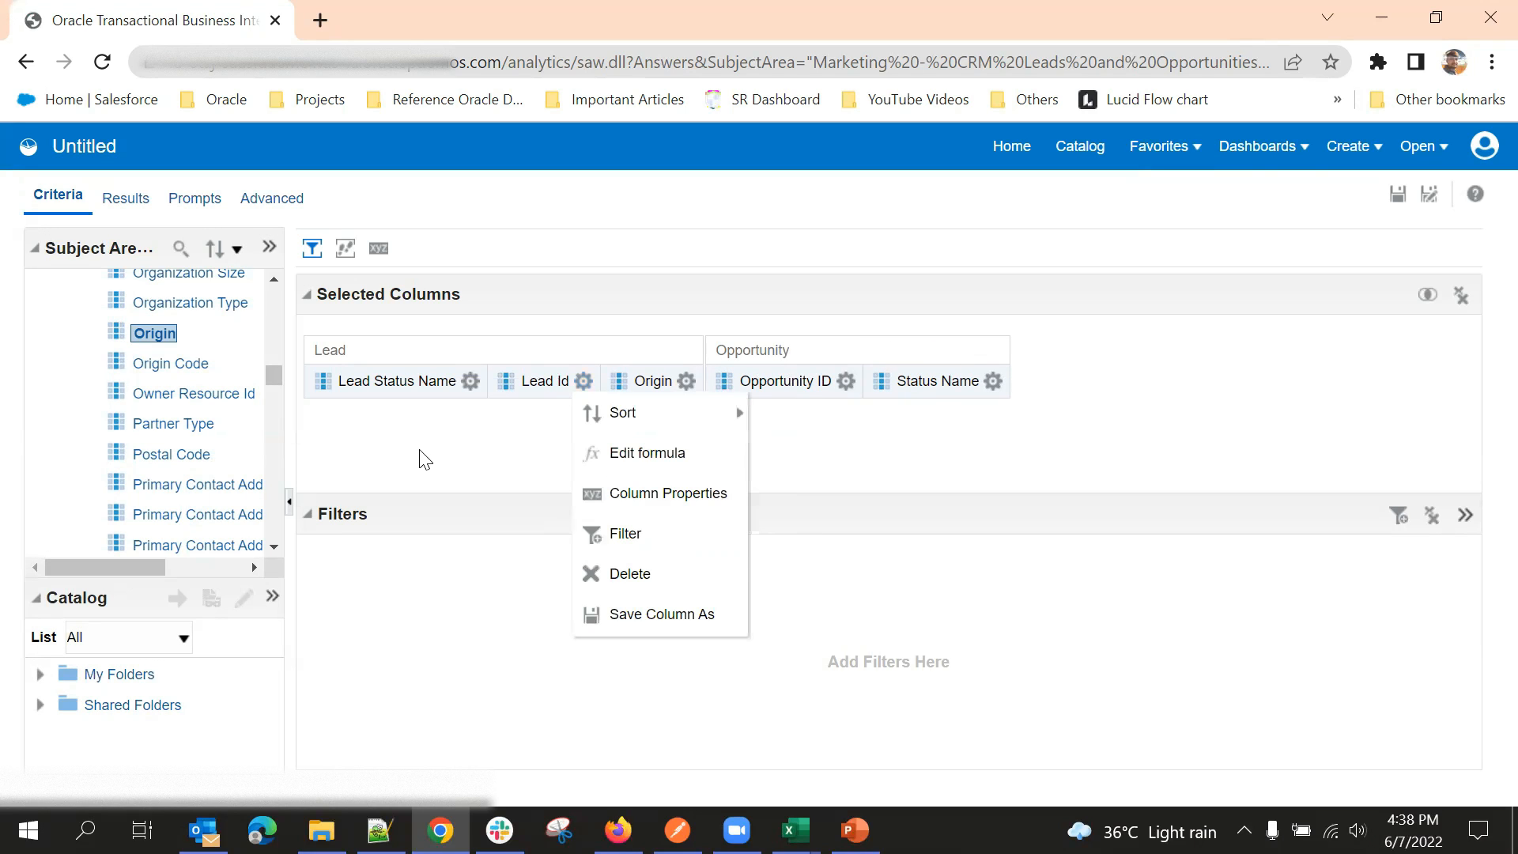
{"action": "left_click", "coordinate": [164, 366]}
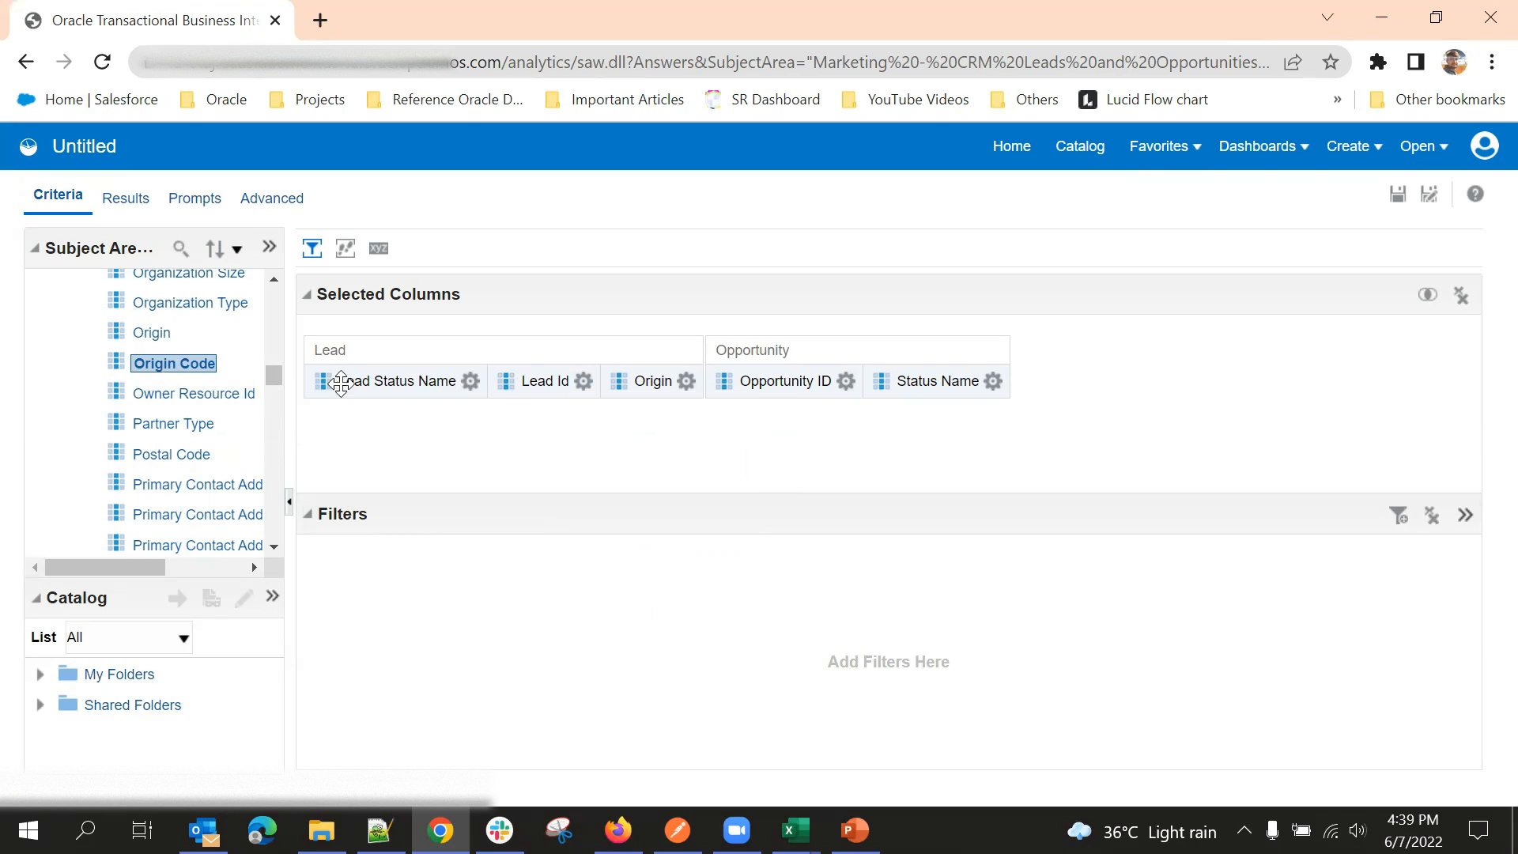
{"action": "left_click", "coordinate": [469, 381]}
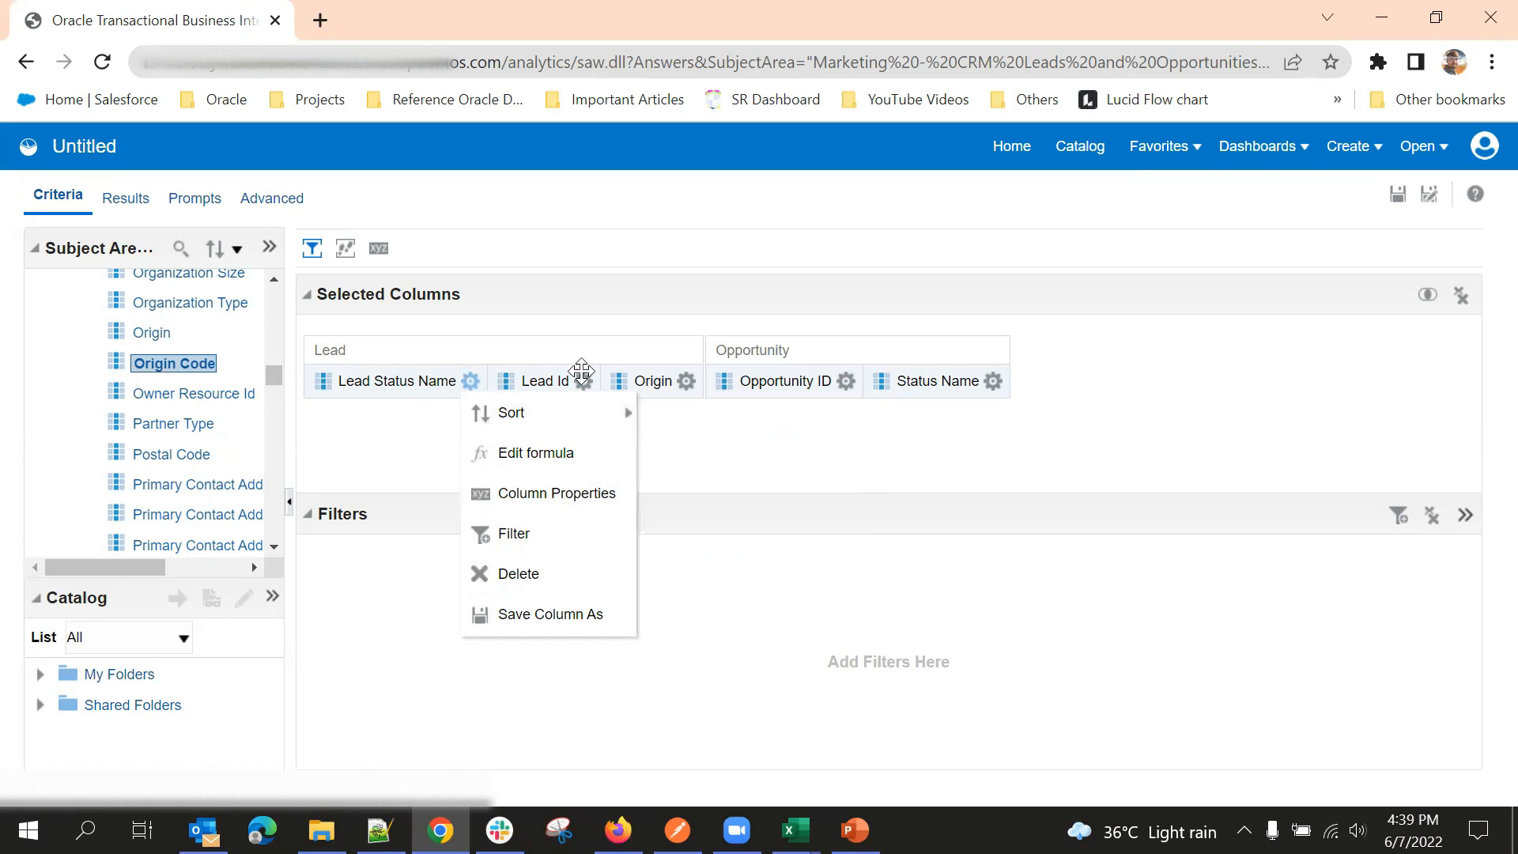
{"action": "left_click", "coordinate": [901, 464]}
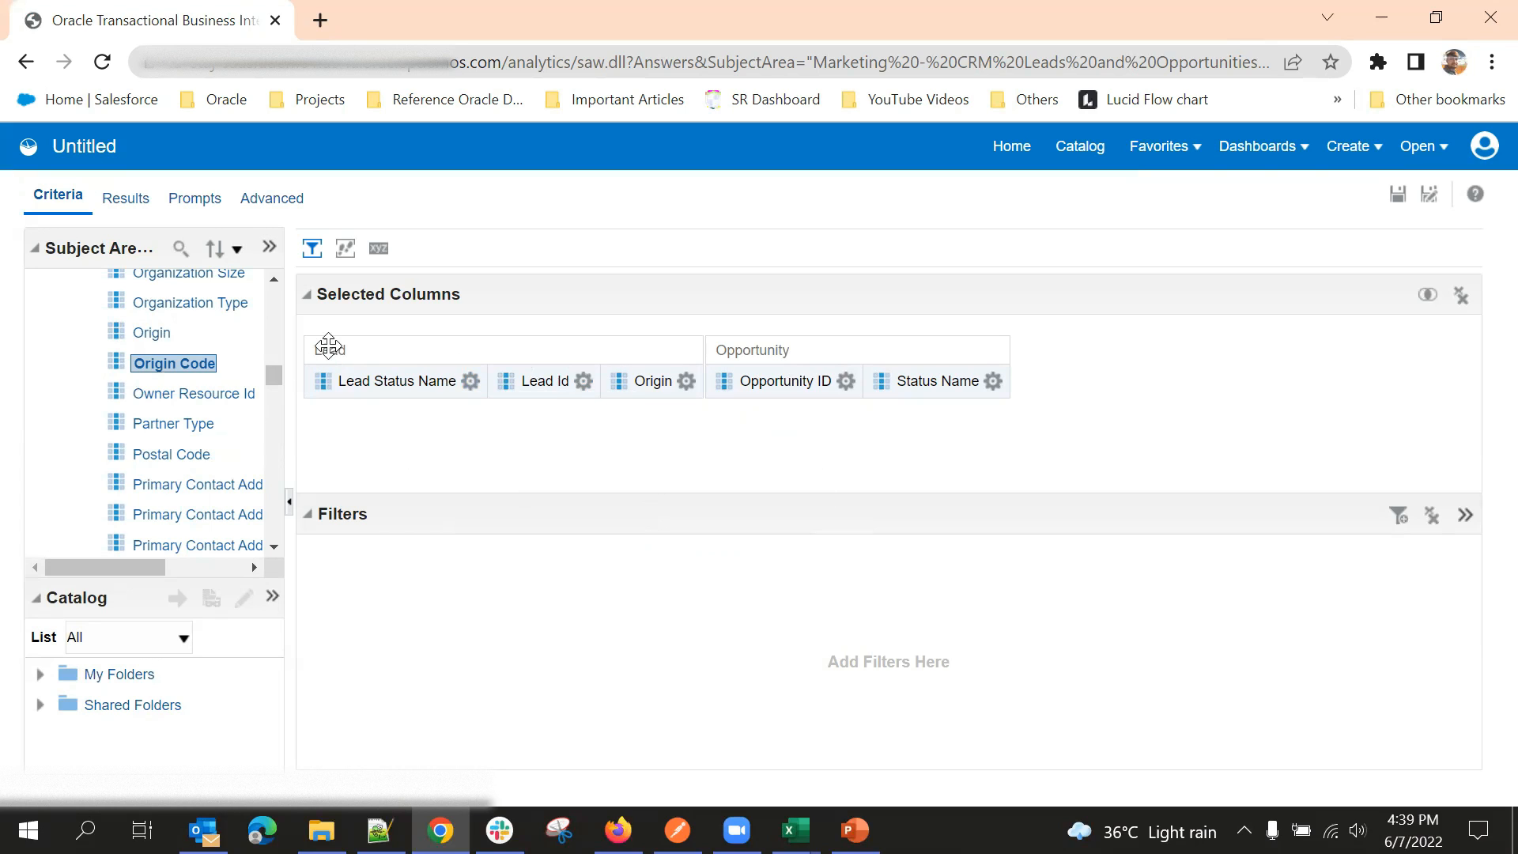
{"action": "left_click", "coordinate": [685, 381]}
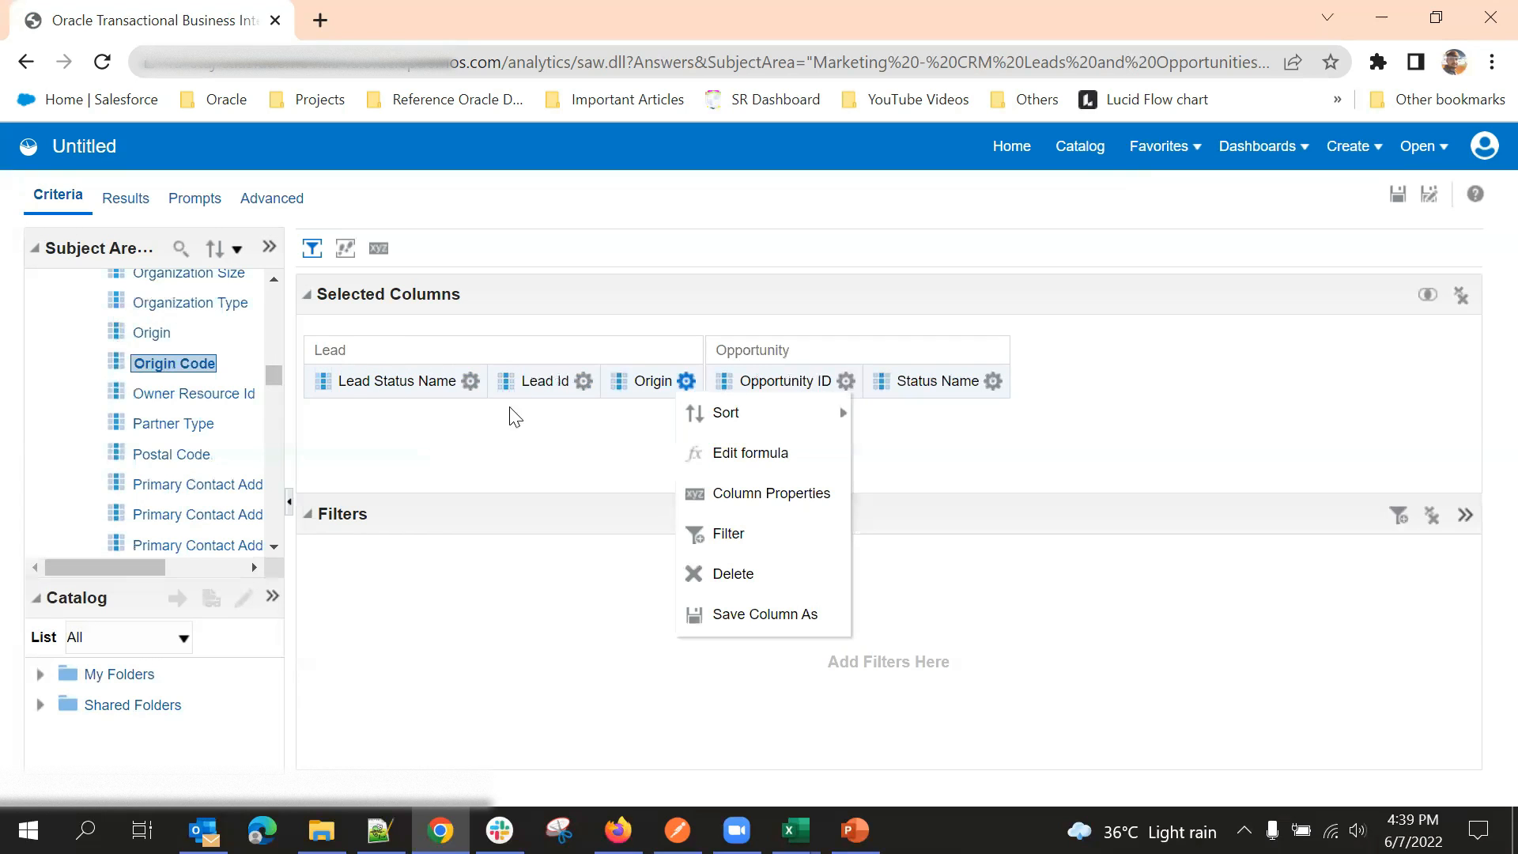
{"action": "left_click", "coordinate": [500, 471]}
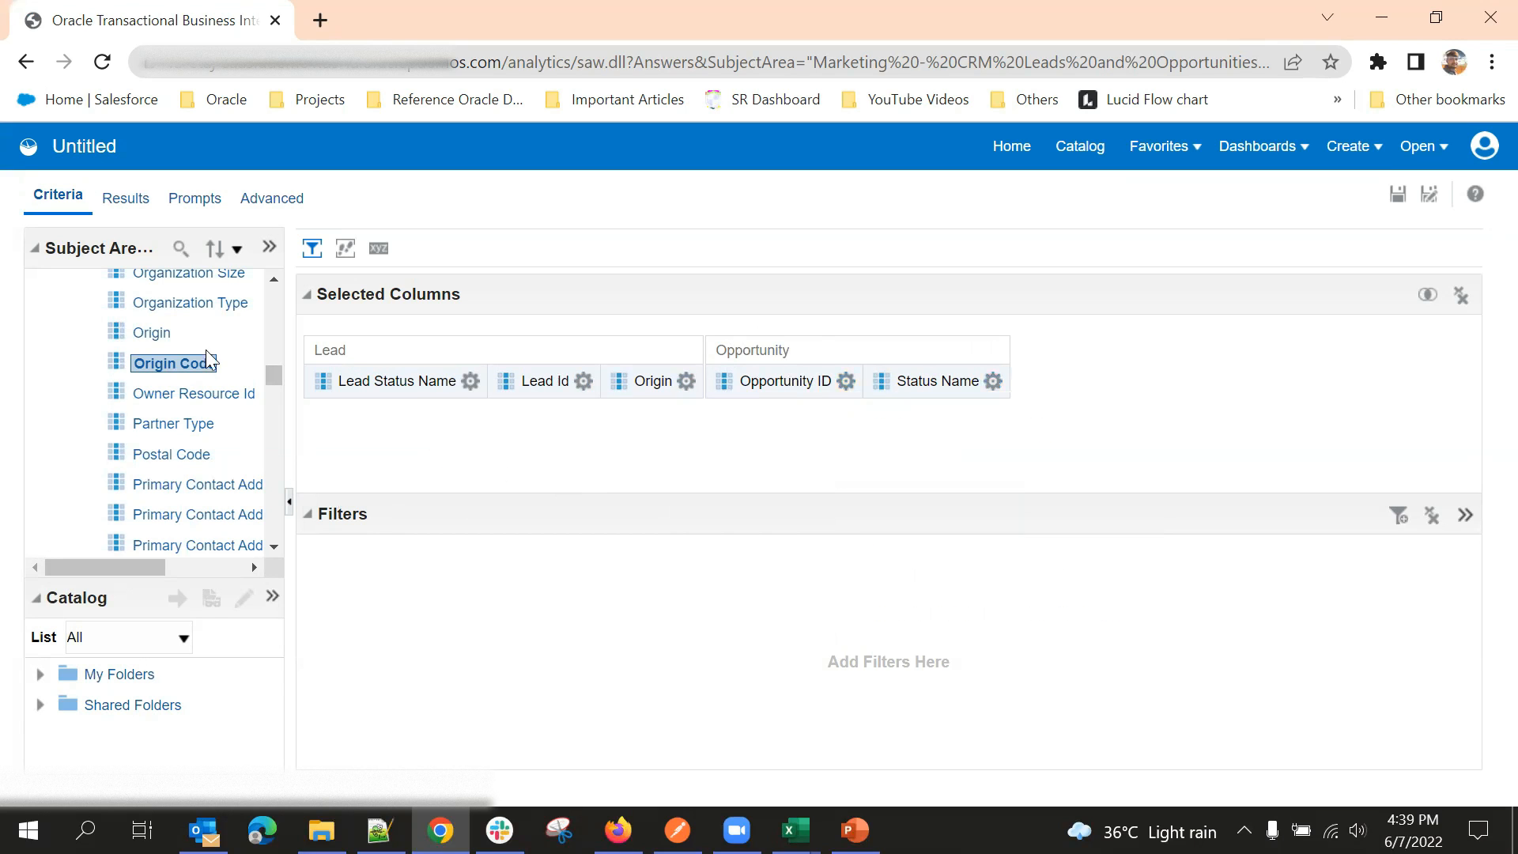
Step: Display the analysis results and examine the Origin values alongside the lead and opportunity columns in the table
{"action": "left_click", "coordinate": [120, 198]}
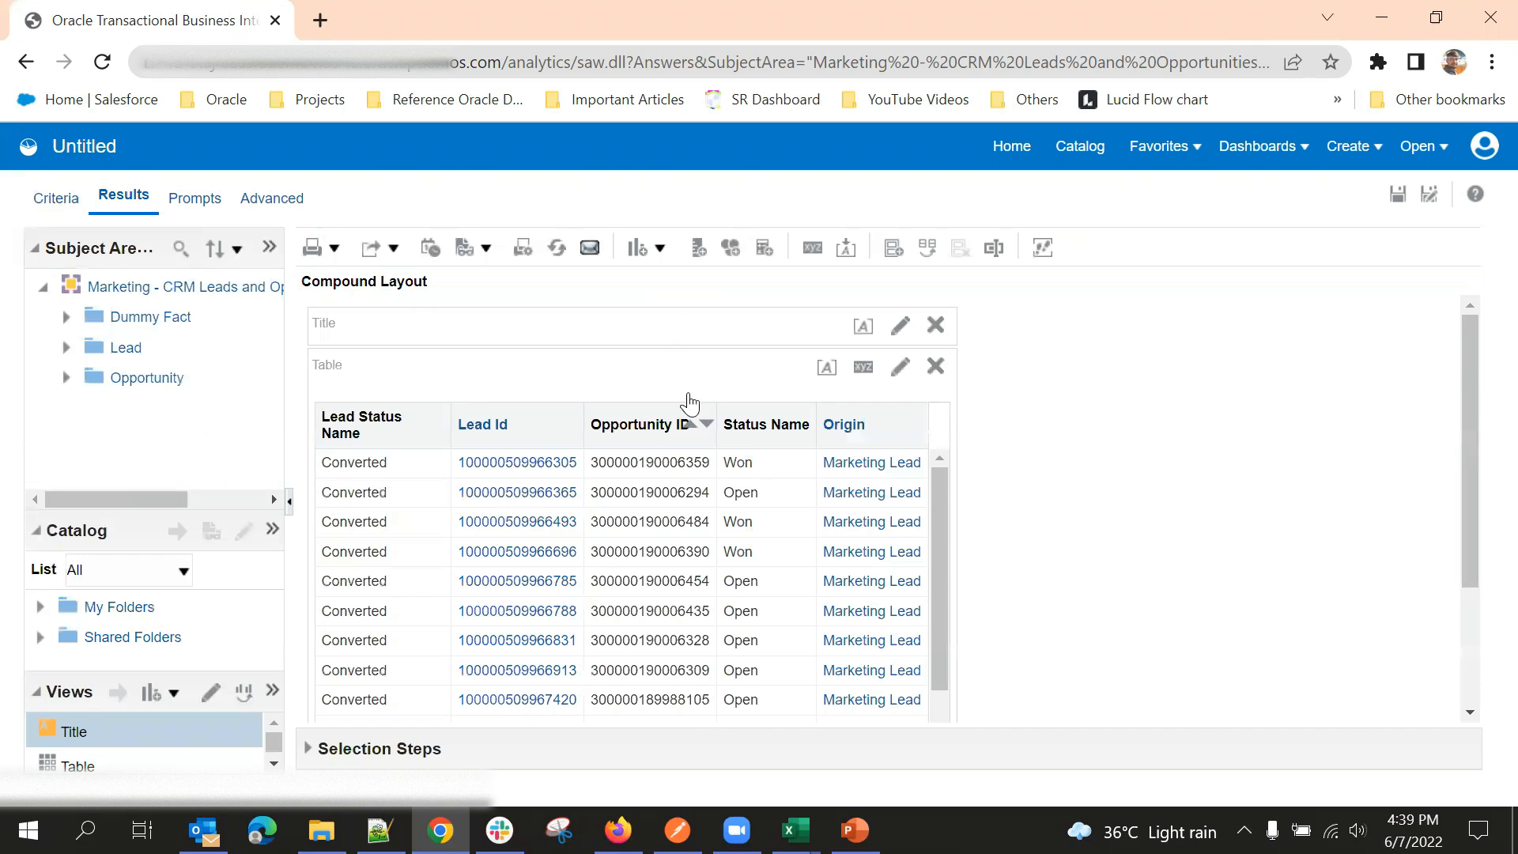
{"action": "scroll", "coordinate": [710, 447], "scroll_direction": "down", "scroll_amount": 3}
{"action": "scroll", "coordinate": [1051, 474], "scroll_direction": "up", "scroll_amount": 4}
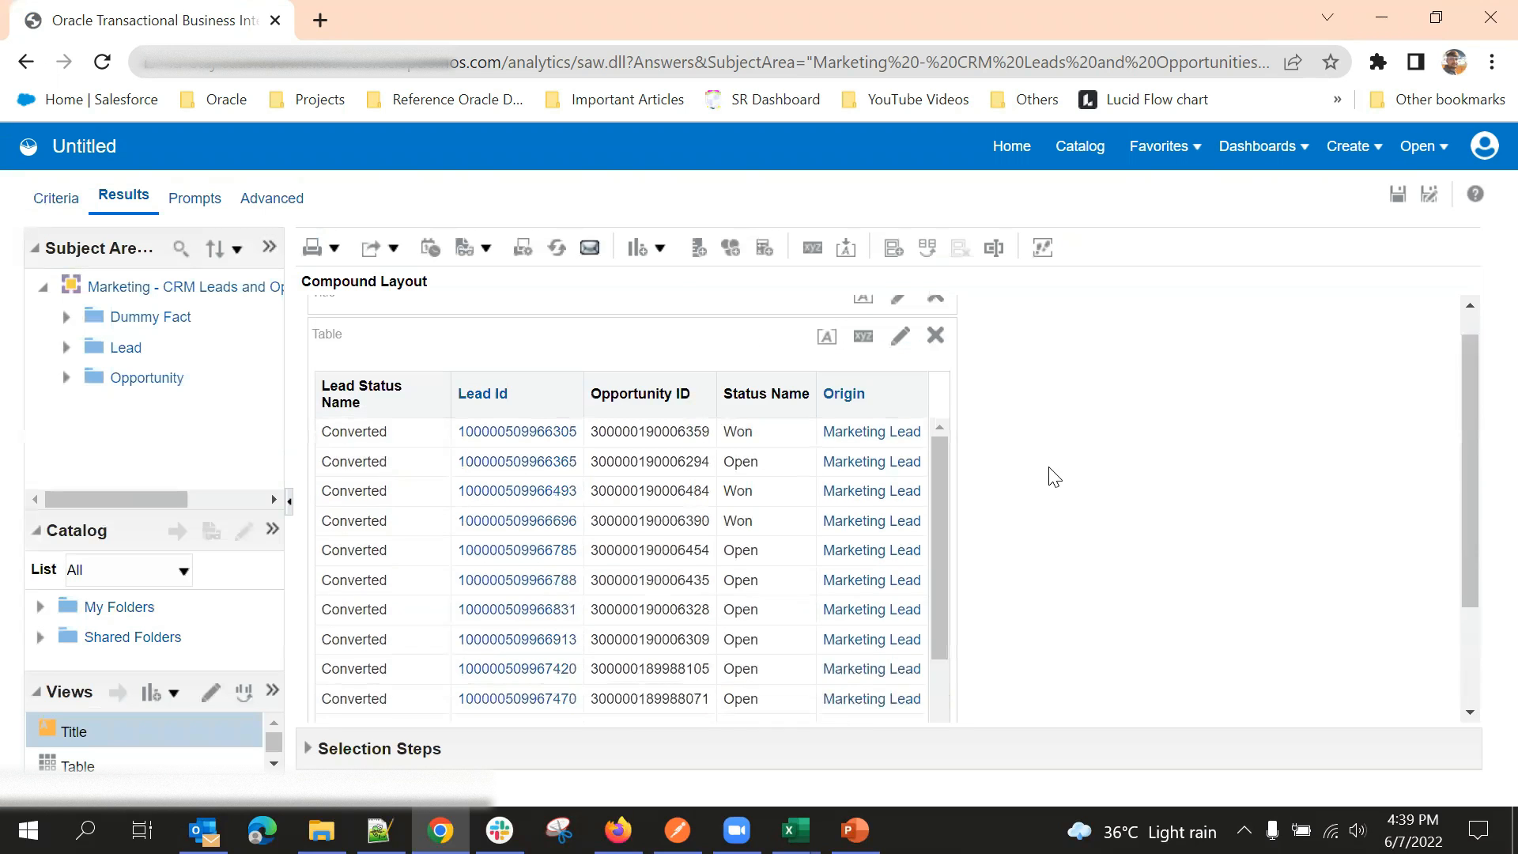
{"action": "scroll", "coordinate": [585, 396], "scroll_direction": "down", "scroll_amount": 4}
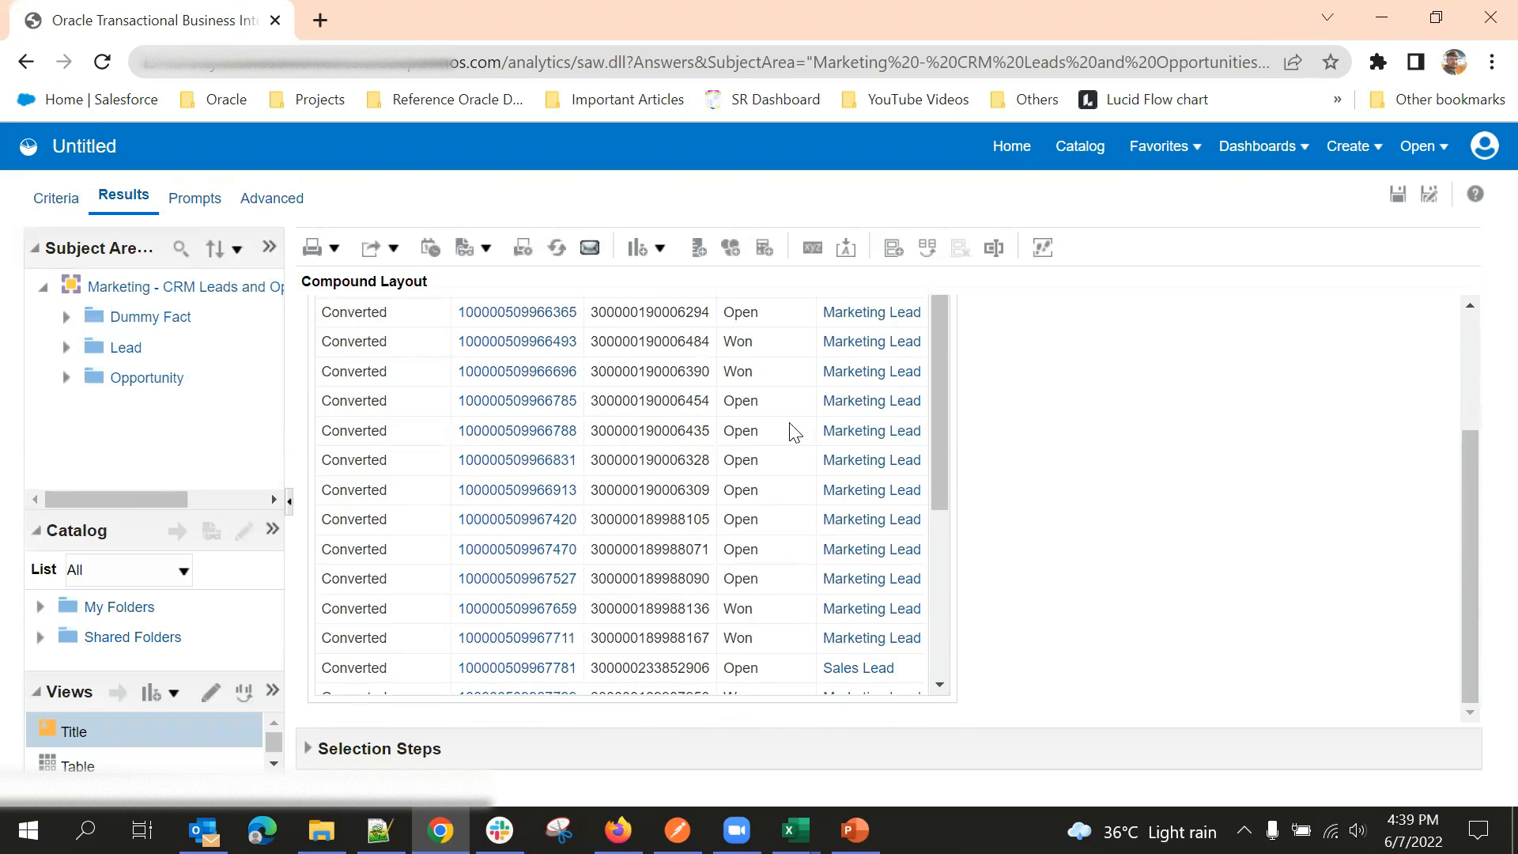
{"action": "scroll", "coordinate": [1056, 429], "scroll_direction": "up", "scroll_amount": 3}
{"action": "scroll", "coordinate": [874, 432], "scroll_direction": "down", "scroll_amount": 1}
{"action": "scroll", "coordinate": [830, 432], "scroll_direction": "up", "scroll_amount": 1}
{"action": "scroll", "coordinate": [935, 508], "scroll_direction": "down", "scroll_amount": 3}
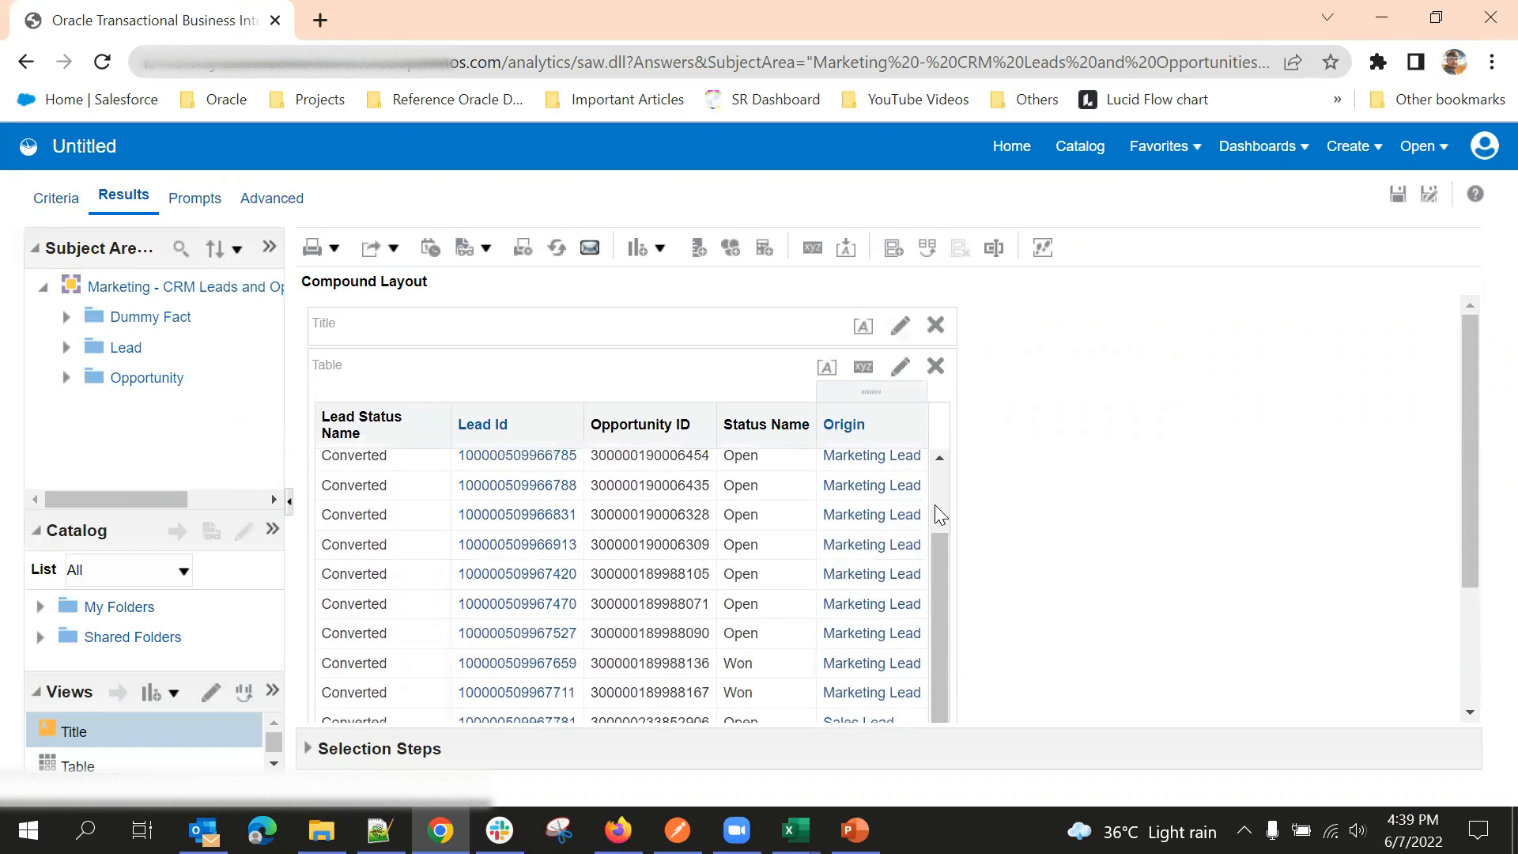
{"action": "scroll", "coordinate": [1103, 439], "scroll_direction": "down", "scroll_amount": 2}
{"action": "scroll", "coordinate": [735, 431], "scroll_direction": "up", "scroll_amount": 4}
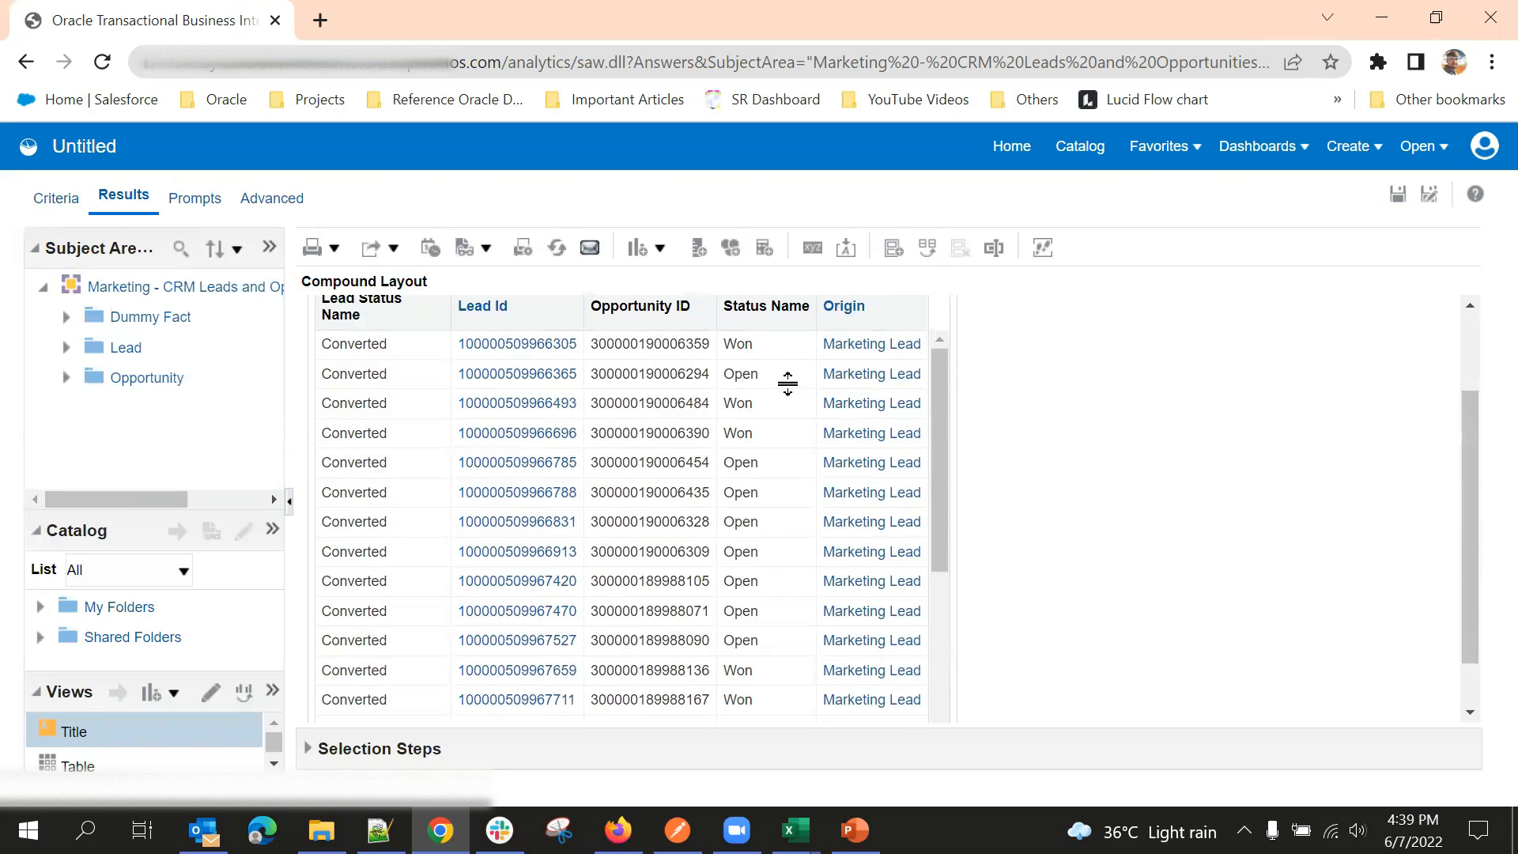
{"action": "scroll", "coordinate": [1033, 433], "scroll_direction": "up", "scroll_amount": 3}
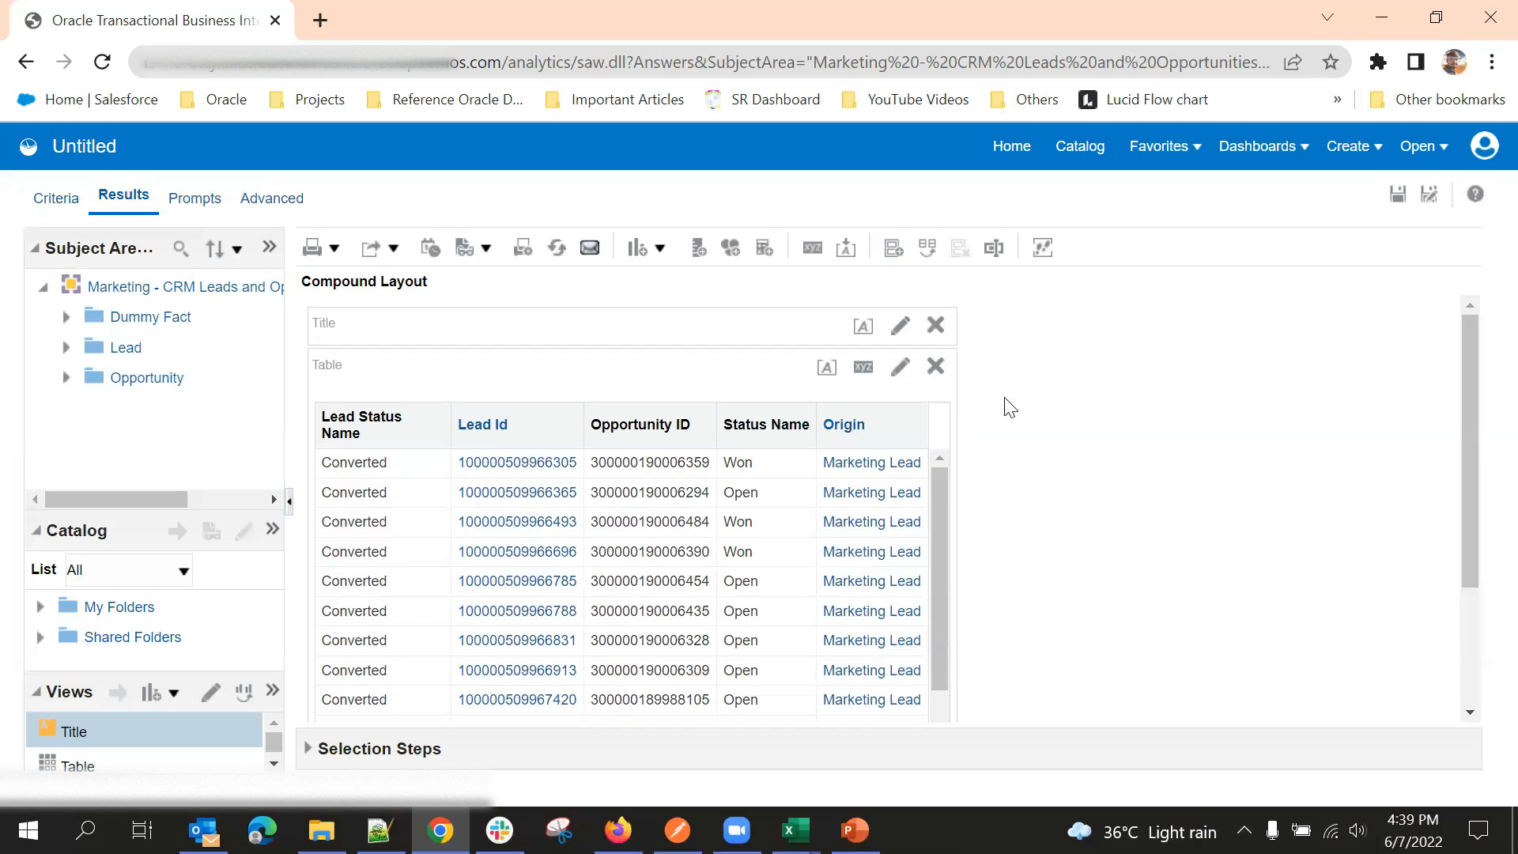
{"action": "scroll", "coordinate": [902, 474], "scroll_direction": "down", "scroll_amount": 5}
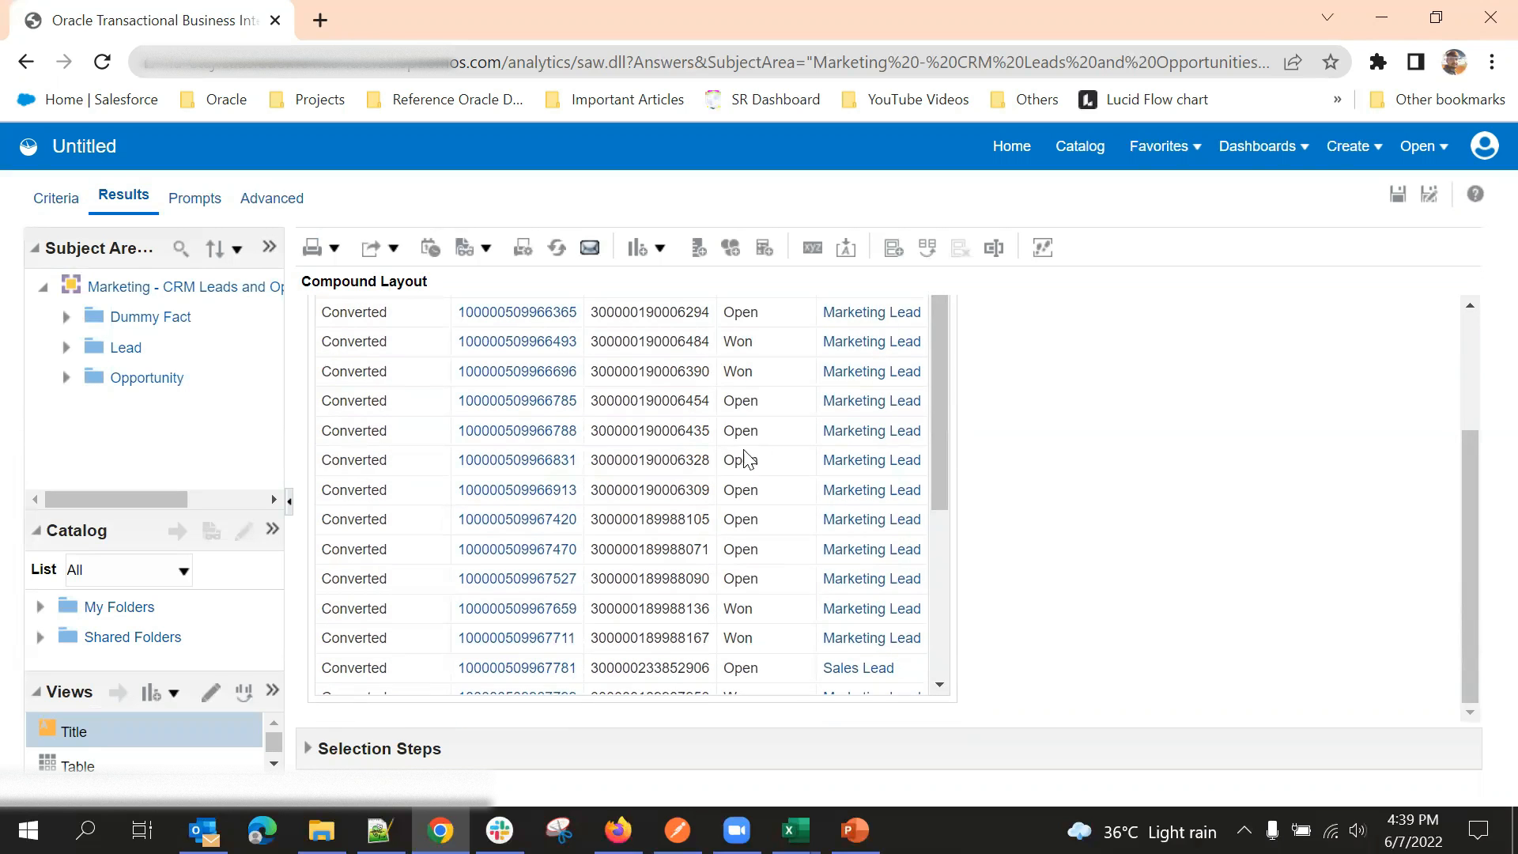
{"action": "scroll", "coordinate": [791, 466], "scroll_direction": "up", "scroll_amount": 5}
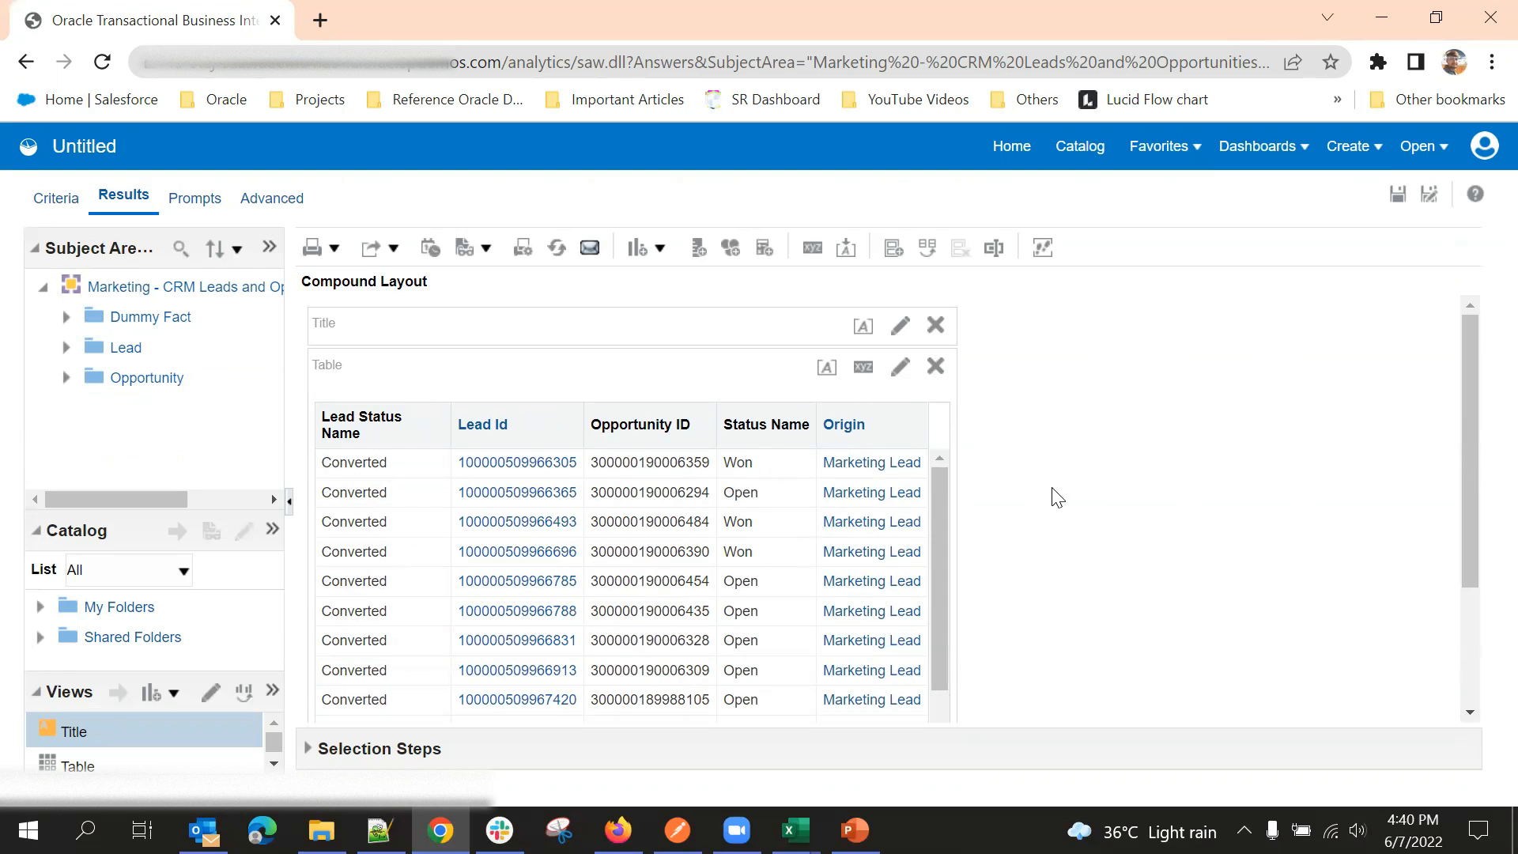
{"action": "scroll", "coordinate": [1020, 458], "scroll_direction": "down", "scroll_amount": 2}
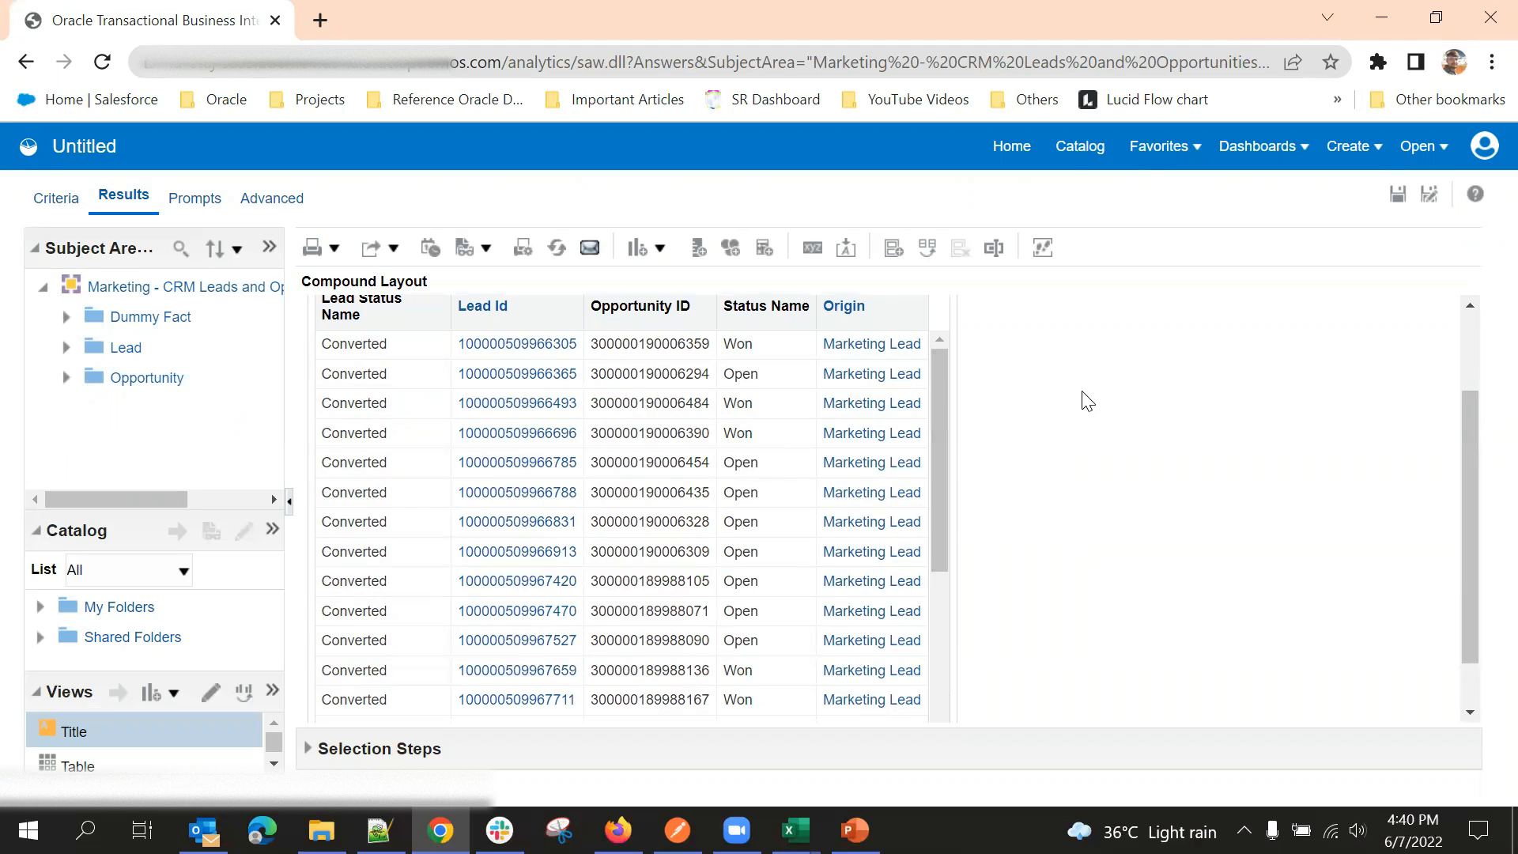
{"action": "scroll", "coordinate": [945, 517], "scroll_direction": "up", "scroll_amount": 2}
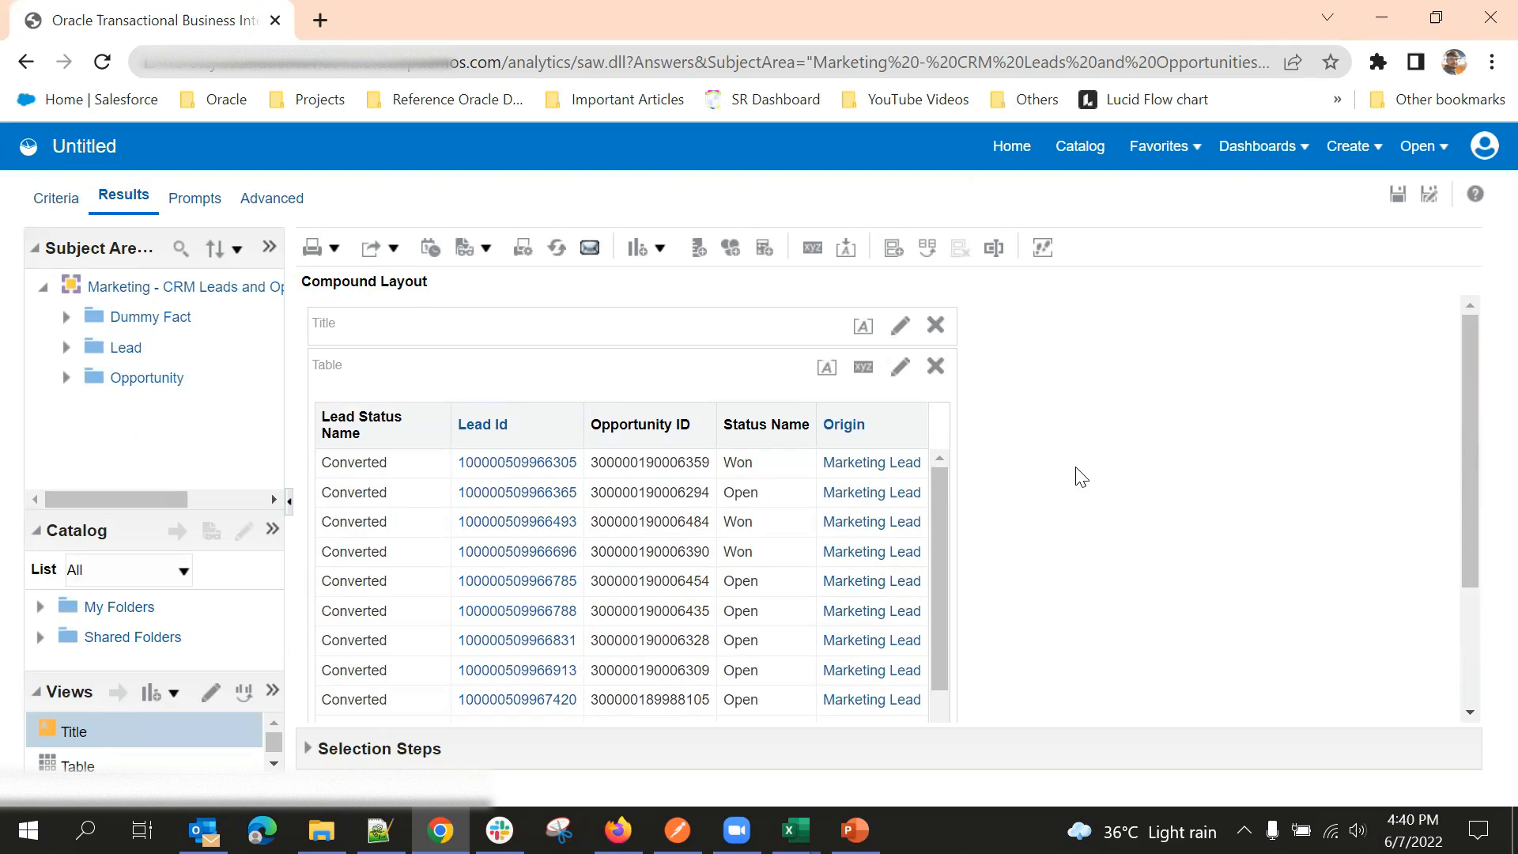
{"action": "scroll", "coordinate": [1083, 512], "scroll_direction": "down", "scroll_amount": 2}
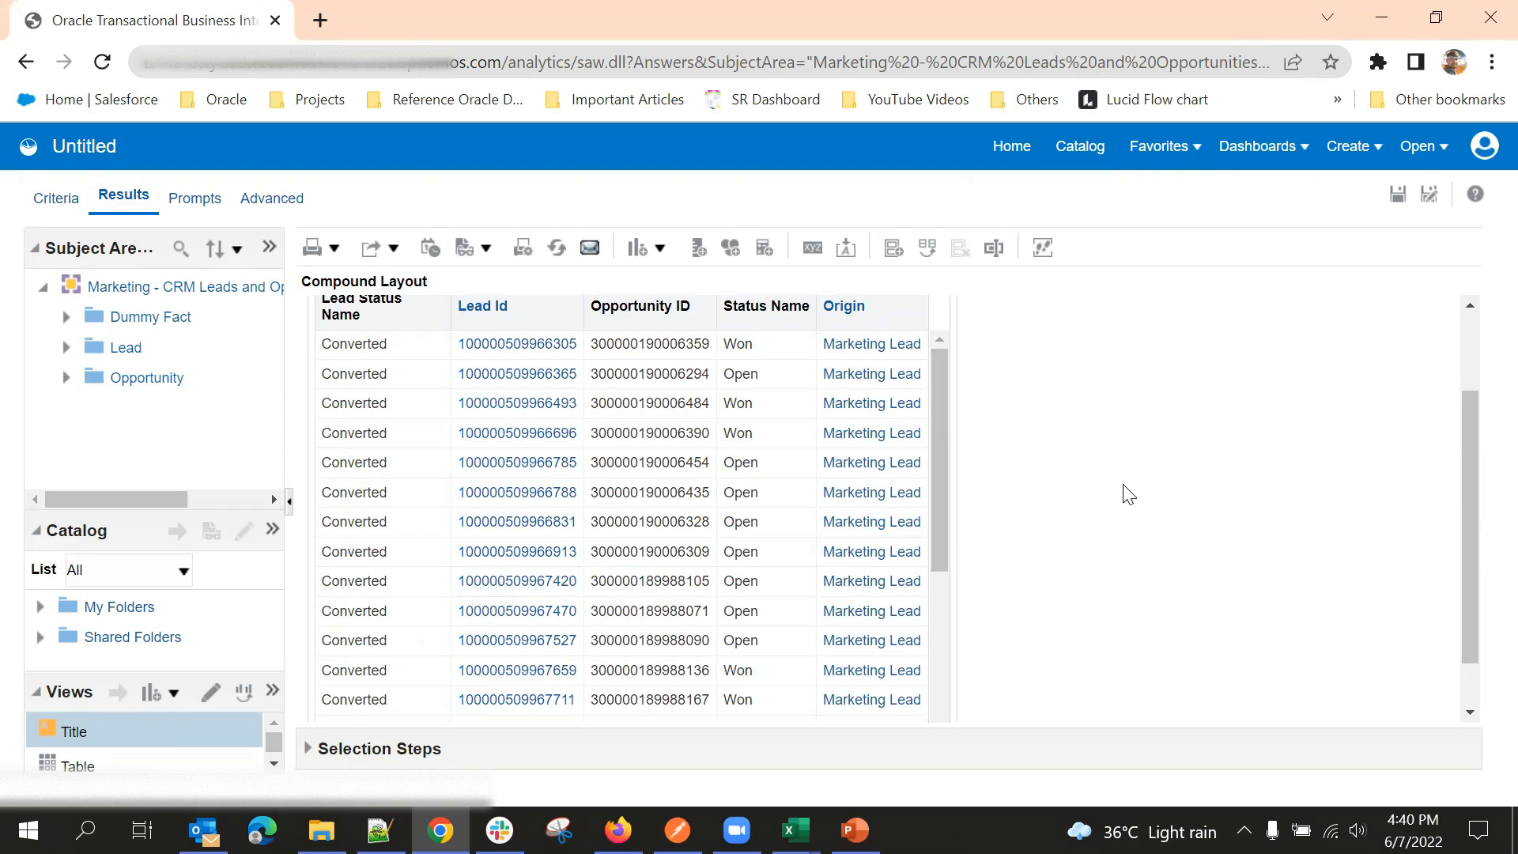
Step: Create a pie graph view of the results and bring up its layout for editing
{"action": "left_click", "coordinate": [174, 694]}
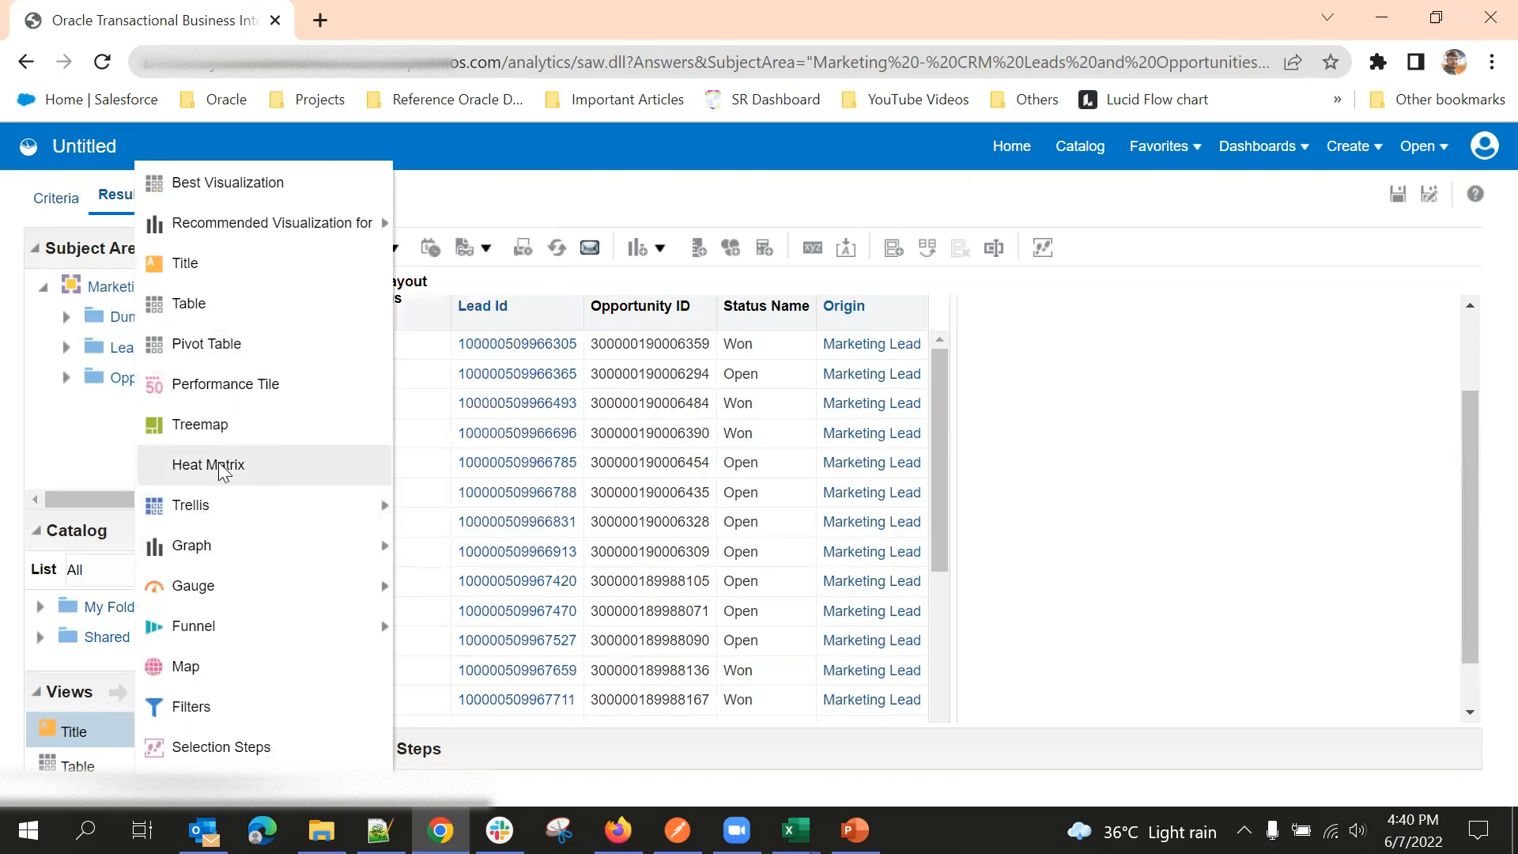
{"action": "left_click", "coordinate": [109, 687]}
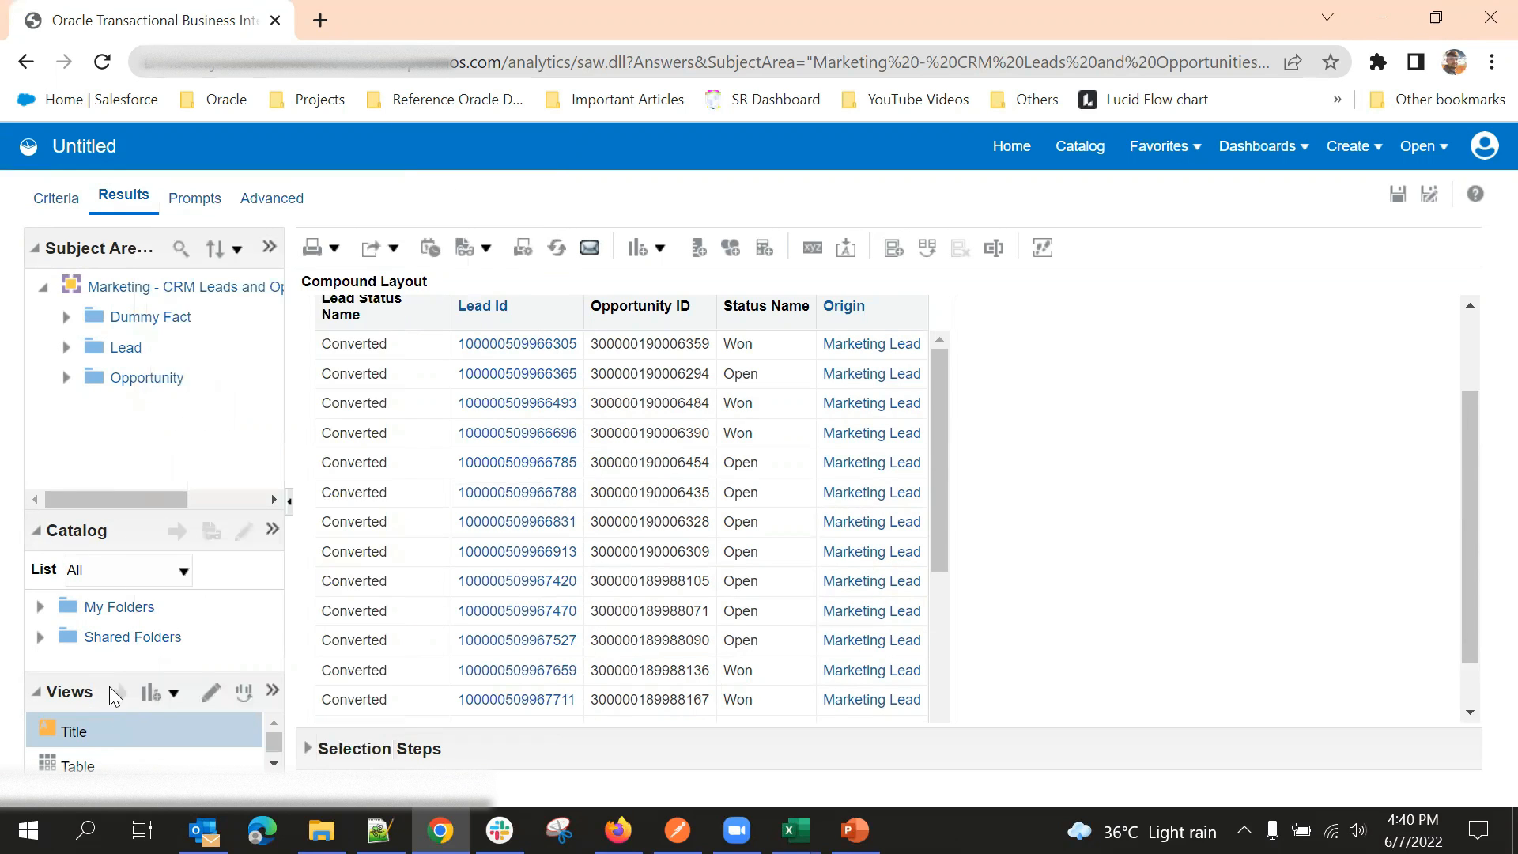
{"action": "left_click", "coordinate": [175, 695]}
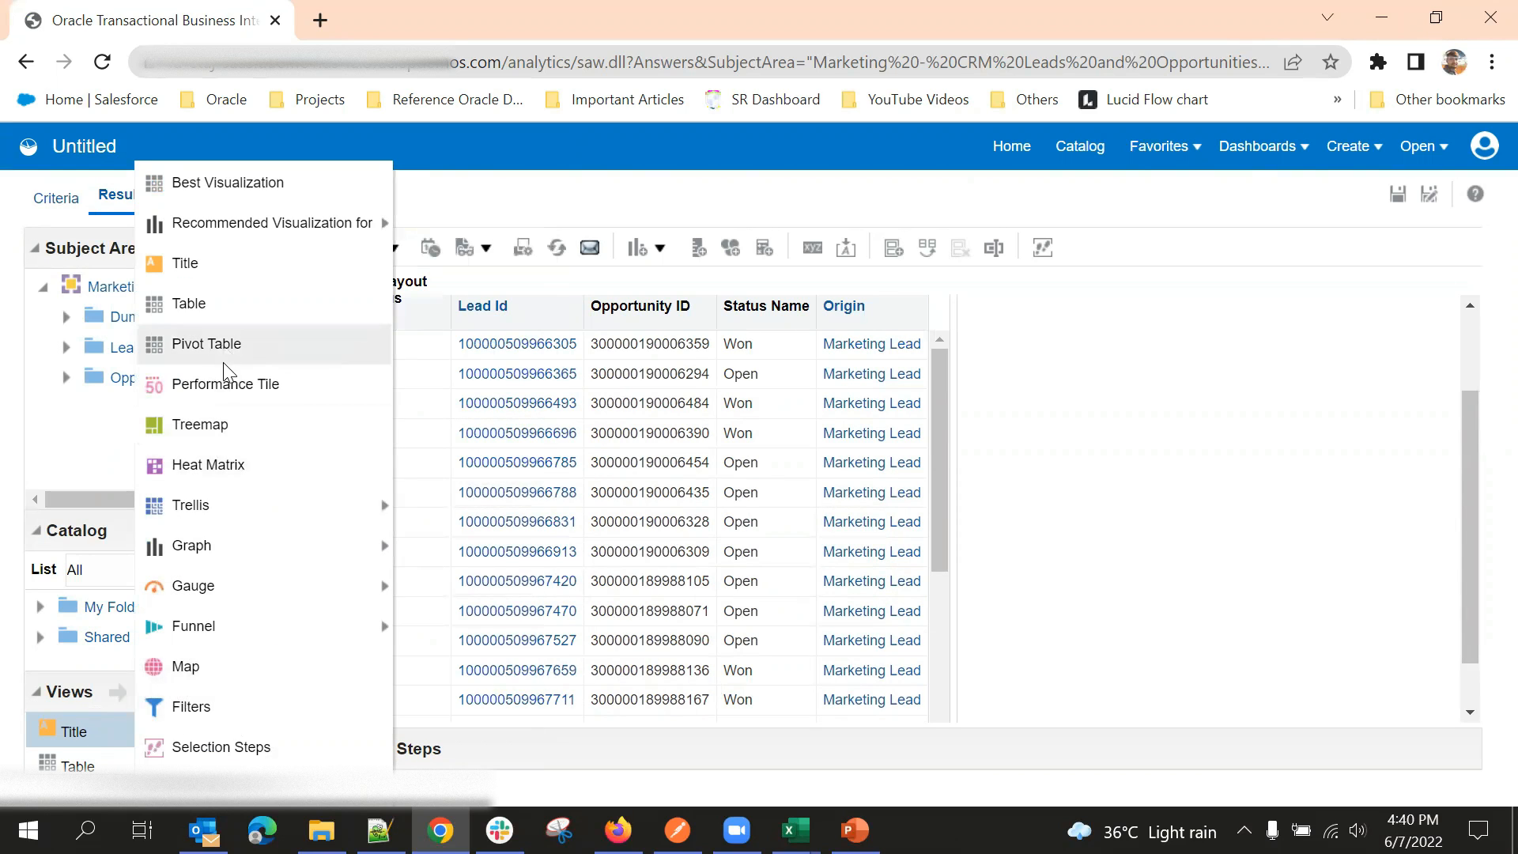
{"action": "mouse_move", "coordinate": [236, 621]}
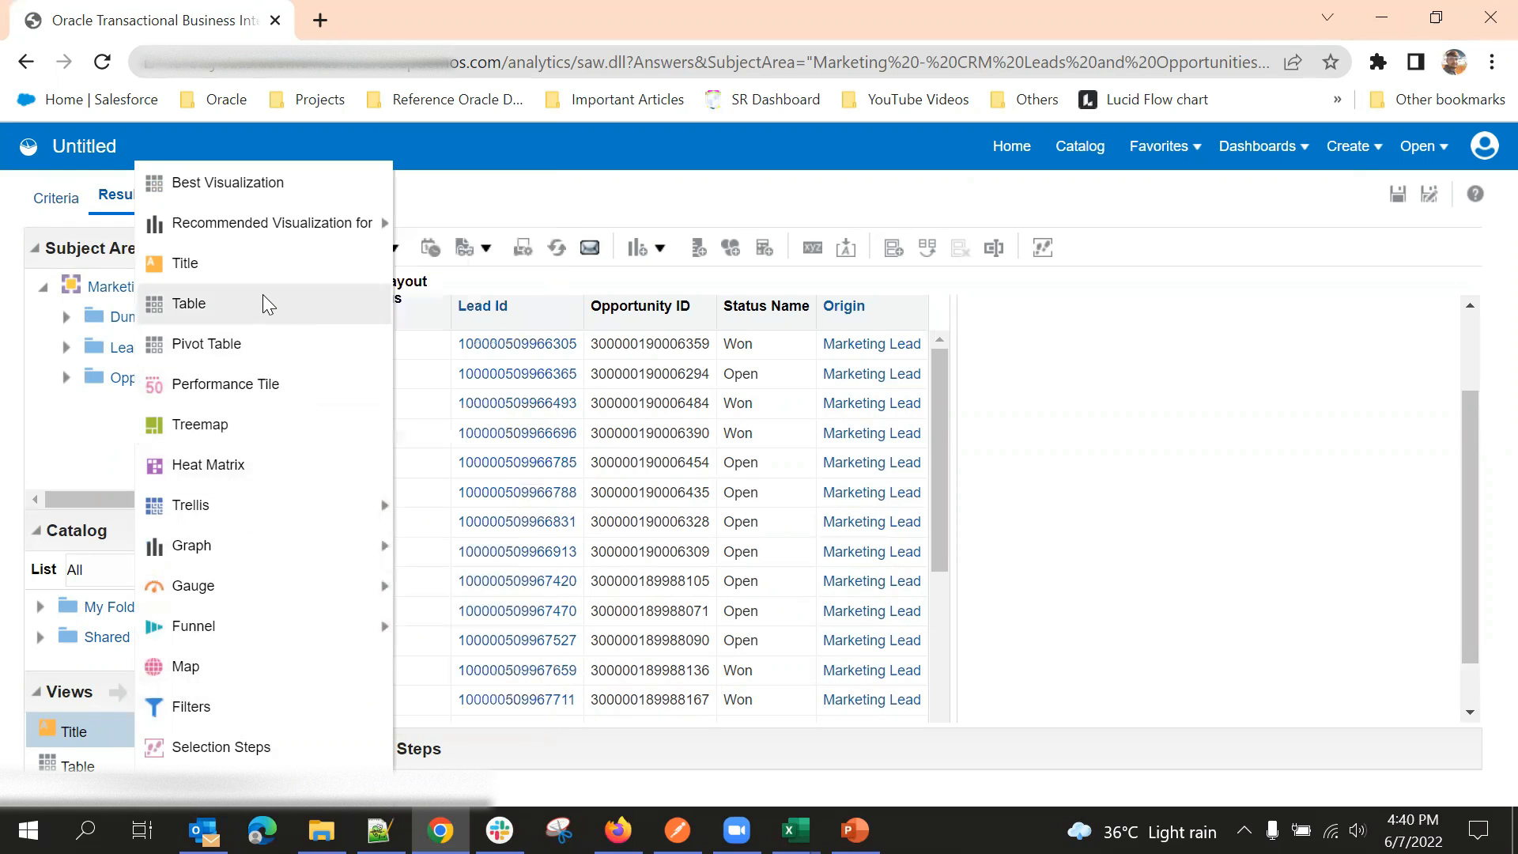
{"action": "mouse_move", "coordinate": [255, 229]}
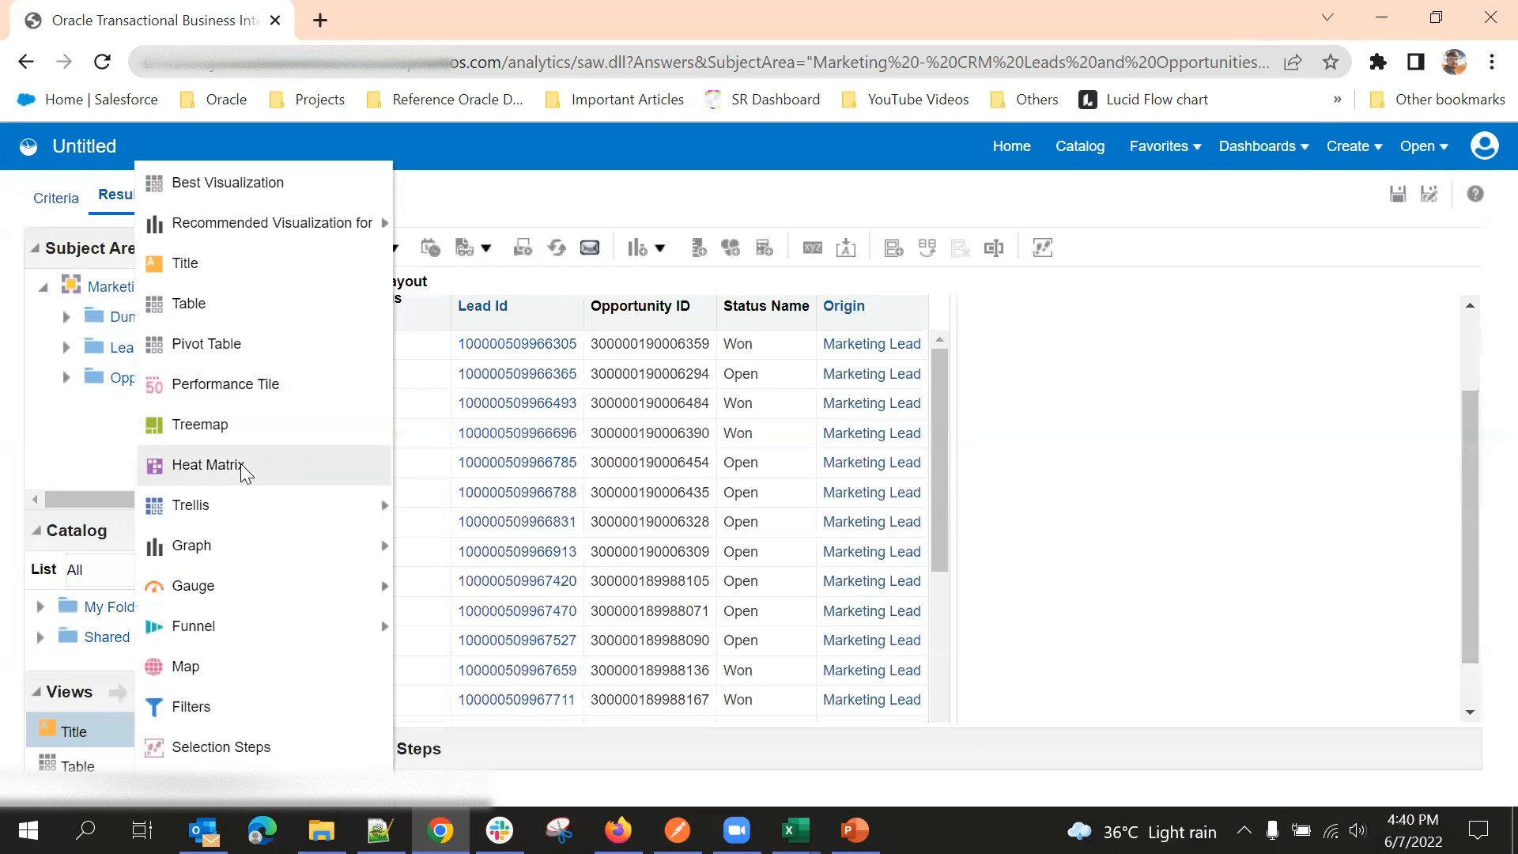
{"action": "mouse_move", "coordinate": [255, 546]}
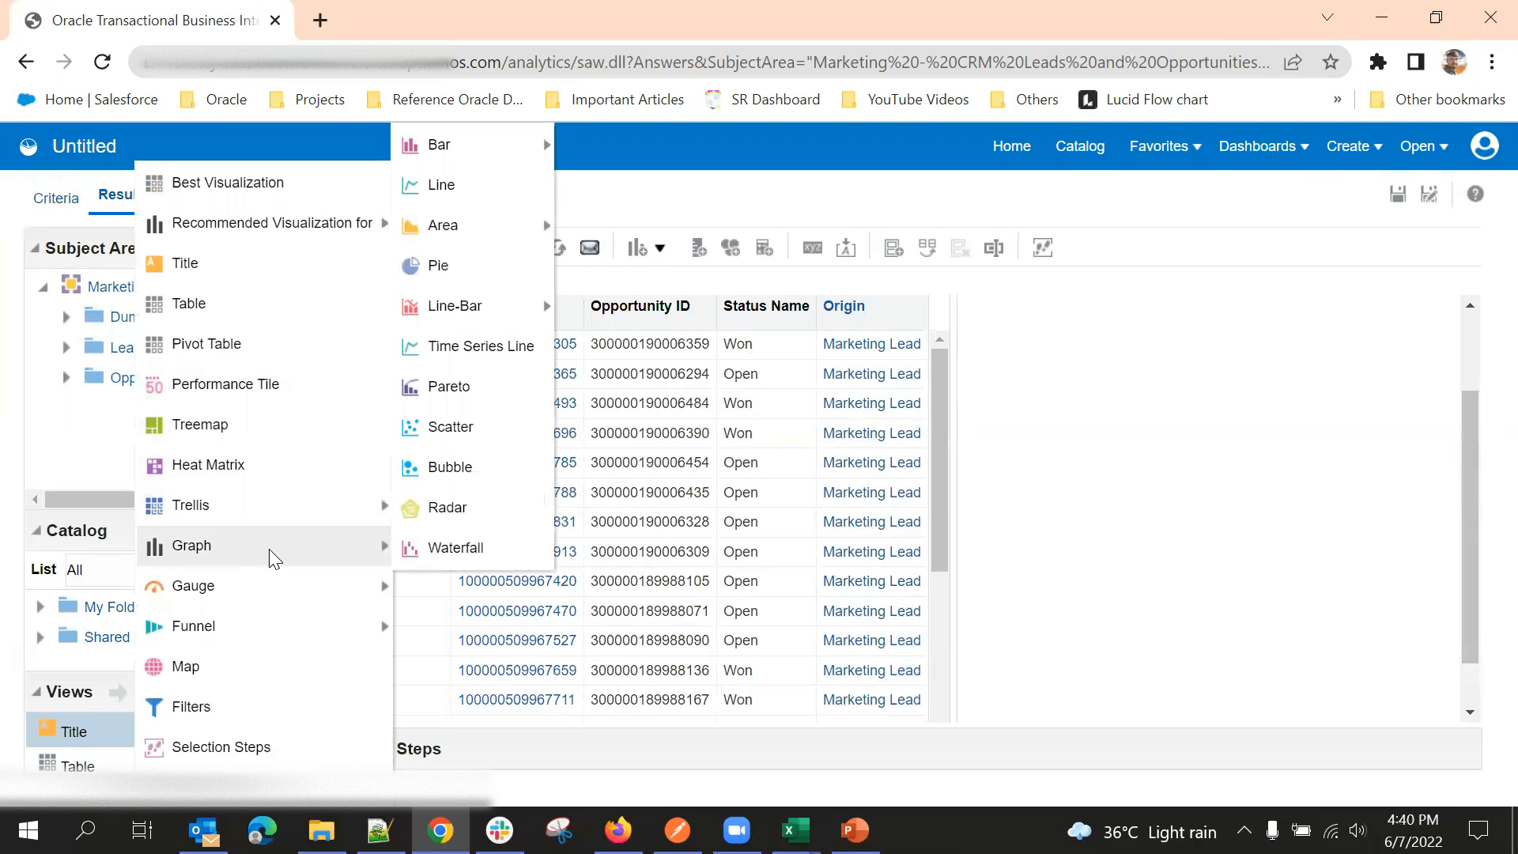
{"action": "left_click", "coordinate": [455, 270]}
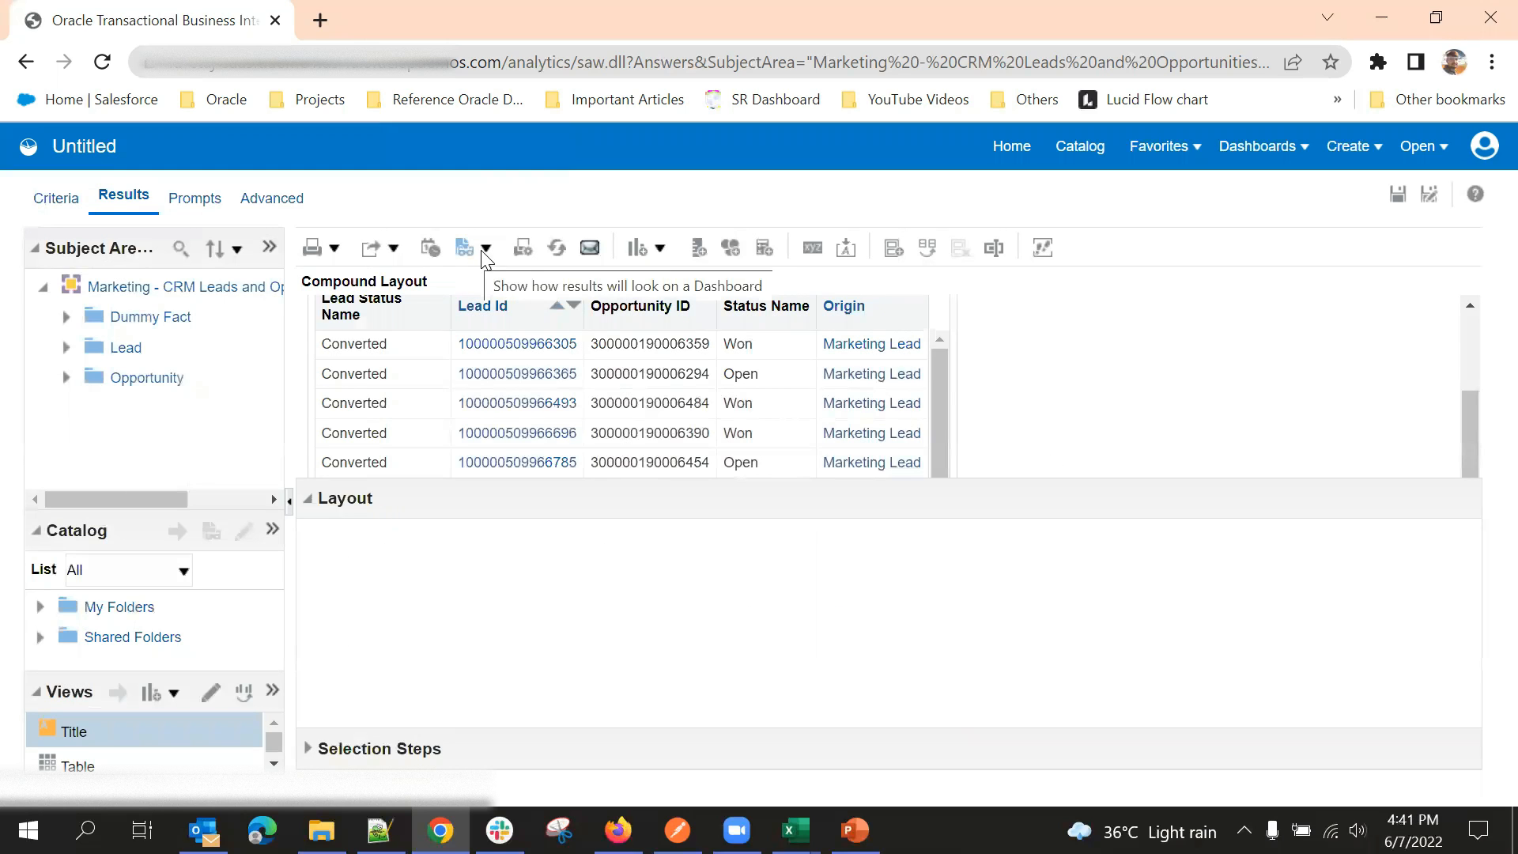
{"action": "left_click", "coordinate": [660, 249]}
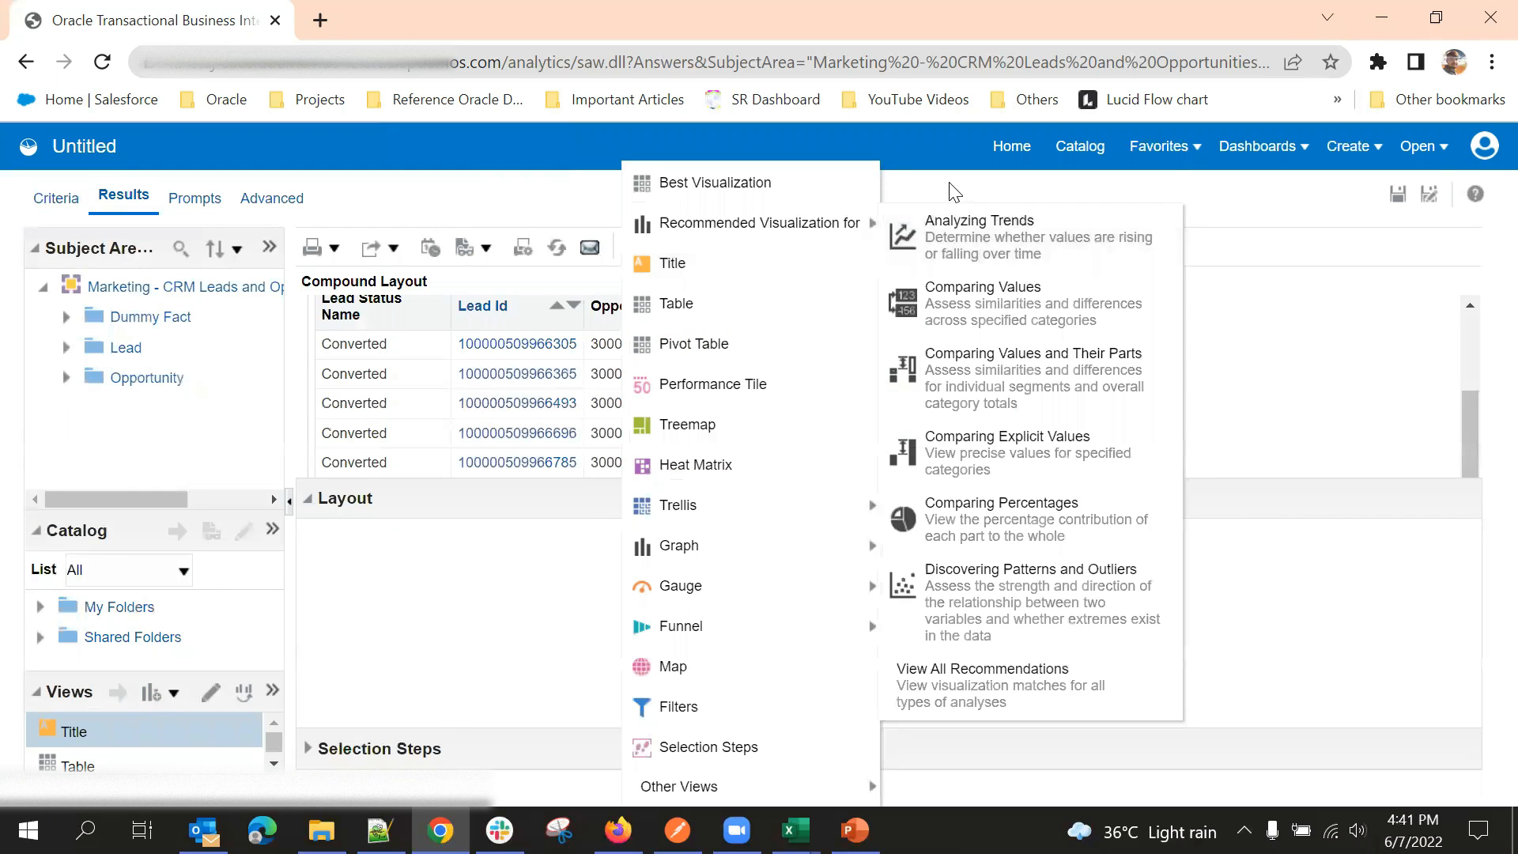
{"action": "left_click", "coordinate": [950, 191]}
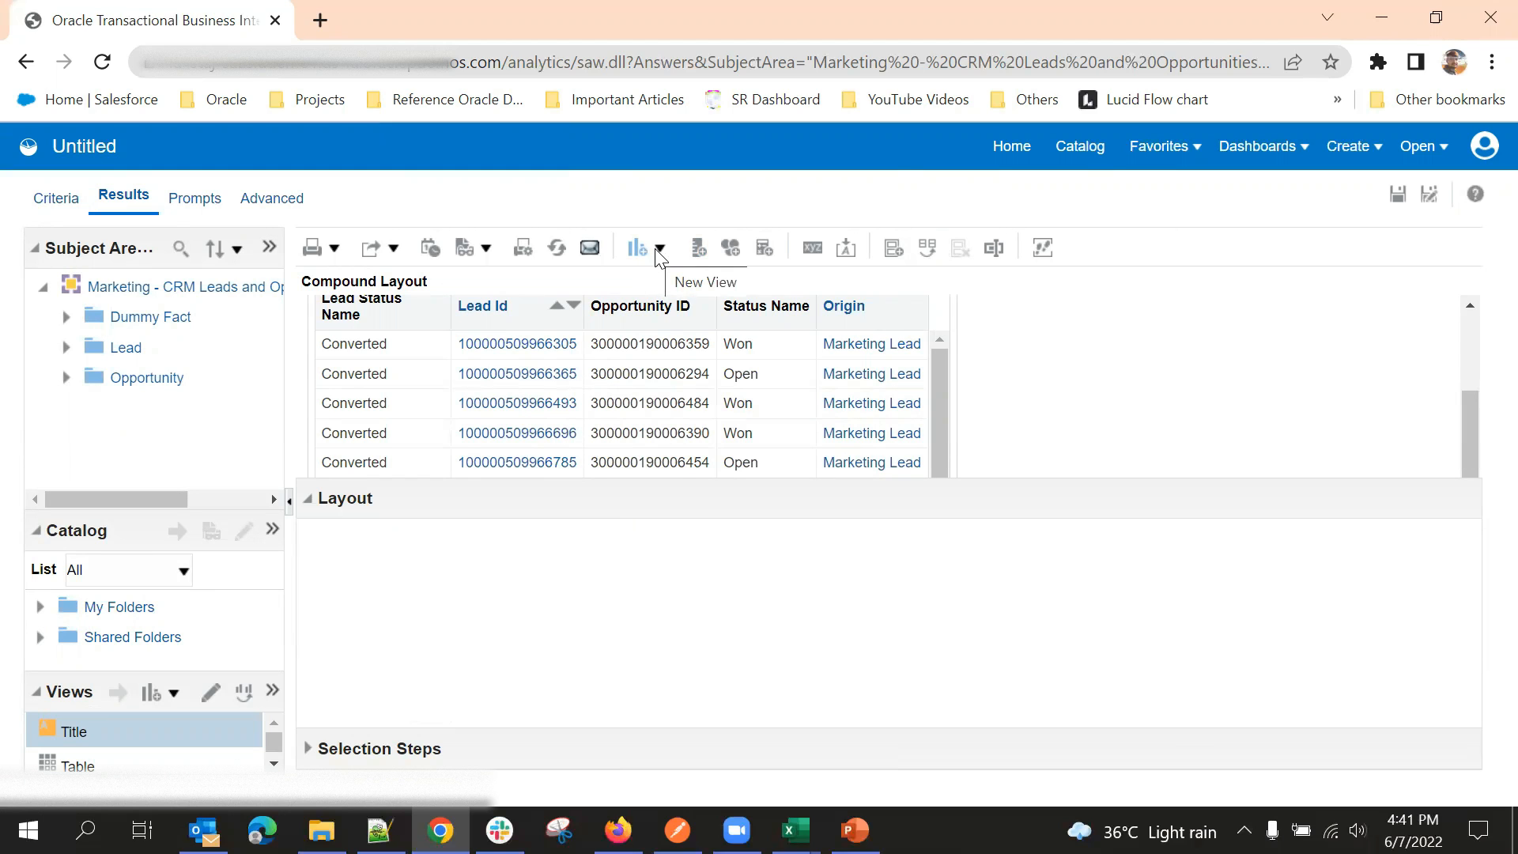
{"action": "left_click", "coordinate": [654, 249]}
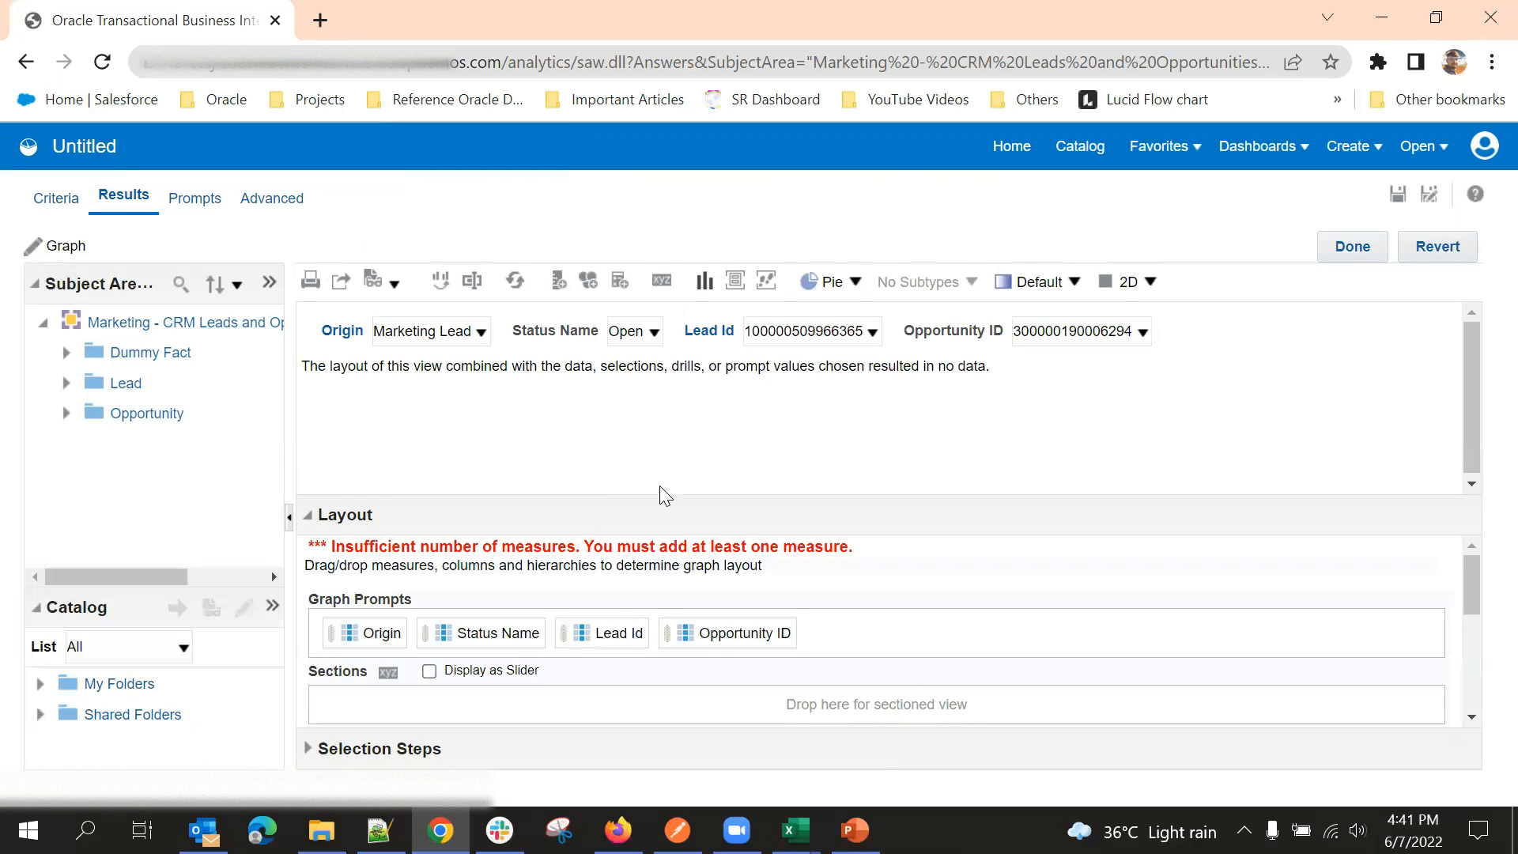
Step: Move Origin, Status Name, Lead Id and Opportunity ID from the pie graph's prompts to its Excluded area
{"action": "scroll", "coordinate": [565, 591], "scroll_direction": "down", "scroll_amount": 1}
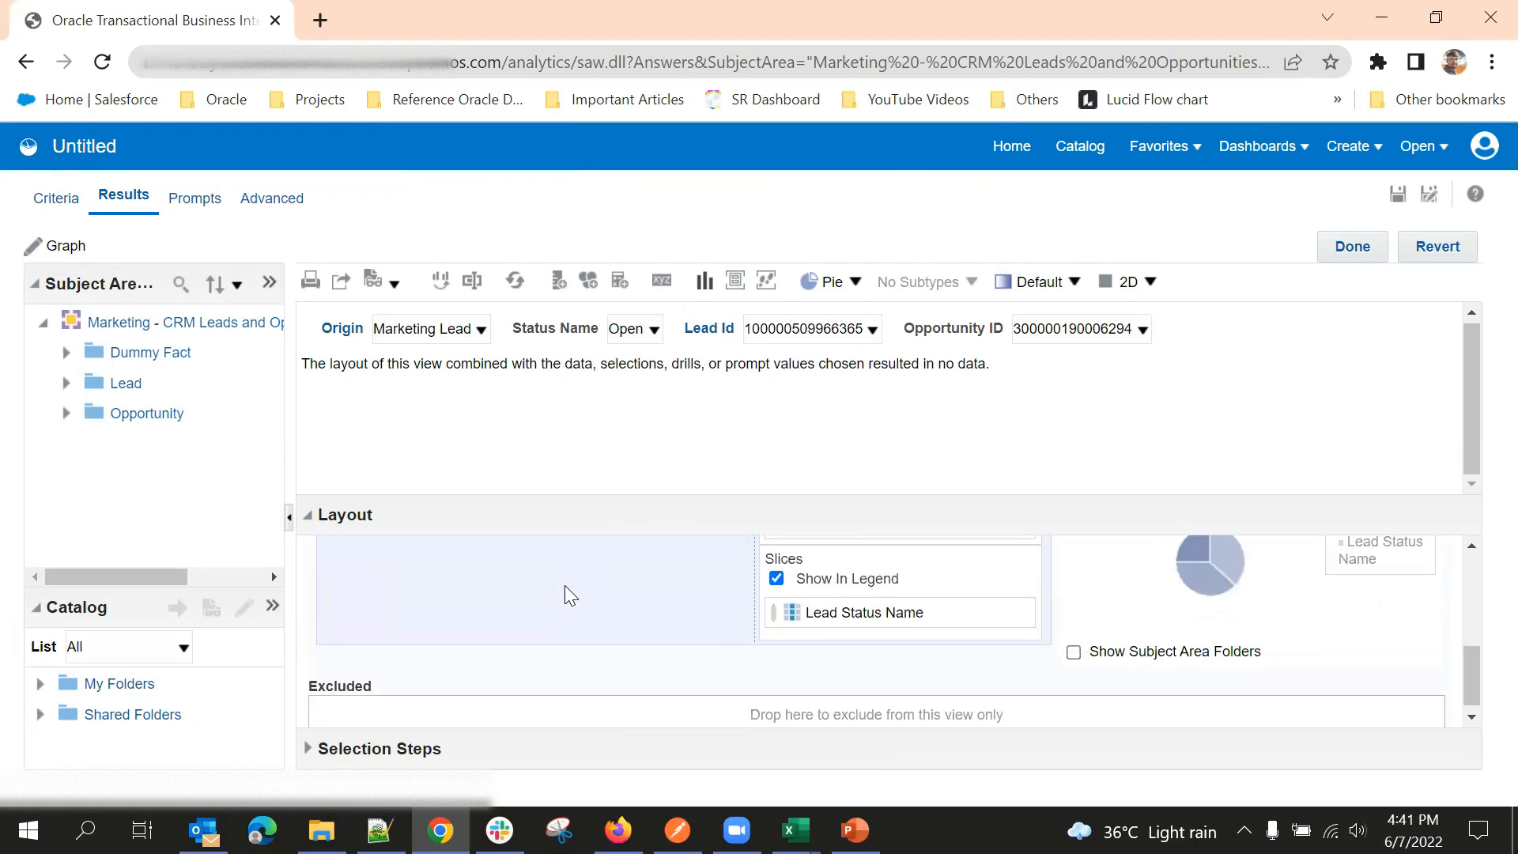
{"action": "left_click_drag", "start_coordinate": [388, 579], "coordinate": [458, 692]}
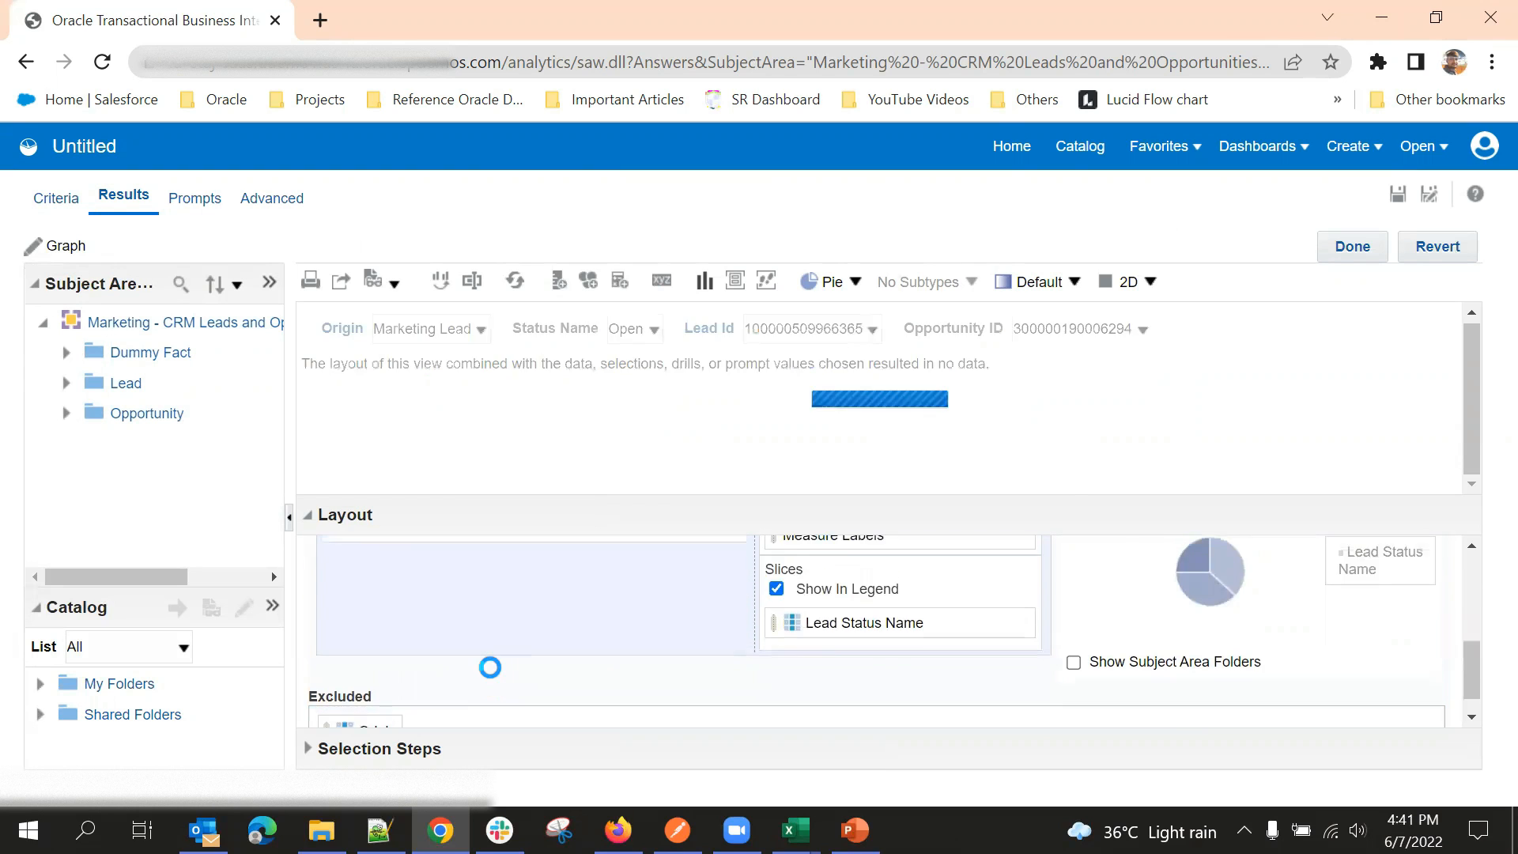
{"action": "left_click_drag", "start_coordinate": [403, 626], "coordinate": [532, 697]}
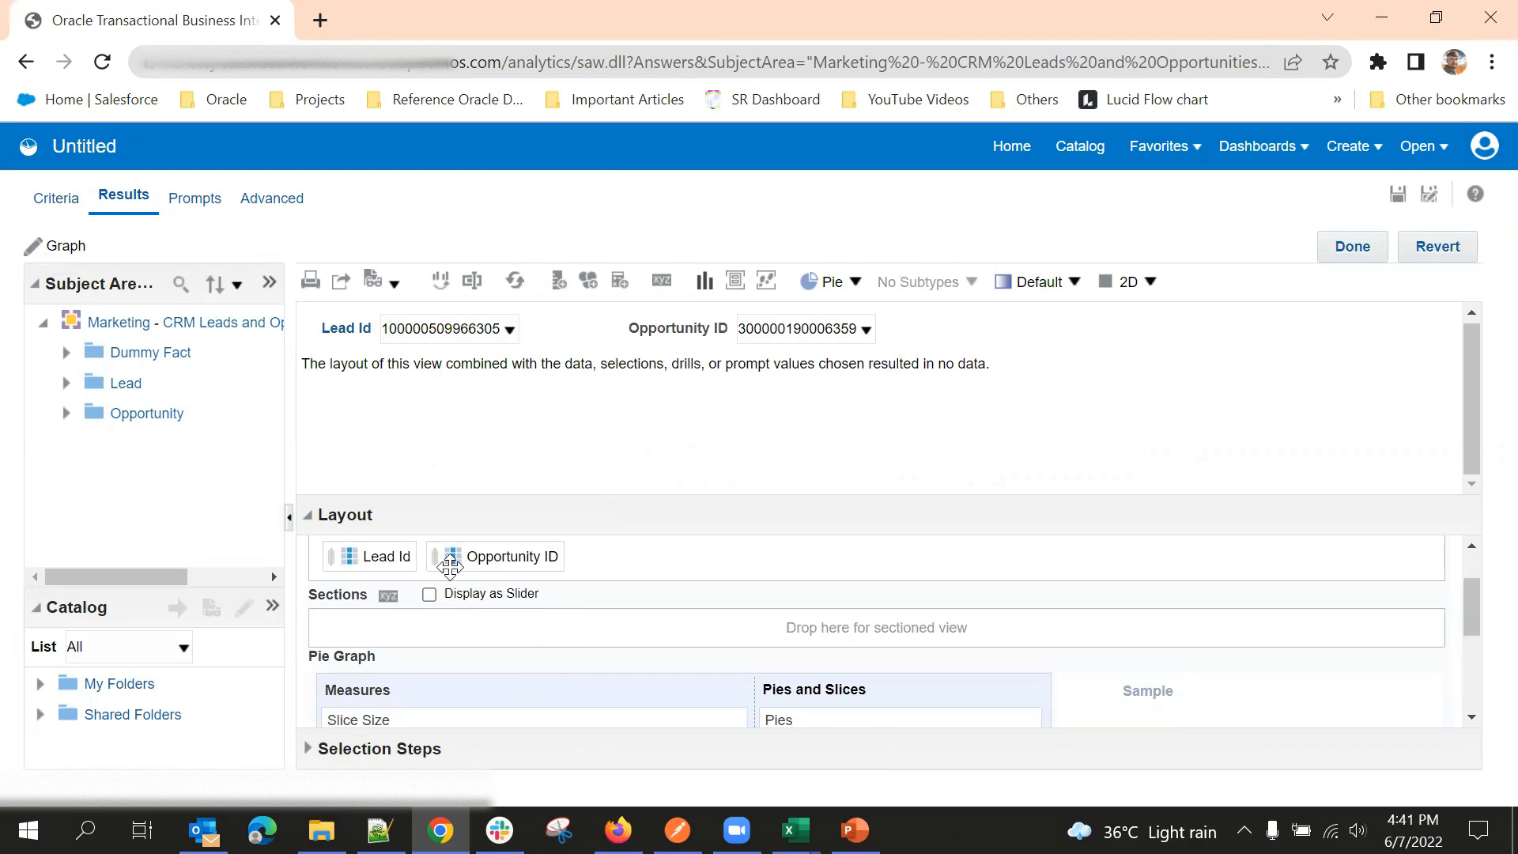
{"action": "left_click_drag", "start_coordinate": [391, 556], "coordinate": [603, 698]}
{"action": "left_click_drag", "start_coordinate": [446, 626], "coordinate": [640, 695]}
Step: Examine the pie graph's layout, including its sections, slice size measures, slices, sample and excluded columns
{"action": "scroll", "coordinate": [570, 629], "scroll_direction": "up", "scroll_amount": 5}
{"action": "scroll", "coordinate": [586, 621], "scroll_direction": "down", "scroll_amount": 5}
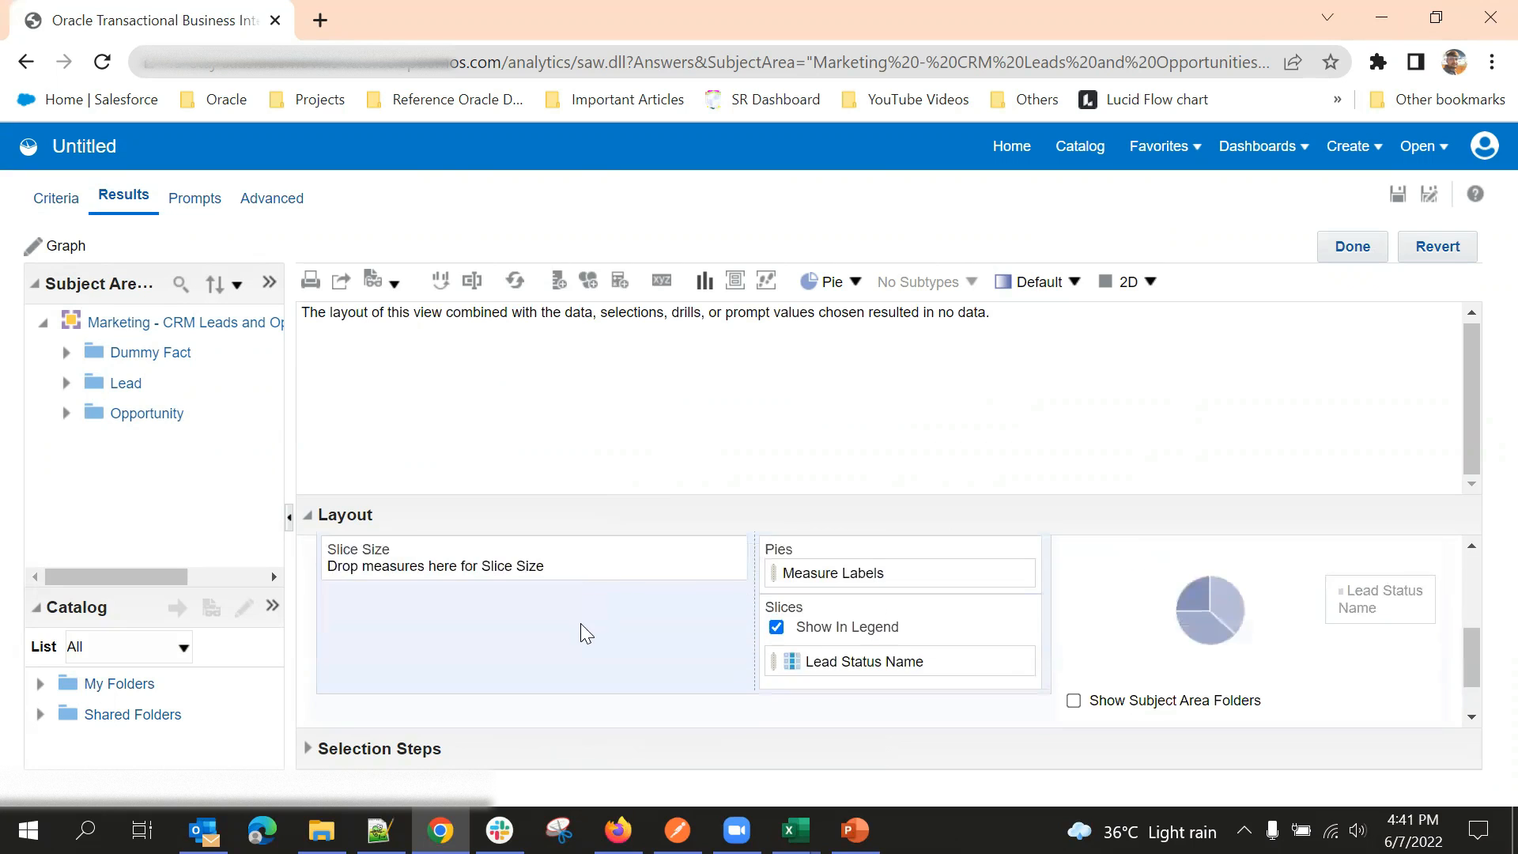
{"action": "scroll", "coordinate": [1201, 654], "scroll_direction": "up", "scroll_amount": 3}
{"action": "scroll", "coordinate": [1190, 652], "scroll_direction": "down", "scroll_amount": 3}
{"action": "scroll", "coordinate": [1231, 656], "scroll_direction": "up", "scroll_amount": 3}
{"action": "scroll", "coordinate": [1193, 631], "scroll_direction": "down", "scroll_amount": 3}
{"action": "scroll", "coordinate": [1190, 630], "scroll_direction": "down", "scroll_amount": 3}
{"action": "scroll", "coordinate": [1172, 637], "scroll_direction": "up", "scroll_amount": 3}
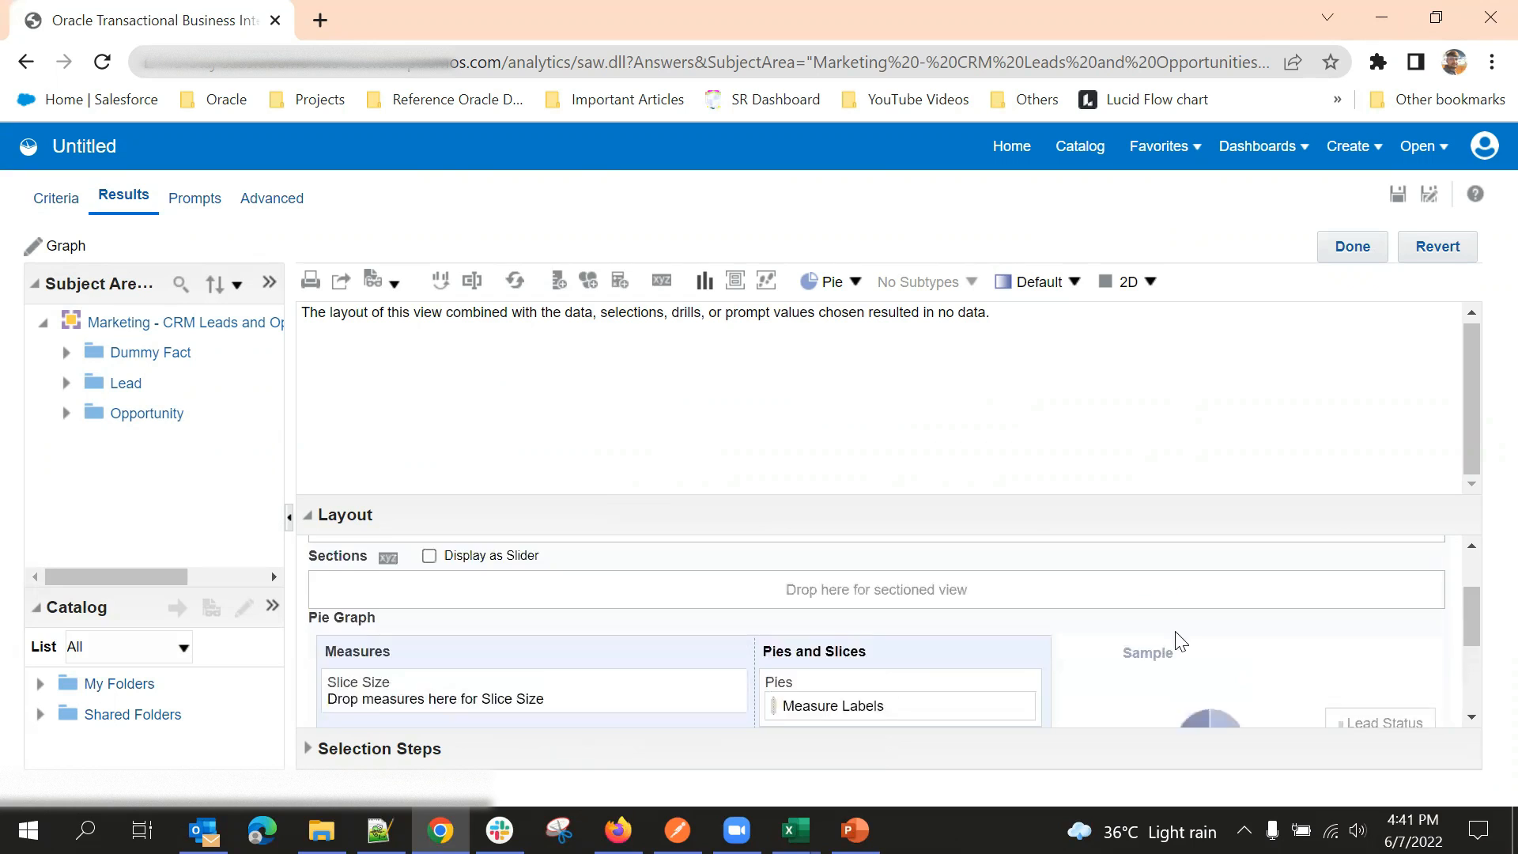
{"action": "scroll", "coordinate": [1107, 632], "scroll_direction": "down", "scroll_amount": 3}
{"action": "scroll", "coordinate": [1072, 629], "scroll_direction": "down", "scroll_amount": 2}
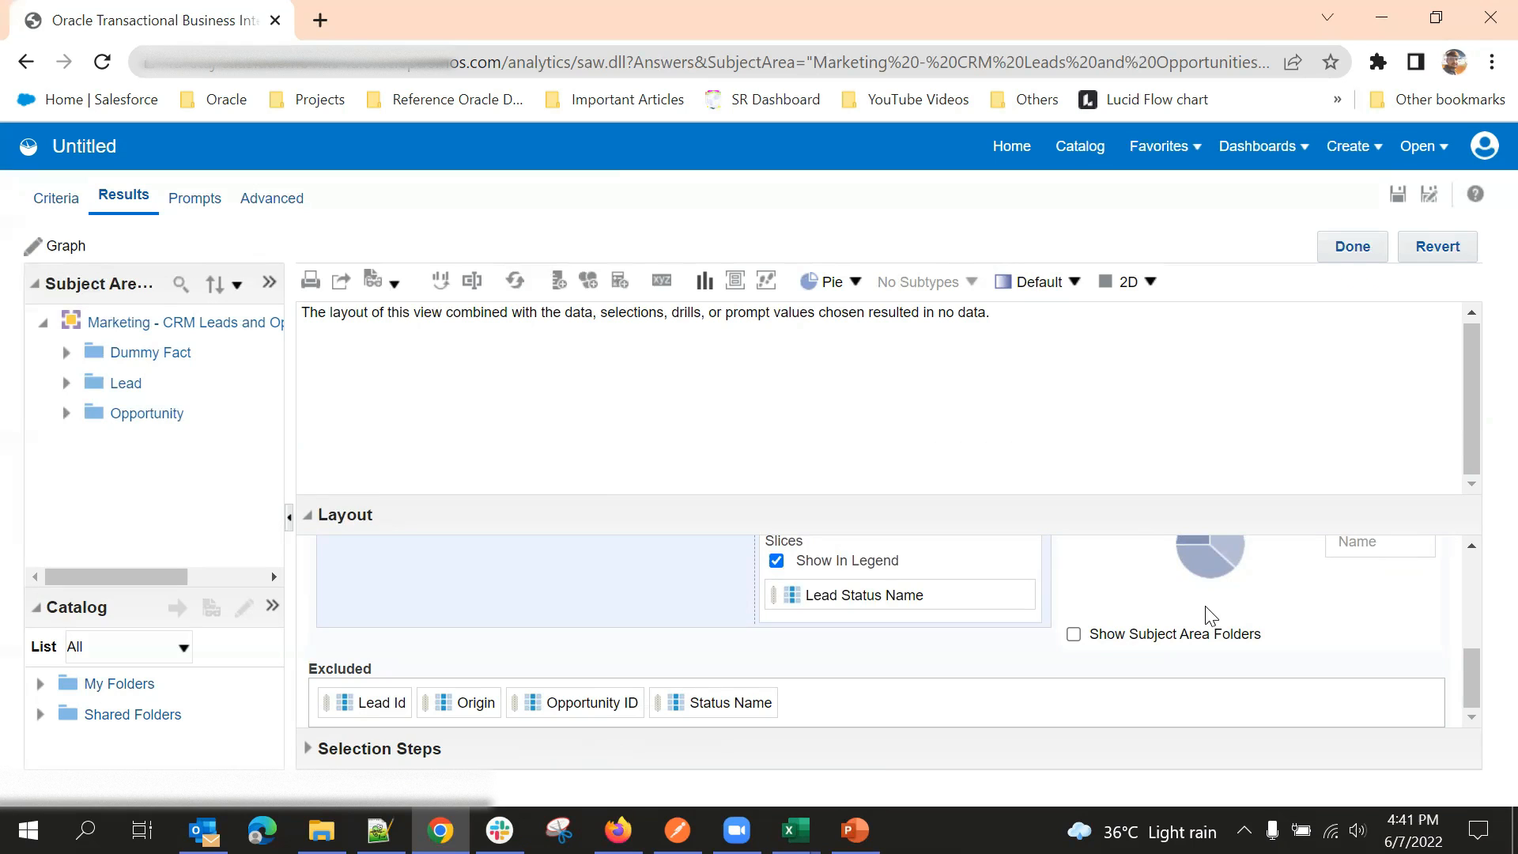
Step: Review the pie graph's measure, pie and slice areas against the columns in the Excluded area
{"action": "scroll", "coordinate": [1204, 609], "scroll_direction": "up", "scroll_amount": 2}
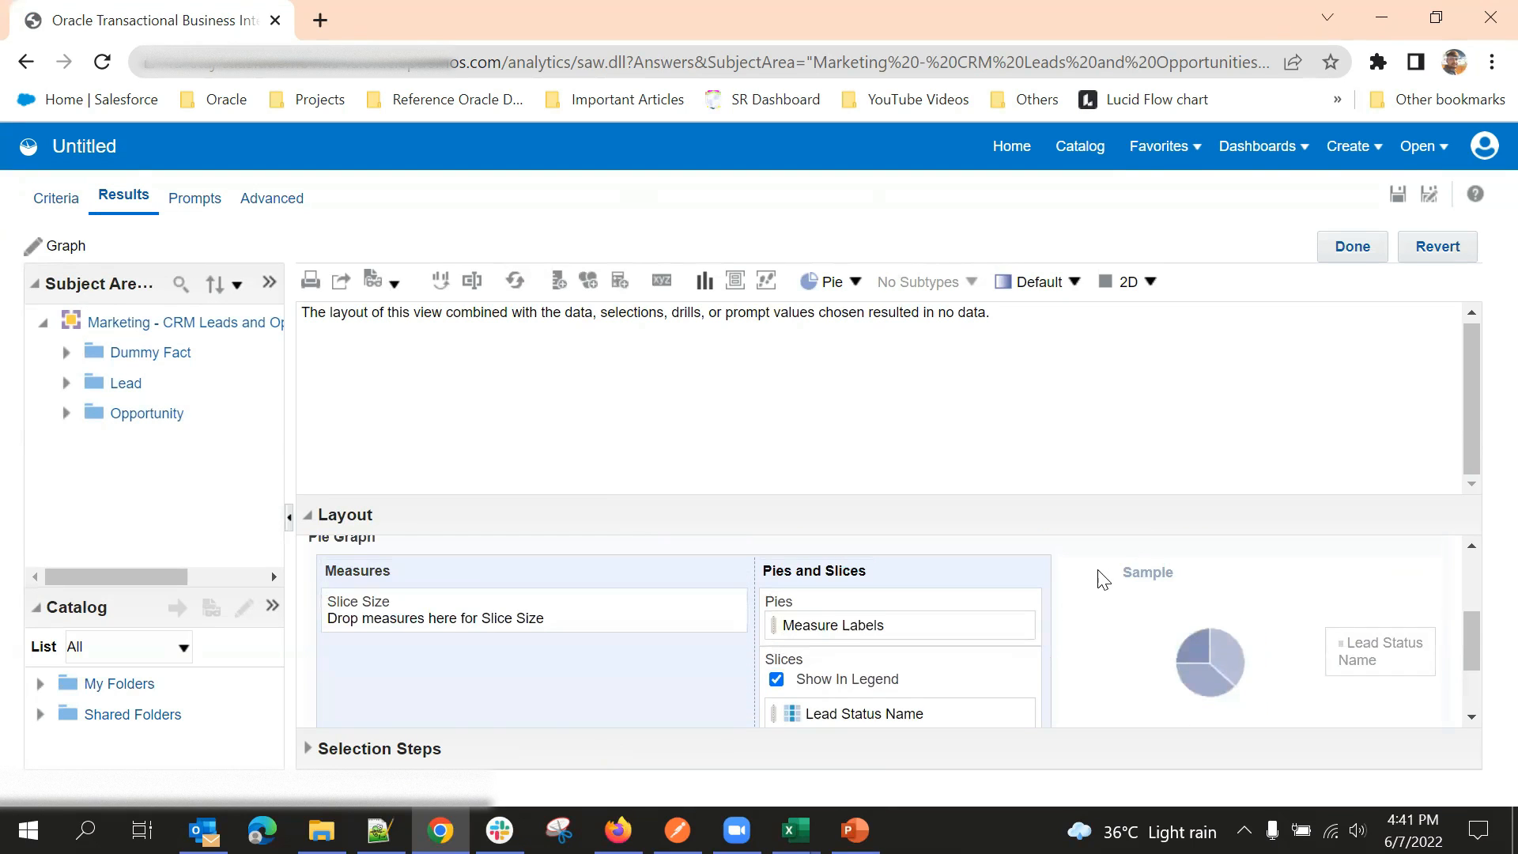
{"action": "scroll", "coordinate": [1102, 577], "scroll_direction": "down", "scroll_amount": 2}
{"action": "scroll", "coordinate": [1102, 577], "scroll_direction": "up", "scroll_amount": 2}
{"action": "scroll", "coordinate": [989, 622], "scroll_direction": "down", "scroll_amount": 2}
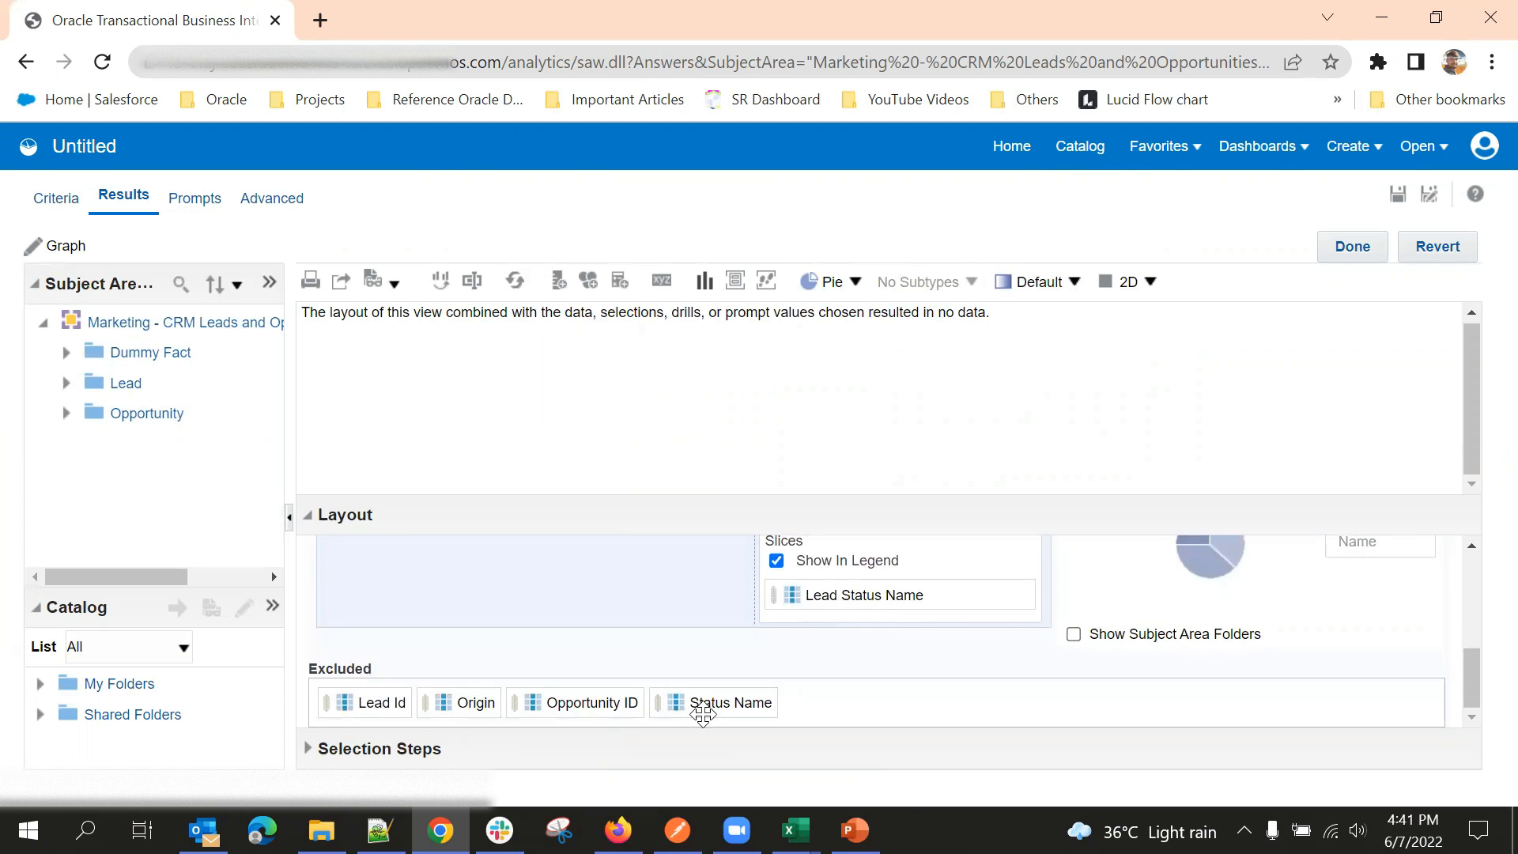
{"action": "left_click_drag", "start_coordinate": [706, 697], "coordinate": [733, 711]}
{"action": "scroll", "coordinate": [874, 601], "scroll_direction": "up", "scroll_amount": 2}
{"action": "scroll", "coordinate": [874, 616], "scroll_direction": "down", "scroll_amount": 2}
{"action": "scroll", "coordinate": [874, 616], "scroll_direction": "up", "scroll_amount": 2}
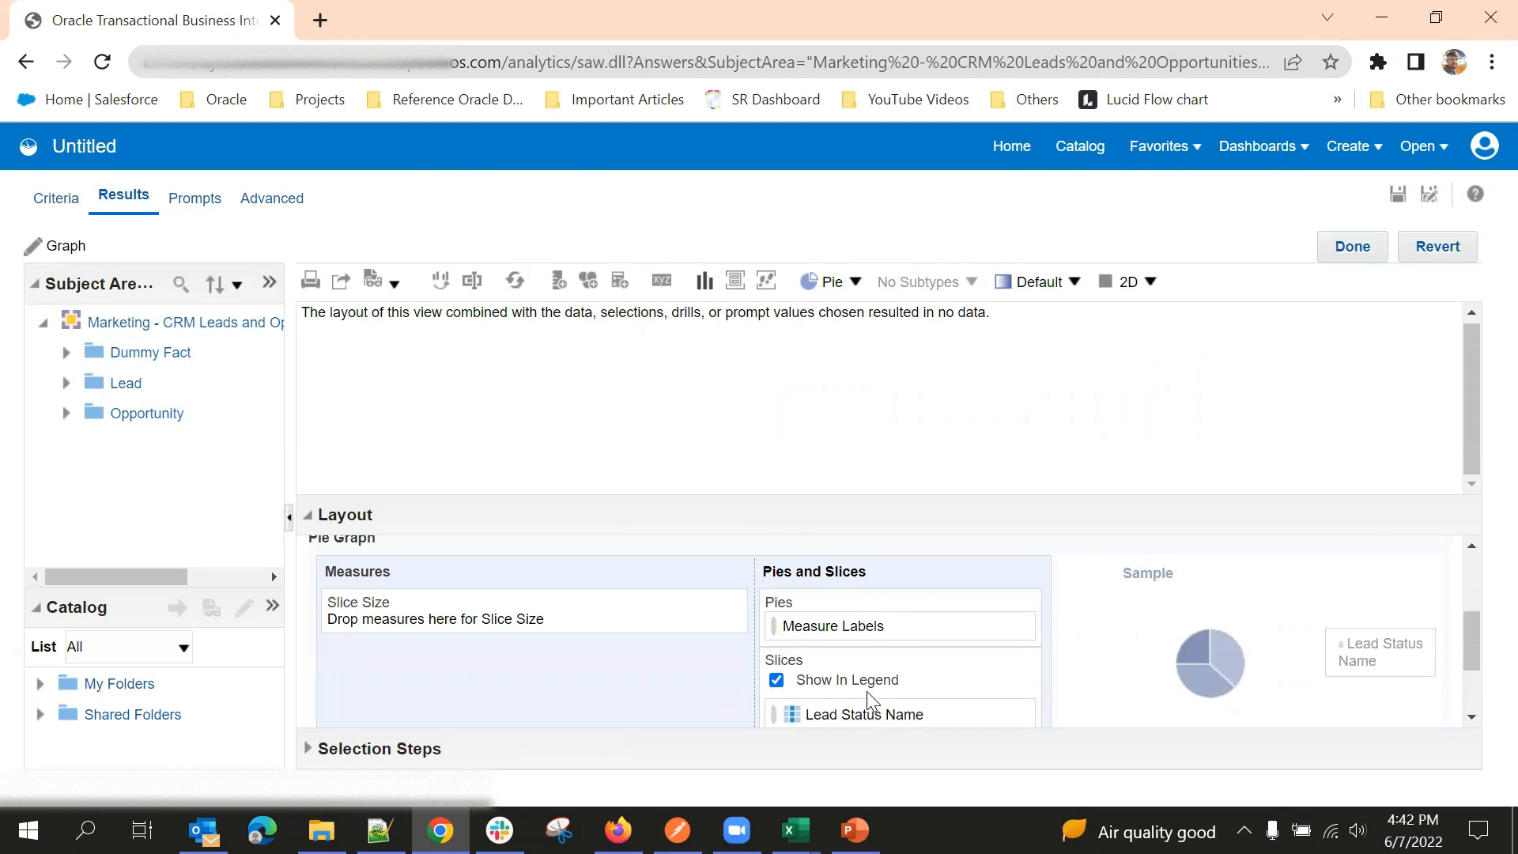
{"action": "scroll", "coordinate": [806, 632], "scroll_direction": "down", "scroll_amount": 2}
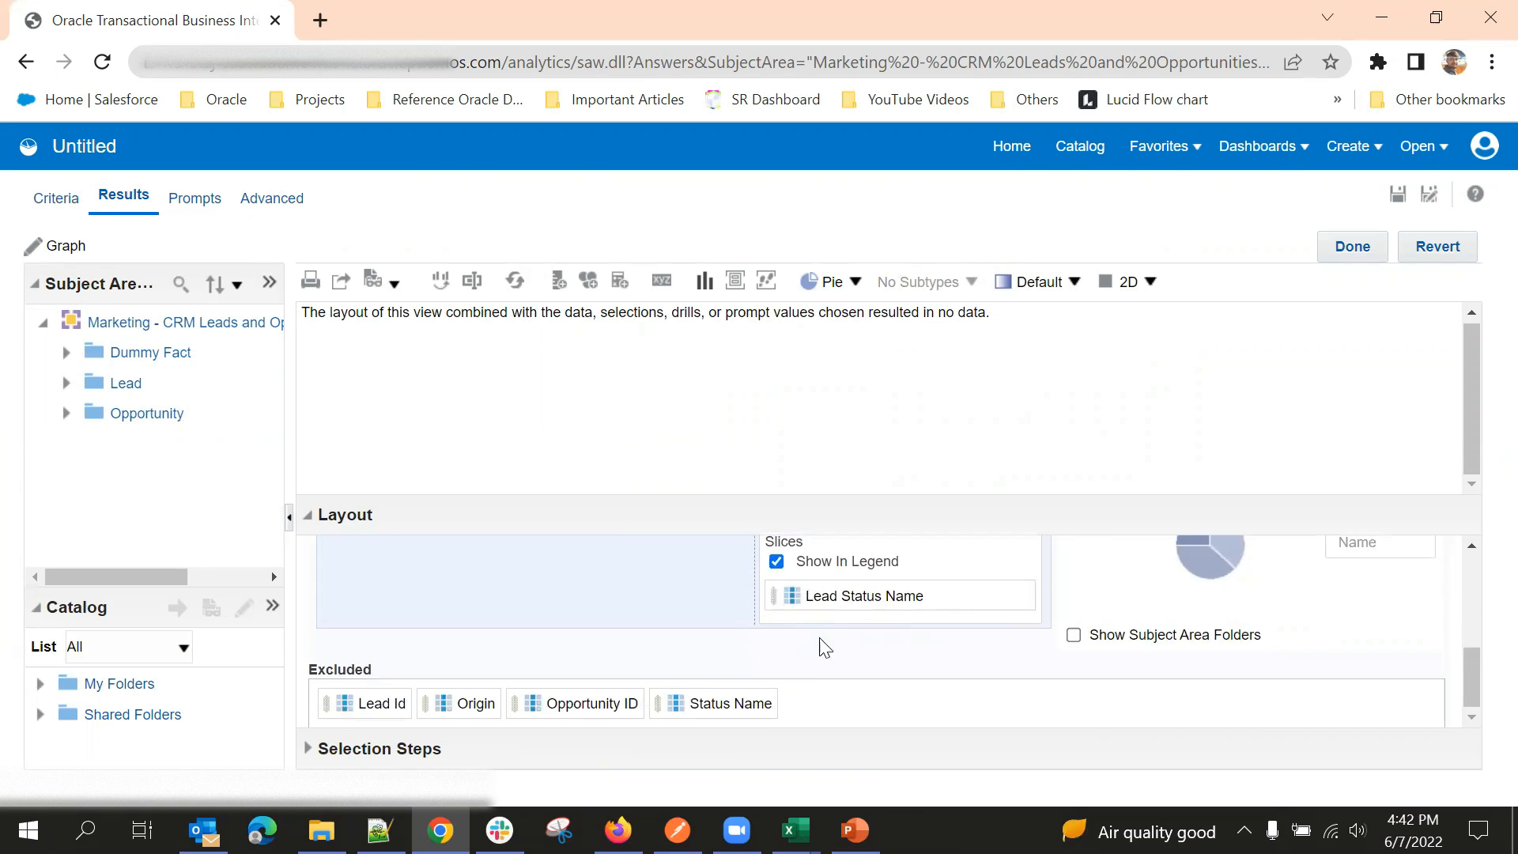
Step: Enlarge the layout area and move Lead Id from the Excluded columns to the graph's Pies area
{"action": "left_click_drag", "start_coordinate": [382, 701], "coordinate": [892, 666]}
{"action": "left_click_drag", "start_coordinate": [862, 495], "coordinate": [865, 348]}
{"action": "scroll", "coordinate": [805, 633], "scroll_direction": "down", "scroll_amount": 3}
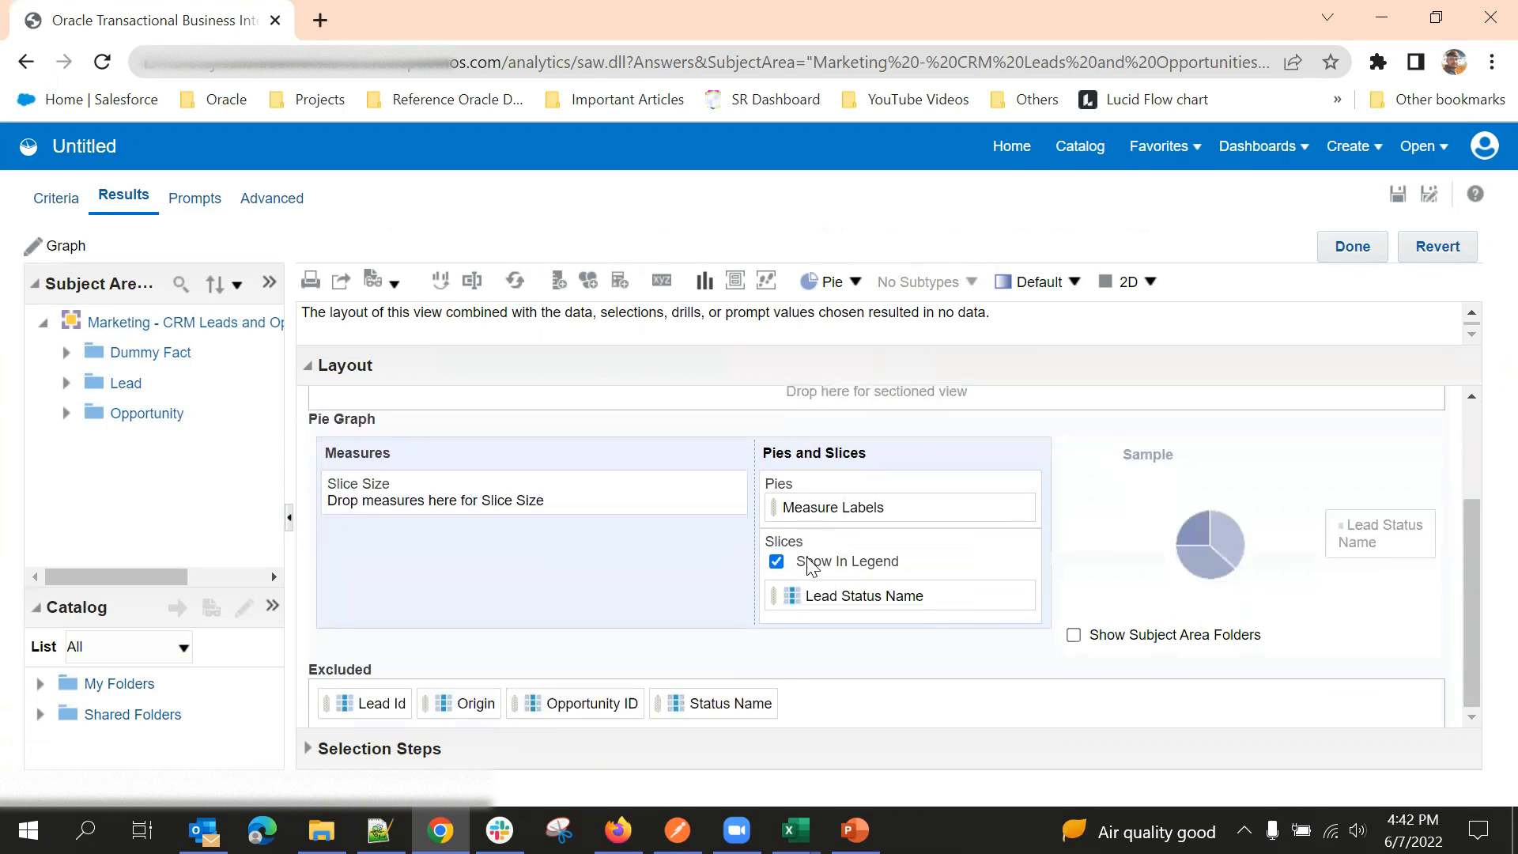
{"action": "left_click_drag", "start_coordinate": [377, 702], "coordinate": [861, 501]}
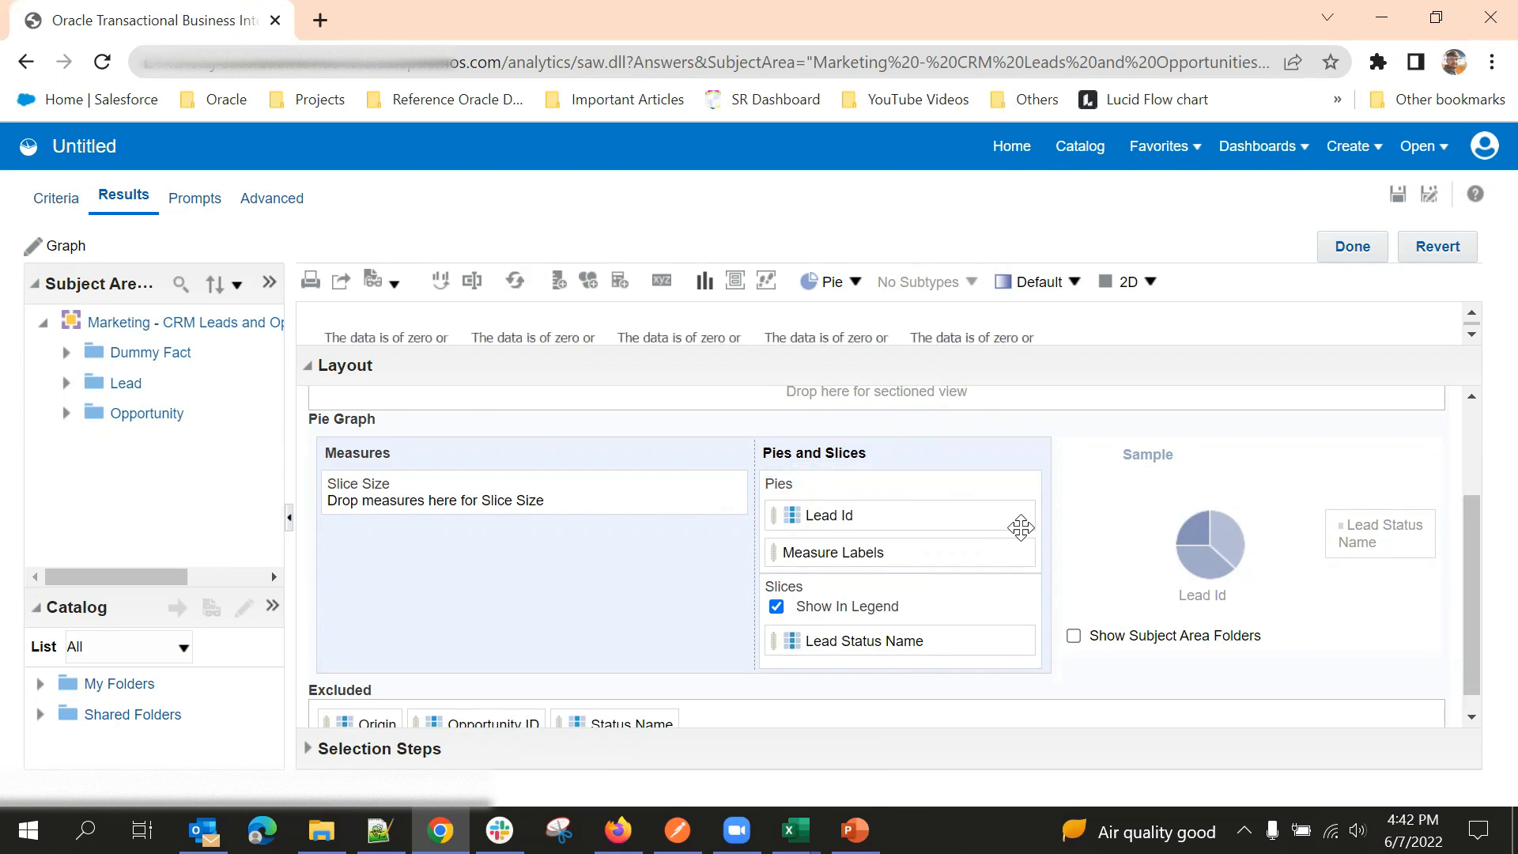
Step: Read the layout's note on required measures, then finish editing the pie graph and return to the compound layout
{"action": "scroll", "coordinate": [928, 509], "scroll_direction": "up", "scroll_amount": 2}
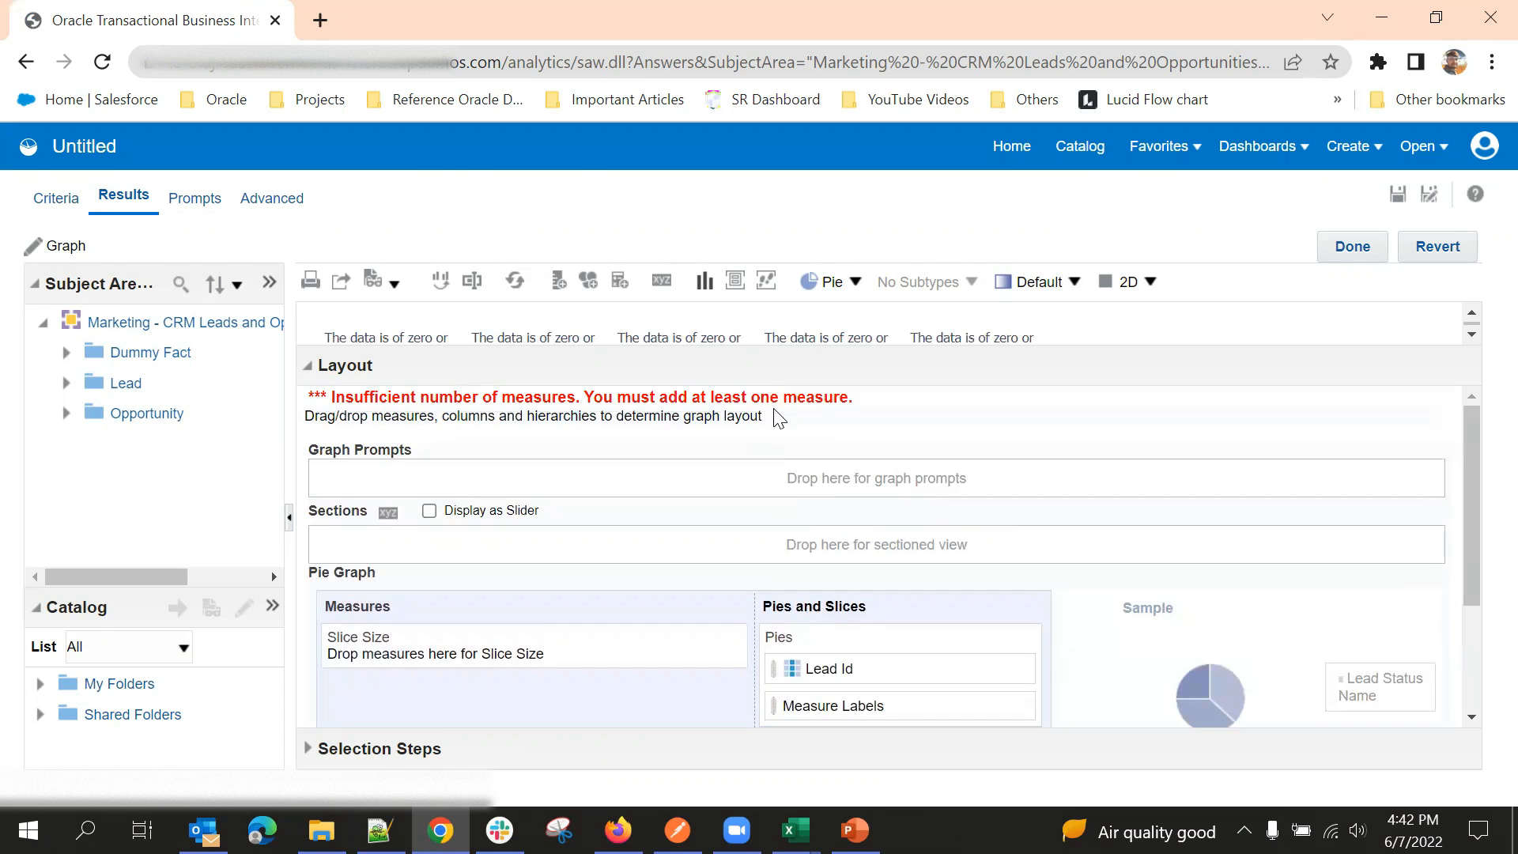
{"action": "left_click_drag", "start_coordinate": [589, 397], "coordinate": [853, 398]}
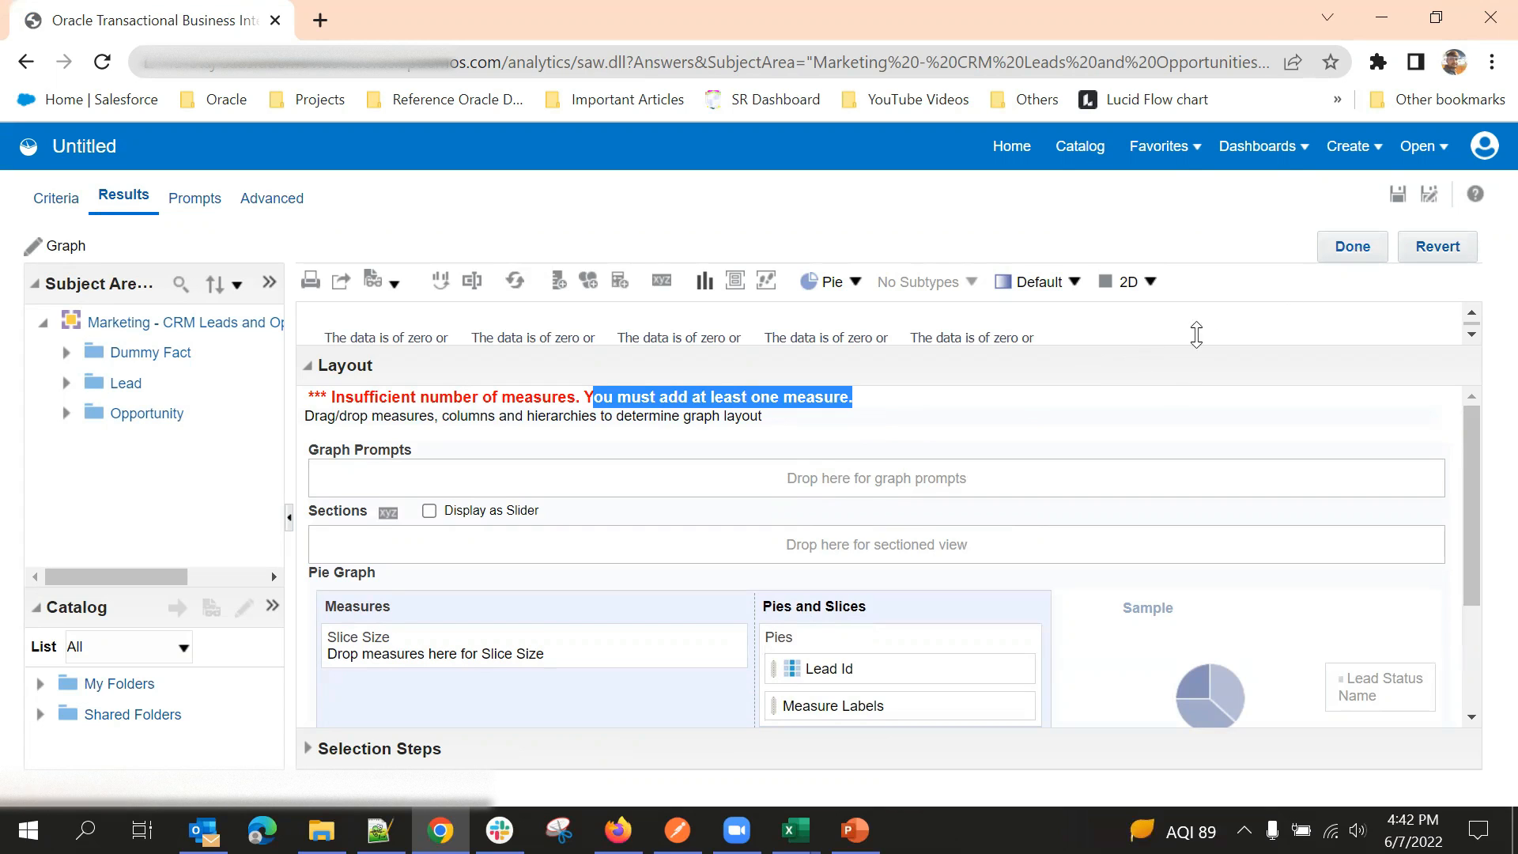
{"action": "left_click", "coordinate": [1351, 250]}
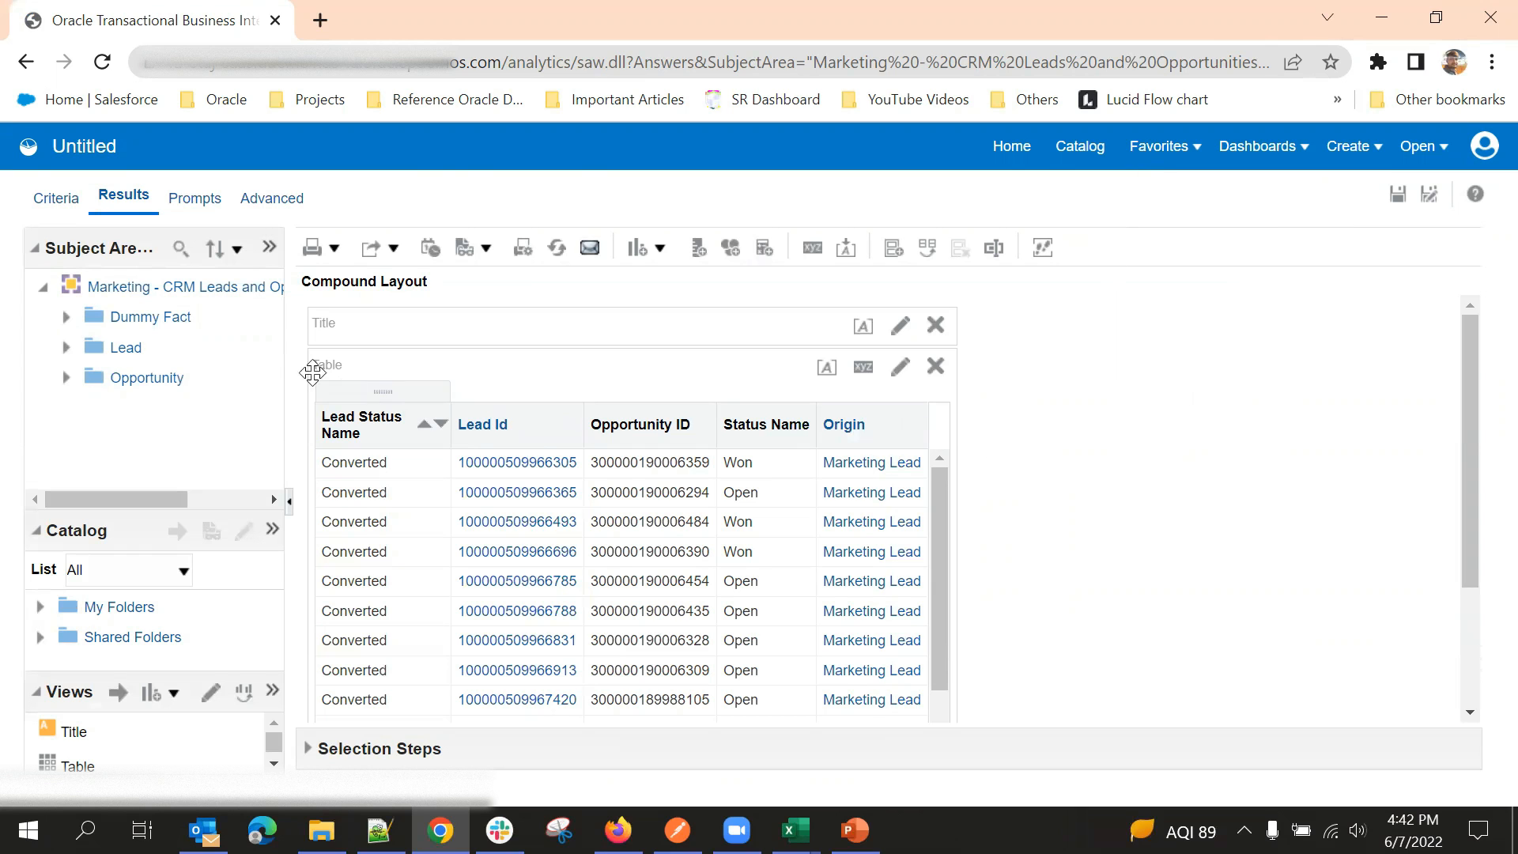
{"action": "scroll", "coordinate": [738, 620], "scroll_direction": "down", "scroll_amount": 3}
{"action": "scroll", "coordinate": [764, 603], "scroll_direction": "up", "scroll_amount": 3}
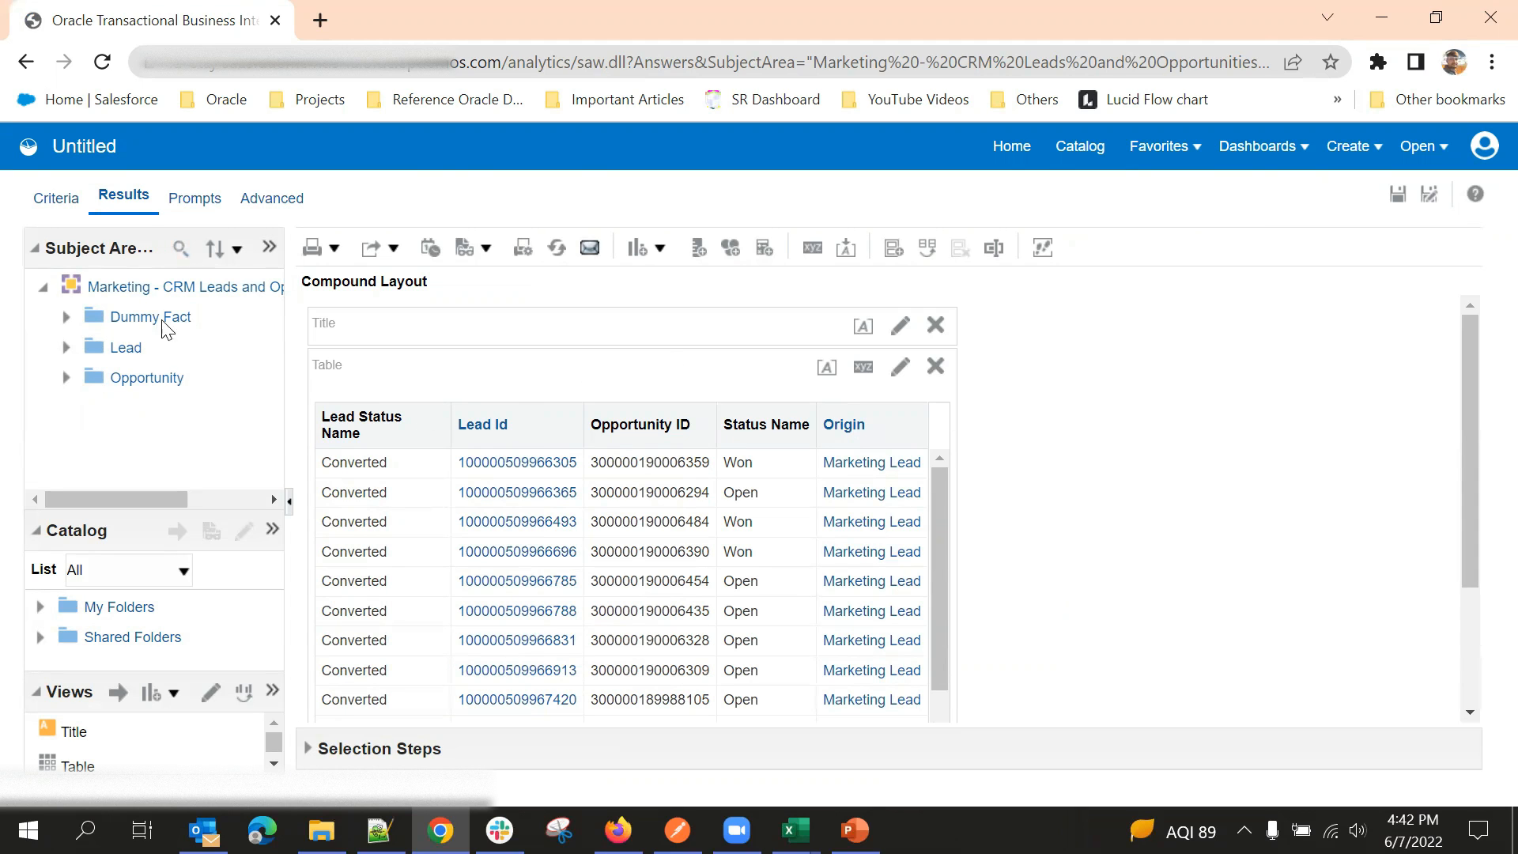
Step: Return to the analysis criteria and add the Opportunity folder's # Days in Stage to the selected columns
{"action": "left_click", "coordinate": [70, 199]}
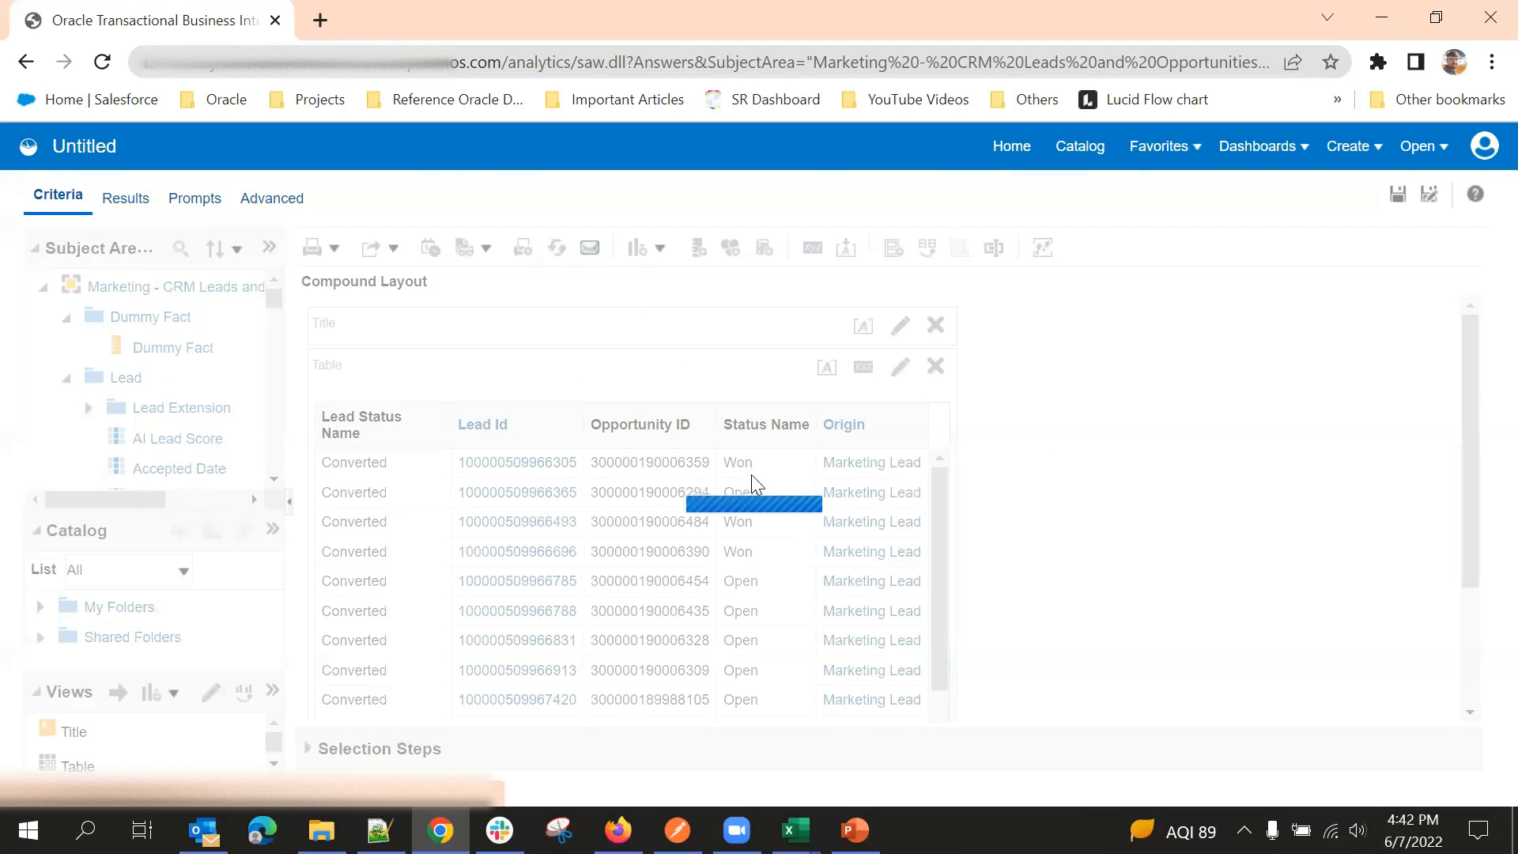
{"action": "left_click", "coordinate": [87, 409]}
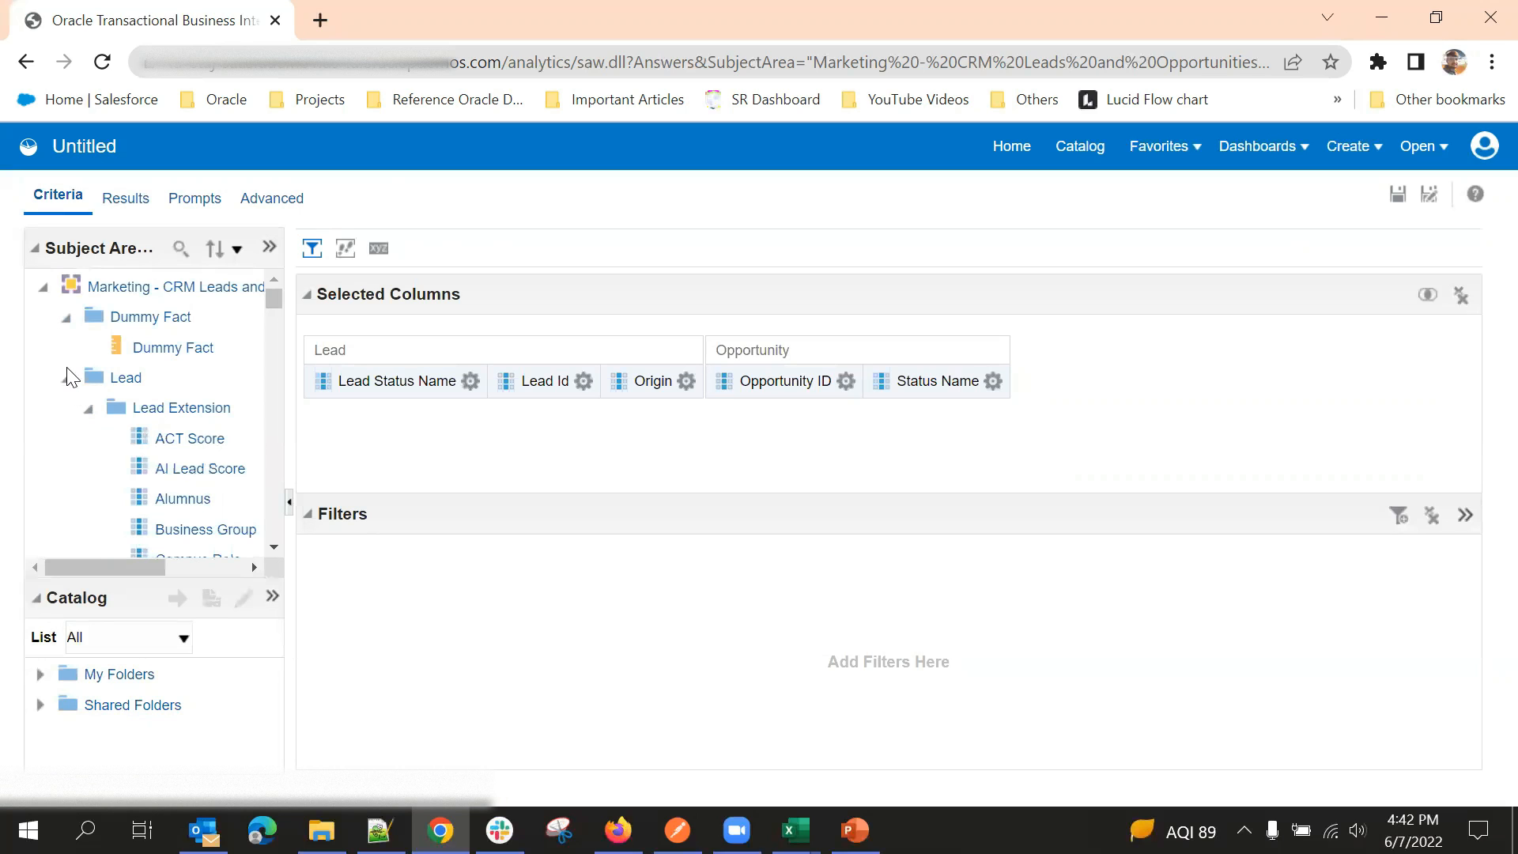
{"action": "left_click", "coordinate": [68, 379]}
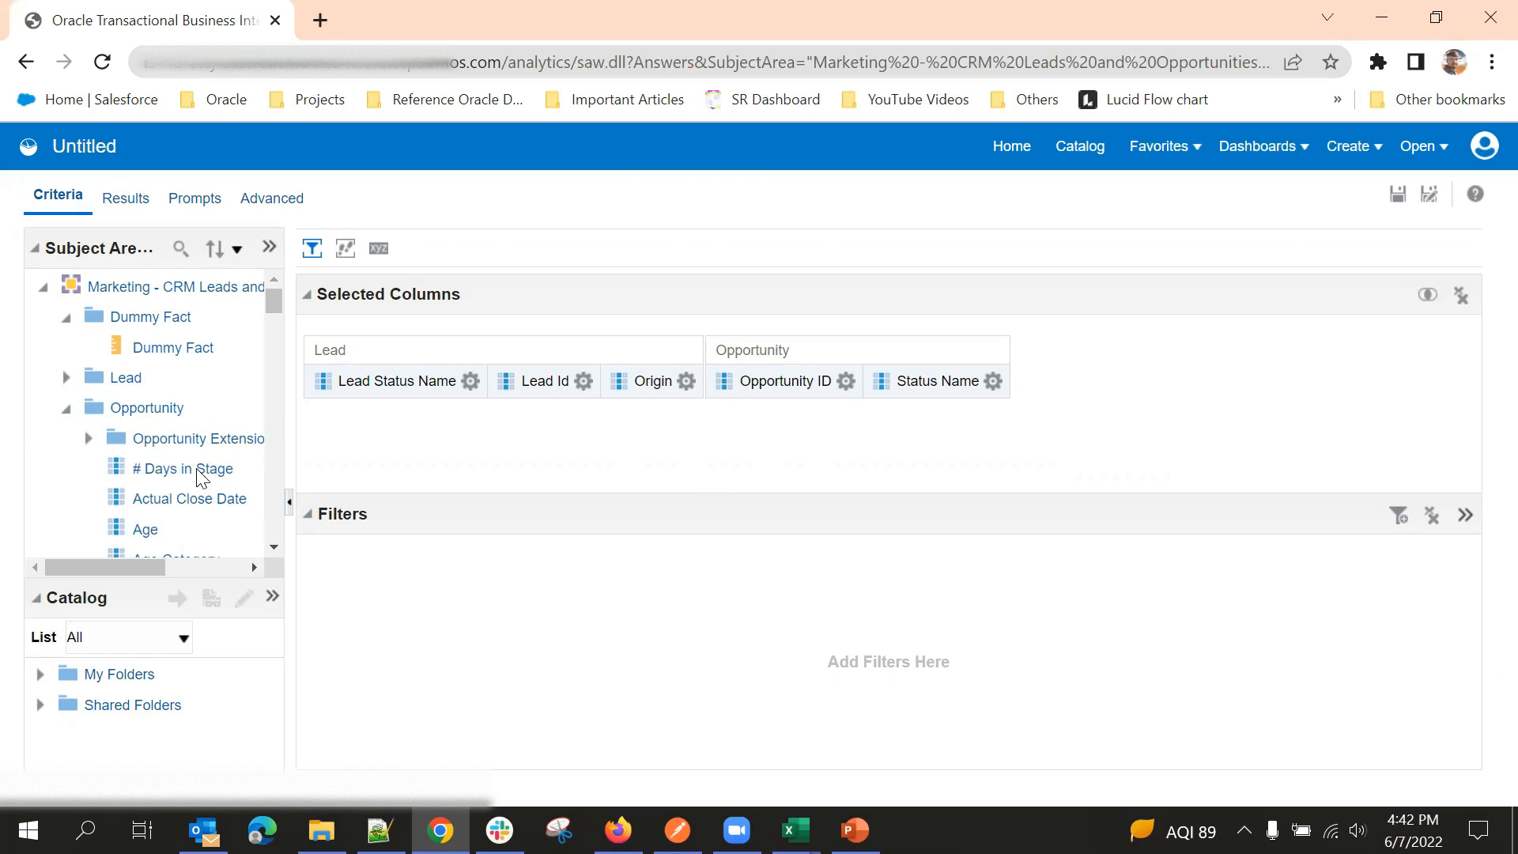
{"action": "left_click_drag", "start_coordinate": [196, 476], "coordinate": [1122, 389]}
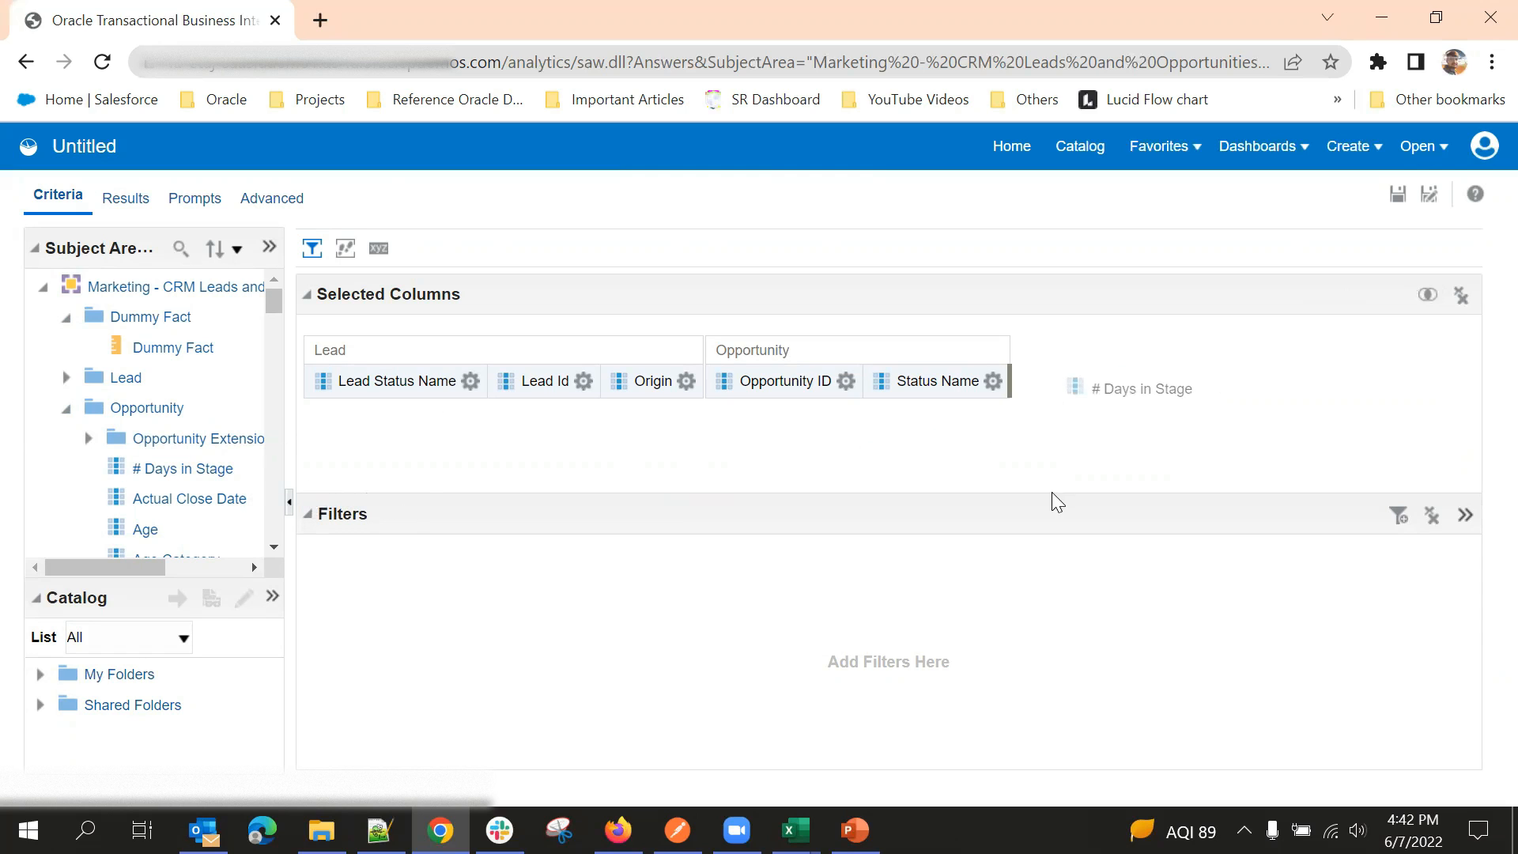
Step: Edit the # Days in Stage column: enable custom headings, clear its formula and set the column heading to No Of Opportunities
{"action": "left_click", "coordinate": [1159, 381]}
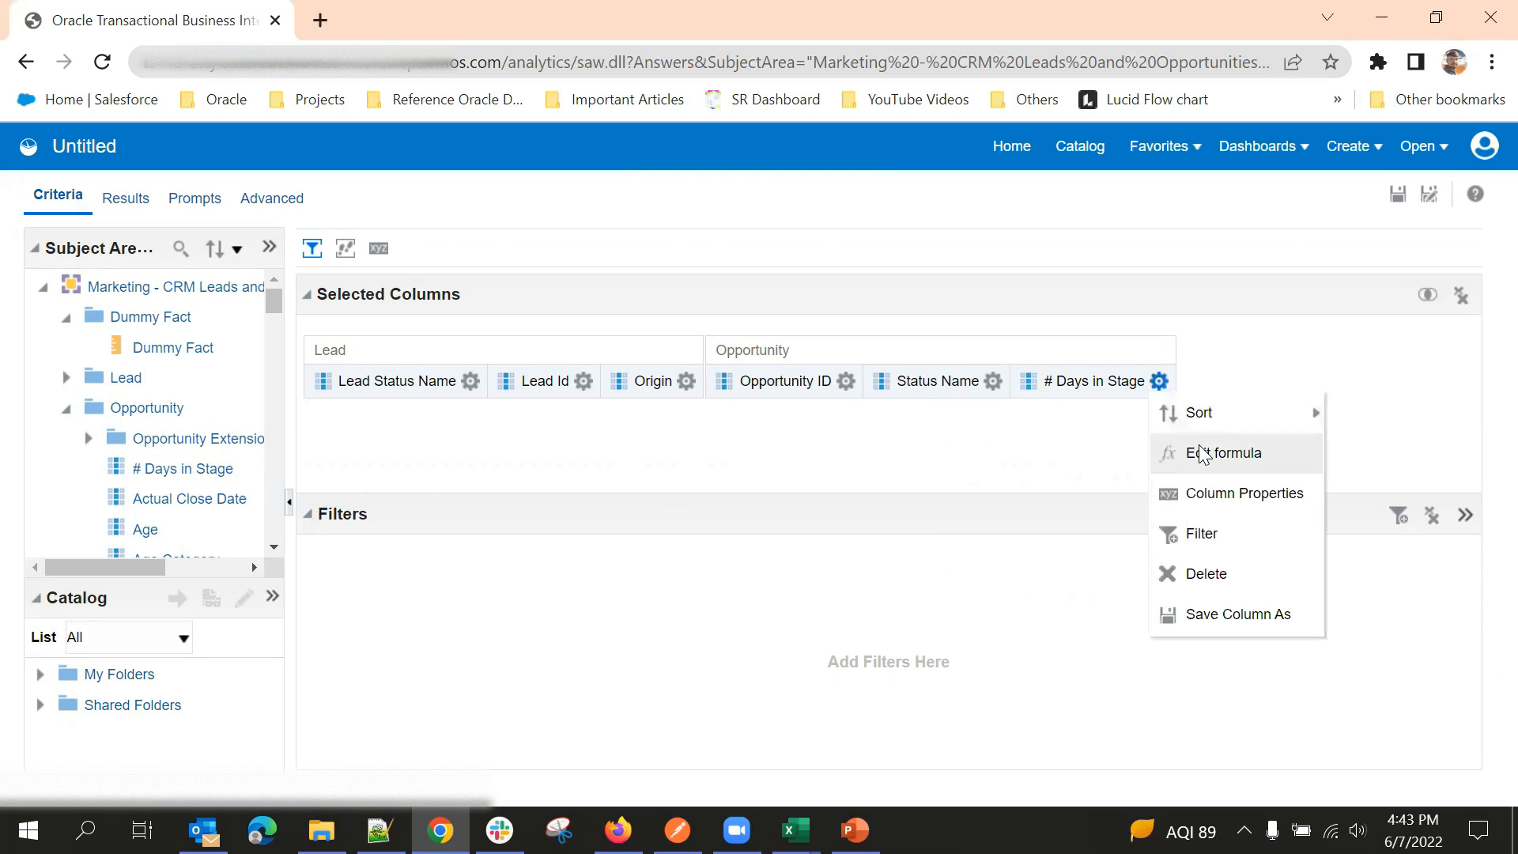
{"action": "left_click", "coordinate": [1217, 453]}
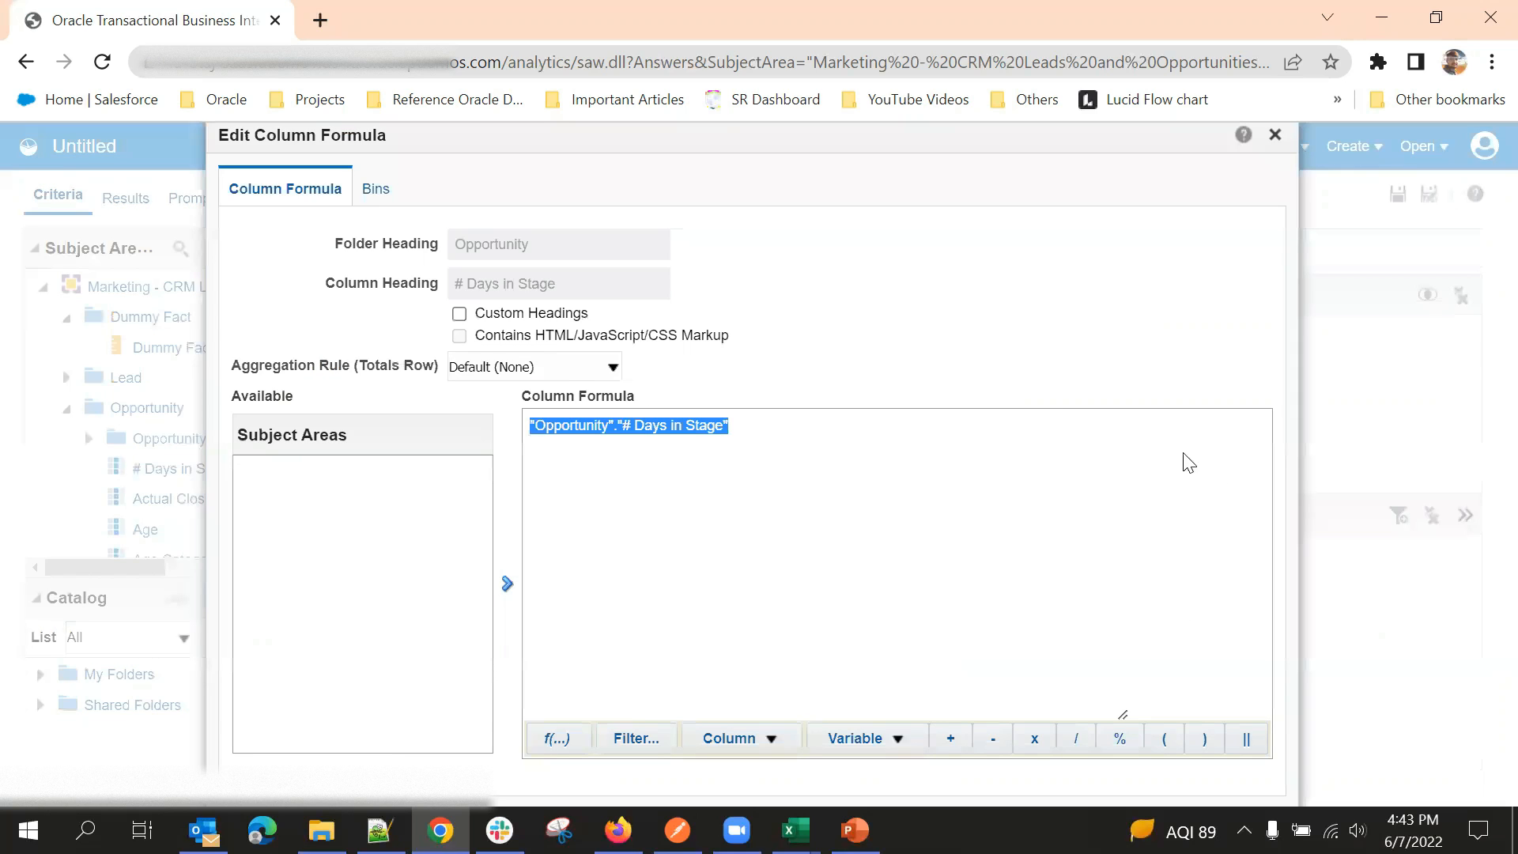
{"action": "left_click", "coordinate": [470, 314]}
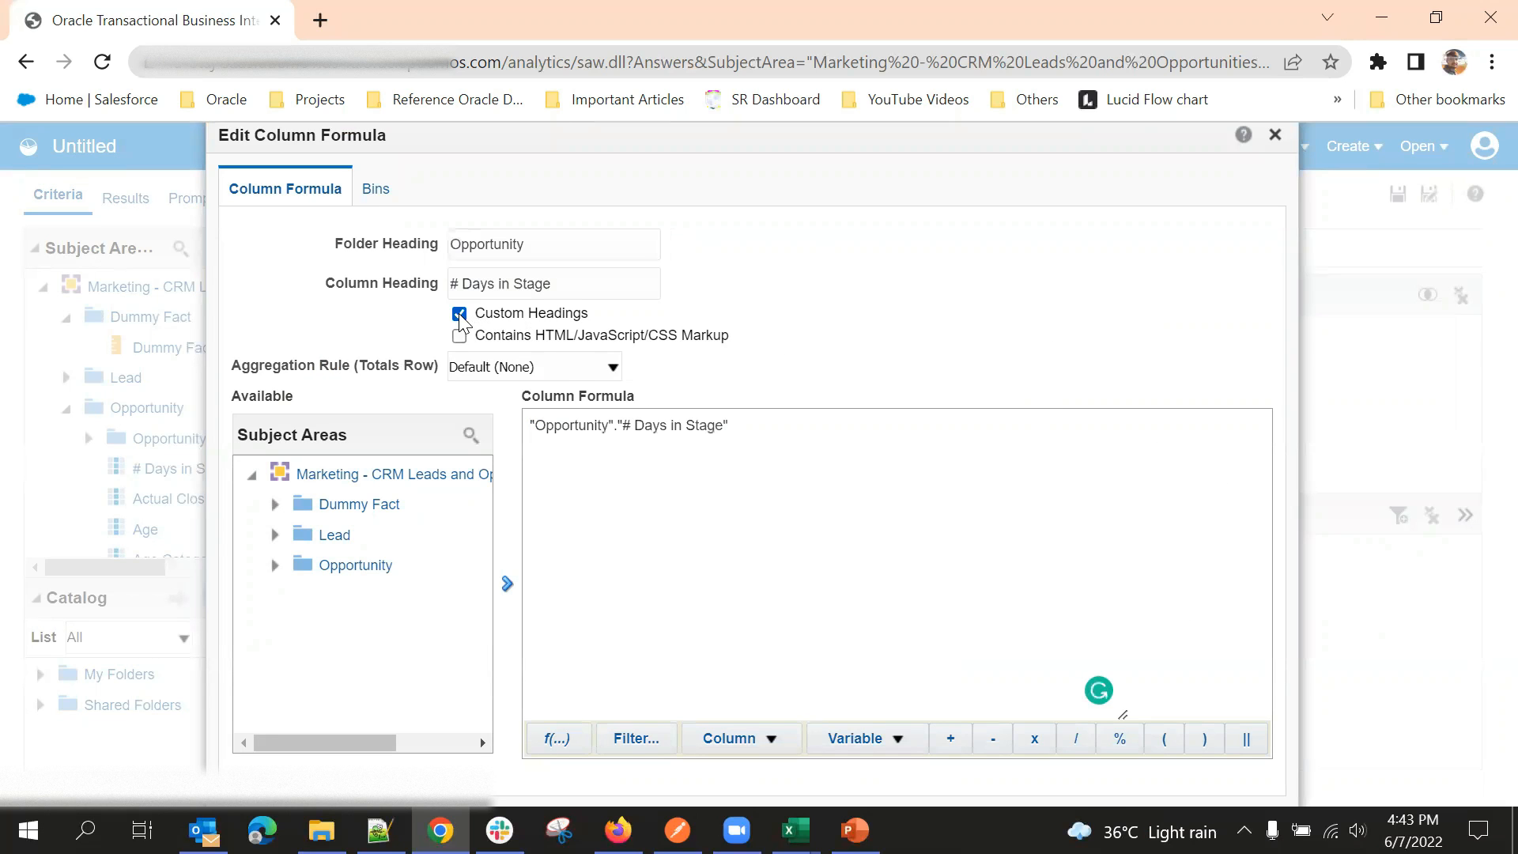
{"action": "triple_click", "coordinate": [691, 423]}
{"action": "key", "text": "BackSpace"}
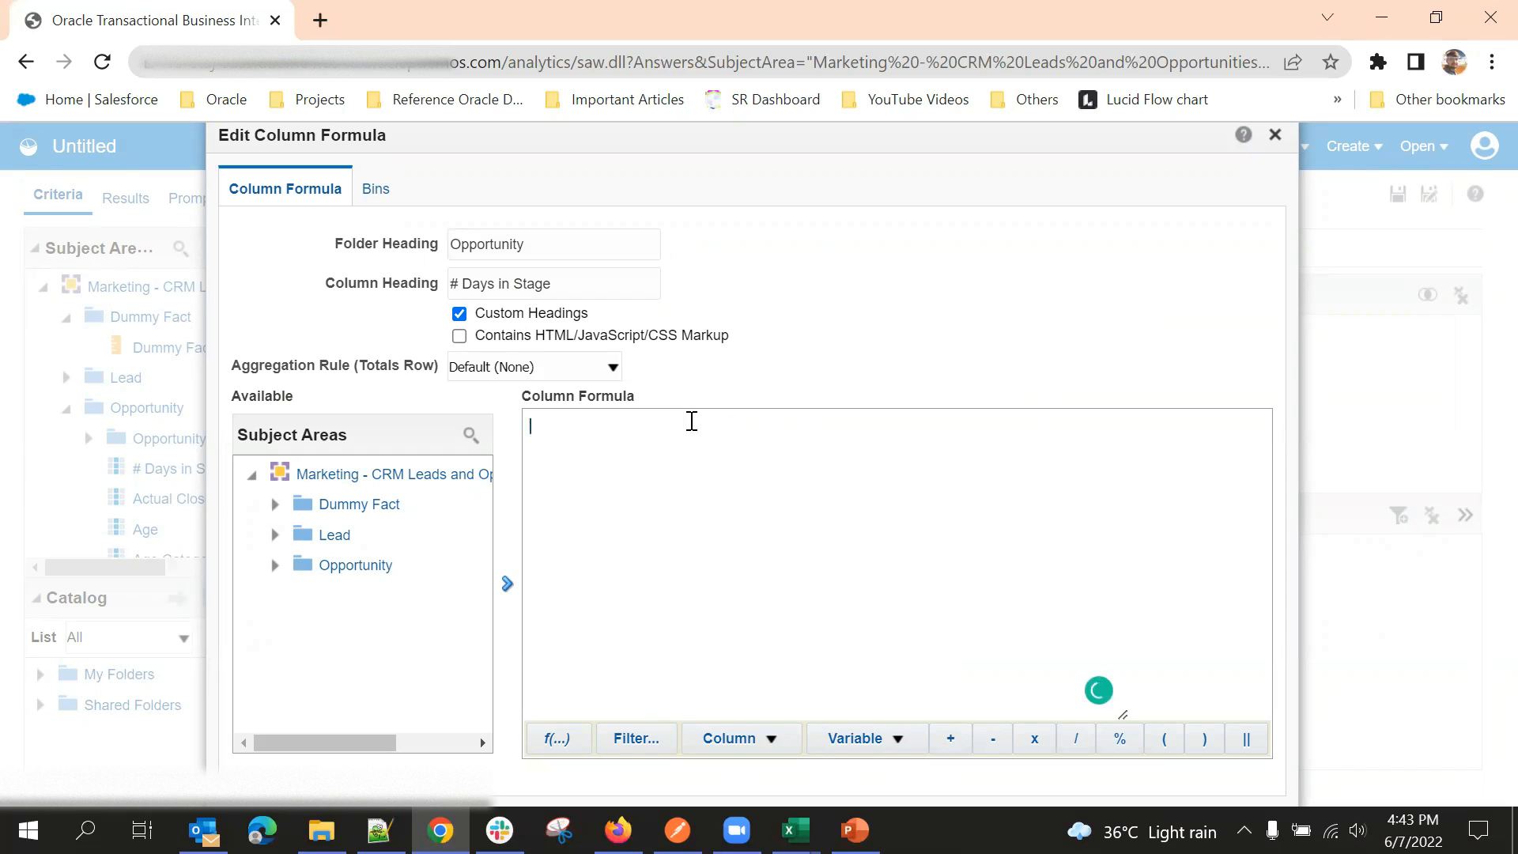
{"action": "triple_click", "coordinate": [525, 291]}
{"action": "key", "text": "BackSpace"}
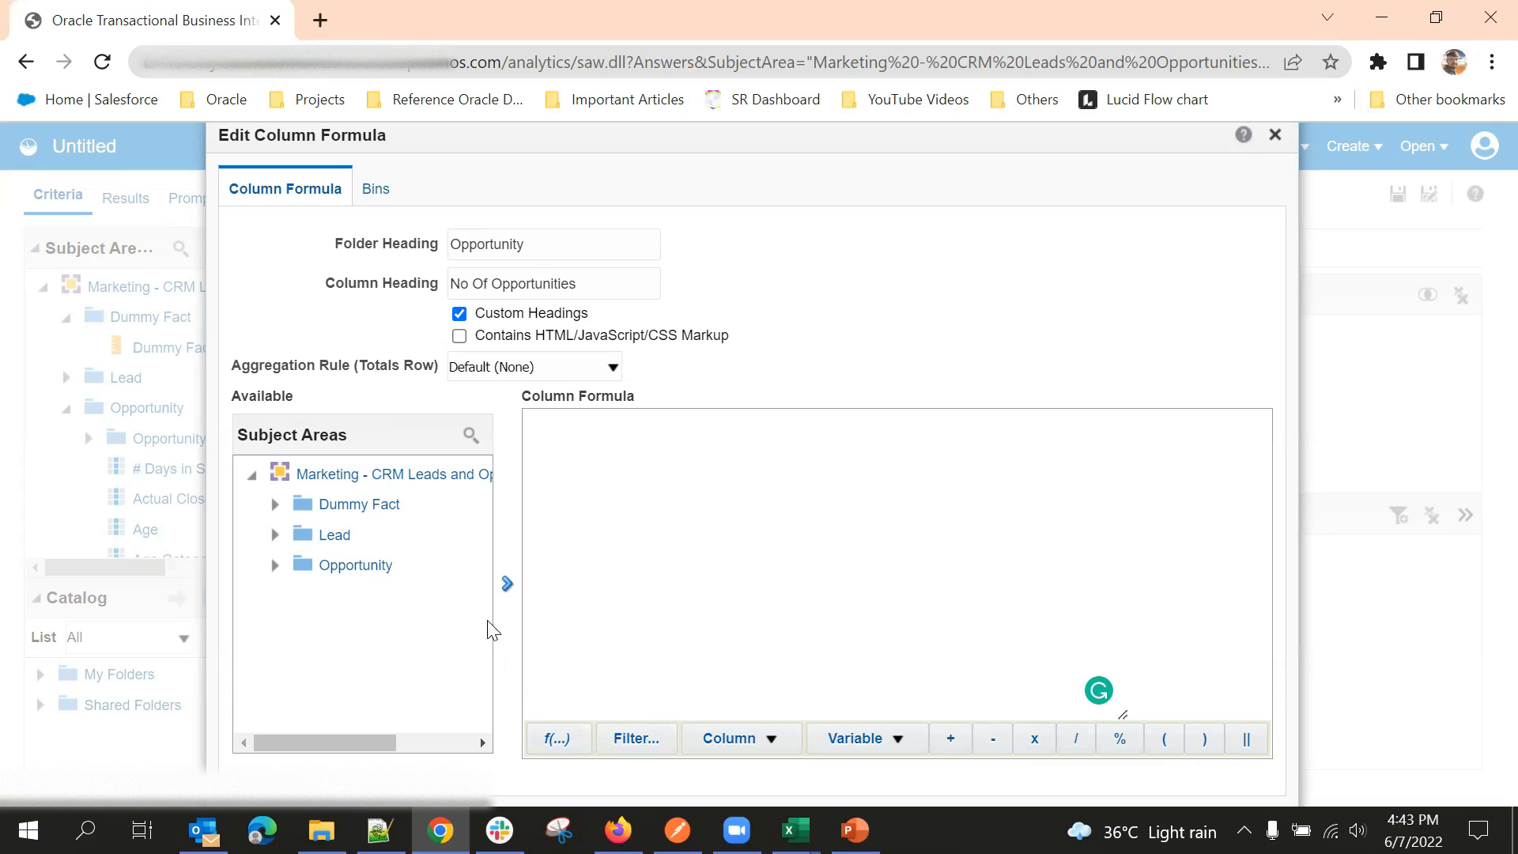
{"action": "left_click", "coordinate": [275, 536]}
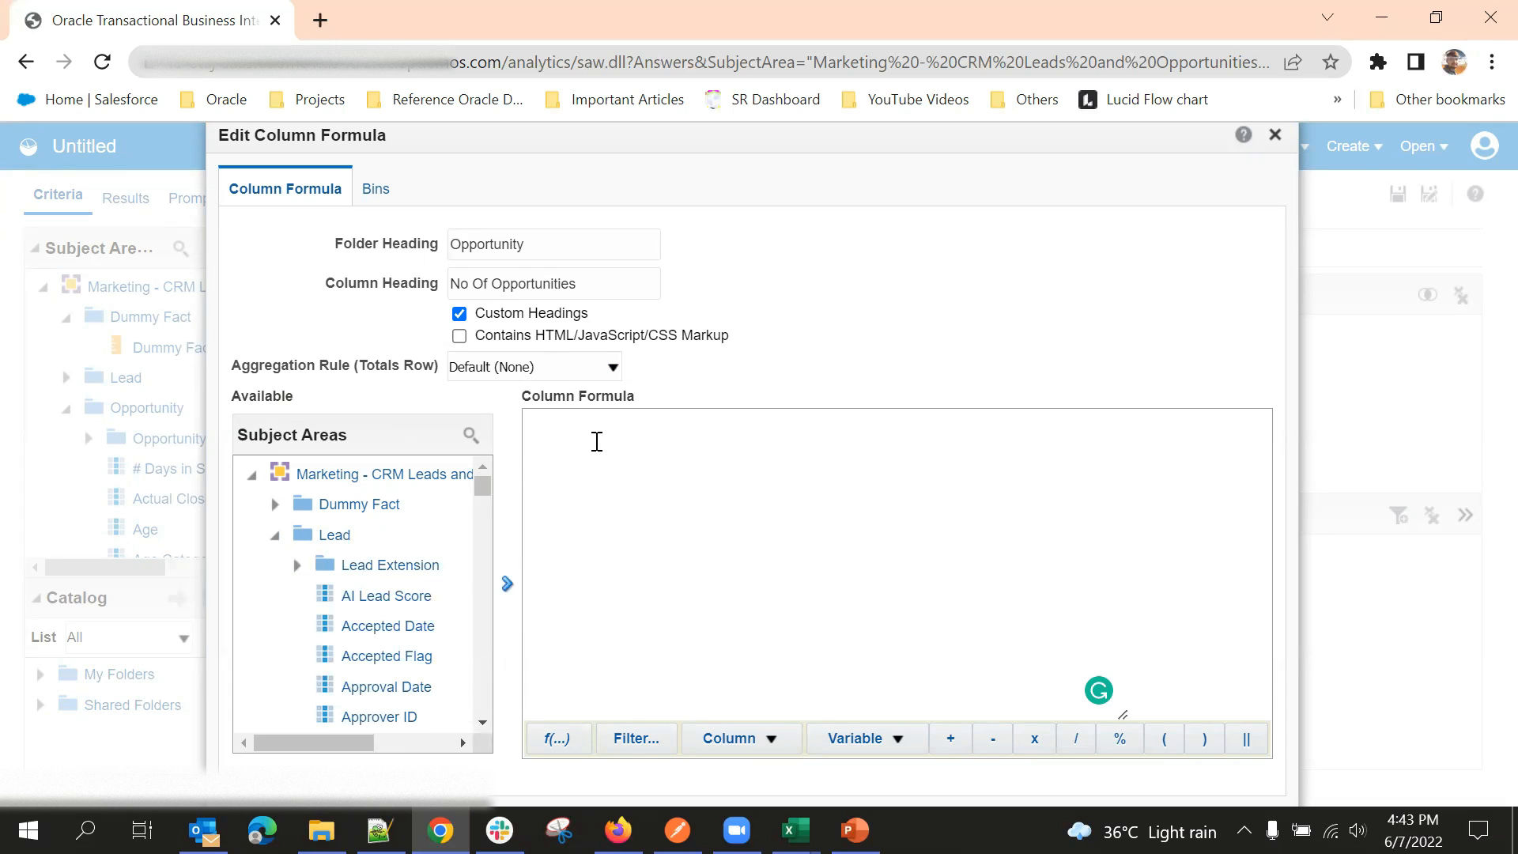
{"action": "scroll", "coordinate": [431, 575], "scroll_direction": "down", "scroll_amount": 3}
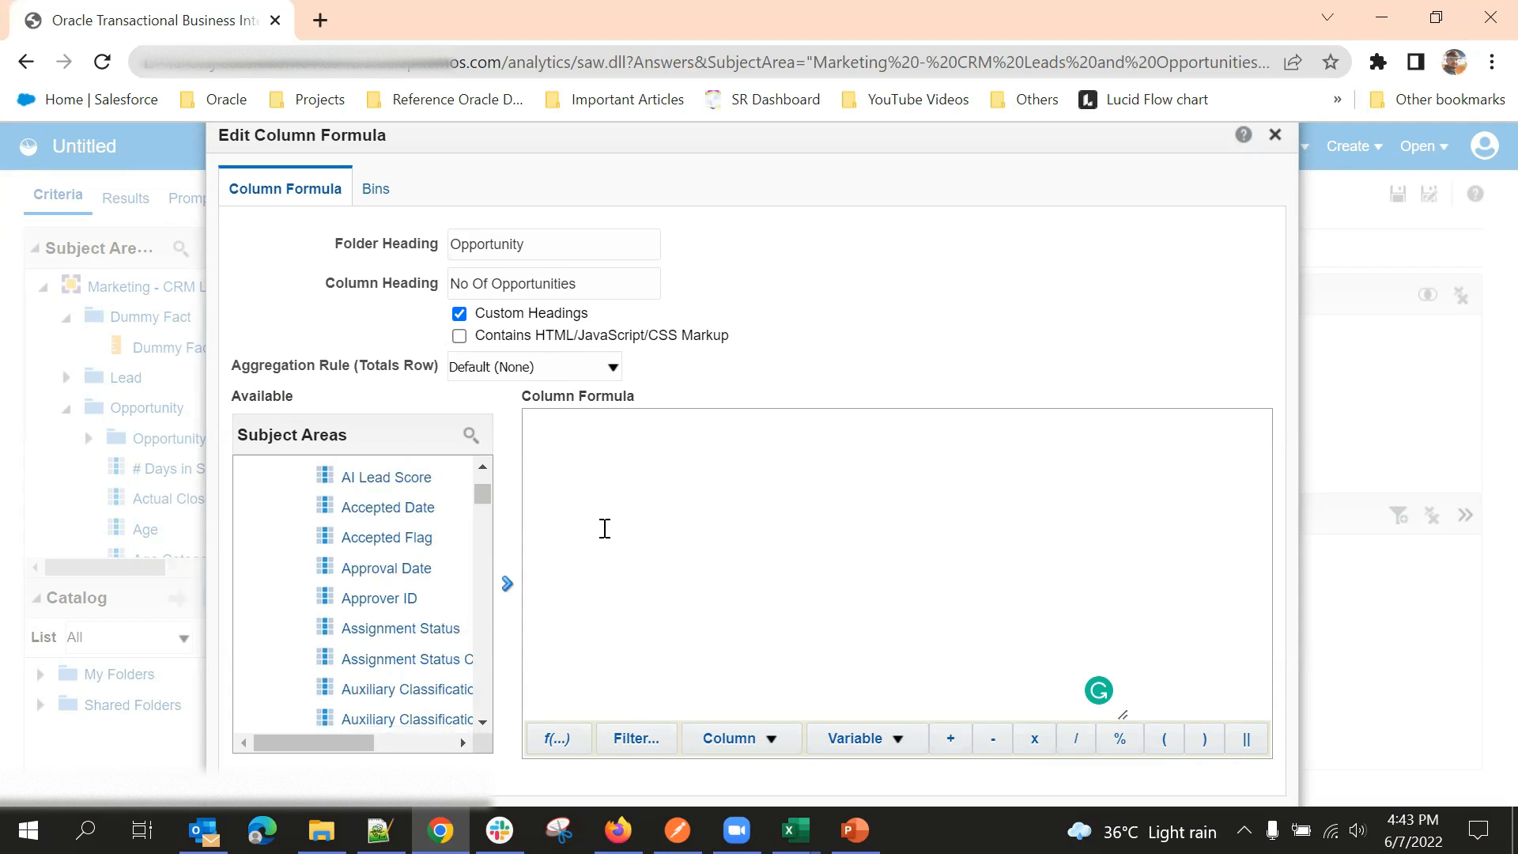
{"action": "scroll", "coordinate": [387, 593], "scroll_direction": "down", "scroll_amount": 10}
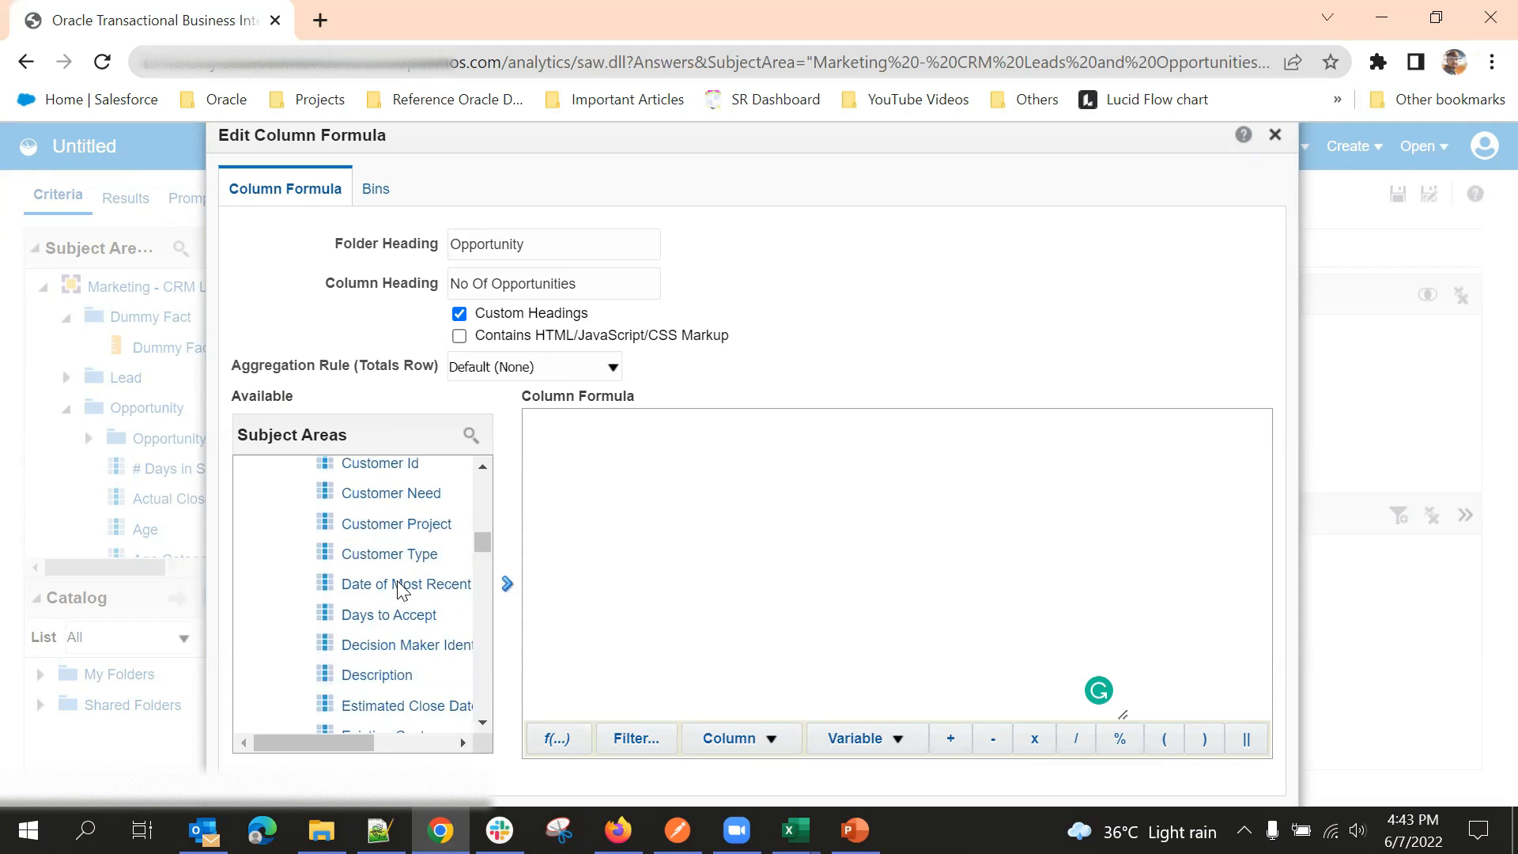
{"action": "scroll", "coordinate": [399, 589], "scroll_direction": "up", "scroll_amount": 12}
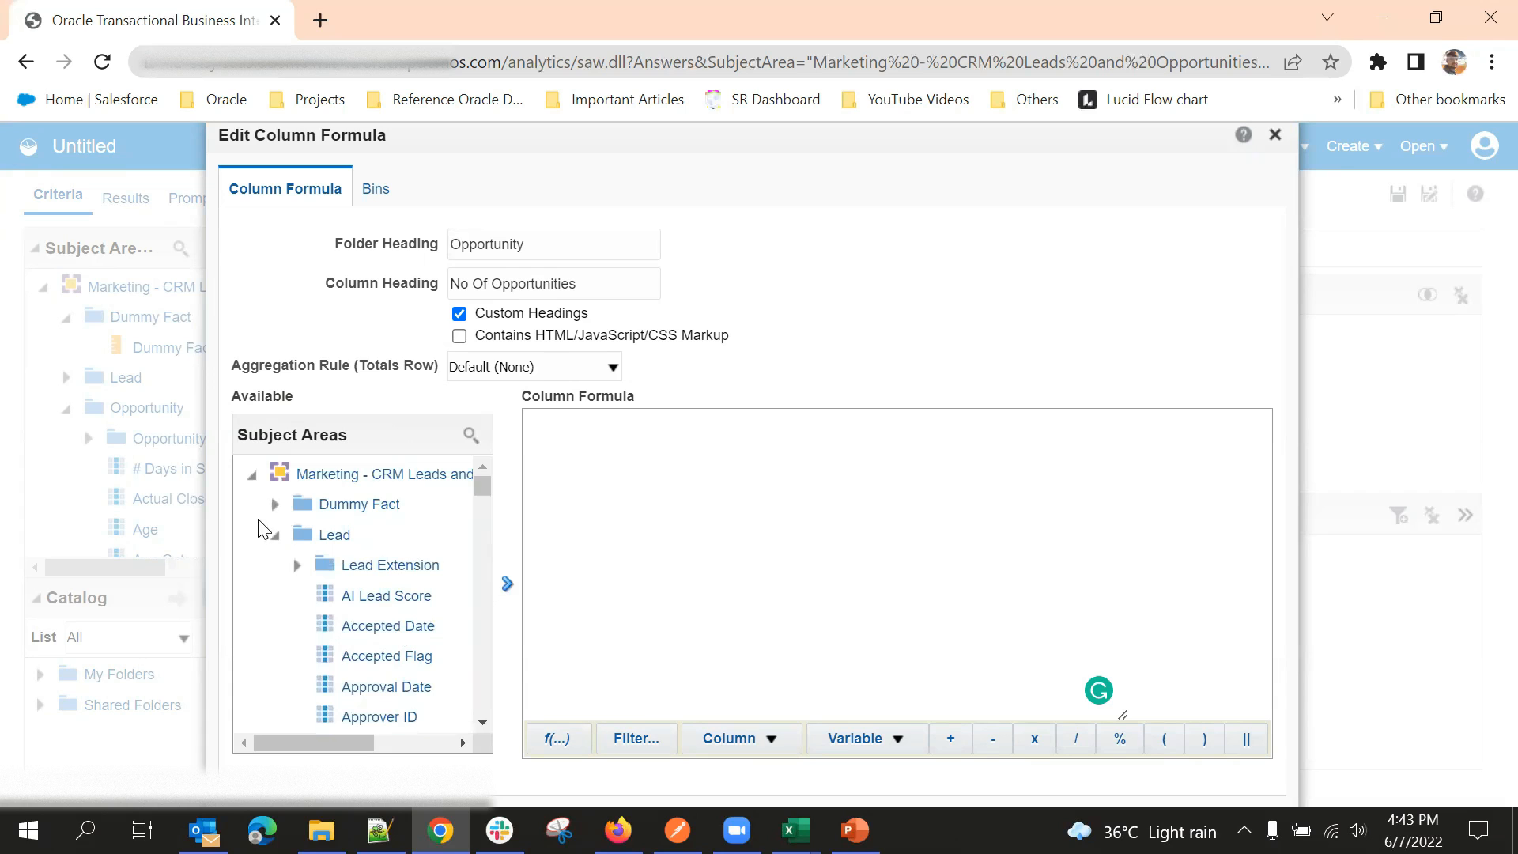
{"action": "left_click", "coordinate": [274, 537]}
Step: Insert Opportunity ID from the Opportunity folder into the column formula
{"action": "left_click", "coordinate": [274, 566]}
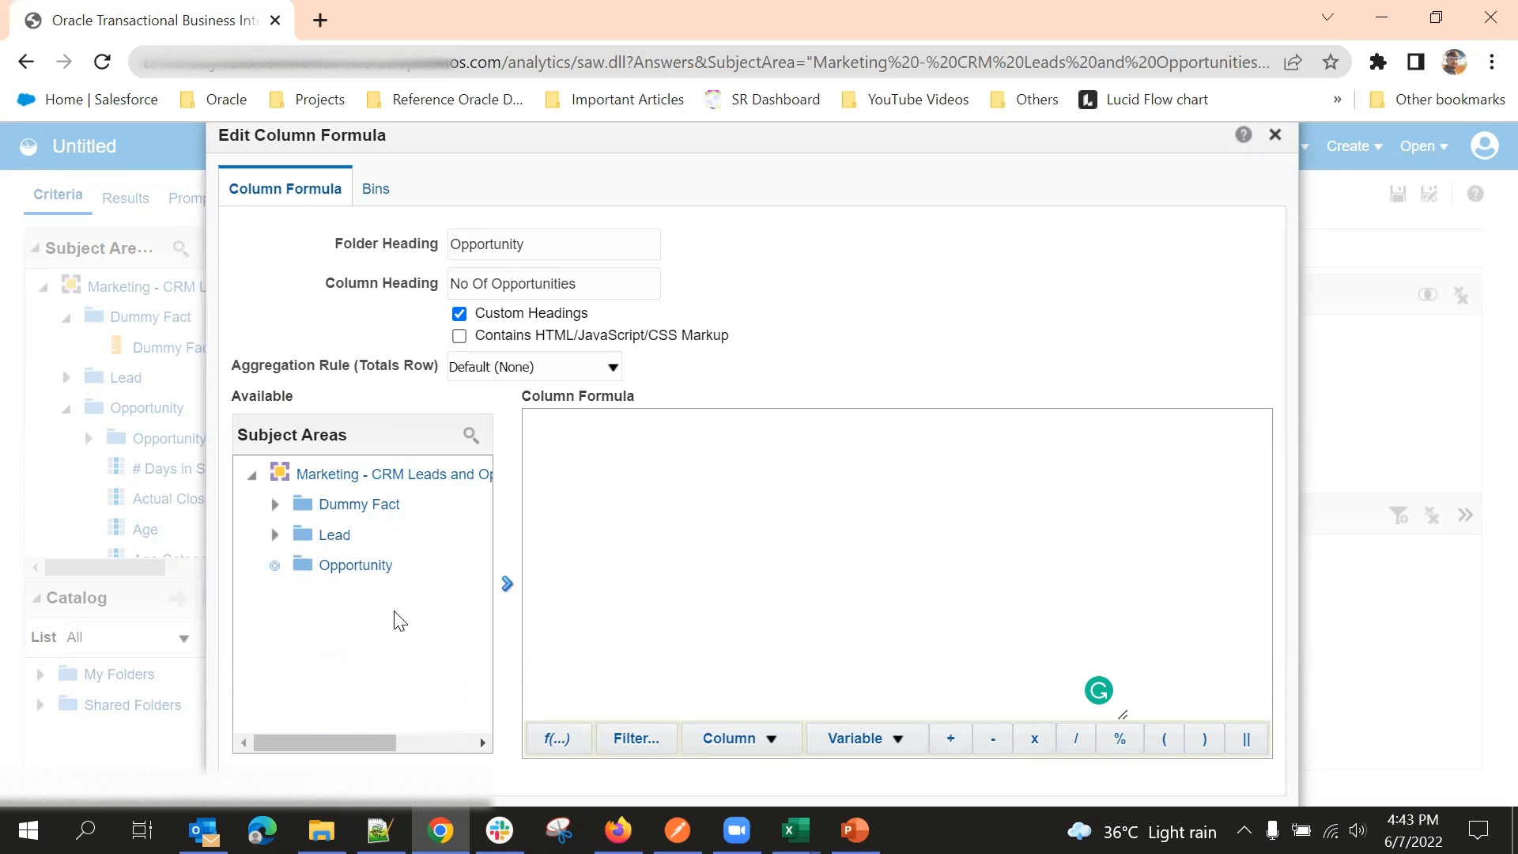
{"action": "scroll", "coordinate": [391, 533], "scroll_direction": "down", "scroll_amount": 5}
{"action": "scroll", "coordinate": [392, 570], "scroll_direction": "down", "scroll_amount": 8}
{"action": "scroll", "coordinate": [397, 601], "scroll_direction": "down", "scroll_amount": 15}
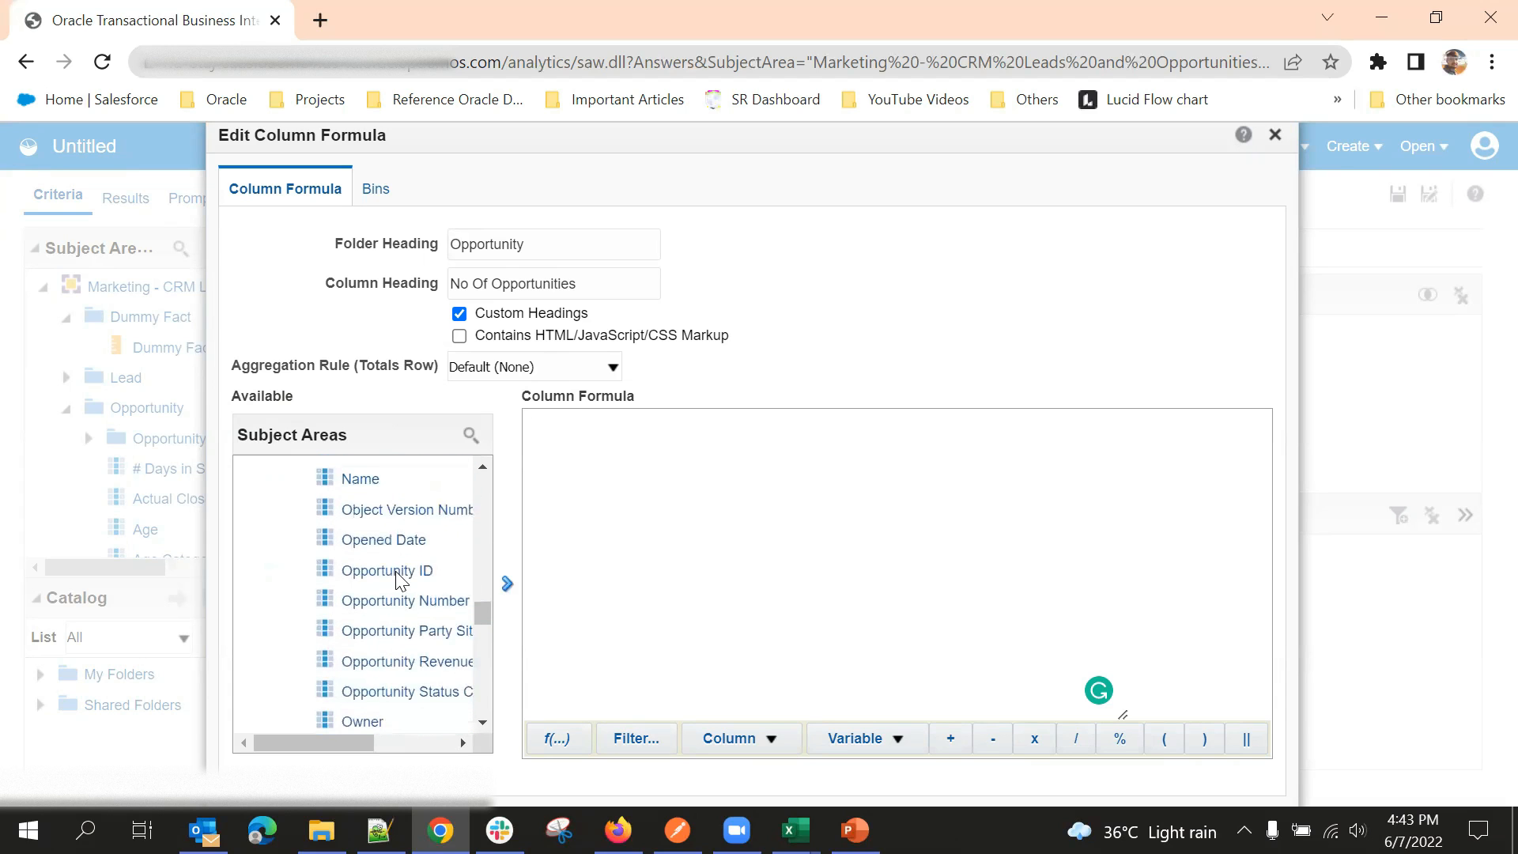
{"action": "left_click", "coordinate": [399, 573]}
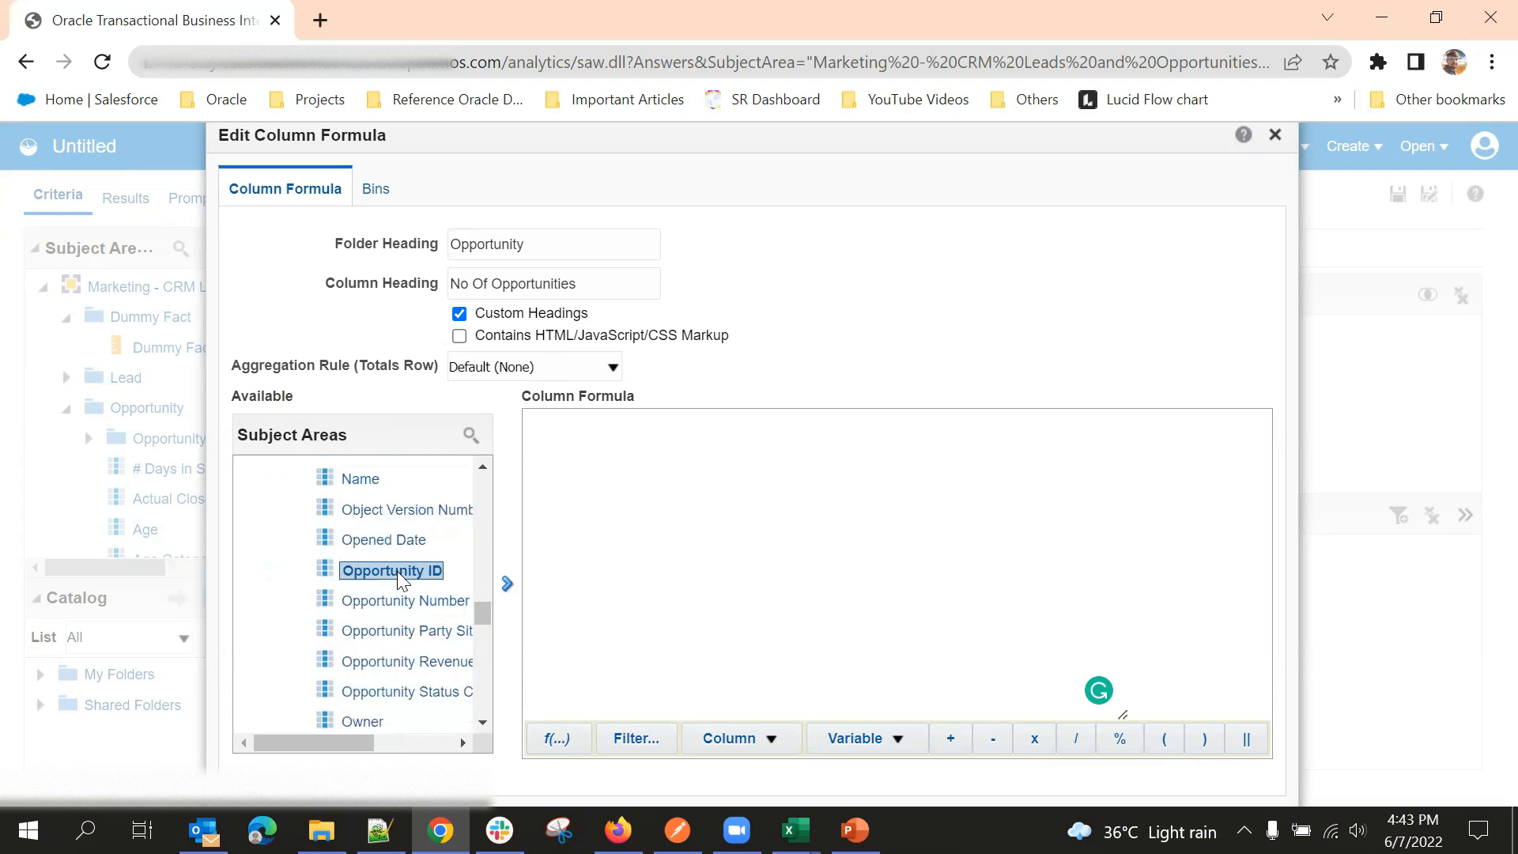
{"action": "left_click", "coordinate": [508, 585]}
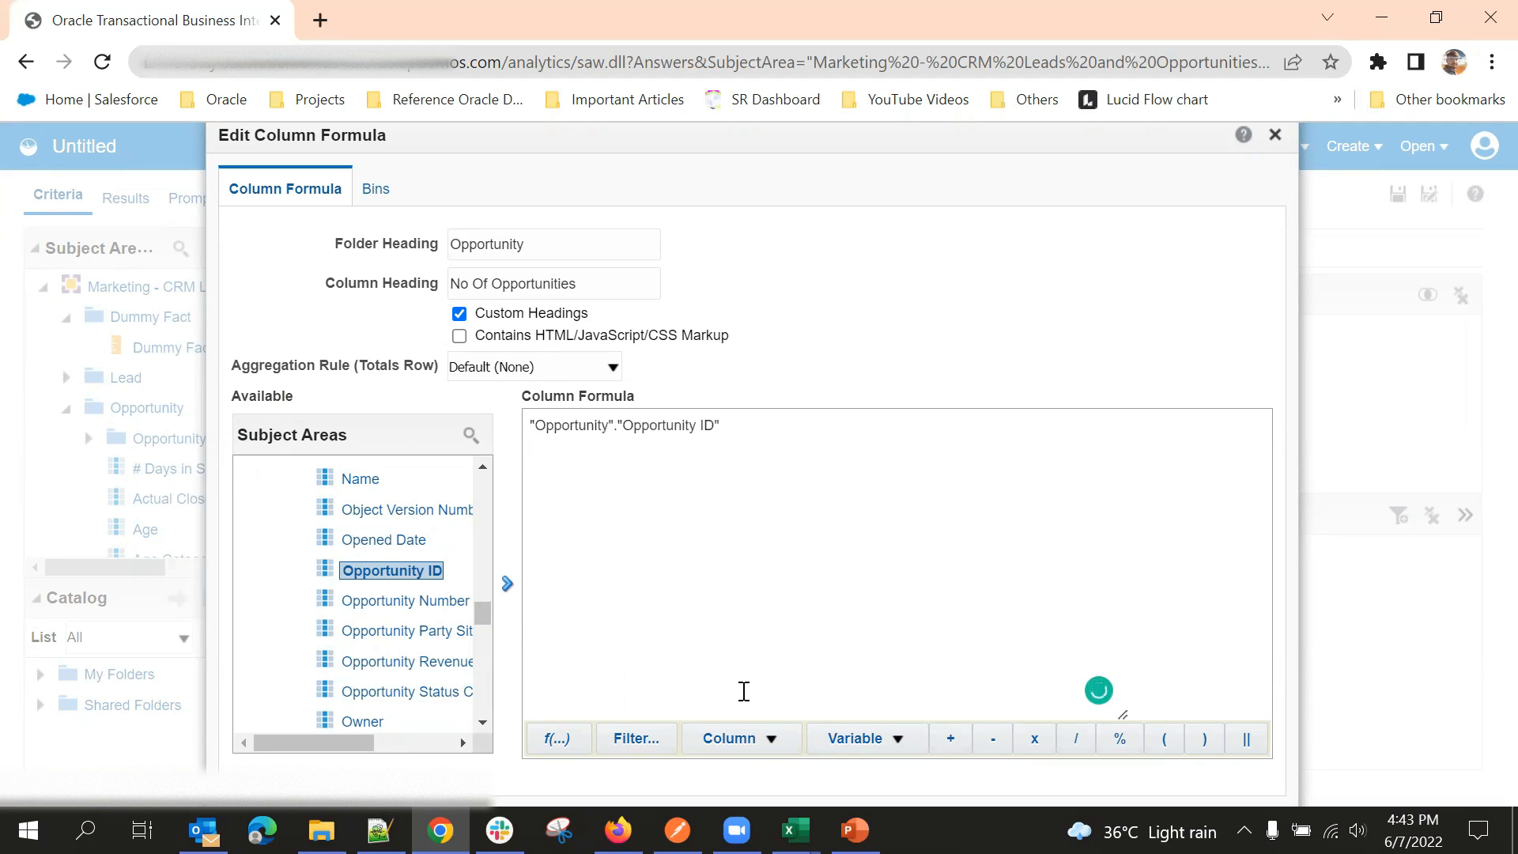
Step: Bring up function insertion for the column formula and look through the Aggregate functions
{"action": "left_click", "coordinate": [560, 743]}
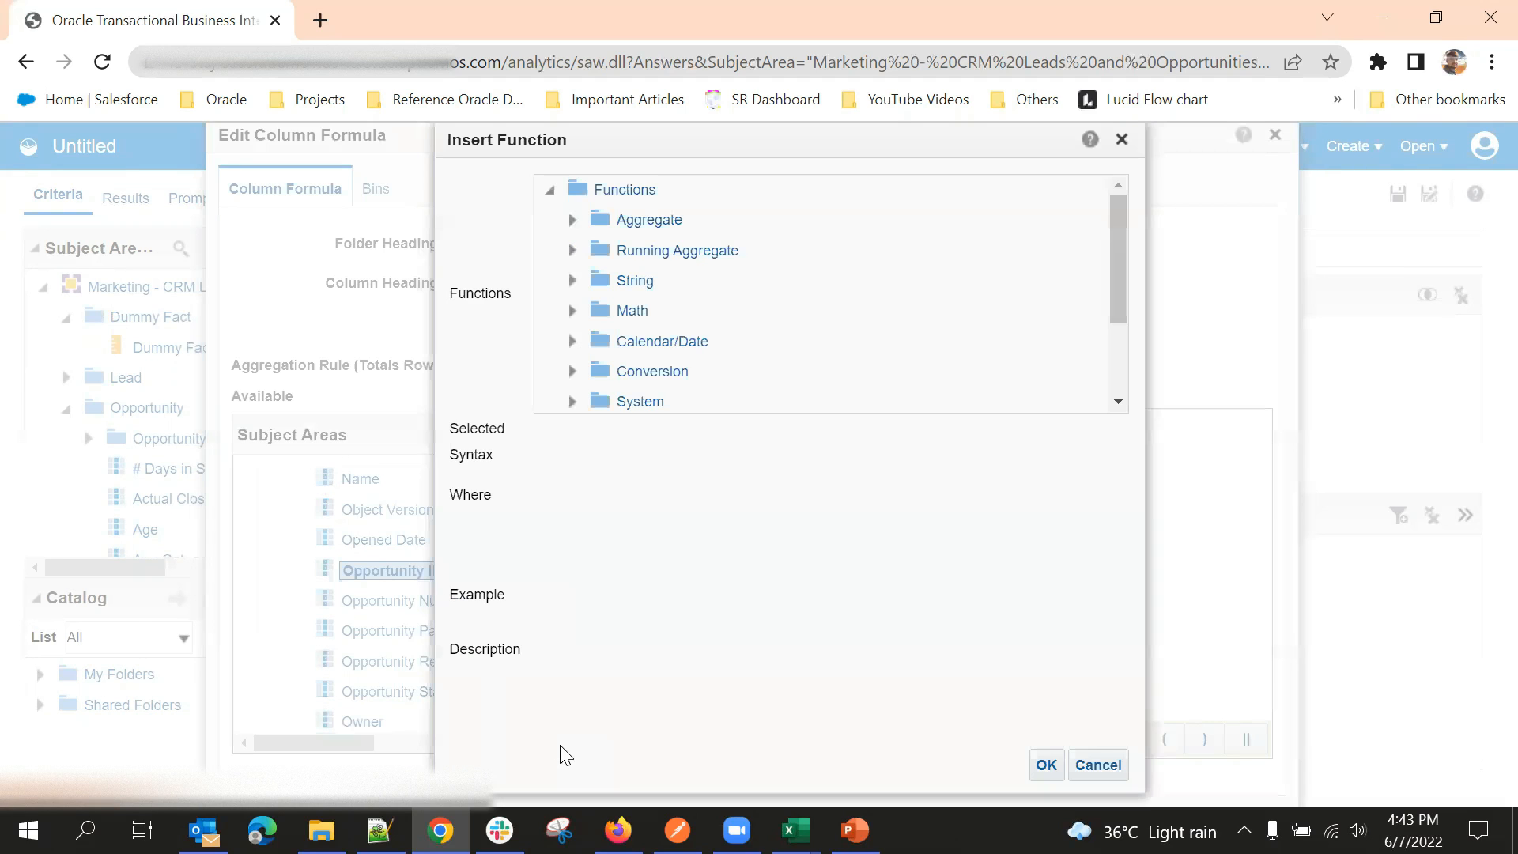
{"action": "scroll", "coordinate": [642, 297], "scroll_direction": "down", "scroll_amount": 3}
{"action": "scroll", "coordinate": [620, 251], "scroll_direction": "up", "scroll_amount": 3}
{"action": "left_click", "coordinate": [582, 213]}
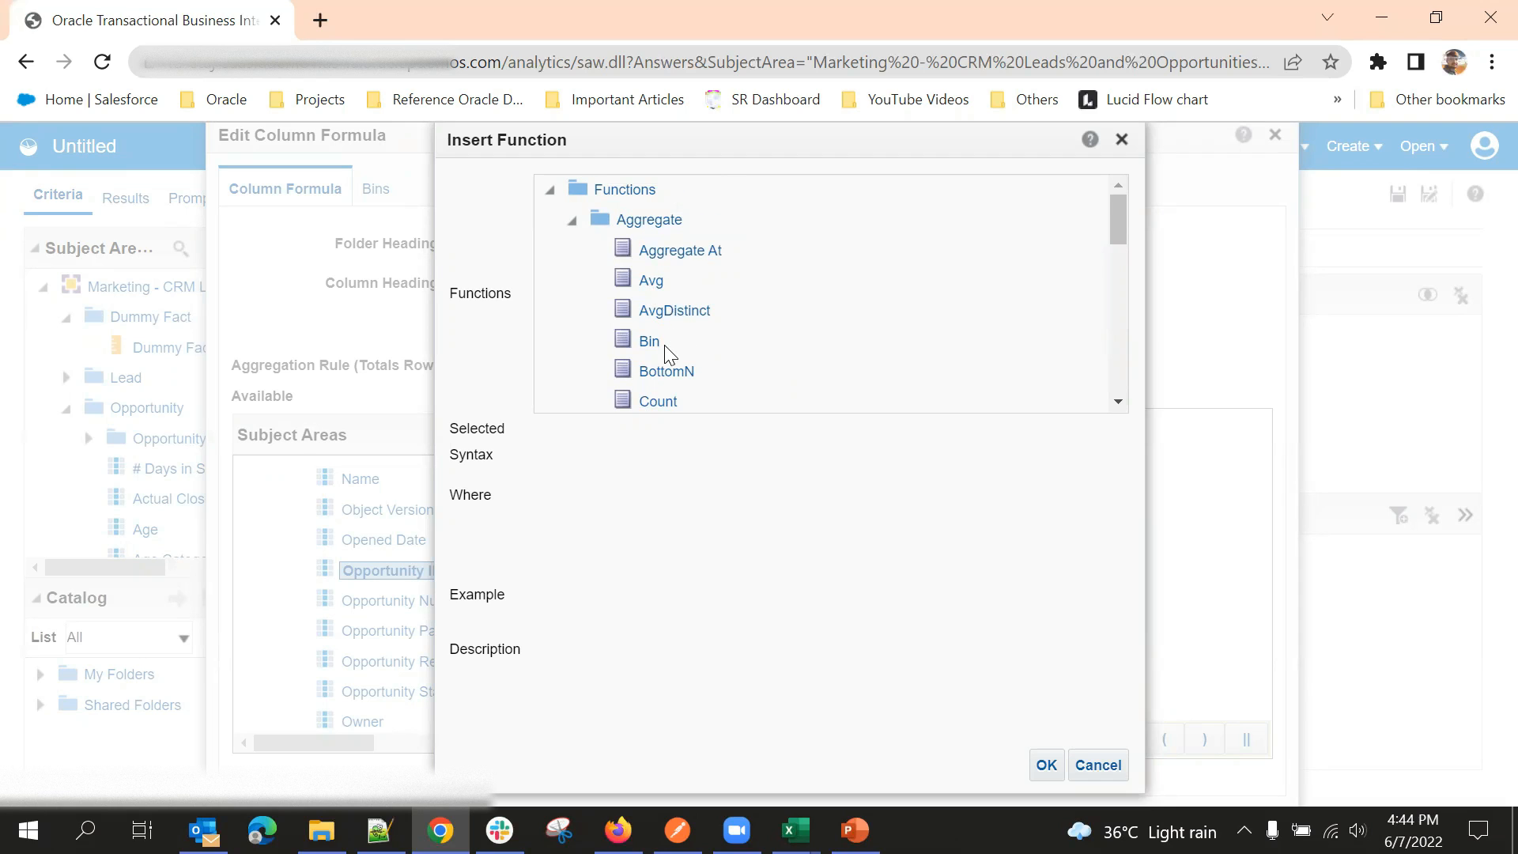
{"action": "scroll", "coordinate": [666, 353], "scroll_direction": "down", "scroll_amount": 2}
{"action": "scroll", "coordinate": [669, 383], "scroll_direction": "down", "scroll_amount": 3}
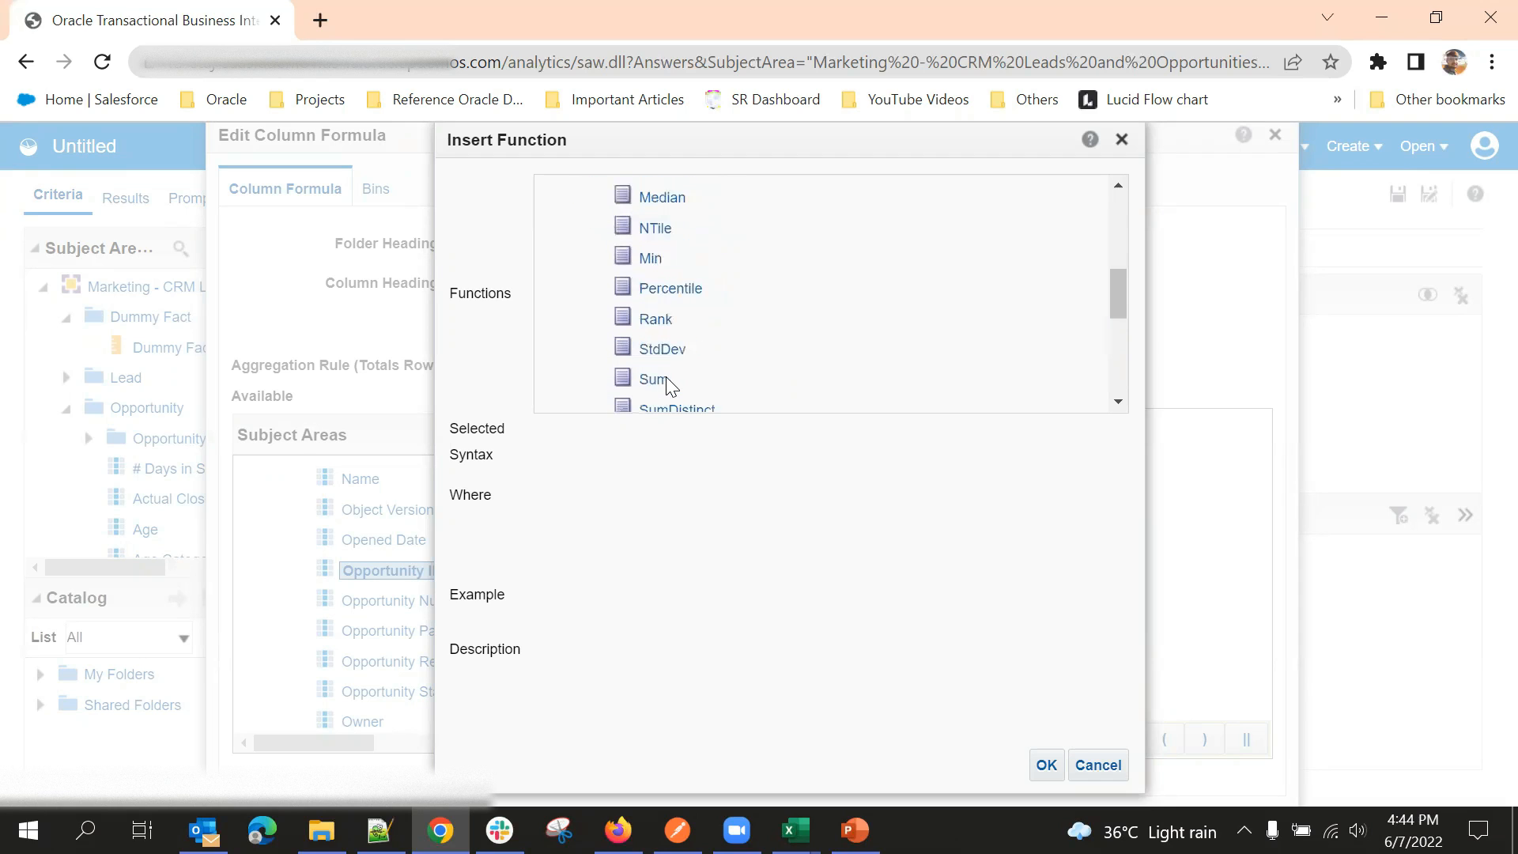
{"action": "scroll", "coordinate": [654, 299], "scroll_direction": "down", "scroll_amount": 4}
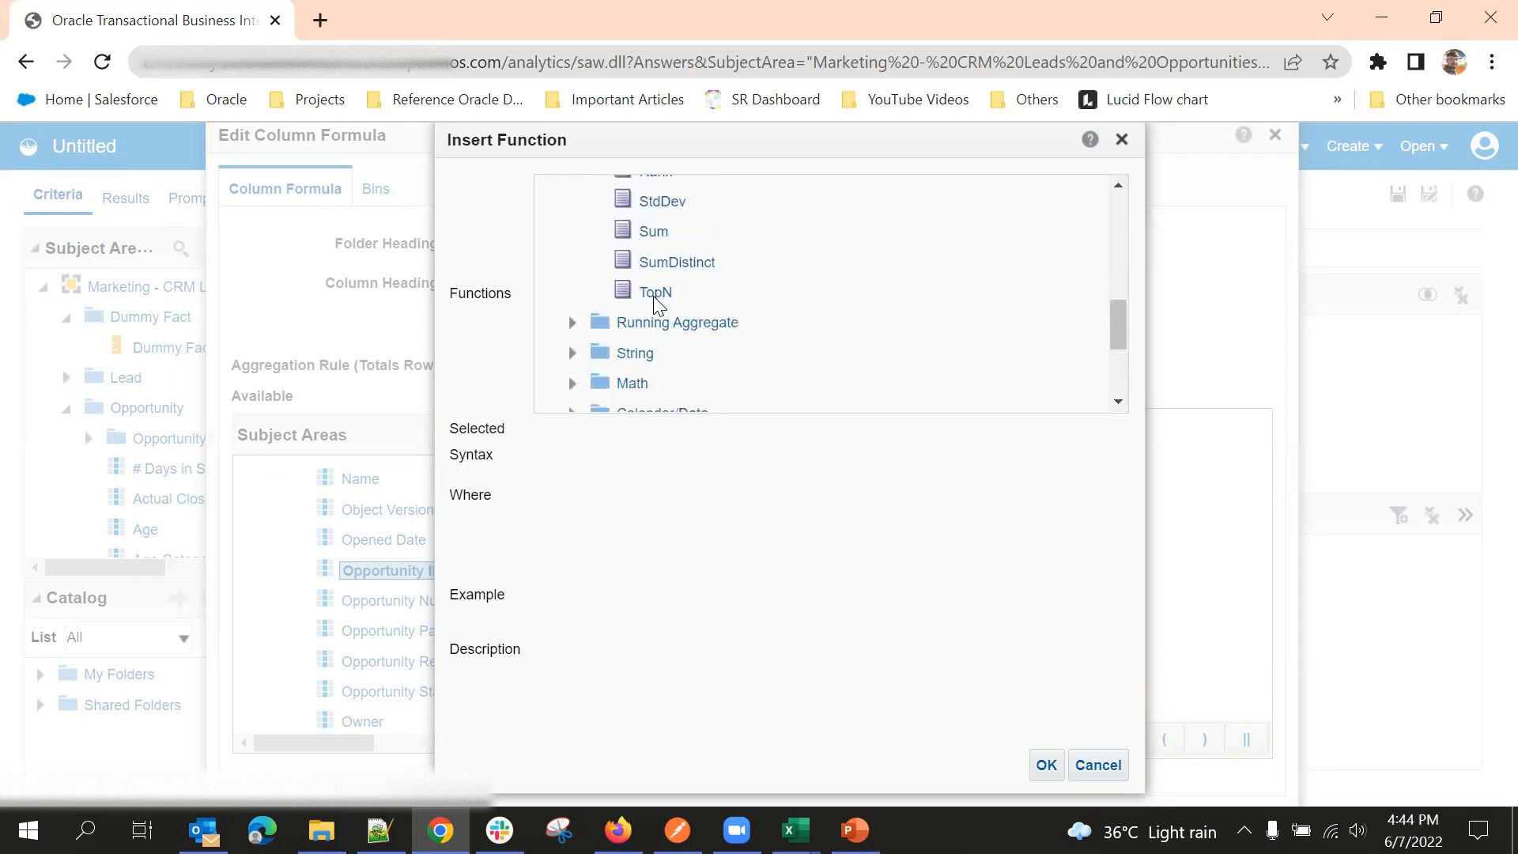
{"action": "scroll", "coordinate": [662, 332], "scroll_direction": "up", "scroll_amount": 4}
{"action": "scroll", "coordinate": [669, 373], "scroll_direction": "down", "scroll_amount": 2}
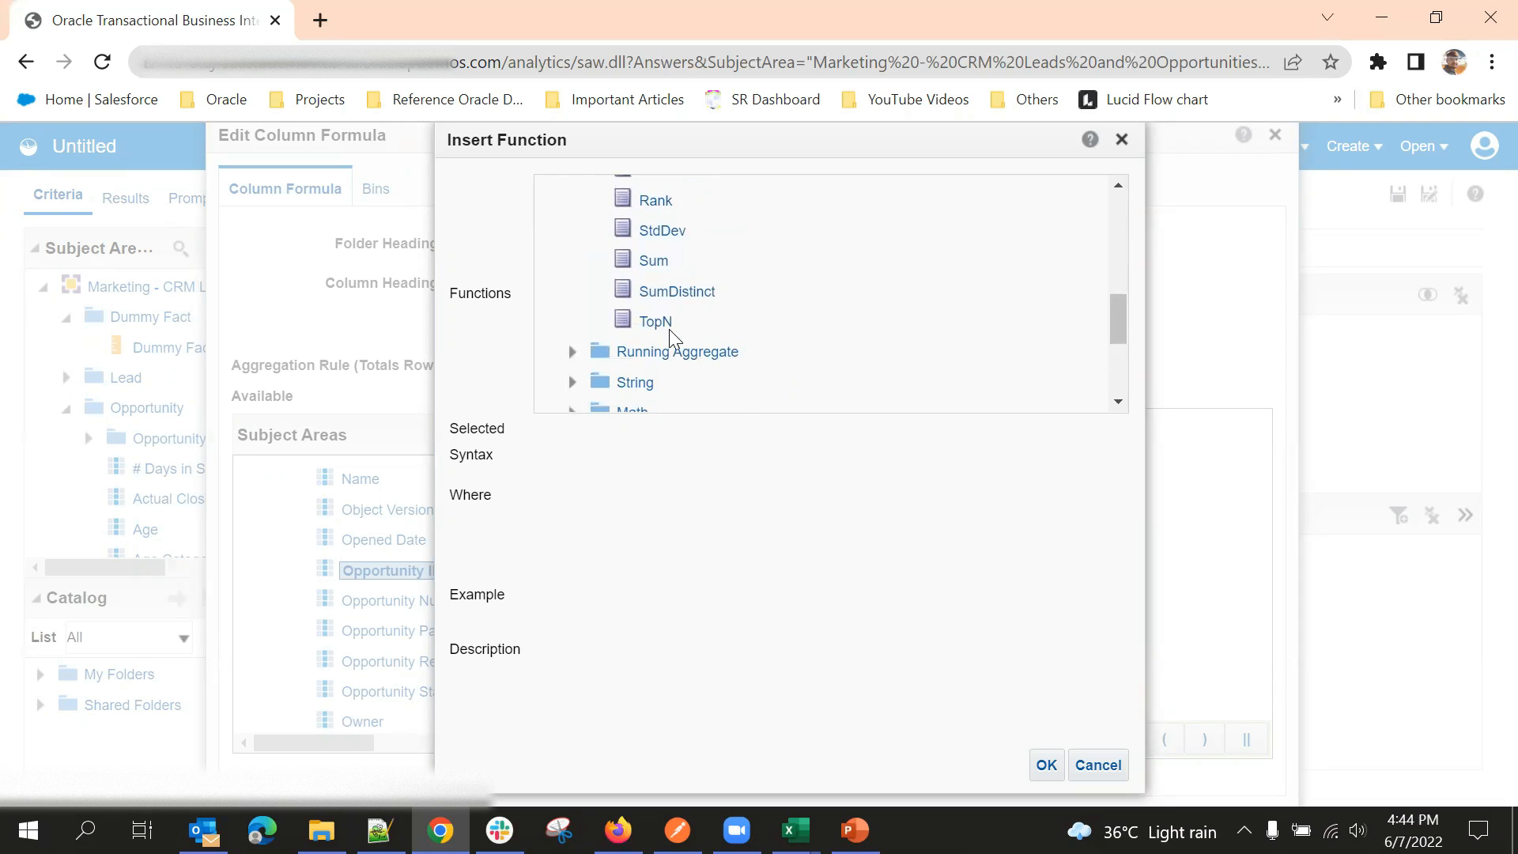
{"action": "scroll", "coordinate": [668, 318], "scroll_direction": "up", "scroll_amount": 8}
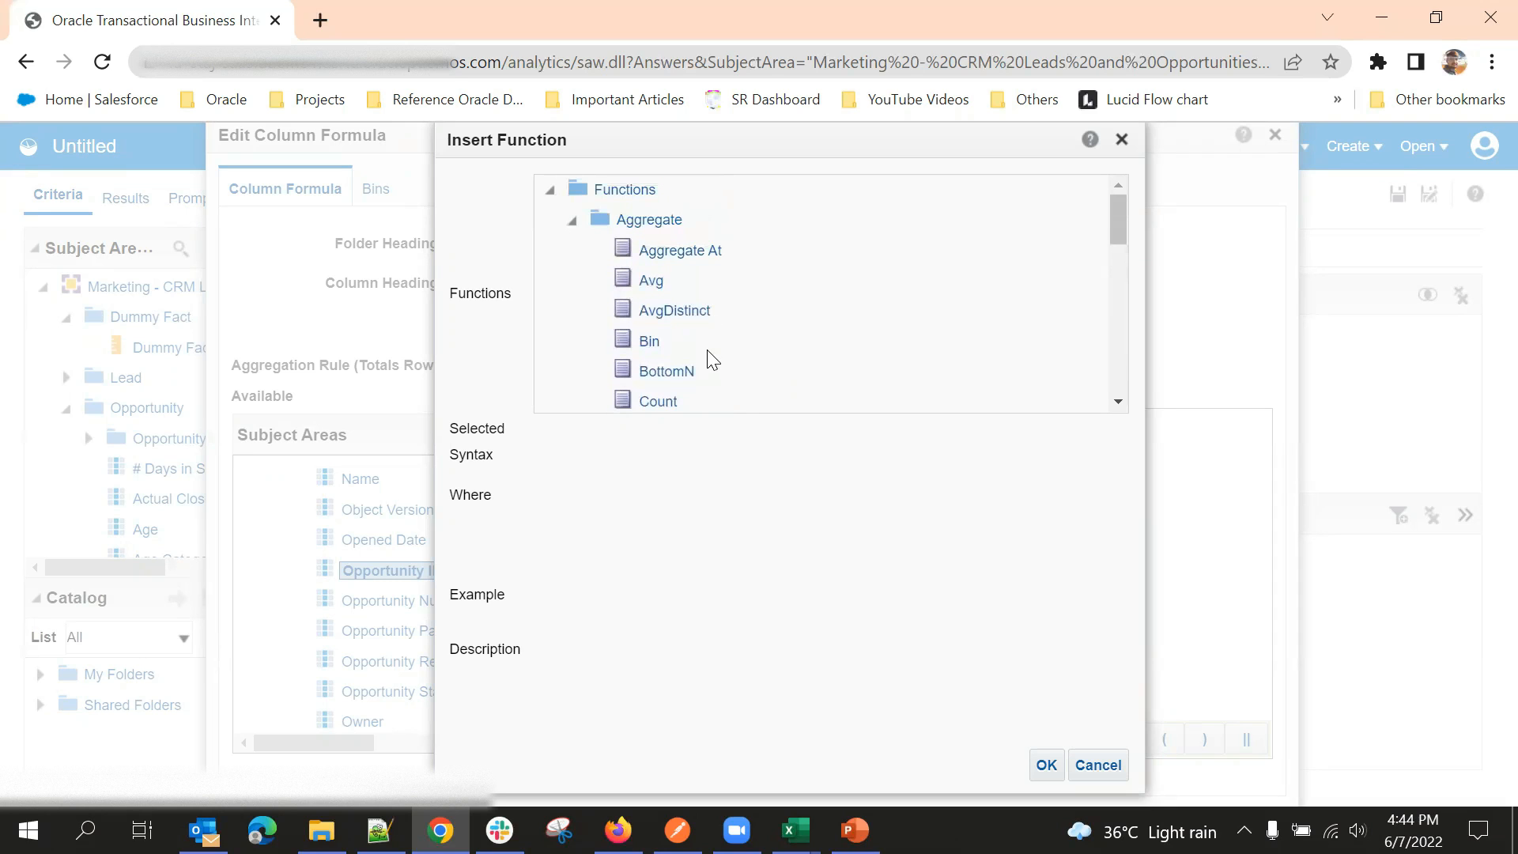
Step: Wrap Opportunity ID in the Count aggregate function in the No Of Opportunities column formula and save the formula
{"action": "scroll", "coordinate": [696, 336], "scroll_direction": "down", "scroll_amount": 2}
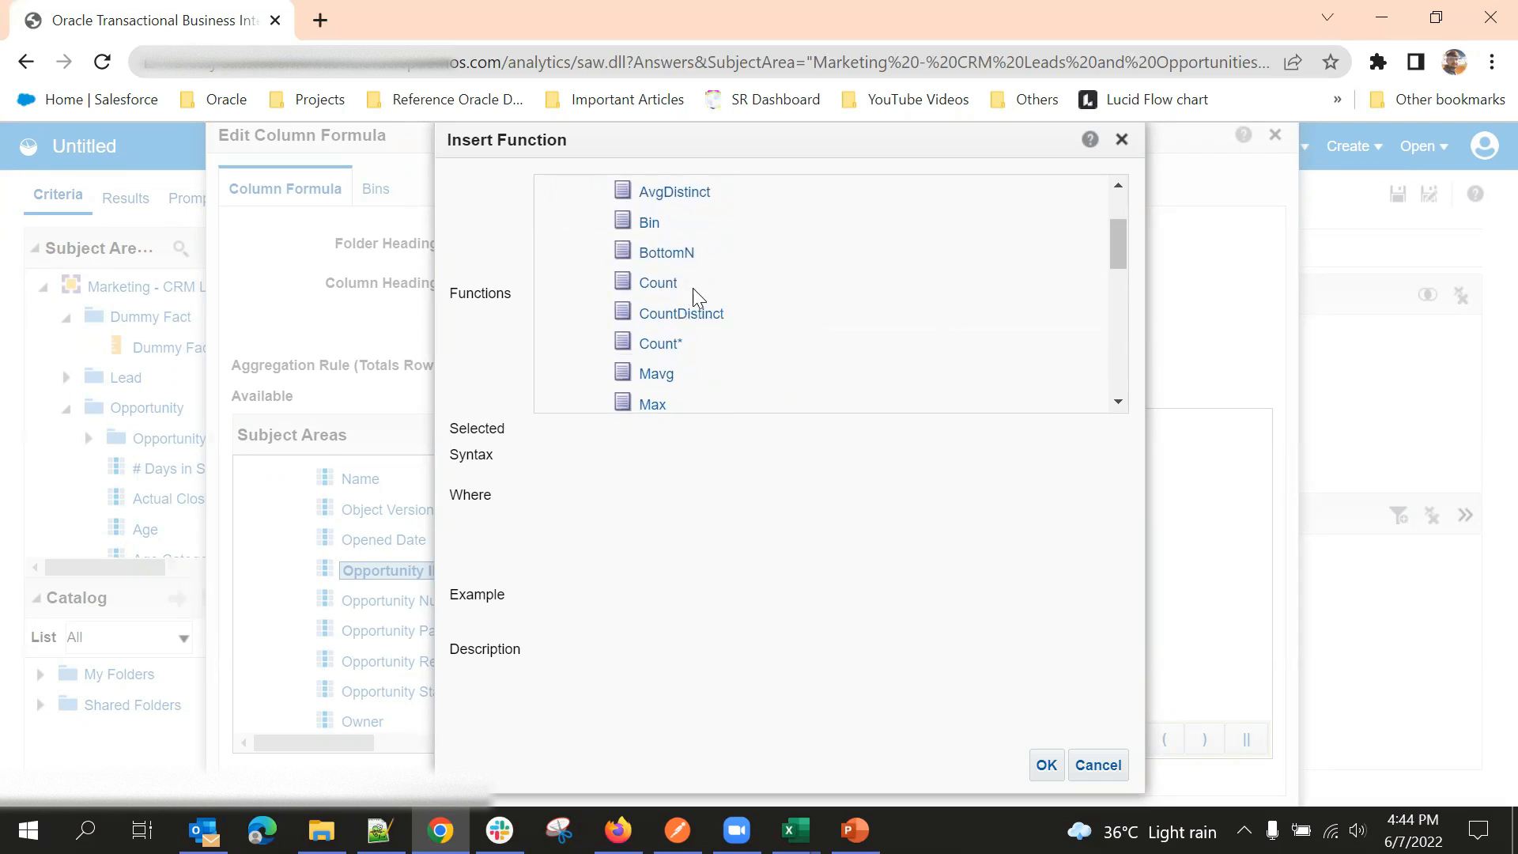
{"action": "left_click", "coordinate": [658, 284]}
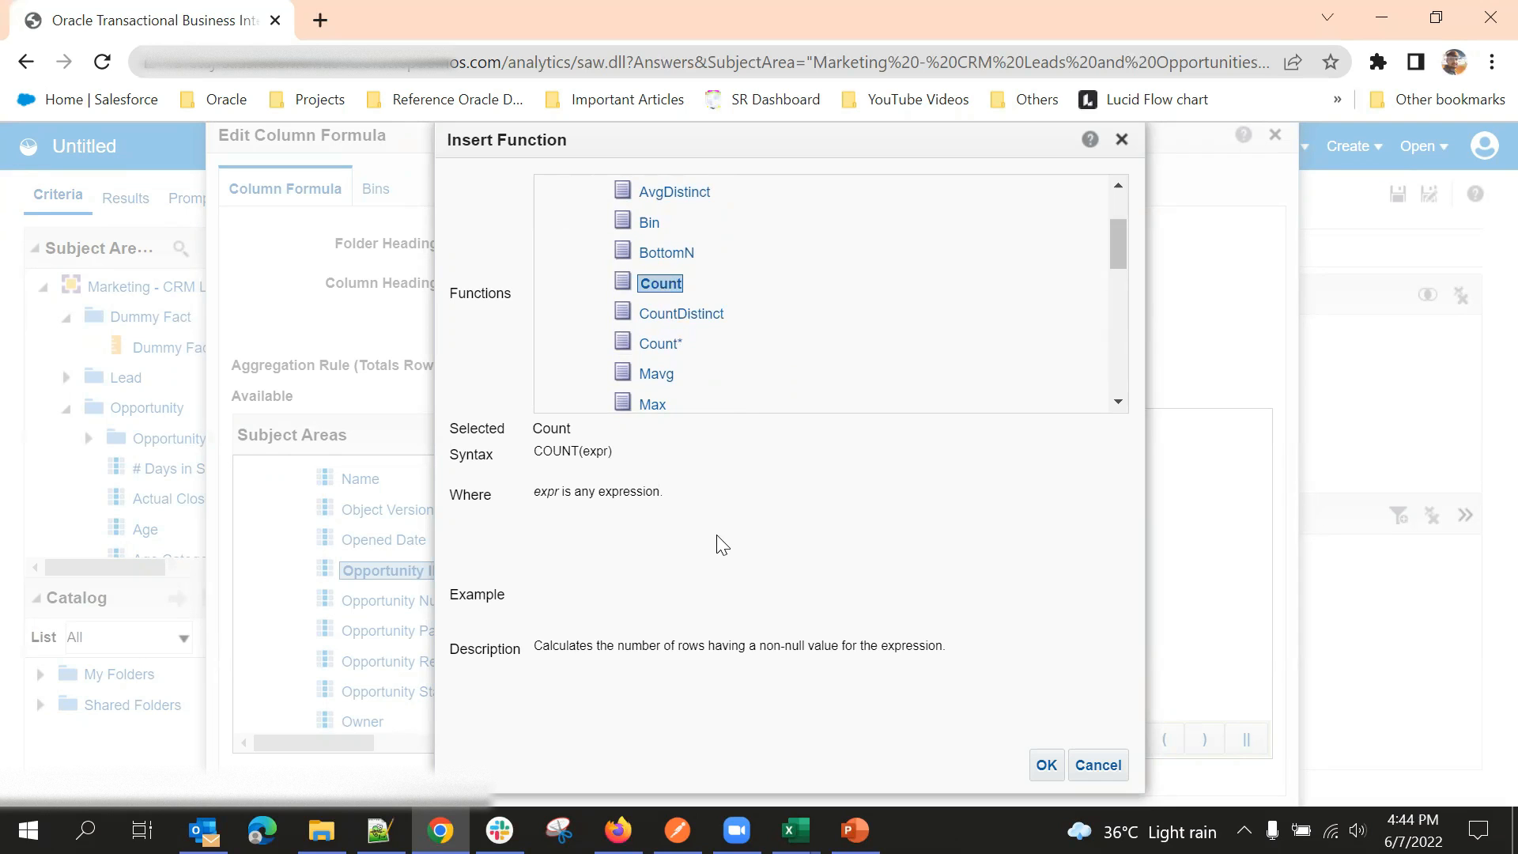
{"action": "left_click", "coordinate": [1047, 765]}
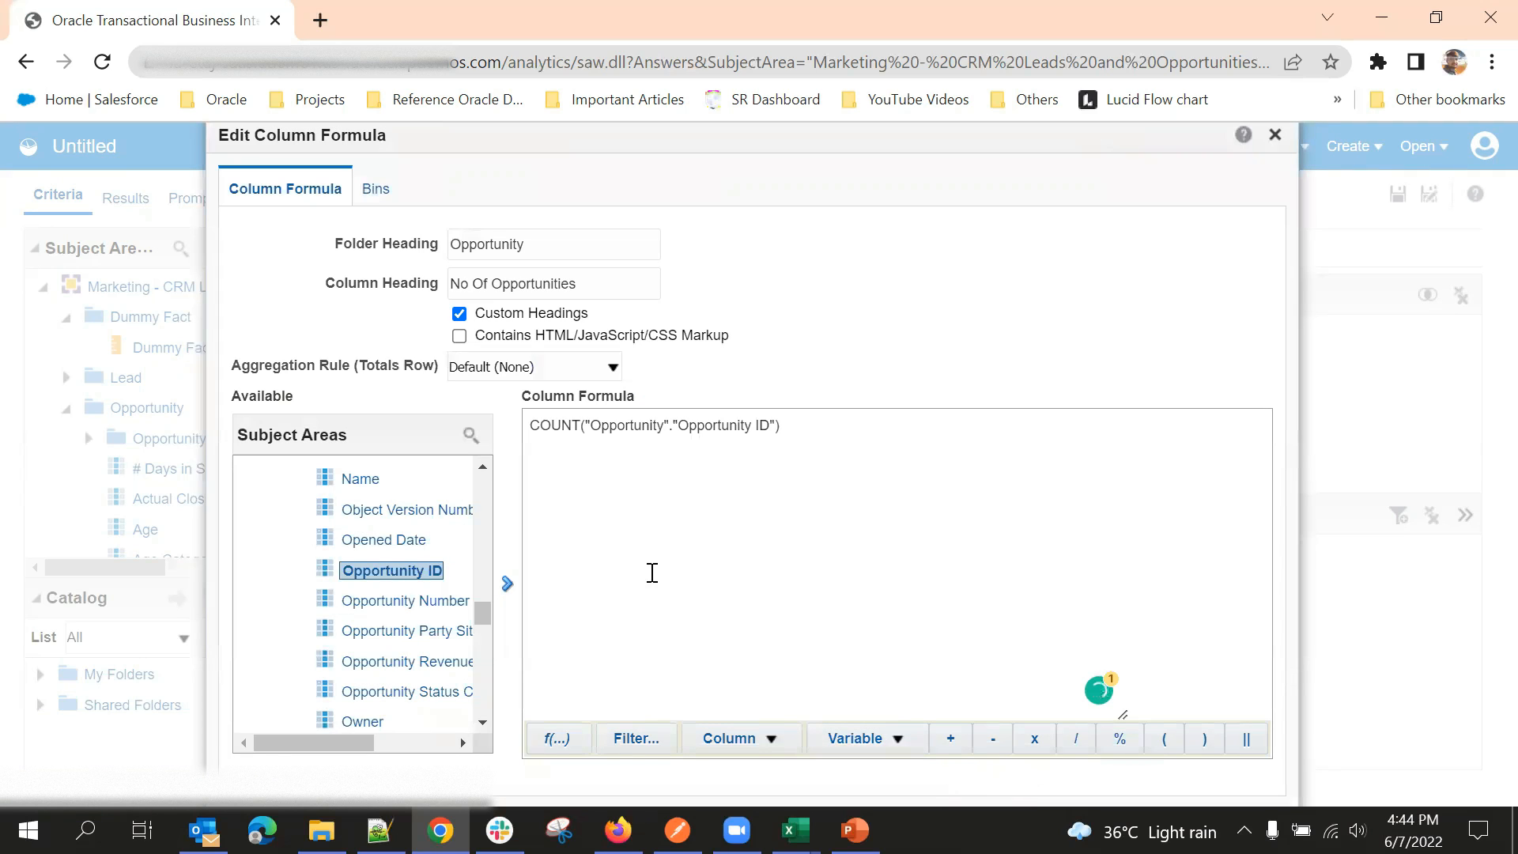
{"action": "triple_click", "coordinate": [631, 431]}
{"action": "left_click", "coordinate": [677, 561]}
{"action": "key", "text": "ctrl+minus"}
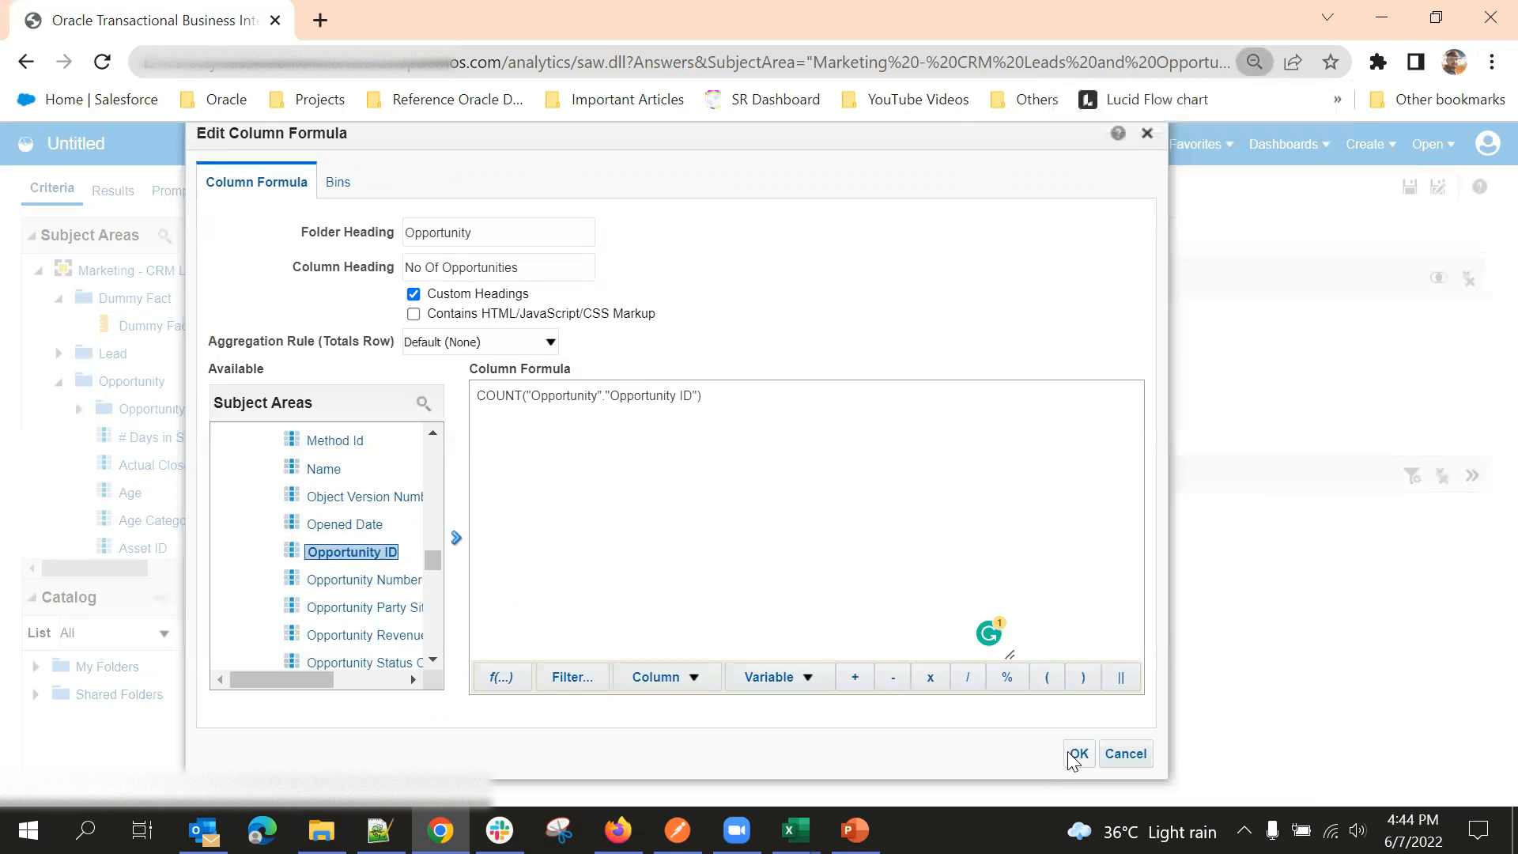
{"action": "left_click", "coordinate": [1077, 752]}
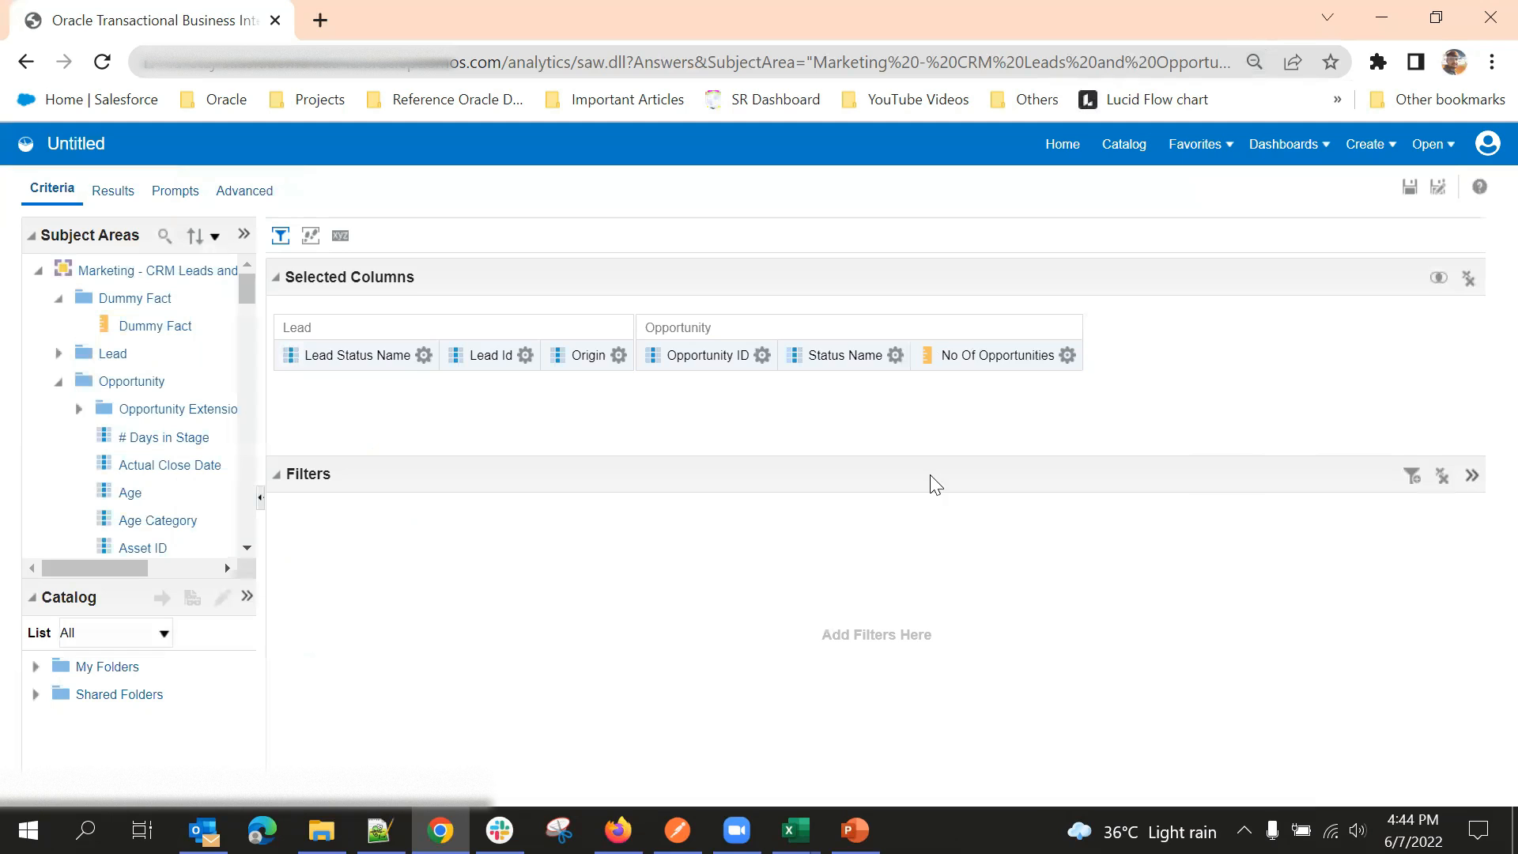
Step: Display the analysis results and open the graph view for editing
{"action": "left_click", "coordinate": [111, 190]}
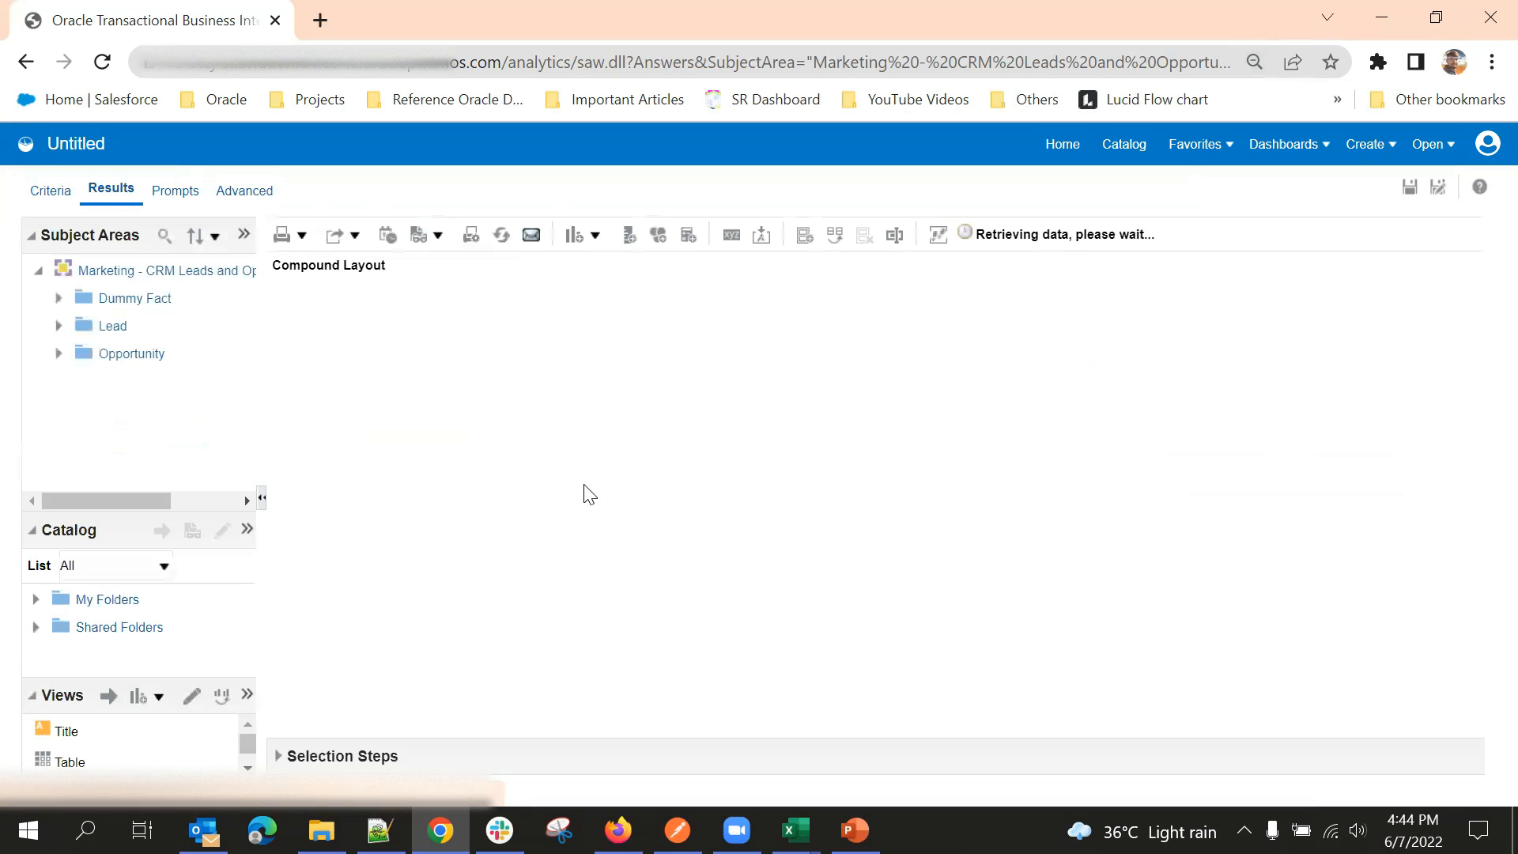
{"action": "scroll", "coordinate": [749, 443], "scroll_direction": "down", "scroll_amount": 5}
{"action": "scroll", "coordinate": [124, 767], "scroll_direction": "down", "scroll_amount": 1}
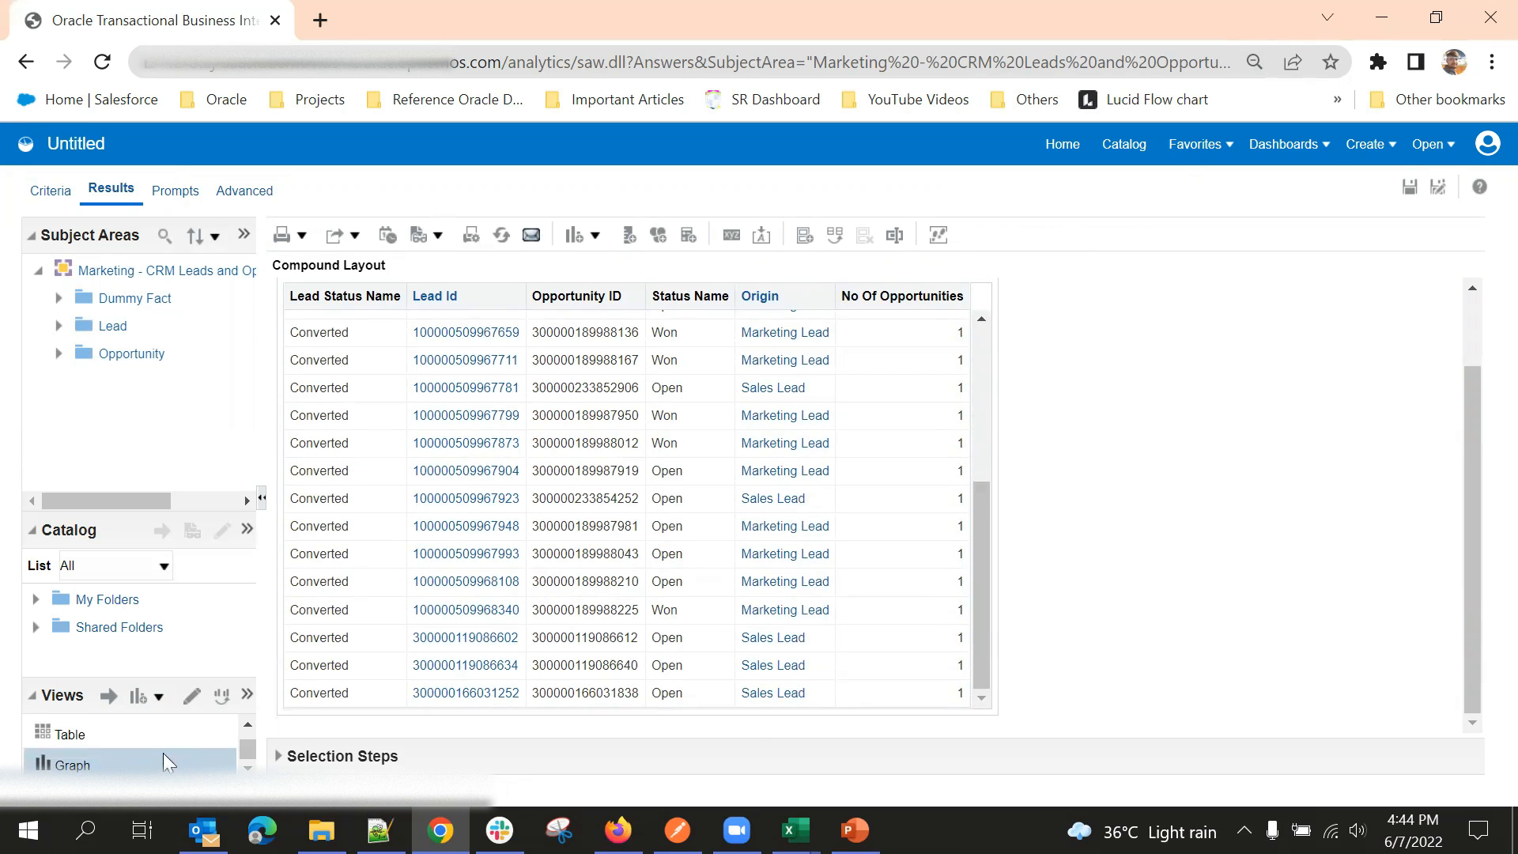
{"action": "left_click", "coordinate": [193, 695]}
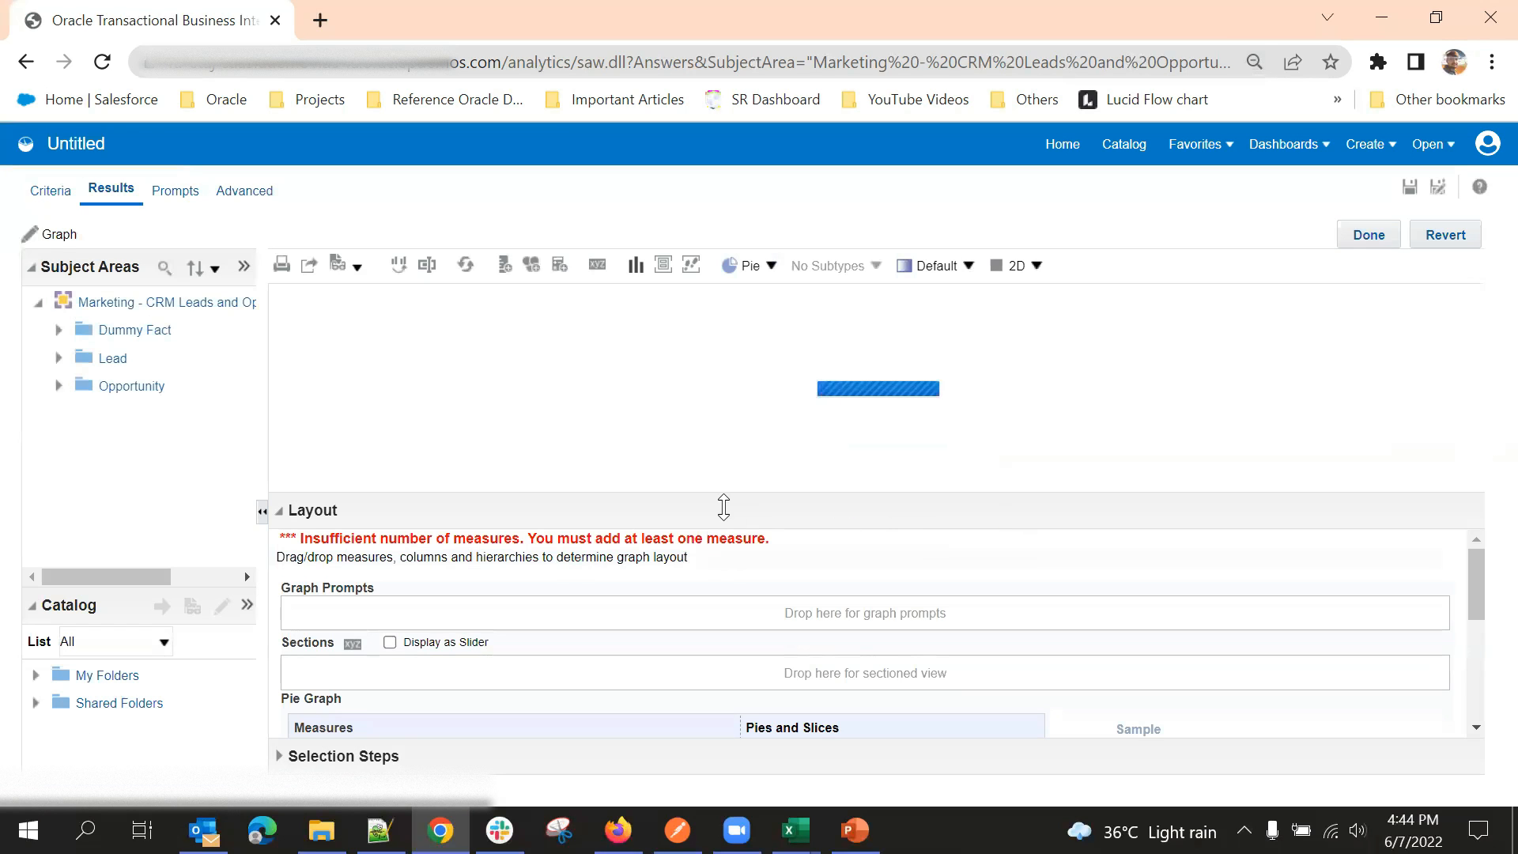
Step: Move Lead Id from the pies to the graph prompts in the graph layout
{"action": "scroll", "coordinate": [707, 628], "scroll_direction": "down", "scroll_amount": 3}
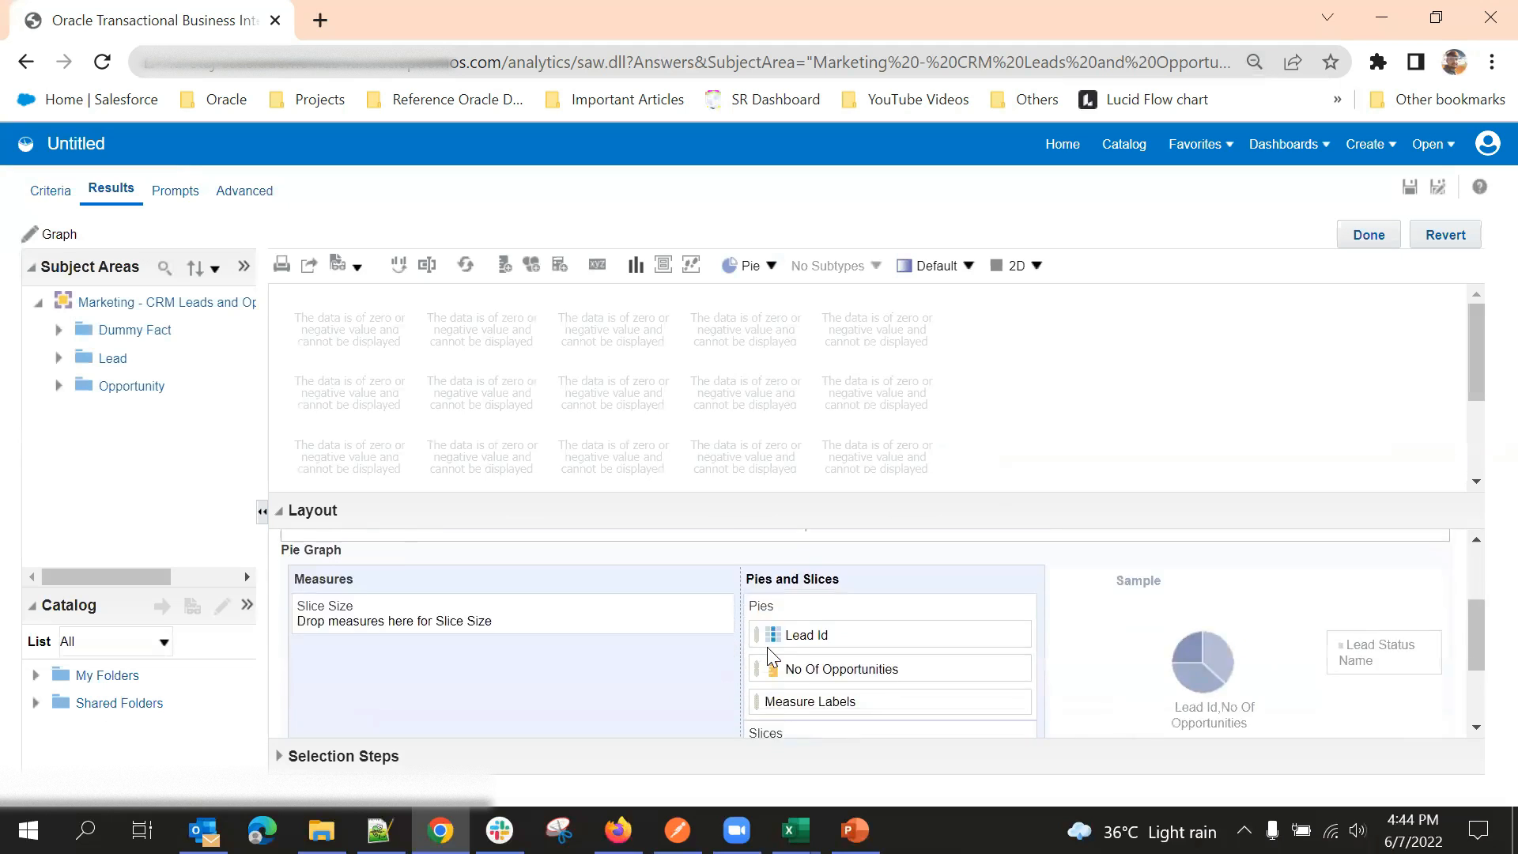
{"action": "scroll", "coordinate": [830, 577], "scroll_direction": "down", "scroll_amount": 1}
{"action": "left_click_drag", "start_coordinate": [831, 548], "coordinate": [822, 604]}
{"action": "scroll", "coordinate": [838, 633], "scroll_direction": "down", "scroll_amount": 3}
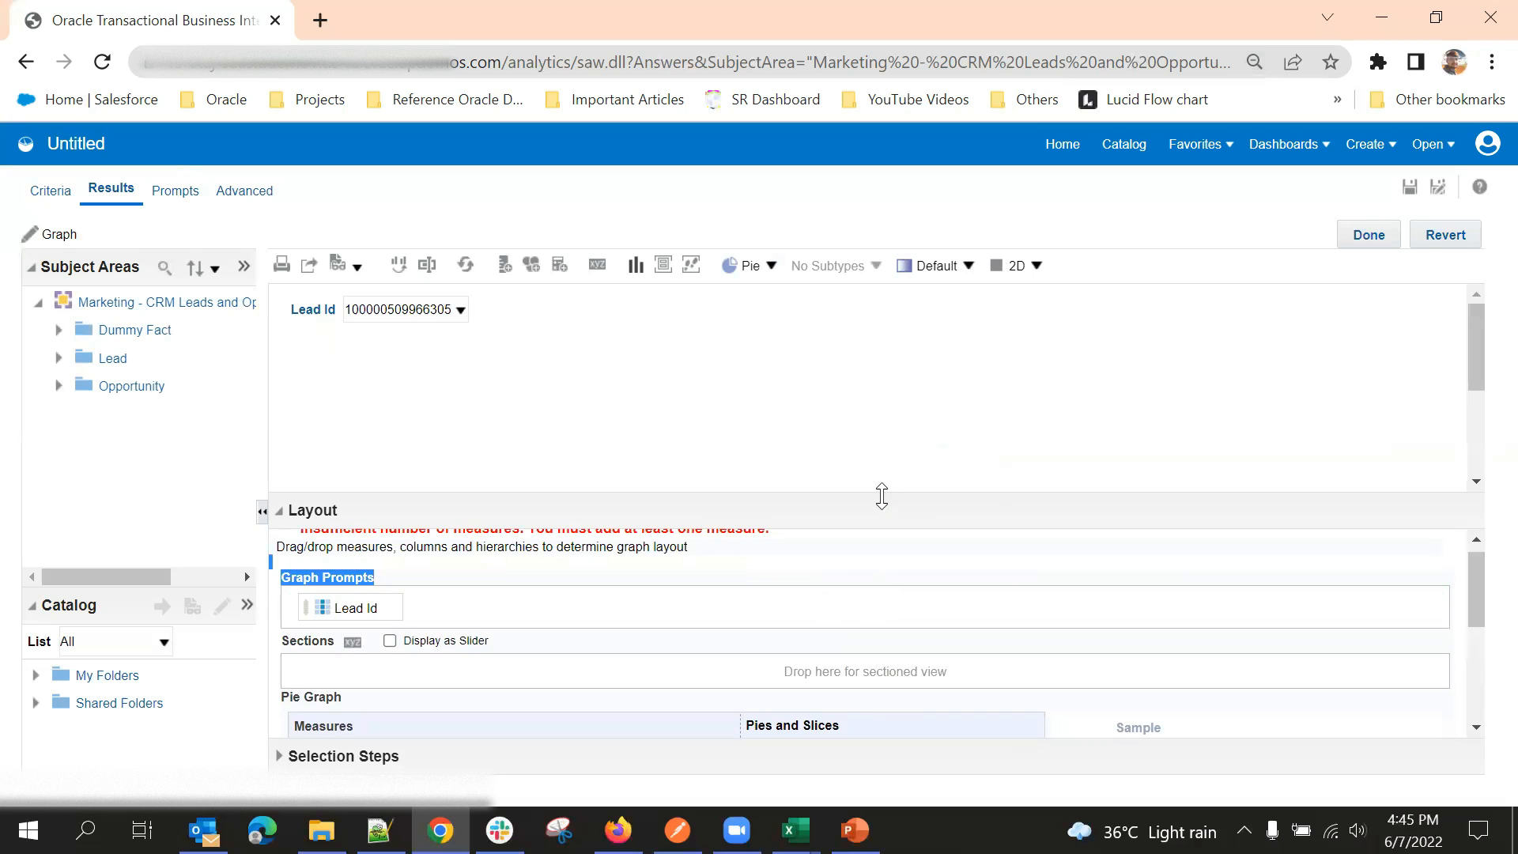
Step: Enlarge the layout area and move No Of Opportunities and Lead Status Name to the excluded columns
{"action": "left_click_drag", "start_coordinate": [881, 495], "coordinate": [890, 316]}
{"action": "scroll", "coordinate": [826, 569], "scroll_direction": "down", "scroll_amount": 1}
{"action": "left_click_drag", "start_coordinate": [826, 529], "coordinate": [715, 715]}
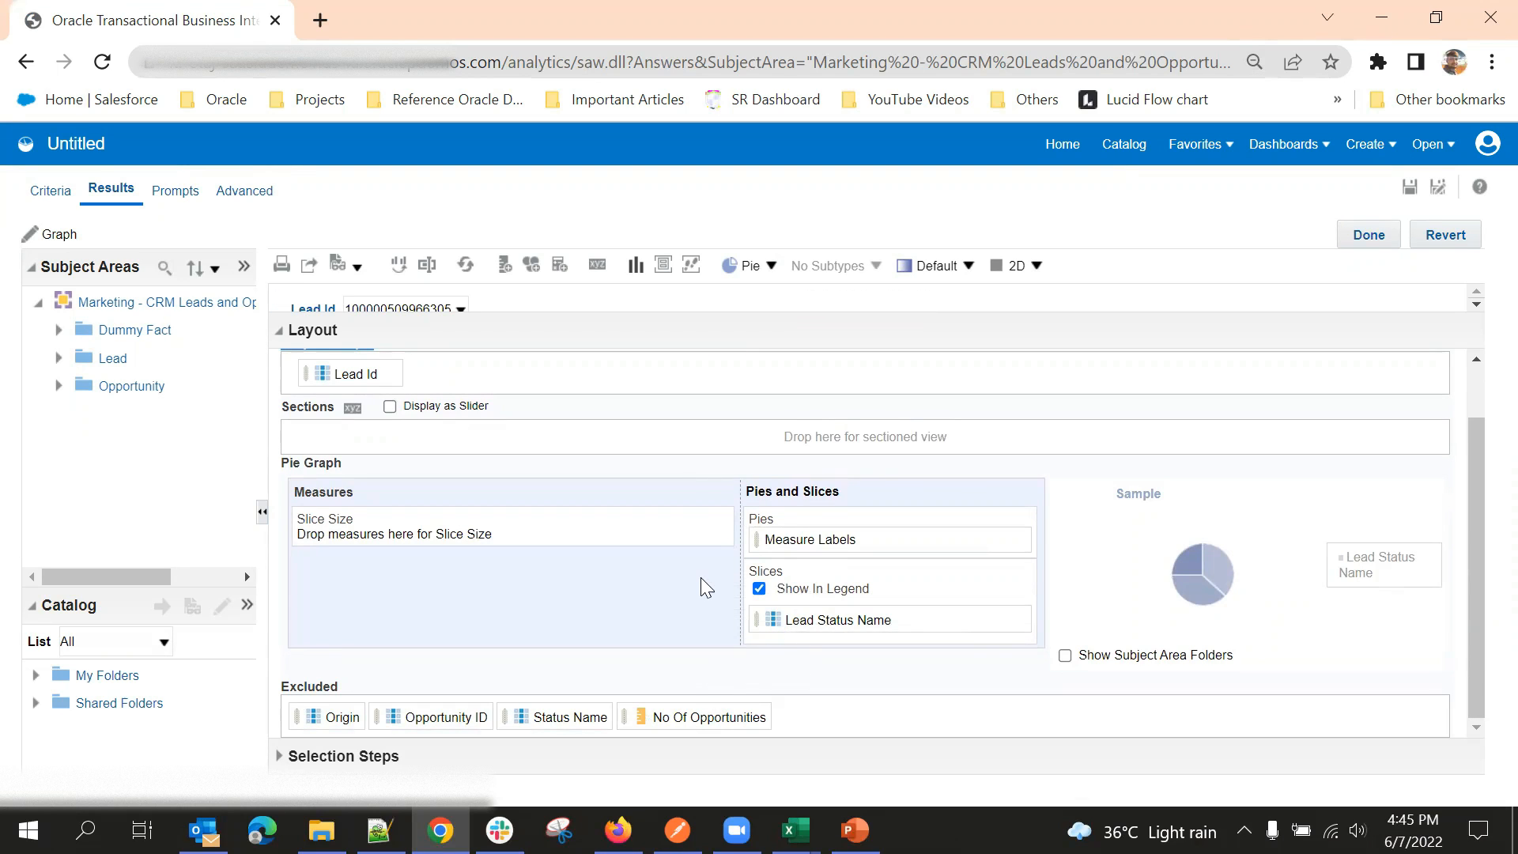
{"action": "left_click_drag", "start_coordinate": [822, 620], "coordinate": [839, 718]}
Step: Assign Status Name to the pie slices and move Lead Id to the excluded columns
{"action": "left_click_drag", "start_coordinate": [698, 718], "coordinate": [814, 592]}
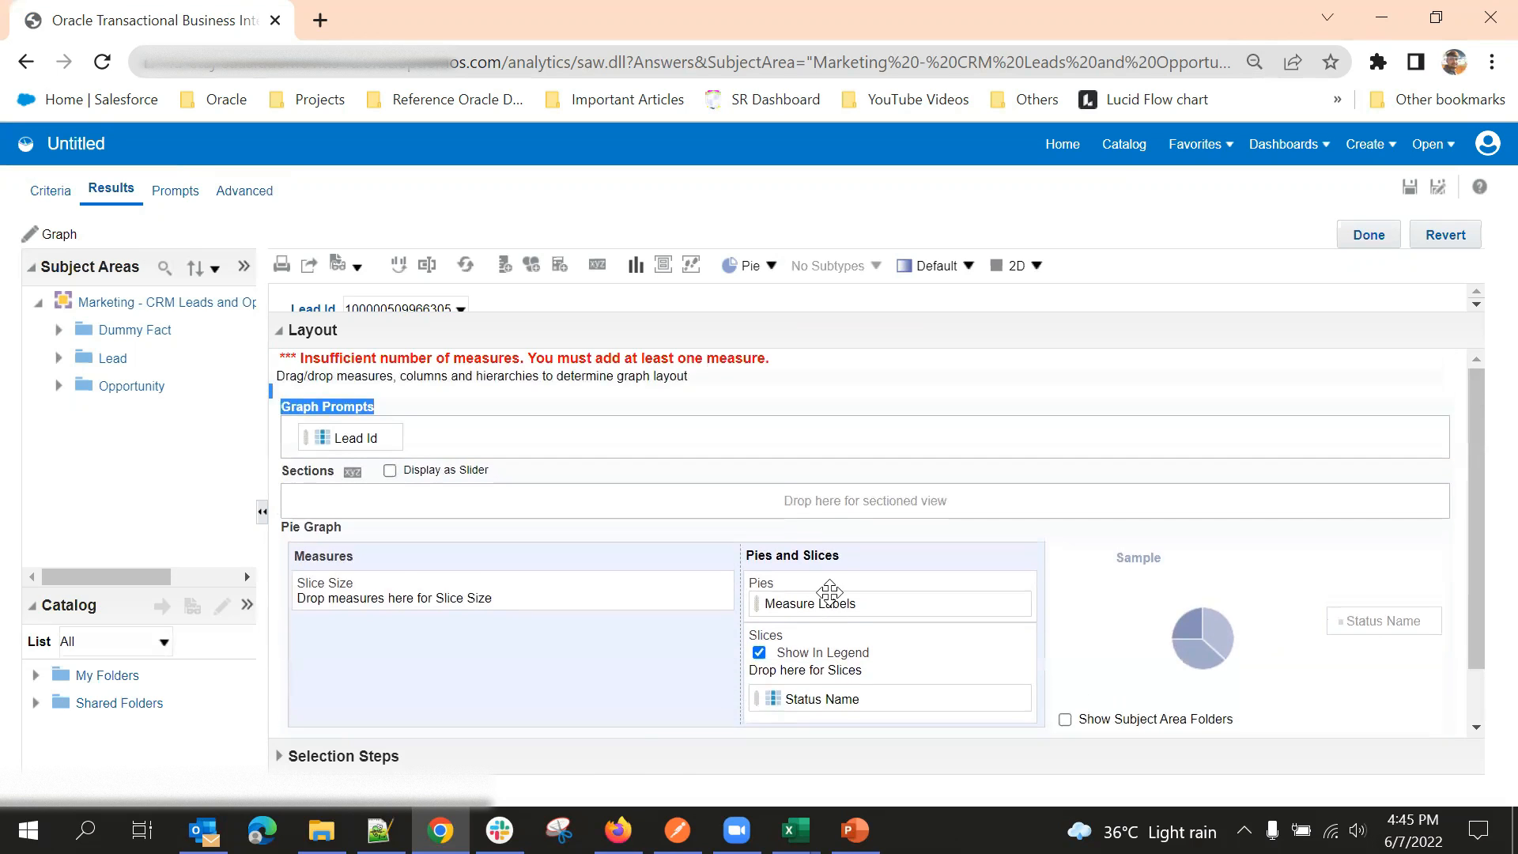
{"action": "left_click_drag", "start_coordinate": [731, 716], "coordinate": [851, 525]}
{"action": "left_click_drag", "start_coordinate": [367, 435], "coordinate": [903, 718]}
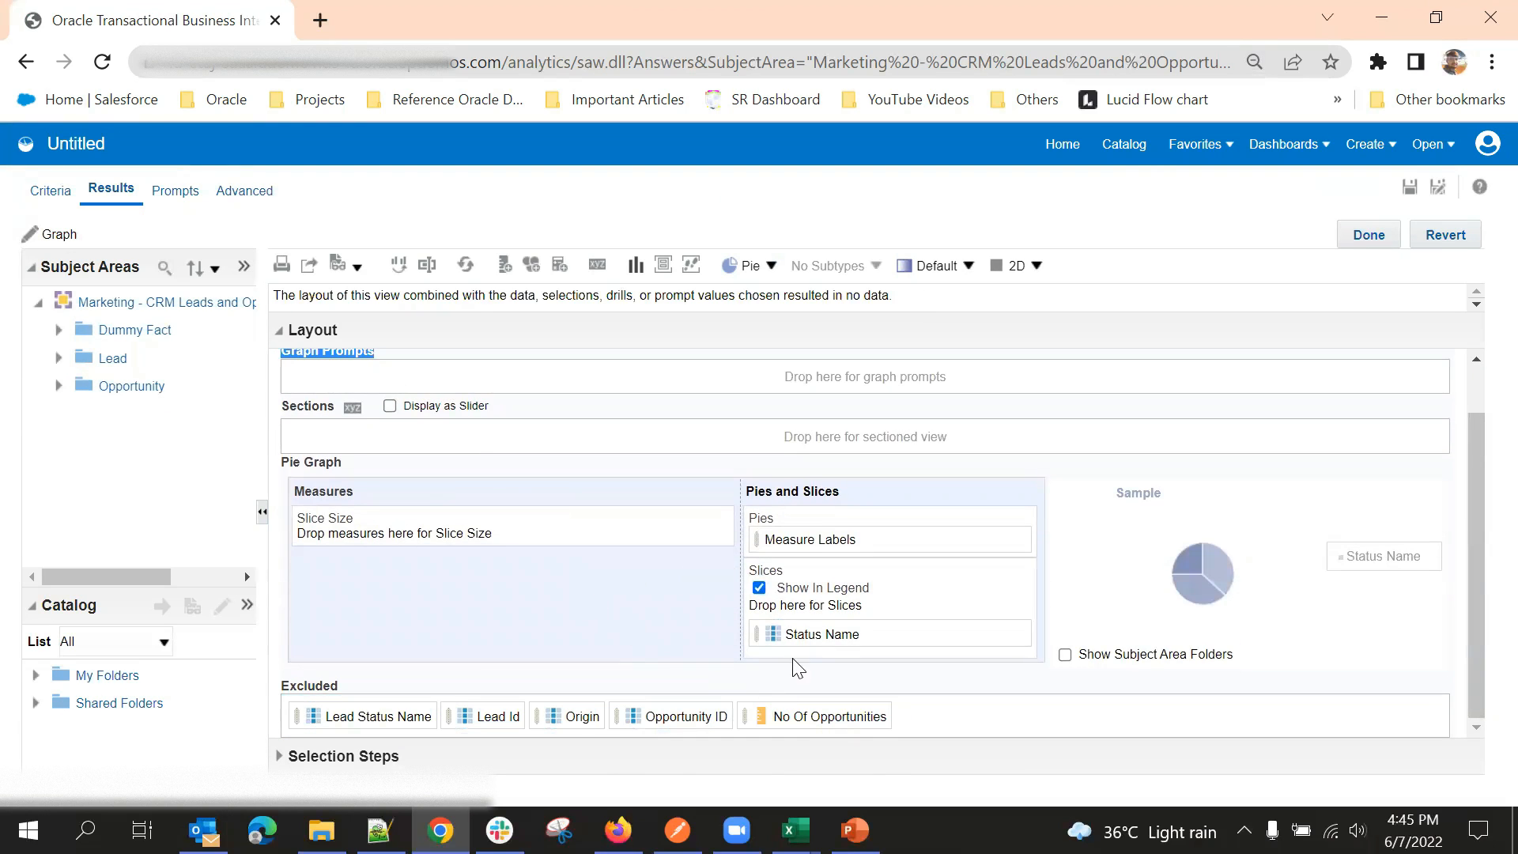
Step: Set No Of Opportunities as the slice size measure of the pie graph
{"action": "left_click_drag", "start_coordinate": [792, 702], "coordinate": [831, 553]}
{"action": "left_click_drag", "start_coordinate": [828, 713], "coordinate": [844, 524]}
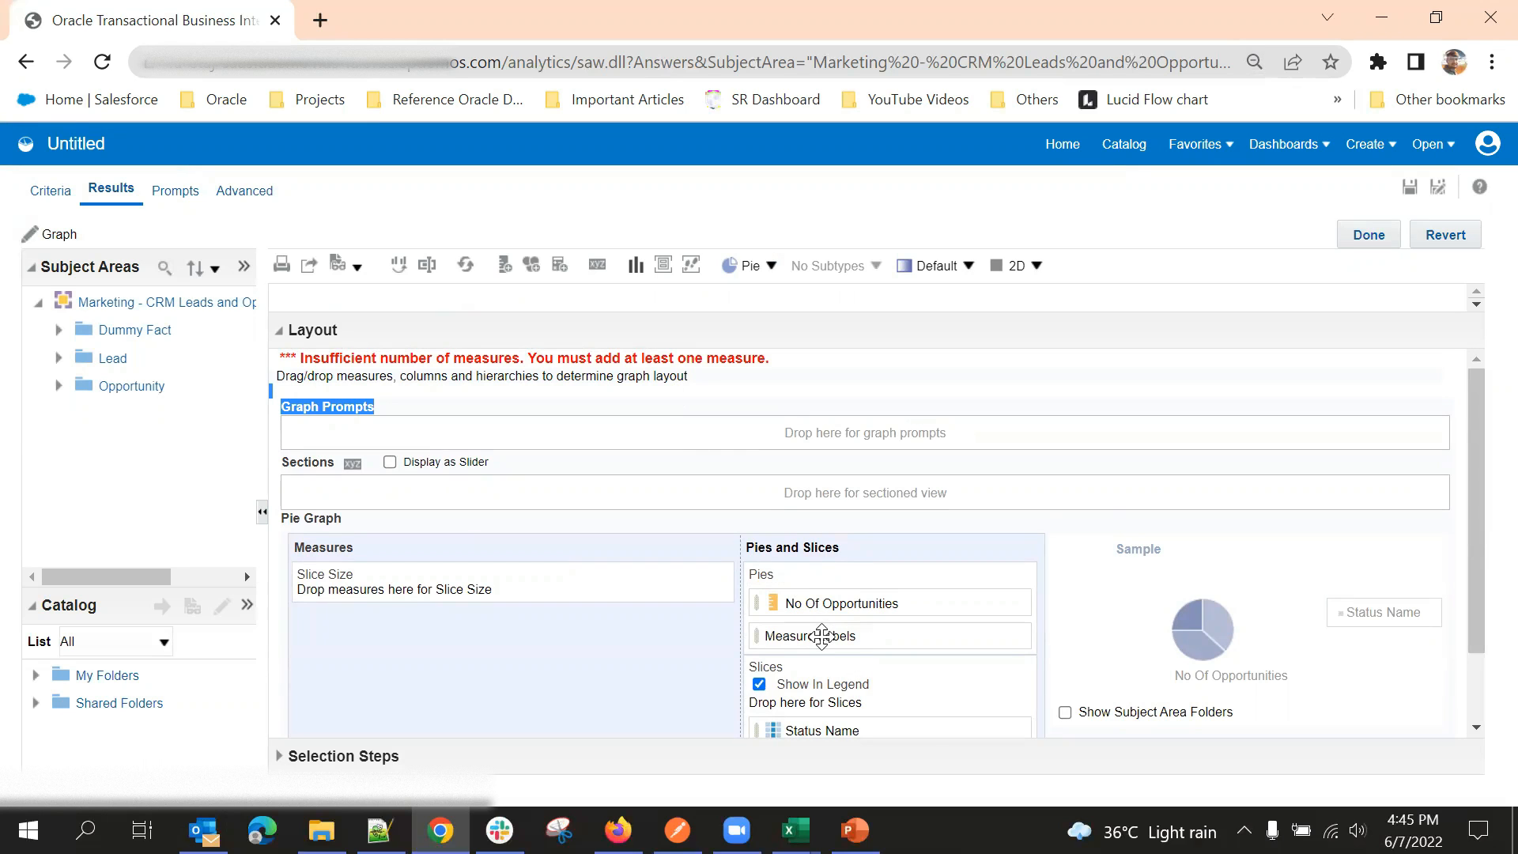
{"action": "left_click_drag", "start_coordinate": [820, 636], "coordinate": [402, 579]}
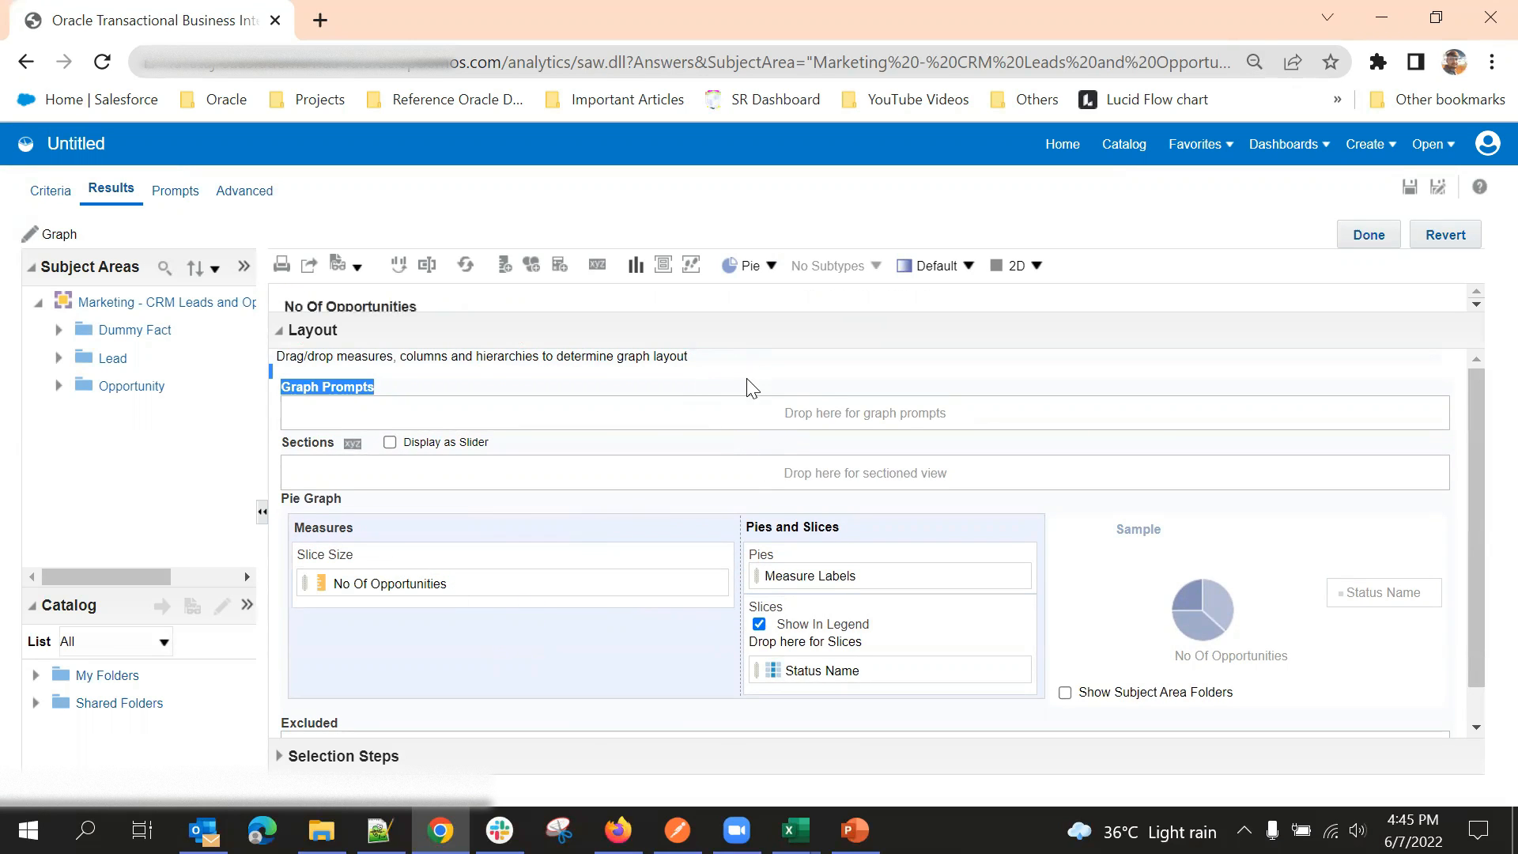
Step: Enlarge the graph preview and review the pie chart against its slice and measure layout
{"action": "left_click_drag", "start_coordinate": [796, 339], "coordinate": [830, 545]}
{"action": "scroll", "coordinate": [785, 474], "scroll_direction": "down", "scroll_amount": 2}
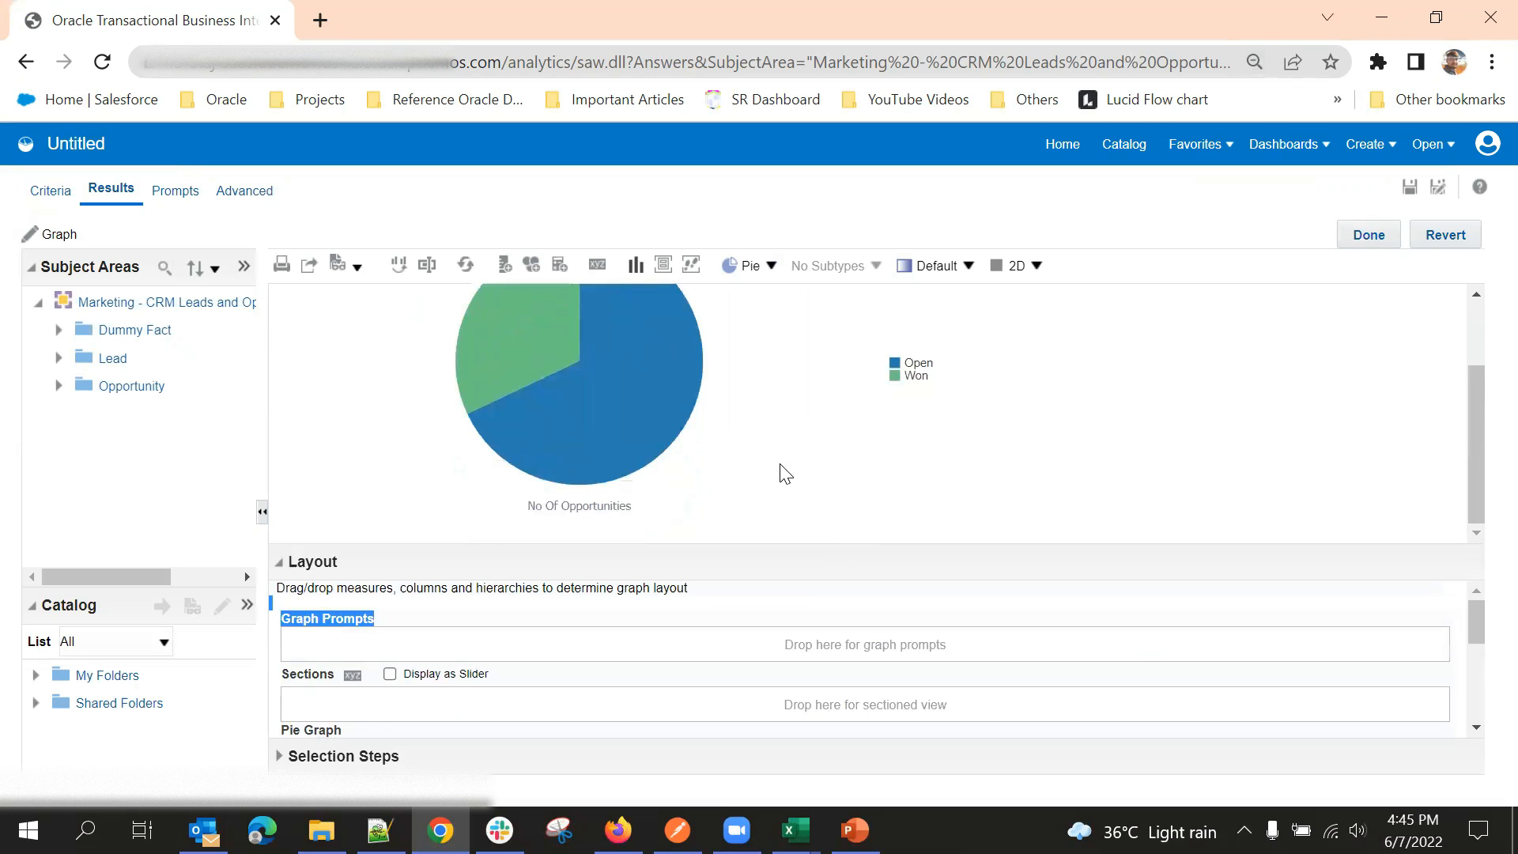
{"action": "scroll", "coordinate": [782, 471], "scroll_direction": "up", "scroll_amount": 2}
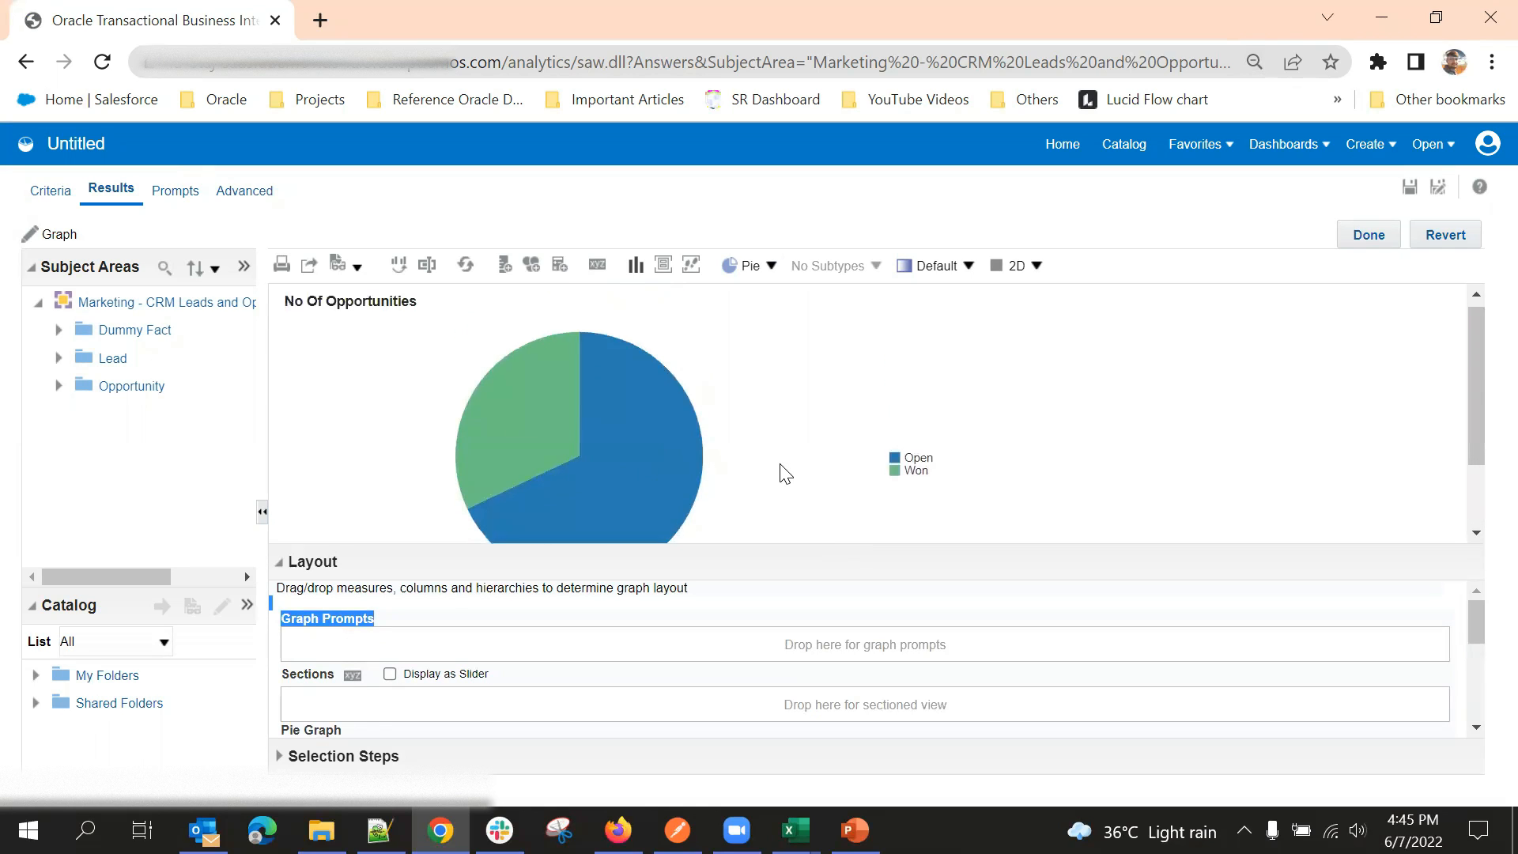
{"action": "scroll", "coordinate": [782, 469], "scroll_direction": "down", "scroll_amount": 2}
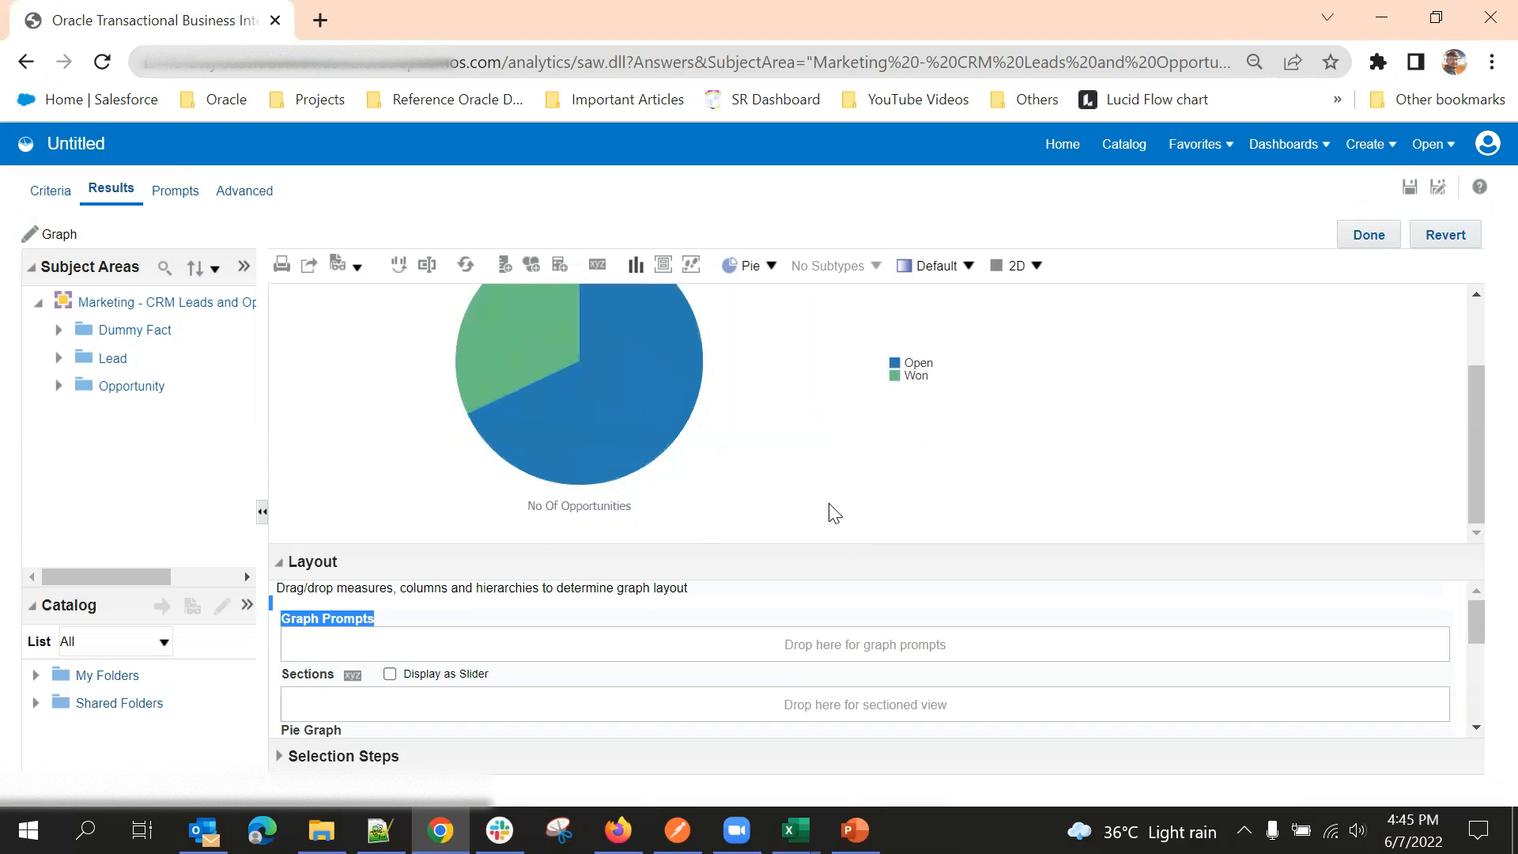
{"action": "scroll", "coordinate": [862, 609], "scroll_direction": "down", "scroll_amount": 3}
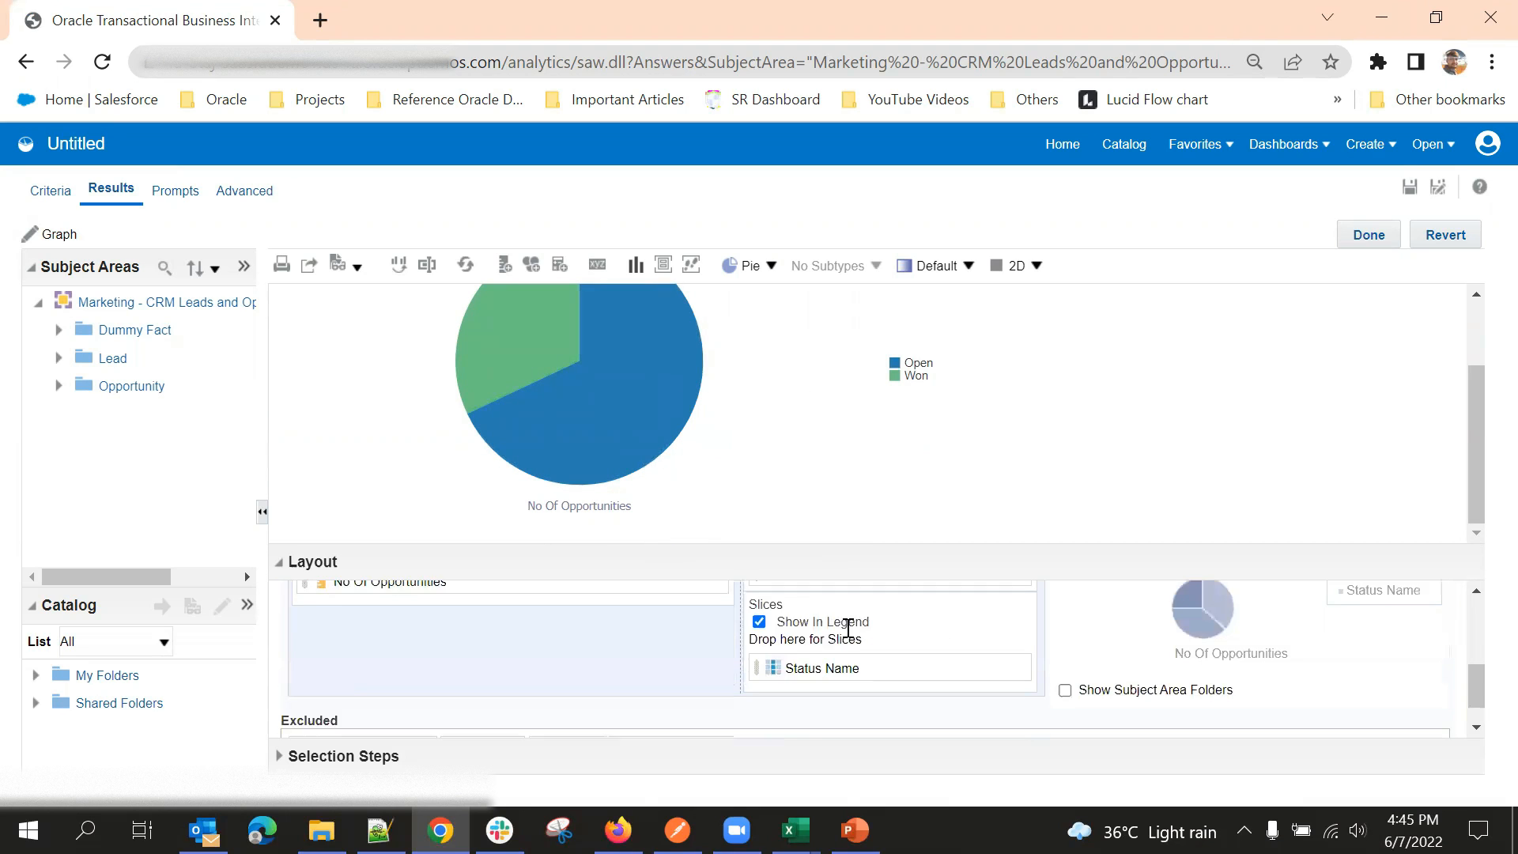
{"action": "scroll", "coordinate": [845, 678], "scroll_direction": "down", "scroll_amount": 2}
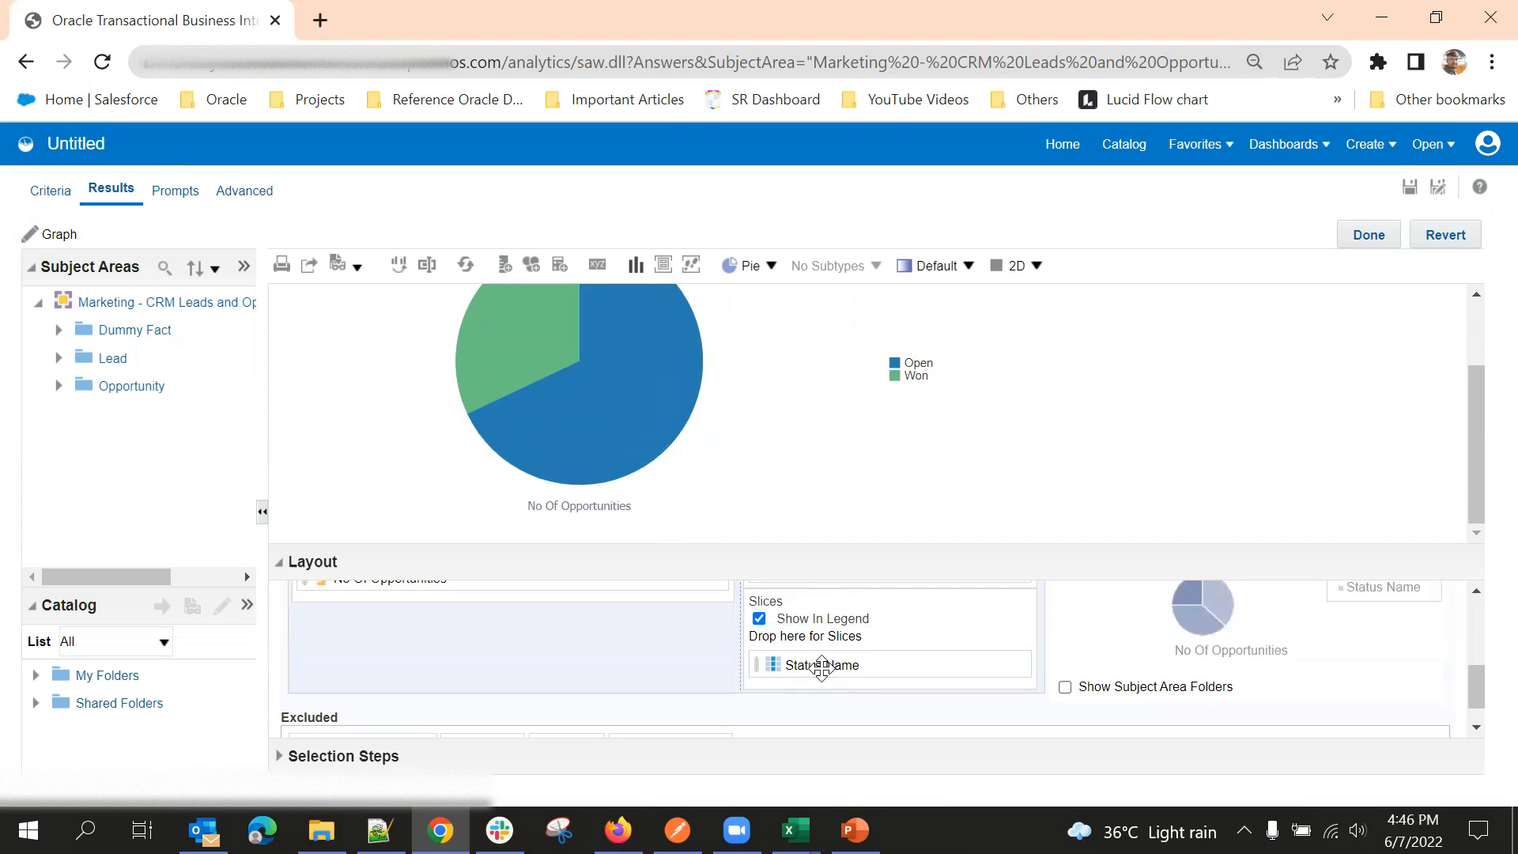
{"action": "scroll", "coordinate": [822, 667], "scroll_direction": "up", "scroll_amount": 2}
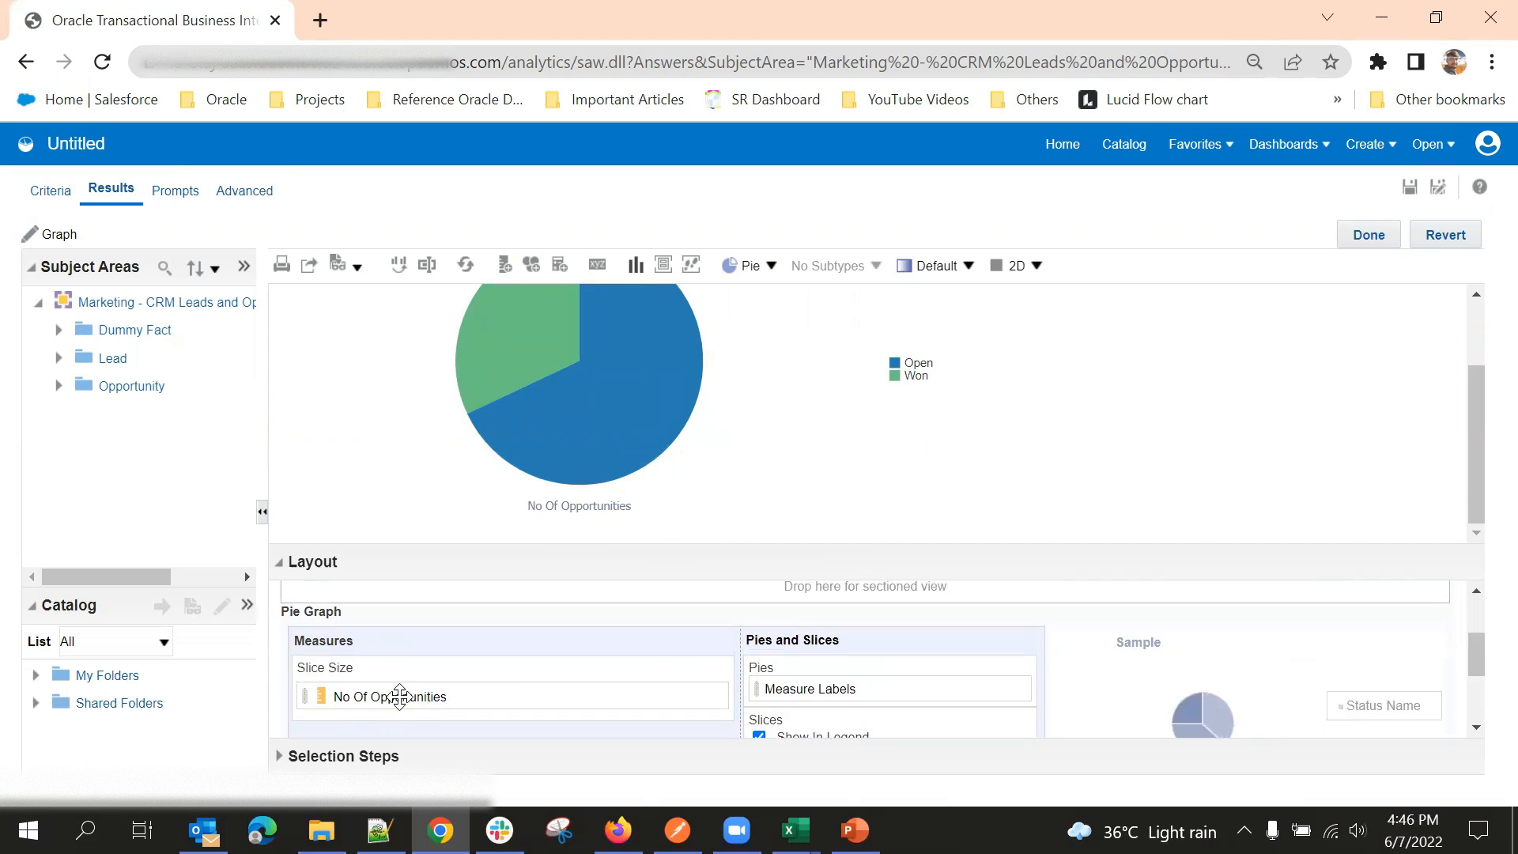
{"action": "scroll", "coordinate": [779, 470], "scroll_direction": "up", "scroll_amount": 2}
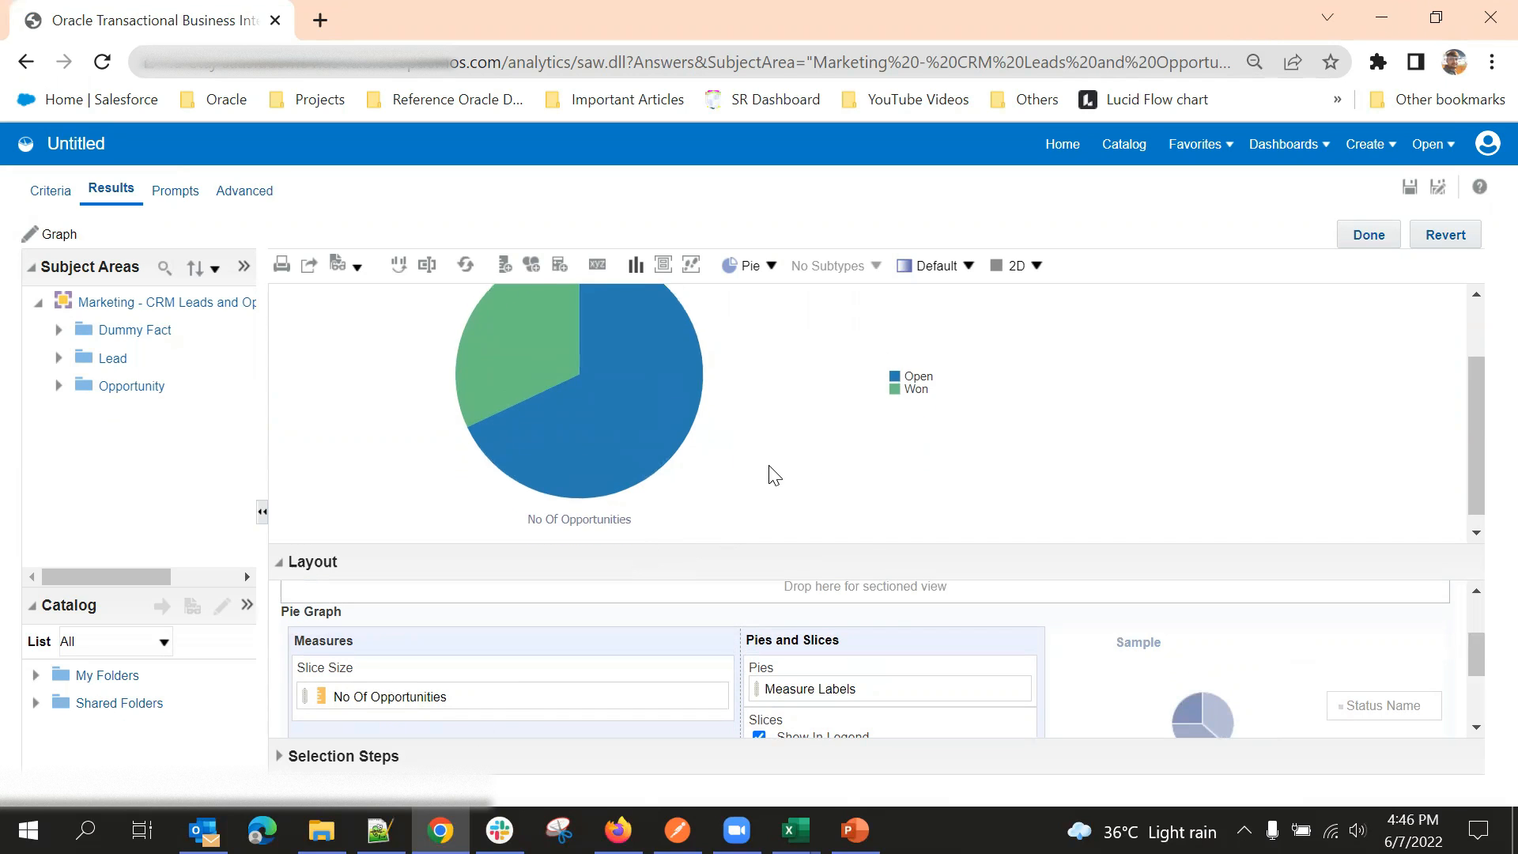
Step: Inspect the opportunity count and percentage of the Open and Won slices in the pie chart
{"action": "mouse_move", "coordinate": [626, 438]}
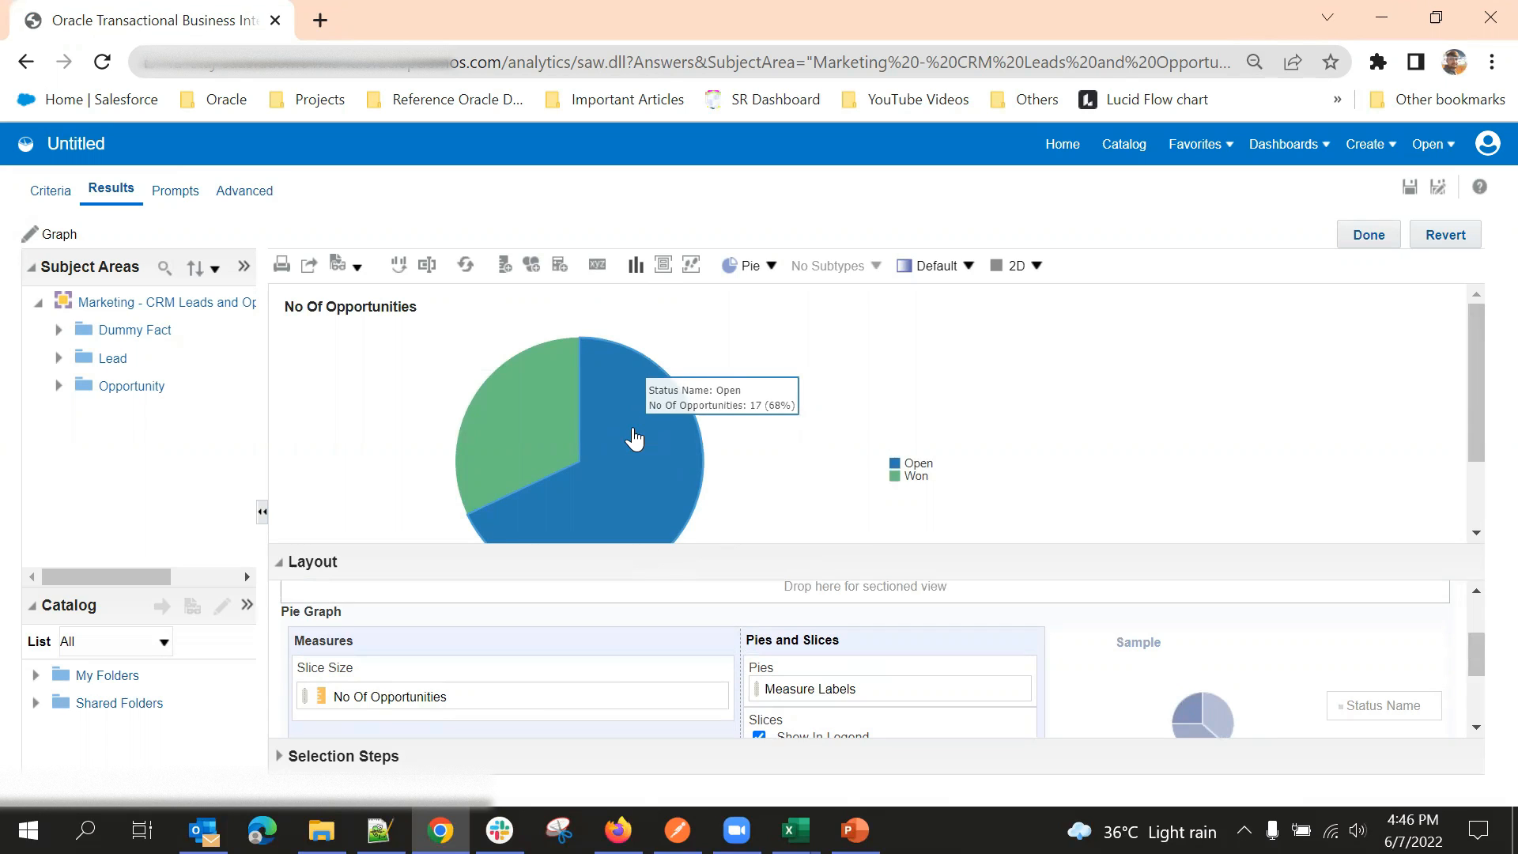
{"action": "mouse_move", "coordinate": [524, 418]}
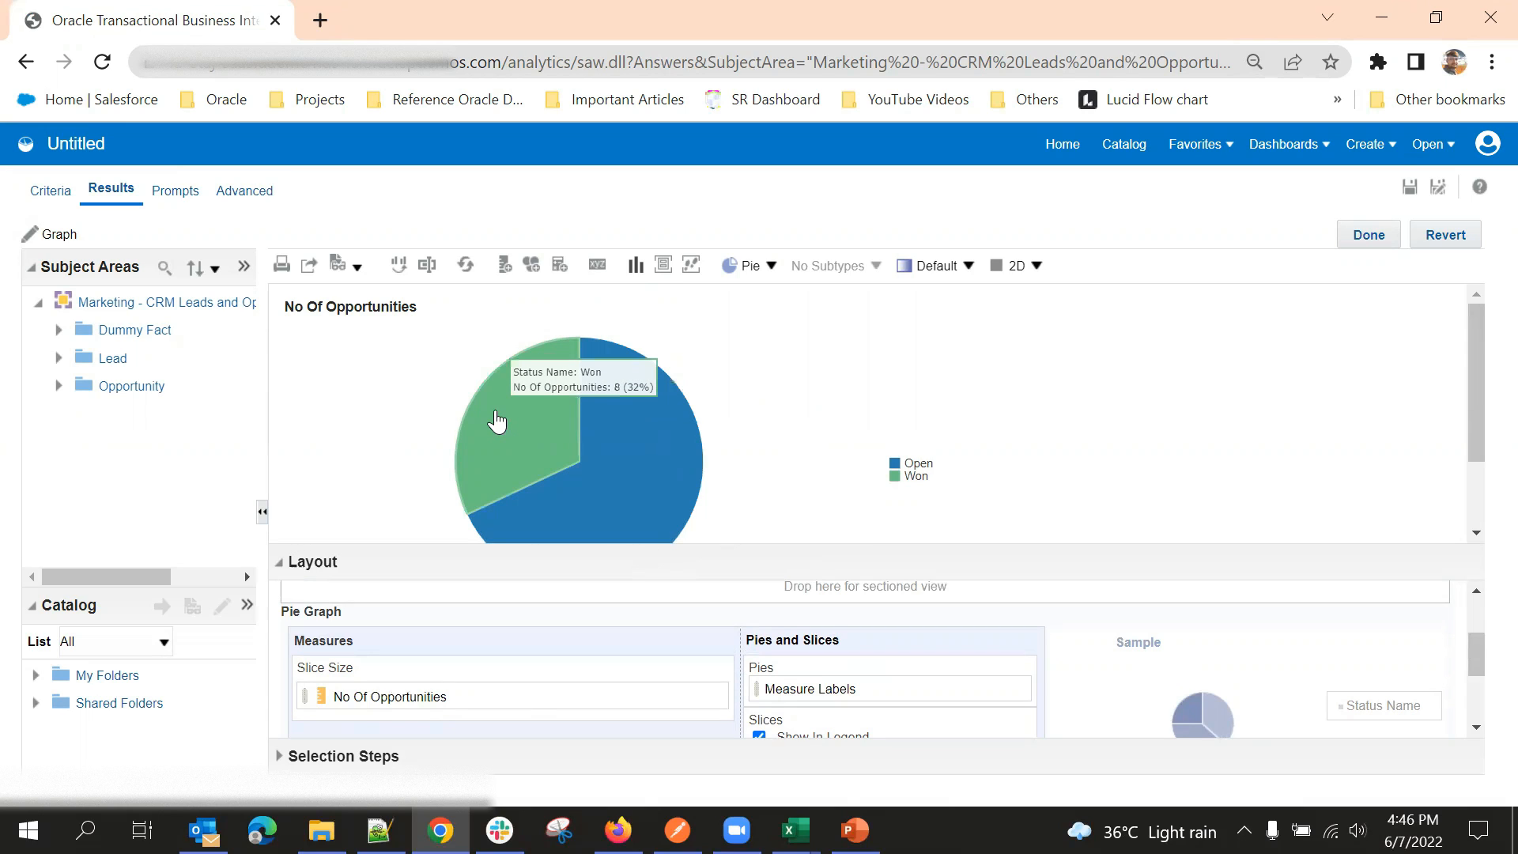
{"action": "left_click", "coordinate": [546, 358]}
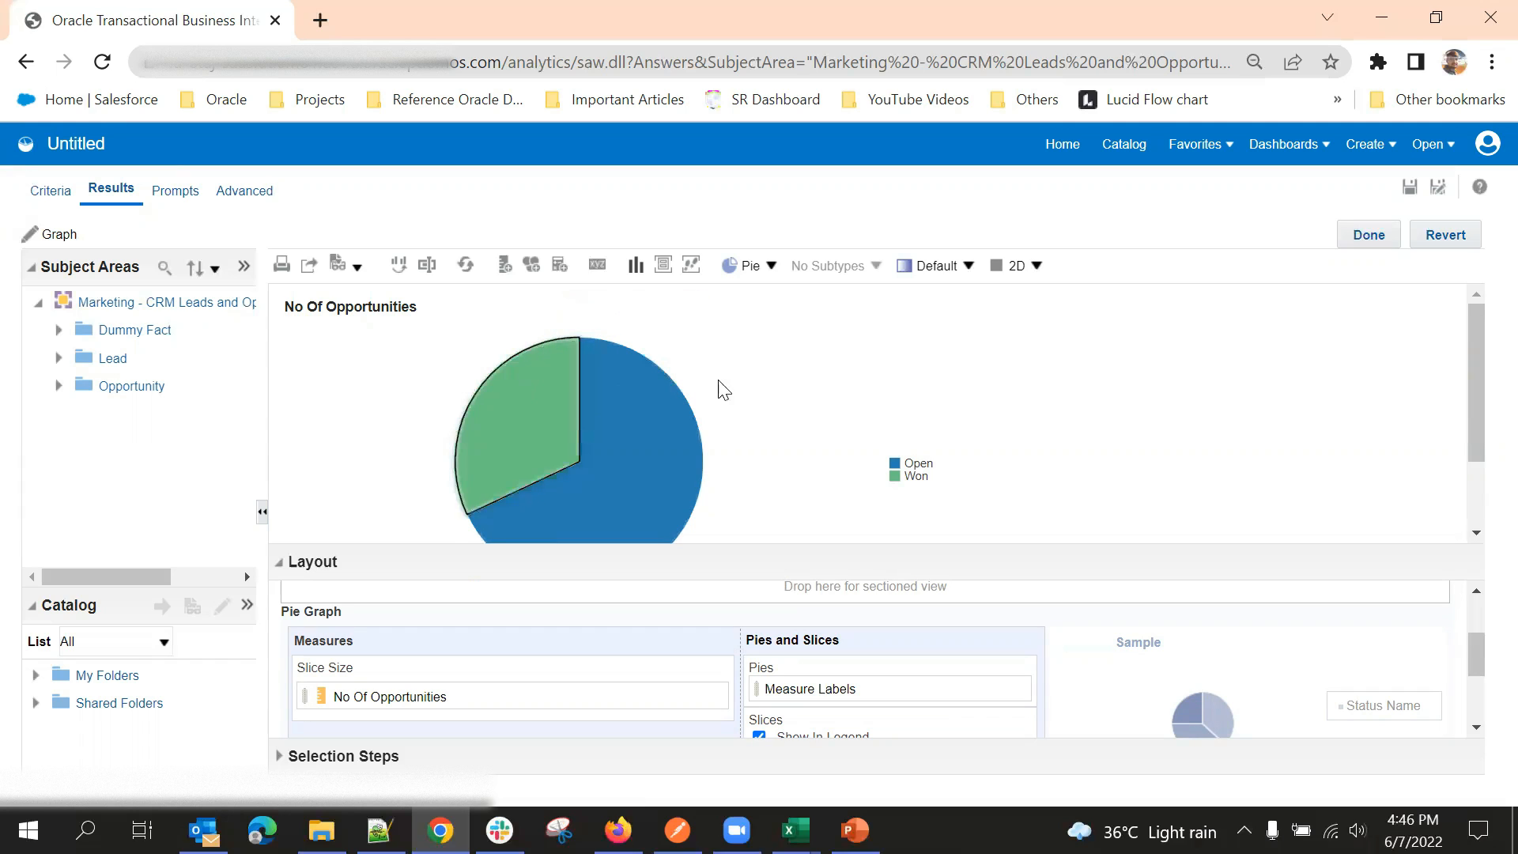
{"action": "left_click", "coordinate": [640, 416]}
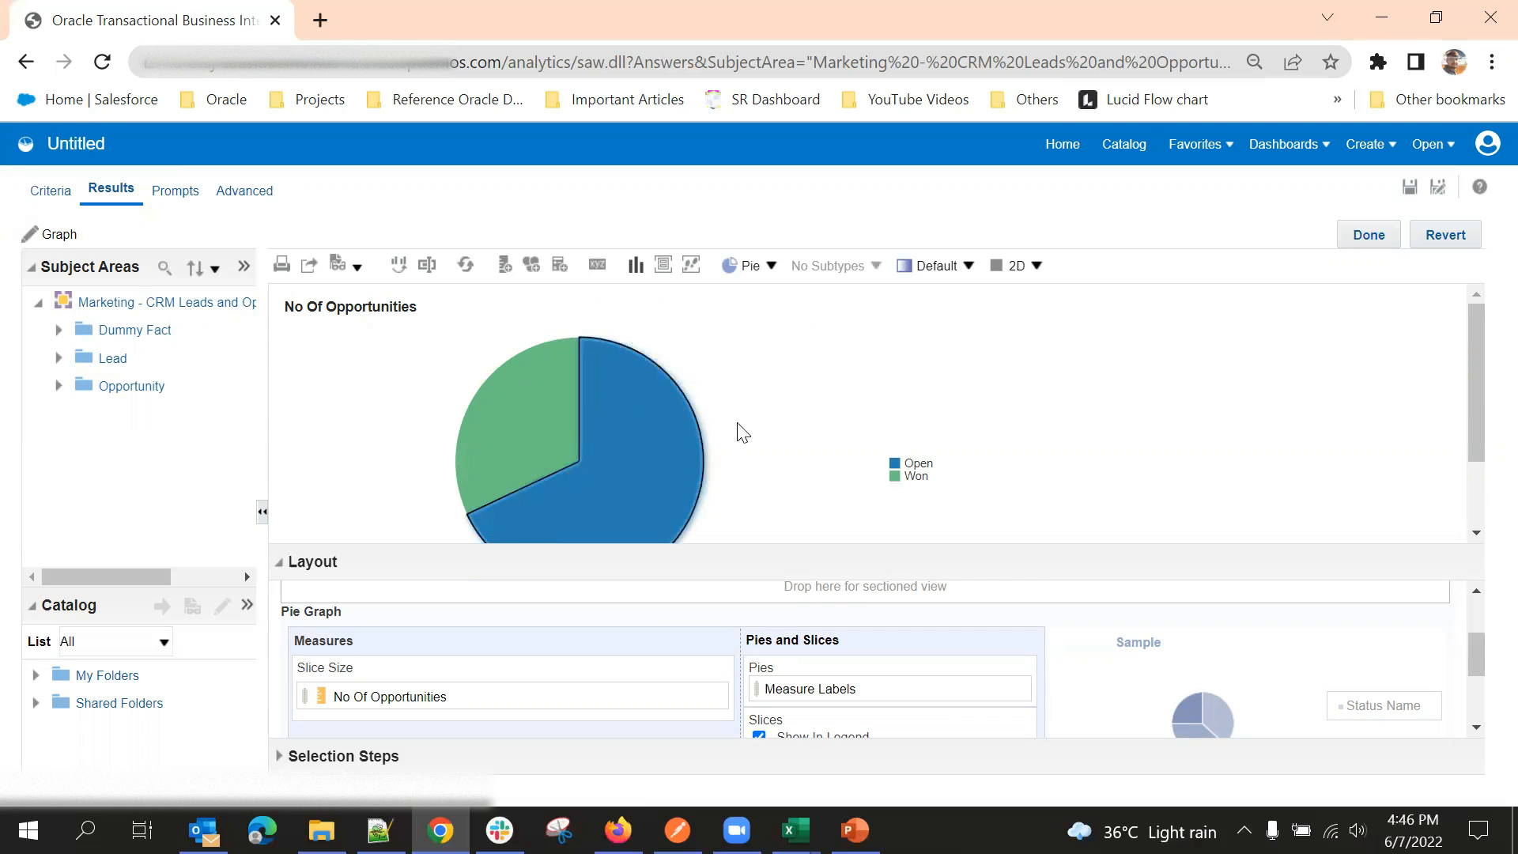
{"action": "scroll", "coordinate": [813, 379], "scroll_direction": "down", "scroll_amount": 2}
{"action": "scroll", "coordinate": [857, 407], "scroll_direction": "up", "scroll_amount": 2}
{"action": "scroll", "coordinate": [909, 456], "scroll_direction": "down", "scroll_amount": 2}
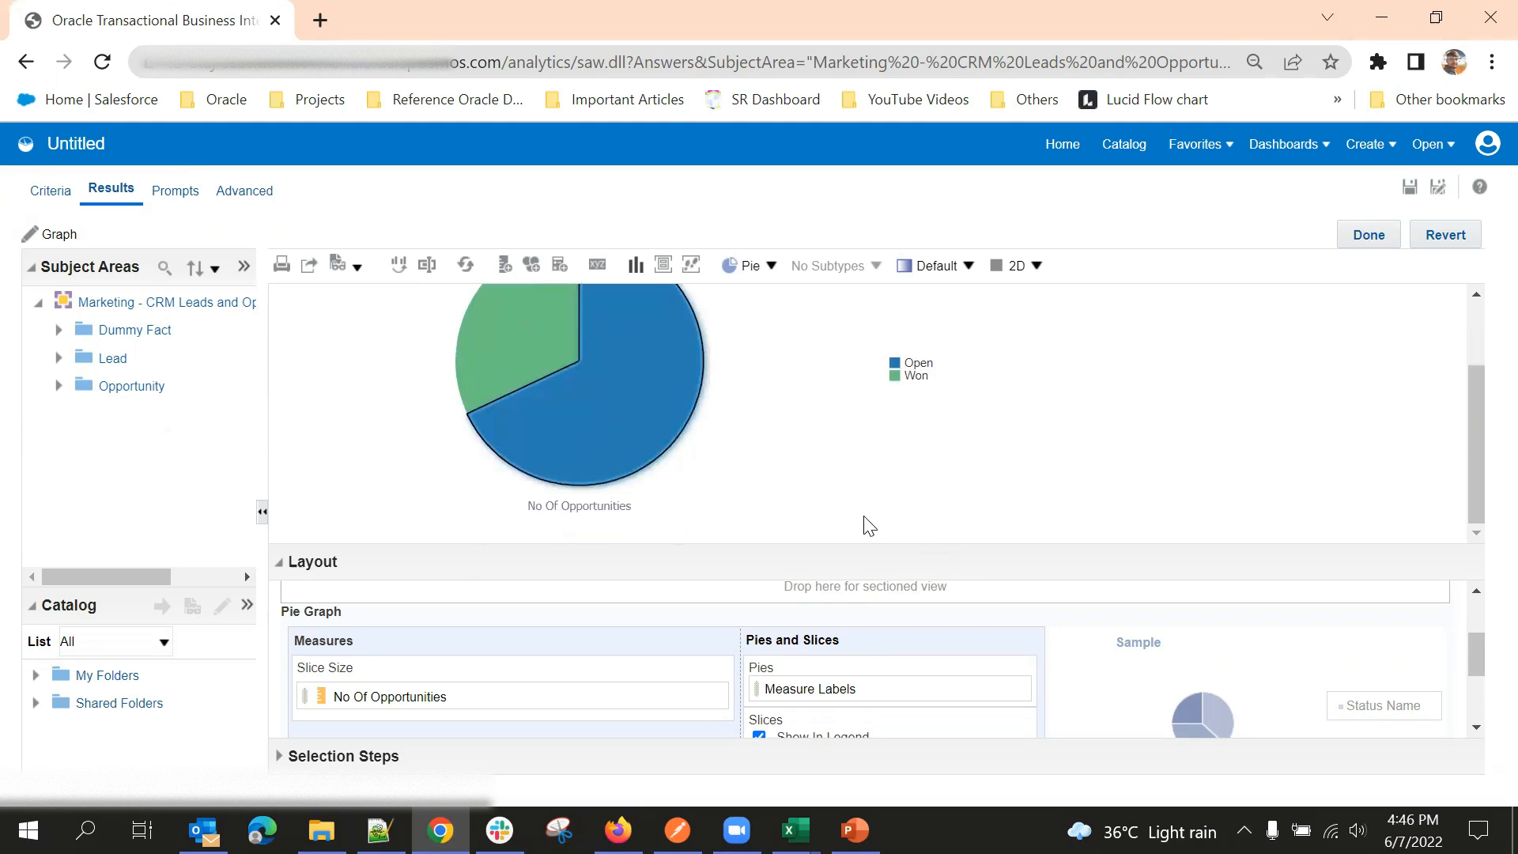
{"action": "left_click_drag", "start_coordinate": [857, 545], "coordinate": [859, 658]}
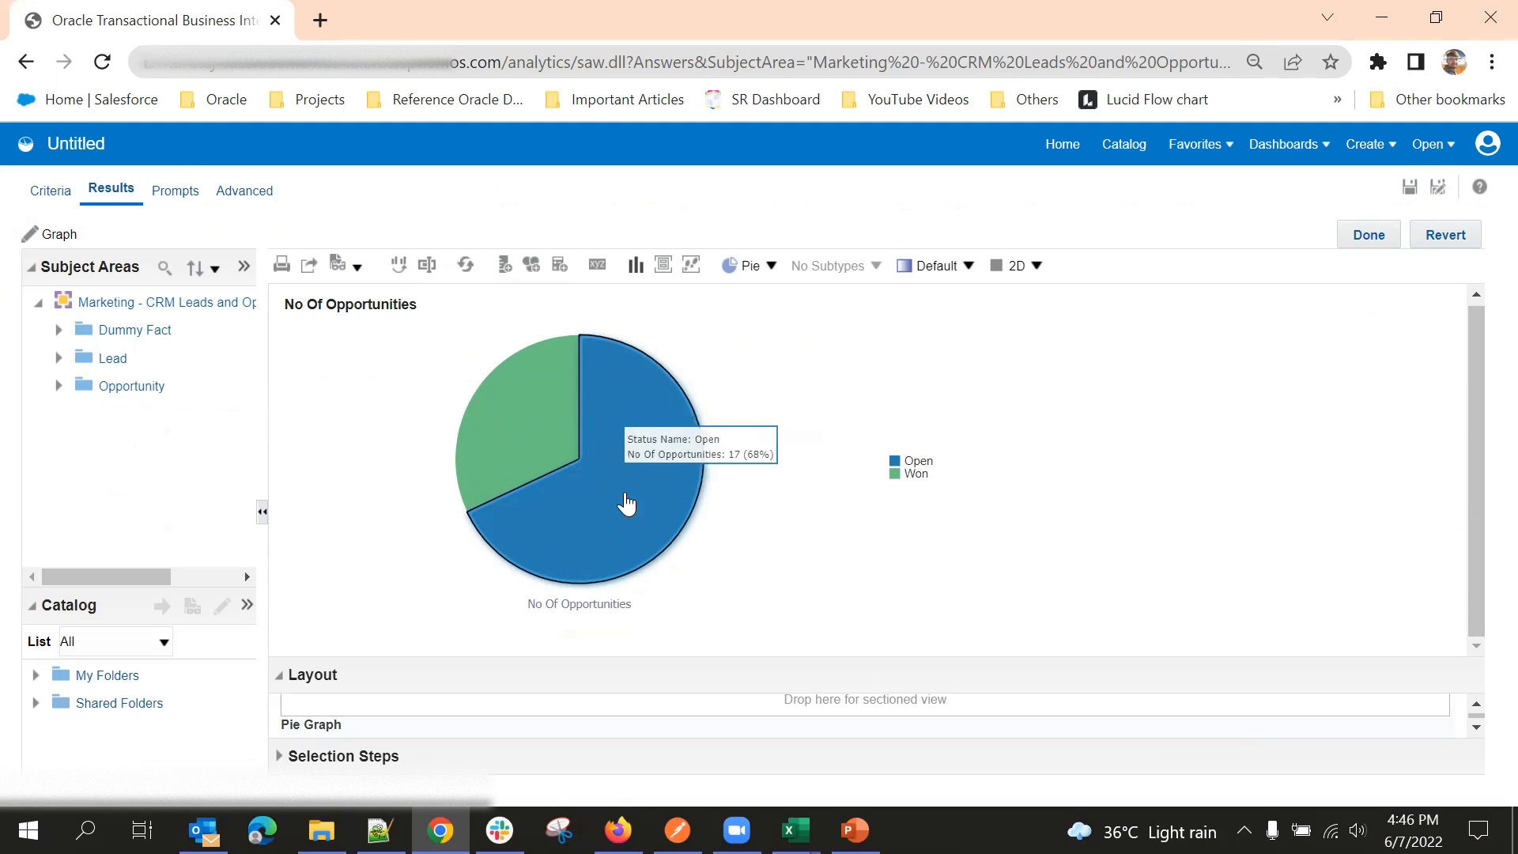
{"action": "mouse_move", "coordinate": [552, 470]}
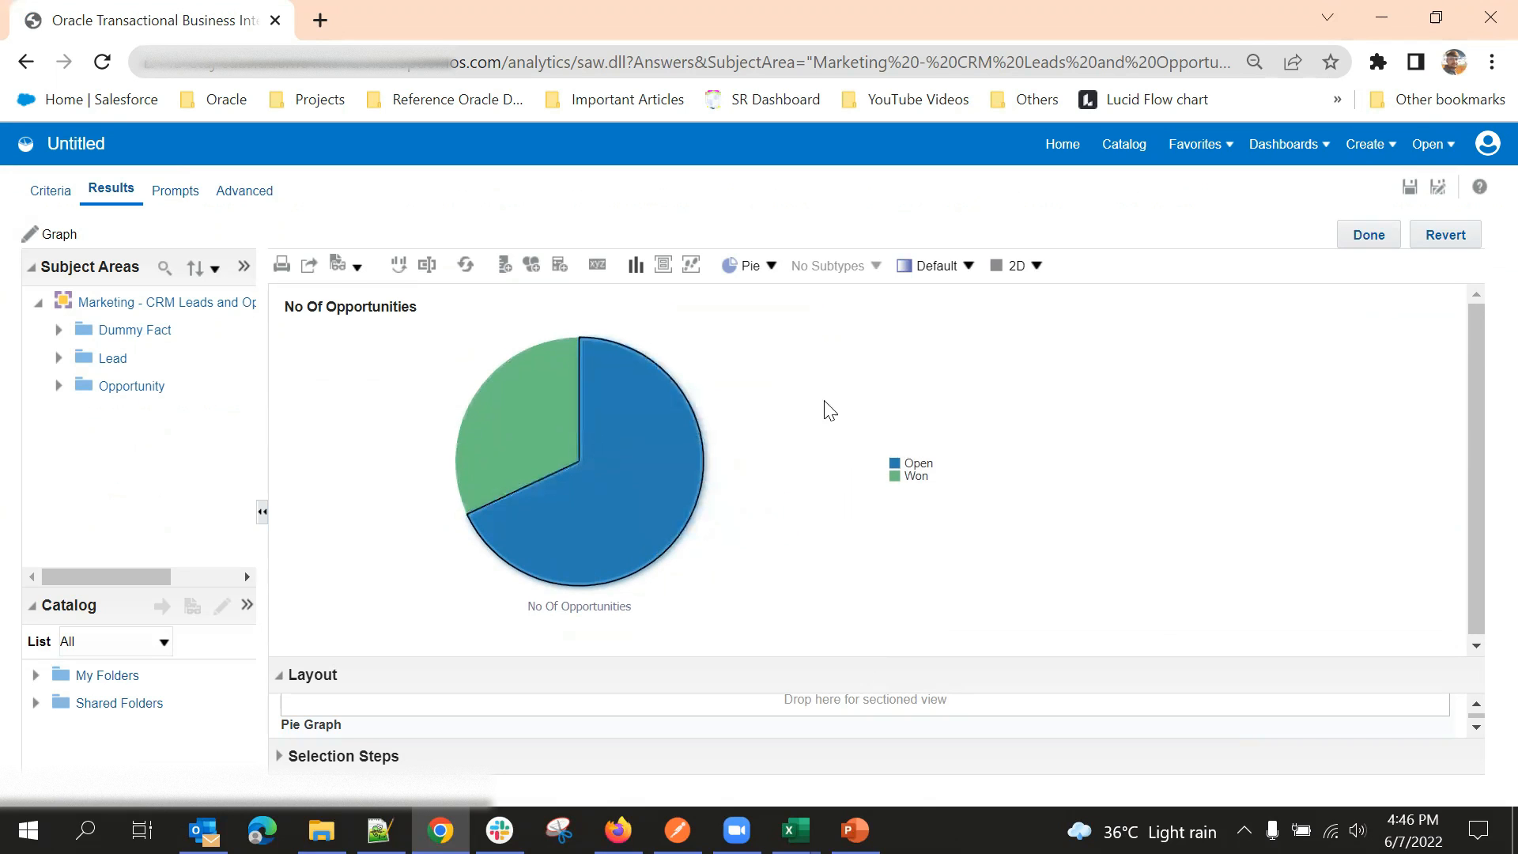
Step: Set the pie graph's data marker labels to show Always in the graph properties
{"action": "left_click", "coordinate": [597, 264]}
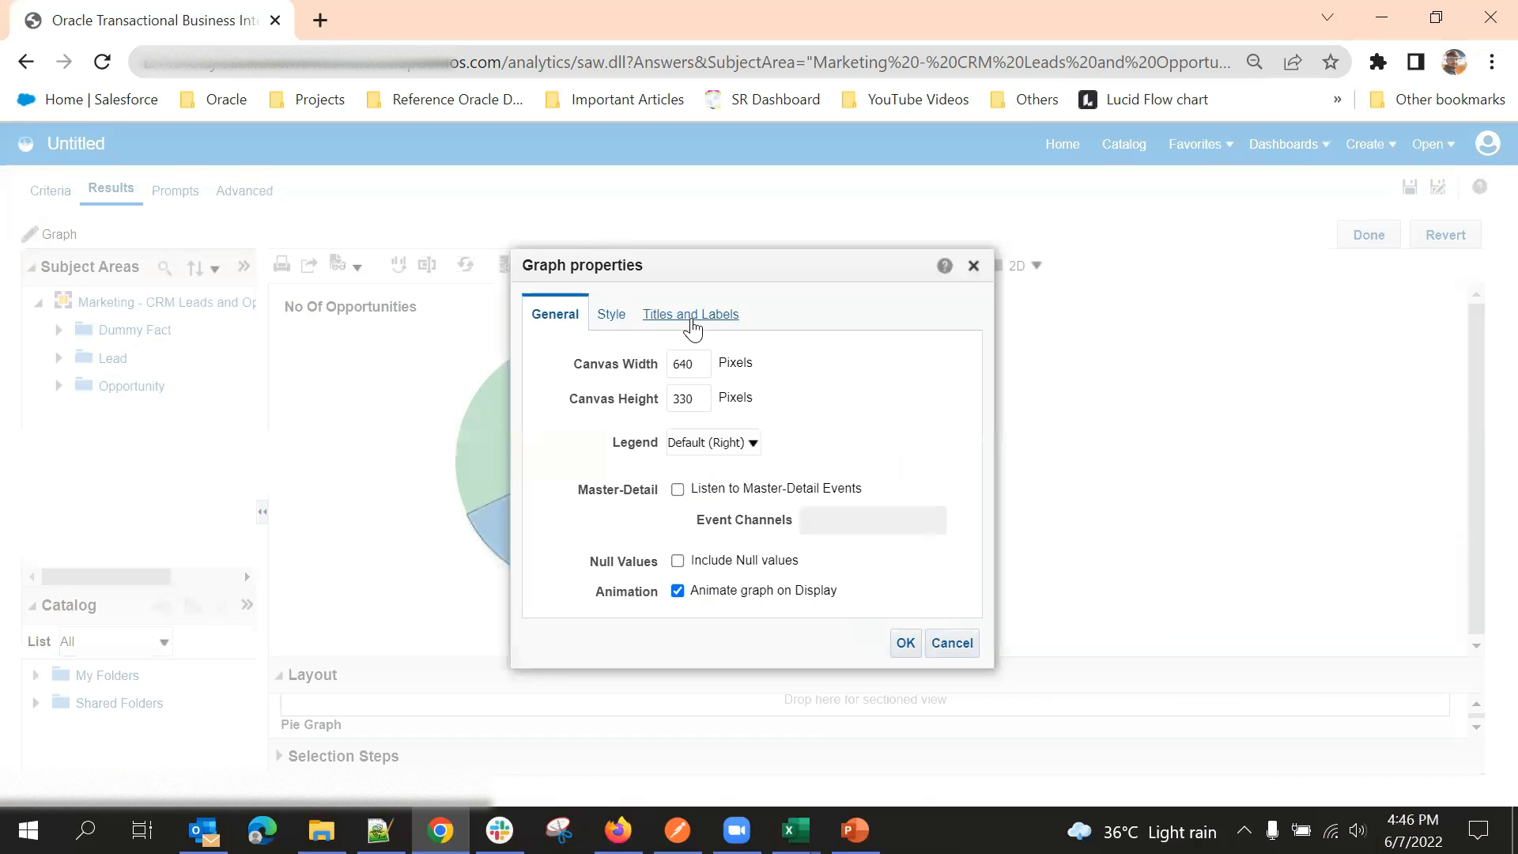
{"action": "left_click_drag", "start_coordinate": [804, 260], "coordinate": [1104, 234]}
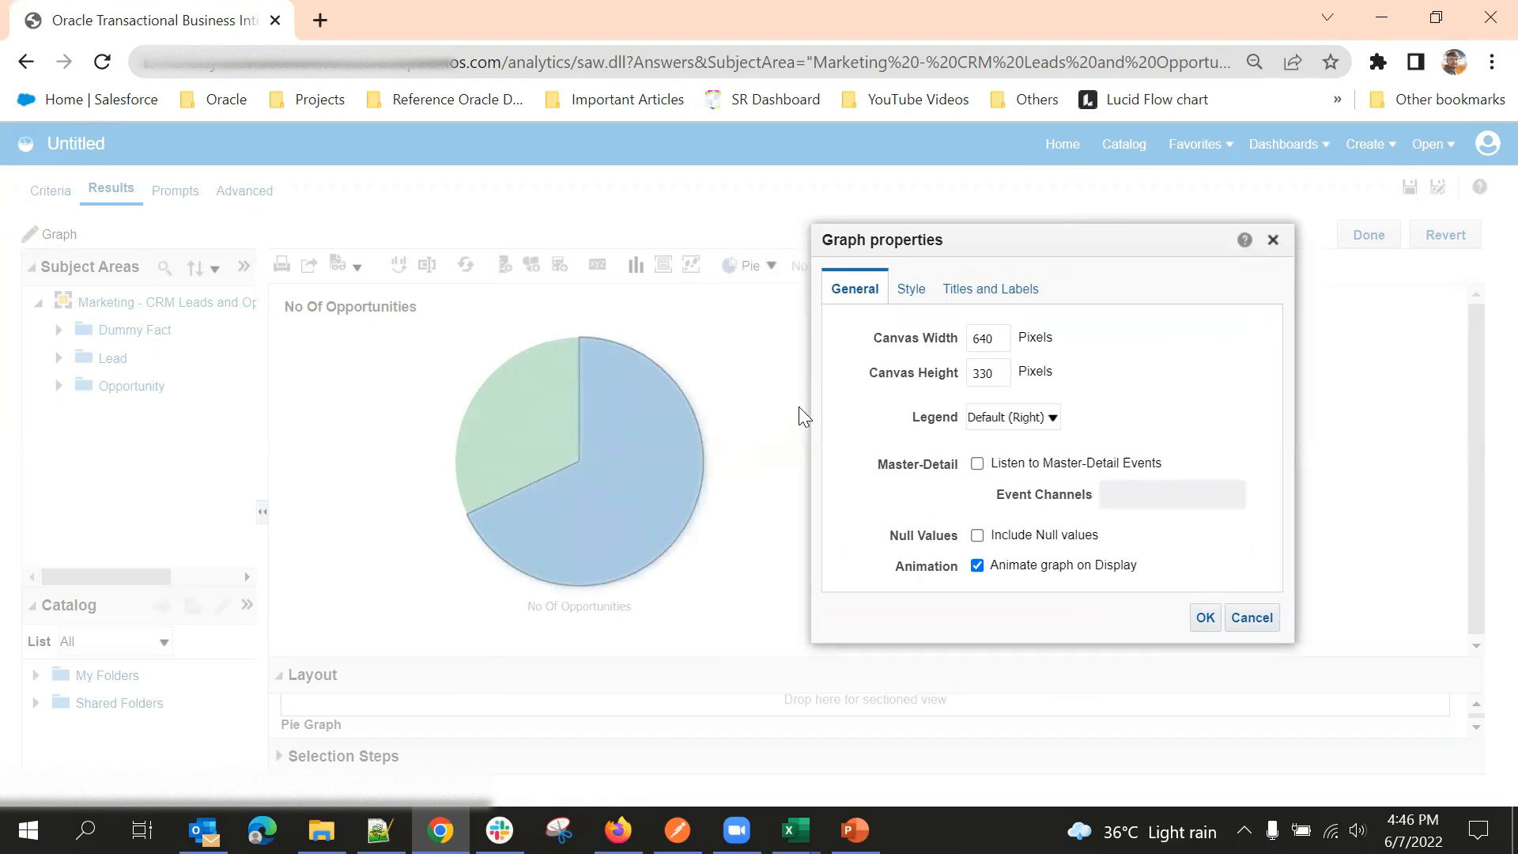
{"action": "left_click", "coordinate": [993, 295]}
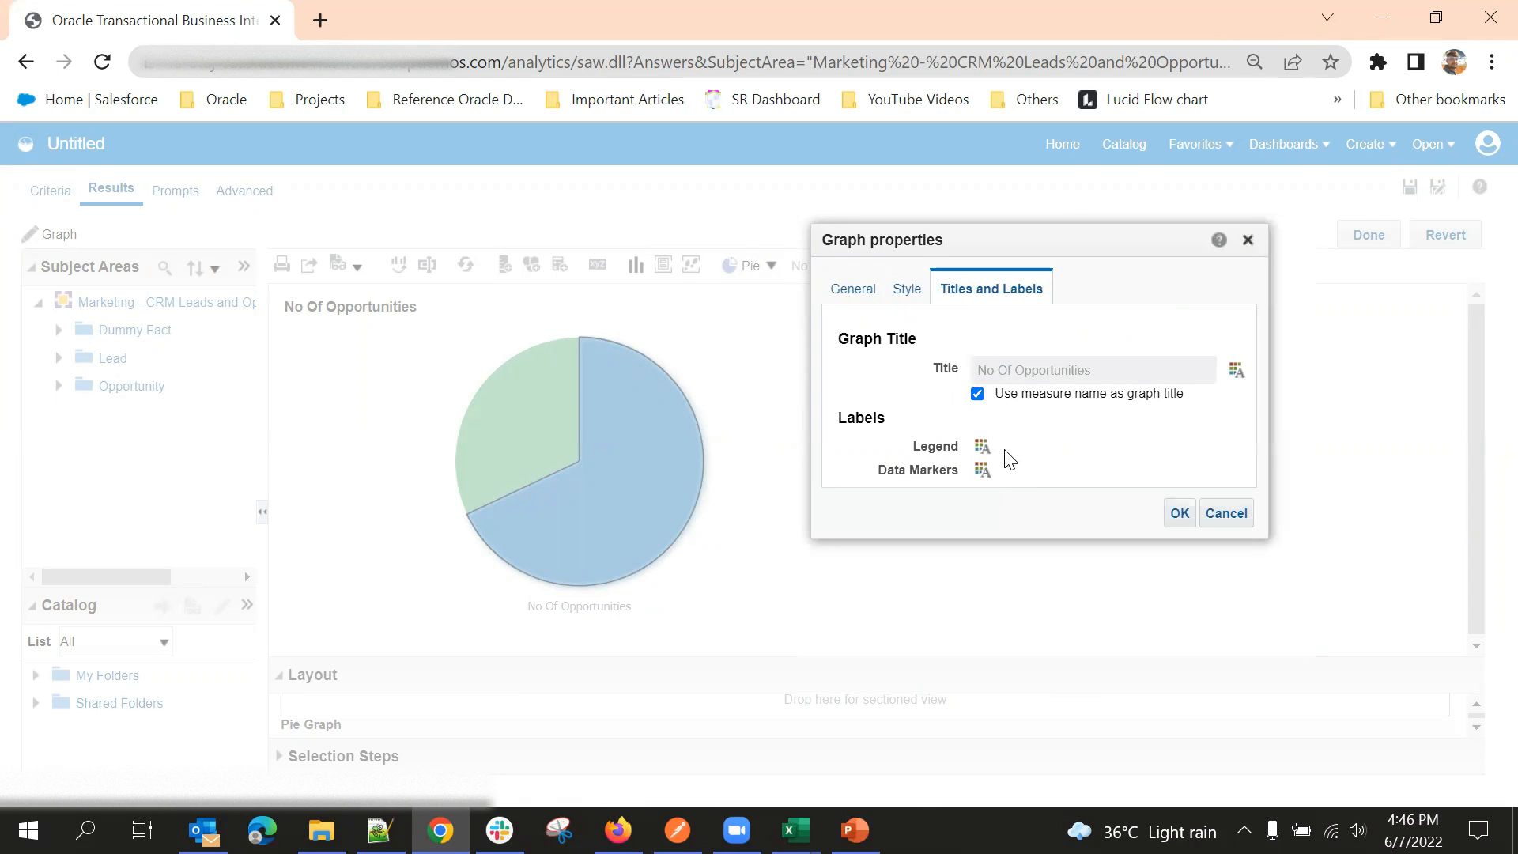
{"action": "left_click", "coordinate": [982, 470]}
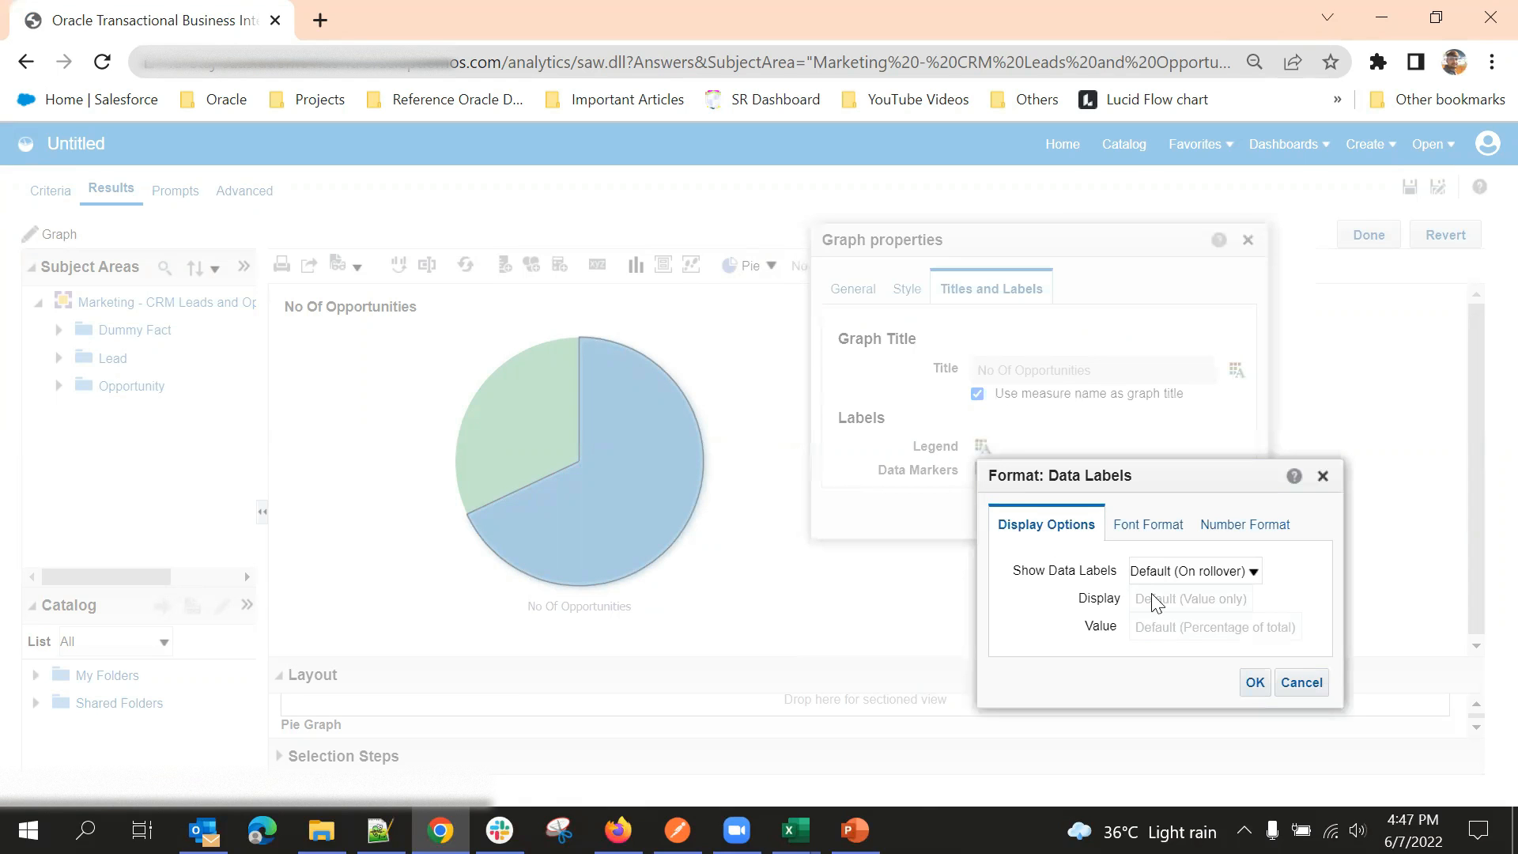
{"action": "left_click", "coordinate": [1193, 570]}
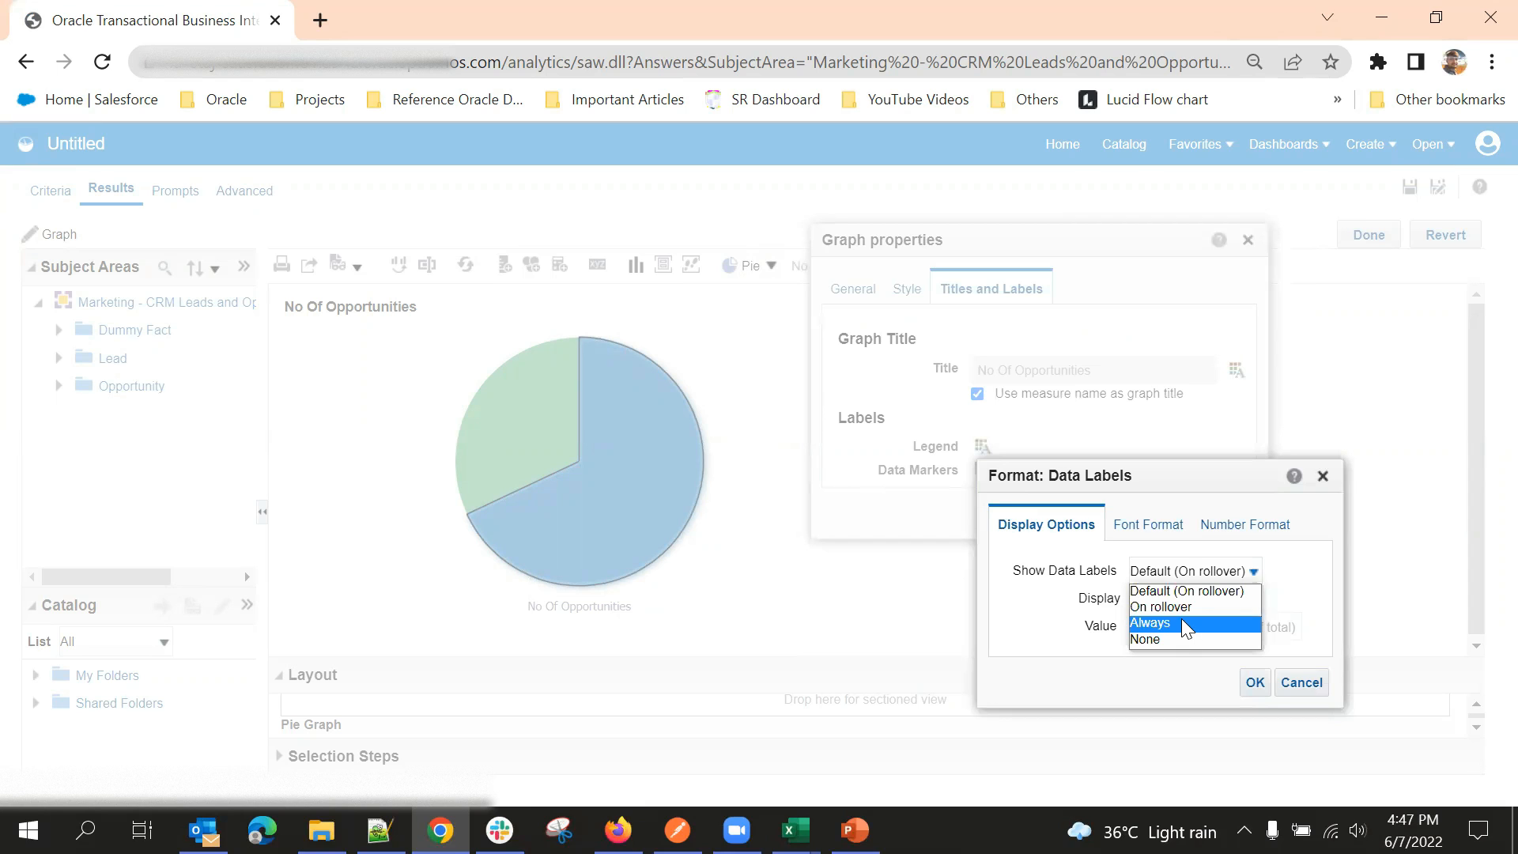
{"action": "left_click", "coordinate": [1181, 623]}
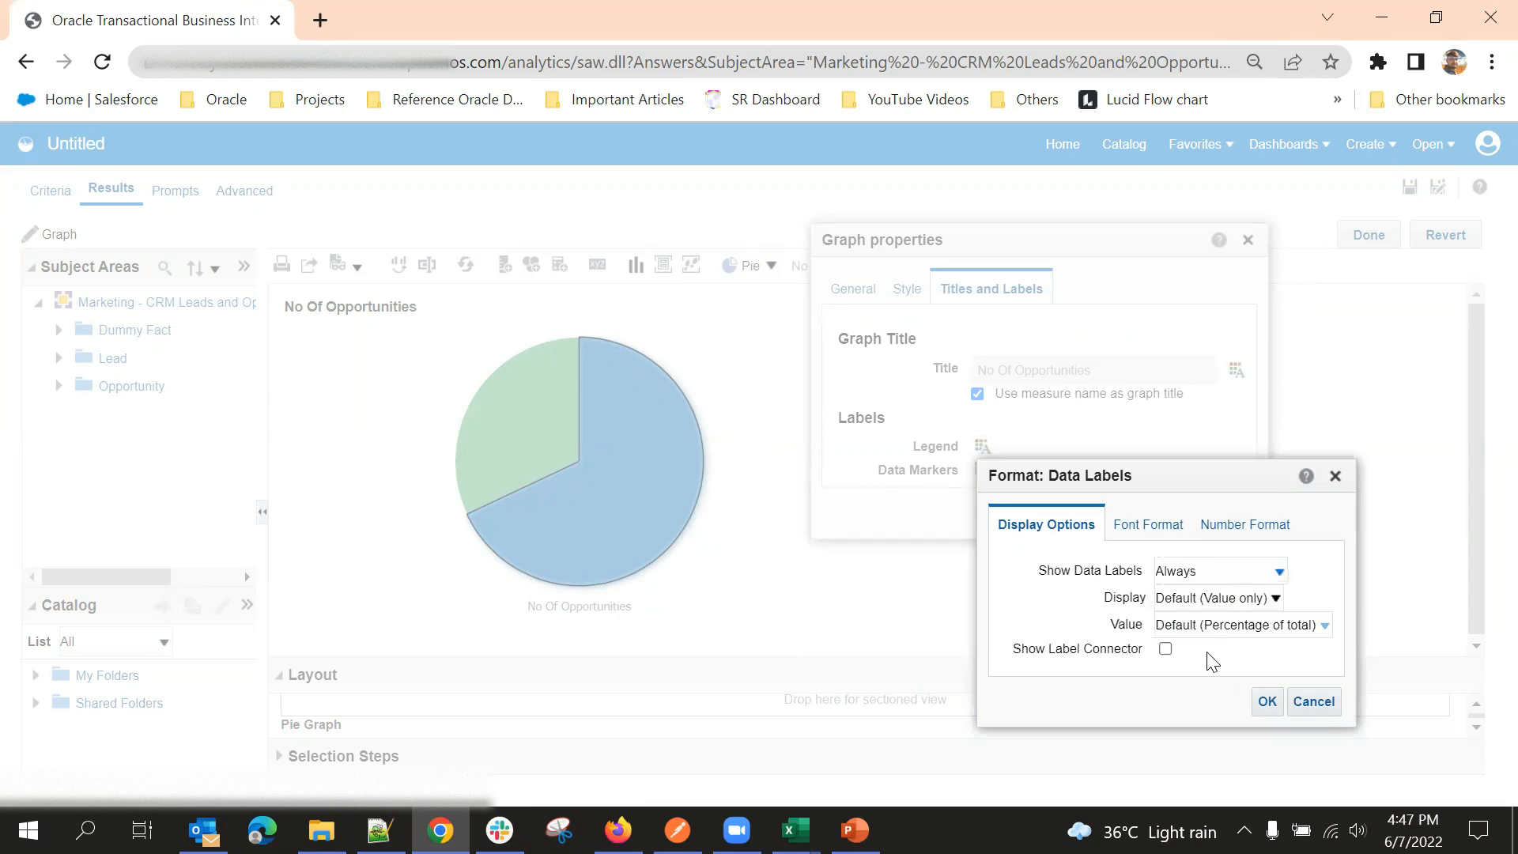
Step: Set the data label value to Percentage of total and apply the graph properties
{"action": "left_click", "coordinate": [1256, 630]}
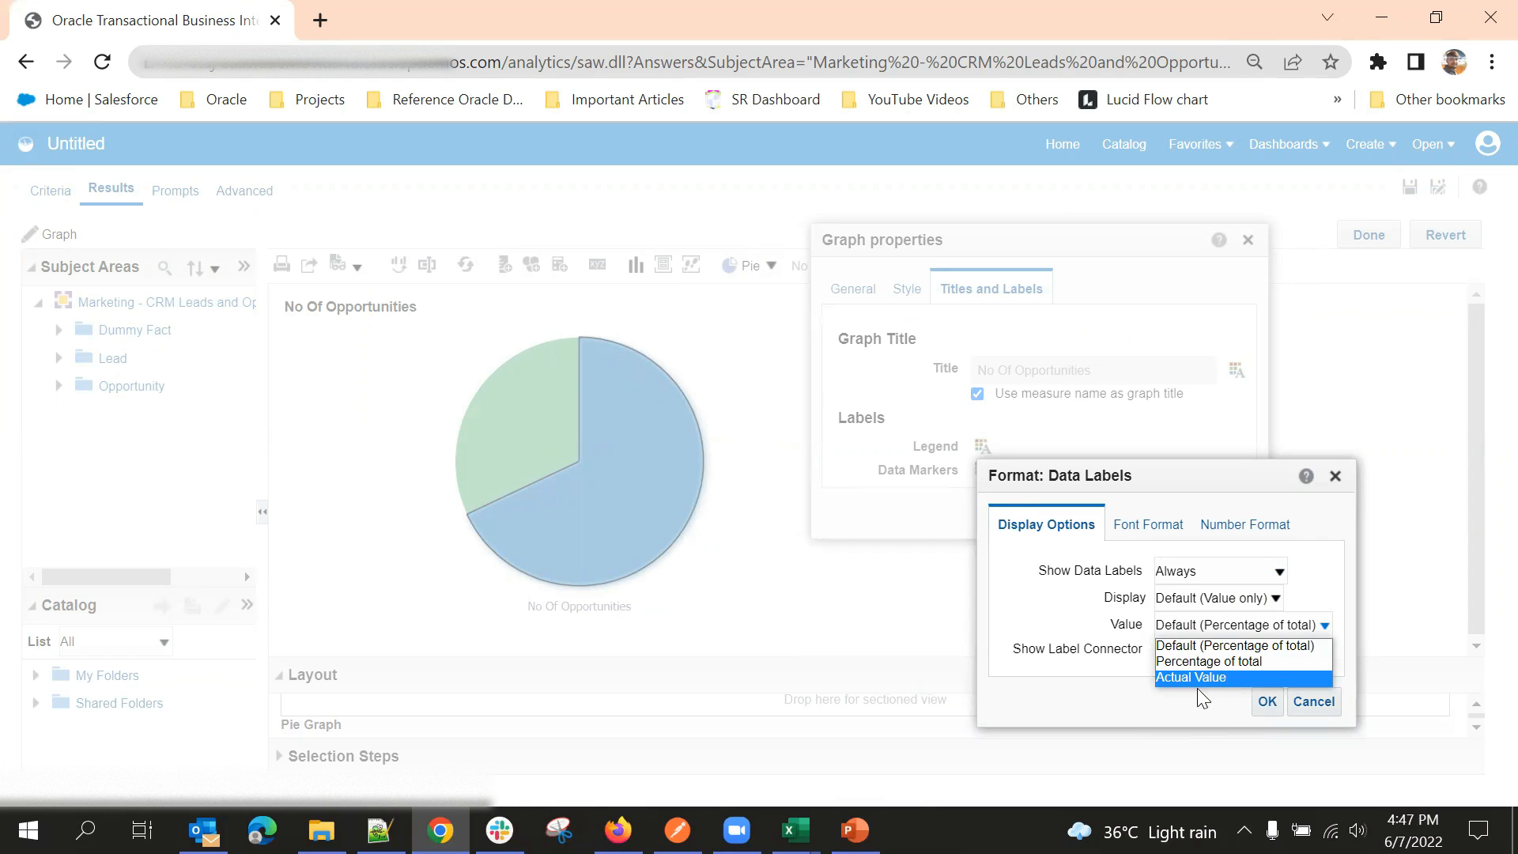
{"action": "left_click", "coordinate": [1217, 661]}
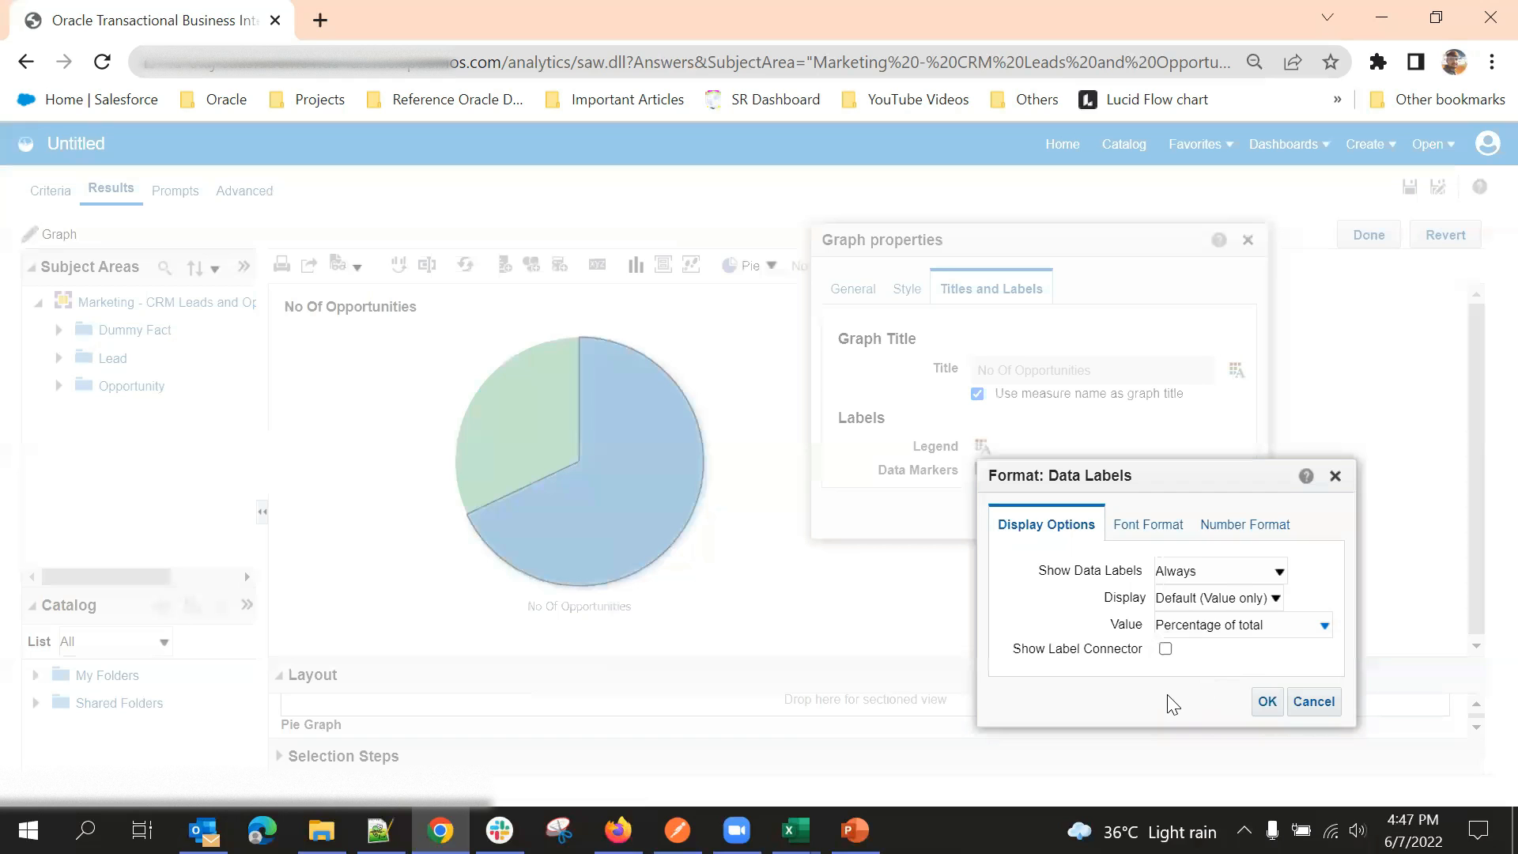
{"action": "left_click", "coordinate": [1263, 702]}
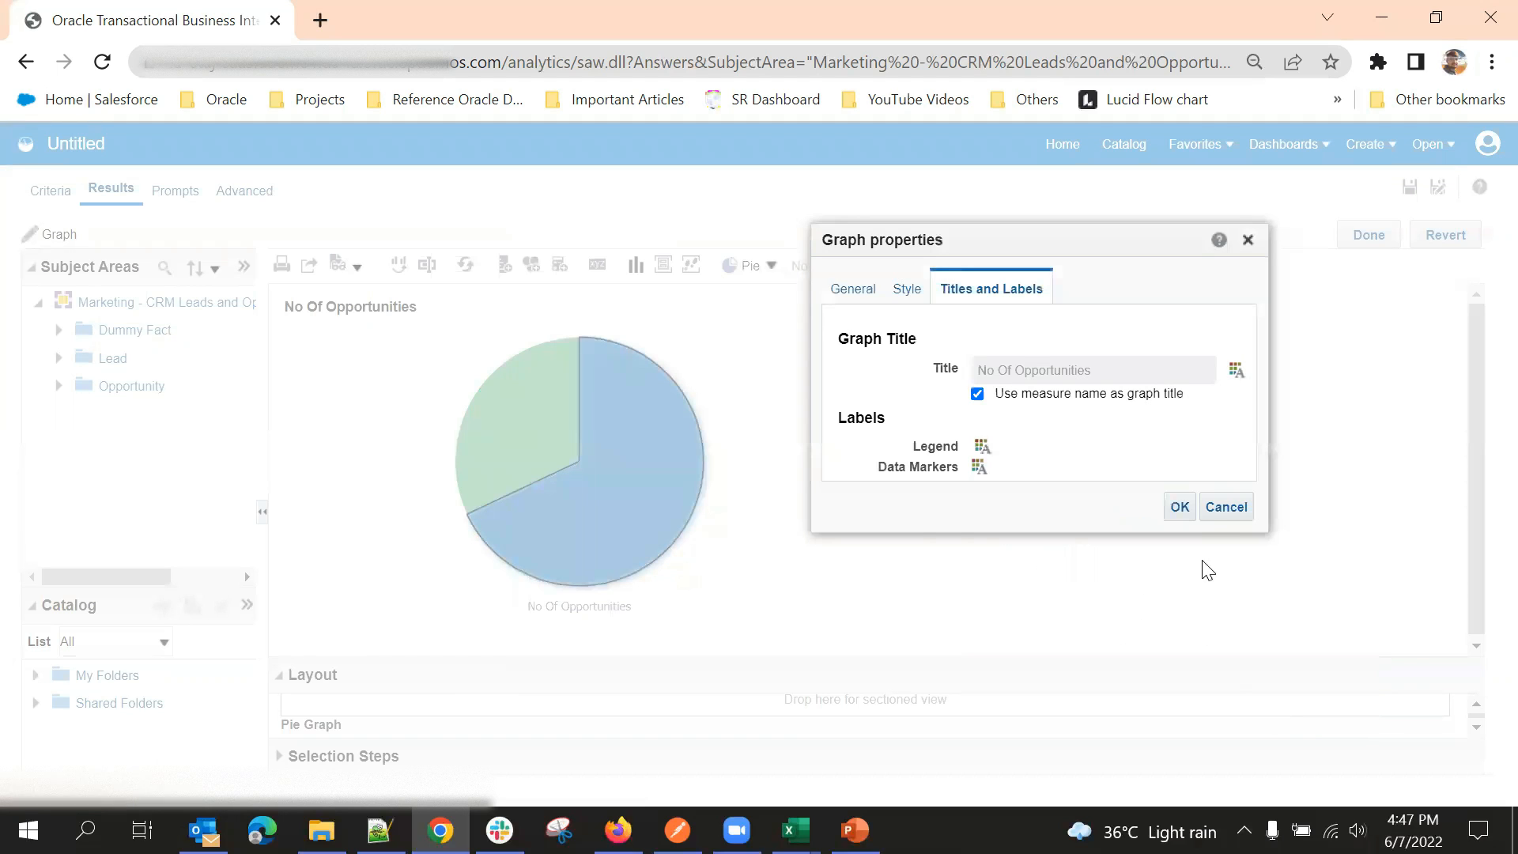
{"action": "left_click", "coordinate": [1182, 512]}
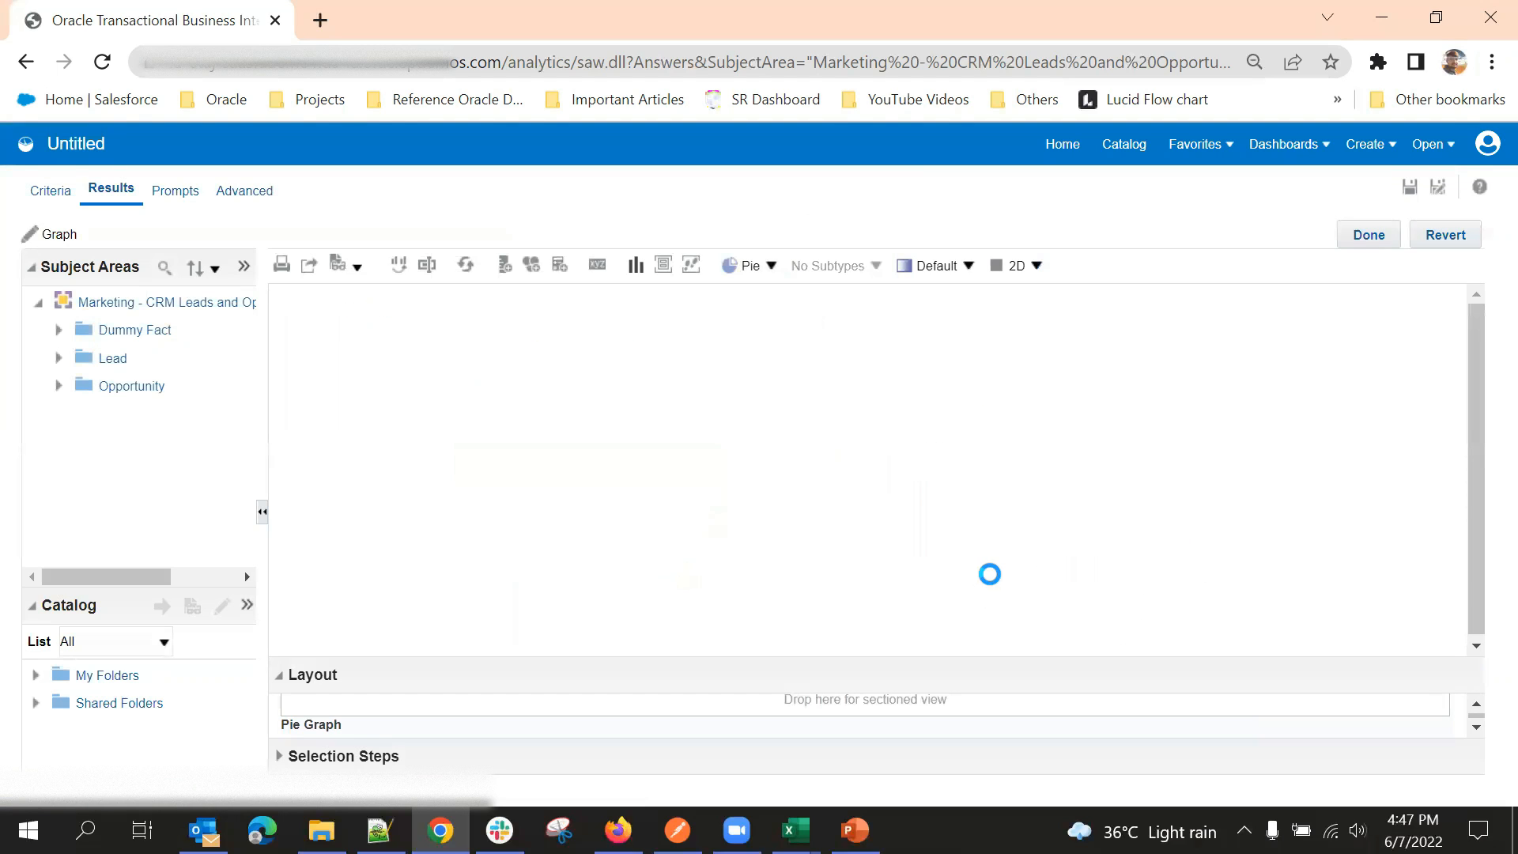
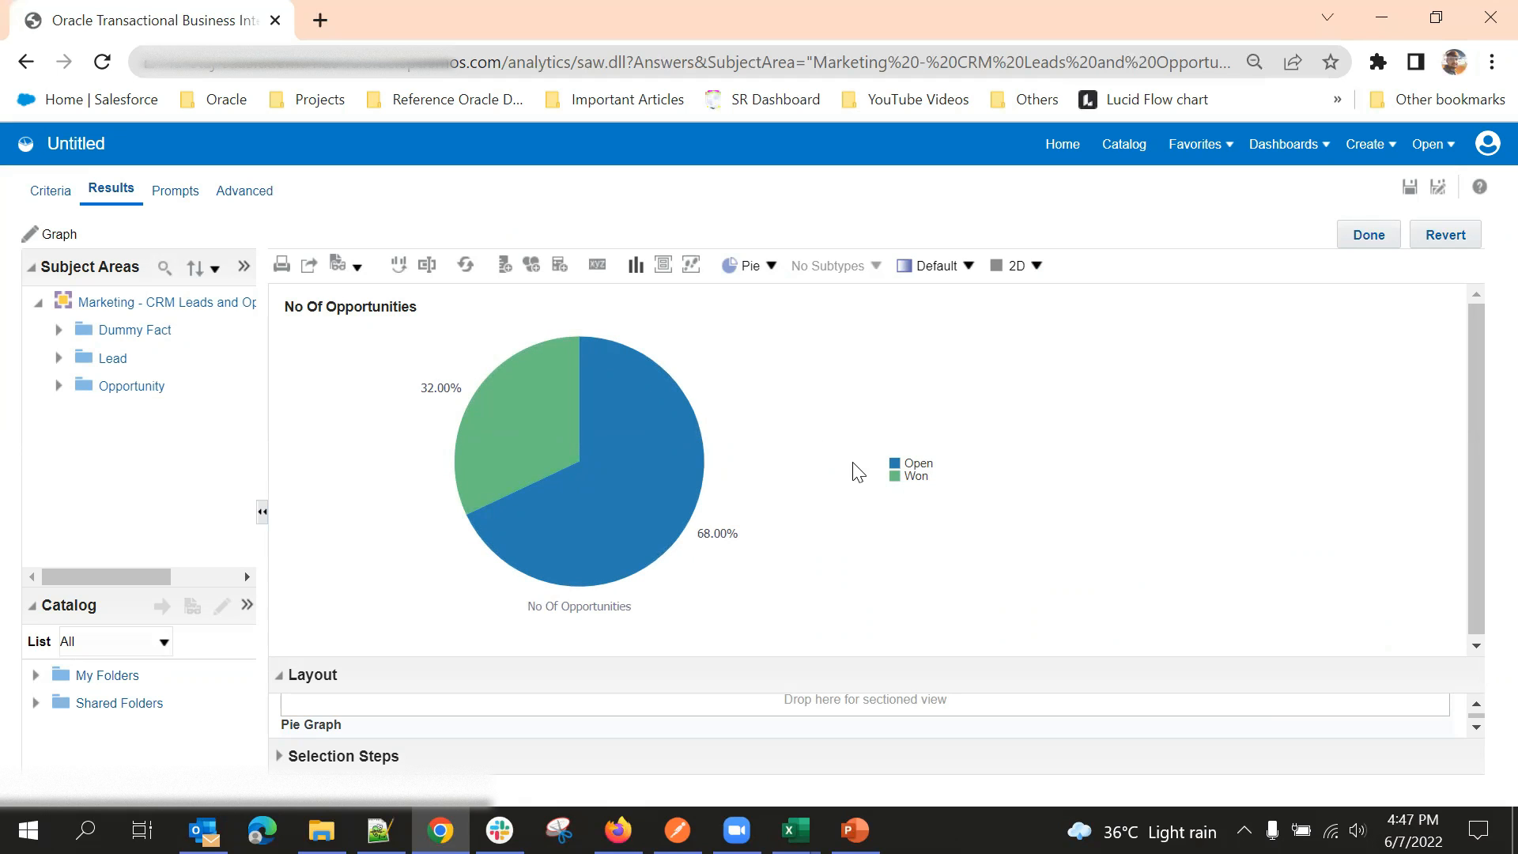
Step: Finish editing the graph and review the leads and opportunities table in the compound layout
{"action": "left_click", "coordinate": [1364, 235]}
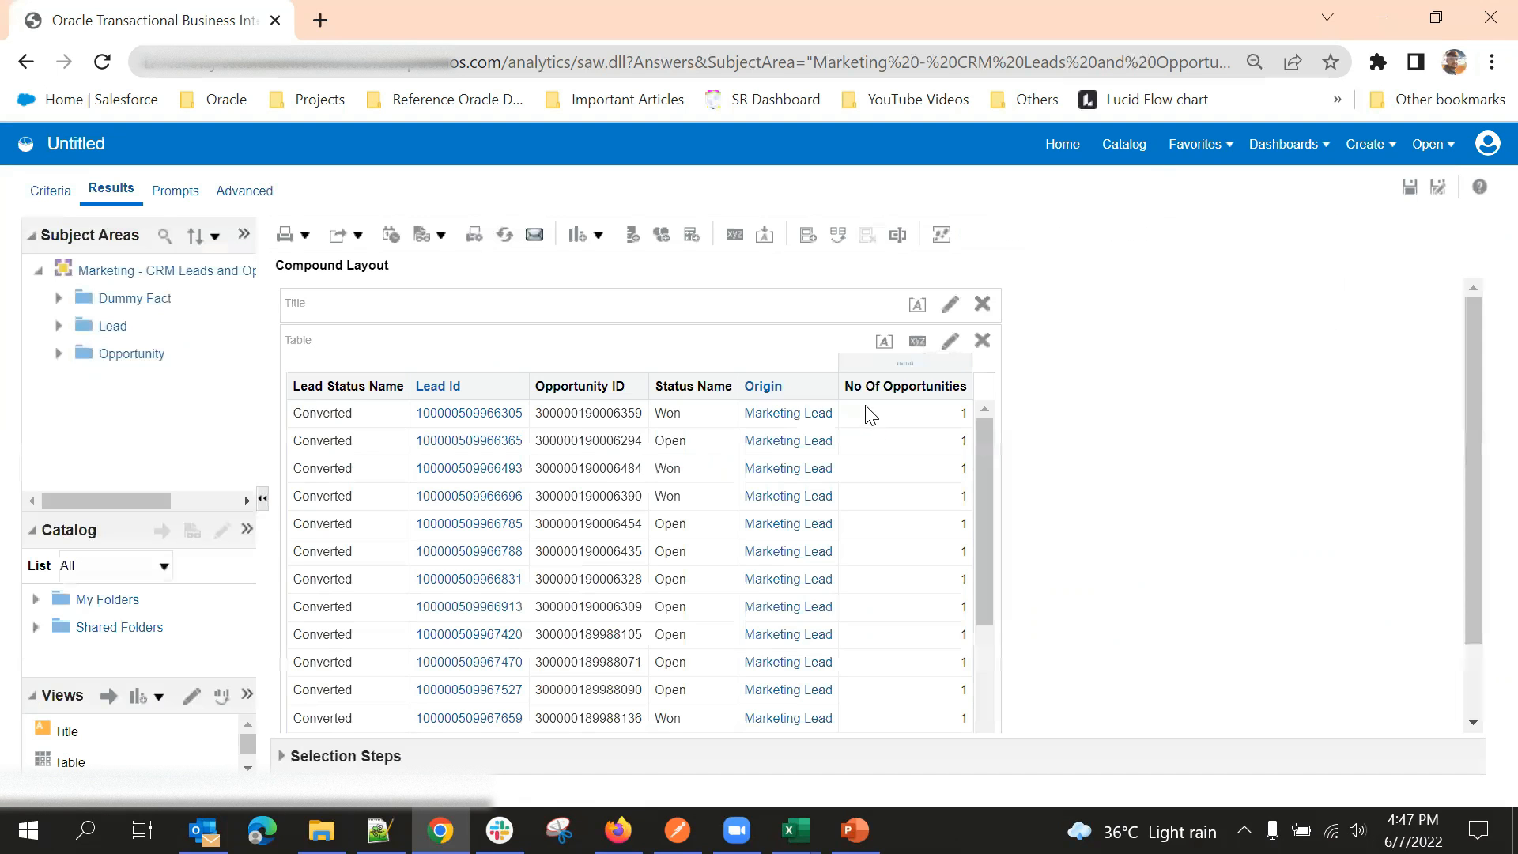
{"action": "scroll", "coordinate": [891, 409], "scroll_direction": "down", "scroll_amount": 5}
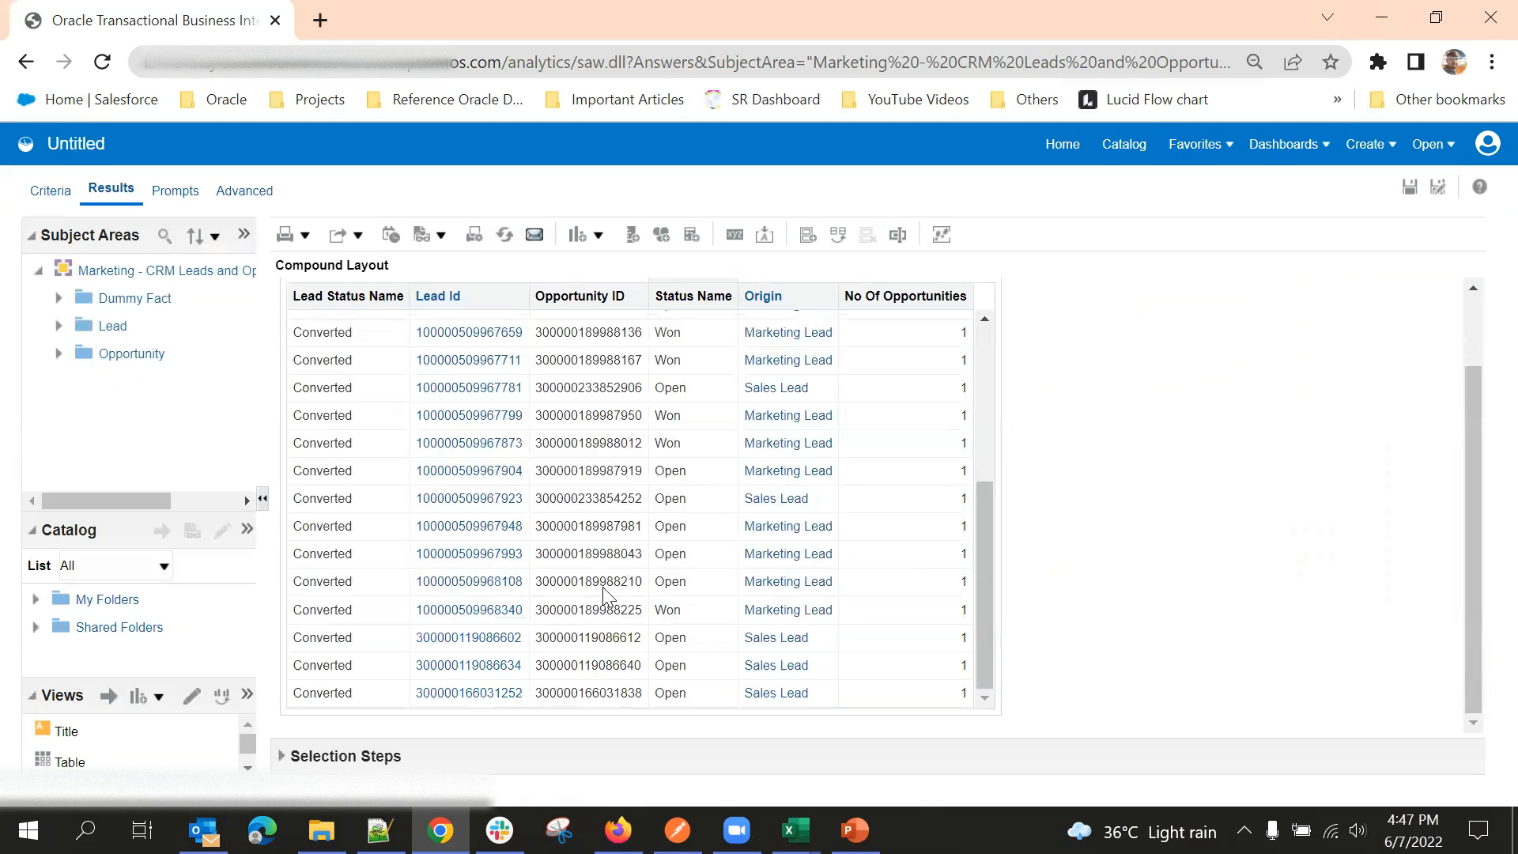
{"action": "scroll", "coordinate": [490, 340], "scroll_direction": "up", "scroll_amount": 3}
{"action": "scroll", "coordinate": [1093, 596], "scroll_direction": "up", "scroll_amount": 2}
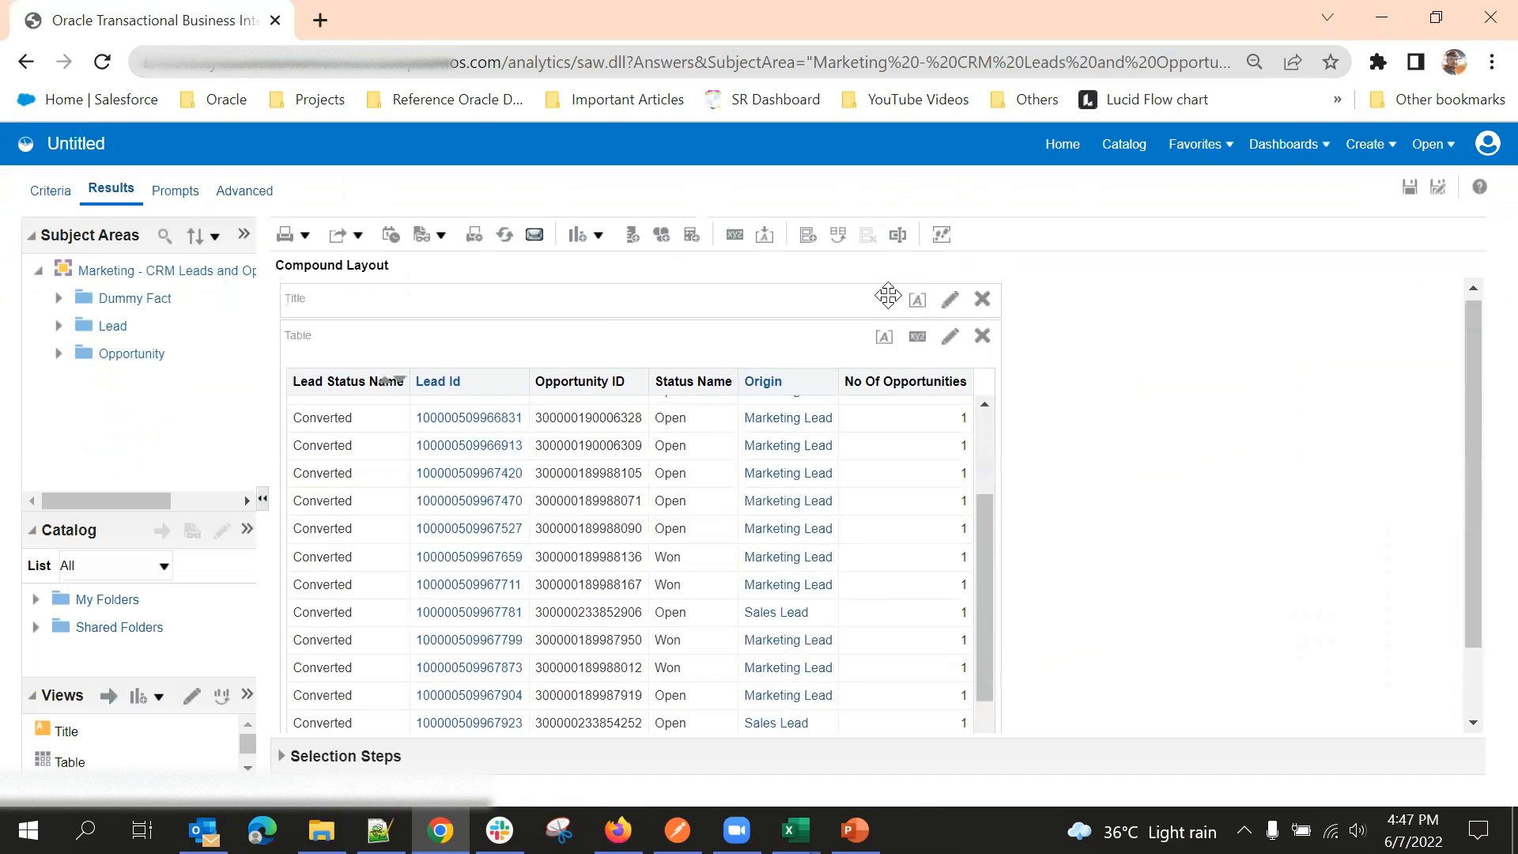
{"action": "scroll", "coordinate": [1059, 340], "scroll_direction": "down", "scroll_amount": 2}
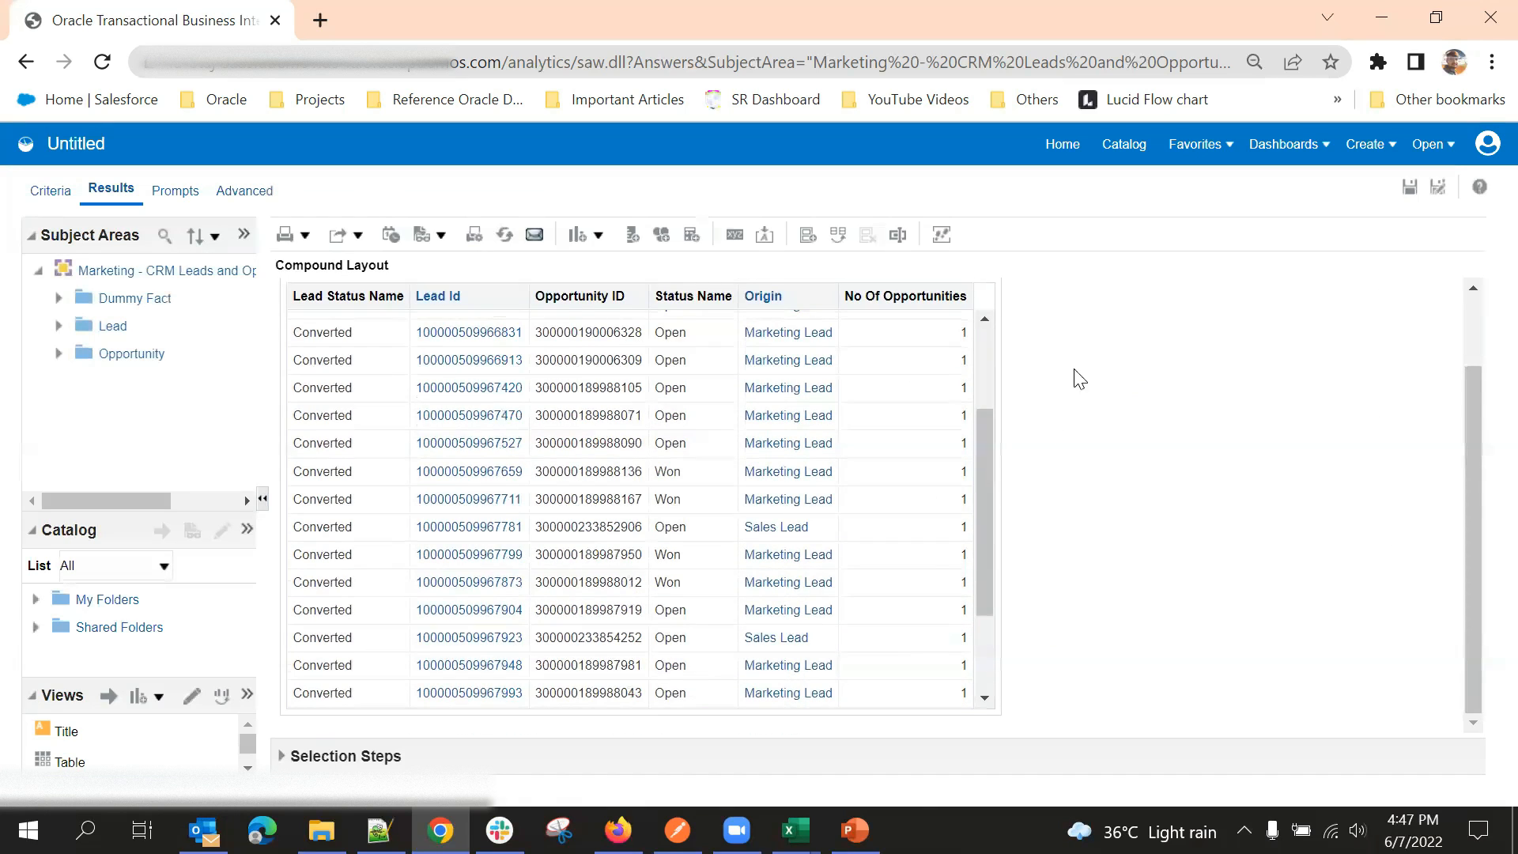
{"action": "scroll", "coordinate": [133, 762], "scroll_direction": "down", "scroll_amount": 1}
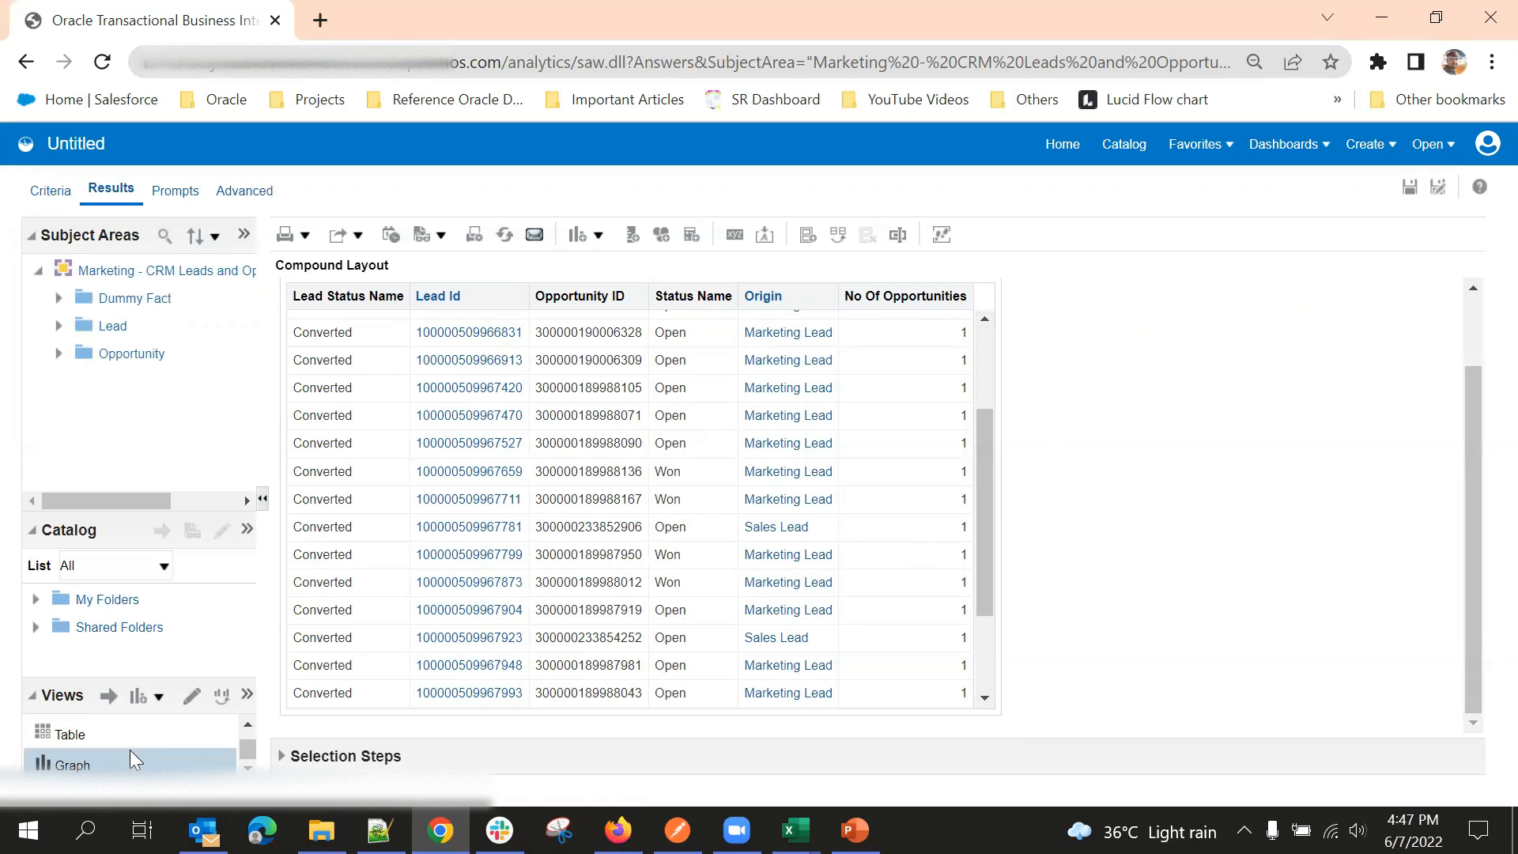
Step: Enlarge the list of views and add the Graph view beside the table in the compound layout
{"action": "left_click_drag", "start_coordinate": [154, 677], "coordinate": [158, 610]}
{"action": "scroll", "coordinate": [582, 382], "scroll_direction": "up", "scroll_amount": 2}
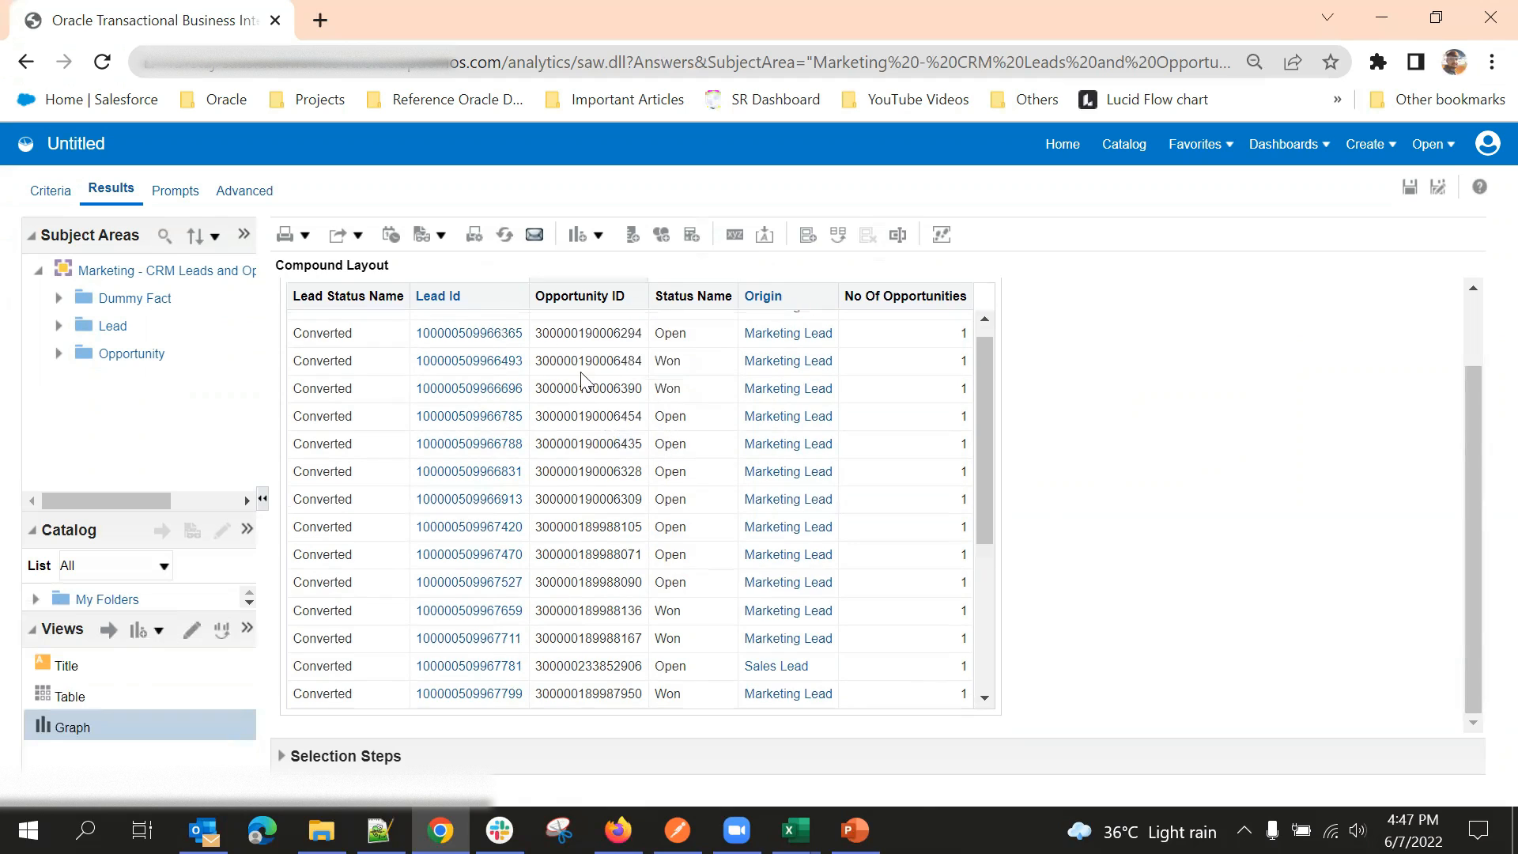
{"action": "scroll", "coordinate": [779, 339], "scroll_direction": "down", "scroll_amount": 2}
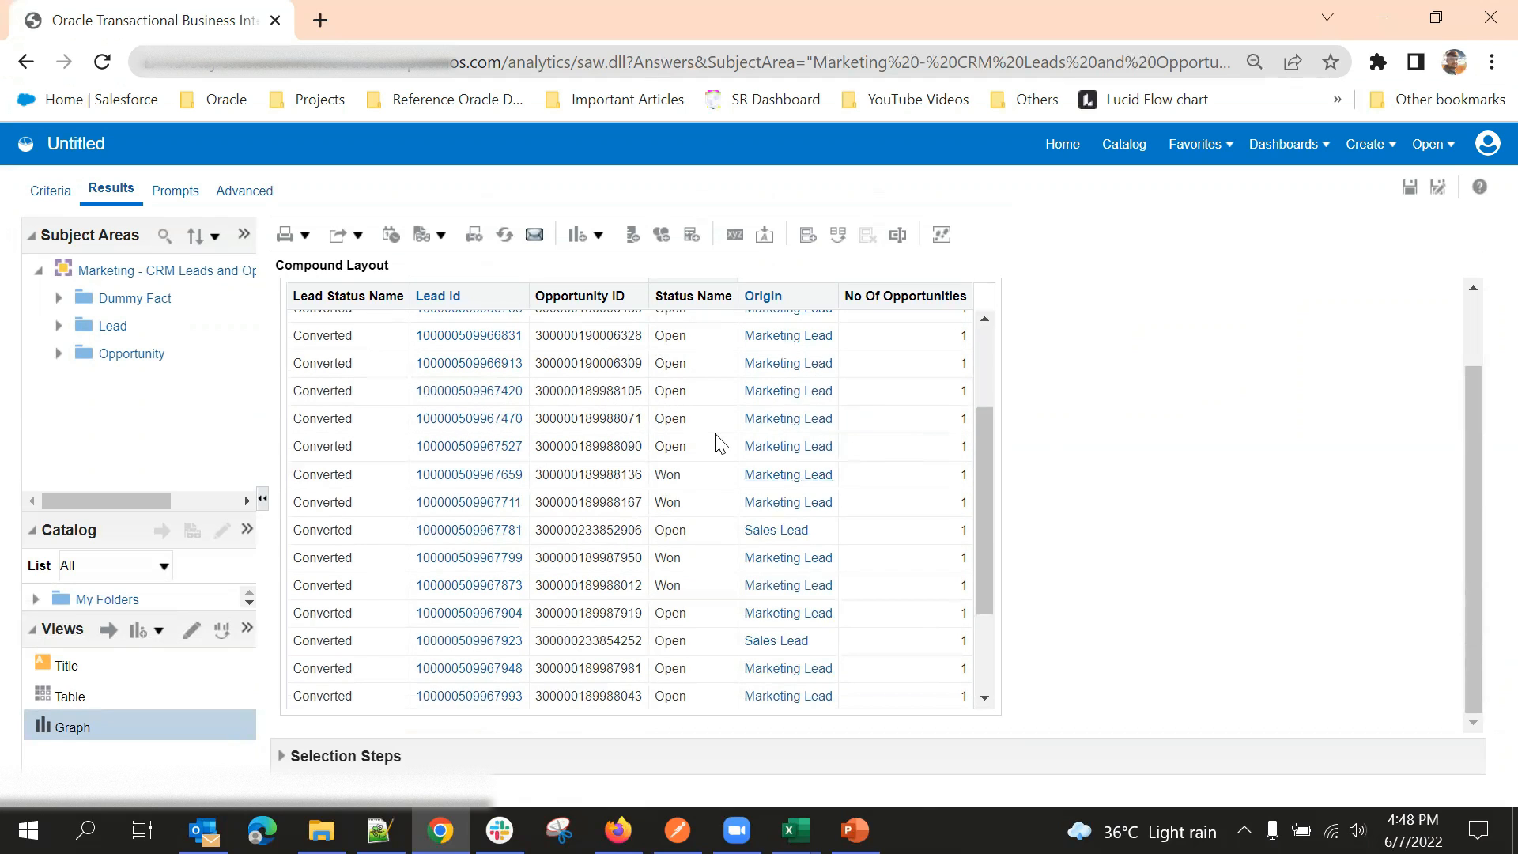
{"action": "scroll", "coordinate": [719, 442], "scroll_direction": "down", "scroll_amount": 1}
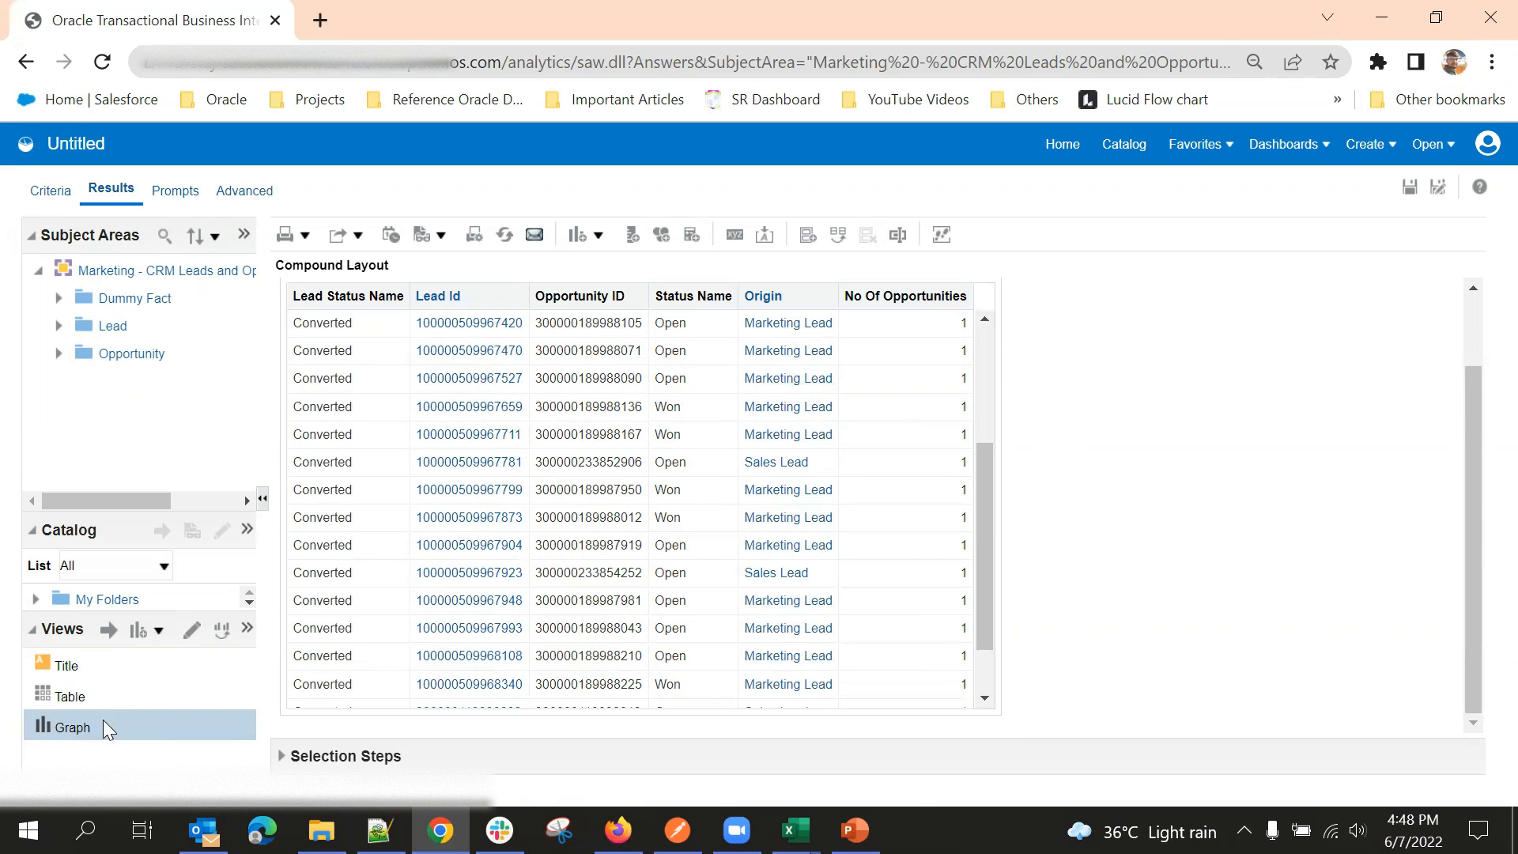
{"action": "left_click_drag", "start_coordinate": [99, 733], "coordinate": [1017, 470]}
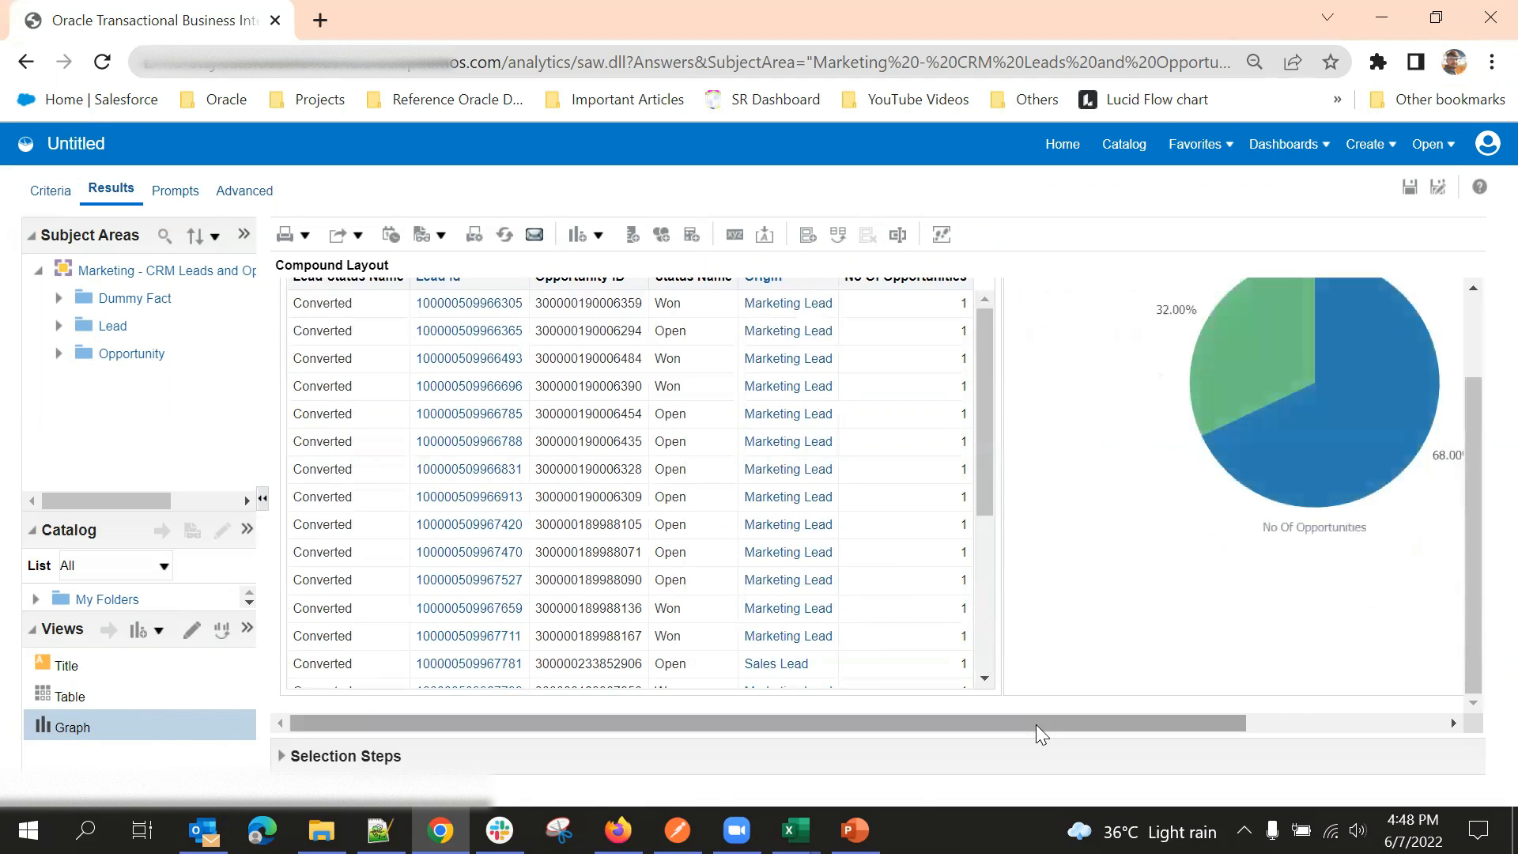
Step: Move the pie graph between the title and the table in the compound layout
{"action": "left_click_drag", "start_coordinate": [1037, 724], "coordinate": [1358, 679]}
{"action": "scroll", "coordinate": [830, 491], "scroll_direction": "up", "scroll_amount": 3}
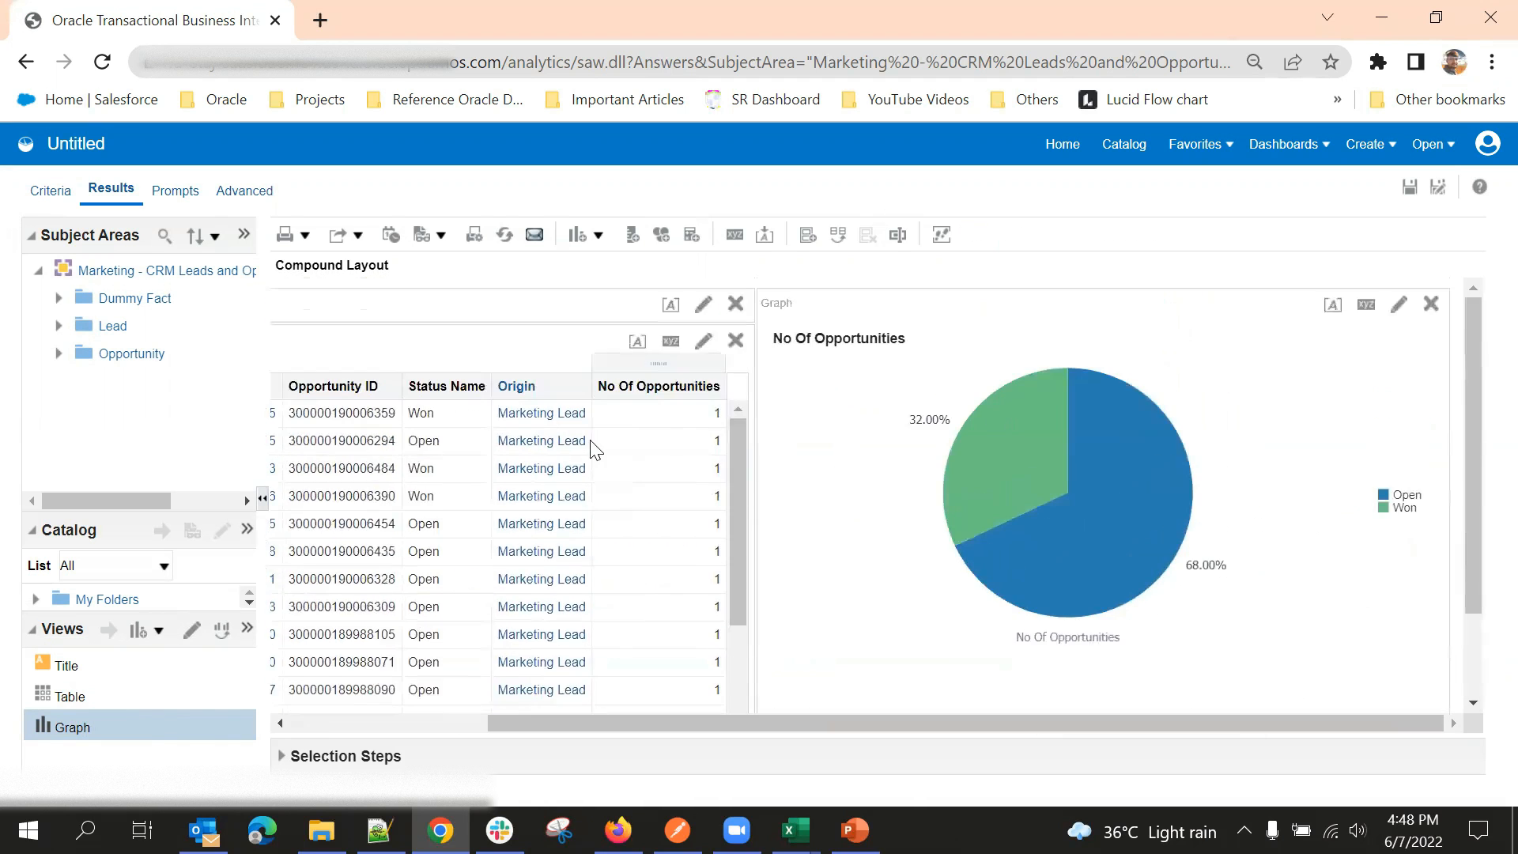
{"action": "left_click_drag", "start_coordinate": [920, 730], "coordinate": [715, 730]}
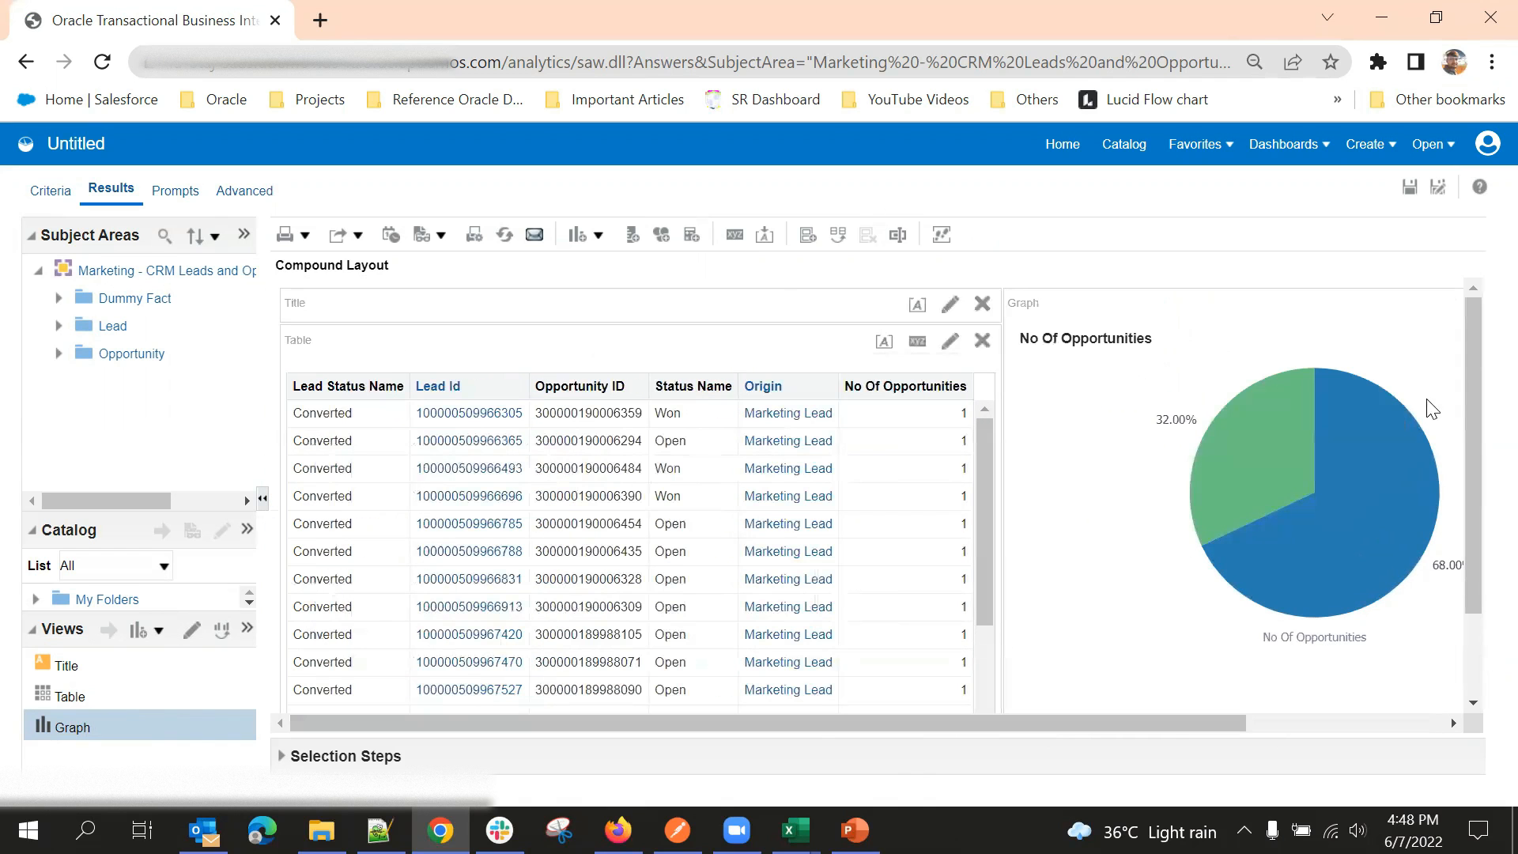
{"action": "left_click_drag", "start_coordinate": [1285, 301], "coordinate": [609, 317]}
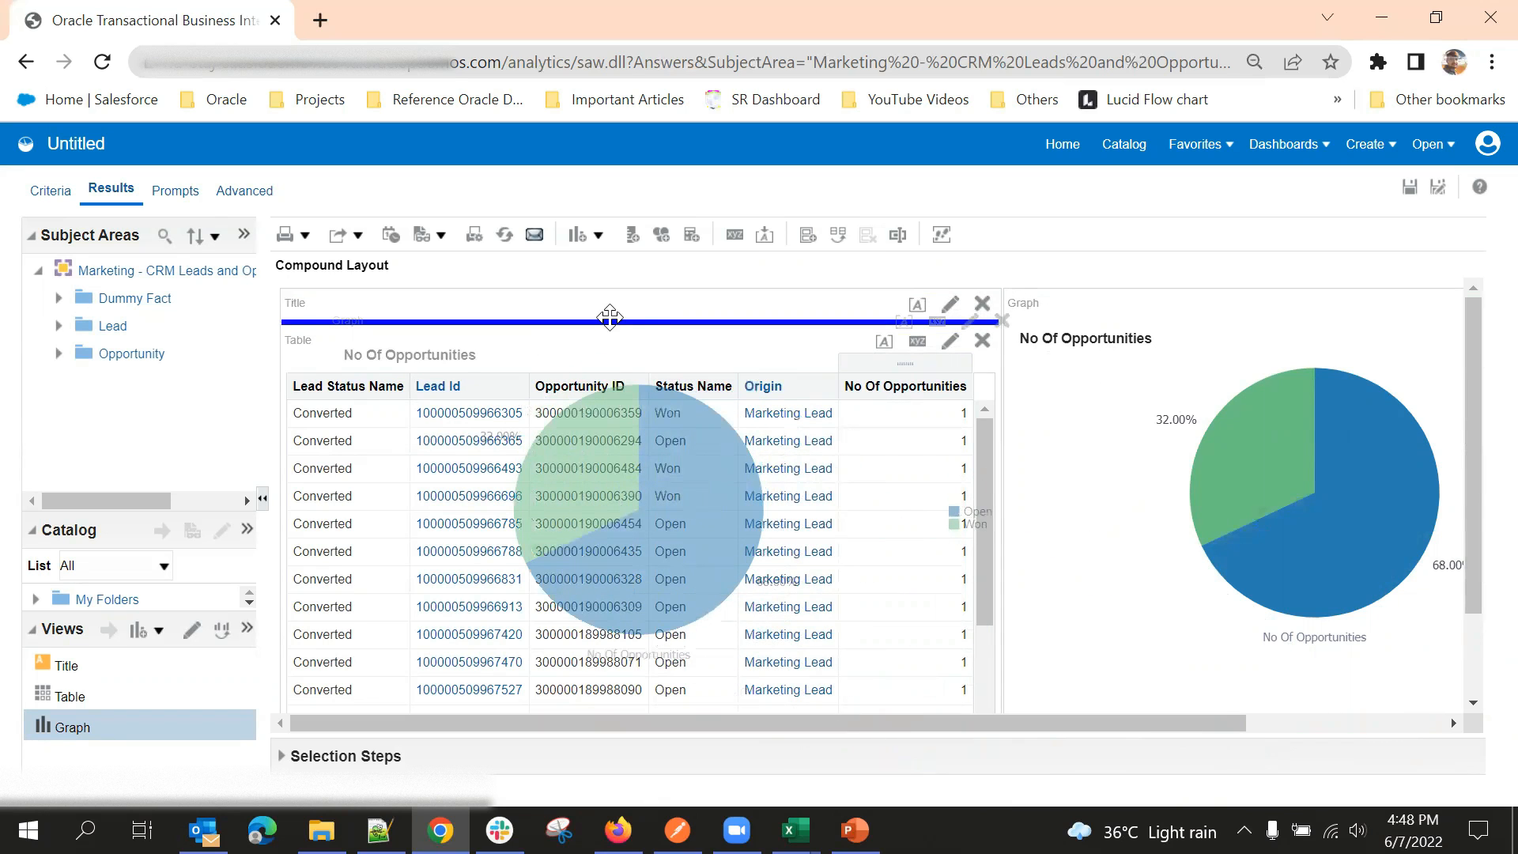
{"action": "left_click_drag", "start_coordinate": [610, 317], "coordinate": [612, 321]}
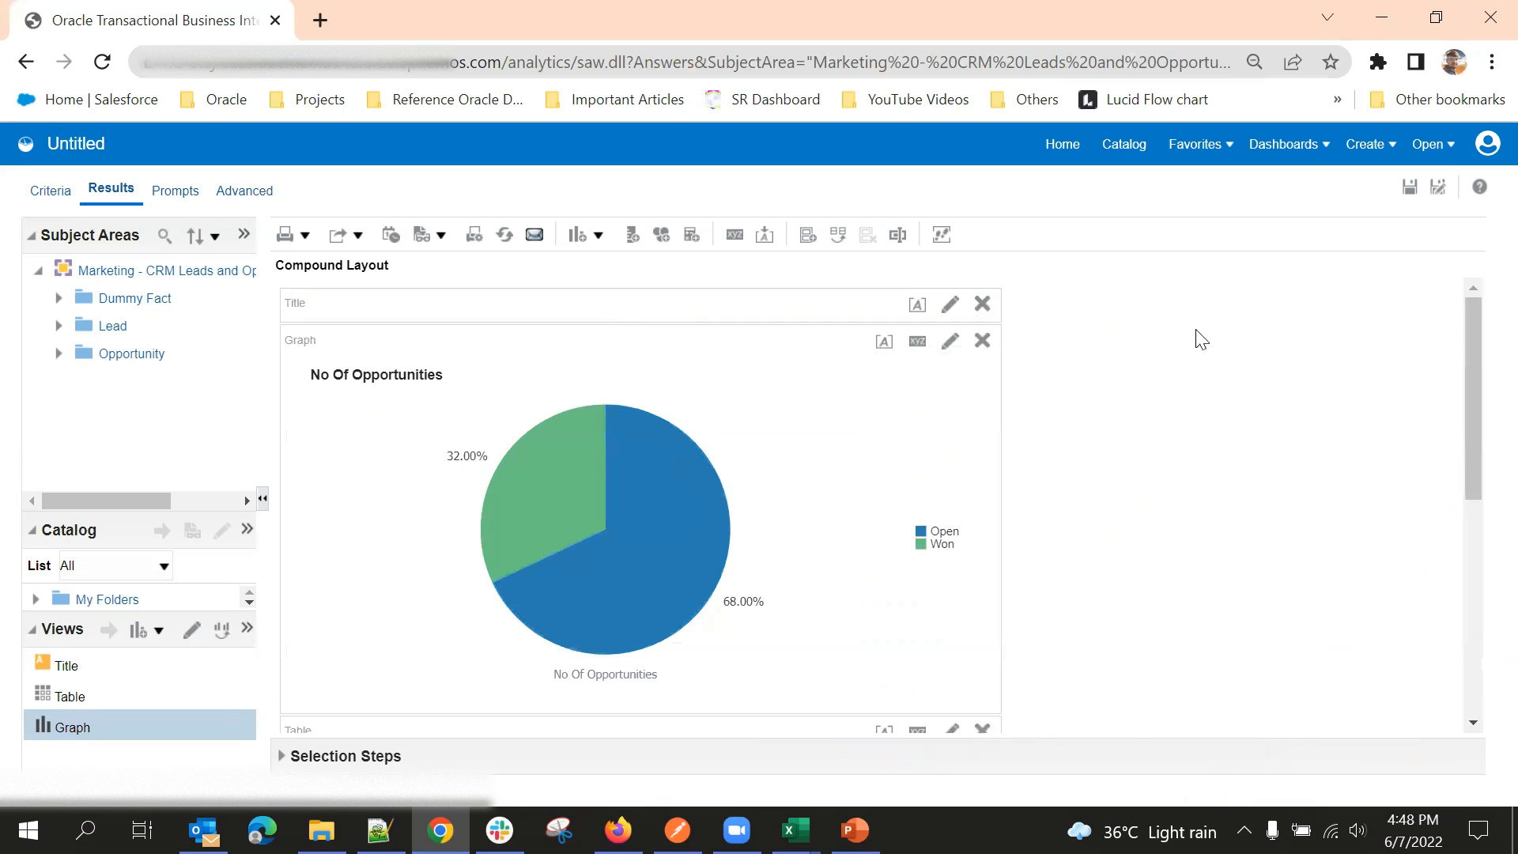
Step: Review the compound layout, comparing the pie chart with the lead and opportunity rows in the table below it
{"action": "scroll", "coordinate": [688, 632], "scroll_direction": "down", "scroll_amount": 4}
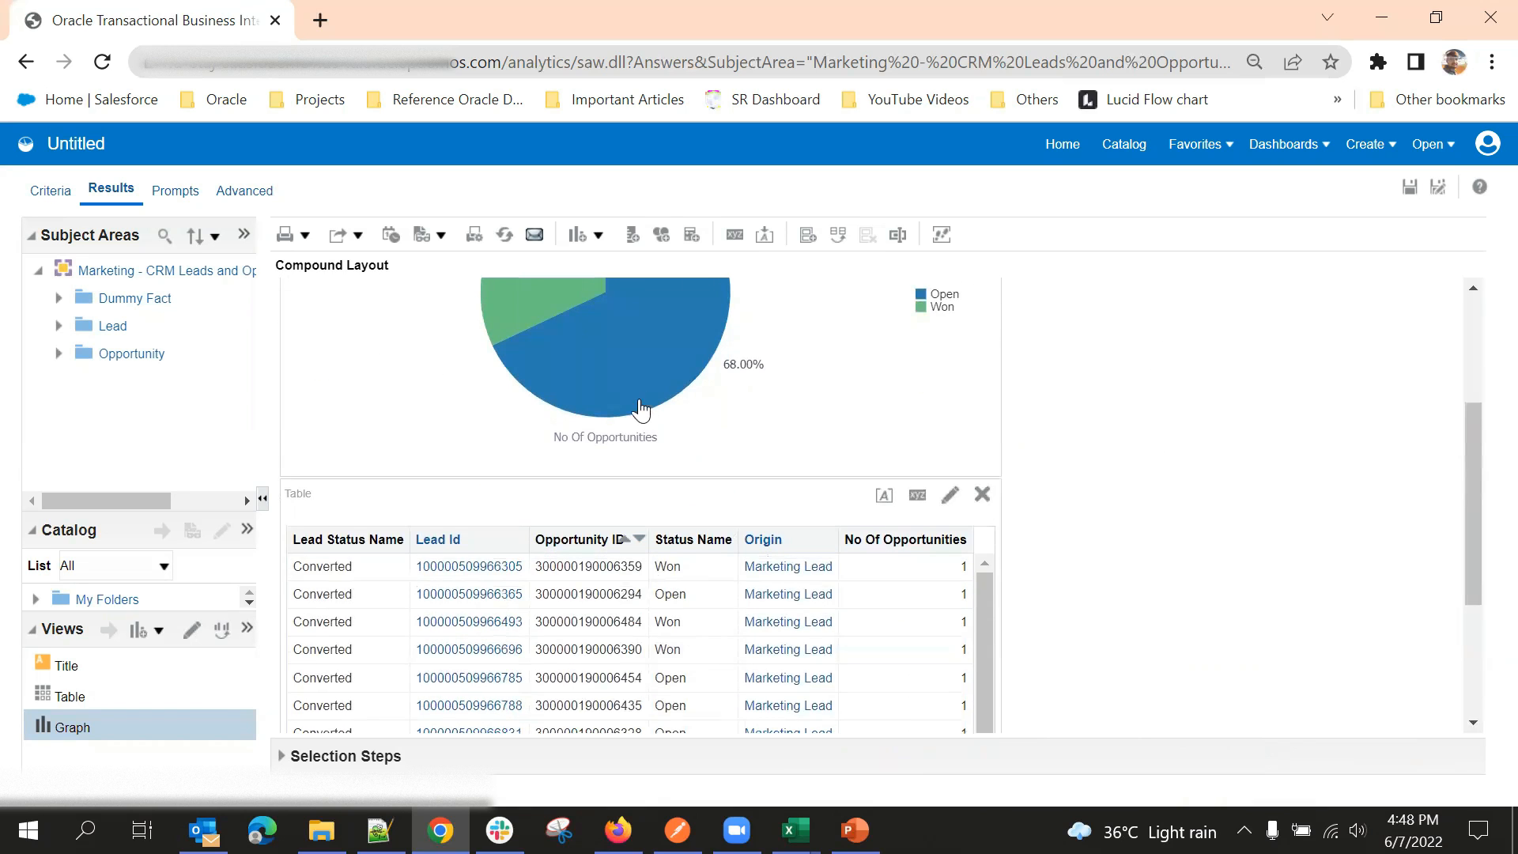
{"action": "scroll", "coordinate": [695, 395], "scroll_direction": "up", "scroll_amount": 4}
{"action": "scroll", "coordinate": [735, 427], "scroll_direction": "down", "scroll_amount": 6}
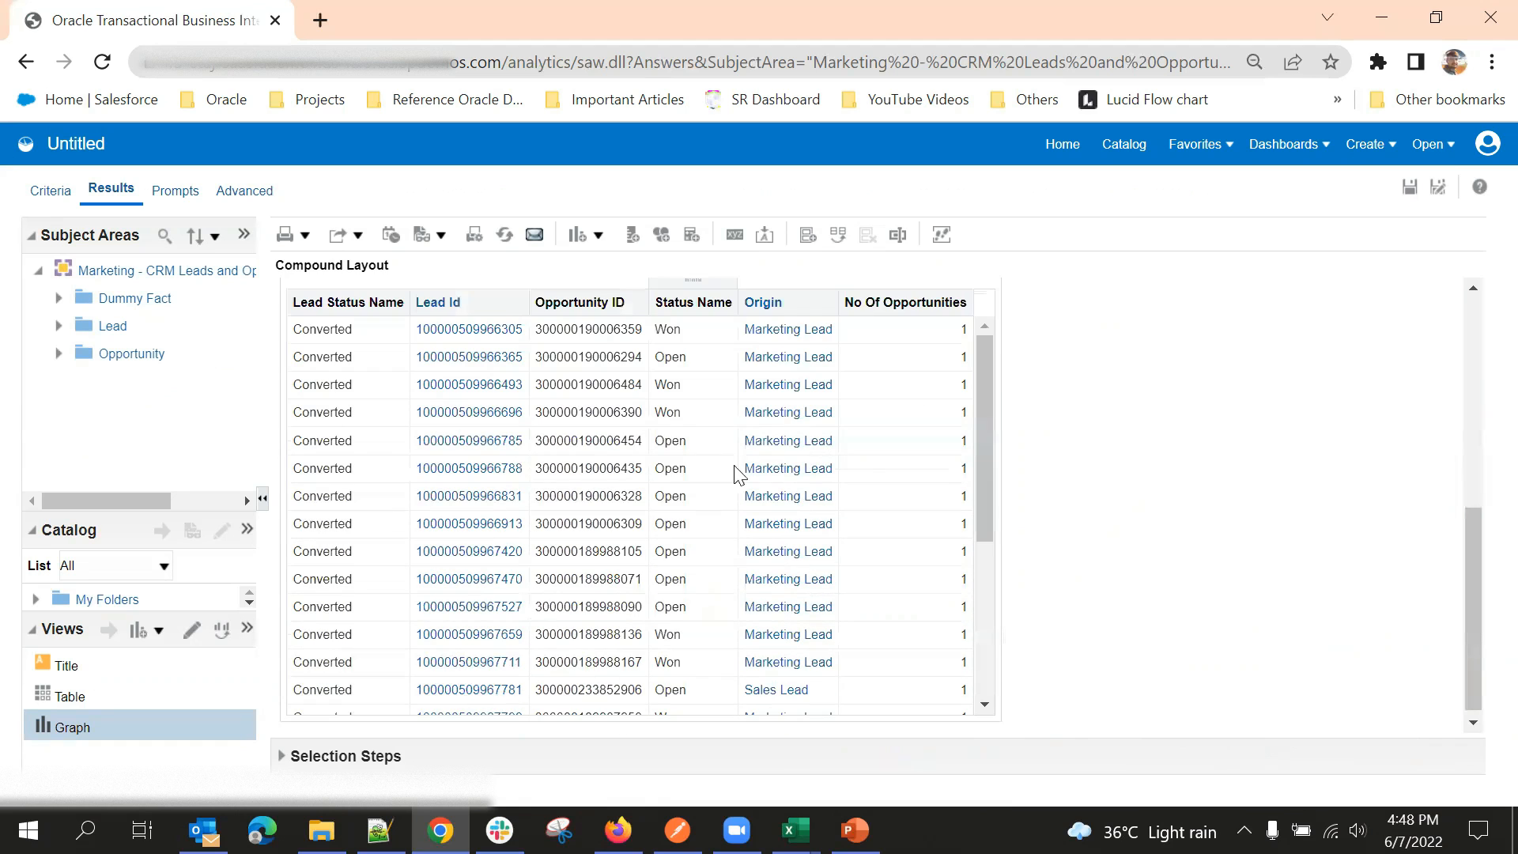
{"action": "scroll", "coordinate": [751, 363], "scroll_direction": "up", "scroll_amount": 6}
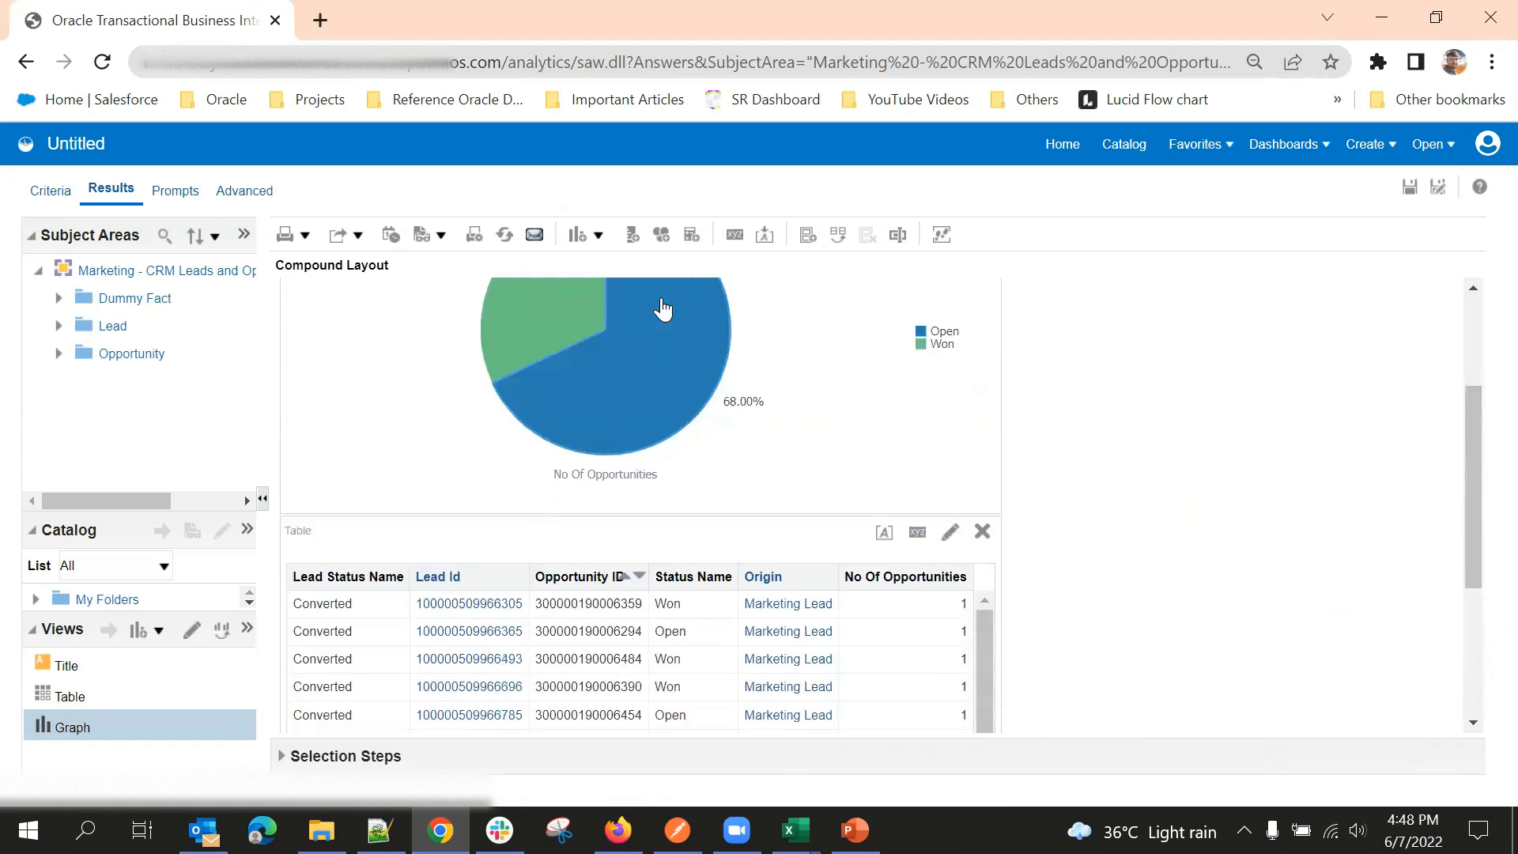
{"action": "scroll", "coordinate": [759, 383], "scroll_direction": "down", "scroll_amount": 5}
{"action": "scroll", "coordinate": [763, 427], "scroll_direction": "up", "scroll_amount": 5}
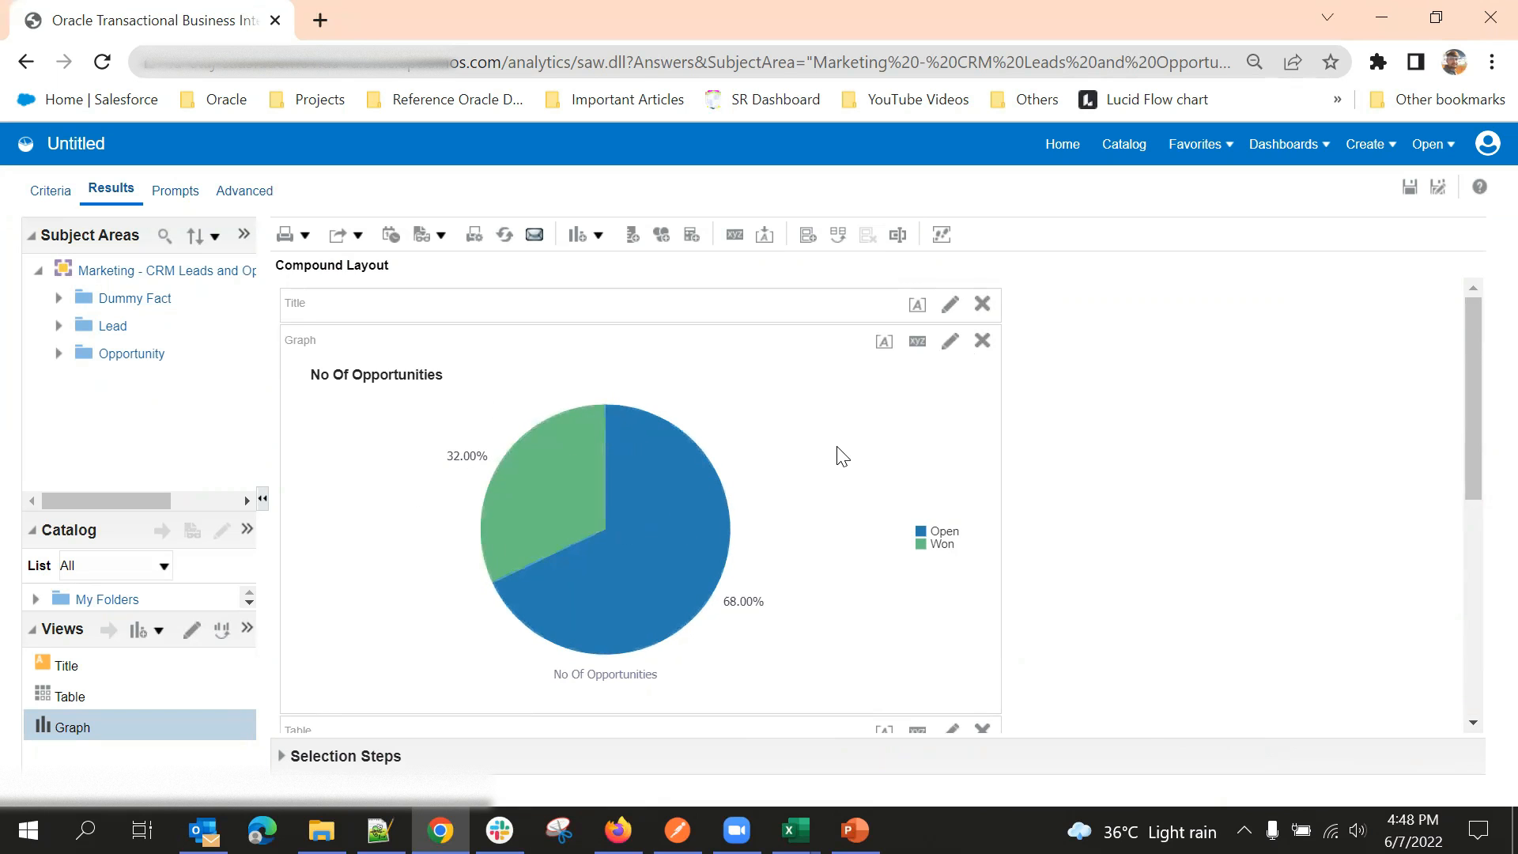
{"action": "scroll", "coordinate": [838, 455], "scroll_direction": "down", "scroll_amount": 5}
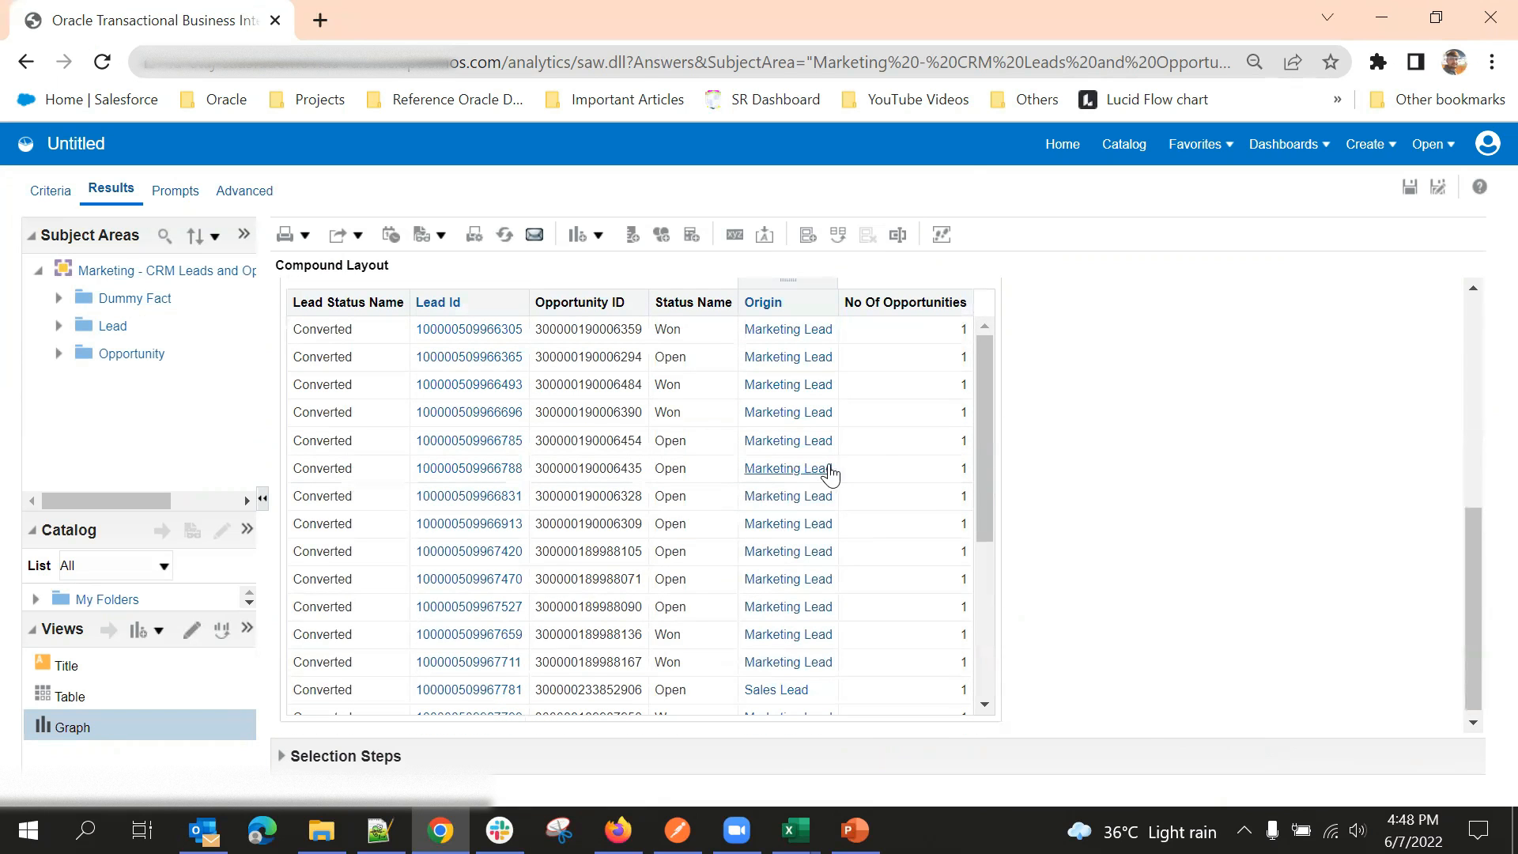
{"action": "scroll", "coordinate": [1064, 427], "scroll_direction": "up", "scroll_amount": 3}
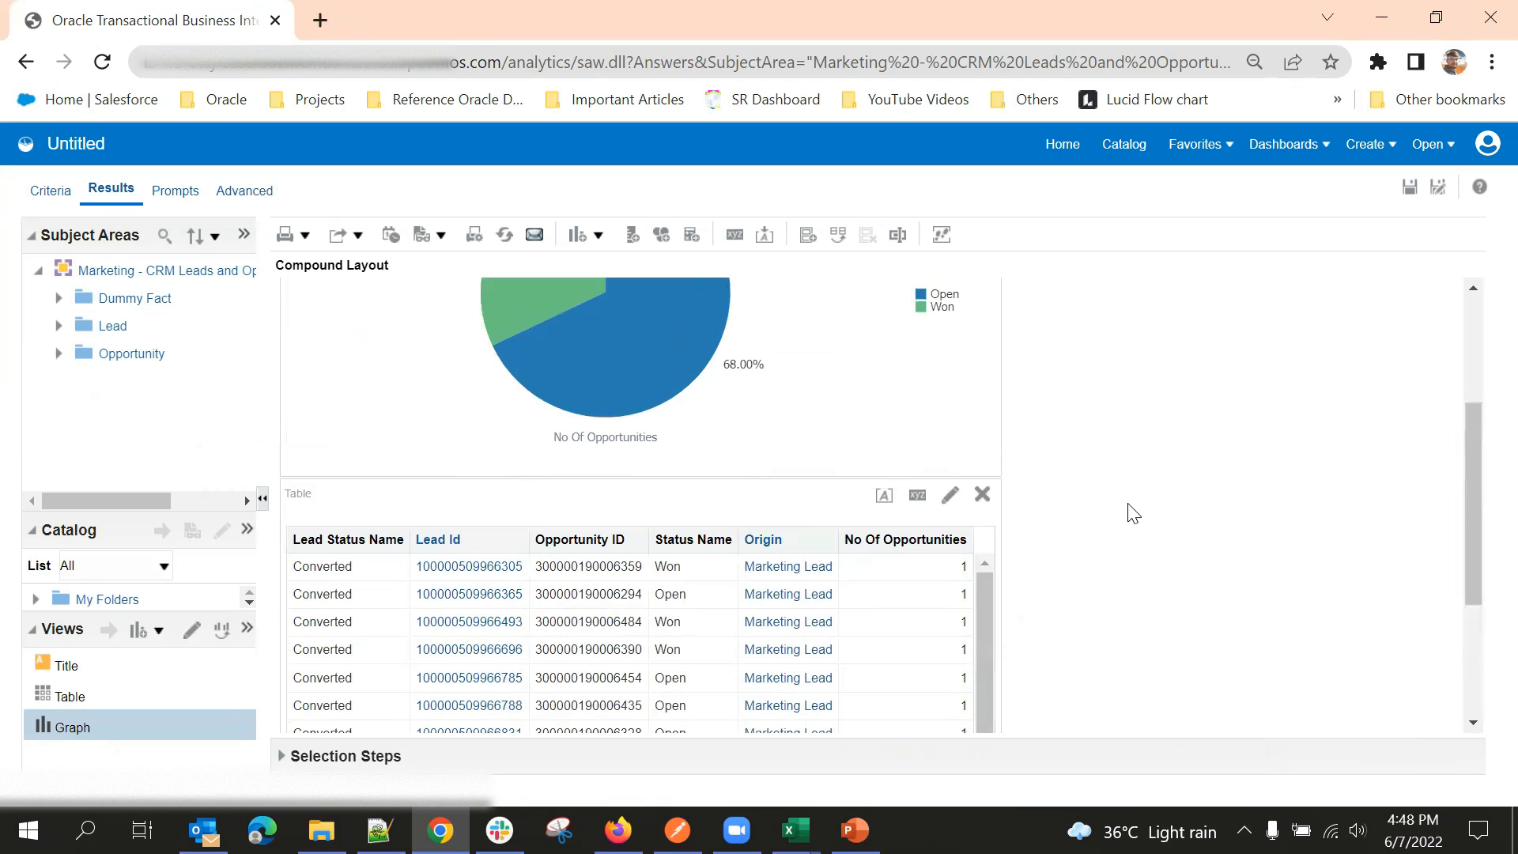
{"action": "scroll", "coordinate": [1060, 570], "scroll_direction": "up", "scroll_amount": 3}
{"action": "scroll", "coordinate": [1043, 552], "scroll_direction": "down", "scroll_amount": 3}
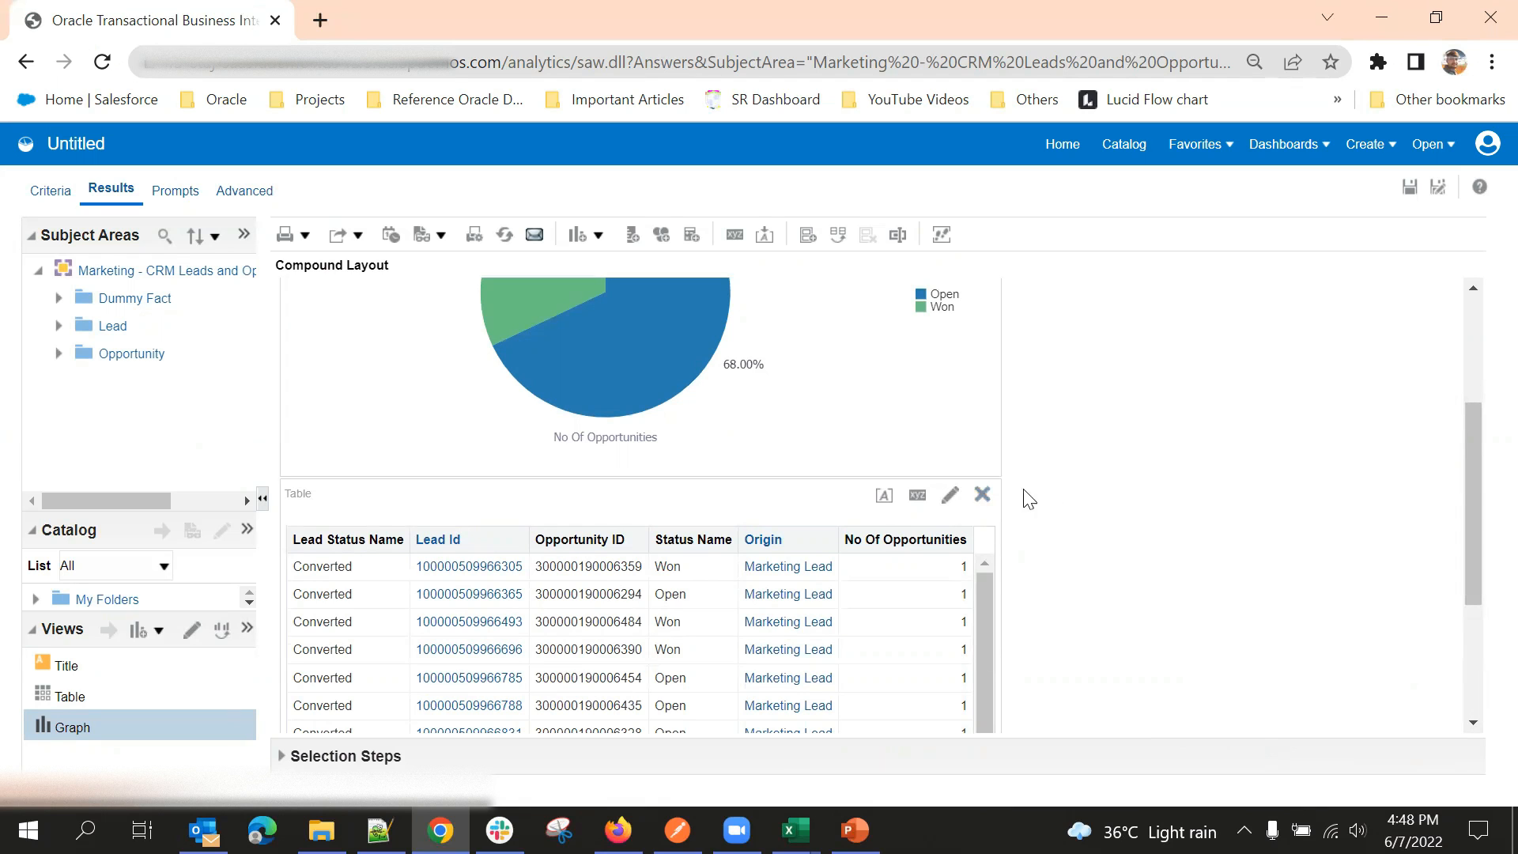
Step: Switch the table's data viewing from fixed headers to content paging in the table properties
{"action": "left_click", "coordinate": [917, 498]}
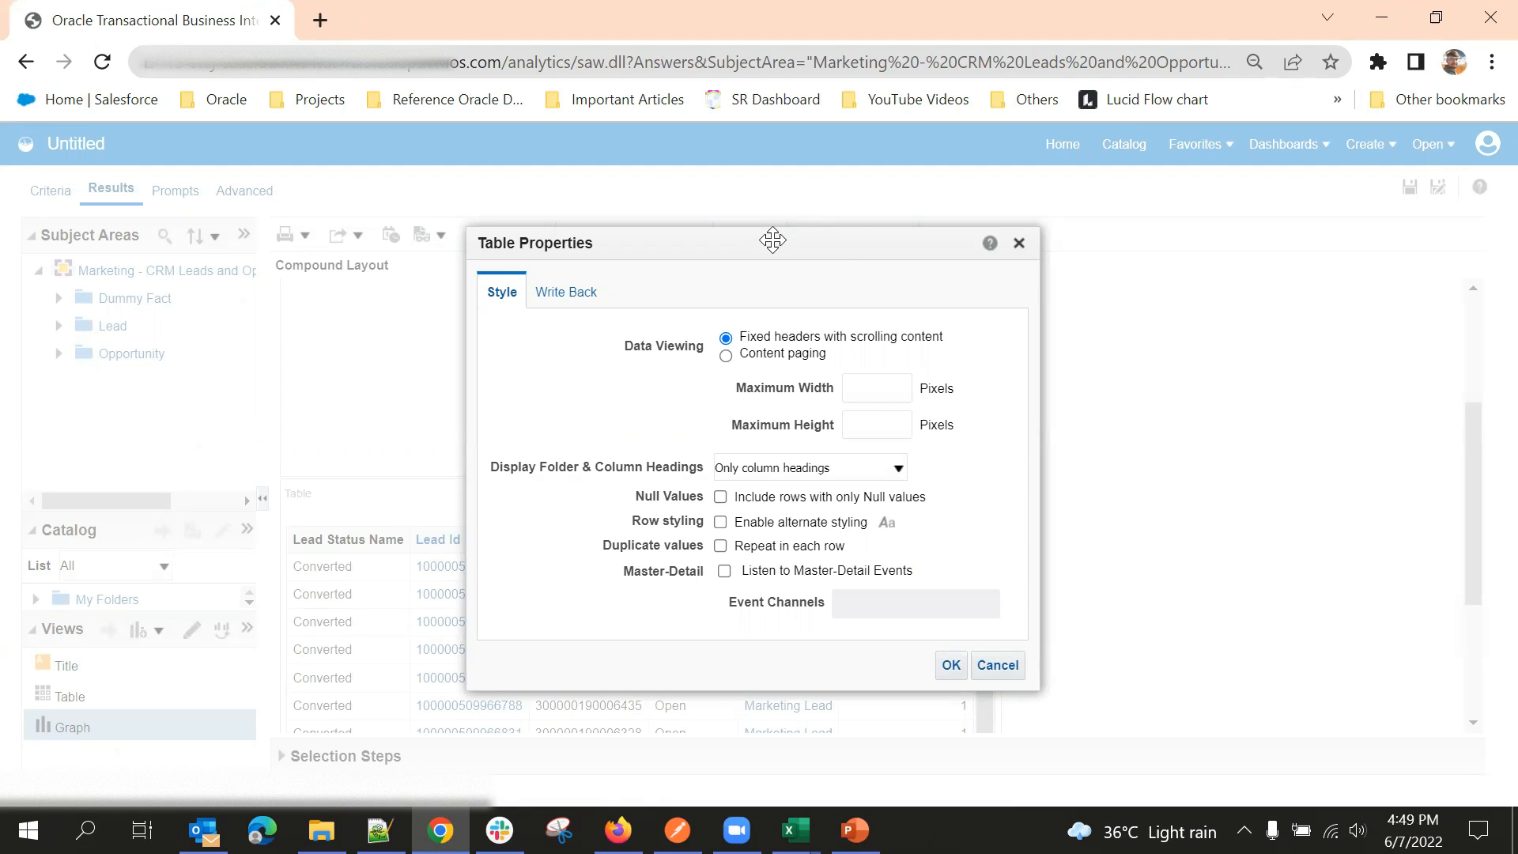
{"action": "left_click", "coordinate": [998, 665]}
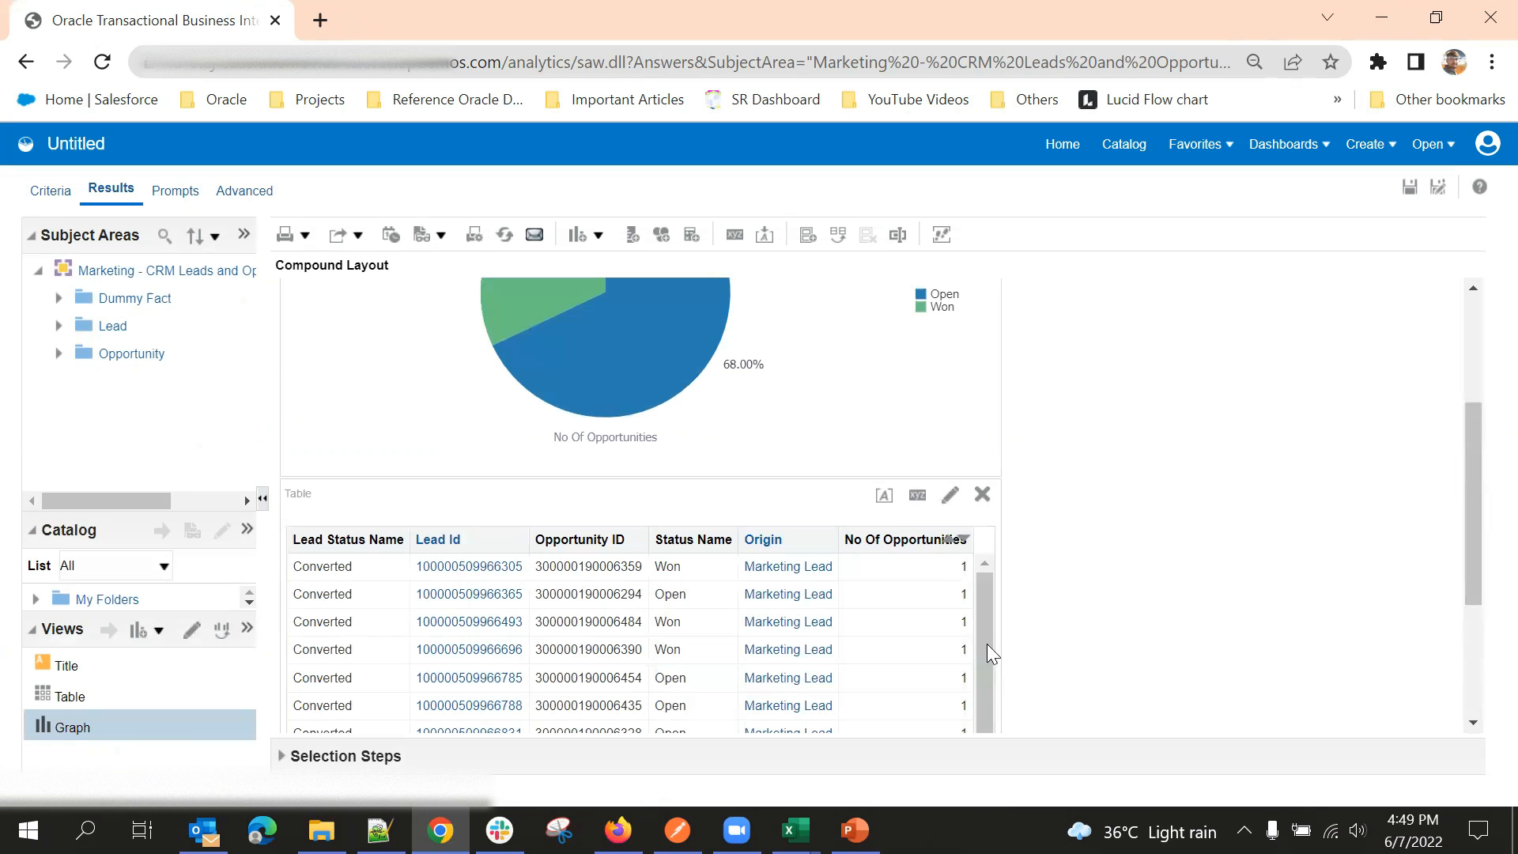
{"action": "left_click", "coordinate": [916, 496]}
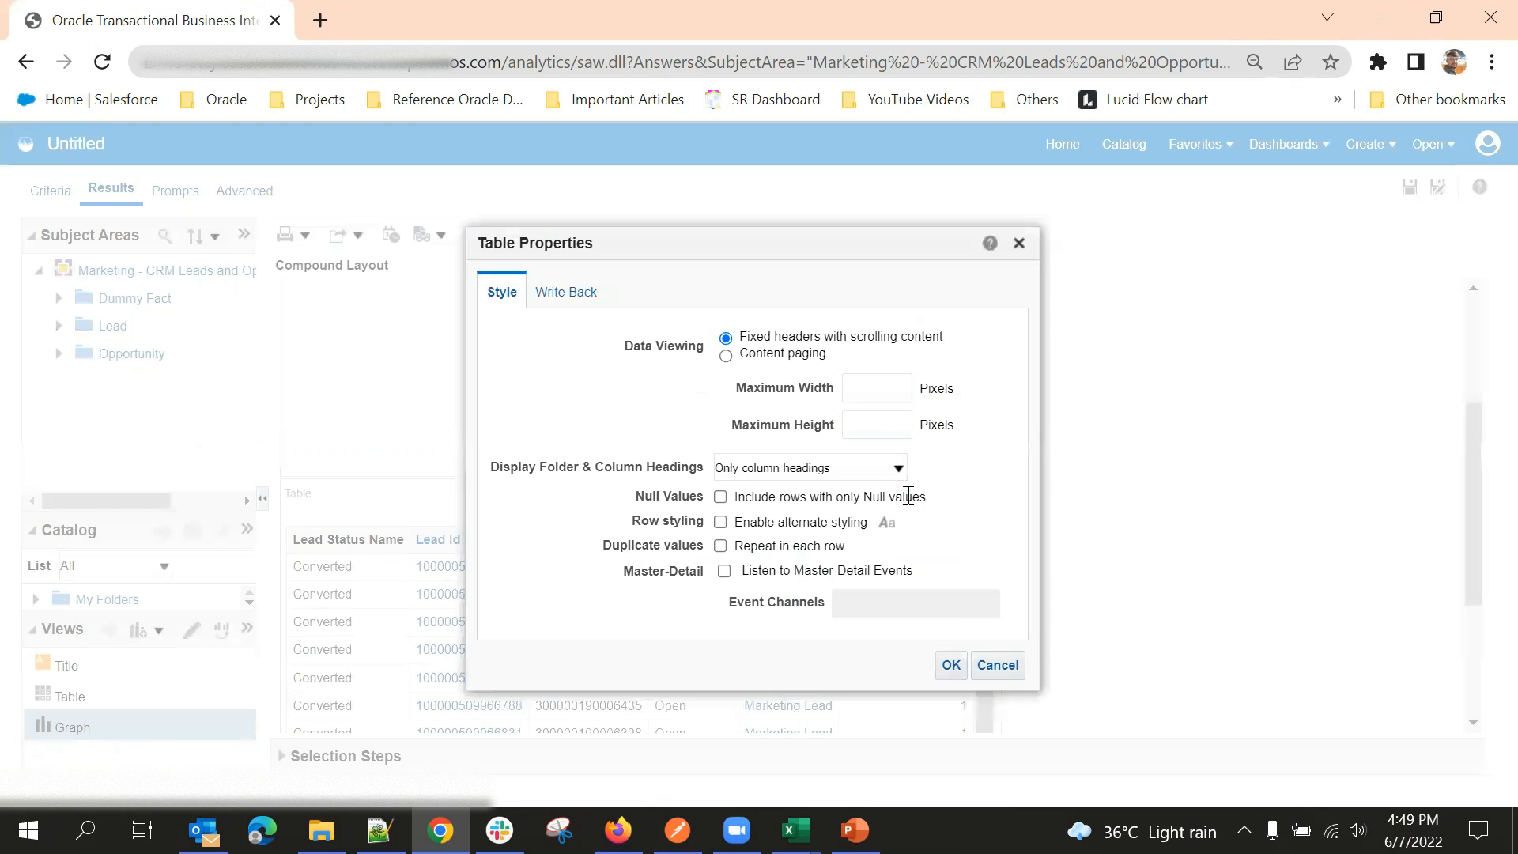
{"action": "left_click_drag", "start_coordinate": [721, 248], "coordinate": [771, 240]}
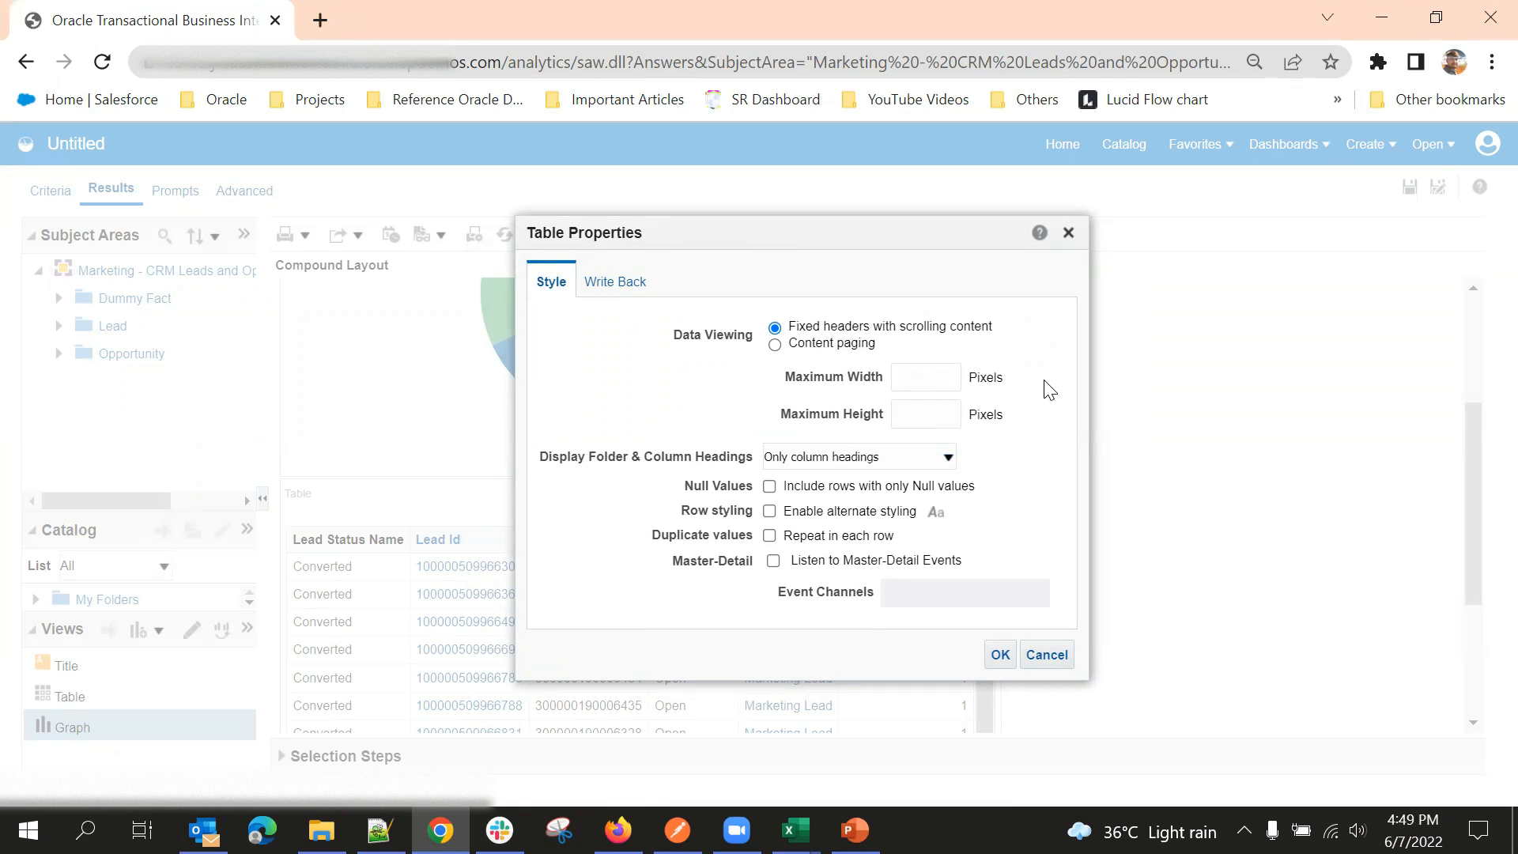
{"action": "left_click", "coordinate": [775, 346]}
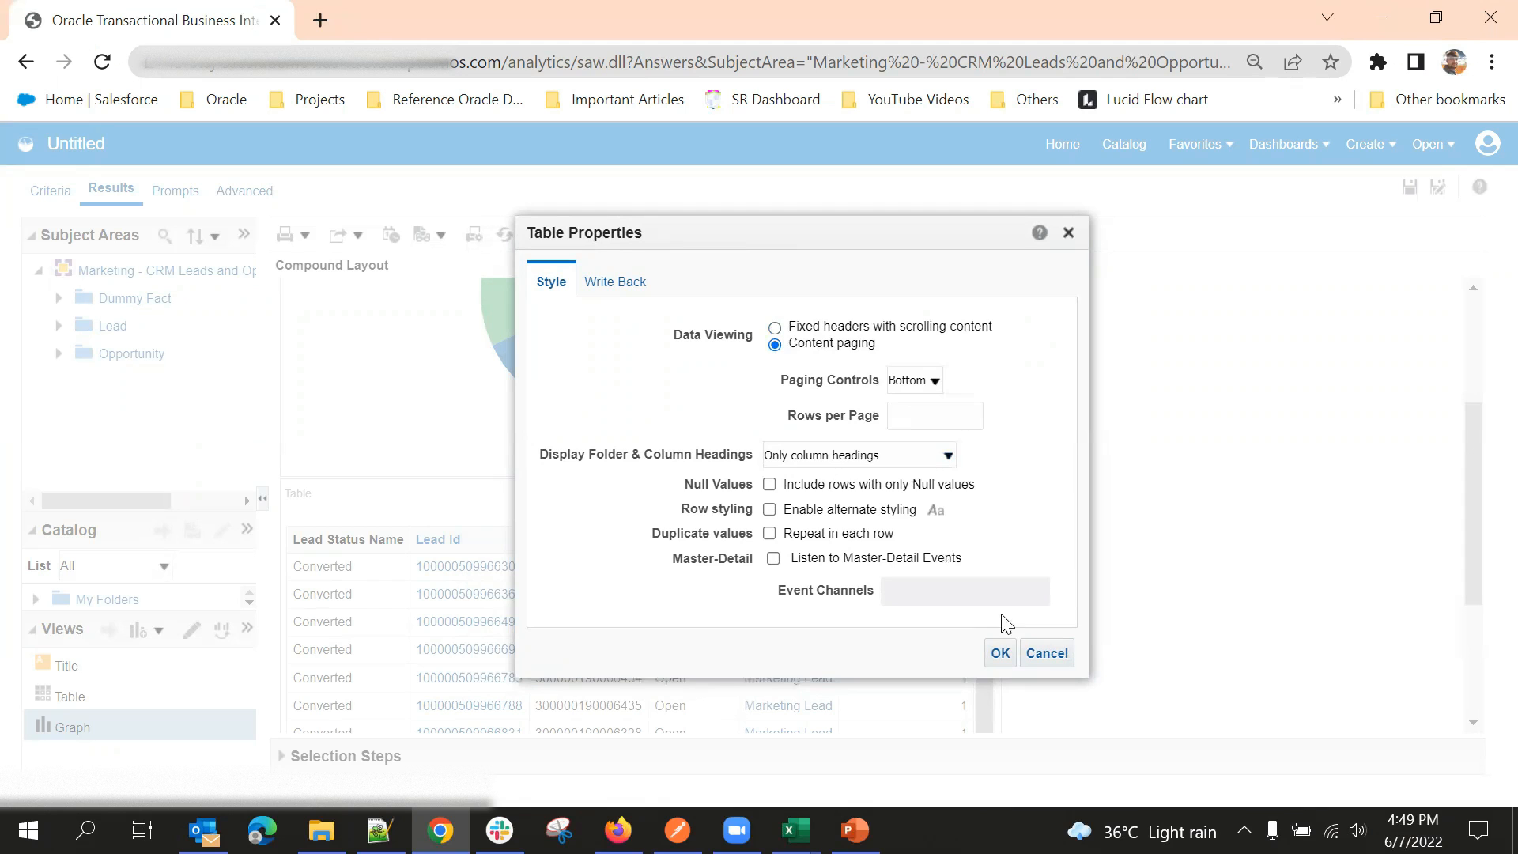
{"action": "left_click", "coordinate": [1000, 653]}
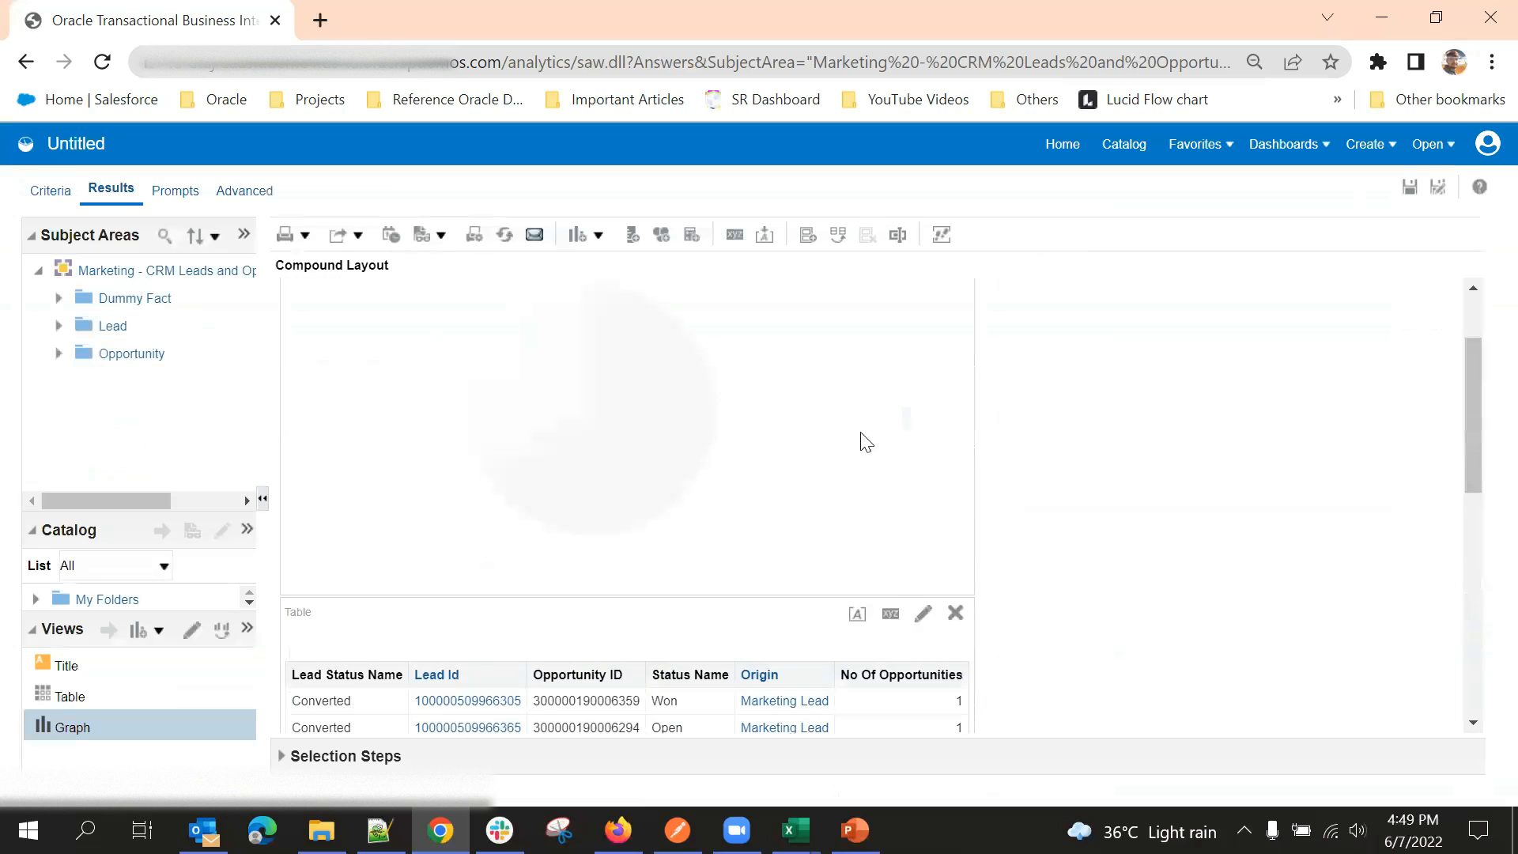
Step: Set the table's rows per page to 5 in the table properties
{"action": "scroll", "coordinate": [882, 464], "scroll_direction": "down", "scroll_amount": 5}
{"action": "scroll", "coordinate": [882, 464], "scroll_direction": "up", "scroll_amount": 3}
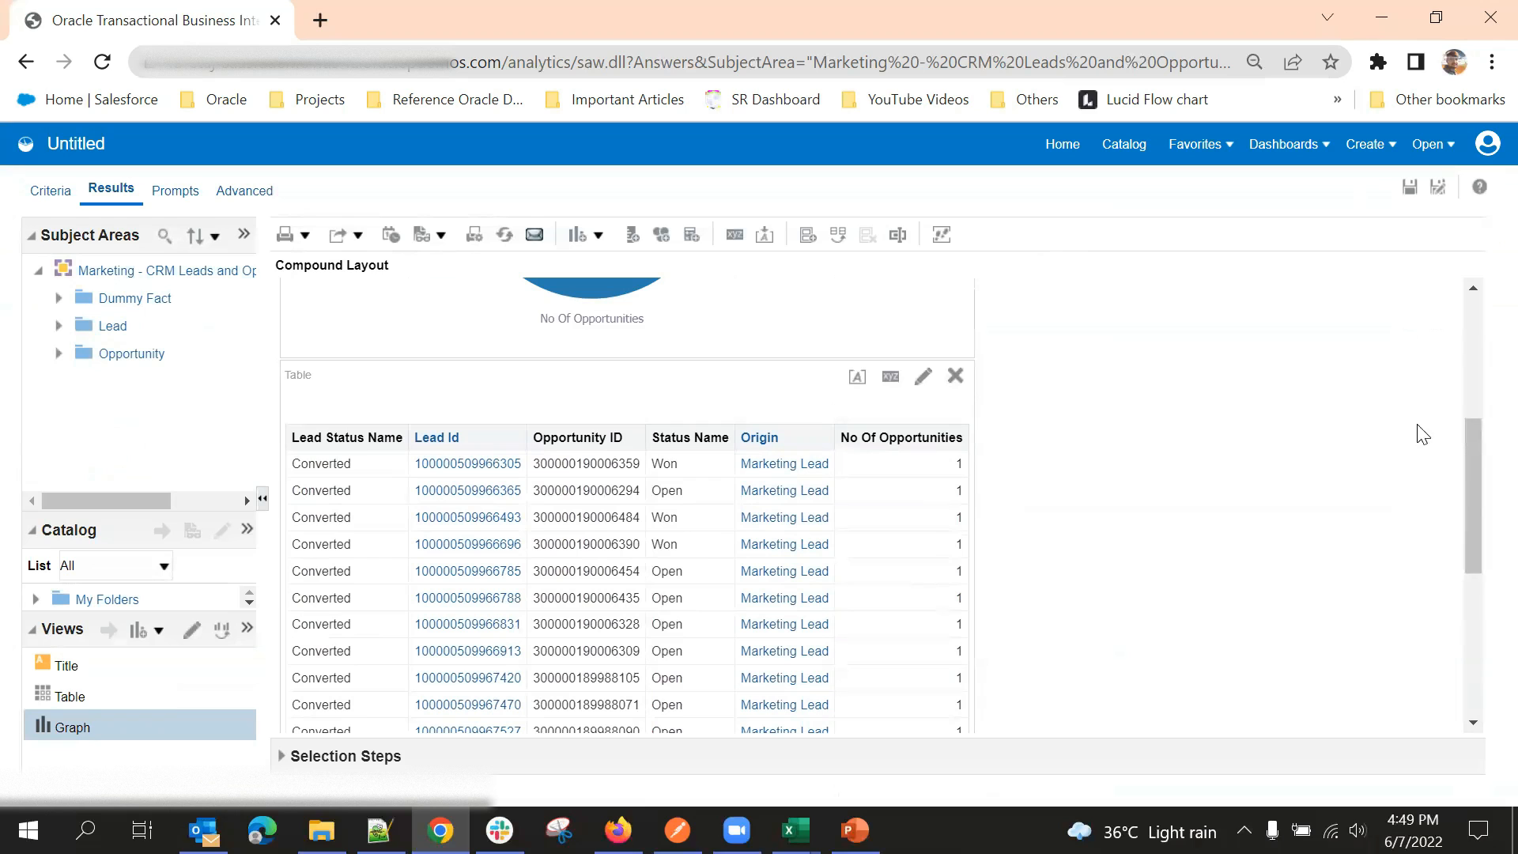
{"action": "left_click", "coordinate": [891, 377]}
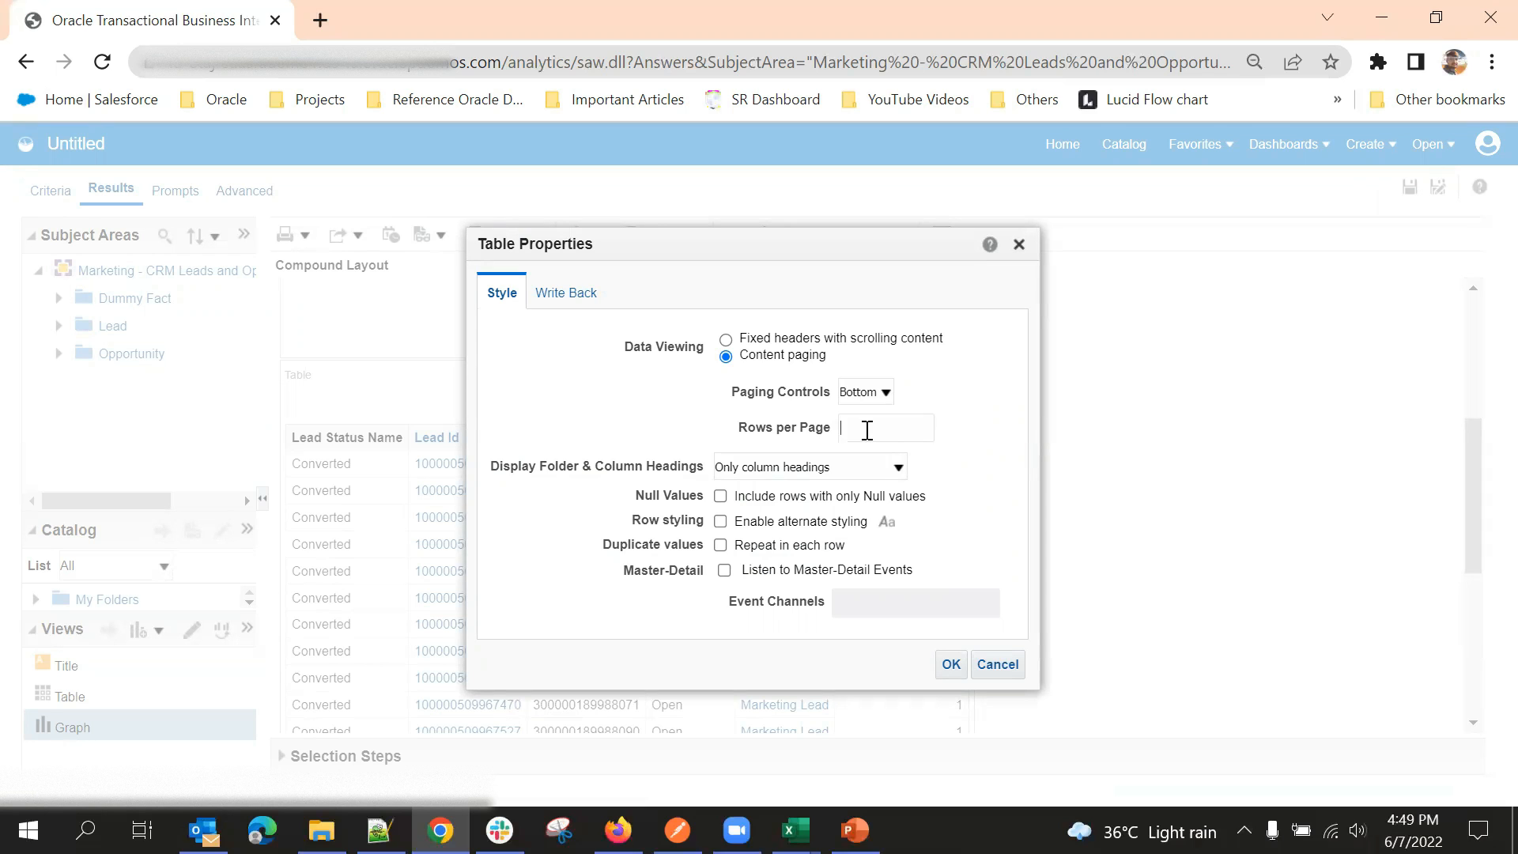
{"action": "type", "text": "5"}
{"action": "left_click", "coordinate": [953, 663]}
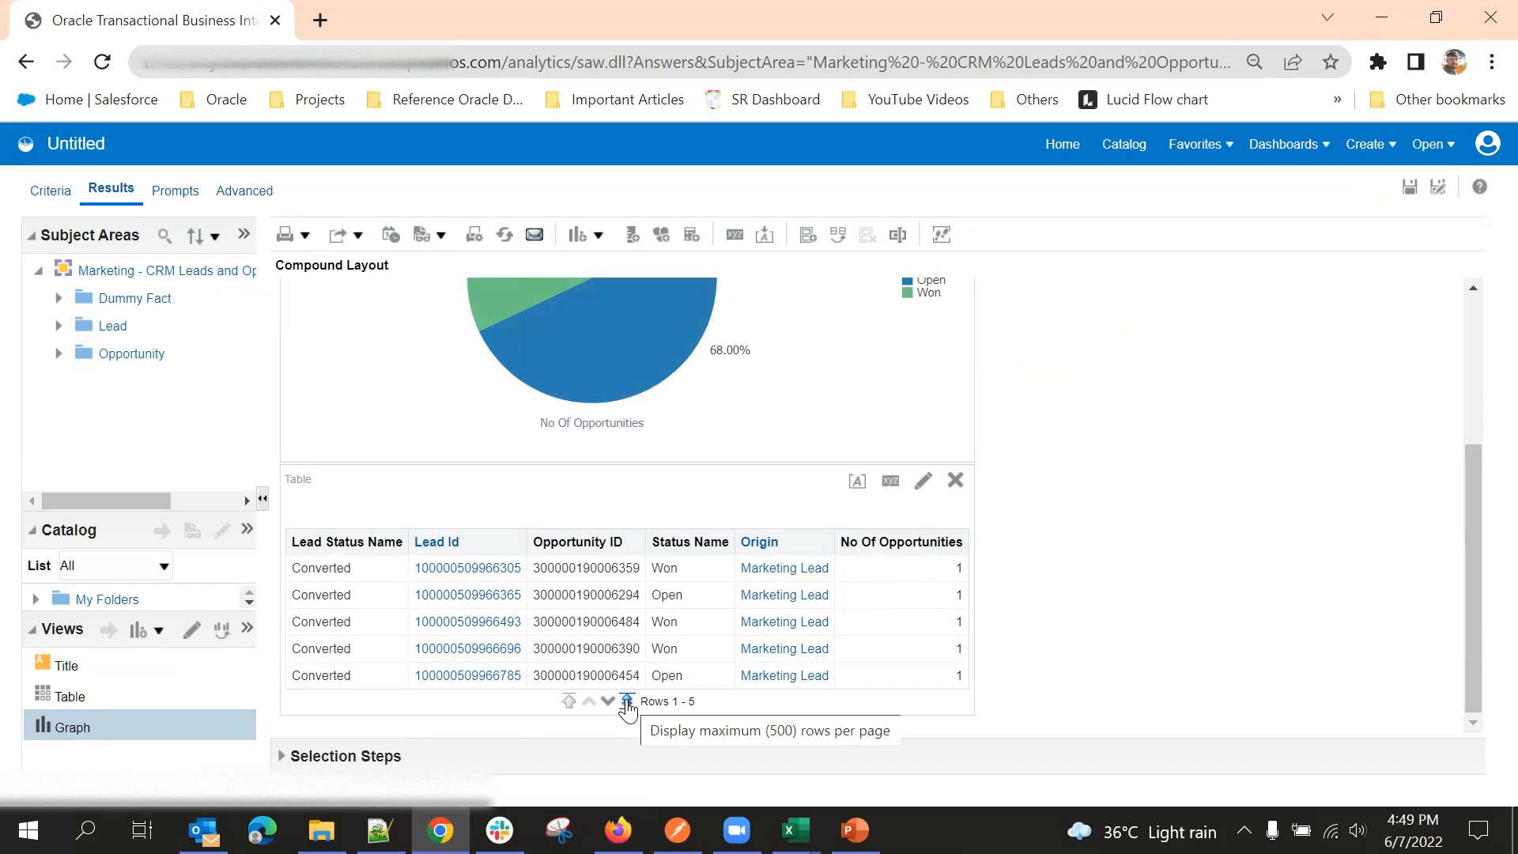
Step: Display the maximum number of rows per page in the table and look through the full list of leads and opportunities
{"action": "left_click", "coordinate": [627, 703]}
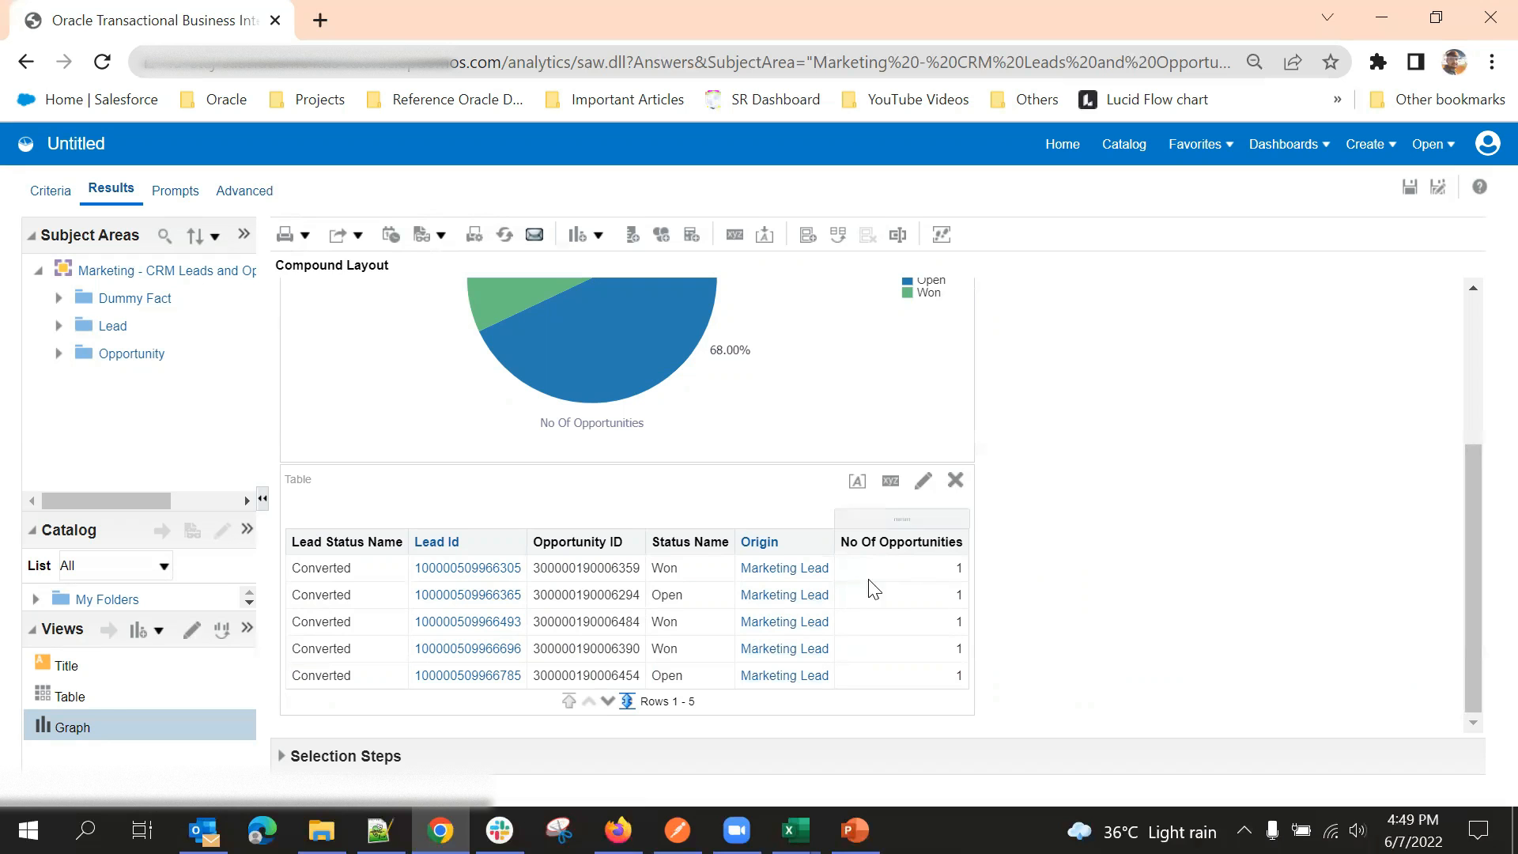
{"action": "left_click", "coordinate": [627, 701]}
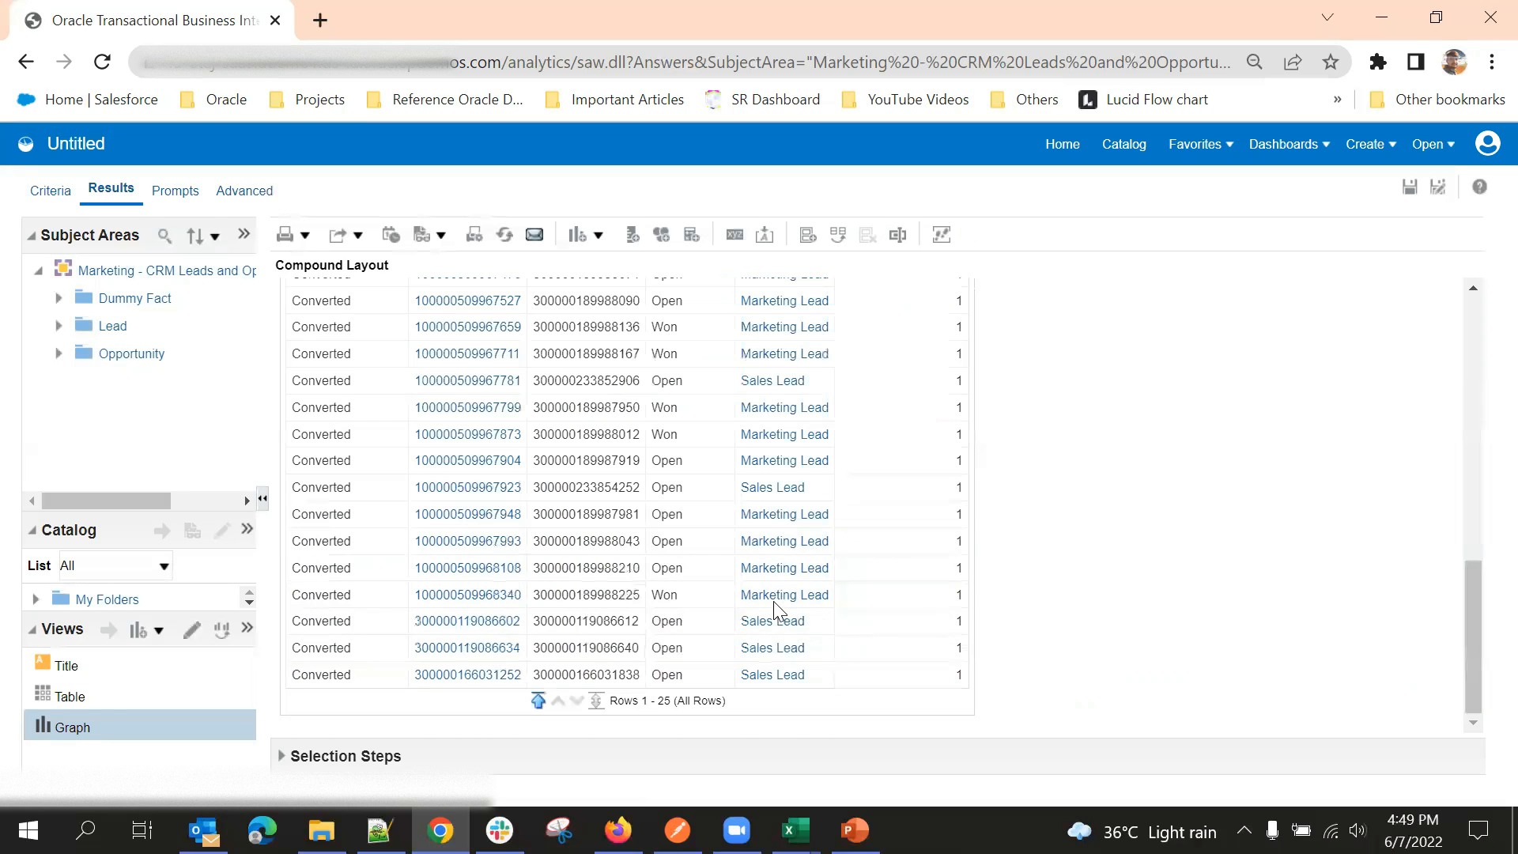
{"action": "scroll", "coordinate": [735, 523], "scroll_direction": "up", "scroll_amount": 5}
{"action": "scroll", "coordinate": [736, 520], "scroll_direction": "down", "scroll_amount": 5}
{"action": "scroll", "coordinate": [737, 520], "scroll_direction": "up", "scroll_amount": 5}
{"action": "scroll", "coordinate": [774, 432], "scroll_direction": "down", "scroll_amount": 5}
{"action": "scroll", "coordinate": [877, 563], "scroll_direction": "up", "scroll_amount": 3}
{"action": "scroll", "coordinate": [1023, 495], "scroll_direction": "up", "scroll_amount": 5}
{"action": "scroll", "coordinate": [1172, 506], "scroll_direction": "down", "scroll_amount": 4}
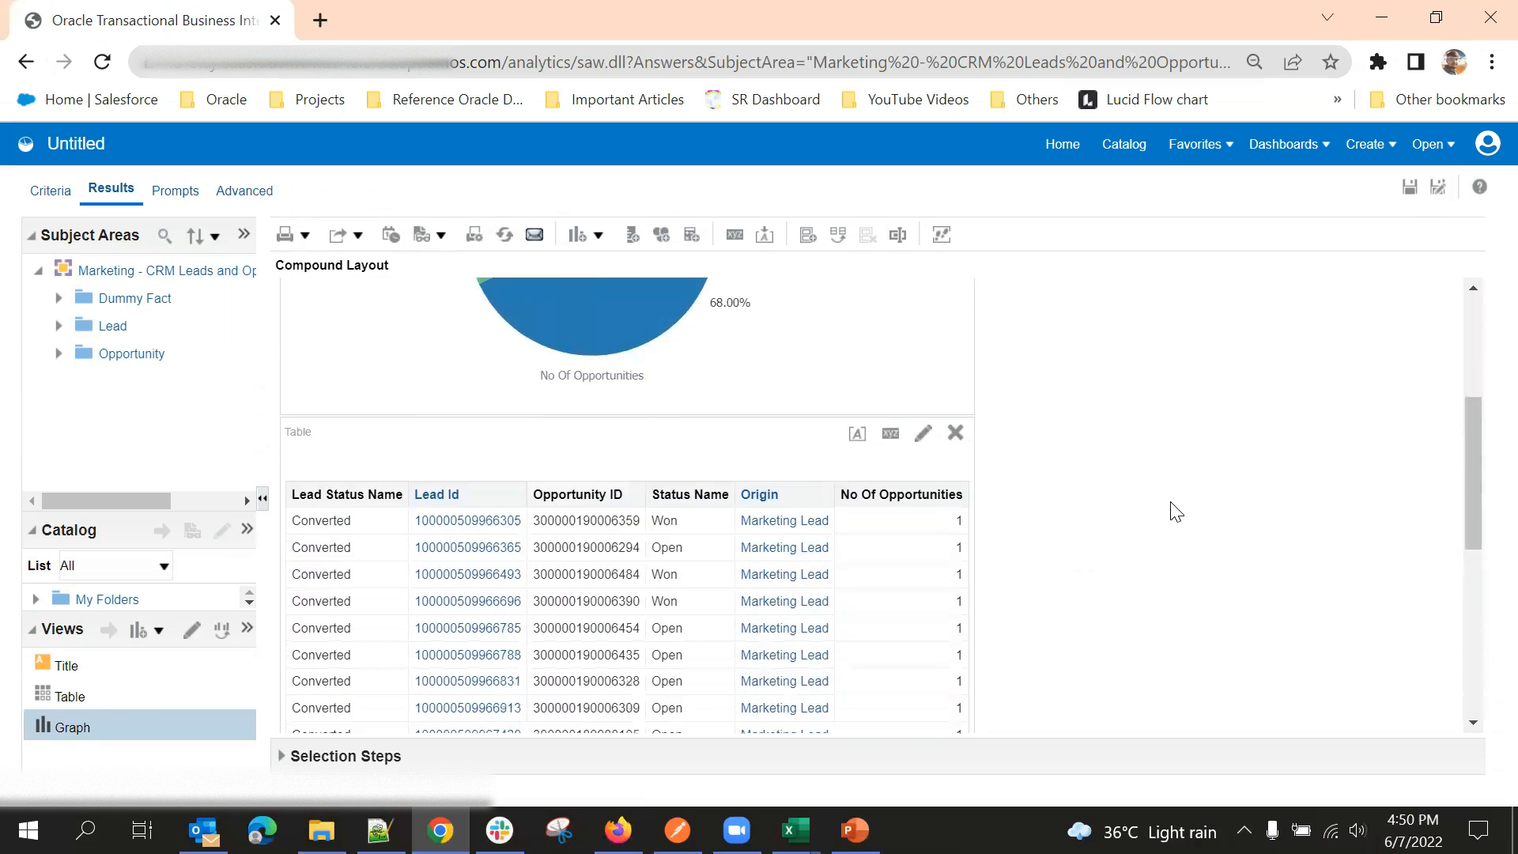
Step: Format the table's container with a light green #CCFFCC background color and check it along the table
{"action": "scroll", "coordinate": [1051, 500], "scroll_direction": "up", "scroll_amount": 5}
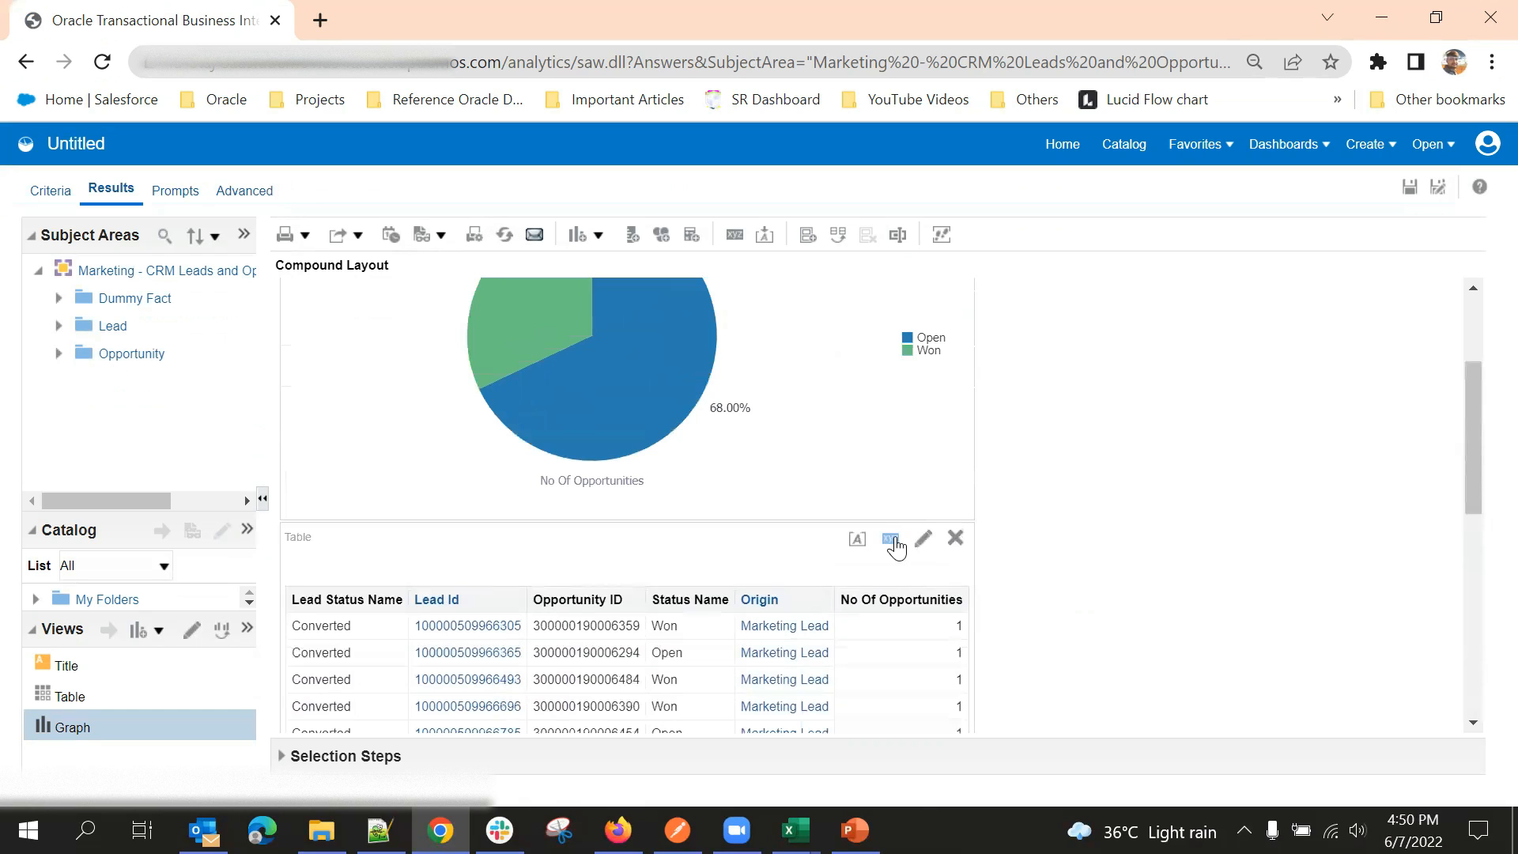
{"action": "left_click", "coordinate": [857, 540]}
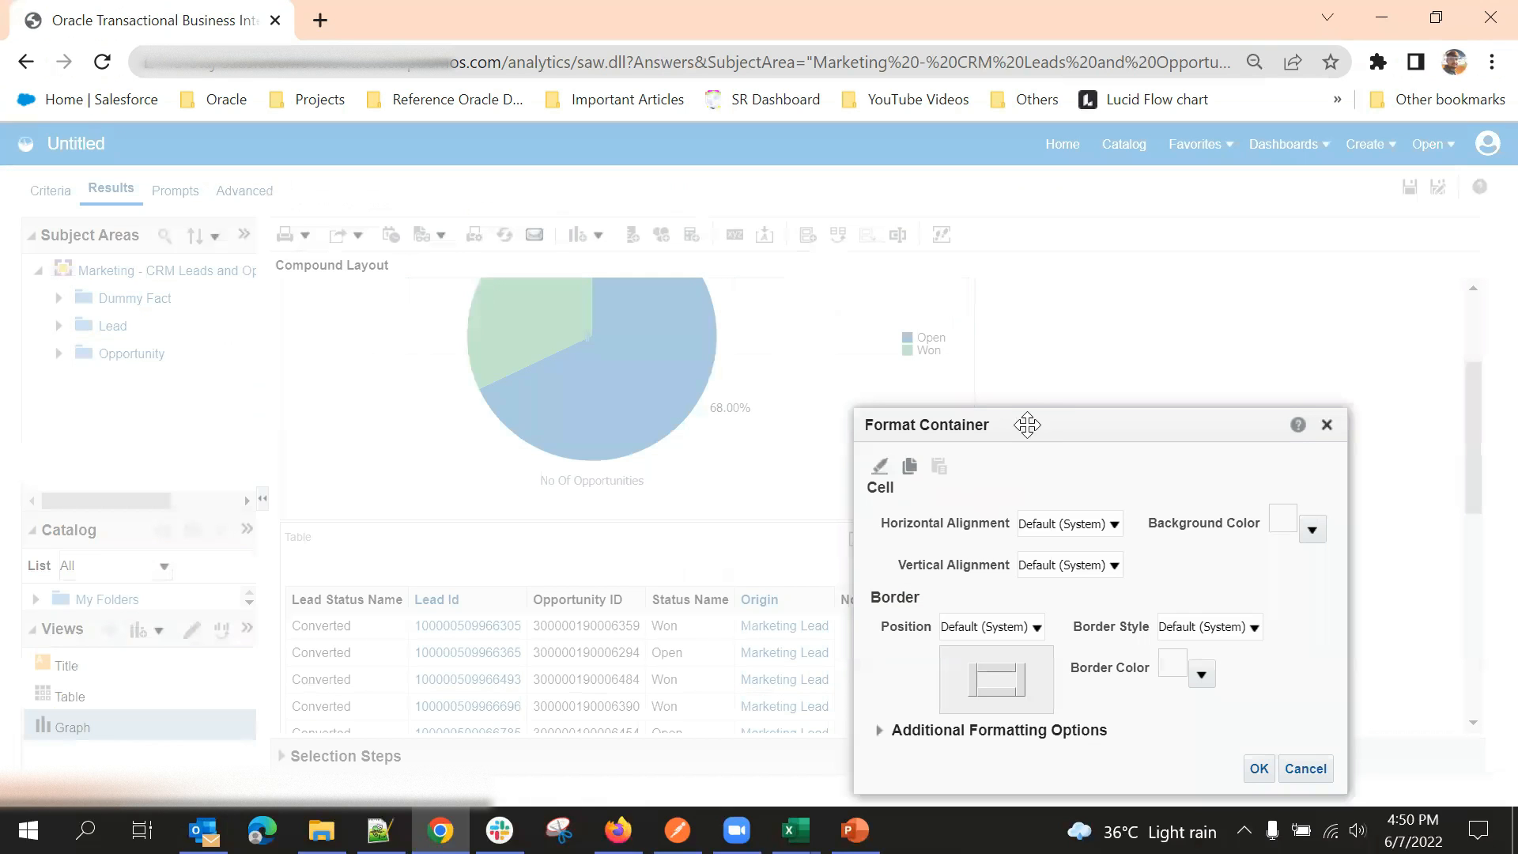
{"action": "left_click_drag", "start_coordinate": [1050, 420], "coordinate": [991, 254]}
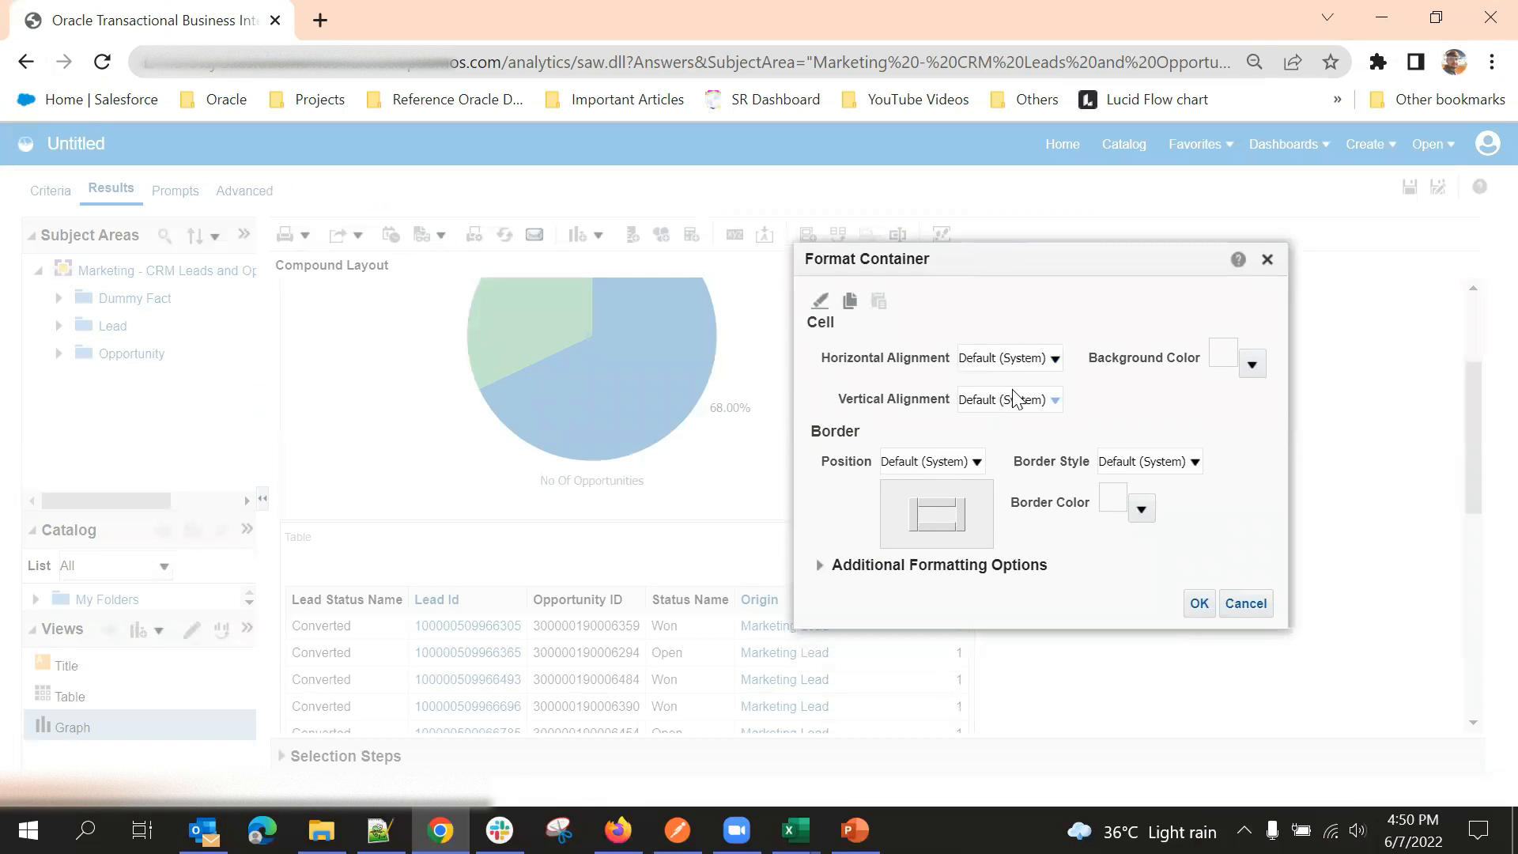
{"action": "left_click", "coordinate": [1249, 366]}
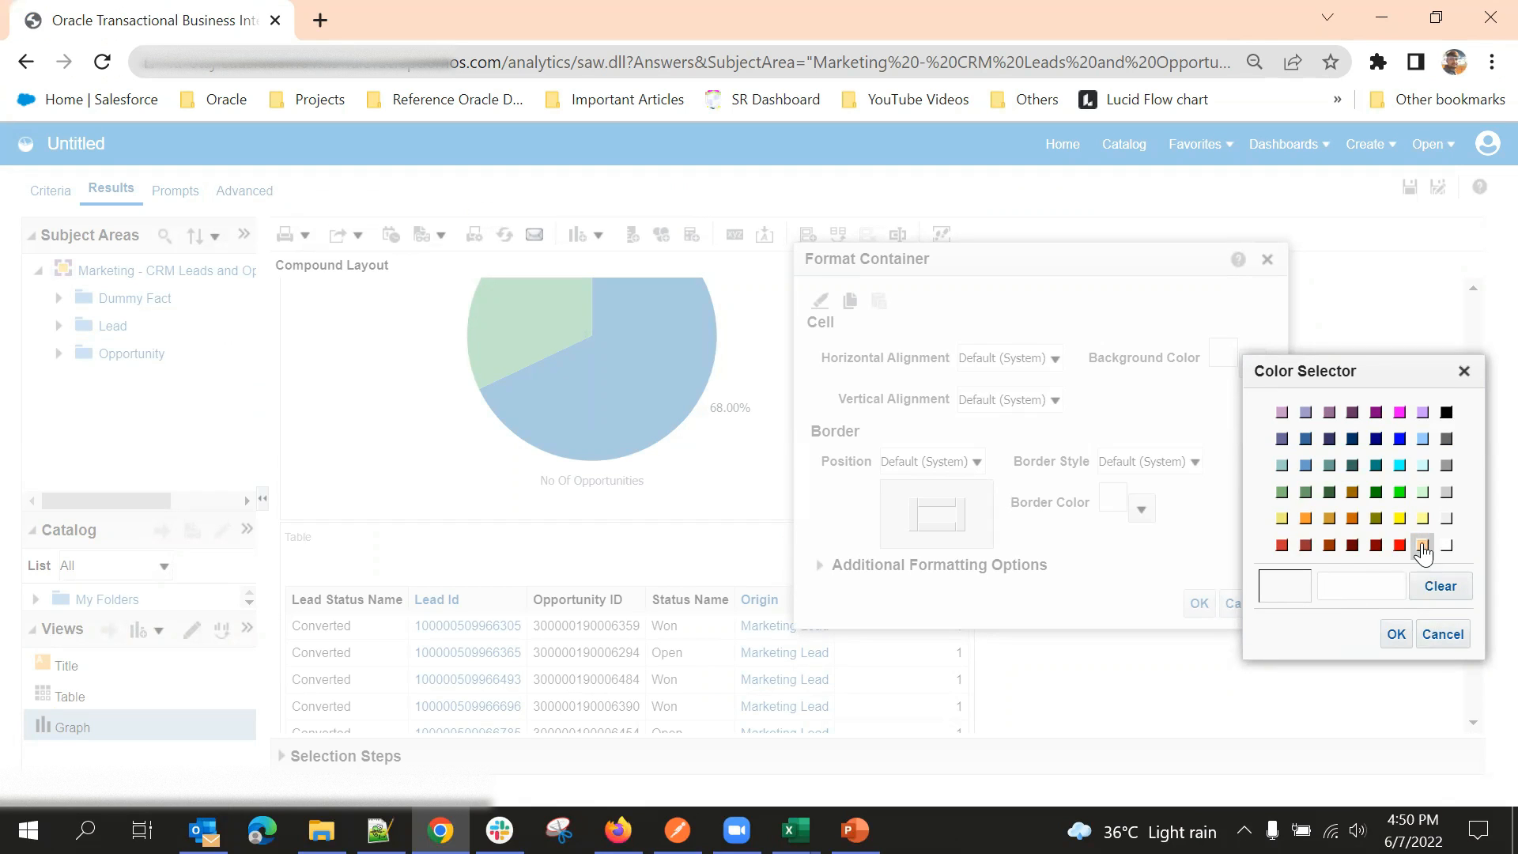
{"action": "left_click", "coordinate": [1423, 492]}
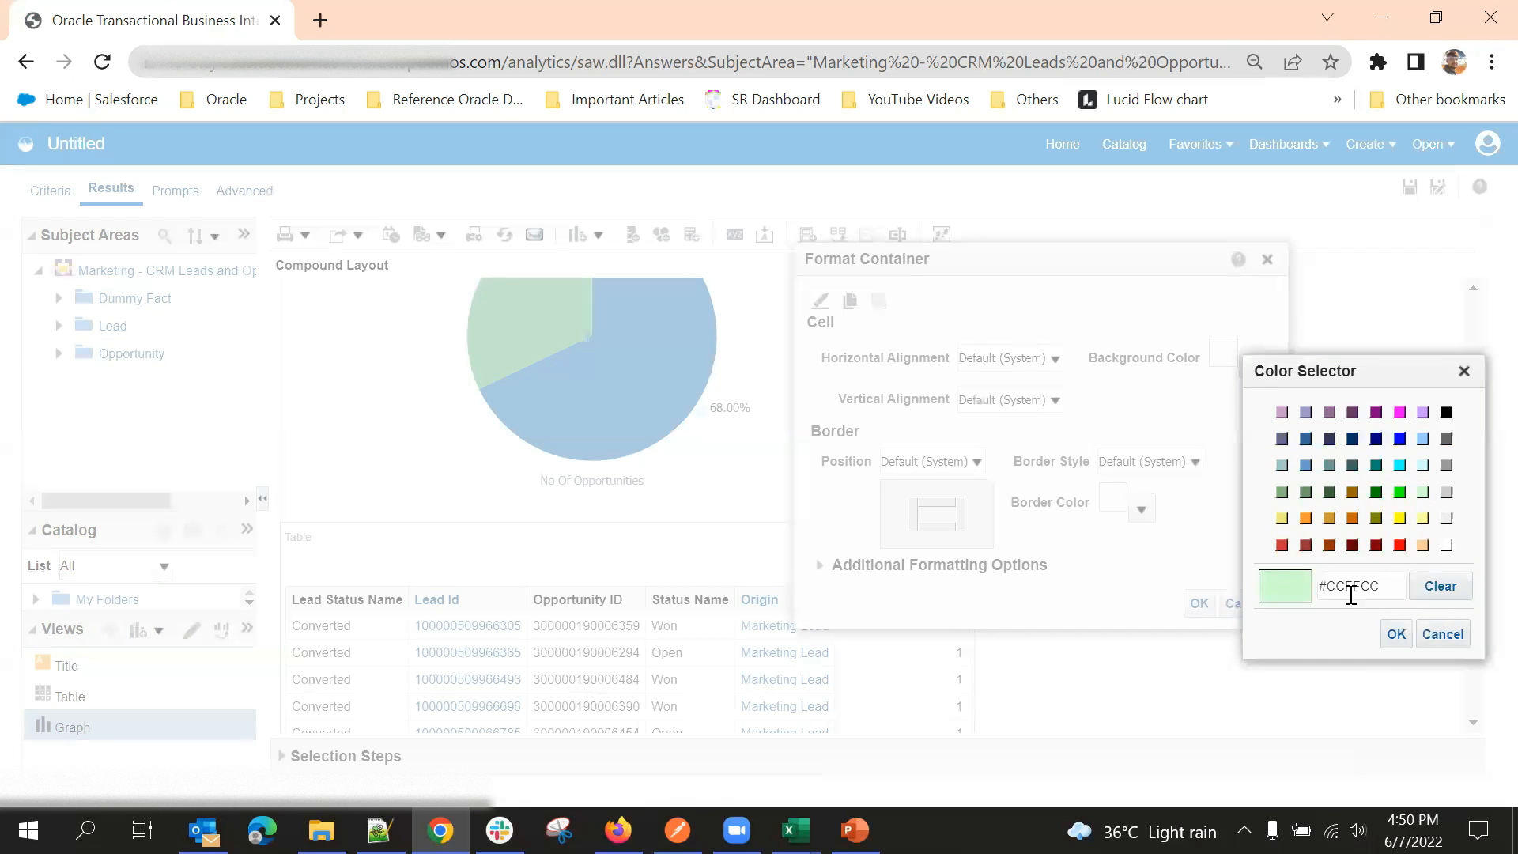
{"action": "left_click", "coordinate": [1396, 634]}
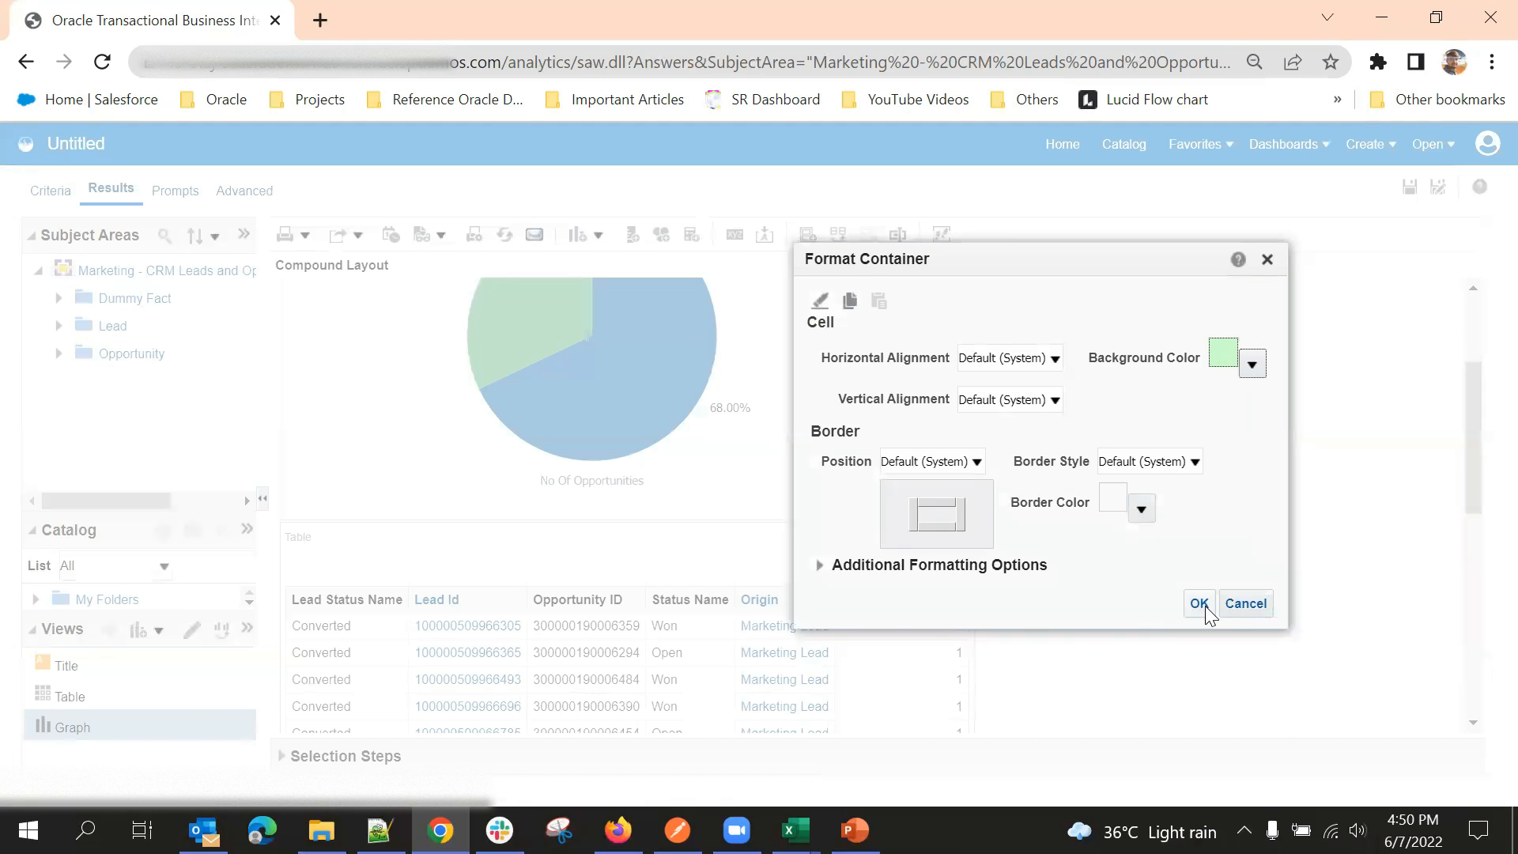
{"action": "left_click", "coordinate": [1204, 605]}
{"action": "scroll", "coordinate": [815, 523], "scroll_direction": "down", "scroll_amount": 5}
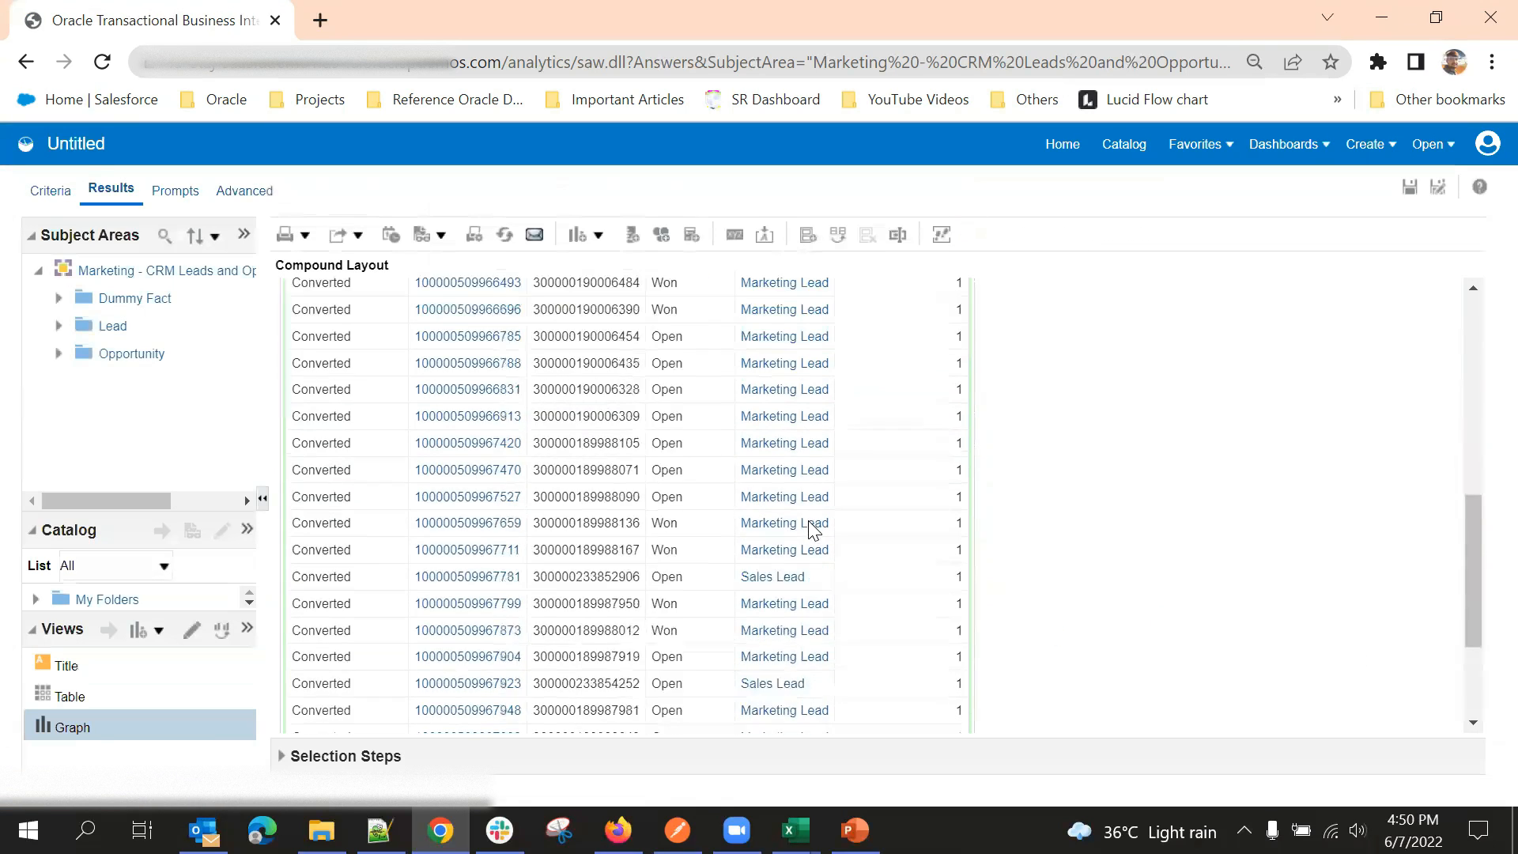
{"action": "scroll", "coordinate": [814, 529], "scroll_direction": "down", "scroll_amount": 2}
{"action": "scroll", "coordinate": [812, 522], "scroll_direction": "up", "scroll_amount": 8}
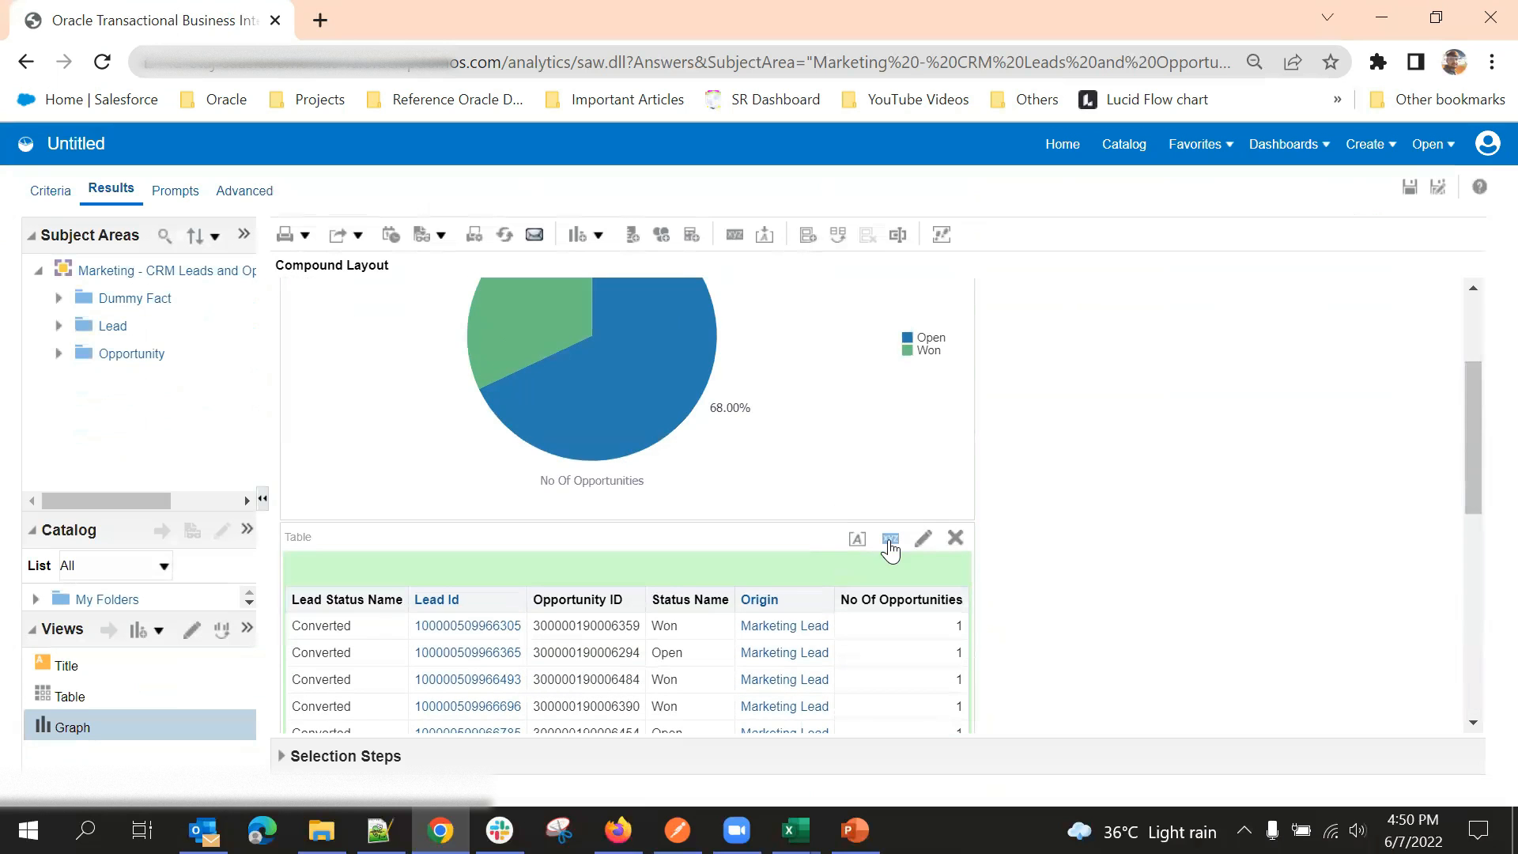
{"action": "left_click", "coordinate": [859, 541]}
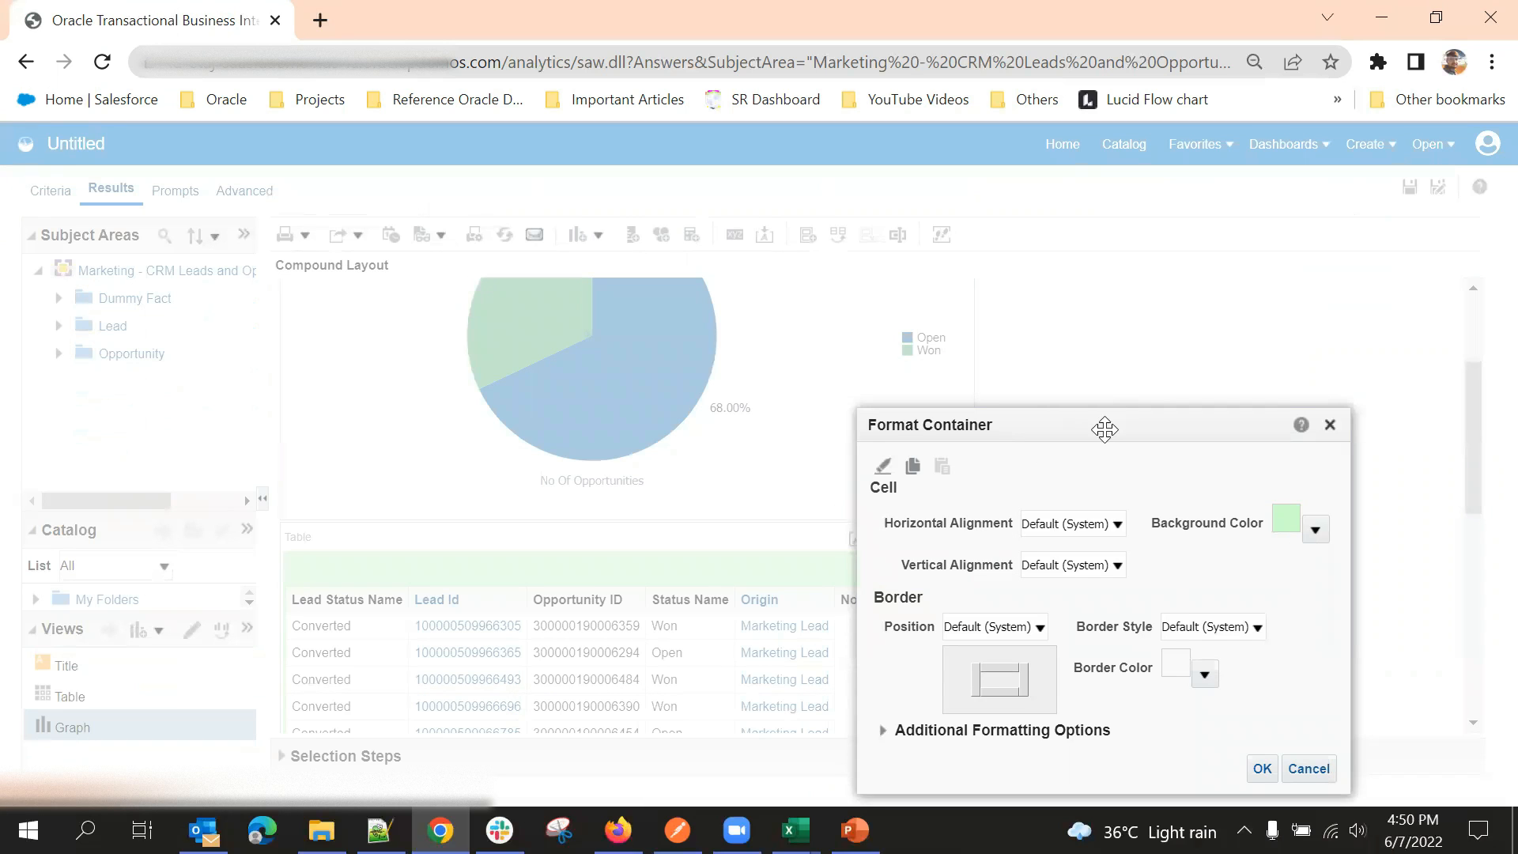
{"action": "left_click_drag", "start_coordinate": [1104, 429], "coordinate": [1137, 204]}
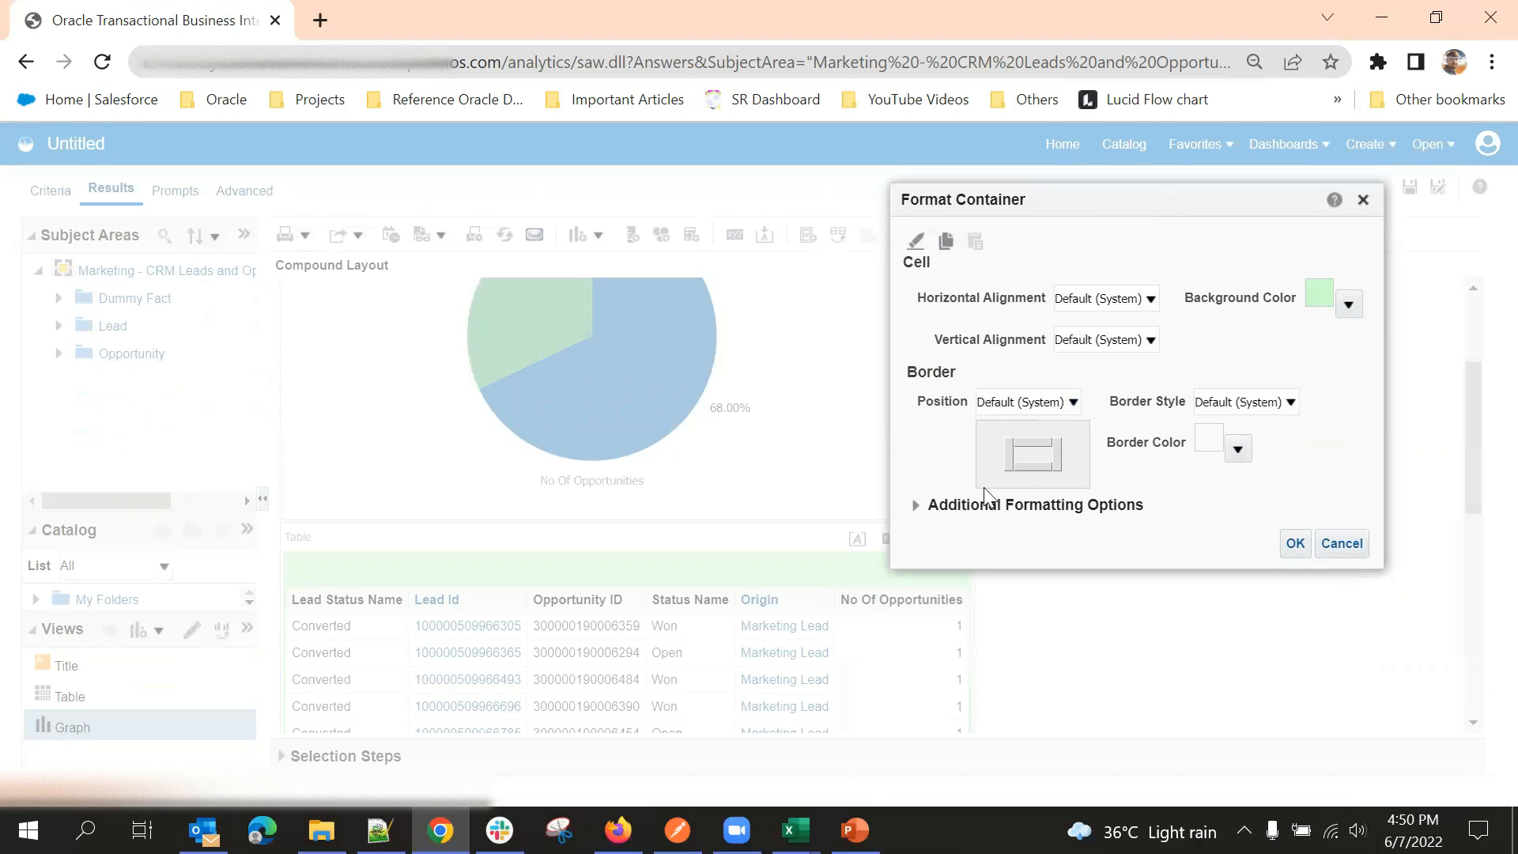
{"action": "left_click", "coordinate": [921, 511]}
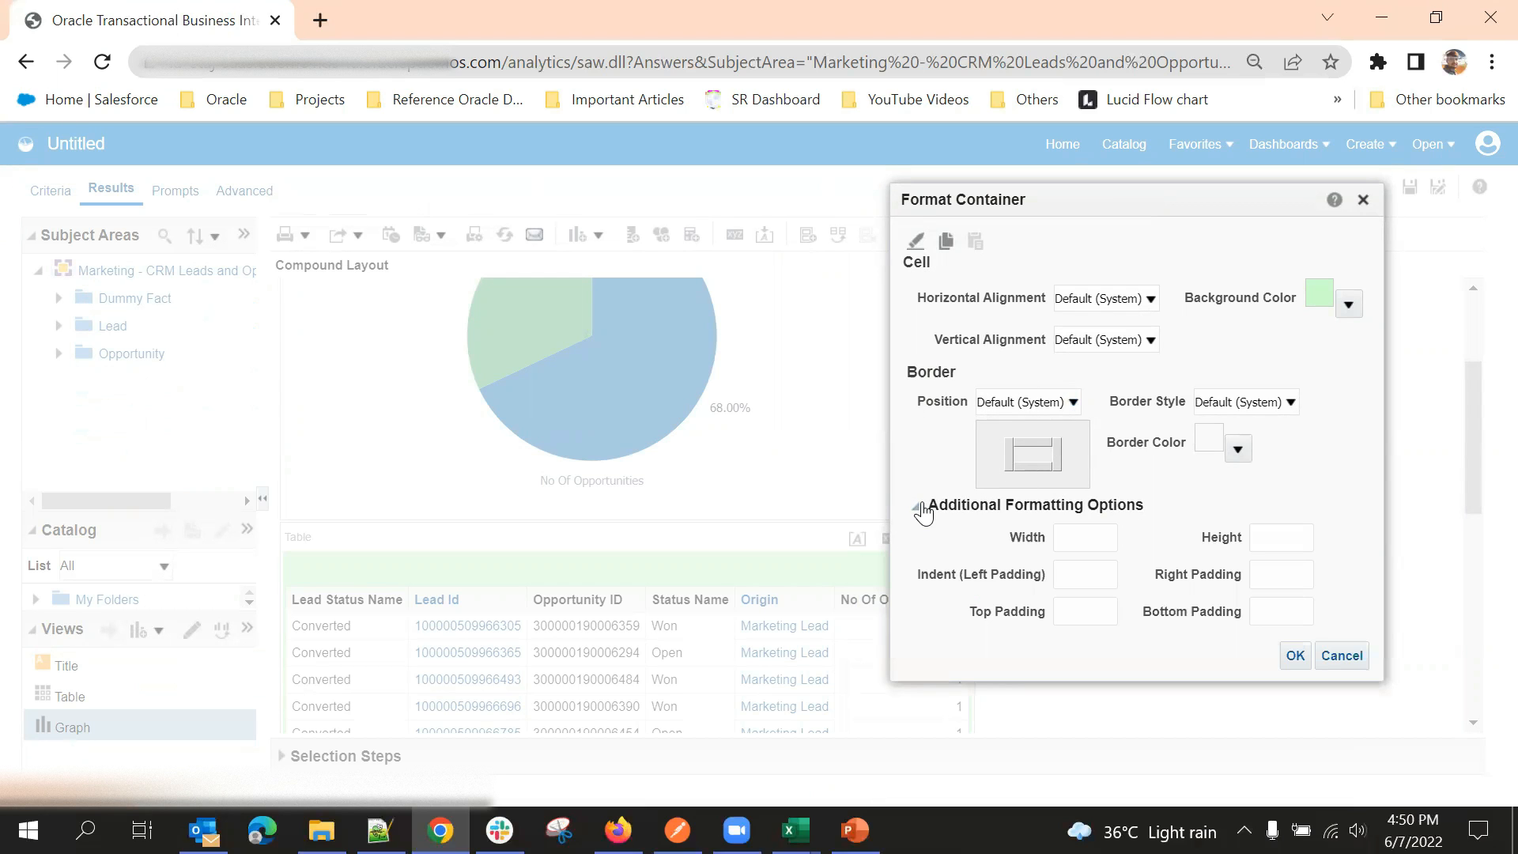
{"action": "left_click", "coordinate": [918, 507]}
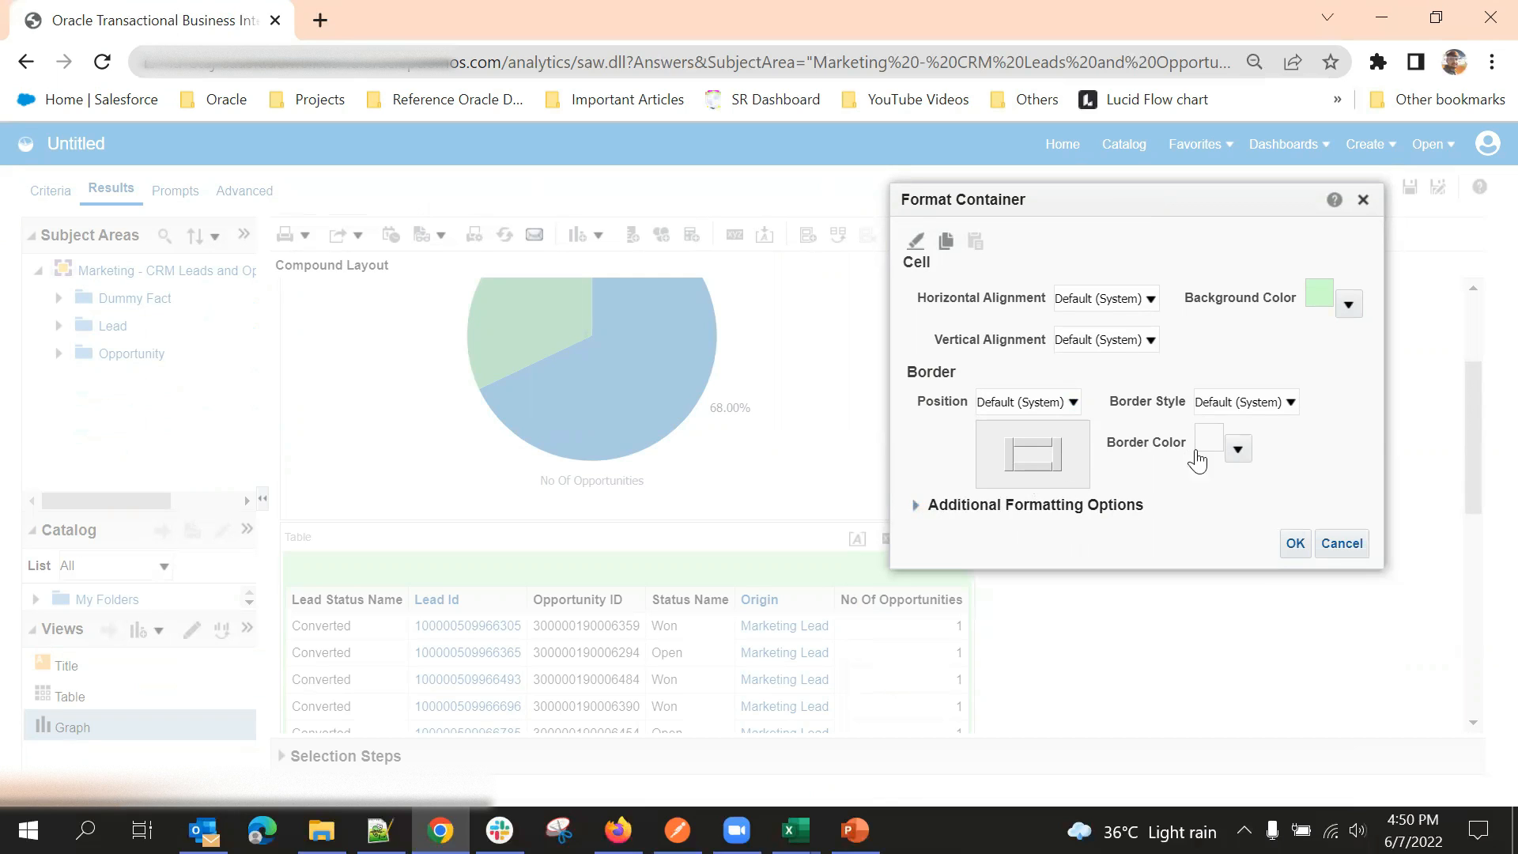
{"action": "left_click", "coordinate": [1249, 402]}
{"action": "left_click", "coordinate": [1244, 364]}
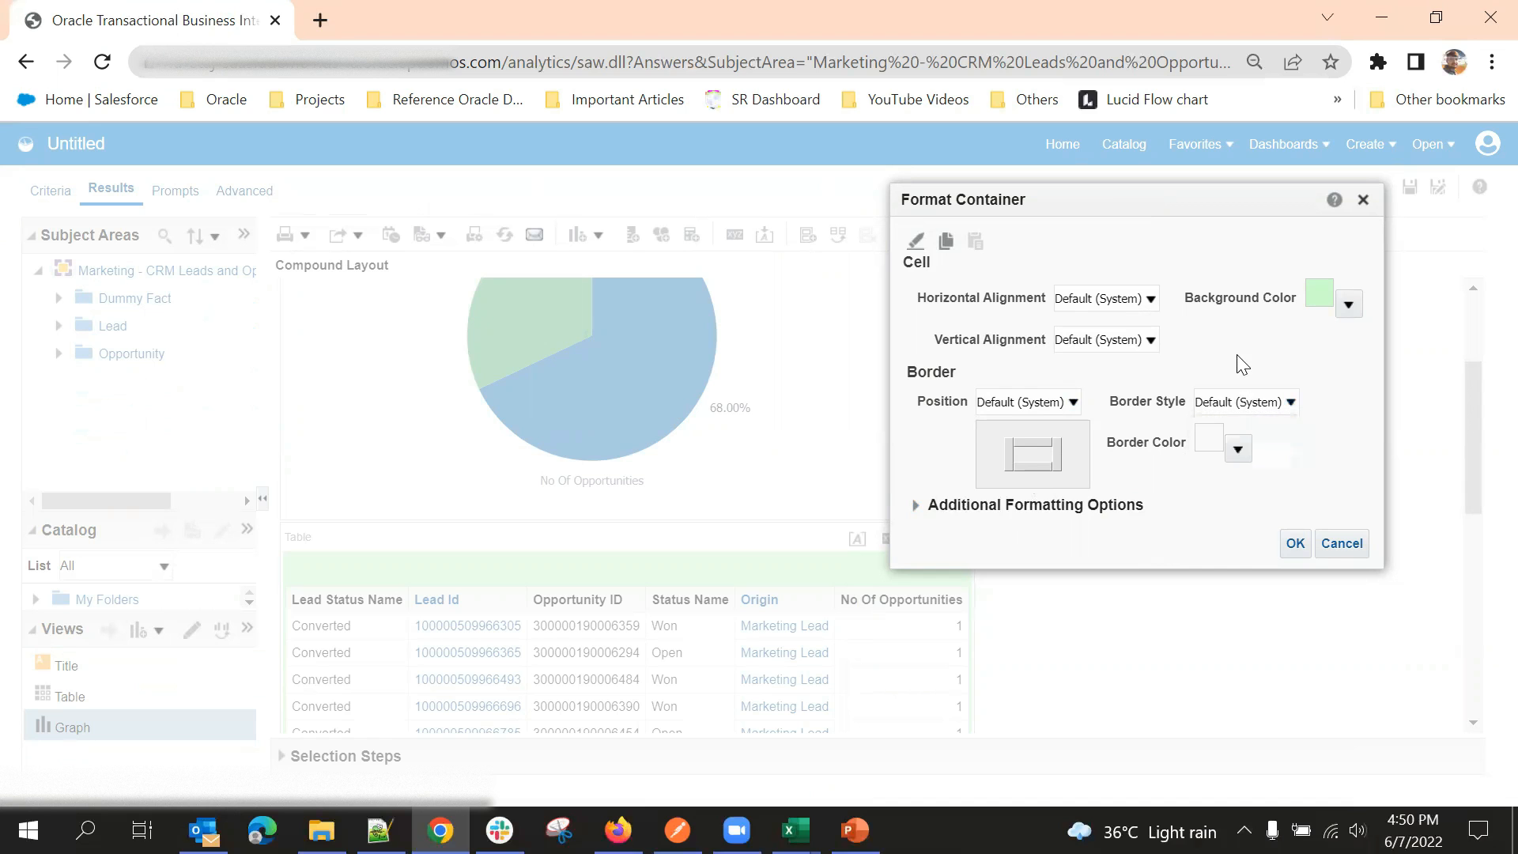
{"action": "left_click", "coordinate": [1247, 406]}
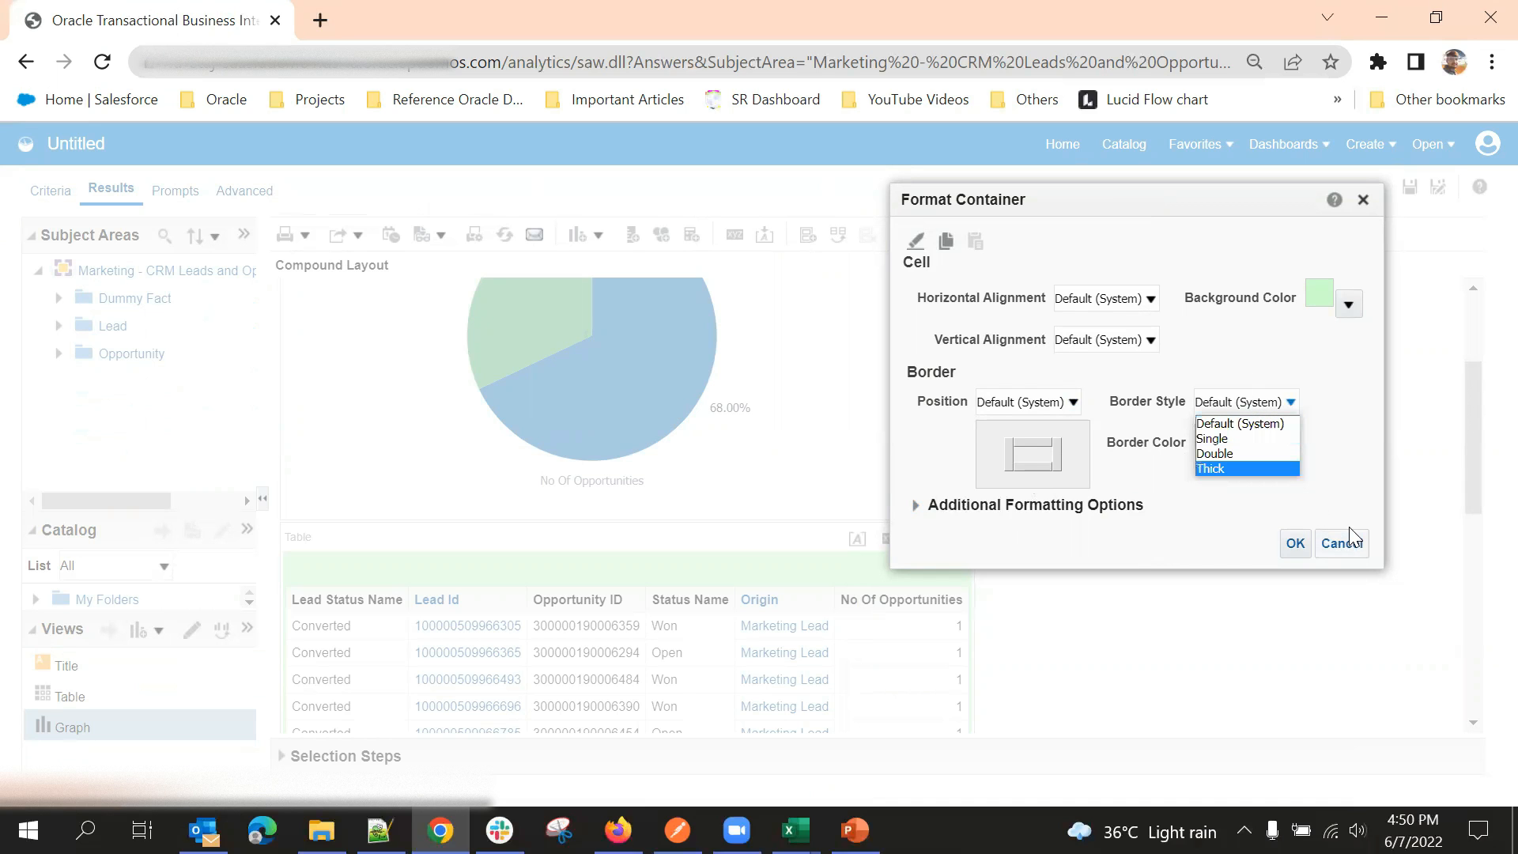
{"action": "left_click", "coordinate": [1351, 540]}
Step: Enable alternate row styling for the table in the table properties
{"action": "scroll", "coordinate": [1067, 474], "scroll_direction": "down", "scroll_amount": 5}
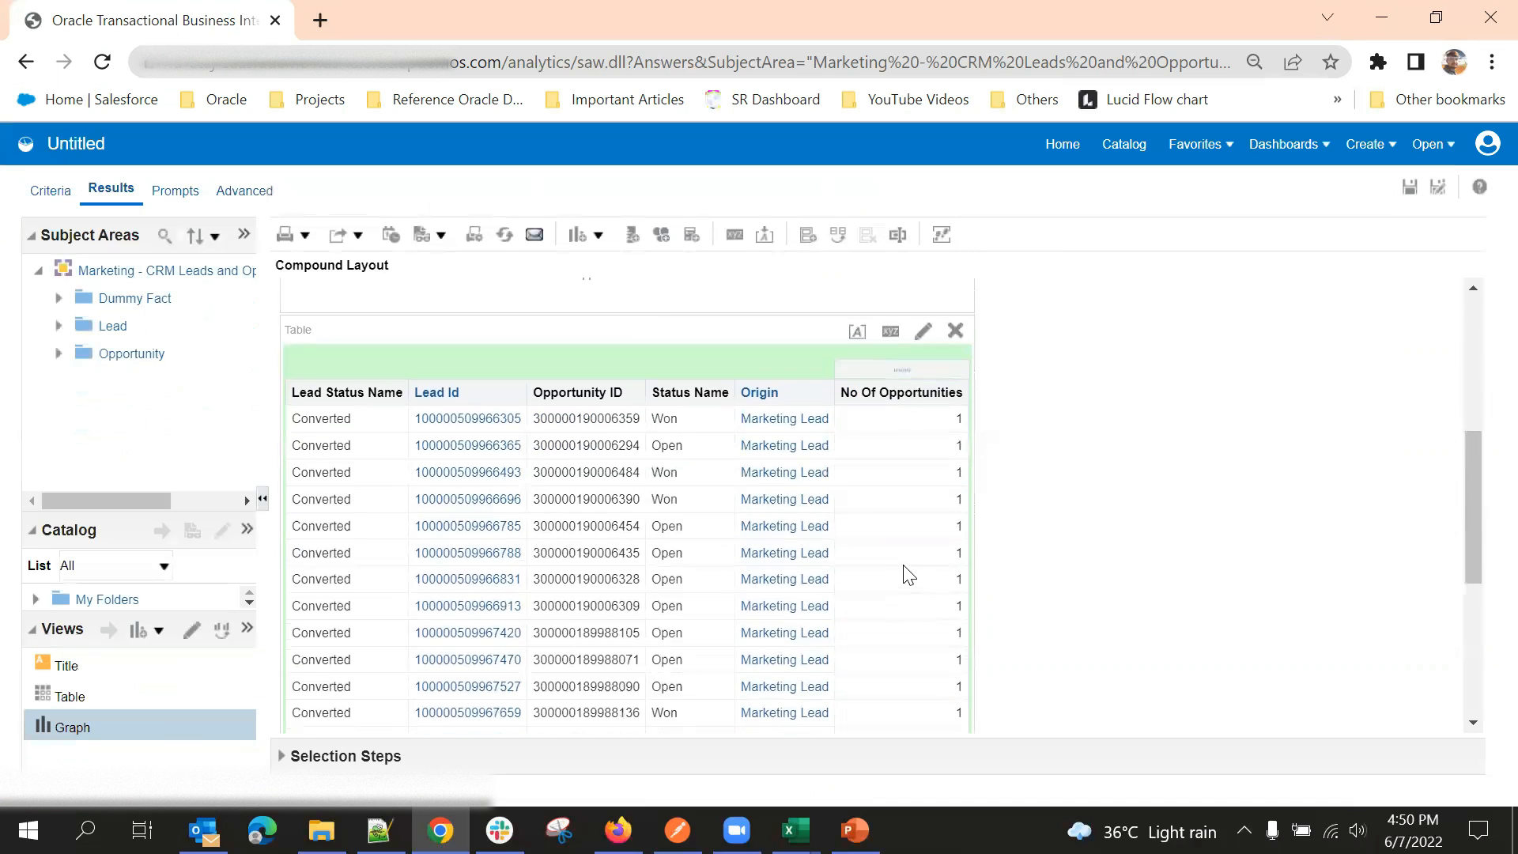
{"action": "scroll", "coordinate": [885, 553], "scroll_direction": "up", "scroll_amount": 3}
{"action": "scroll", "coordinate": [1028, 514], "scroll_direction": "down", "scroll_amount": 3}
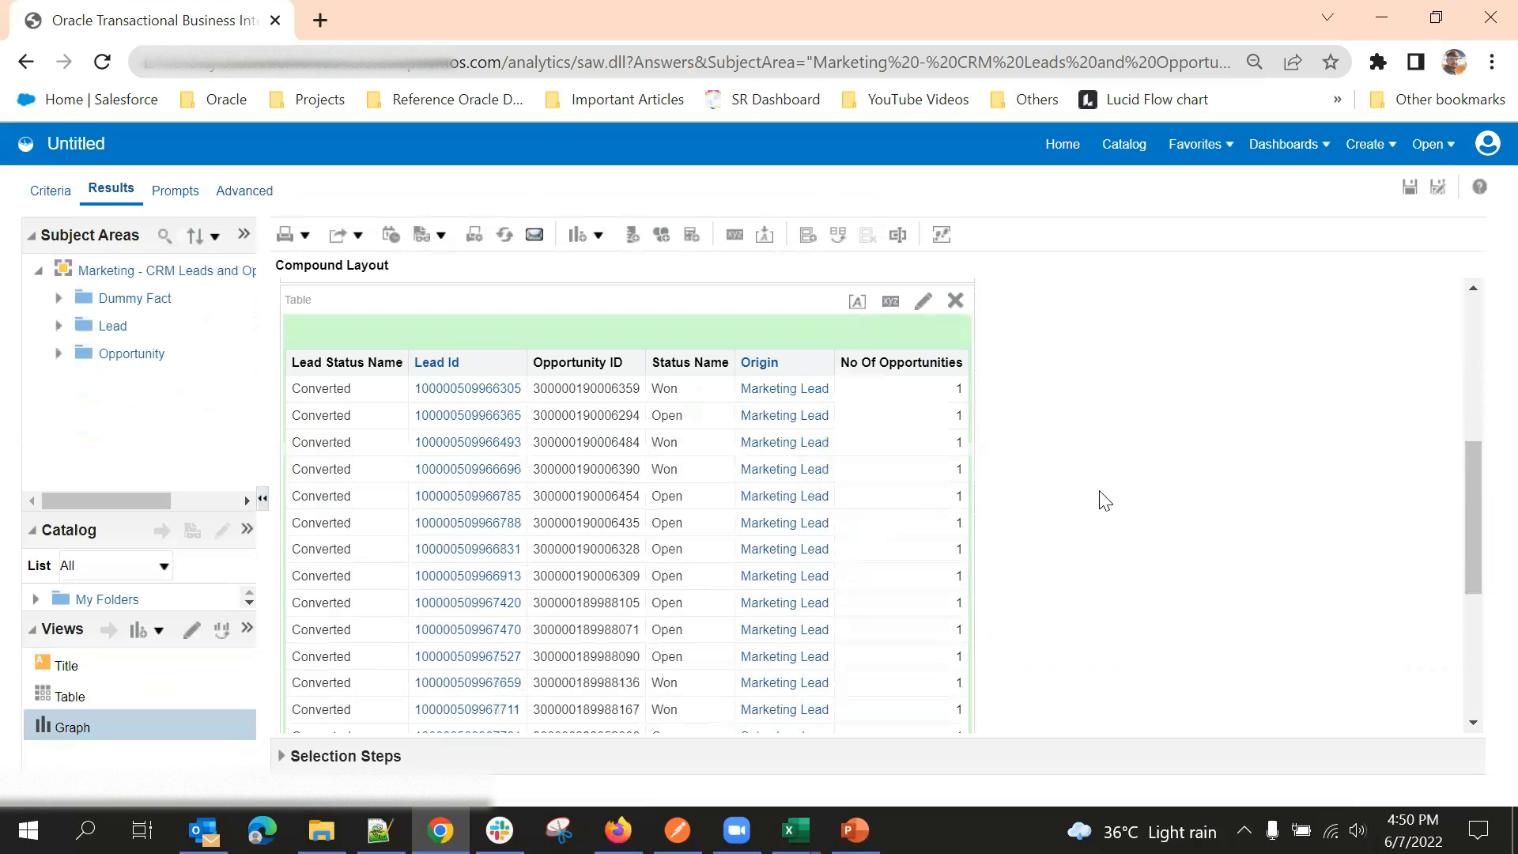
{"action": "left_click", "coordinate": [887, 300]}
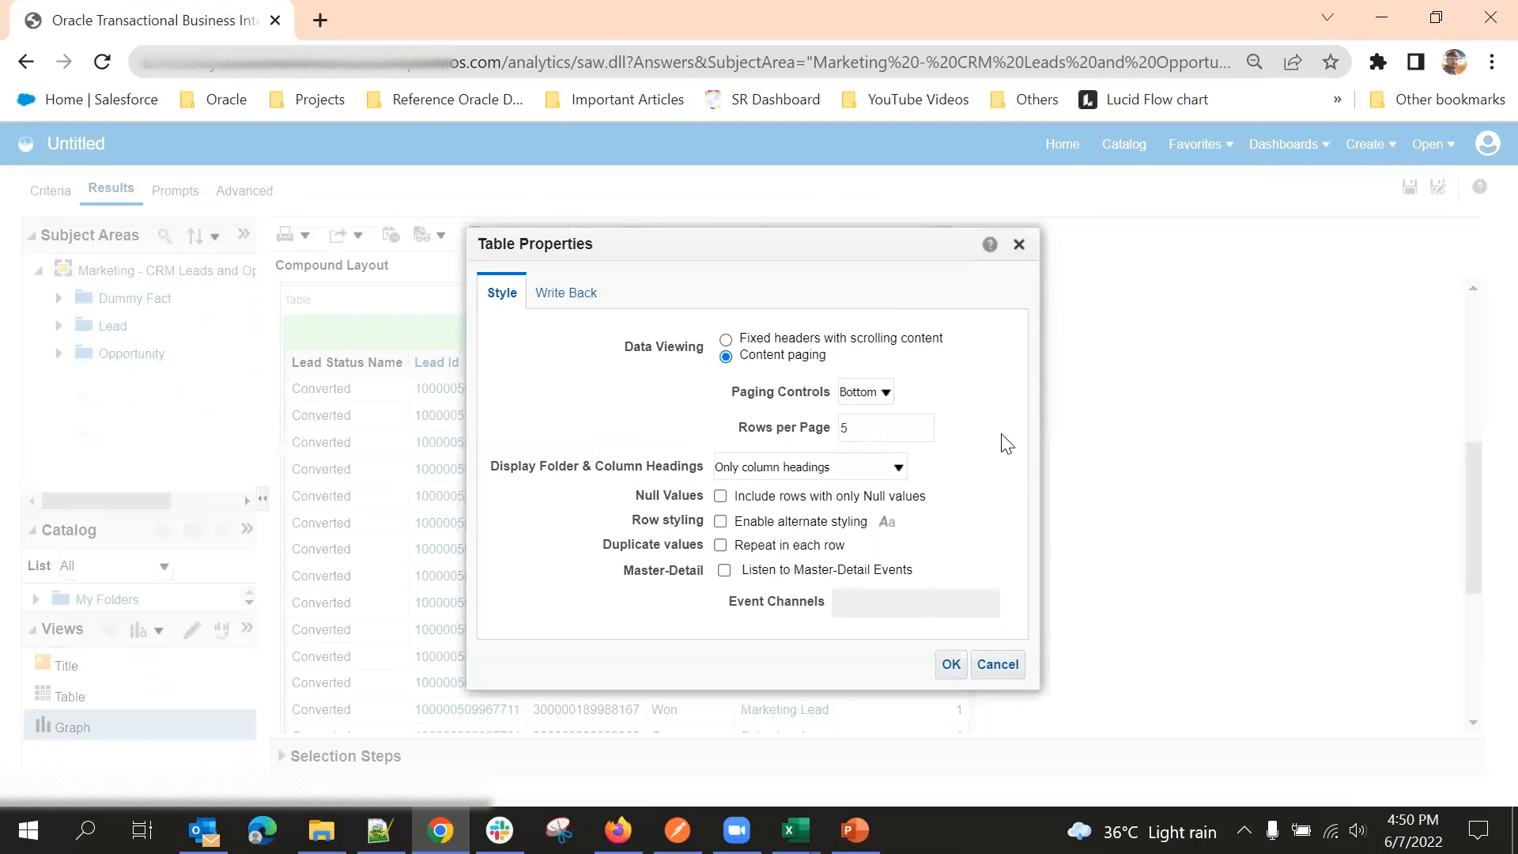
{"action": "left_click", "coordinate": [720, 522]}
{"action": "left_click", "coordinate": [951, 665]}
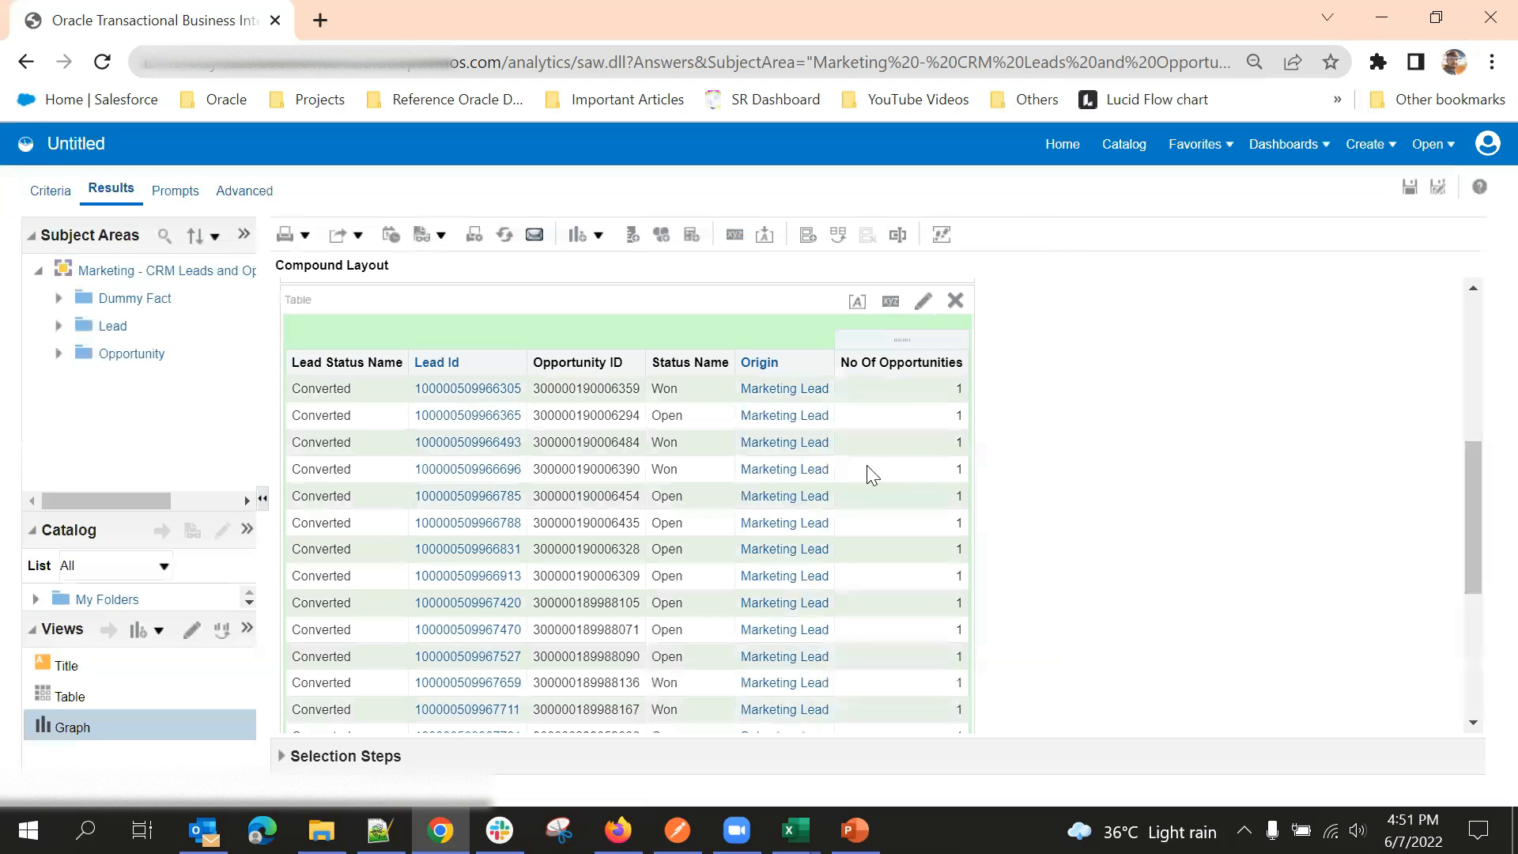
Step: Review the table's row styling and the pie chart above it in the compound layout
{"action": "scroll", "coordinate": [1140, 491], "scroll_direction": "up", "scroll_amount": 2}
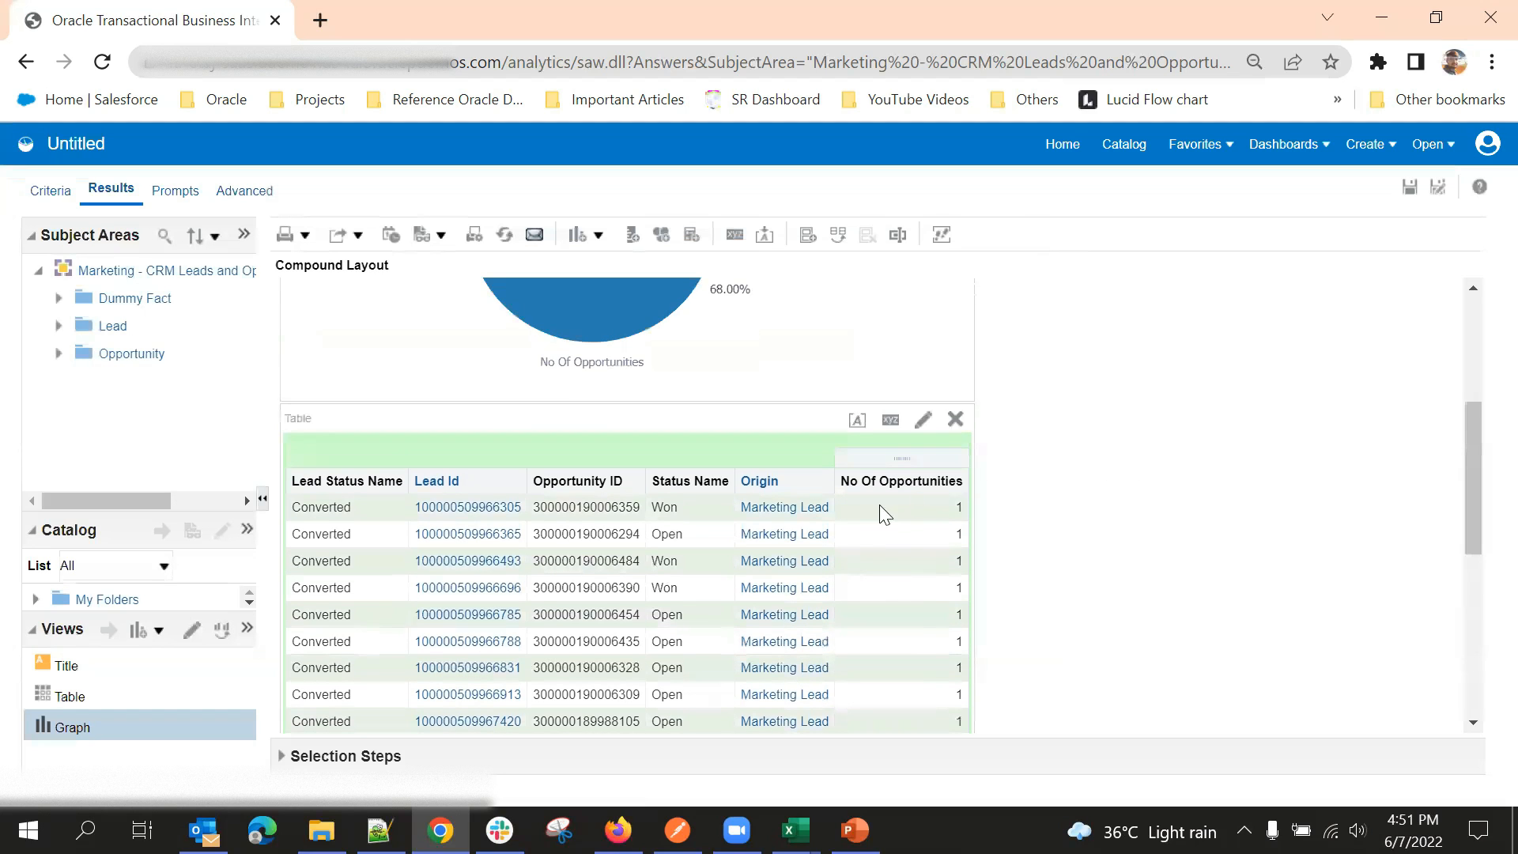
{"action": "scroll", "coordinate": [1129, 536], "scroll_direction": "down", "scroll_amount": 4}
{"action": "scroll", "coordinate": [935, 535], "scroll_direction": "up", "scroll_amount": 3}
{"action": "scroll", "coordinate": [679, 522], "scroll_direction": "down", "scroll_amount": 5}
{"action": "scroll", "coordinate": [678, 613], "scroll_direction": "up", "scroll_amount": 3}
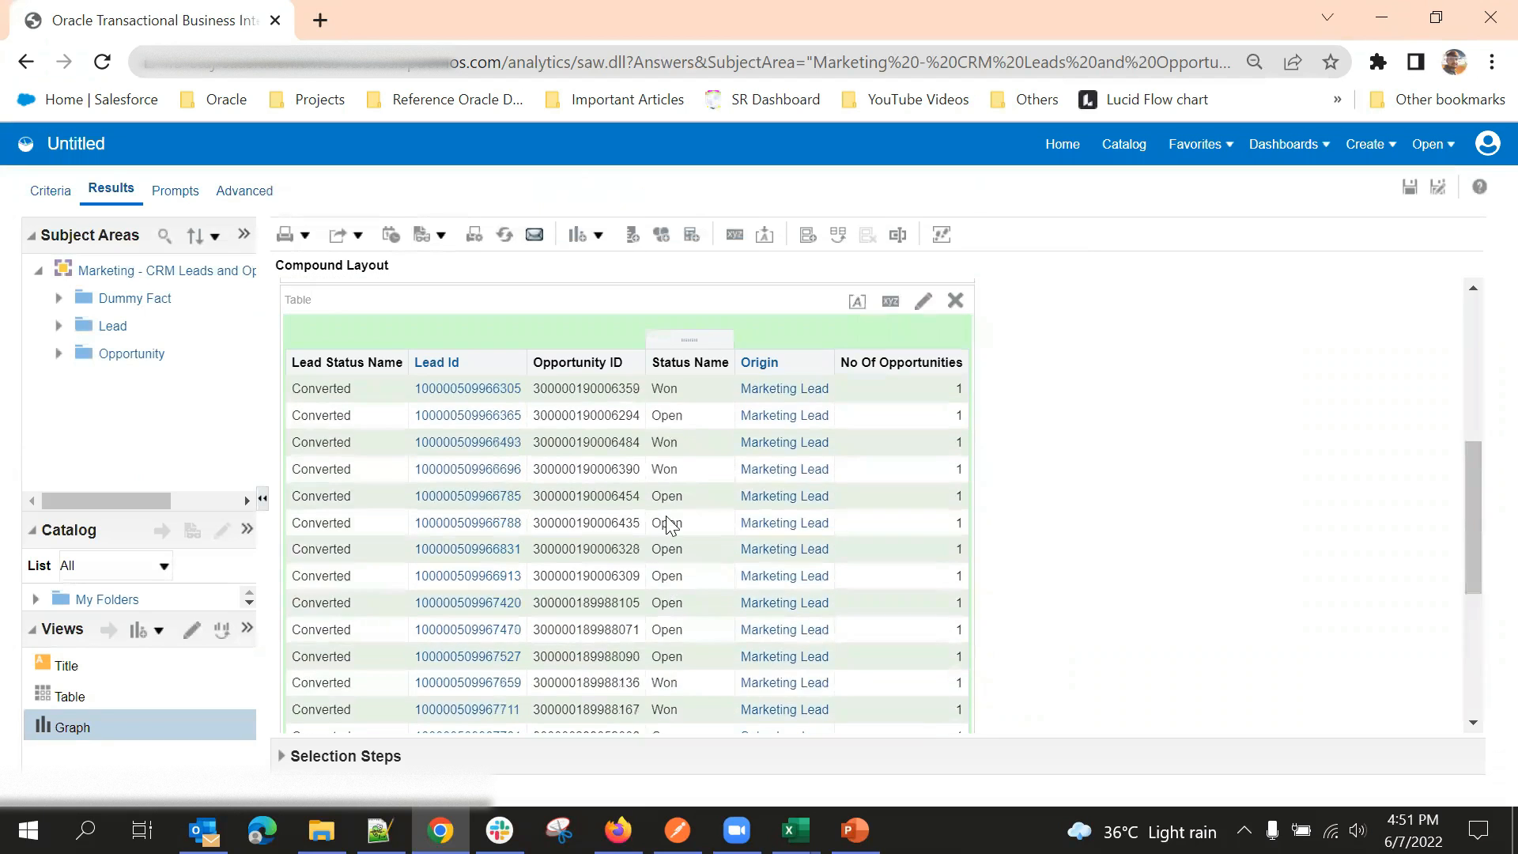
{"action": "scroll", "coordinate": [670, 468], "scroll_direction": "down", "scroll_amount": 4}
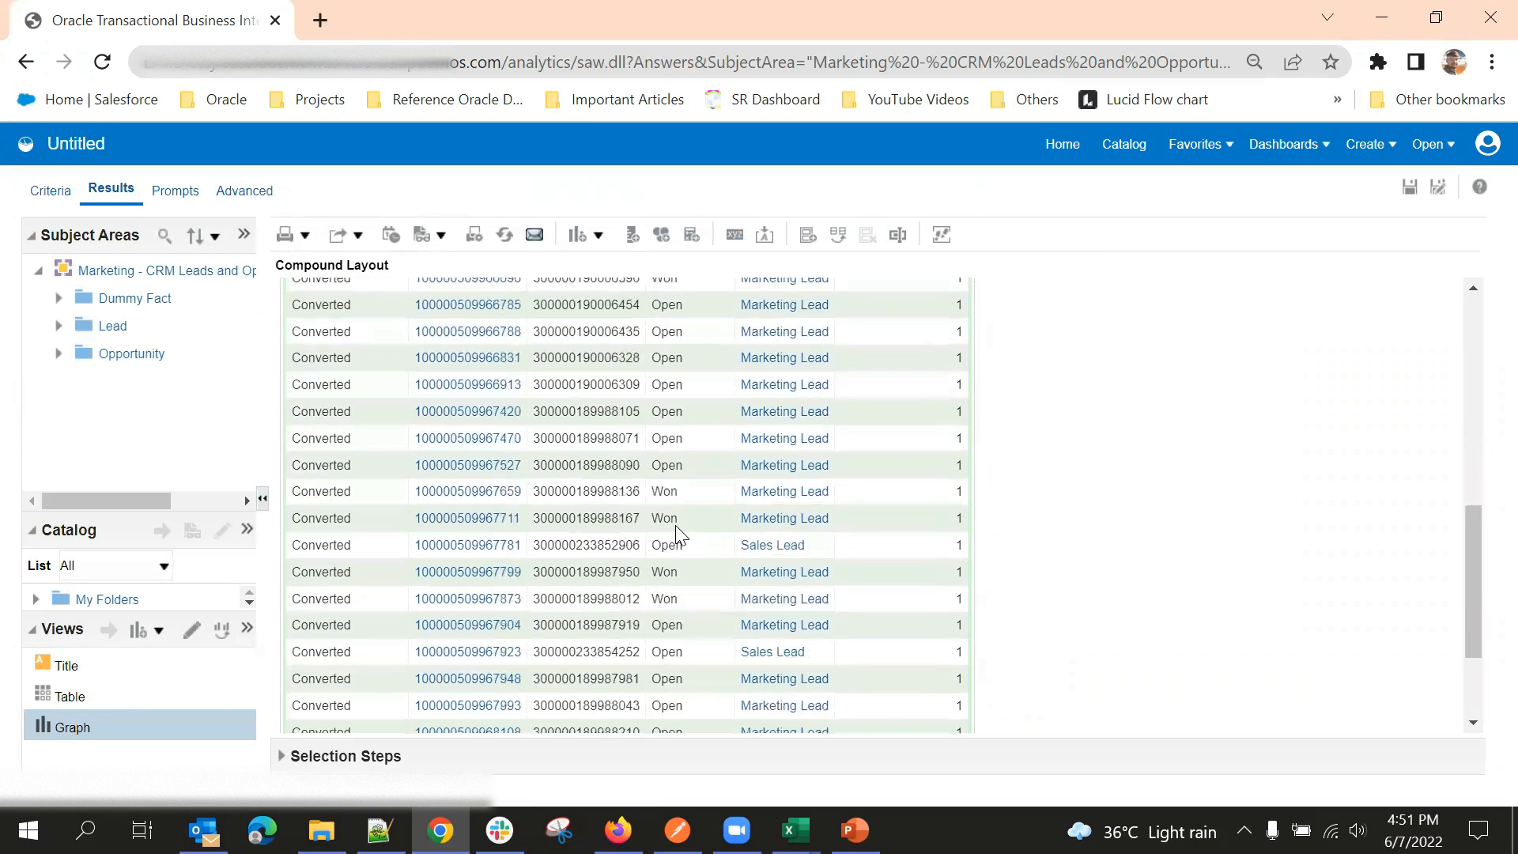
{"action": "scroll", "coordinate": [681, 592], "scroll_direction": "up", "scroll_amount": 6}
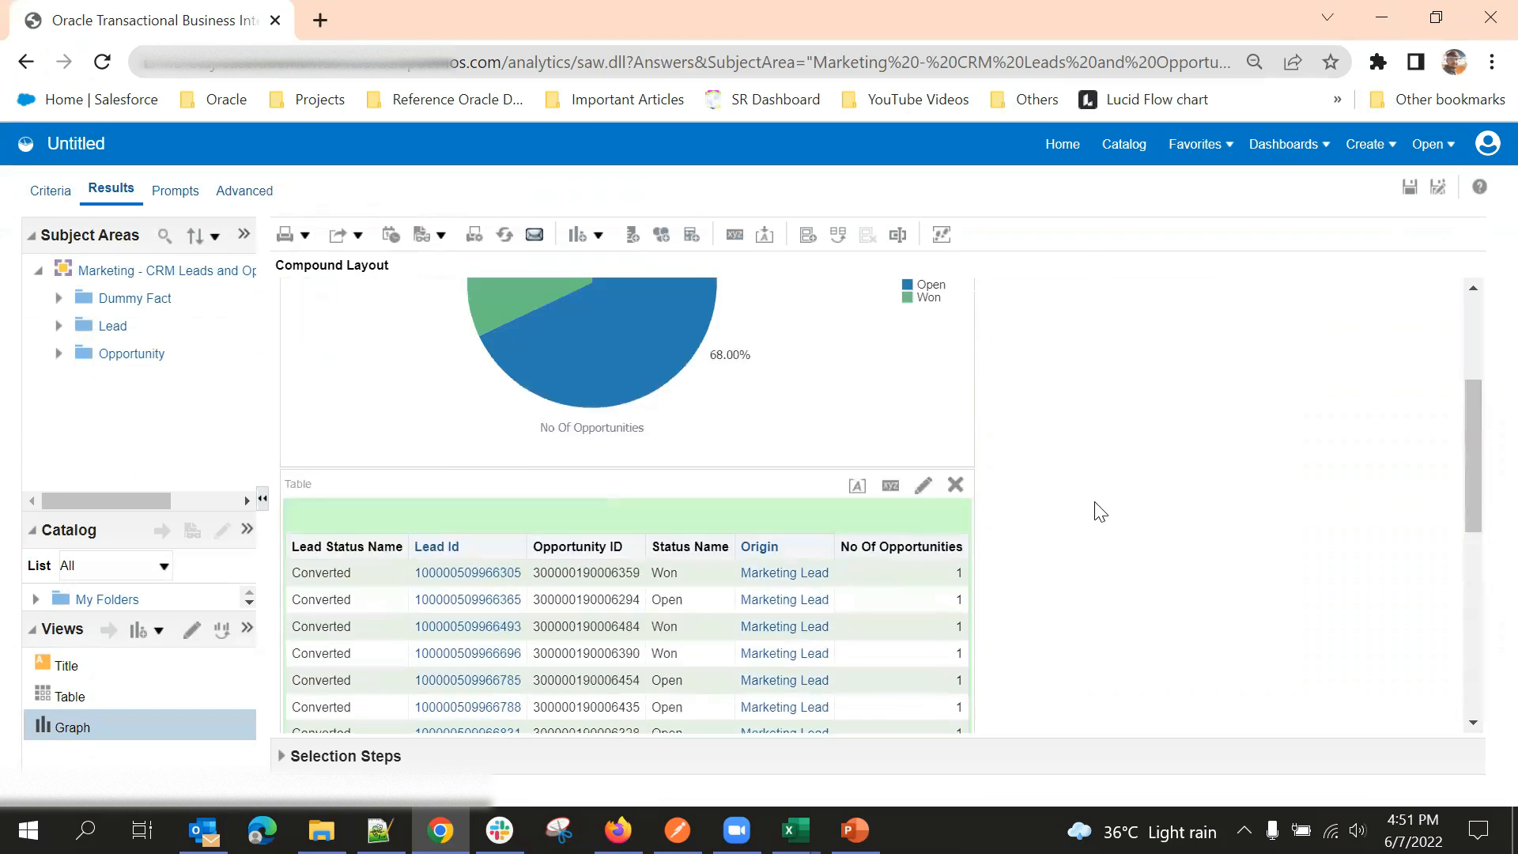
{"action": "scroll", "coordinate": [1186, 466], "scroll_direction": "up", "scroll_amount": 3}
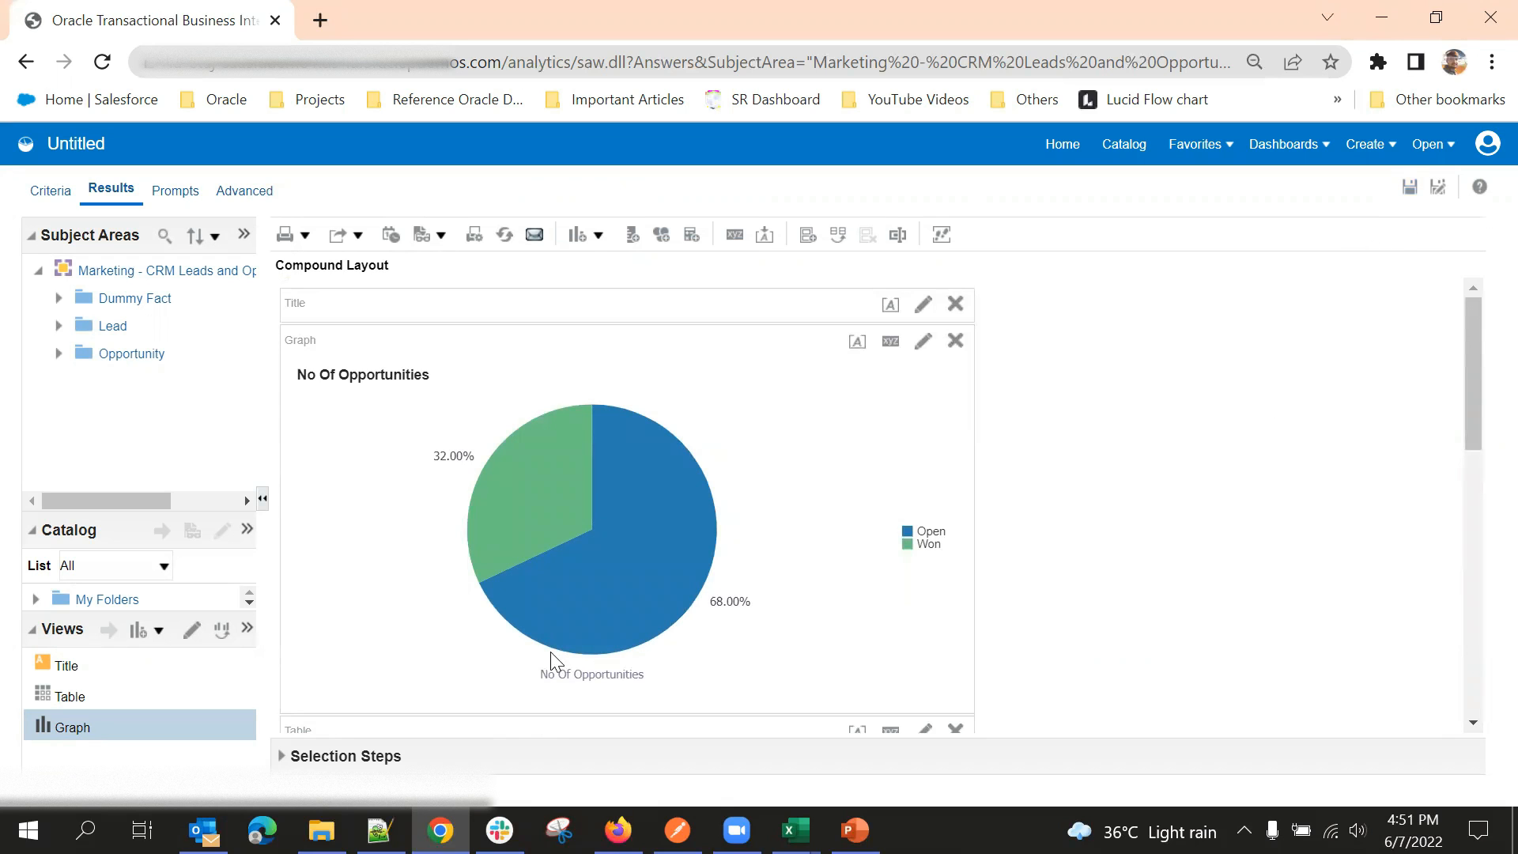
Step: Return to the analysis criteria showing the selected columns and filters
{"action": "scroll", "coordinate": [471, 440], "scroll_direction": "down", "scroll_amount": 5}
{"action": "scroll", "coordinate": [493, 548], "scroll_direction": "up", "scroll_amount": 5}
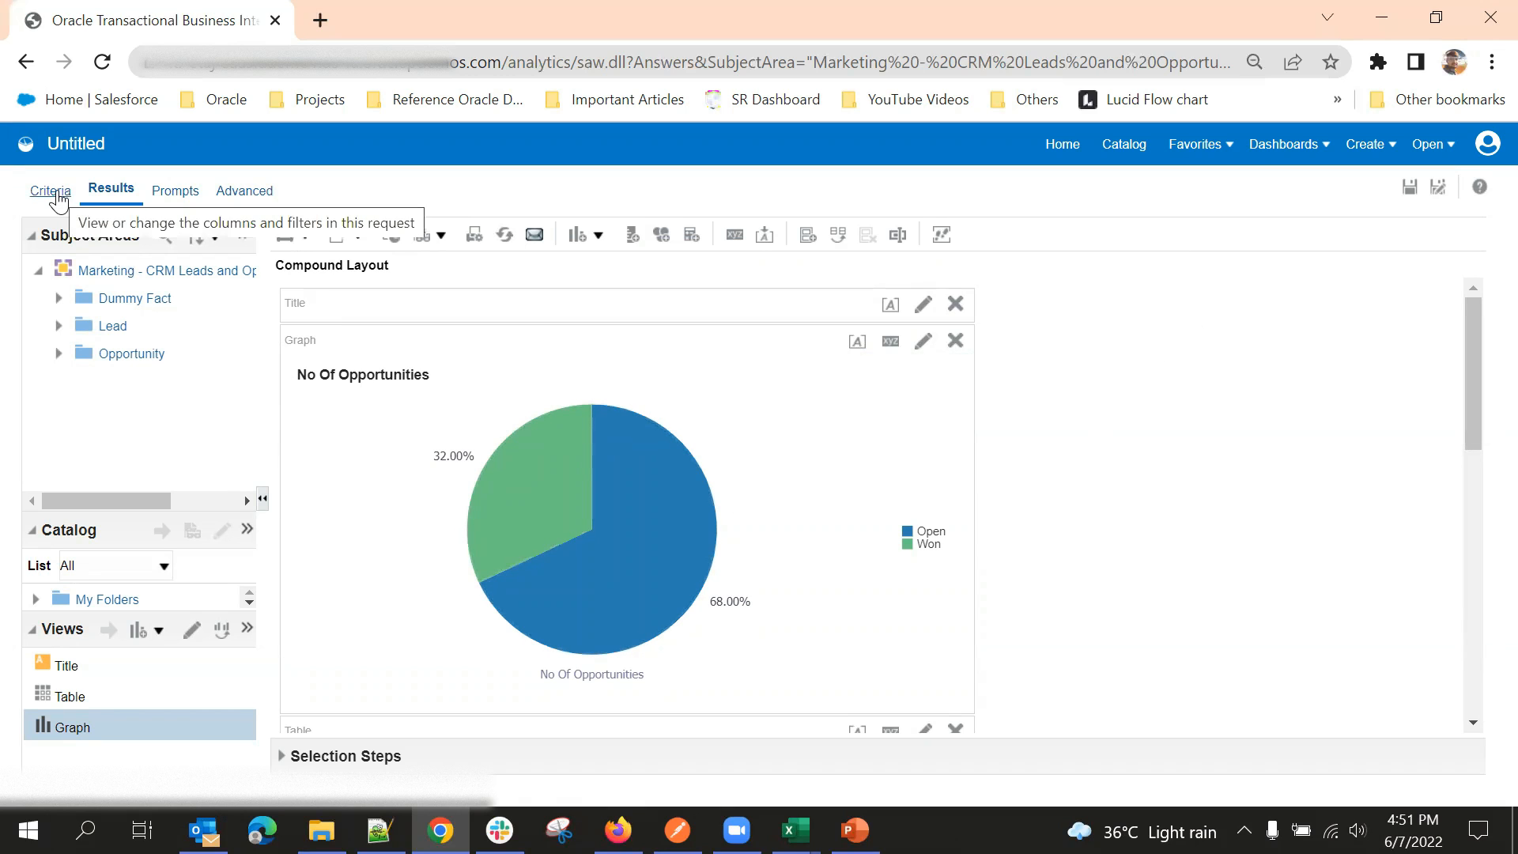
{"action": "scroll", "coordinate": [583, 519], "scroll_direction": "down", "scroll_amount": 3}
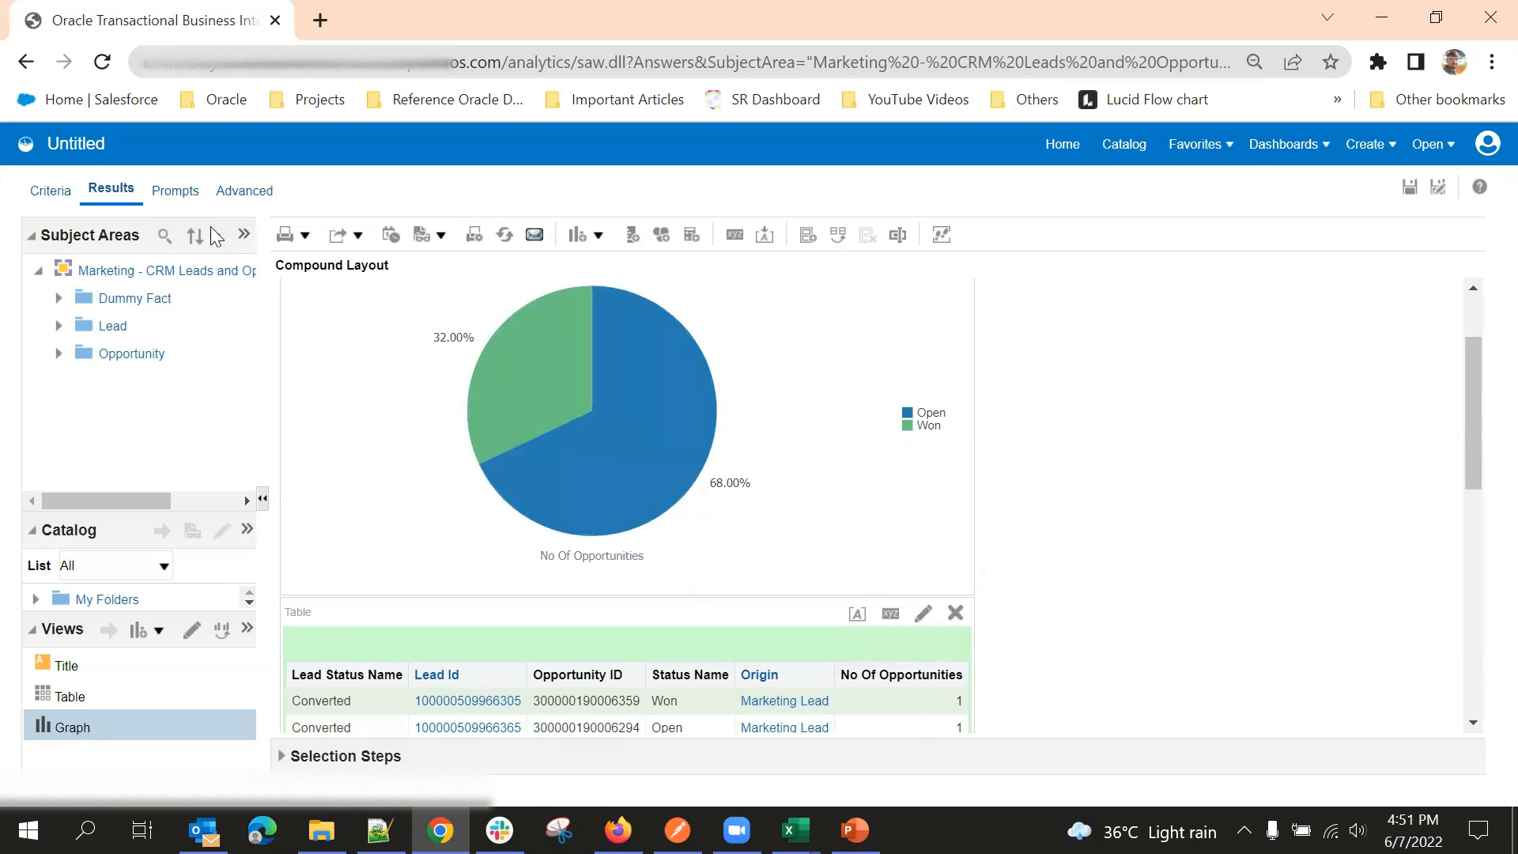
{"action": "left_click", "coordinate": [49, 191]}
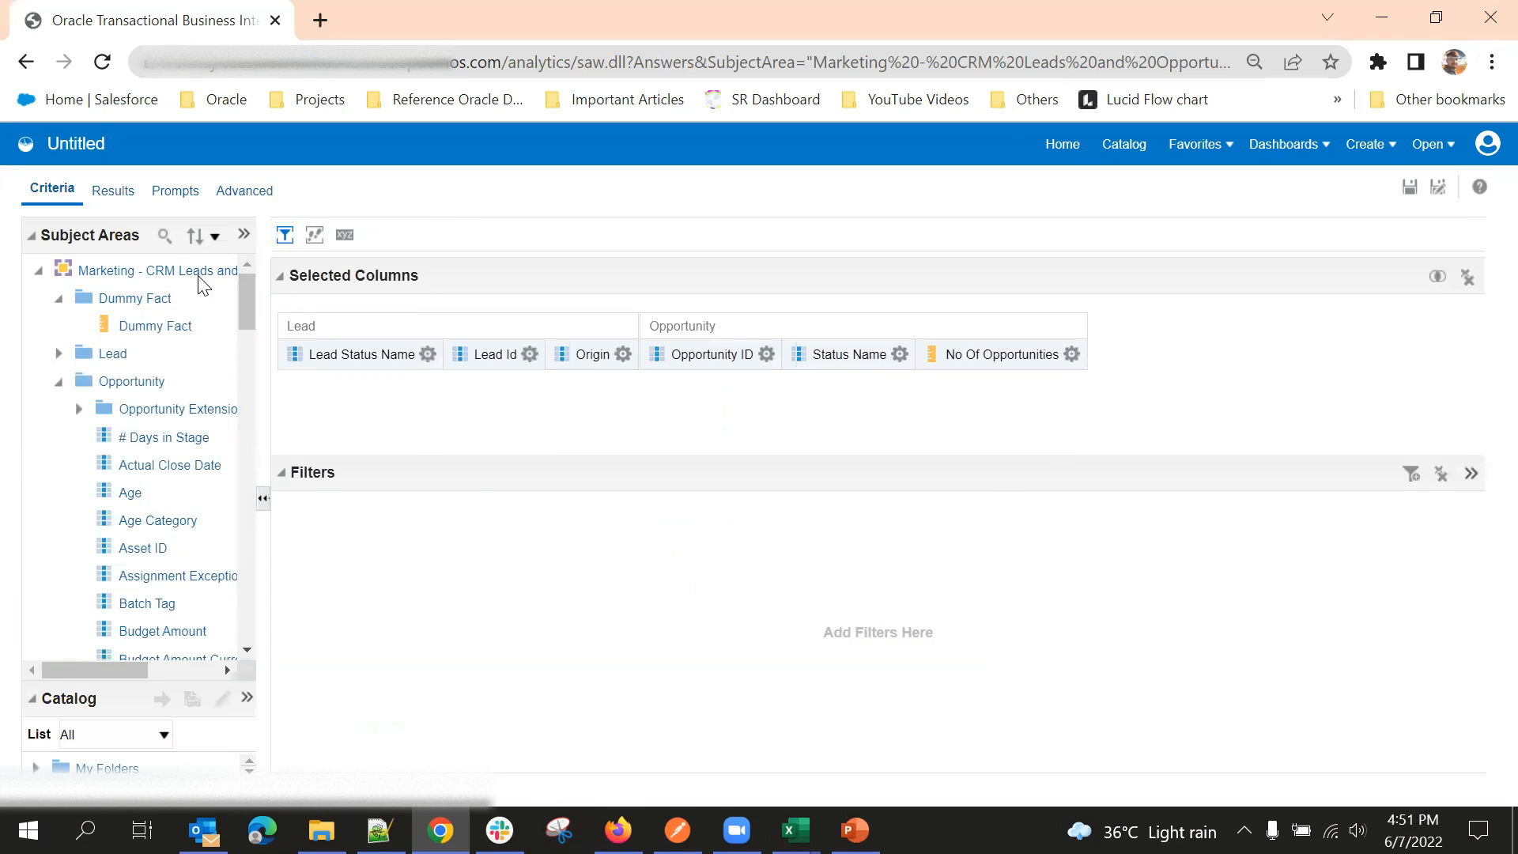
{"action": "left_click", "coordinate": [1412, 477]}
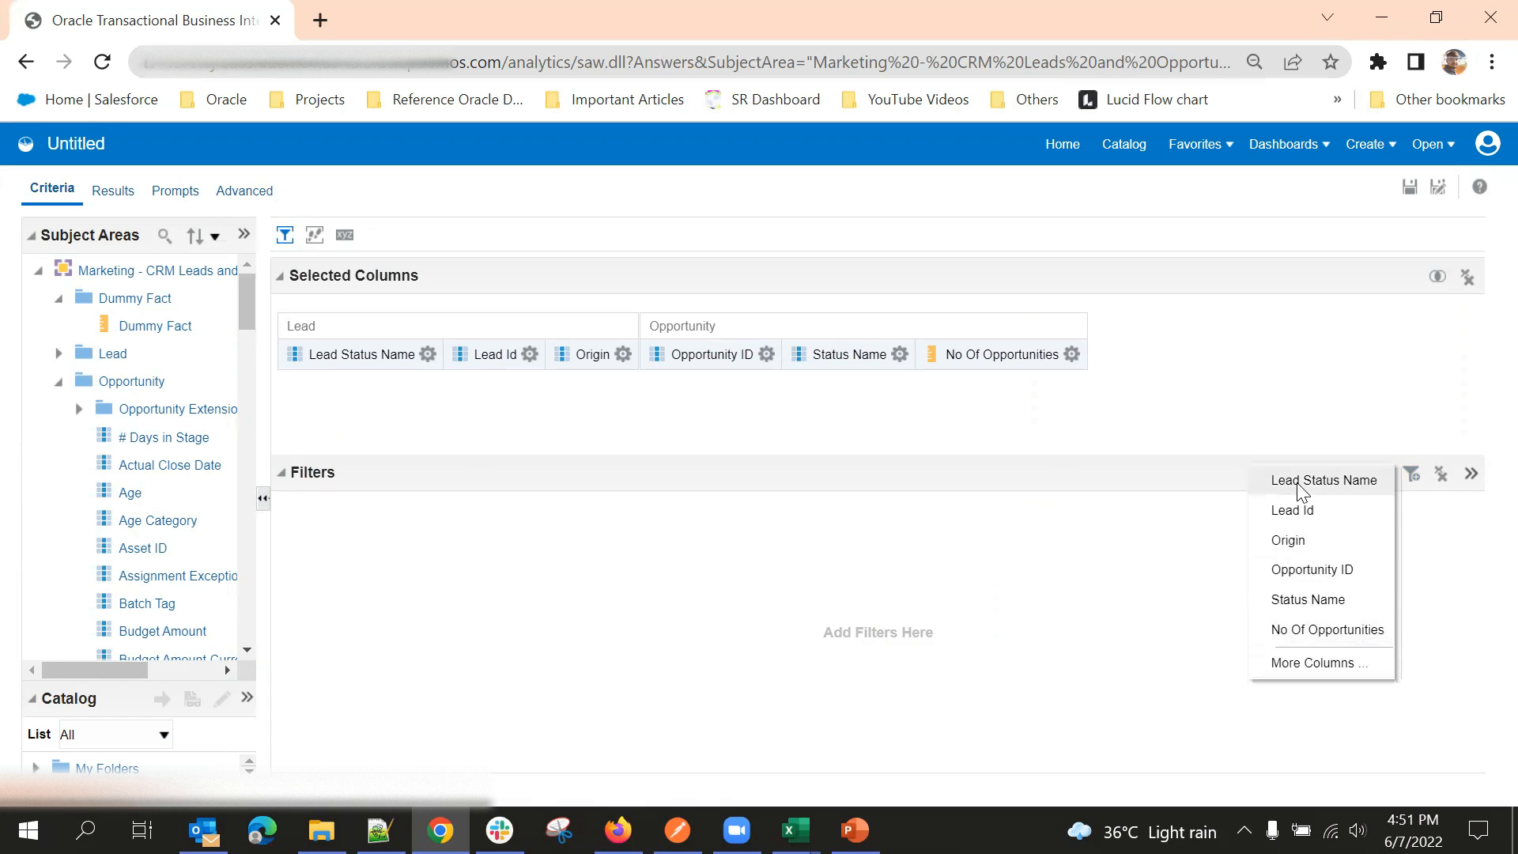
{"action": "left_click", "coordinate": [1413, 477]}
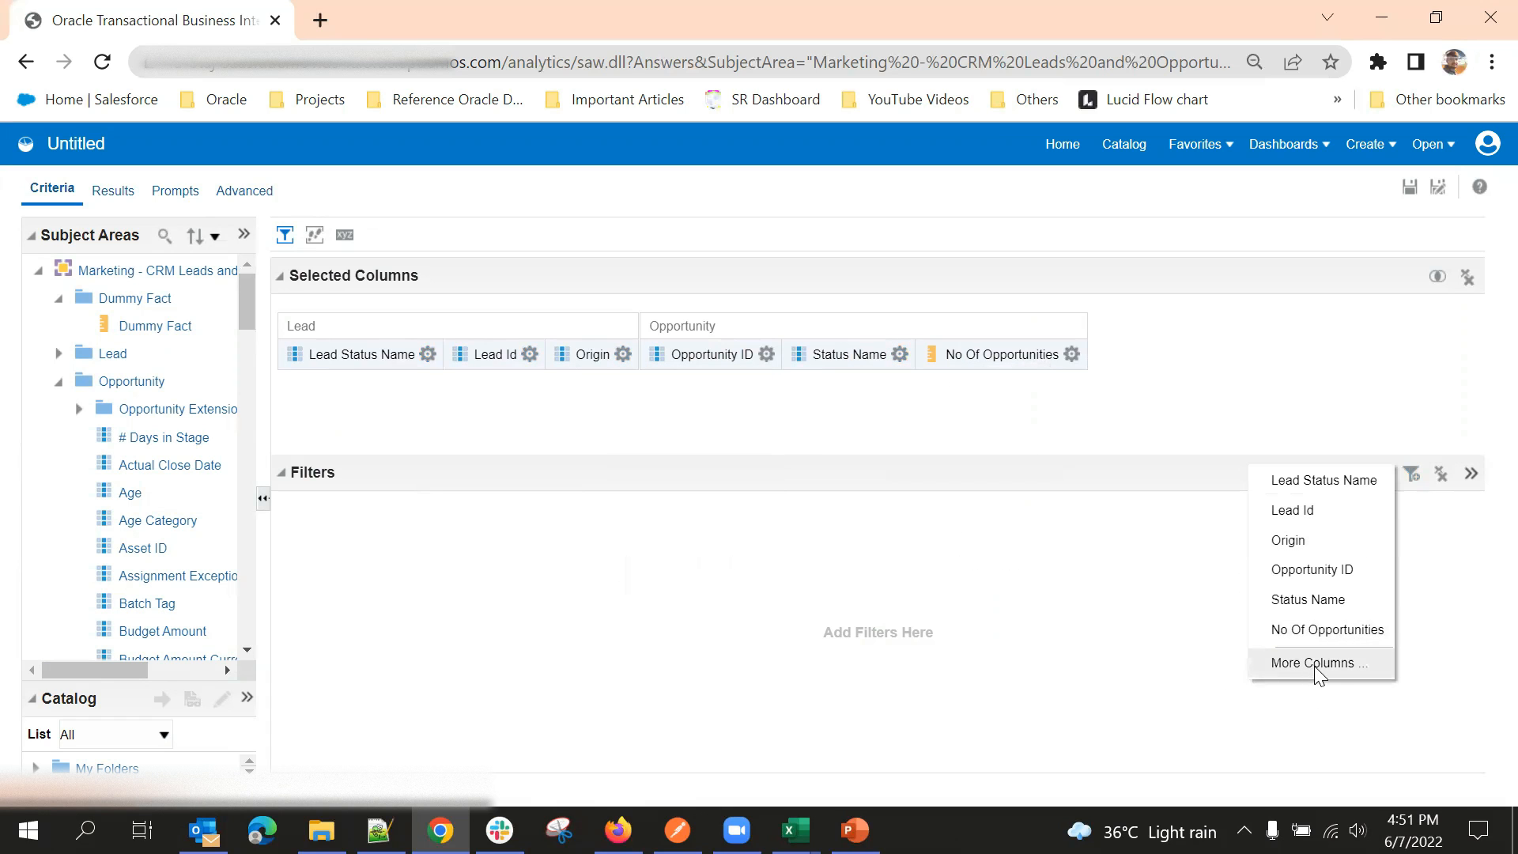
{"action": "left_click", "coordinate": [1335, 672]}
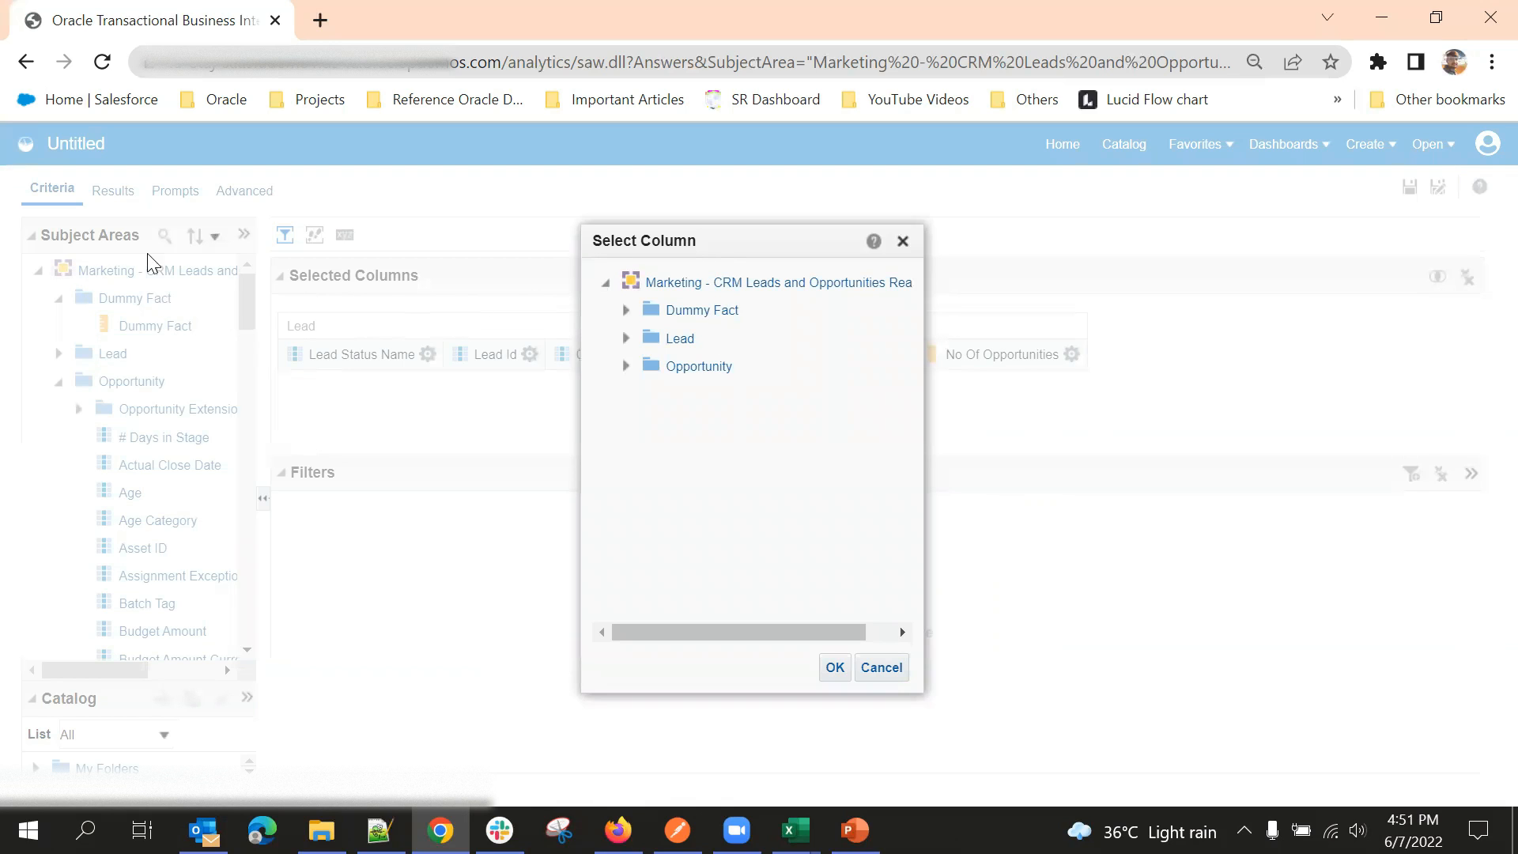
{"action": "left_click", "coordinate": [627, 339]}
{"action": "left_click", "coordinate": [625, 366]}
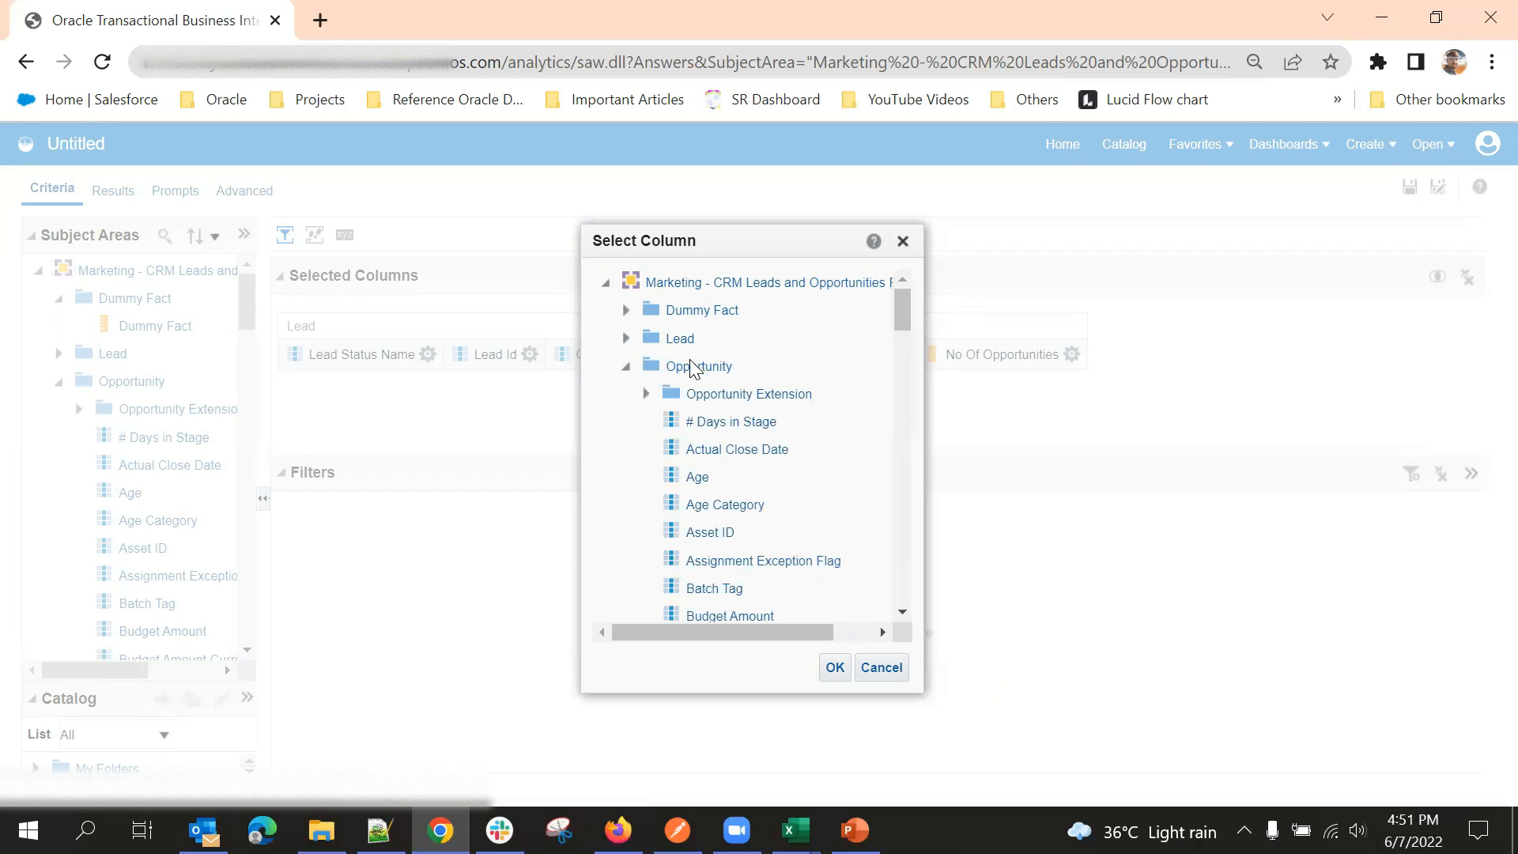
{"action": "left_click", "coordinate": [880, 668]}
{"action": "left_click", "coordinate": [428, 355]}
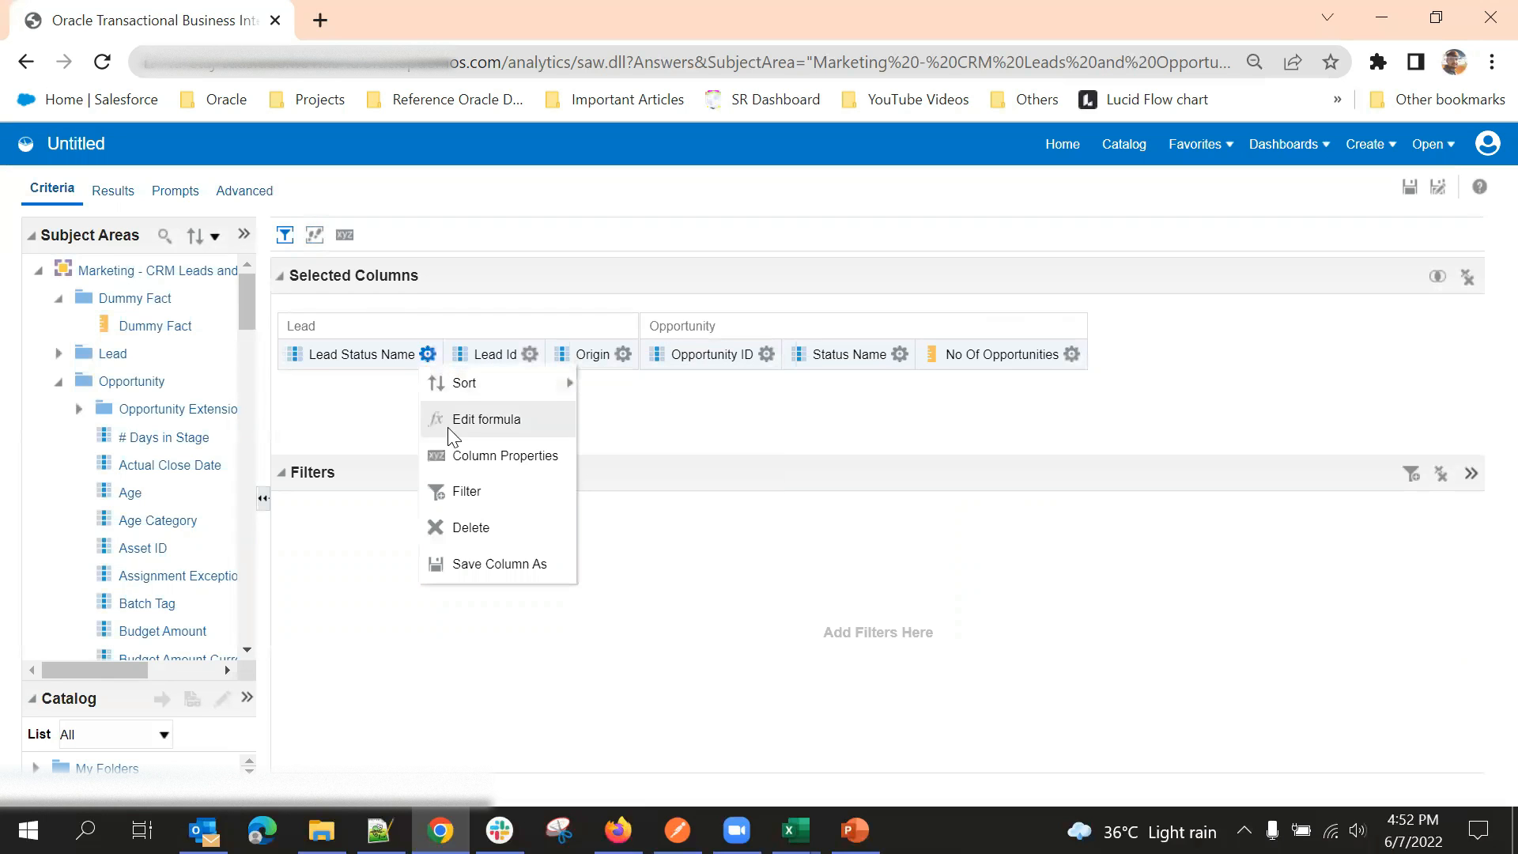
{"action": "left_click", "coordinate": [453, 487]}
{"action": "left_click", "coordinate": [933, 609]}
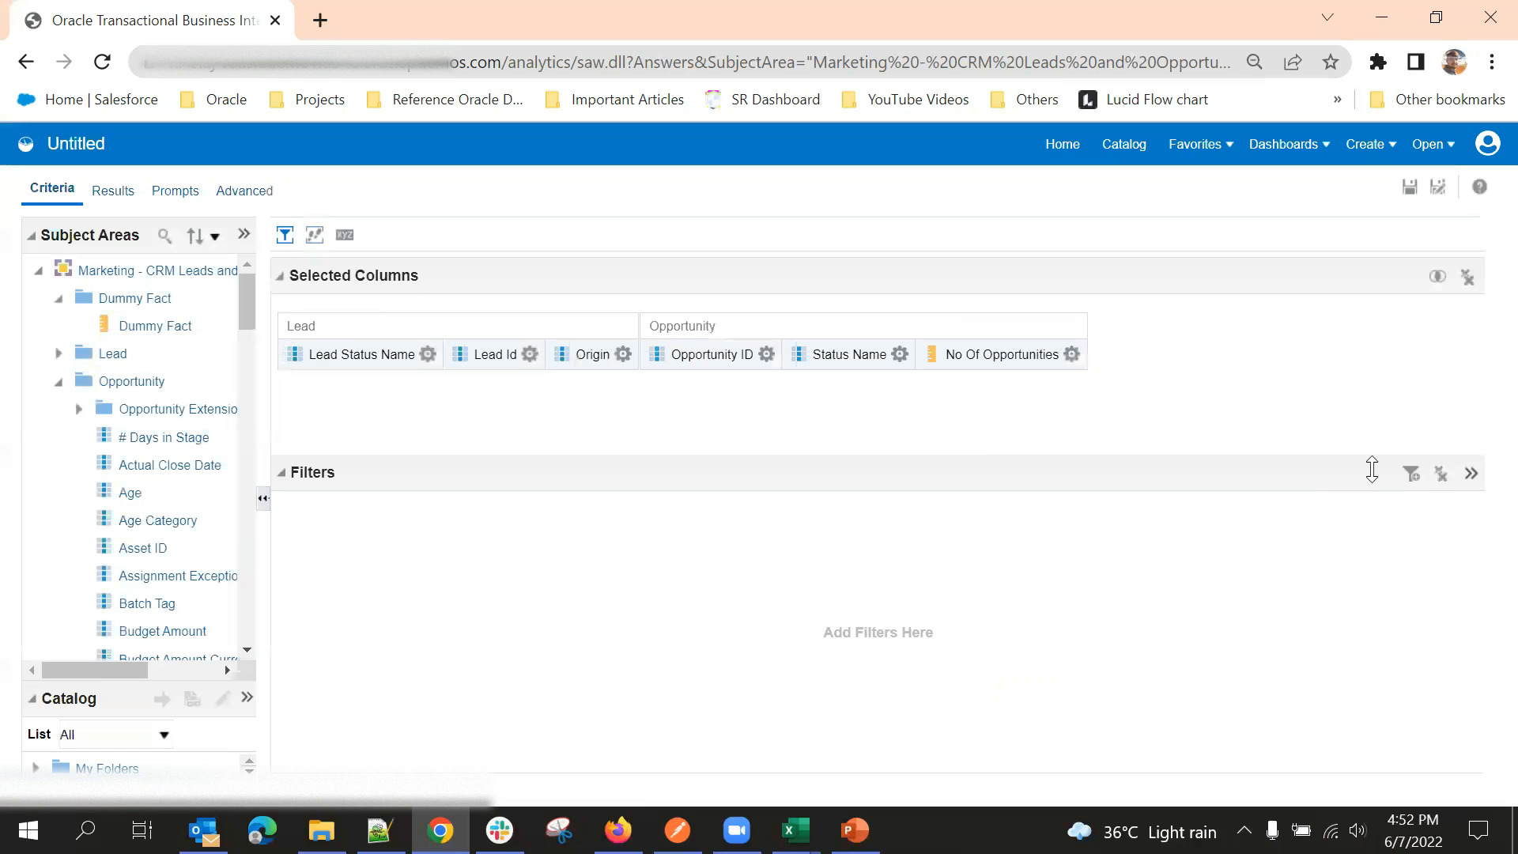
Step: Add a filter on Lead Status Name with the operator is equal to / is in and the values Converted and Qualified
{"action": "left_click", "coordinate": [1410, 474]}
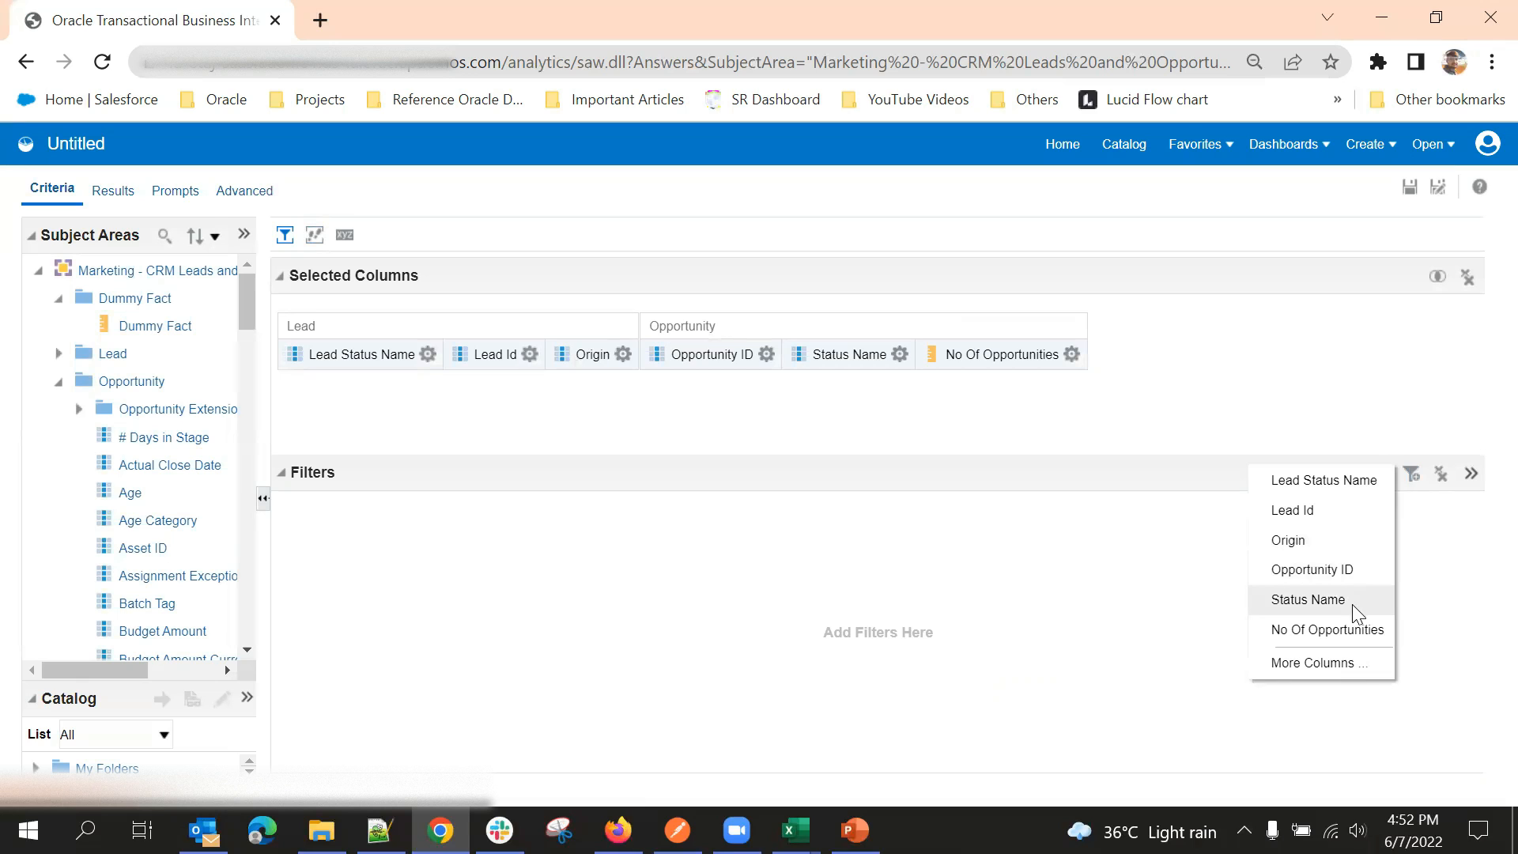
{"action": "left_click", "coordinate": [1316, 480]}
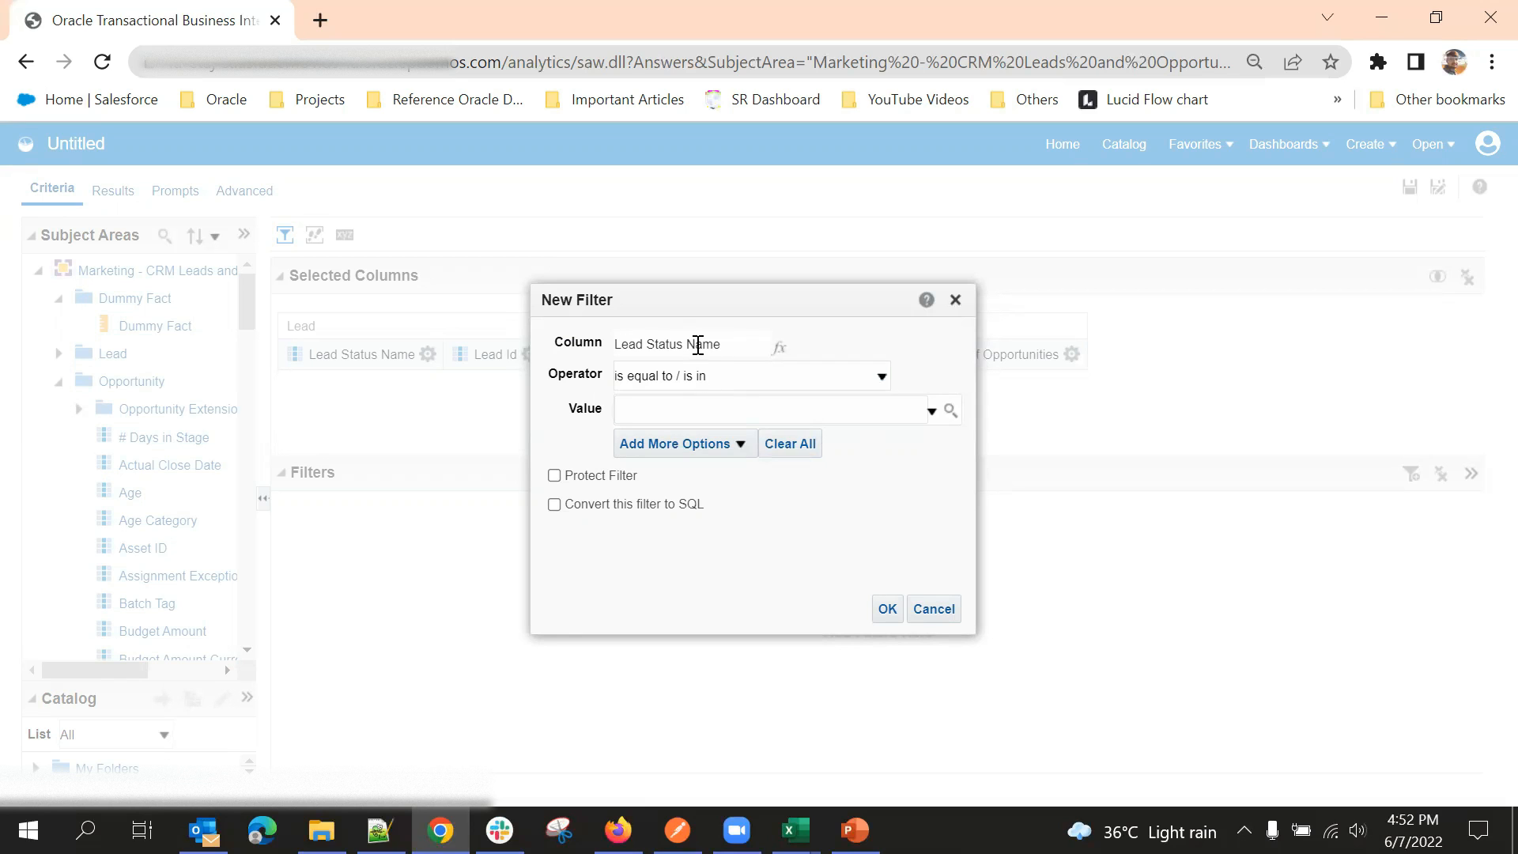
{"action": "left_click", "coordinate": [700, 374]}
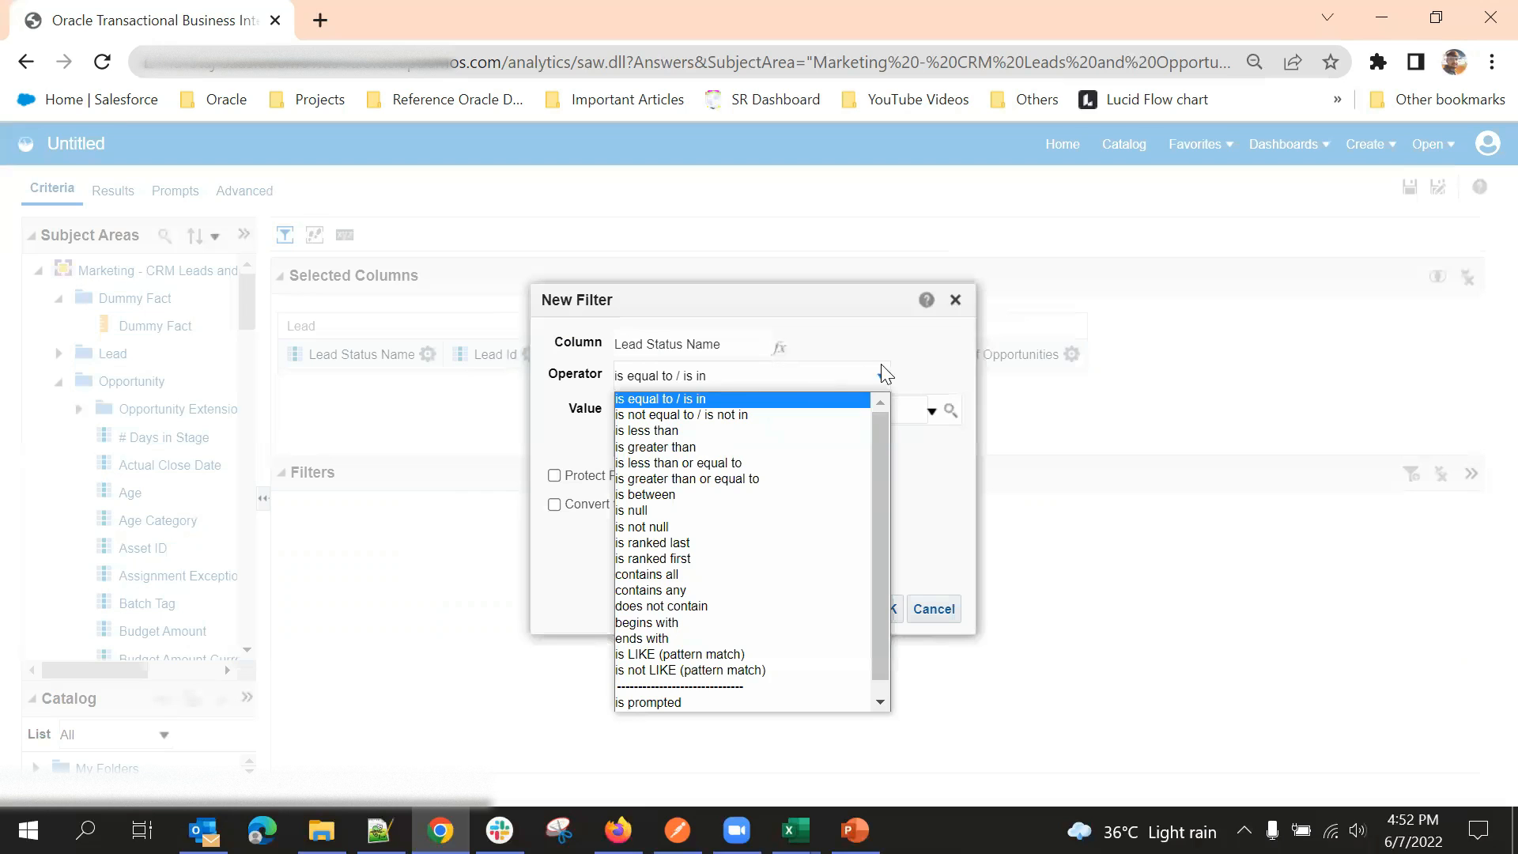
{"action": "left_click", "coordinate": [940, 357]}
{"action": "left_click", "coordinate": [800, 375]}
{"action": "left_click", "coordinate": [915, 368]}
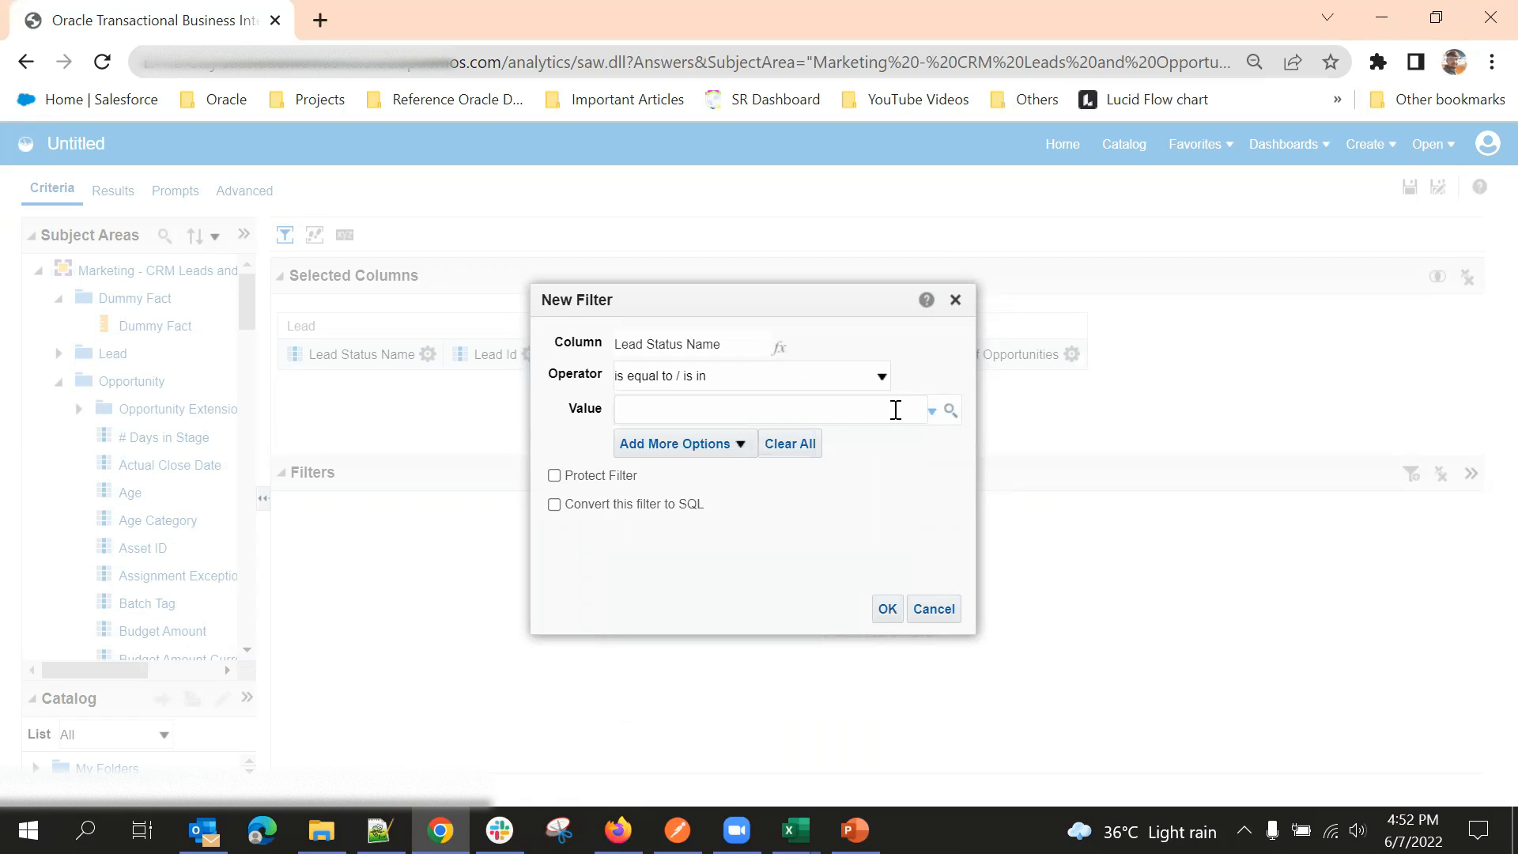
{"action": "left_click", "coordinate": [932, 413]}
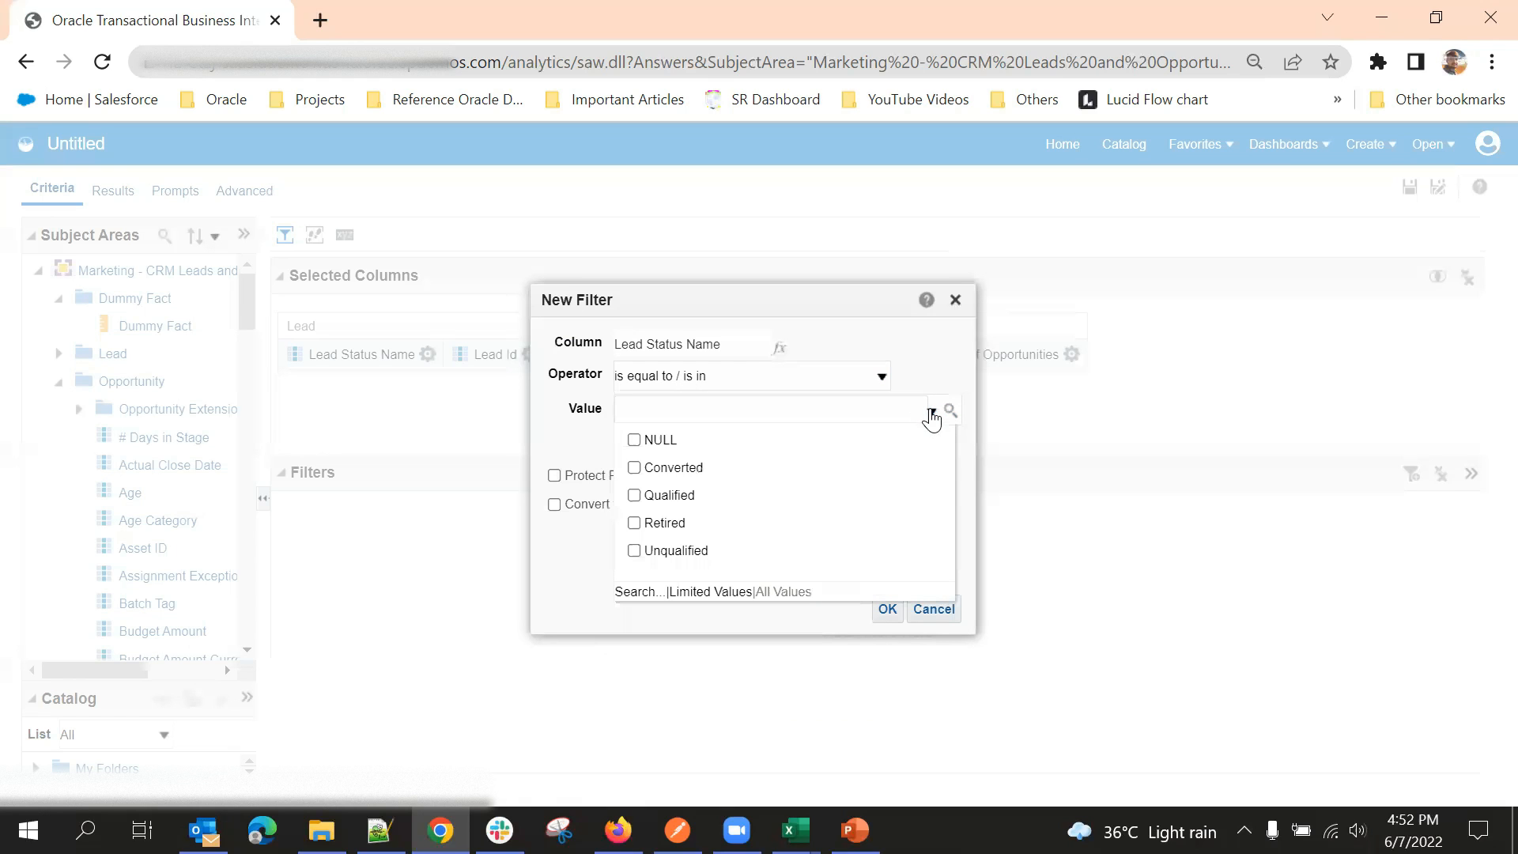
{"action": "left_click", "coordinate": [653, 469]}
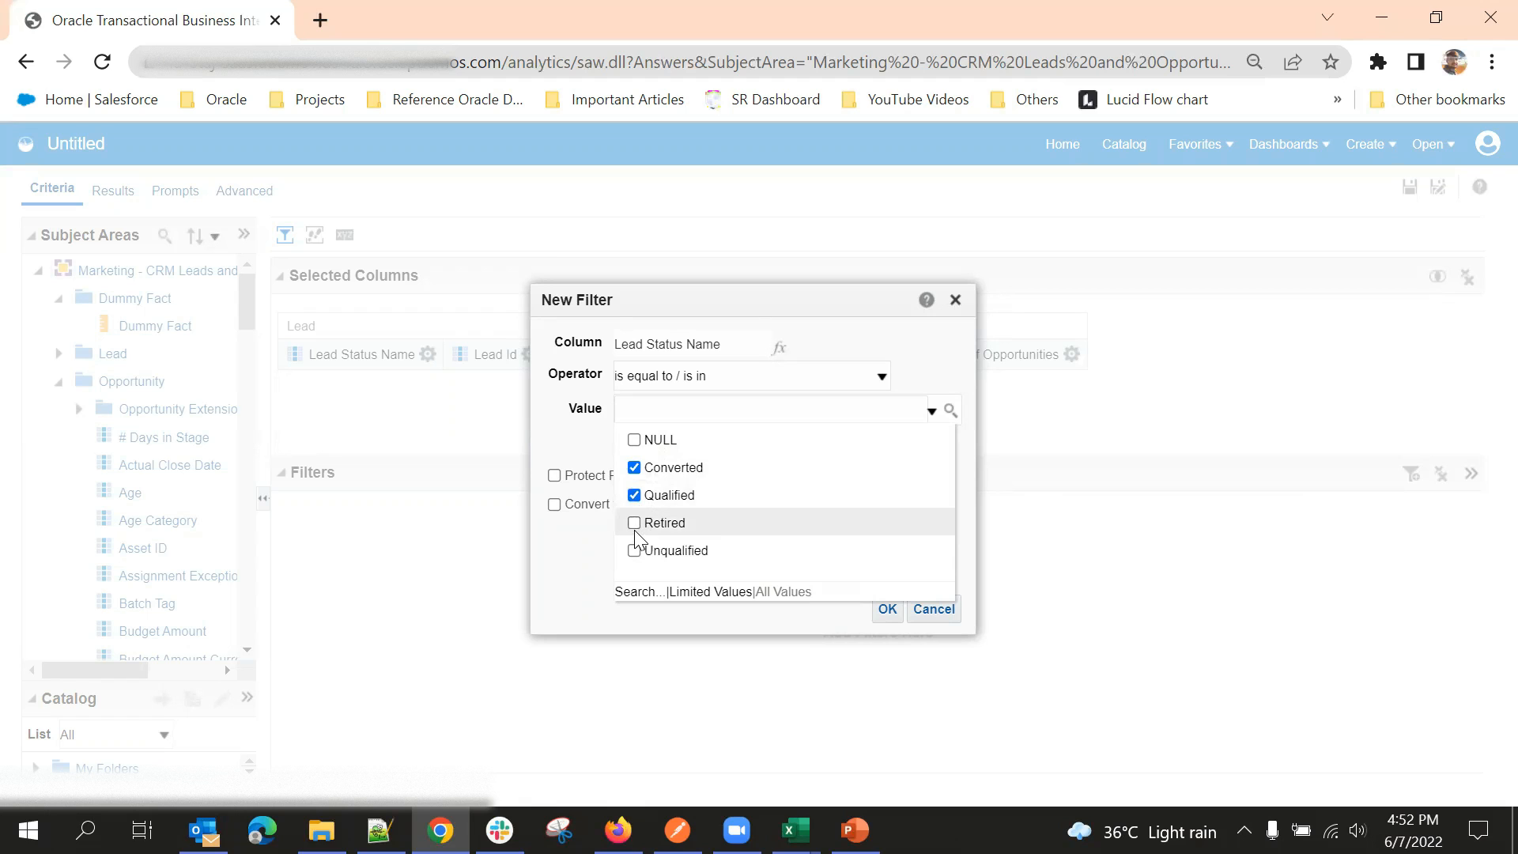
{"action": "left_click", "coordinate": [598, 553]}
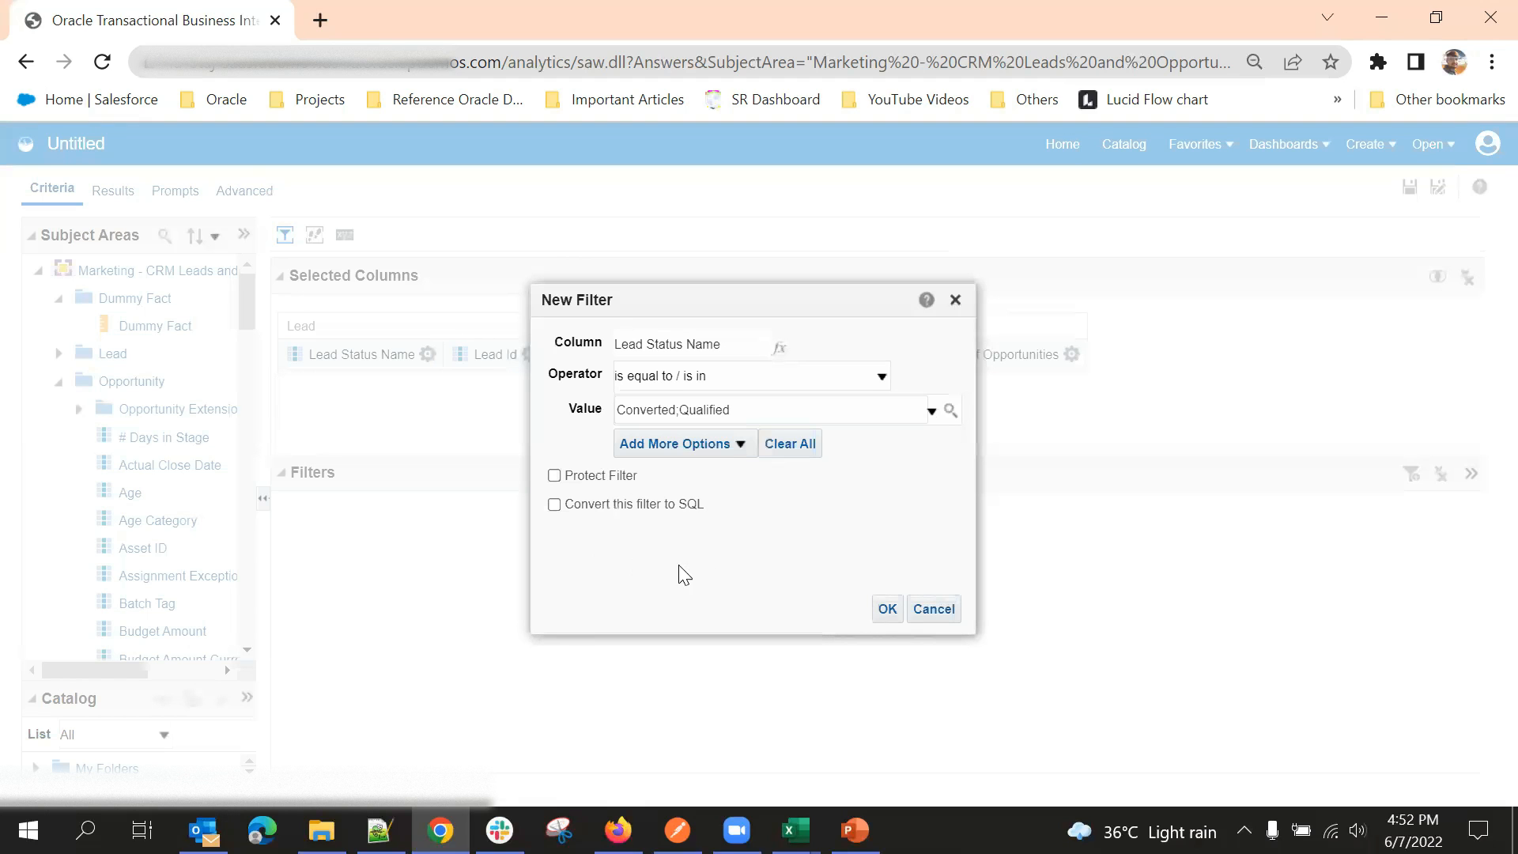
{"action": "left_click", "coordinate": [886, 610]}
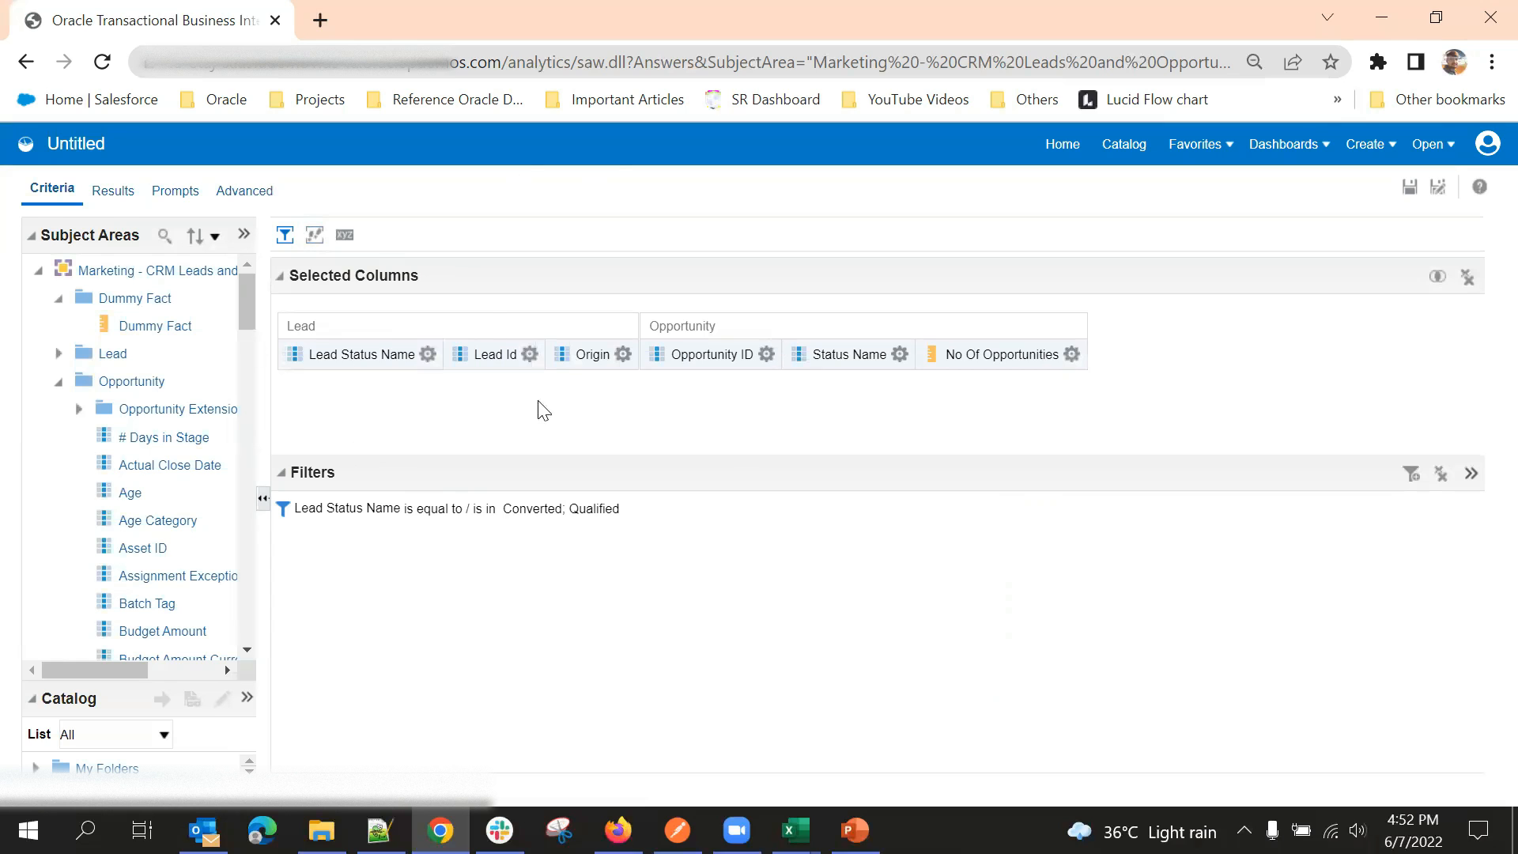
Step: Review the pie chart and the lead statuses in the table with the filter applied
{"action": "left_click", "coordinate": [111, 191]}
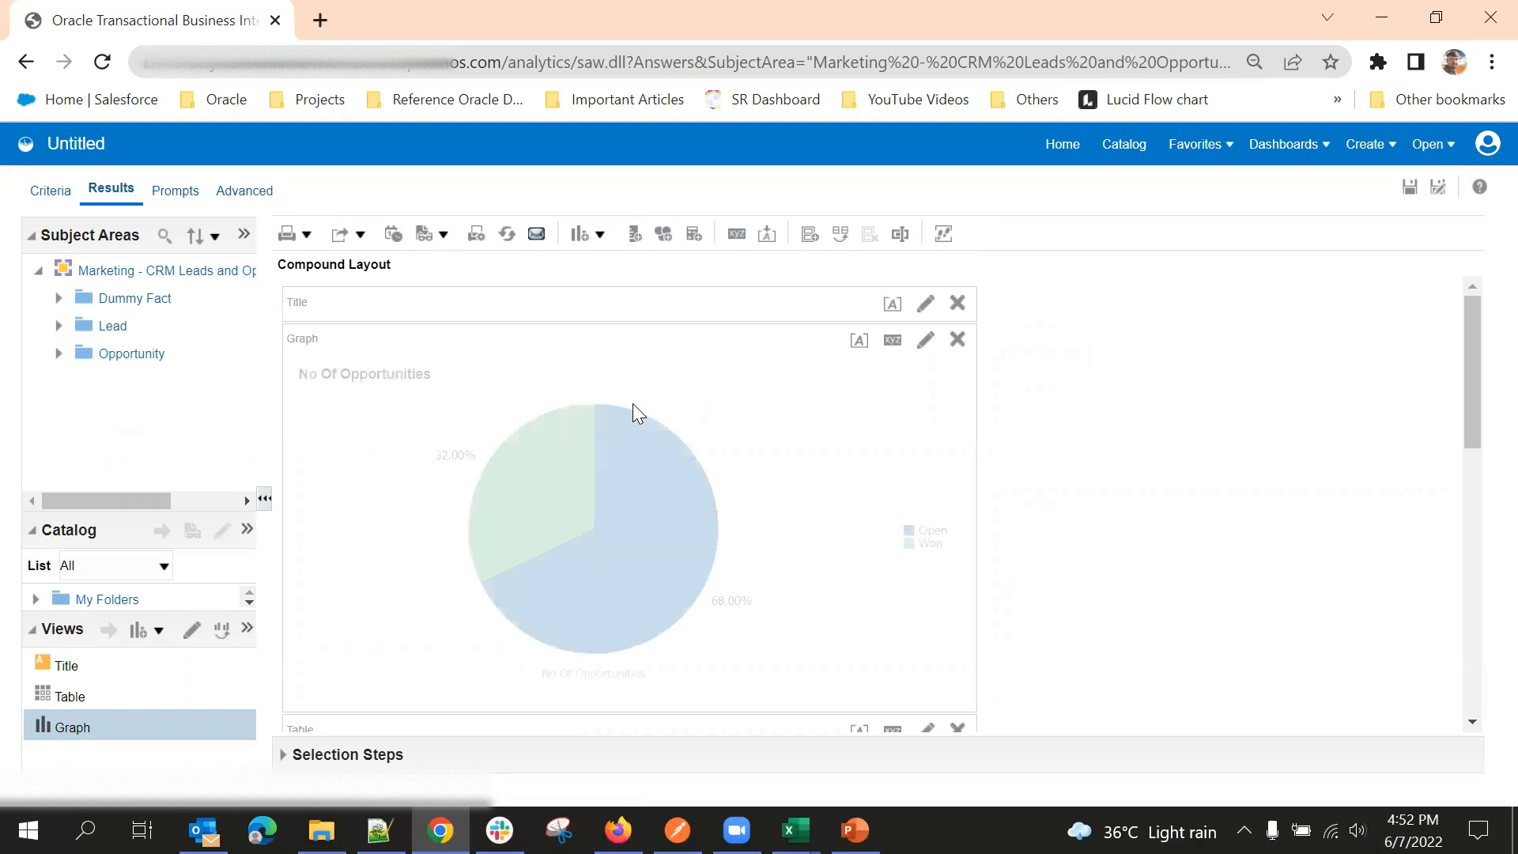
{"action": "scroll", "coordinate": [636, 412], "scroll_direction": "down", "scroll_amount": 3}
{"action": "scroll", "coordinate": [696, 419], "scroll_direction": "up", "scroll_amount": 3}
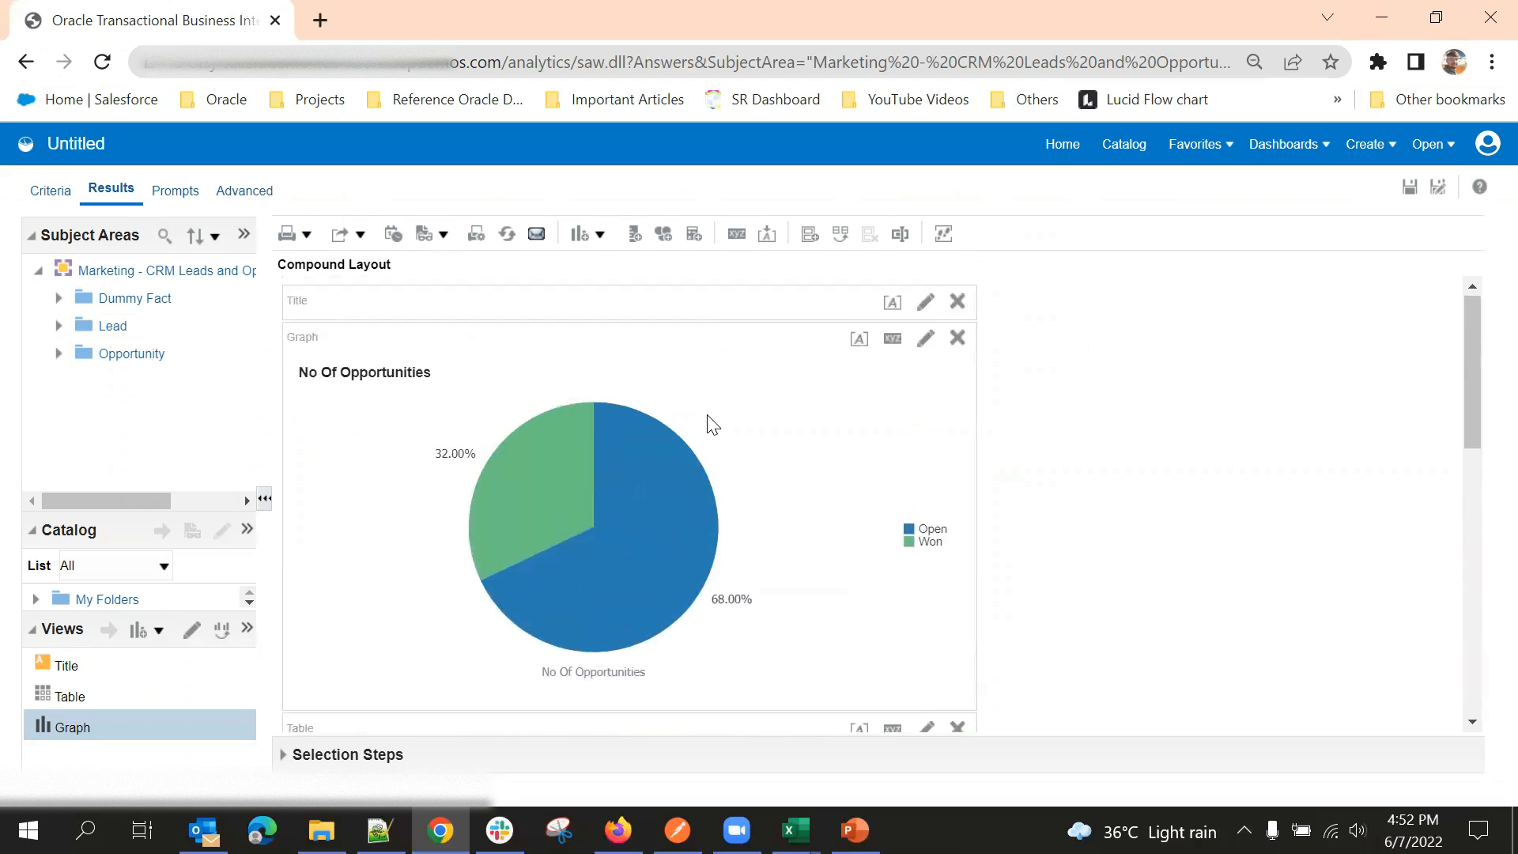
{"action": "scroll", "coordinate": [680, 475], "scroll_direction": "down", "scroll_amount": 4}
{"action": "scroll", "coordinate": [719, 431], "scroll_direction": "down", "scroll_amount": 5}
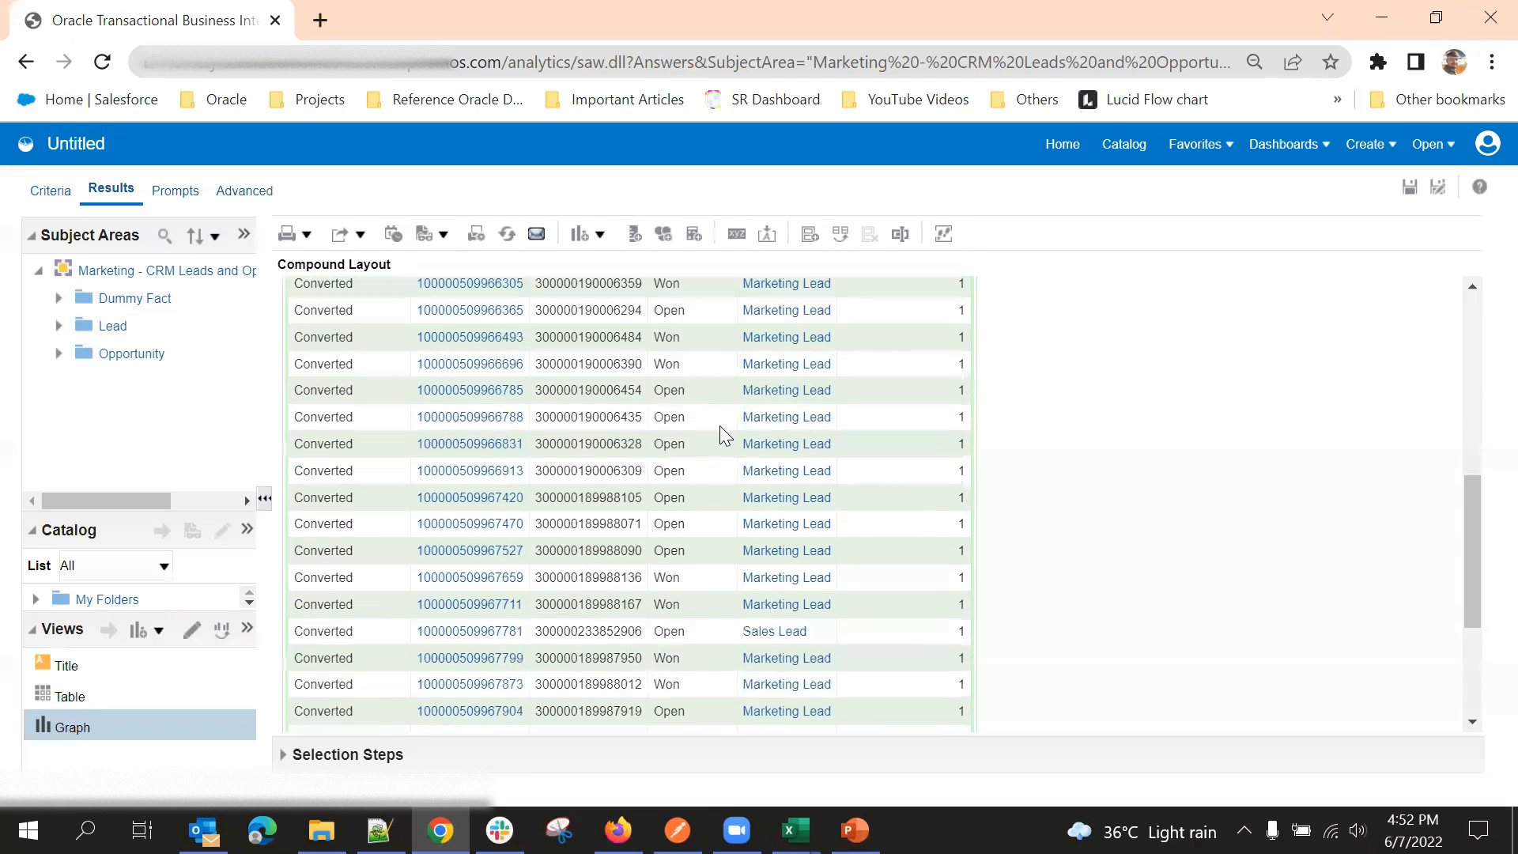
{"action": "scroll", "coordinate": [366, 540], "scroll_direction": "up", "scroll_amount": 5}
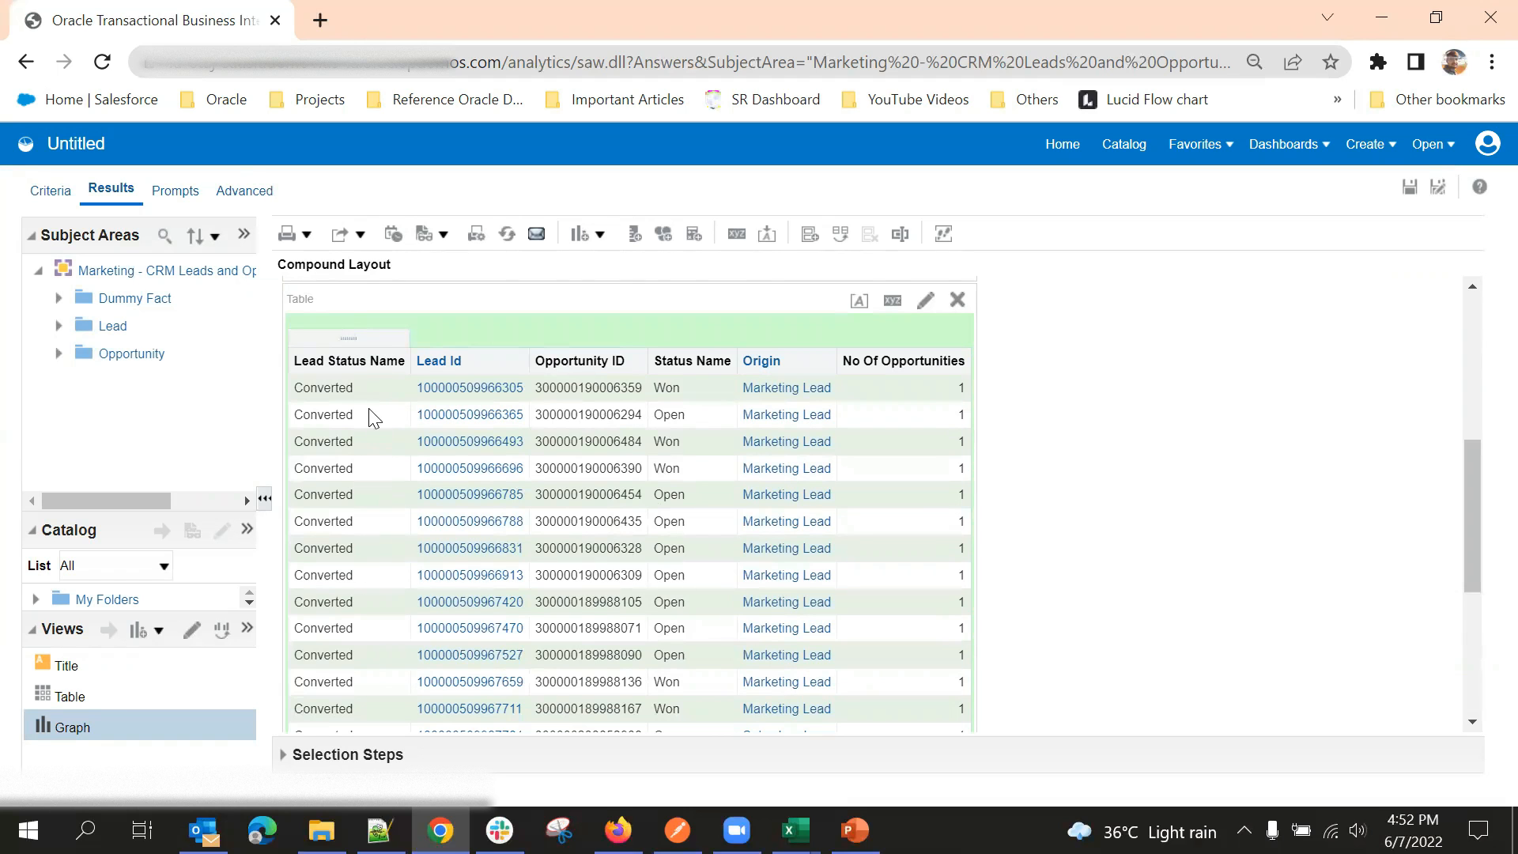
{"action": "scroll", "coordinate": [495, 348], "scroll_direction": "up", "scroll_amount": 5}
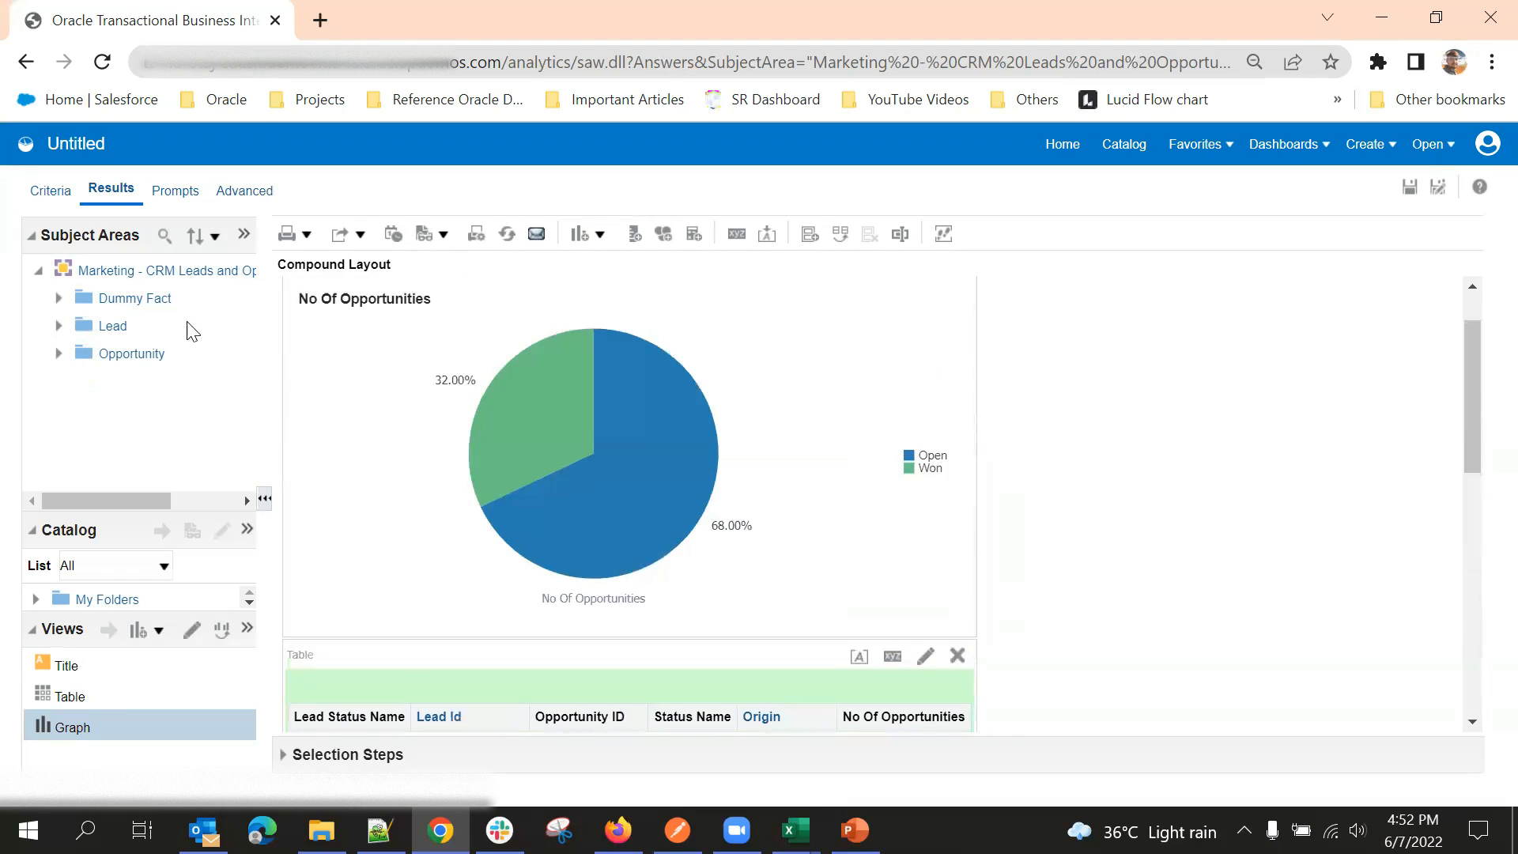
Step: Remove Converted from the Lead Status Name filter, leaving only Qualified, and check the results
{"action": "left_click", "coordinate": [52, 190]}
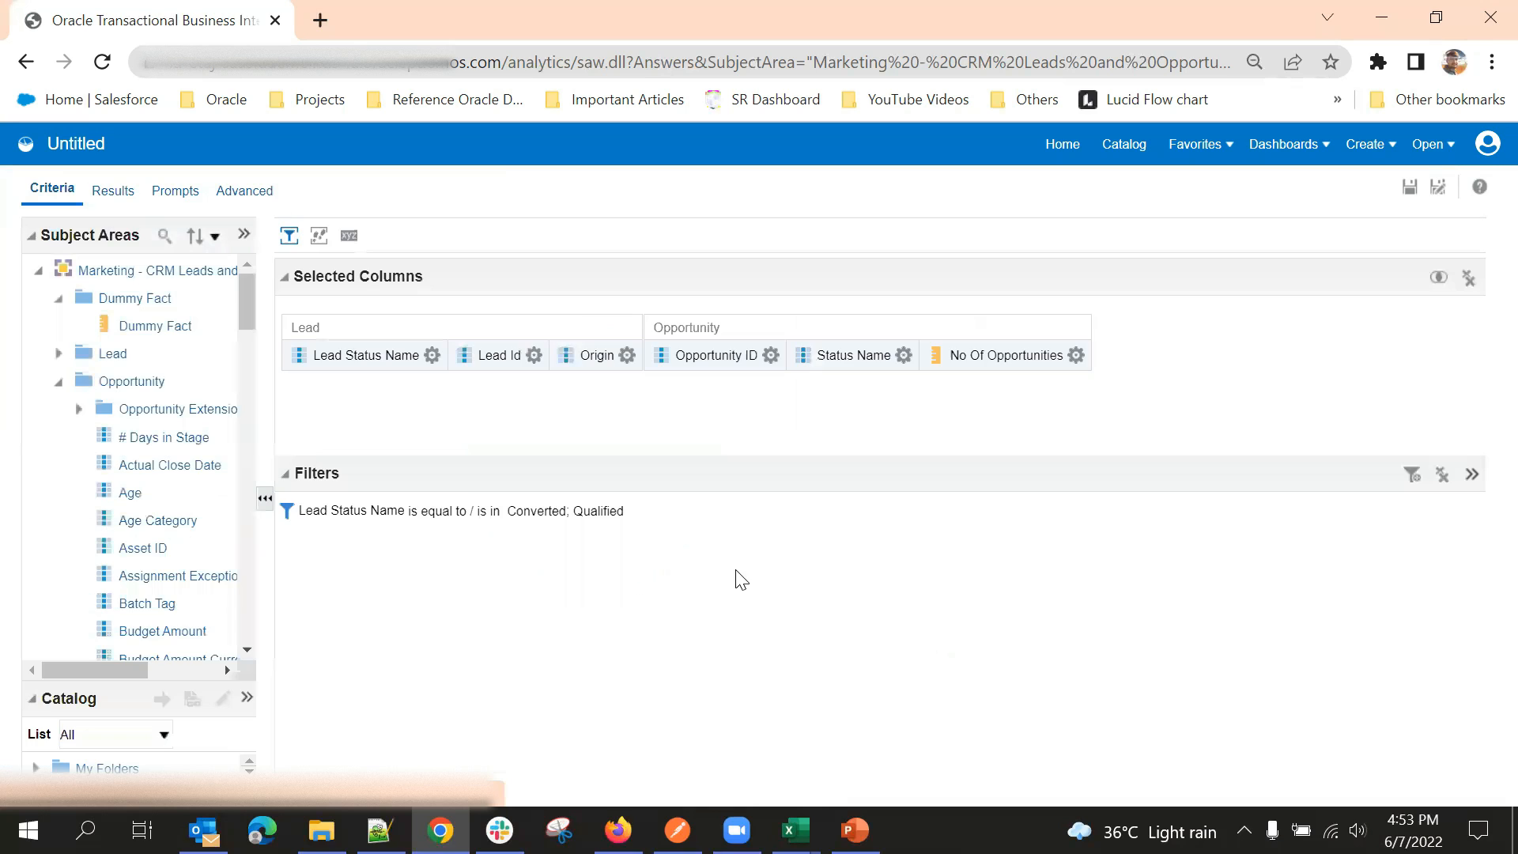
{"action": "left_click", "coordinate": [637, 510]}
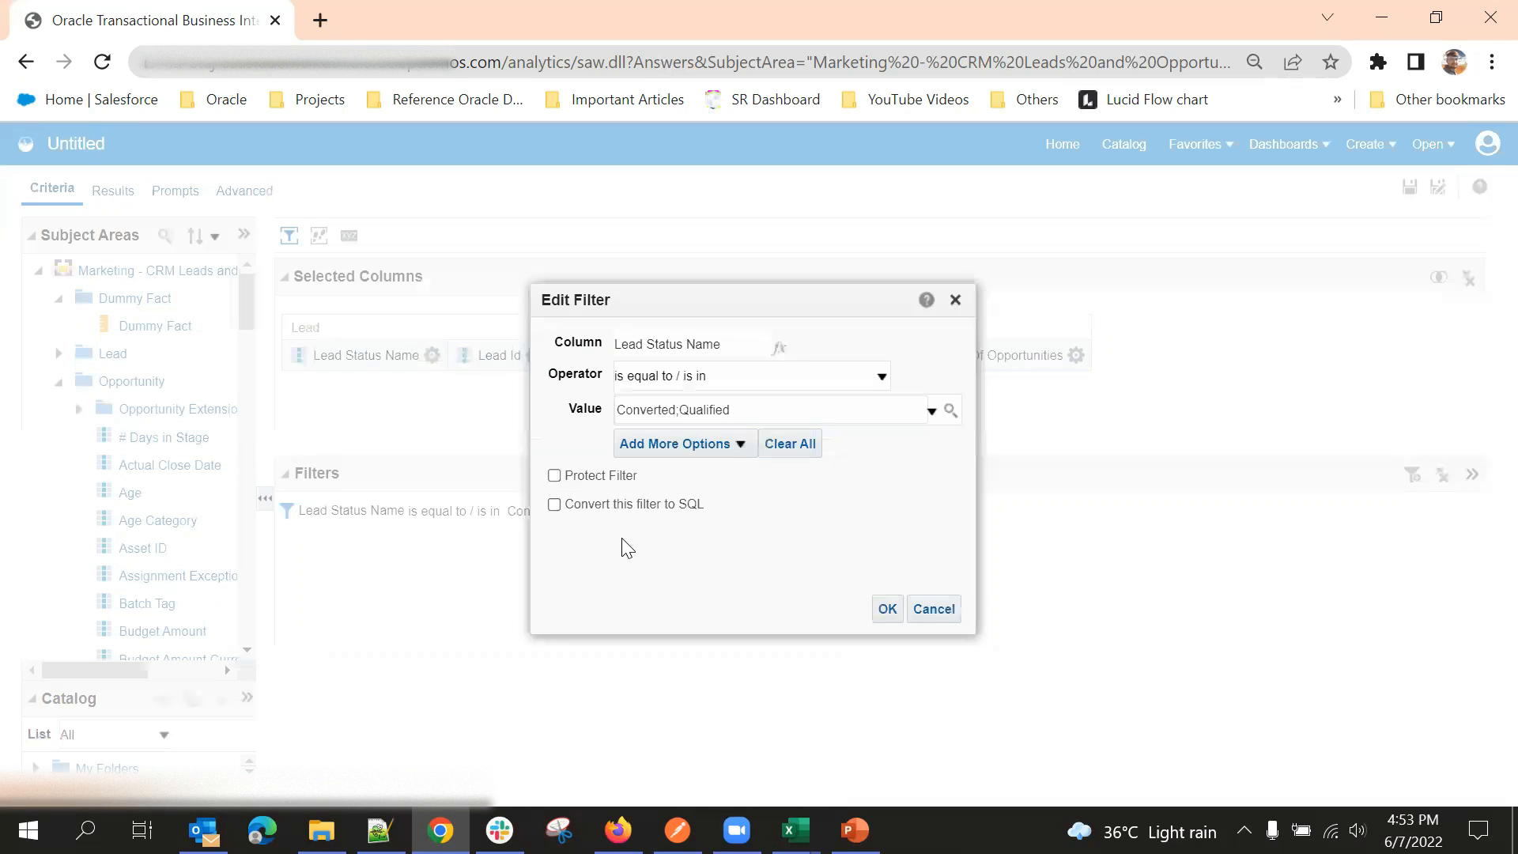
{"action": "triple_click", "coordinate": [668, 408]}
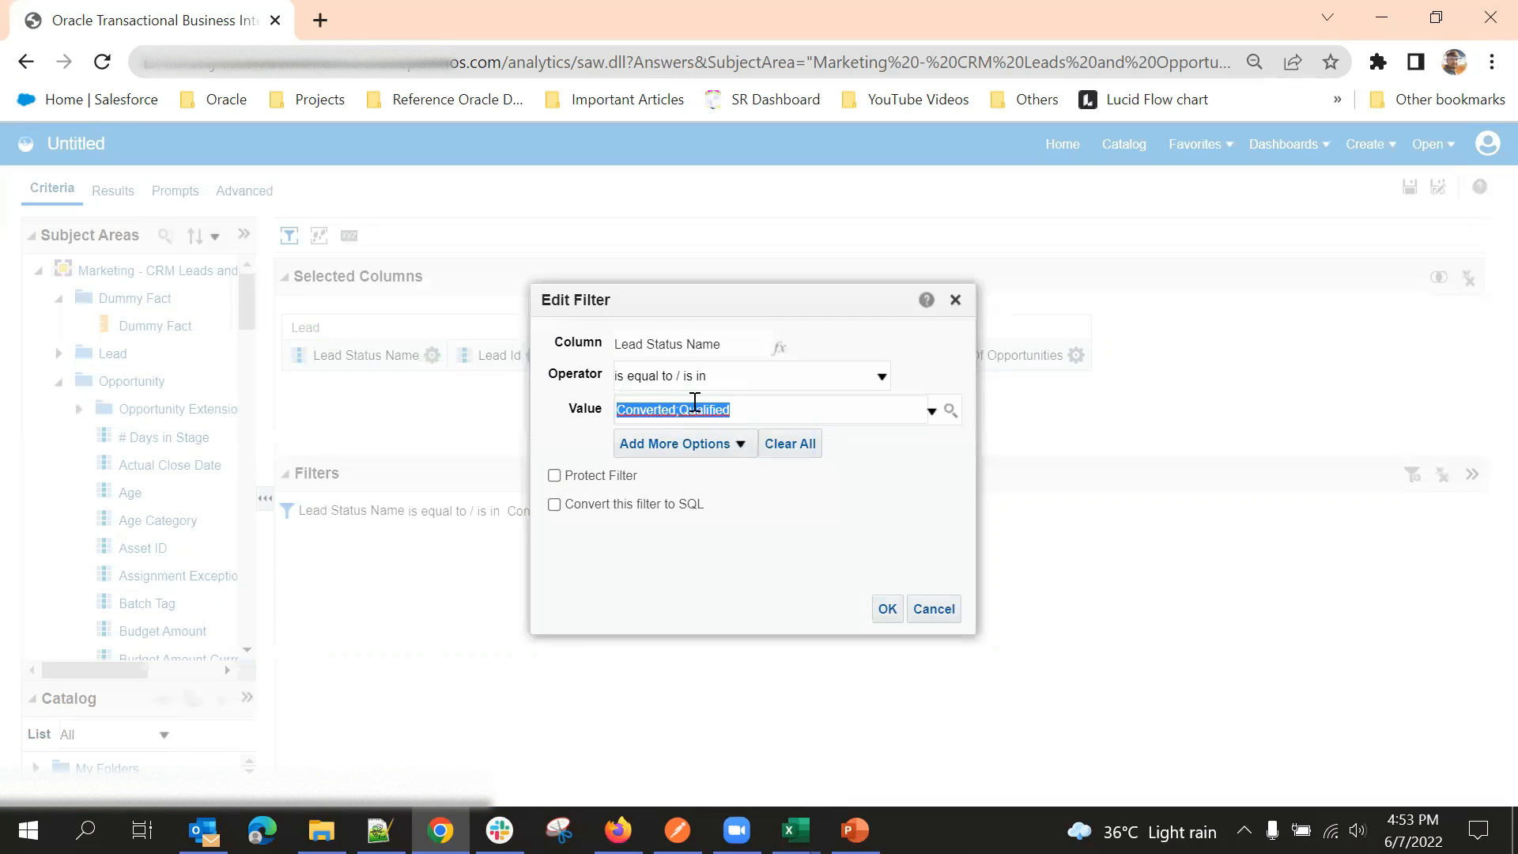
{"action": "left_click", "coordinate": [684, 409]}
{"action": "key", "text": "BackSpace"}
{"action": "key", "text": "BackSpace"}
{"action": "key", "text": "BackSpace"}
{"action": "key", "text": "BackSpace"}
{"action": "key", "text": "BackSpace"}
{"action": "key", "text": "BackSpace"}
{"action": "key", "text": "BackSpace"}
{"action": "key", "text": "BackSpace"}
{"action": "key", "text": "BackSpace"}
{"action": "key", "text": "BackSpace"}
{"action": "left_click", "coordinate": [887, 610]}
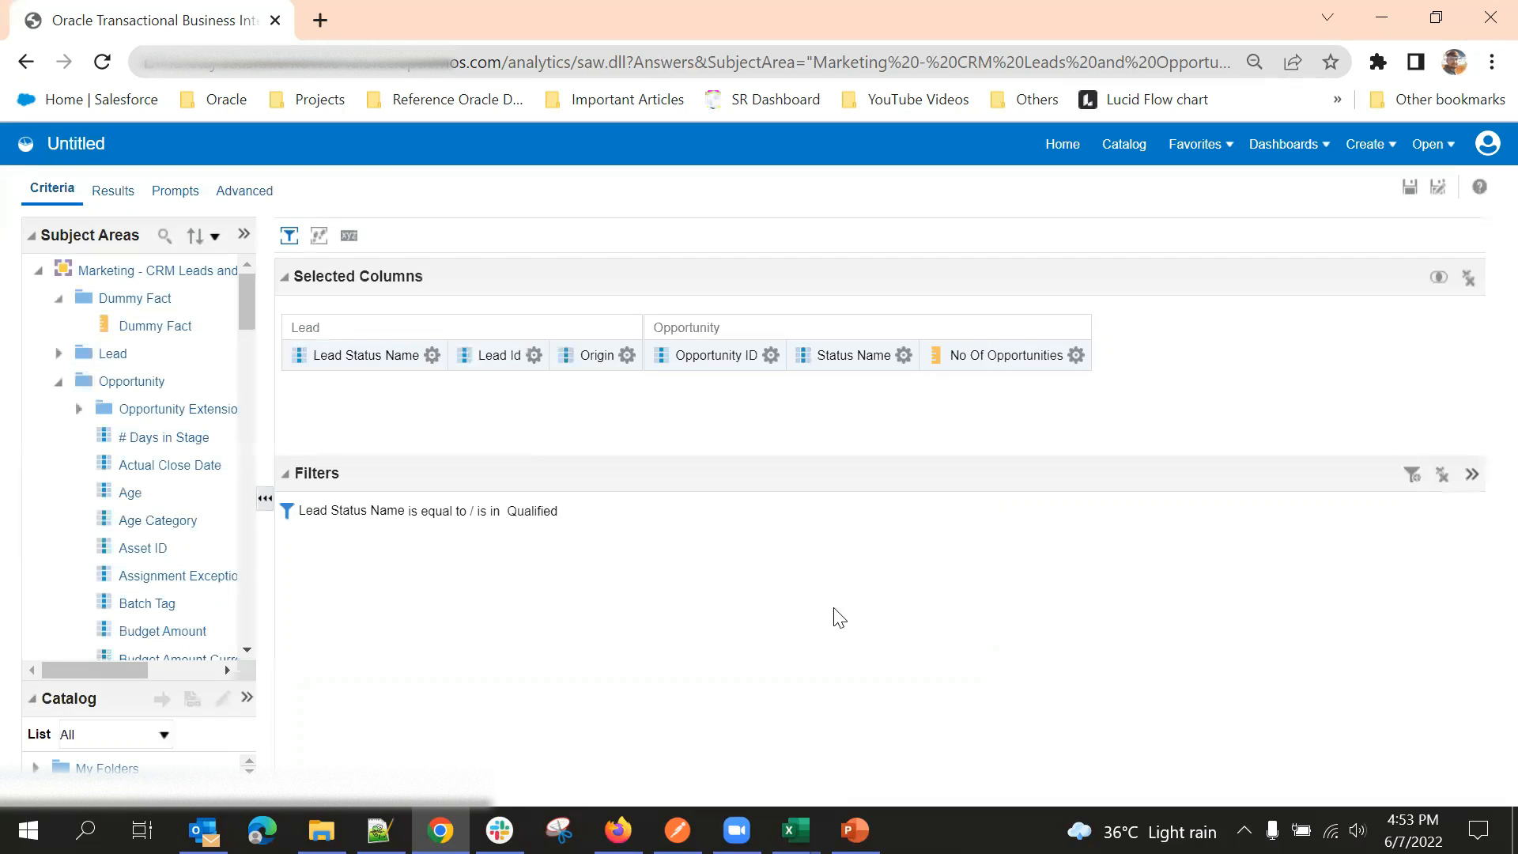
{"action": "left_click", "coordinate": [113, 191]}
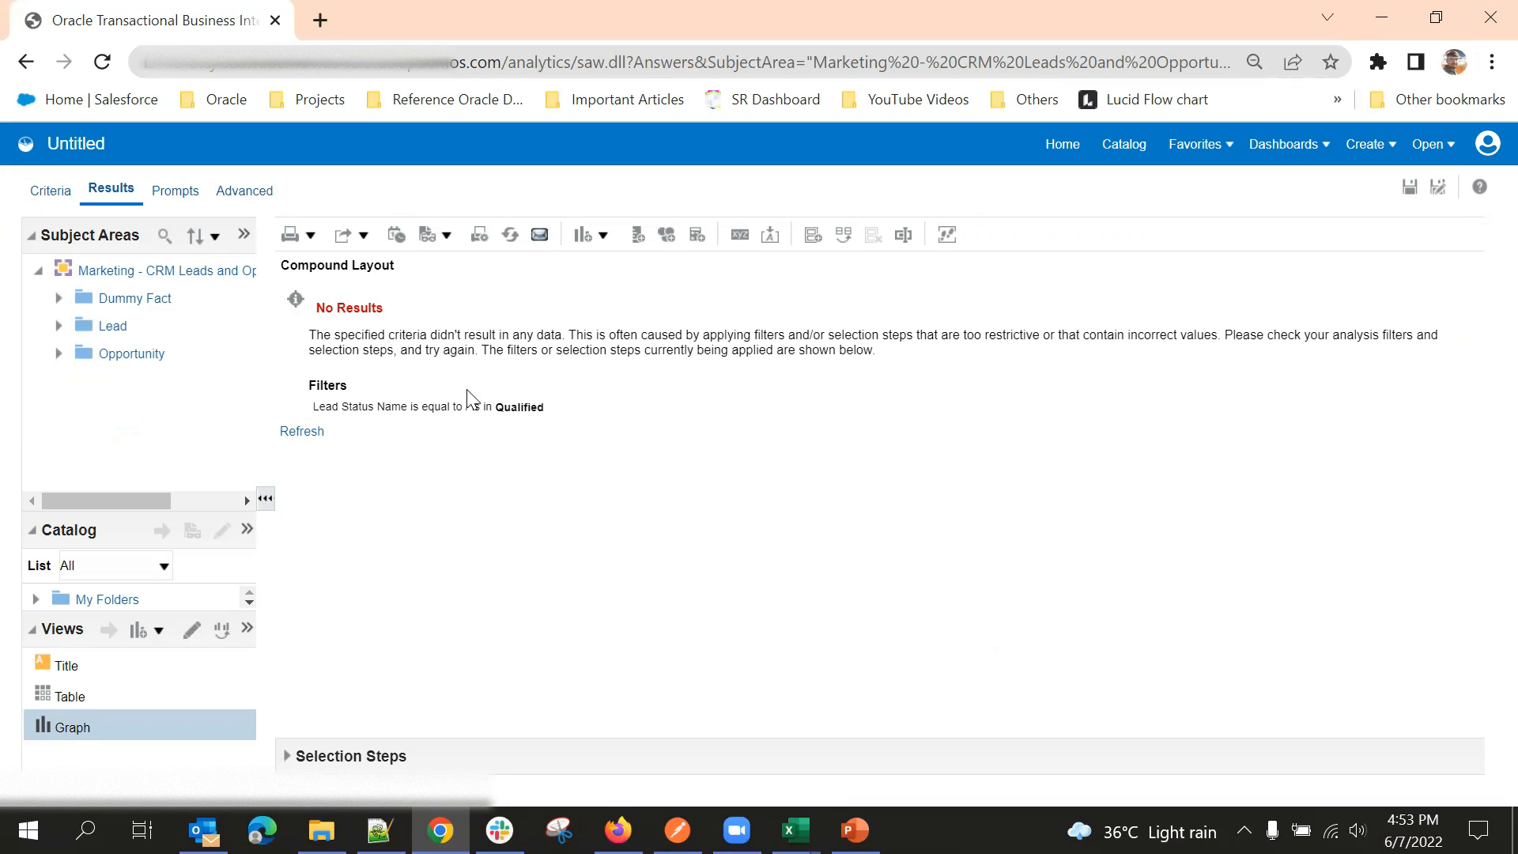
Step: Add Converted back to the Lead Status Name filter alongside Qualified
{"action": "left_click", "coordinate": [50, 190]}
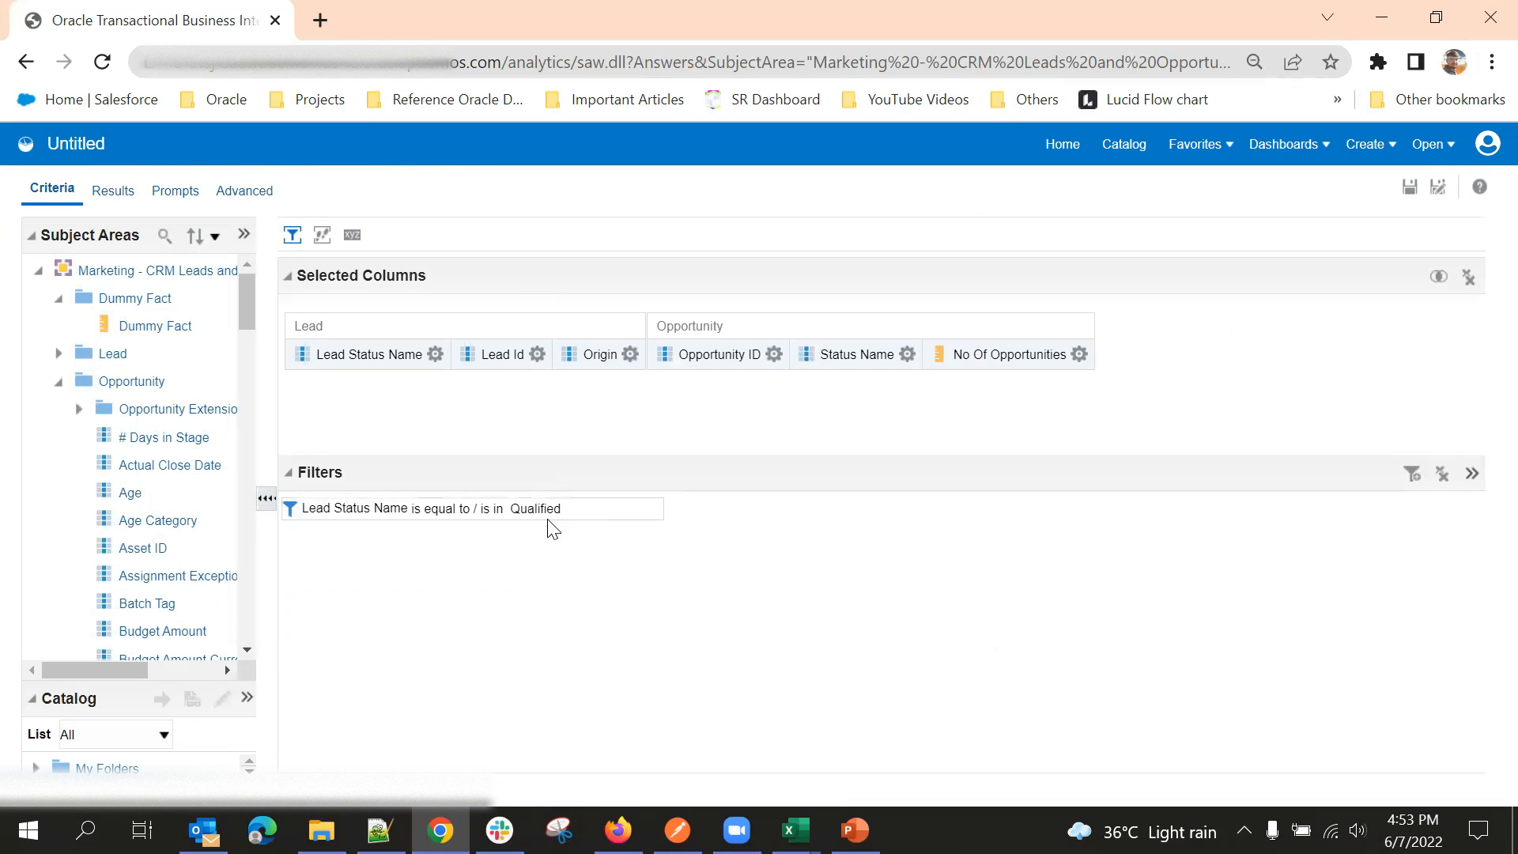
{"action": "left_click", "coordinate": [576, 510]}
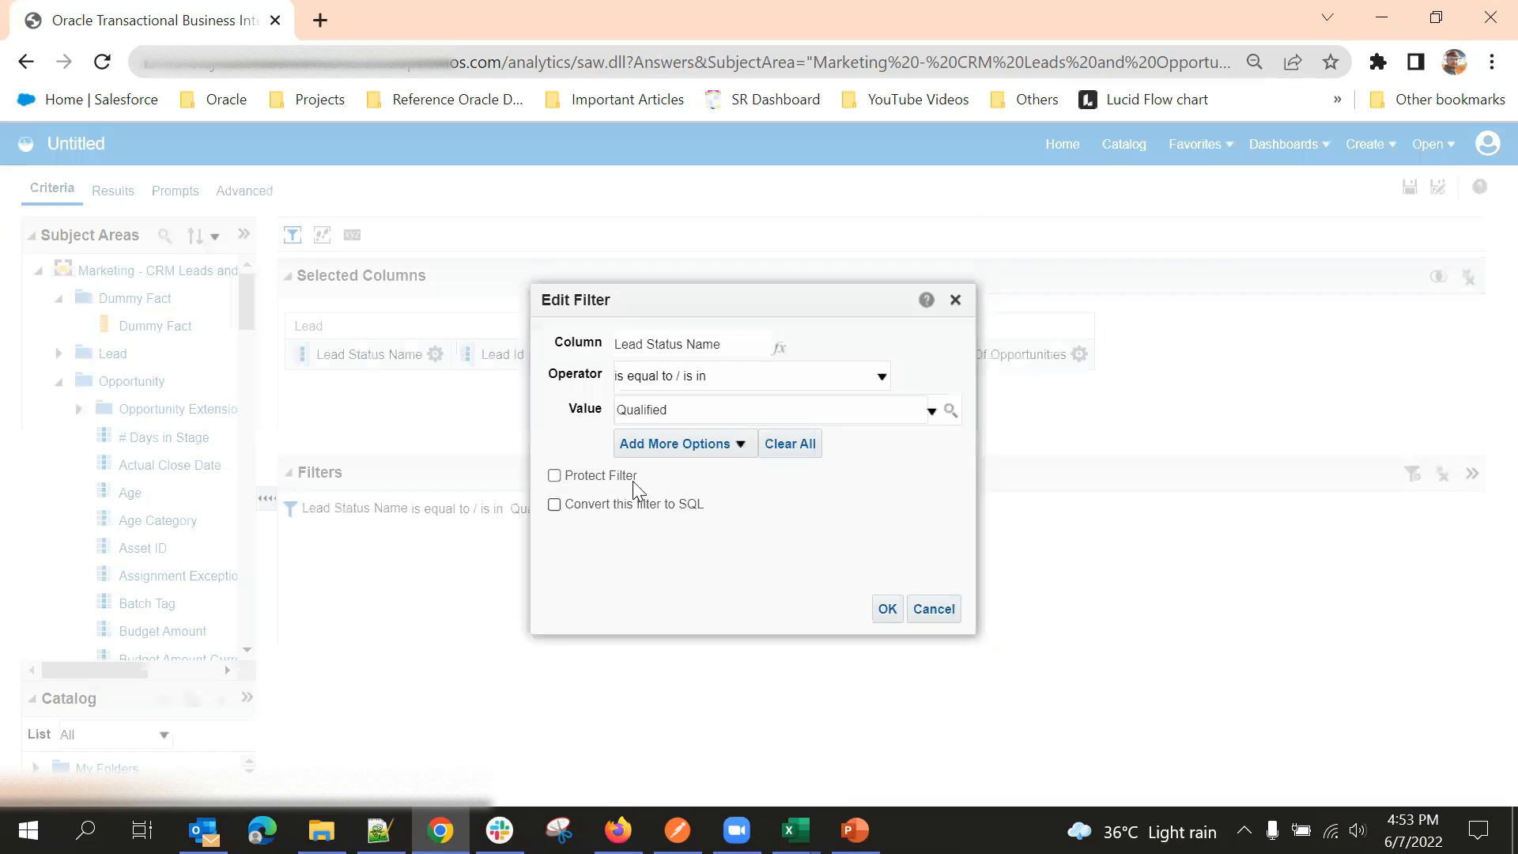
{"action": "left_click", "coordinate": [931, 411]}
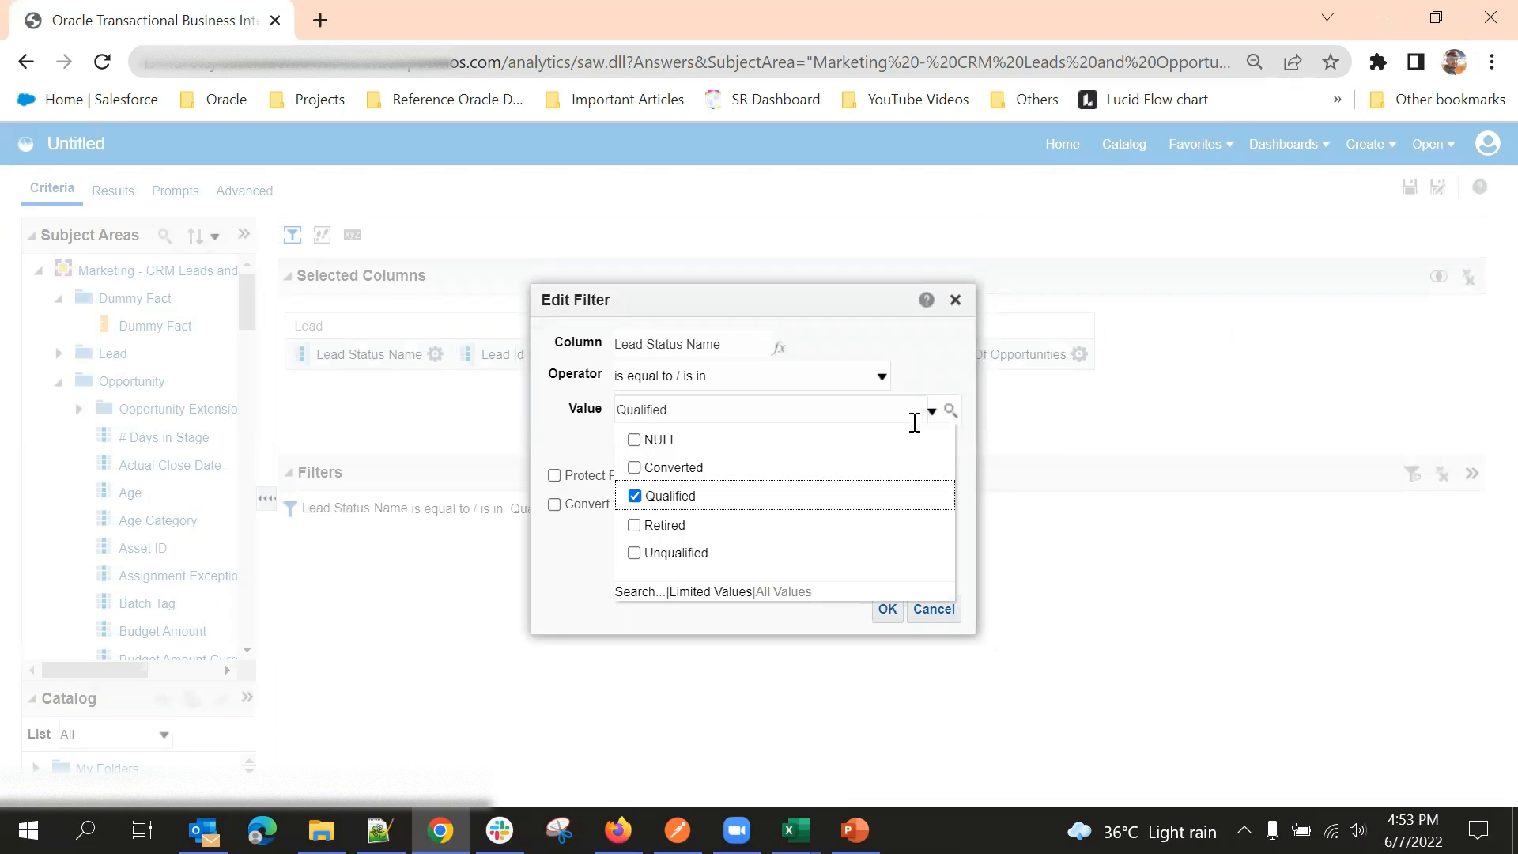
{"action": "left_click", "coordinate": [582, 592]}
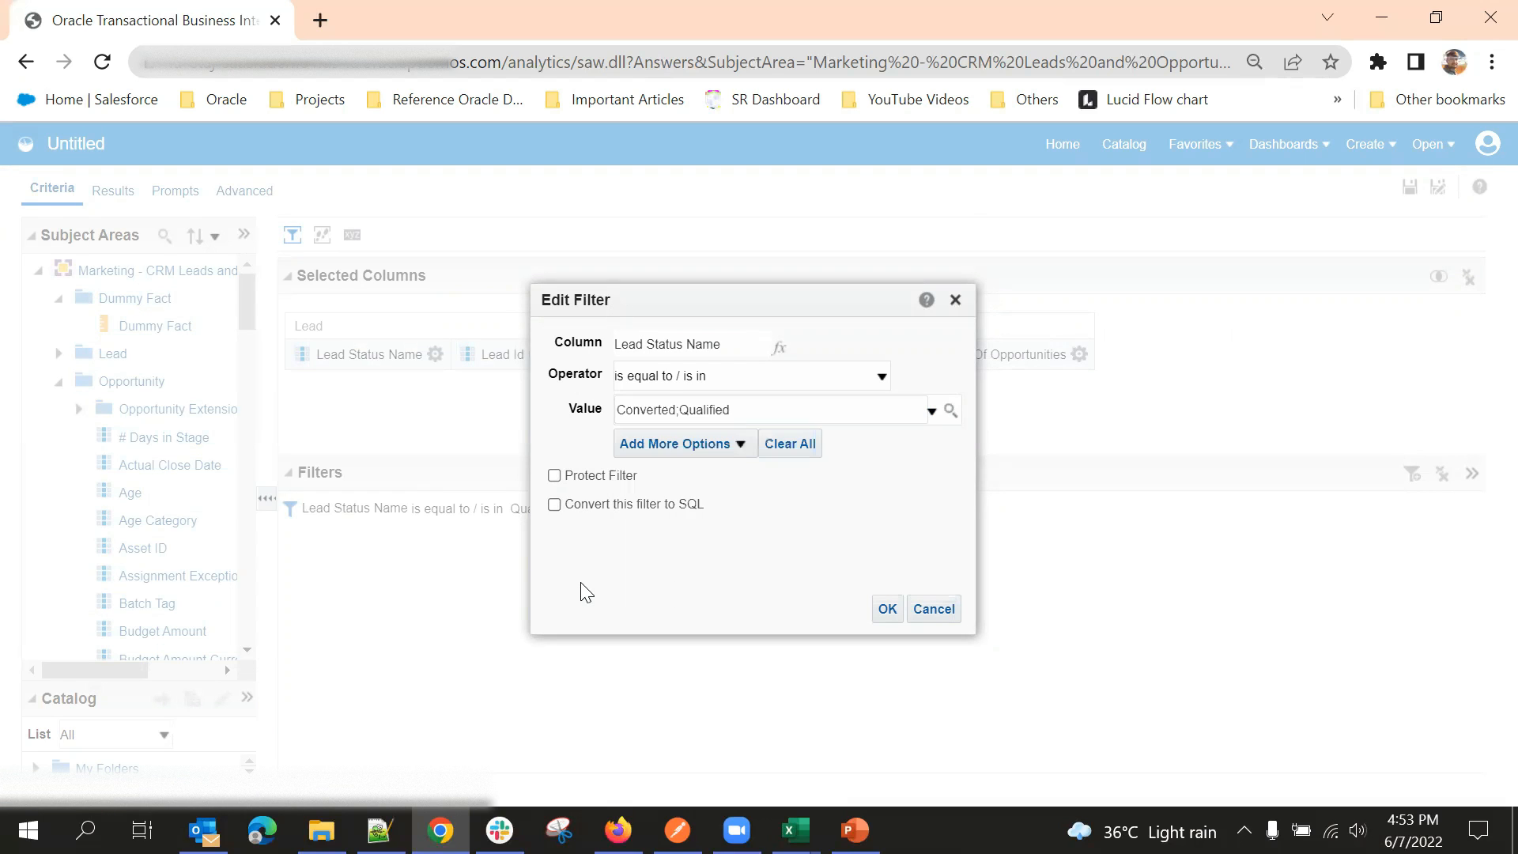
{"action": "left_click", "coordinate": [886, 609]}
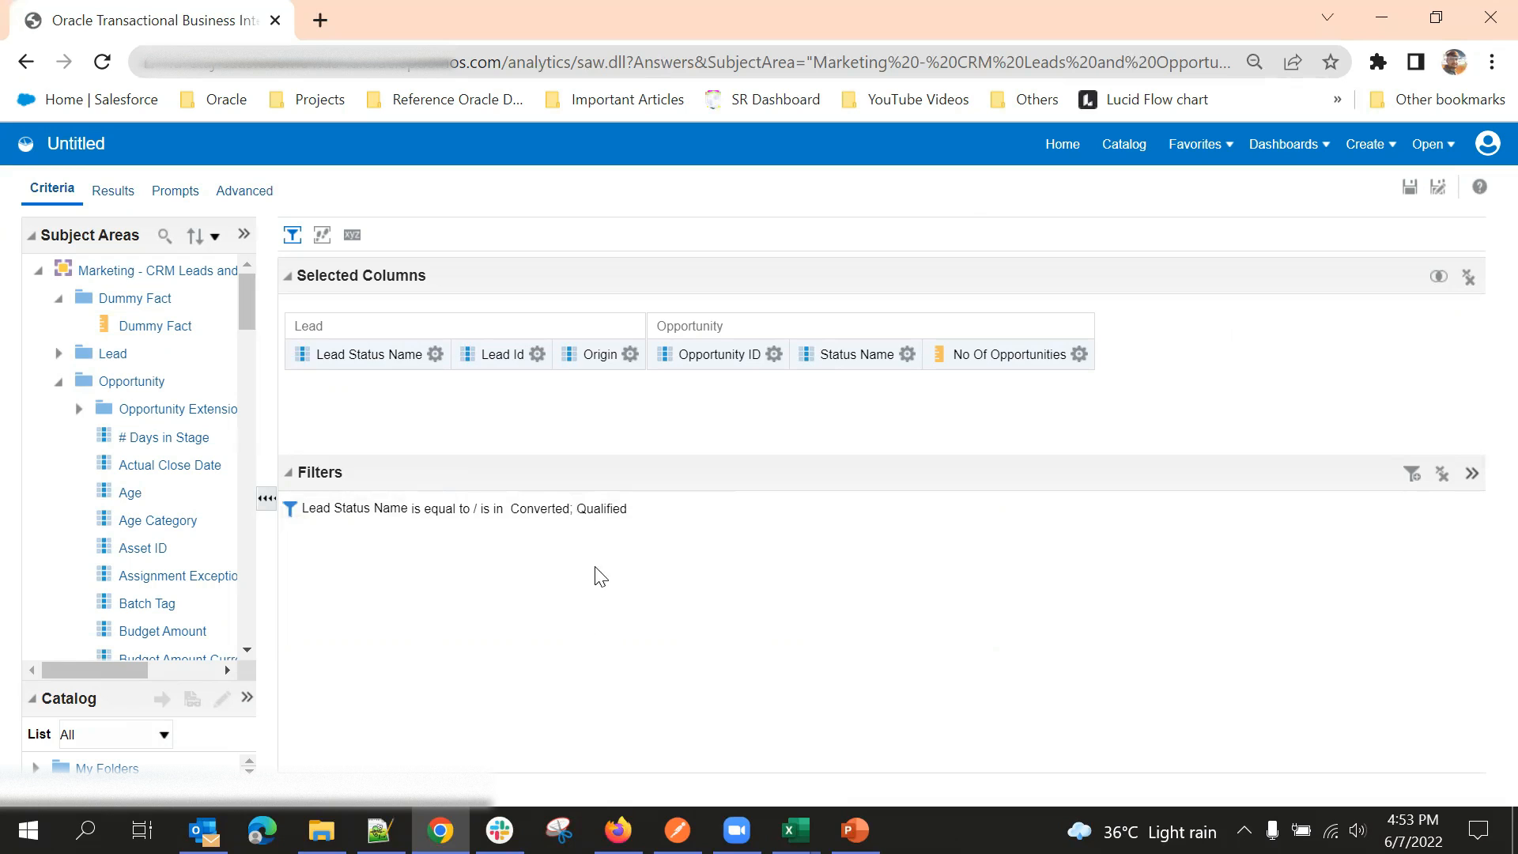
Step: Add a filter on the opportunity Status Name that is equal to / is in NULL, Lost, No Sale, Open and Won
{"action": "left_click", "coordinate": [1413, 472]}
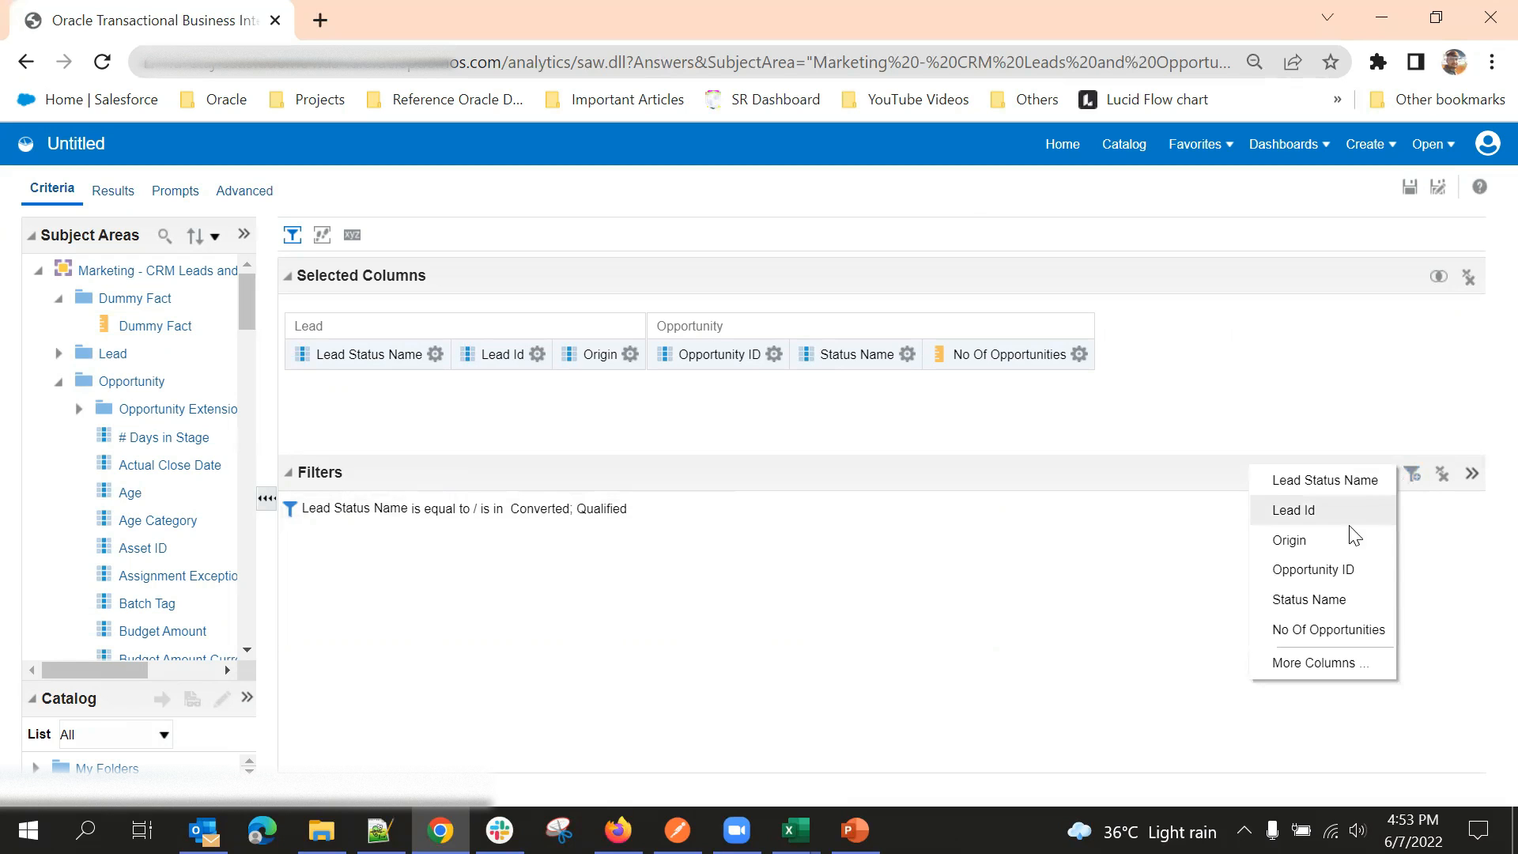
{"action": "left_click", "coordinate": [1327, 605]}
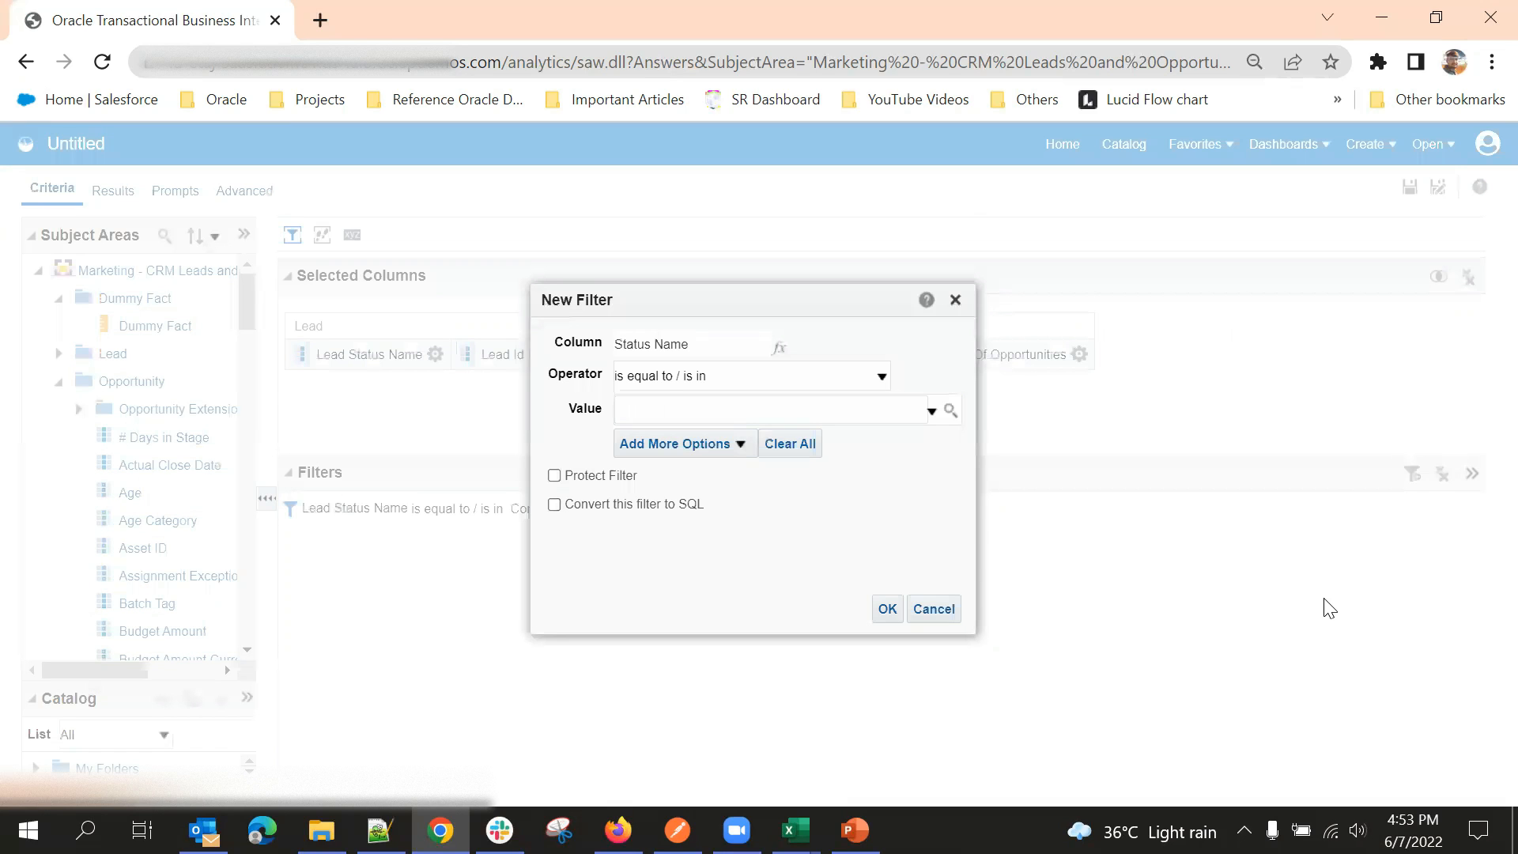
{"action": "left_click", "coordinate": [930, 411]}
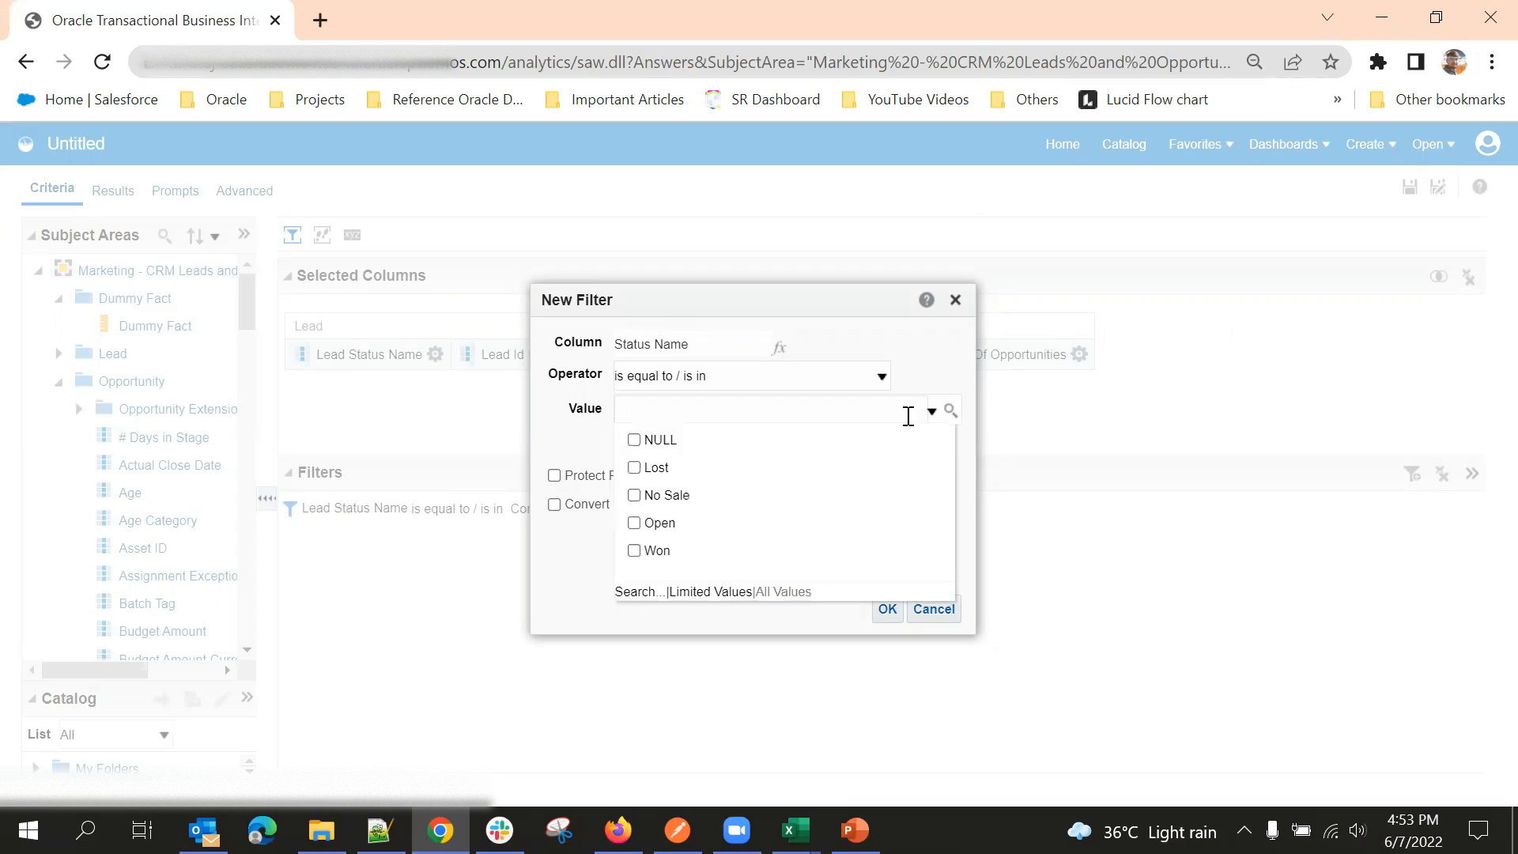
{"action": "left_click", "coordinate": [634, 441]}
{"action": "left_click", "coordinate": [634, 468]}
{"action": "left_click", "coordinate": [634, 495]}
{"action": "left_click", "coordinate": [634, 523]}
{"action": "left_click", "coordinate": [634, 550]}
{"action": "left_click", "coordinate": [759, 623]}
{"action": "left_click", "coordinate": [884, 610]}
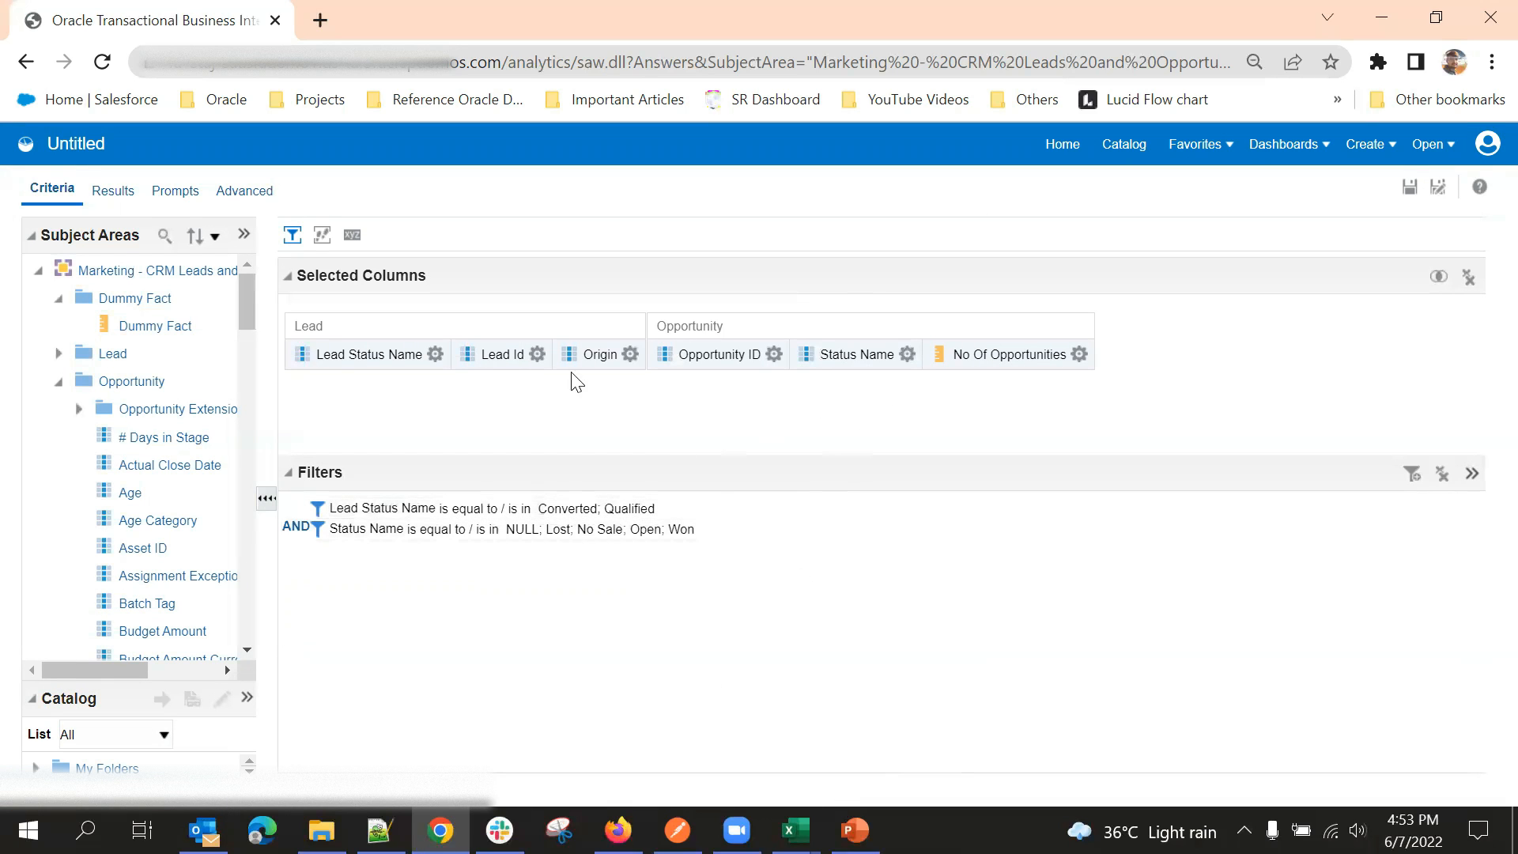
Step: Add a filter on the unselected Lead Creation Date column with the operator is greater than and the value 07/19/2018 12:00:00 AM
{"action": "left_click", "coordinate": [1413, 477]}
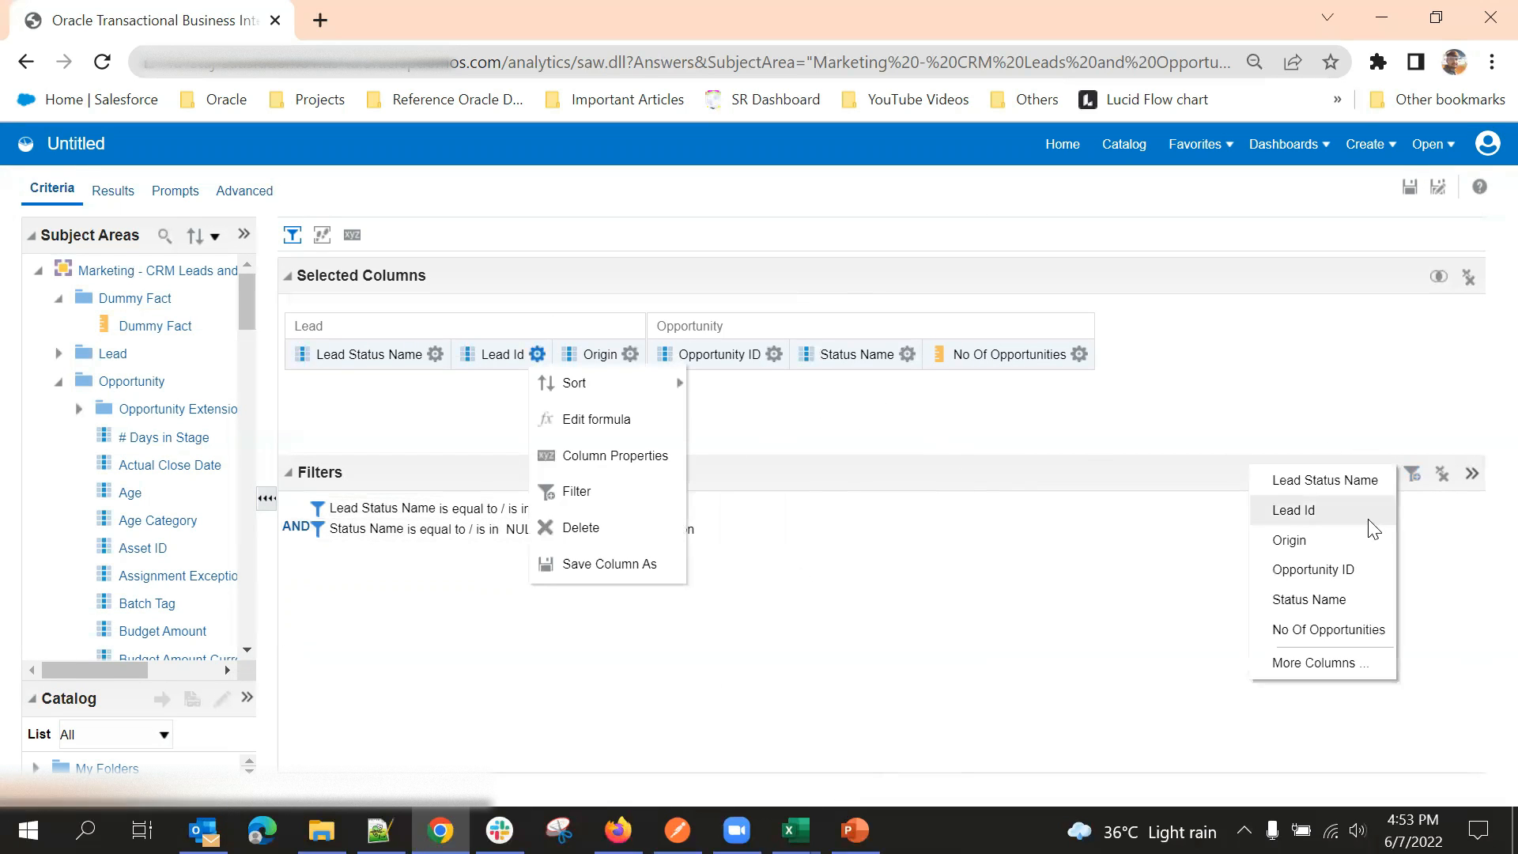
{"action": "left_click", "coordinate": [1303, 667]}
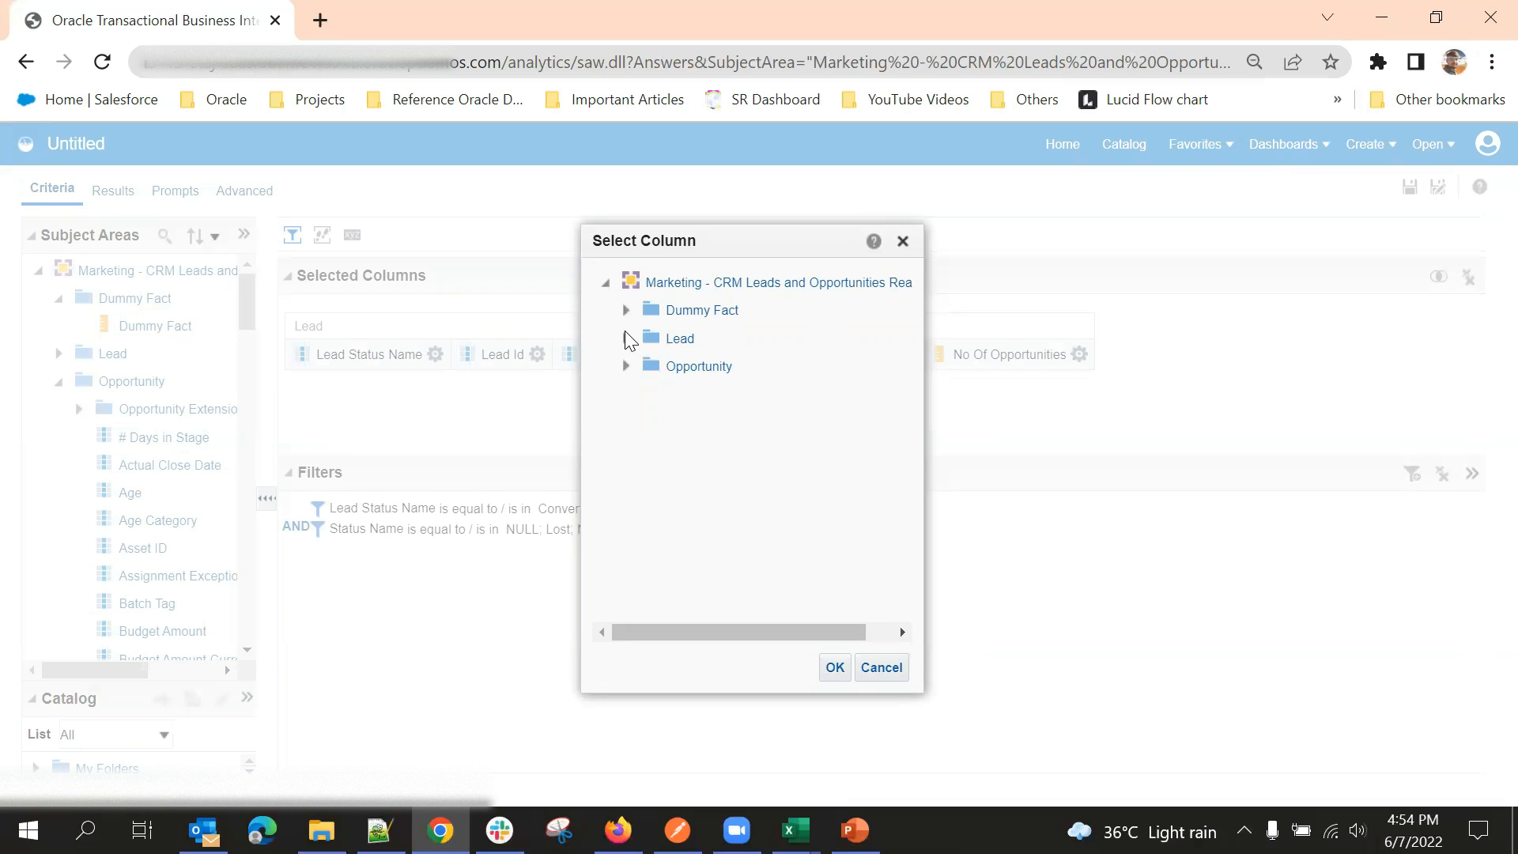
{"action": "left_click", "coordinate": [626, 339]}
{"action": "scroll", "coordinate": [724, 443], "scroll_direction": "down", "scroll_amount": 3}
{"action": "scroll", "coordinate": [746, 449], "scroll_direction": "down", "scroll_amount": 10}
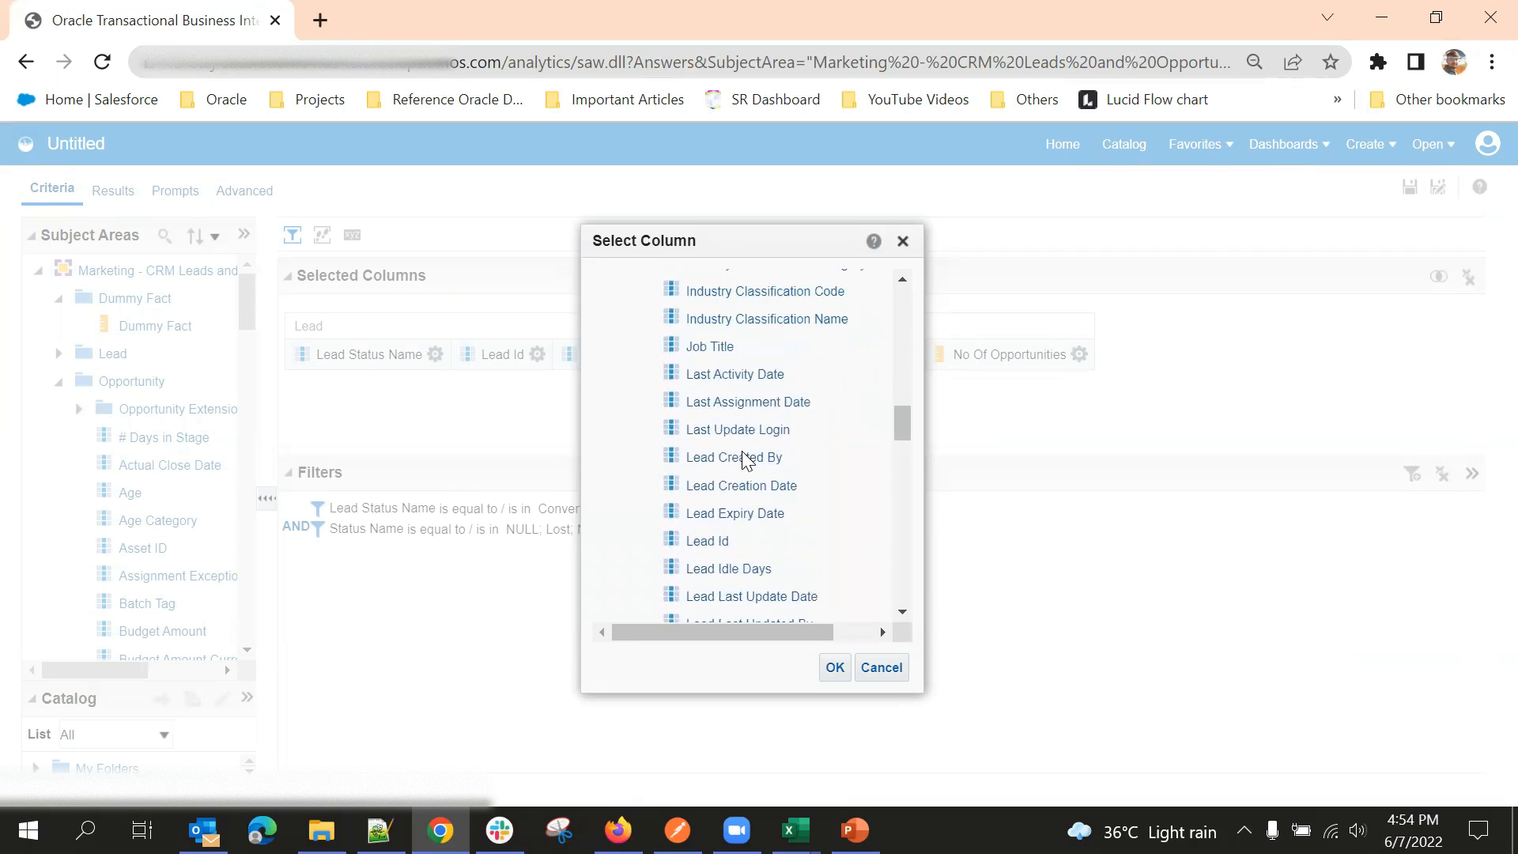
{"action": "left_click", "coordinate": [749, 484]}
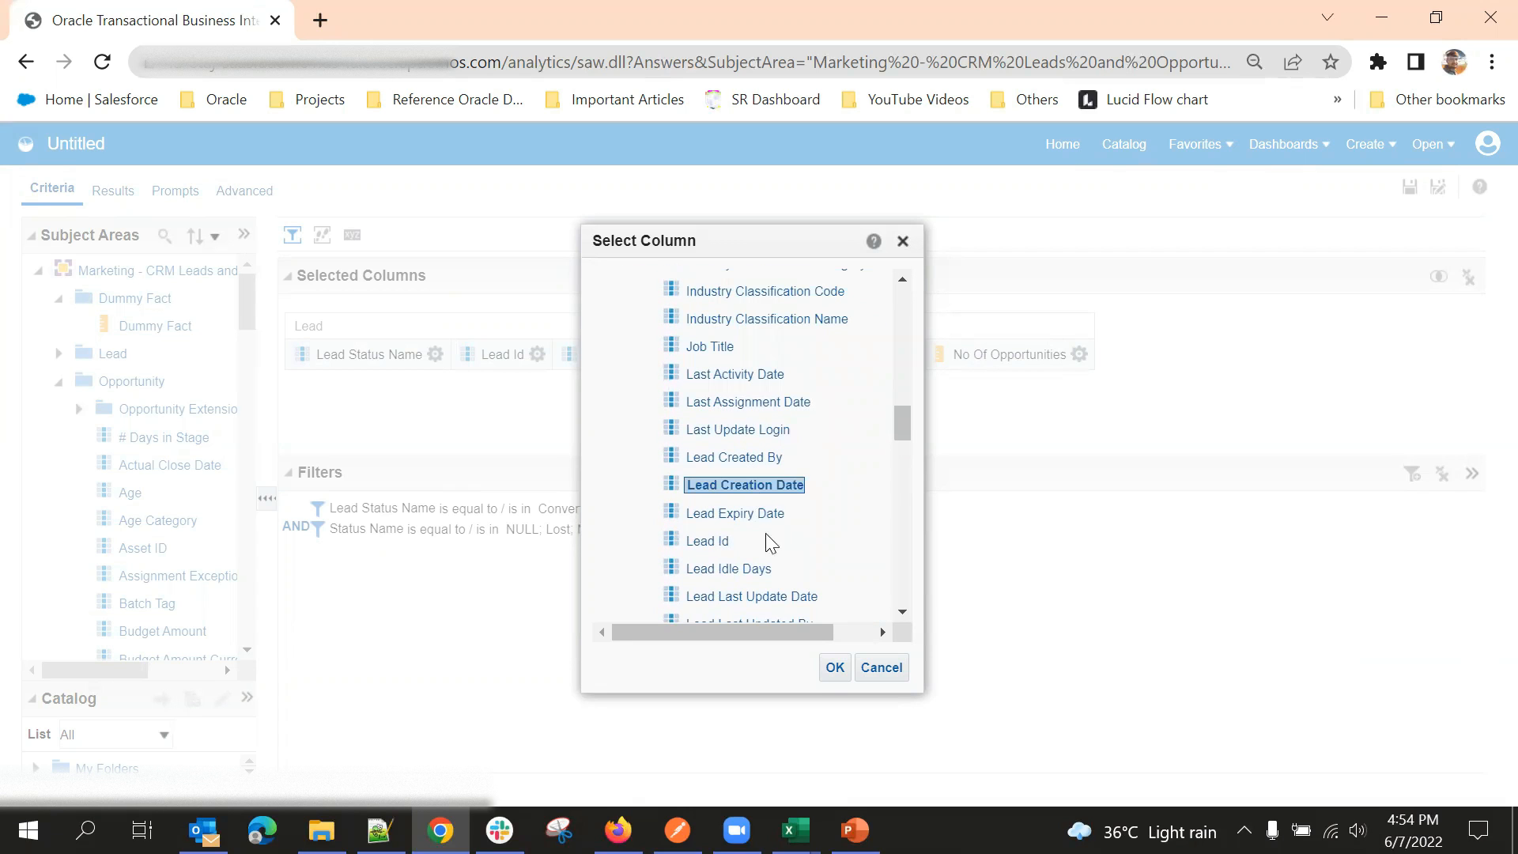
{"action": "left_click", "coordinate": [833, 669]}
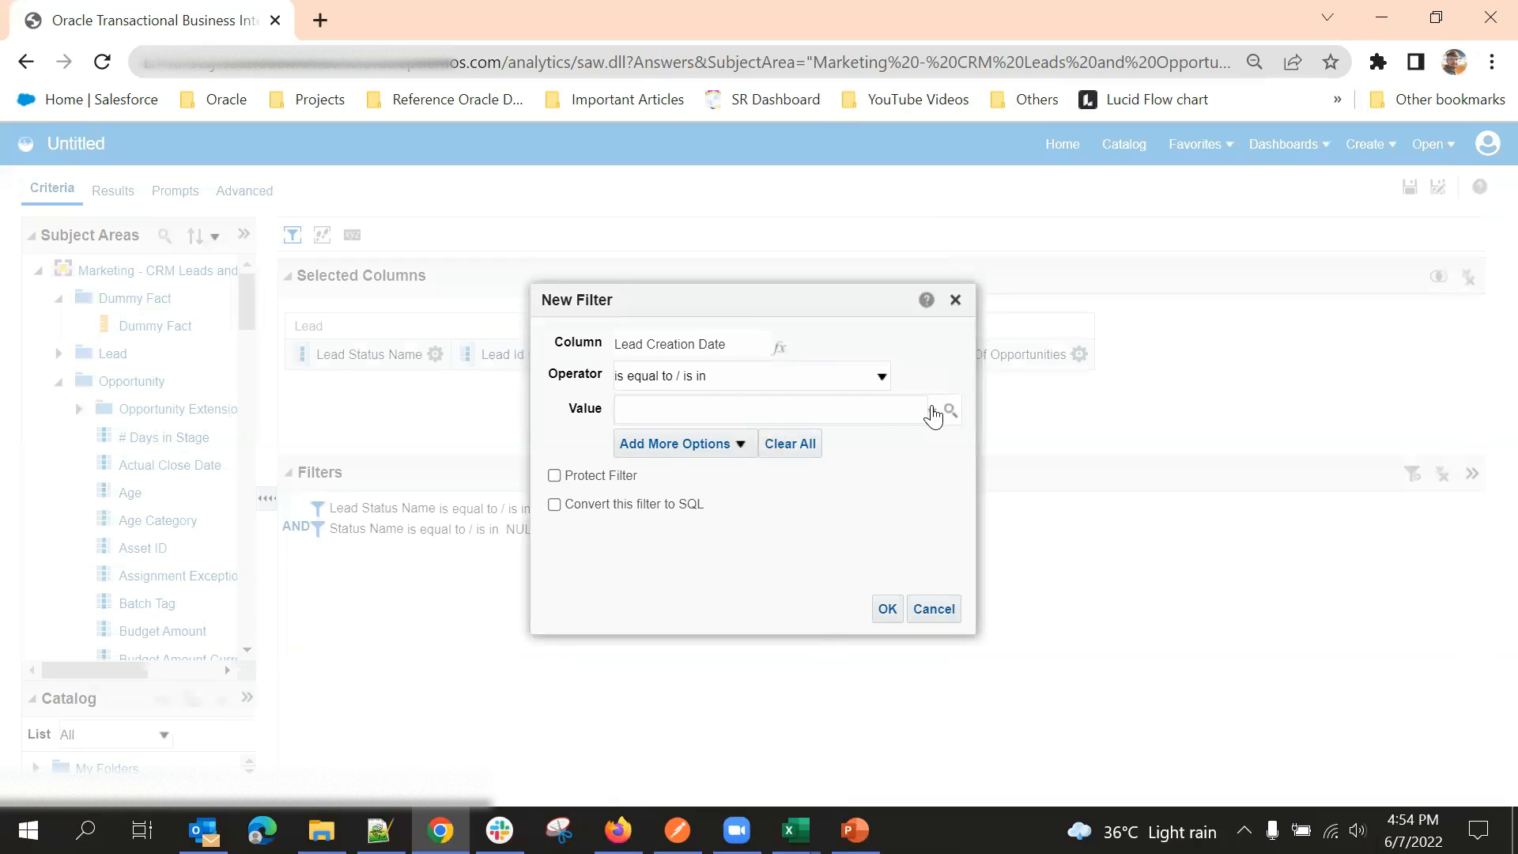
{"action": "left_click", "coordinate": [802, 369]}
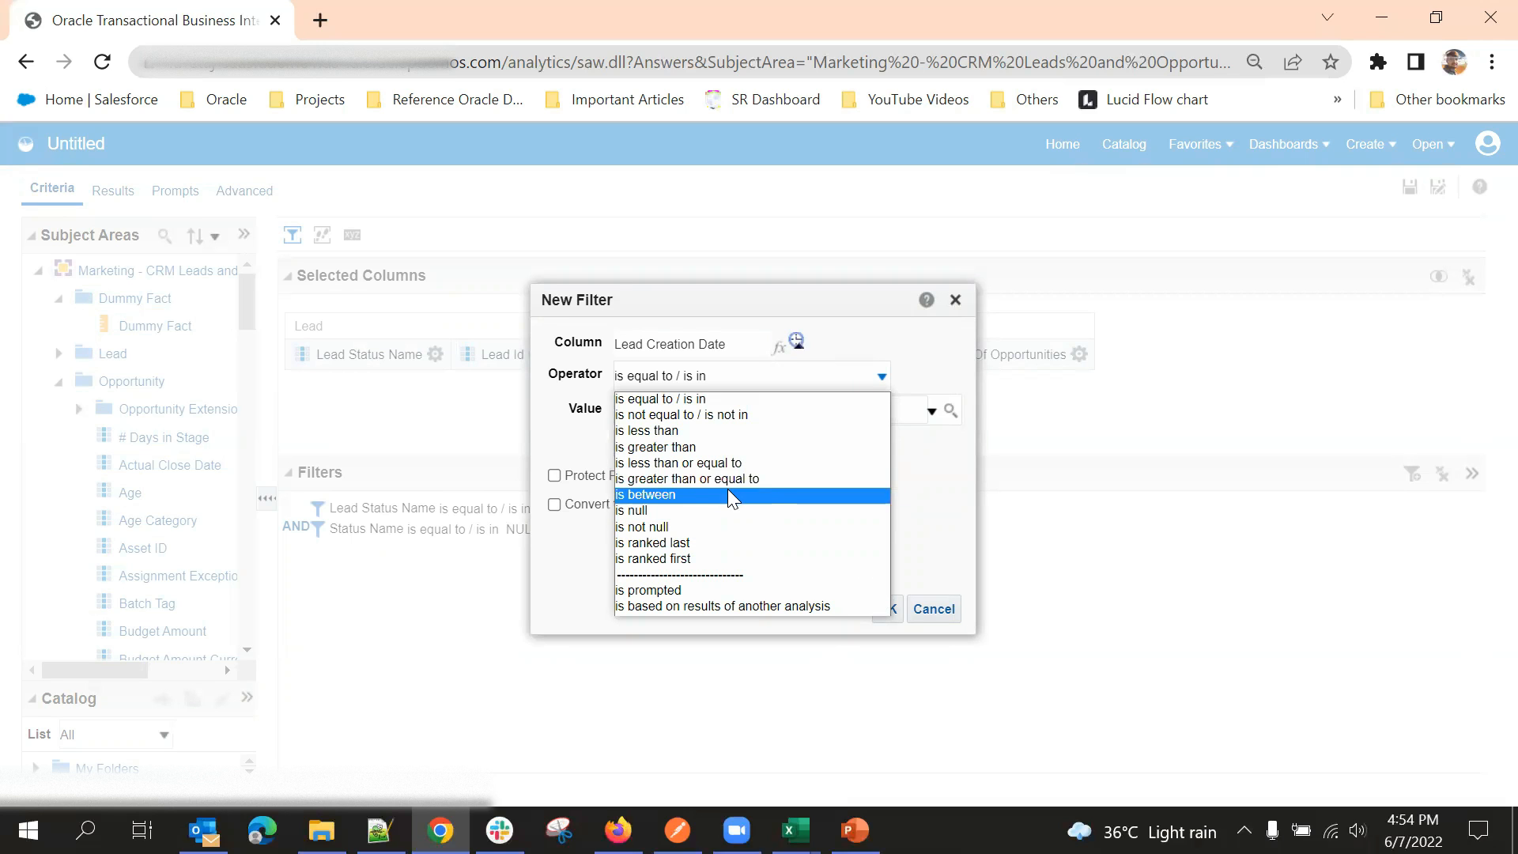
{"action": "left_click", "coordinate": [706, 448]}
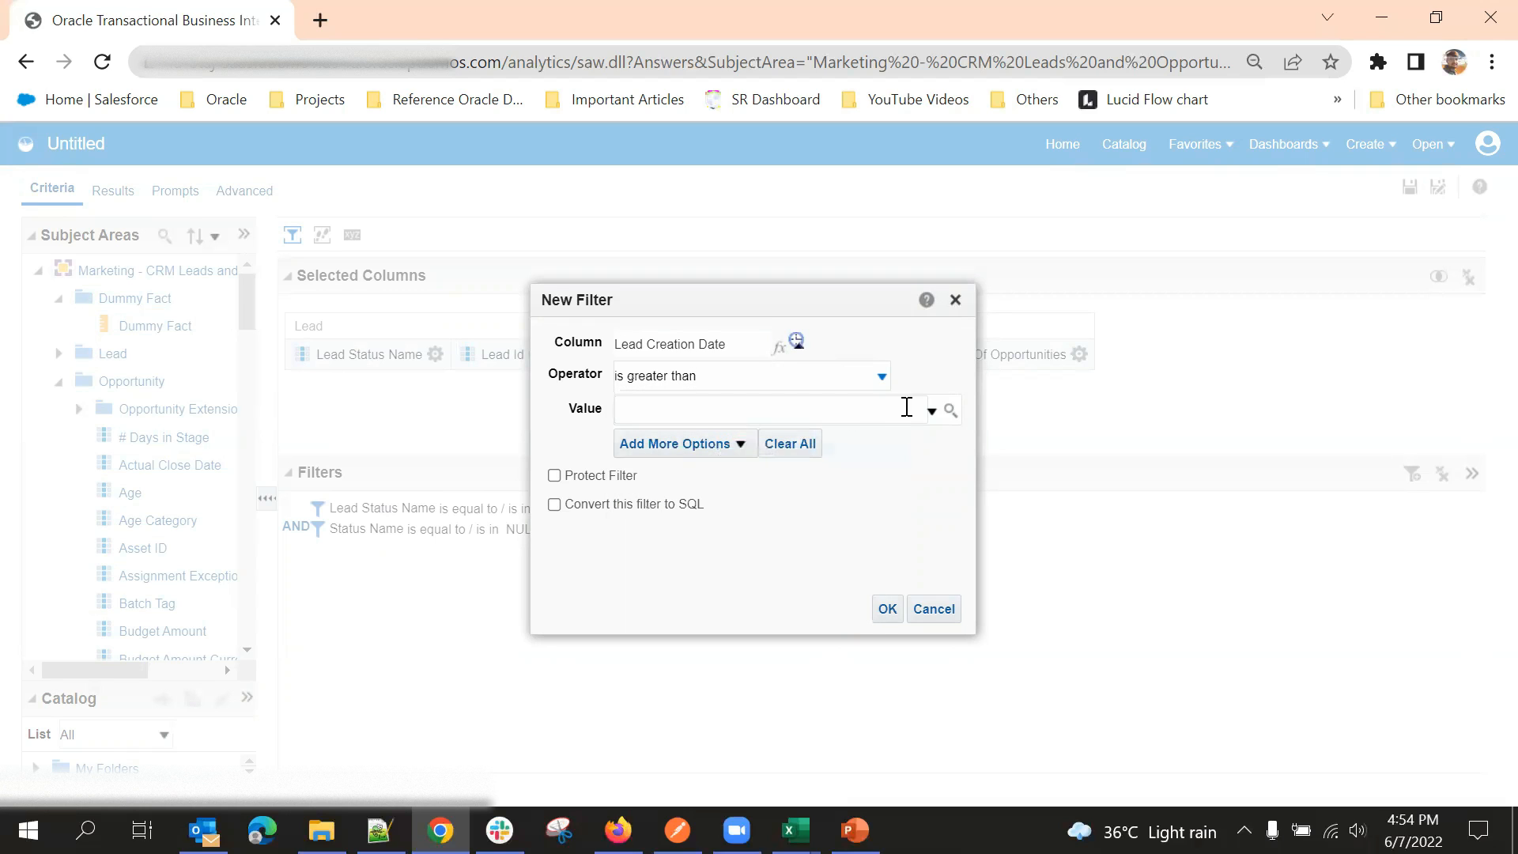
{"action": "left_click", "coordinate": [933, 411]}
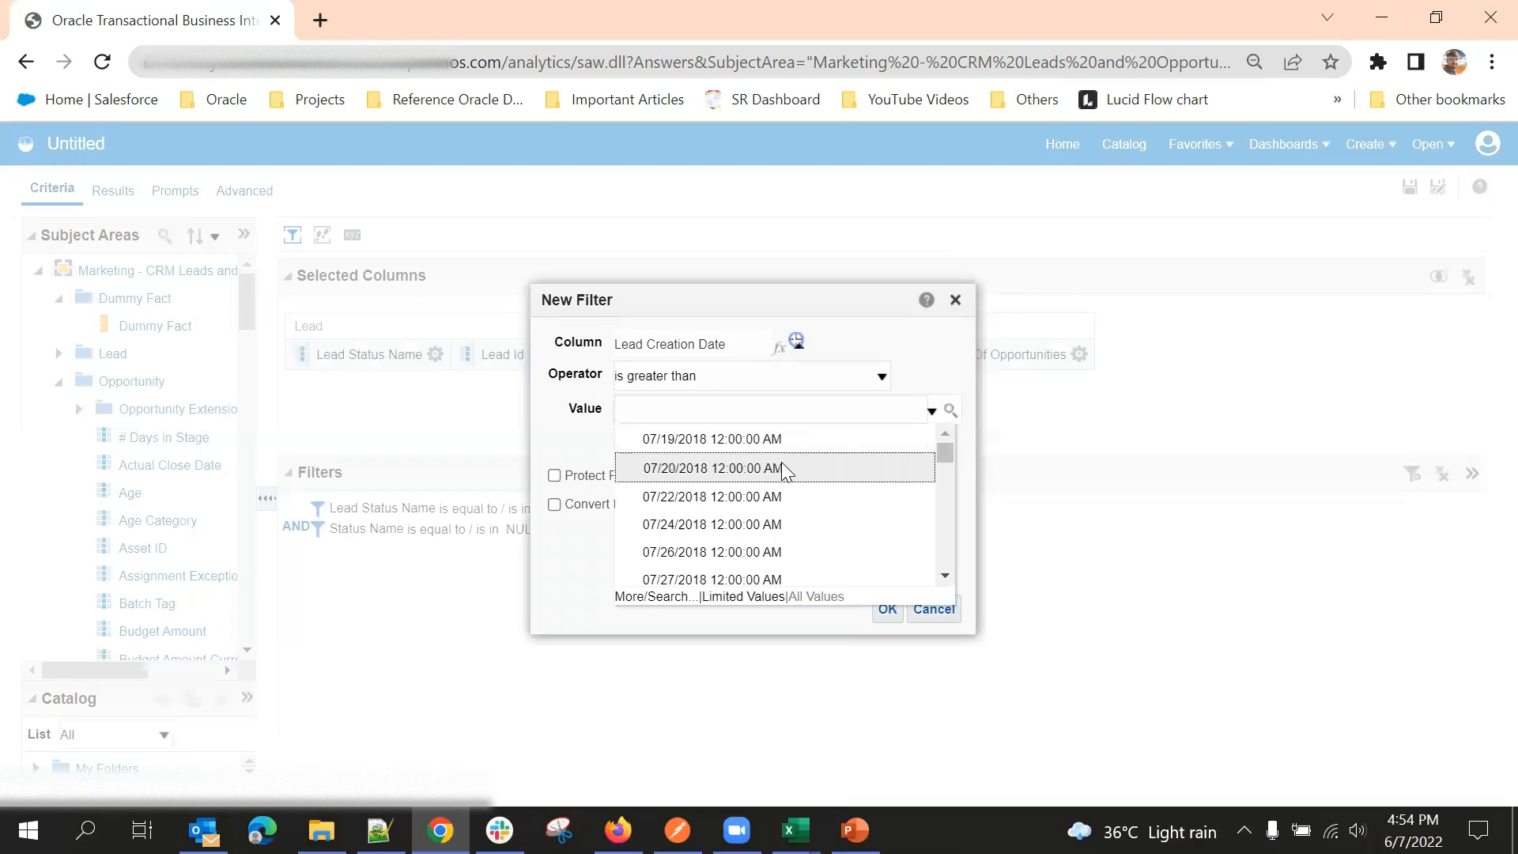
{"action": "left_click", "coordinate": [789, 441]}
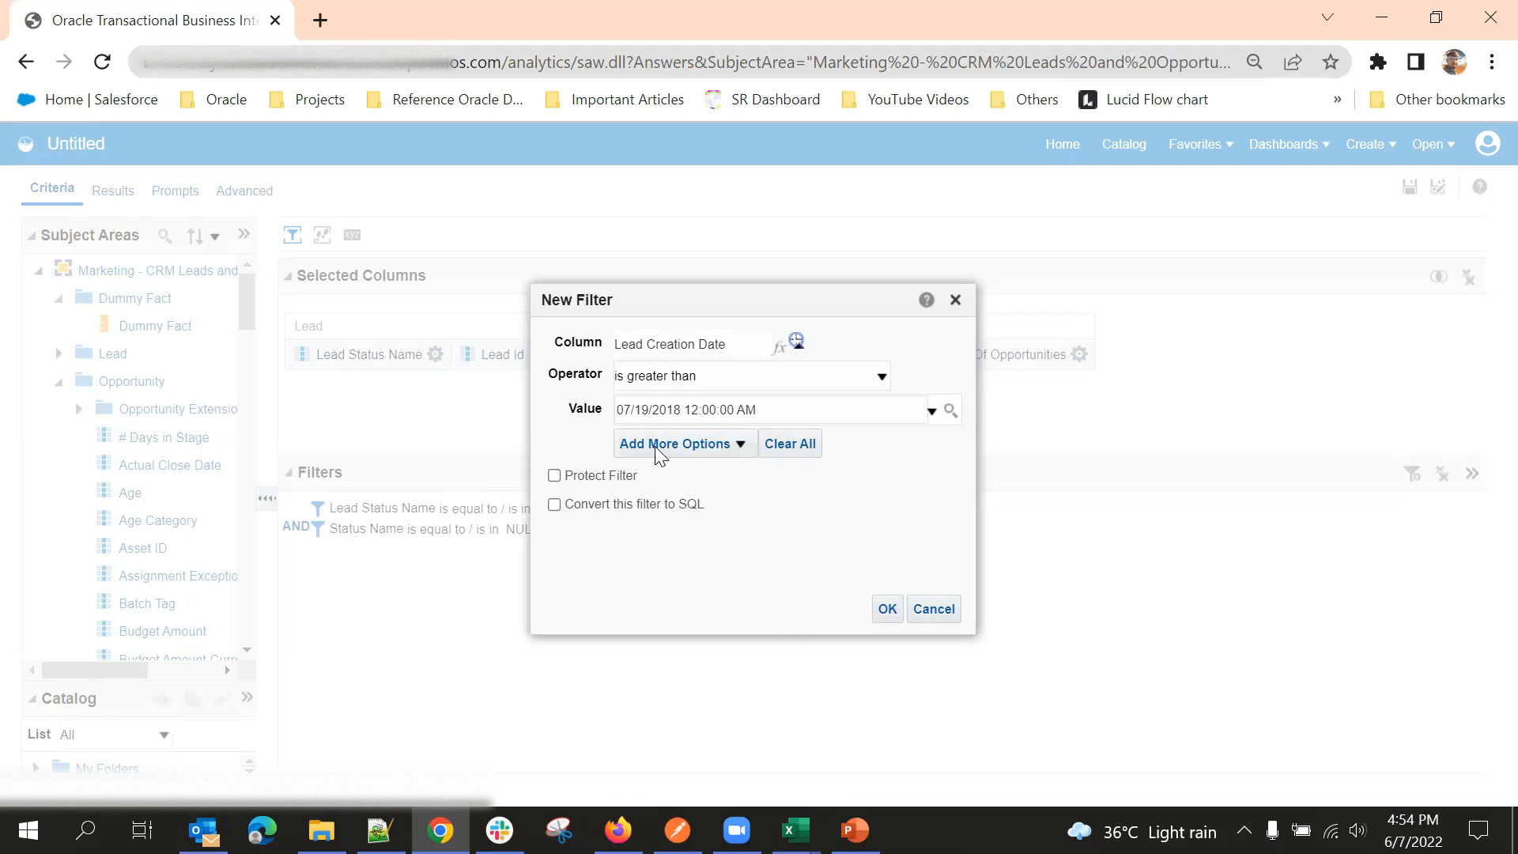
{"action": "left_click", "coordinate": [887, 609]}
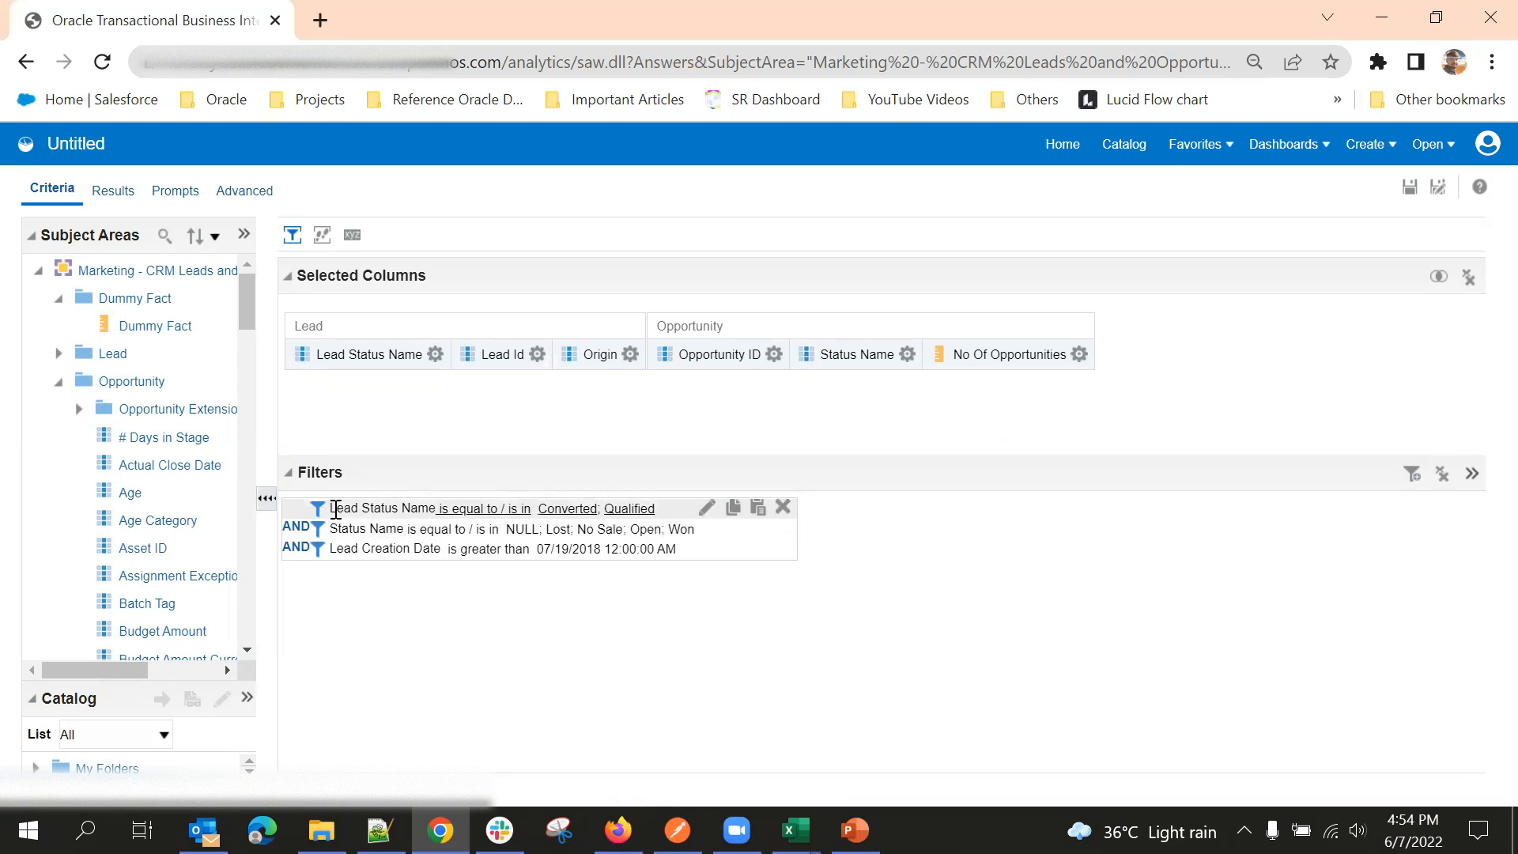
Step: Switch the operator joining the Status Name and Lead Creation Date filters between AND and OR, ending on OR
{"action": "left_click", "coordinate": [296, 549]}
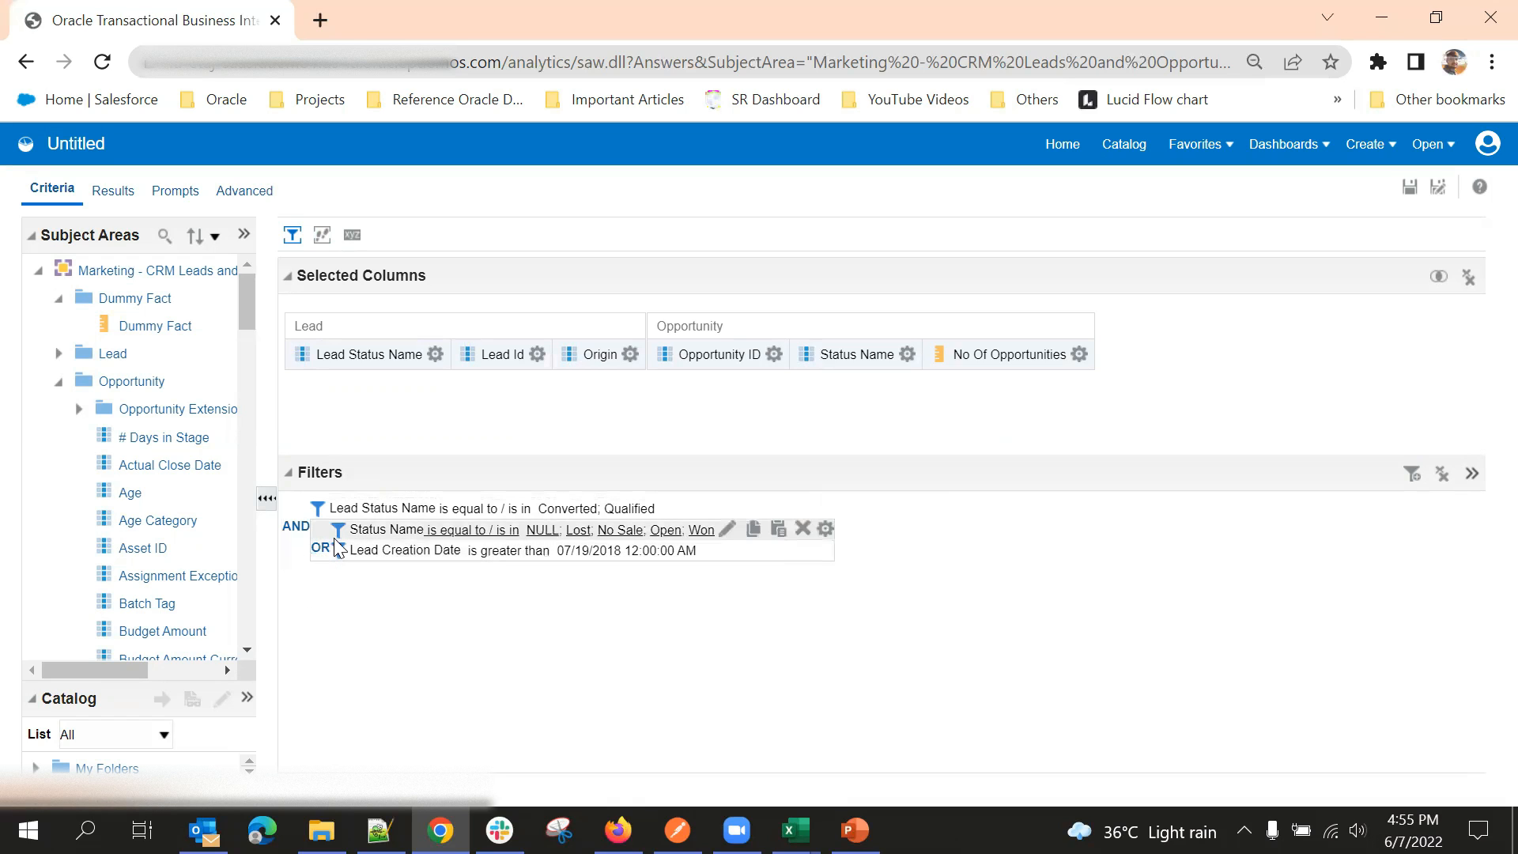
{"action": "left_click", "coordinate": [315, 546]}
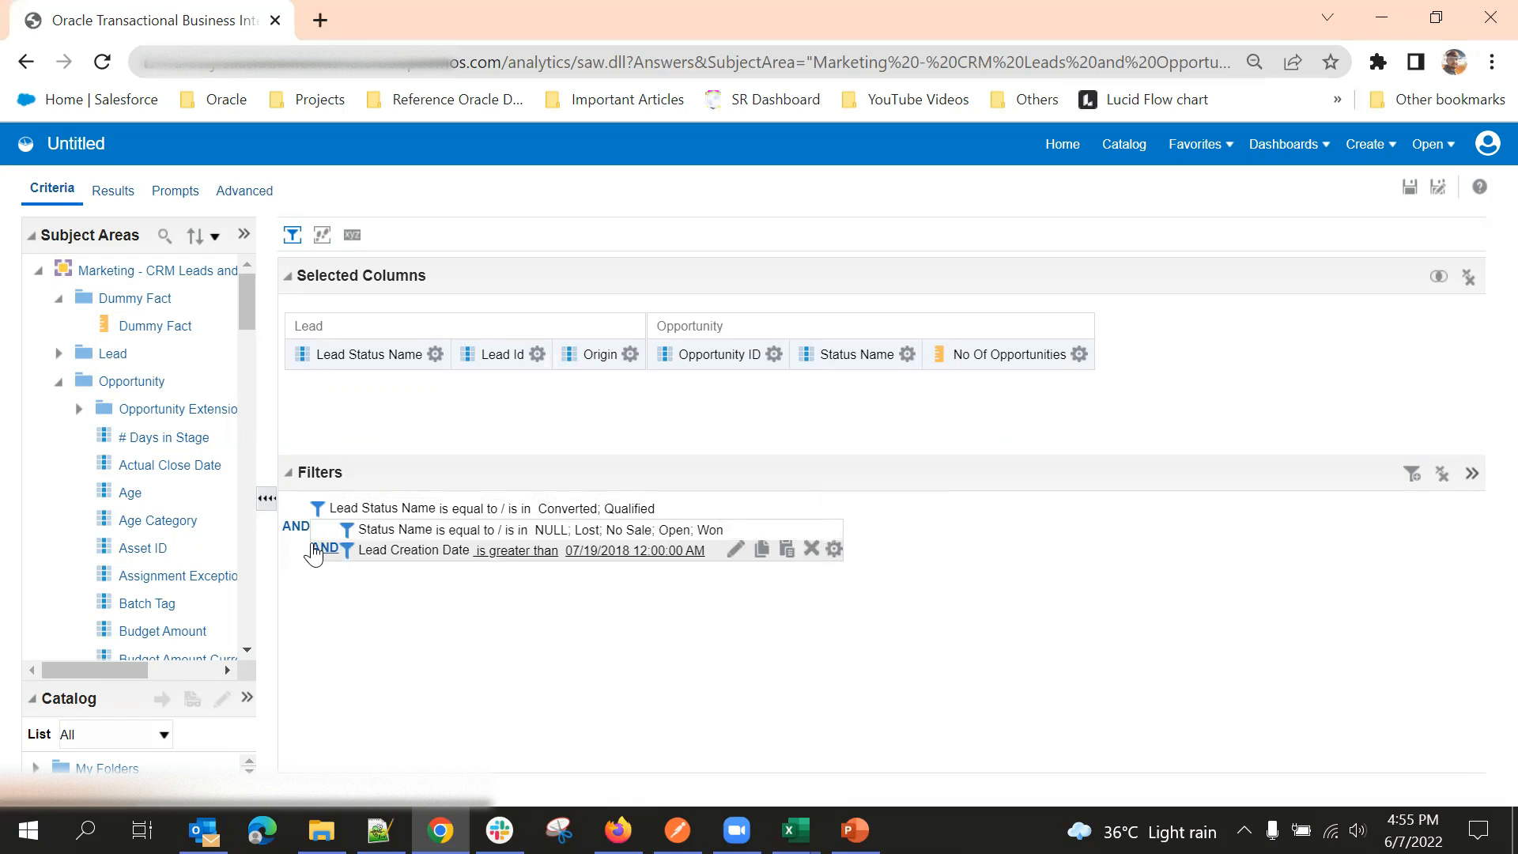
{"action": "left_click", "coordinate": [321, 550]}
{"action": "left_click", "coordinate": [320, 550]}
{"action": "left_click", "coordinate": [320, 551]}
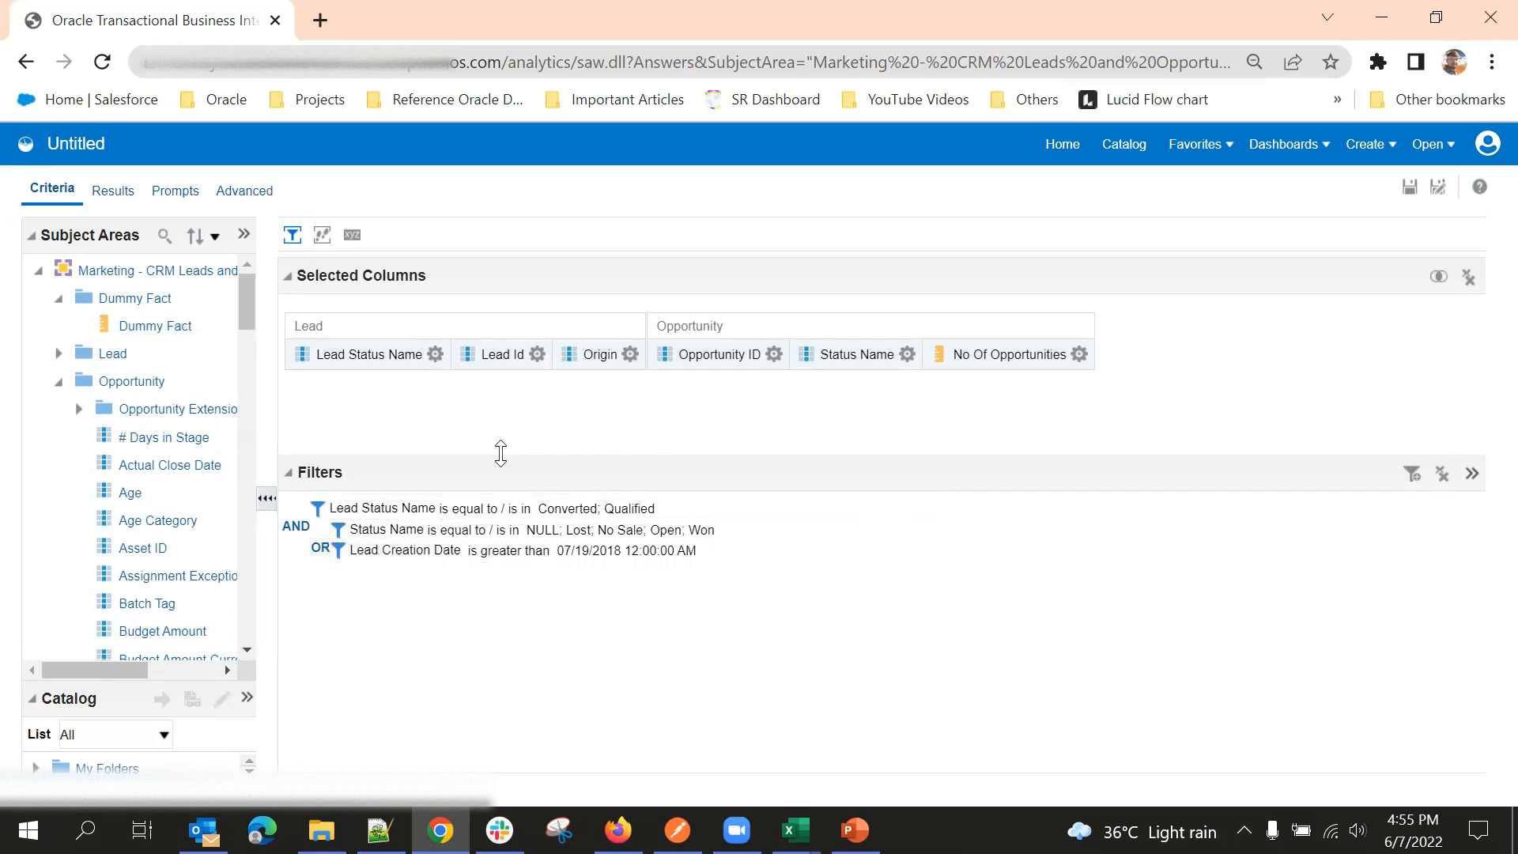
Step: Remove the Lead Creation Date filter, keeping the Lead Status Name and Status Name filters
{"action": "left_click", "coordinate": [630, 354]}
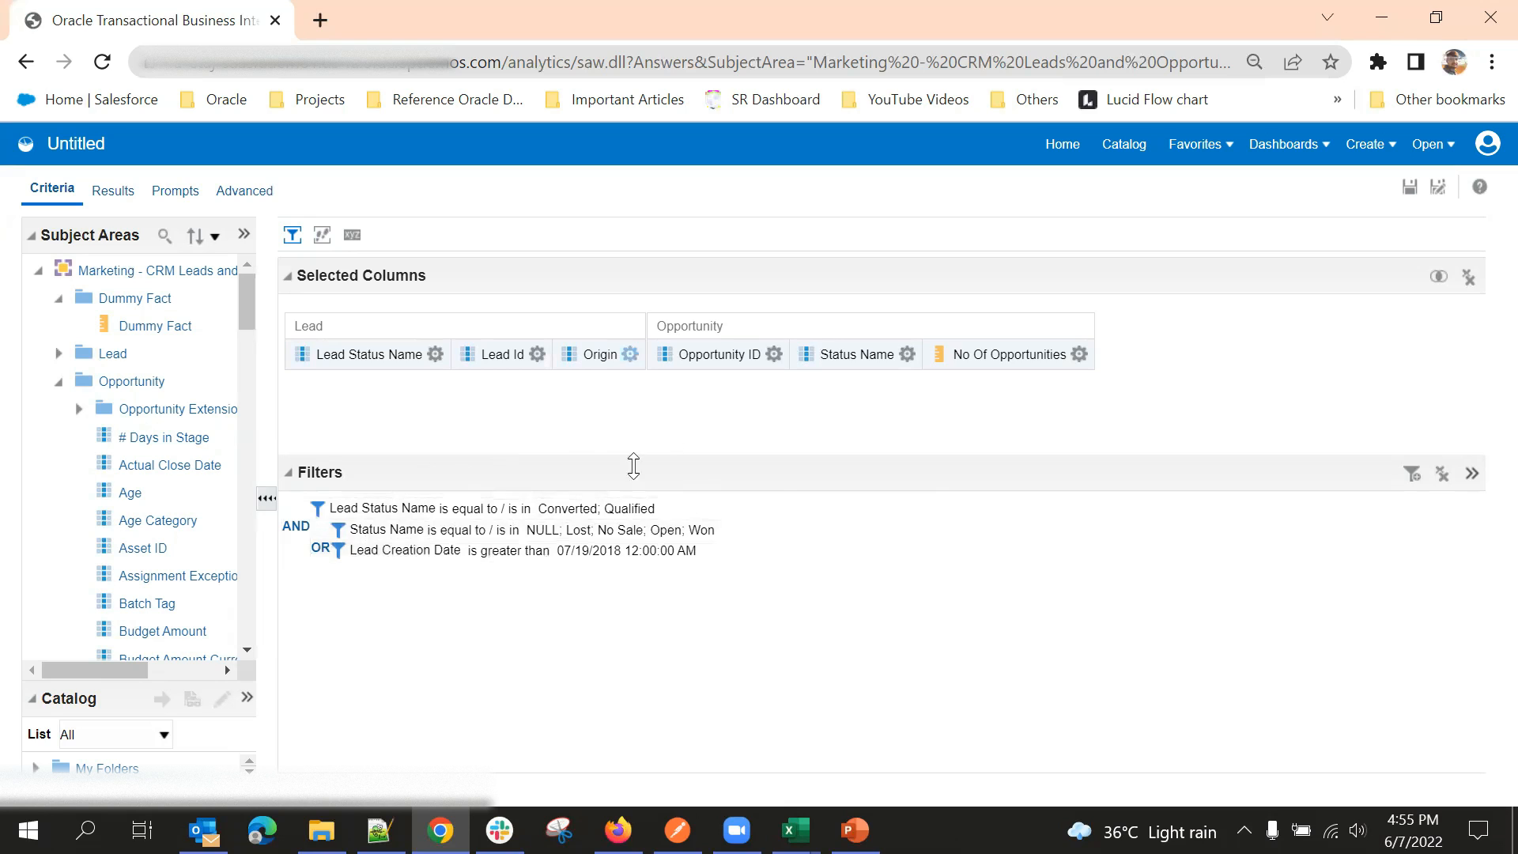
{"action": "left_click", "coordinate": [605, 584]}
{"action": "left_click", "coordinate": [805, 551]}
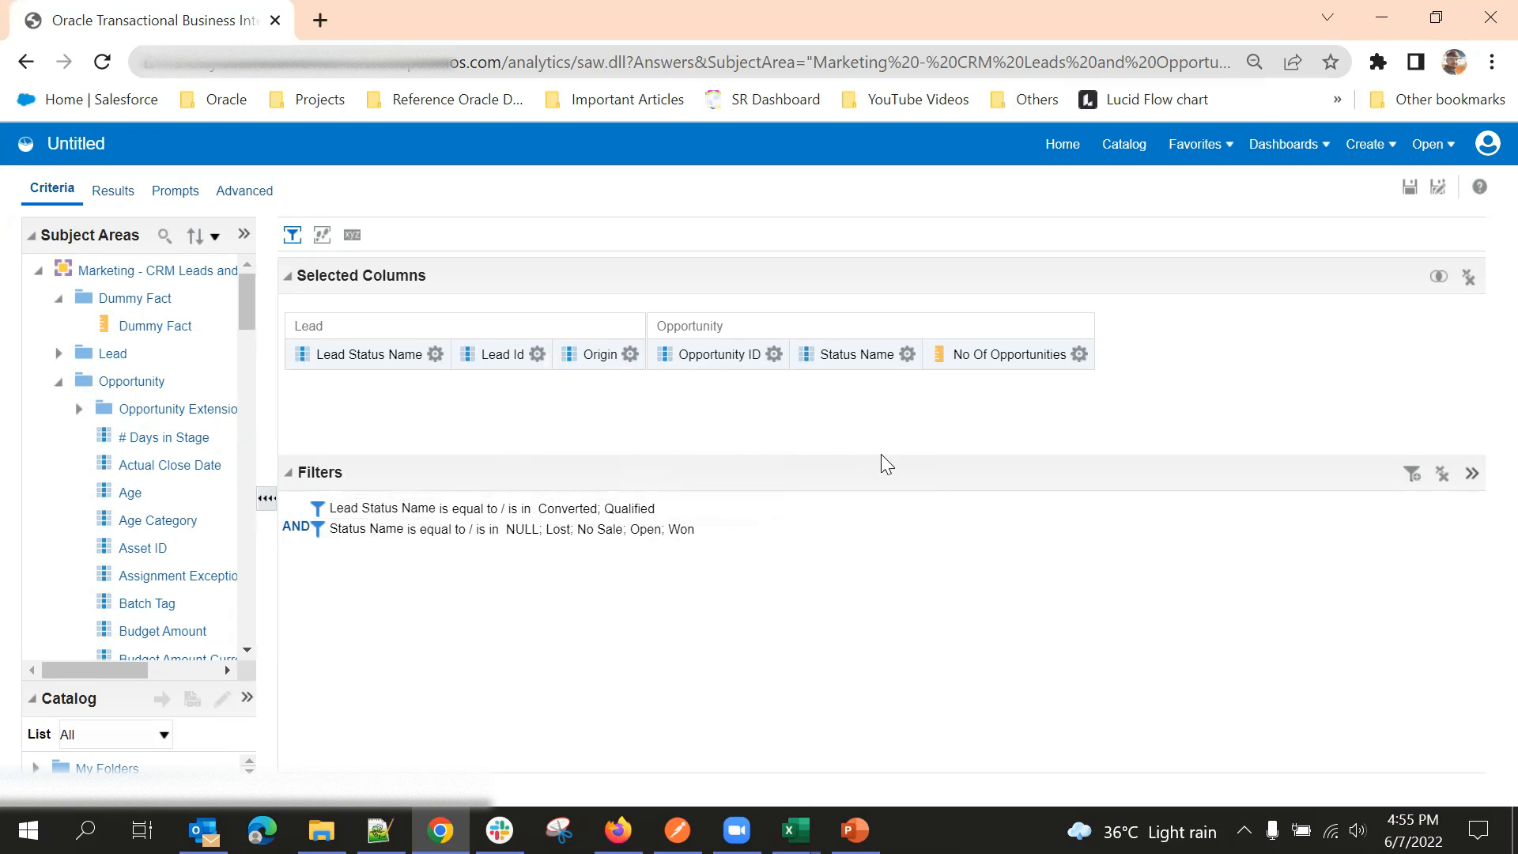
Step: Review the pie chart and table in the results with the lead status and opportunity status filters applied
{"action": "left_click", "coordinate": [113, 191]}
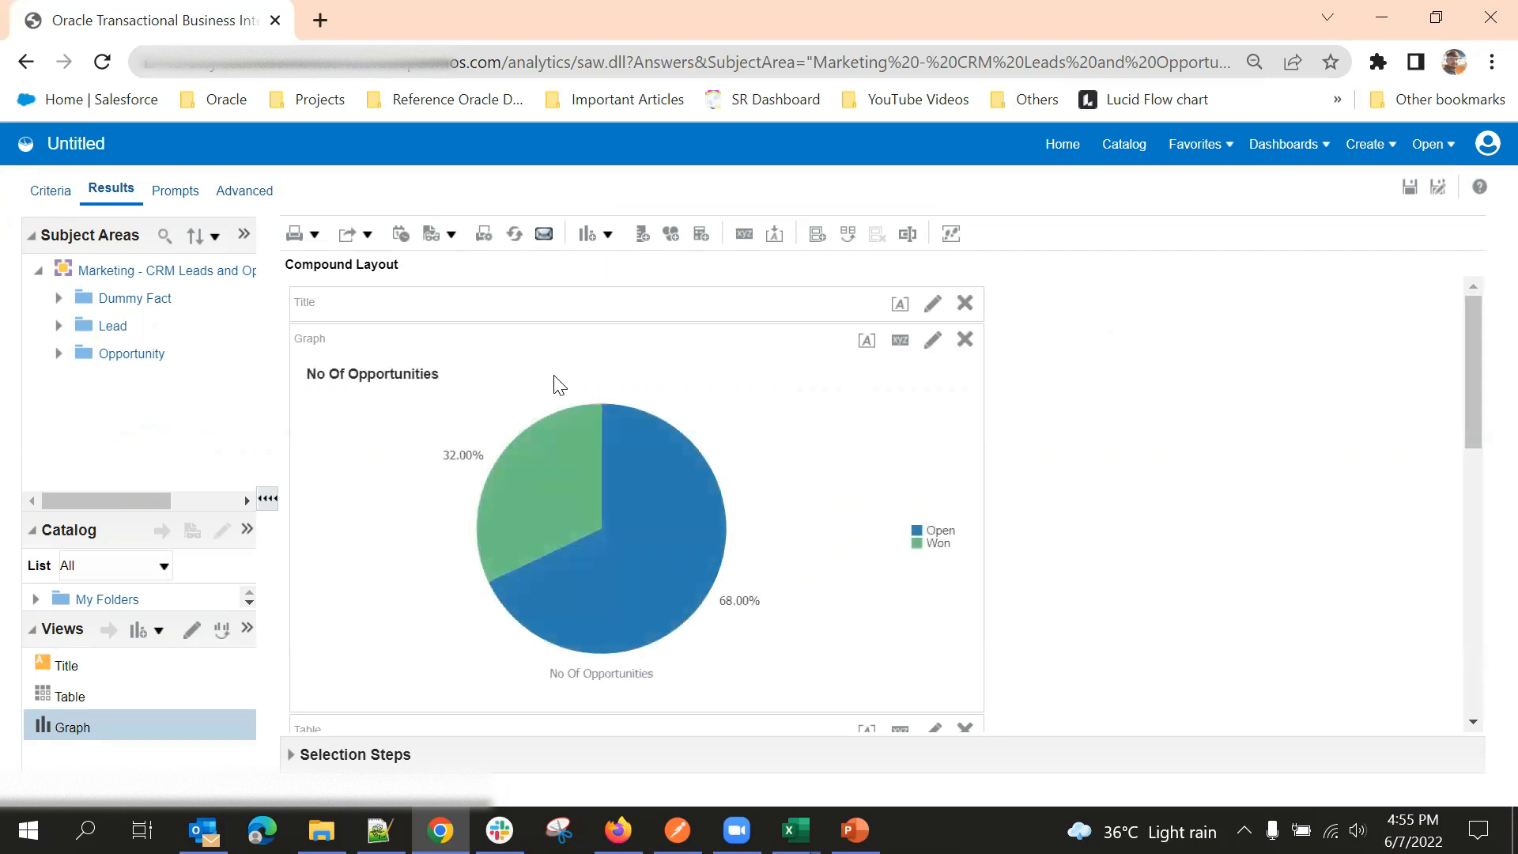
{"action": "scroll", "coordinate": [575, 382], "scroll_direction": "down", "scroll_amount": 8}
{"action": "scroll", "coordinate": [655, 518], "scroll_direction": "up", "scroll_amount": 8}
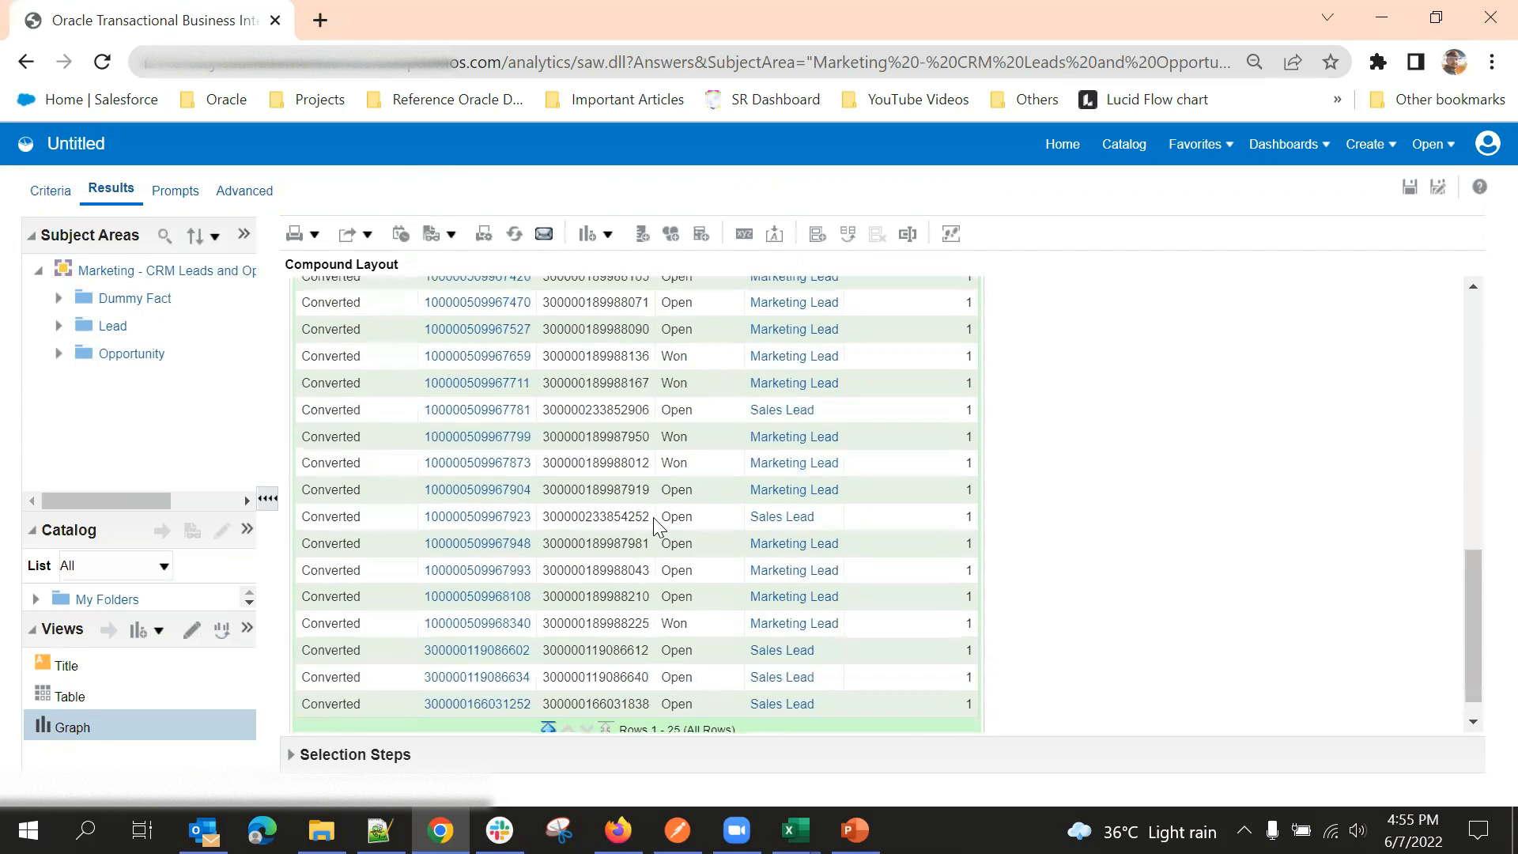
{"action": "scroll", "coordinate": [1201, 486], "scroll_direction": "down", "scroll_amount": 5}
{"action": "scroll", "coordinate": [1230, 501], "scroll_direction": "up", "scroll_amount": 5}
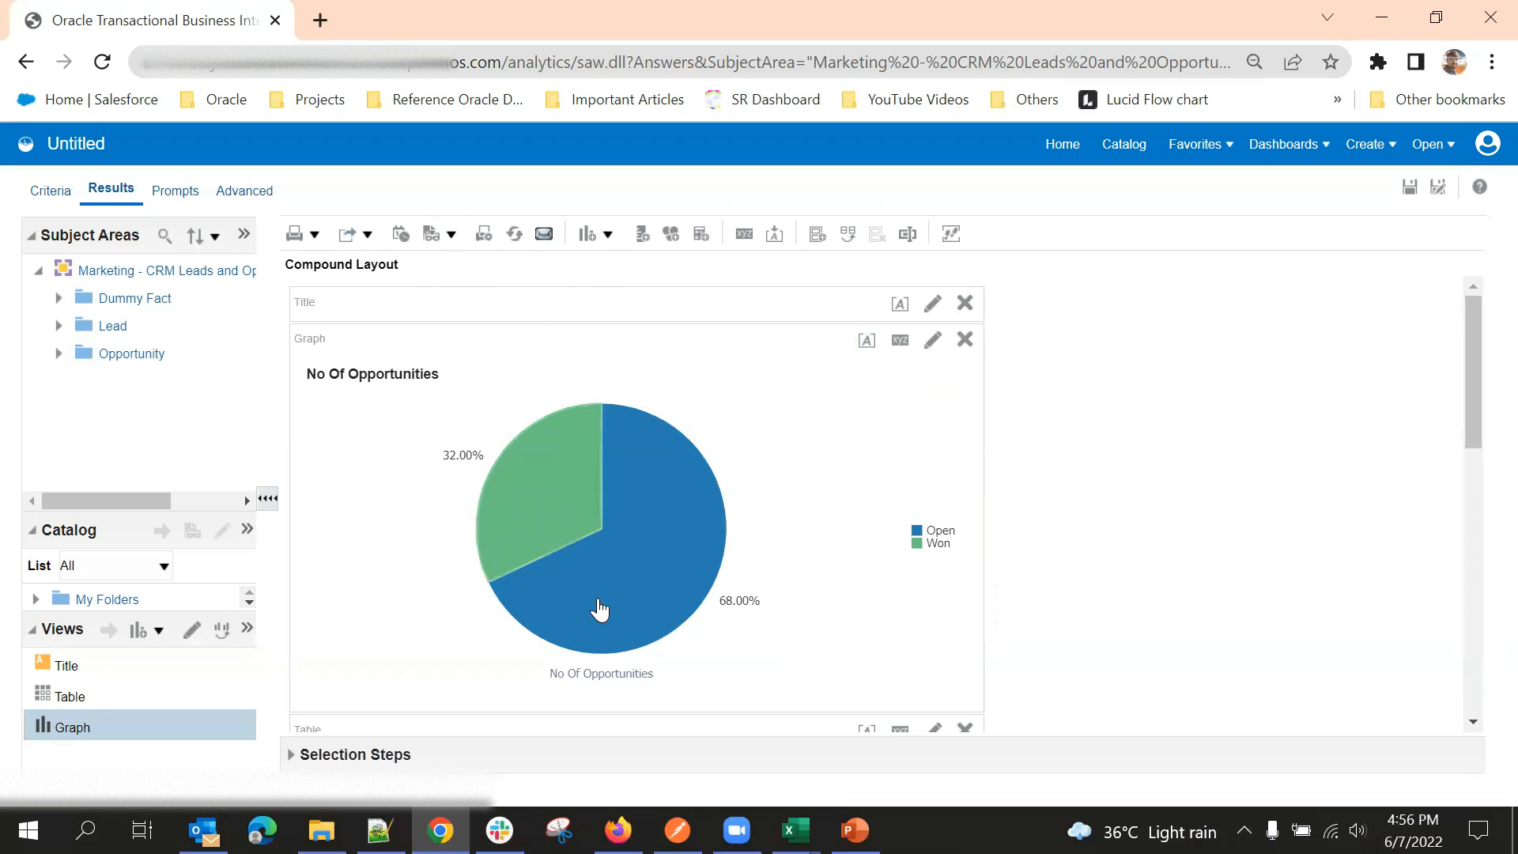
{"action": "scroll", "coordinate": [830, 464], "scroll_direction": "down", "scroll_amount": 7}
{"action": "scroll", "coordinate": [654, 464], "scroll_direction": "up", "scroll_amount": 7}
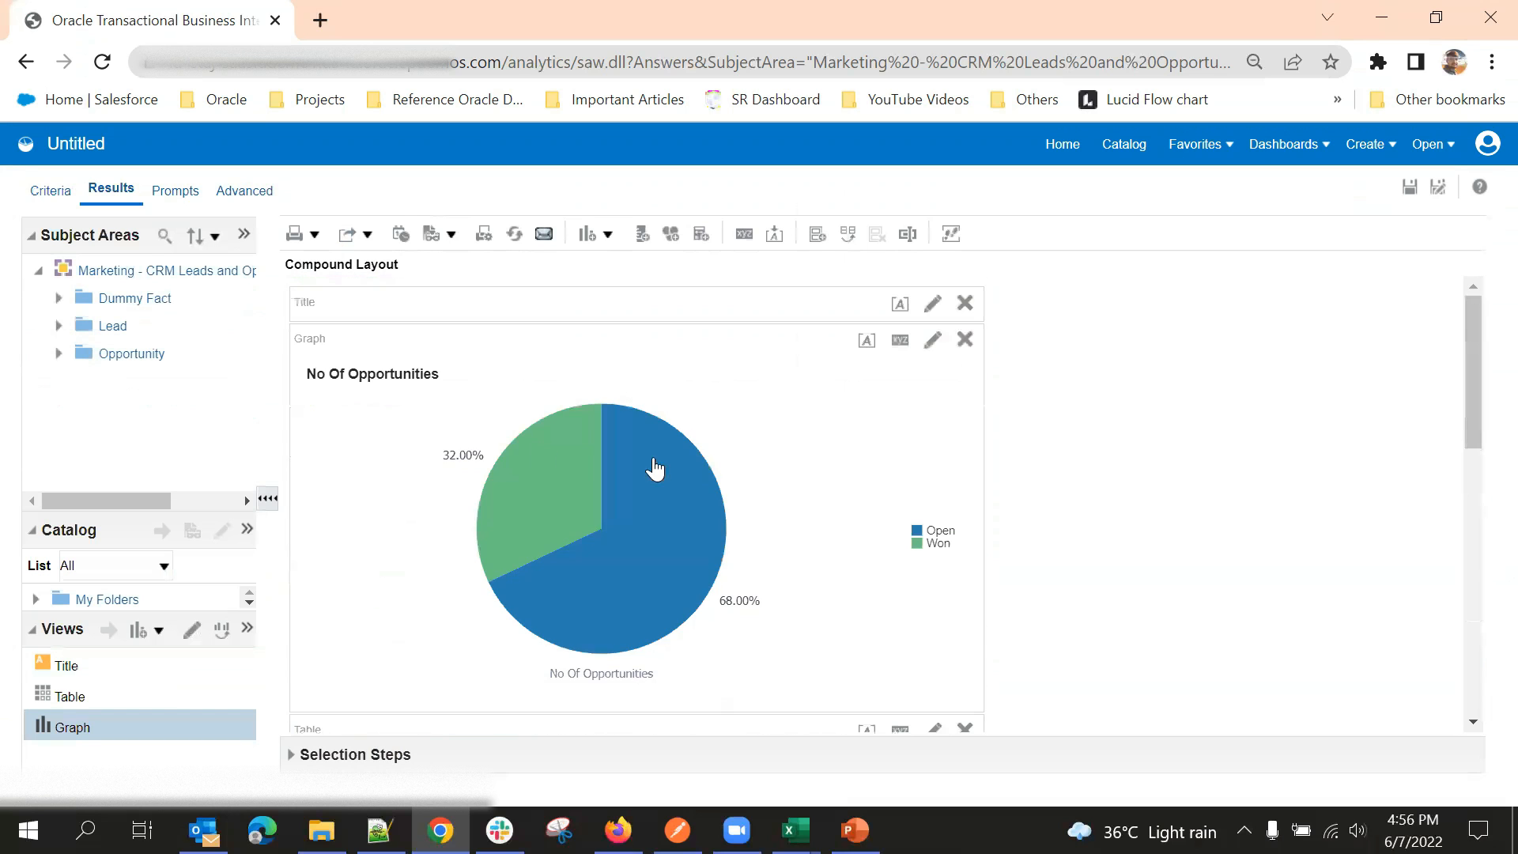
{"action": "scroll", "coordinate": [793, 495], "scroll_direction": "down", "scroll_amount": 8}
{"action": "scroll", "coordinate": [792, 496], "scroll_direction": "up", "scroll_amount": 8}
Step: Look over the formatted and data export formats offered for the analysis without exporting
{"action": "left_click", "coordinate": [354, 234]}
{"action": "left_click", "coordinate": [383, 207]}
{"action": "left_click", "coordinate": [350, 234]}
{"action": "mouse_move", "coordinate": [372, 273]}
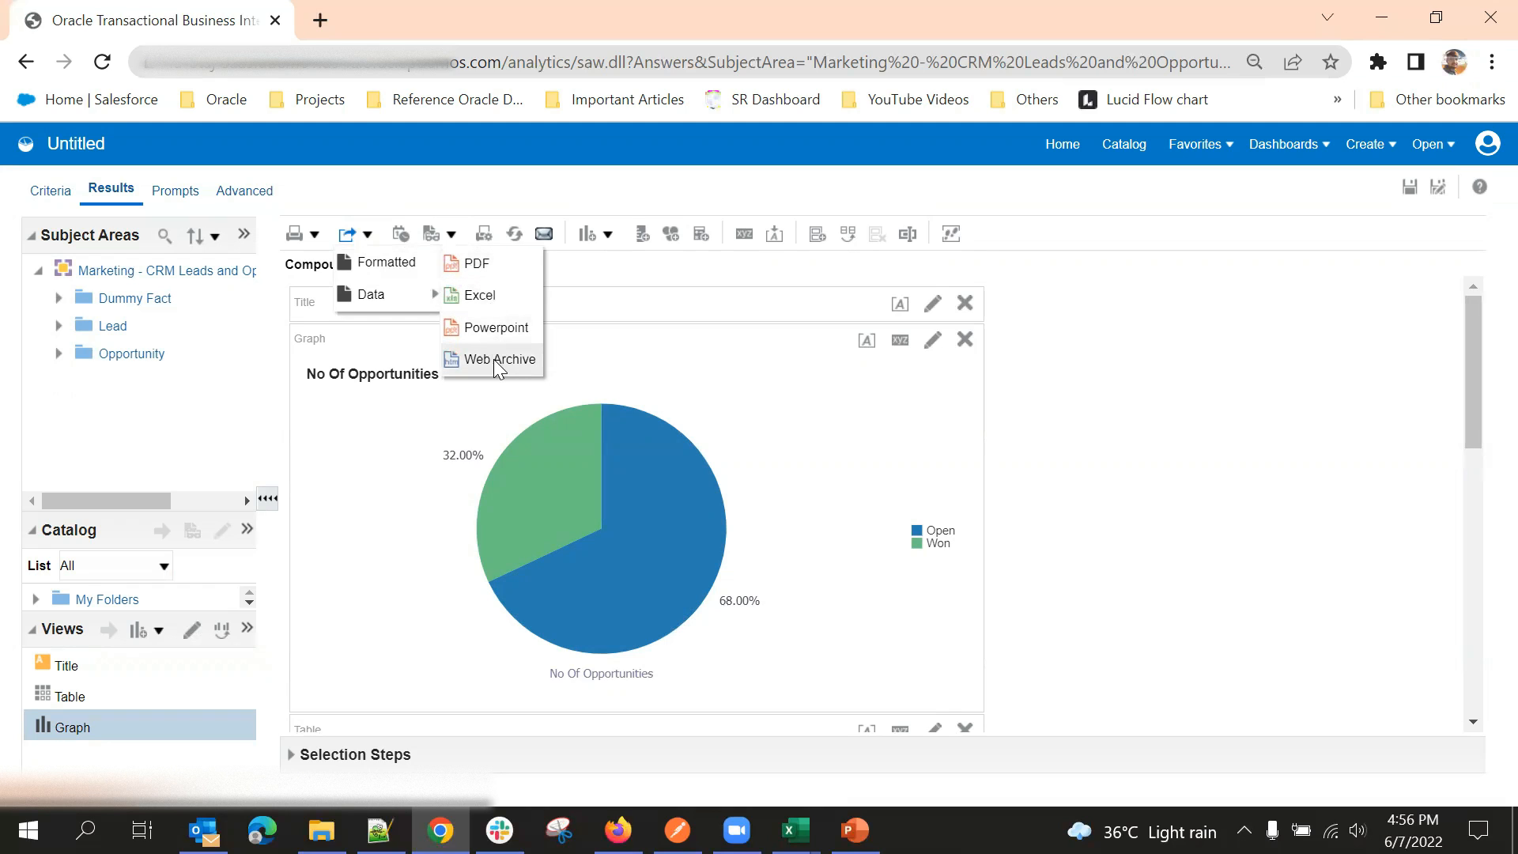
{"action": "mouse_move", "coordinate": [400, 298]}
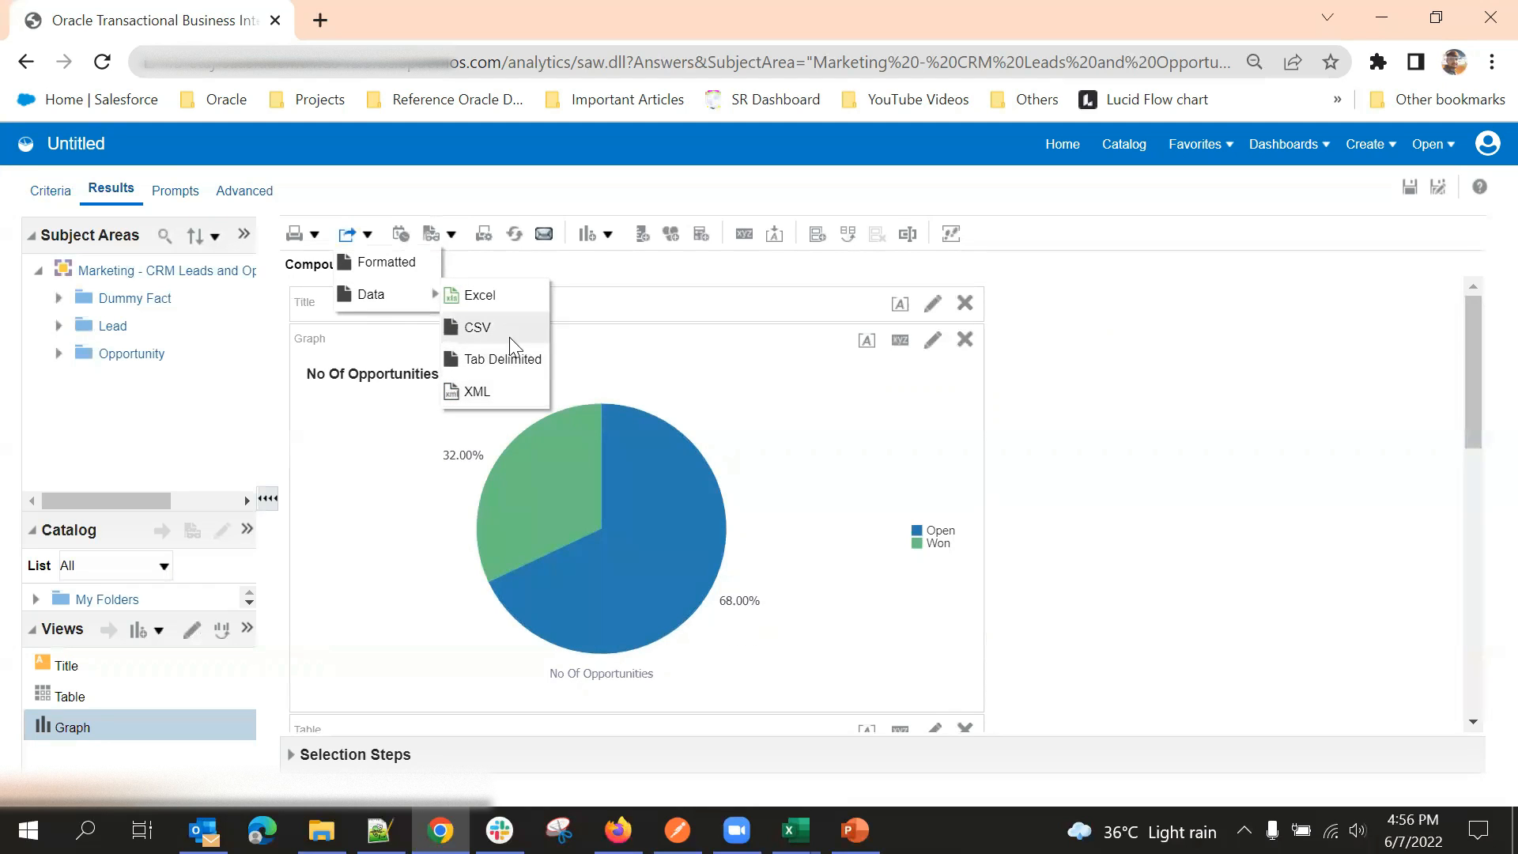
{"action": "left_click", "coordinate": [1148, 343]}
Step: Open the Printable HTML version of the analysis, review its chart and table, and return to the analysis results
{"action": "left_click", "coordinate": [317, 237]}
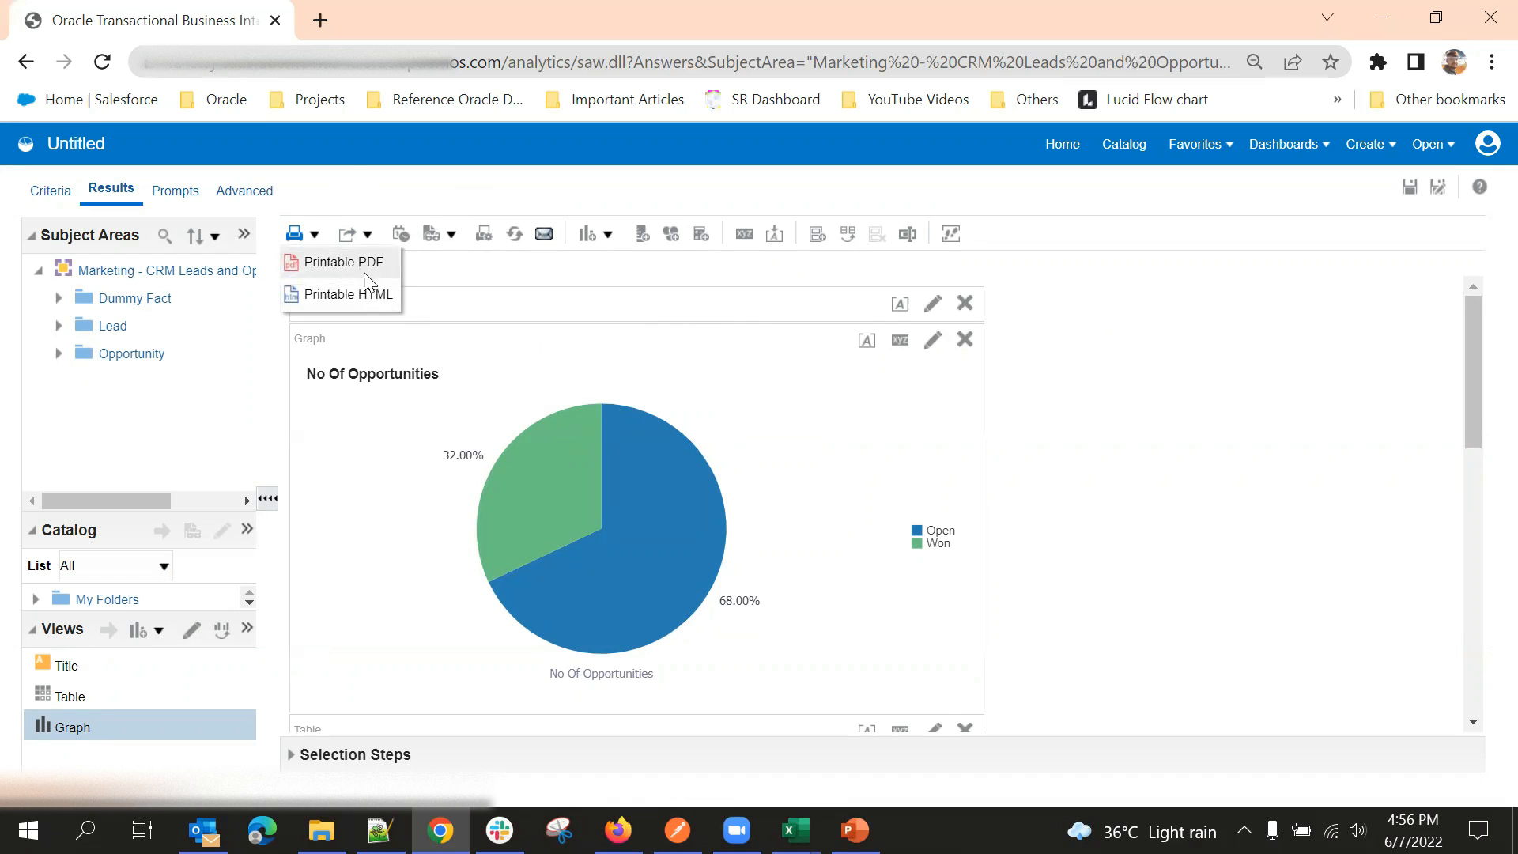
{"action": "left_click", "coordinate": [365, 294]}
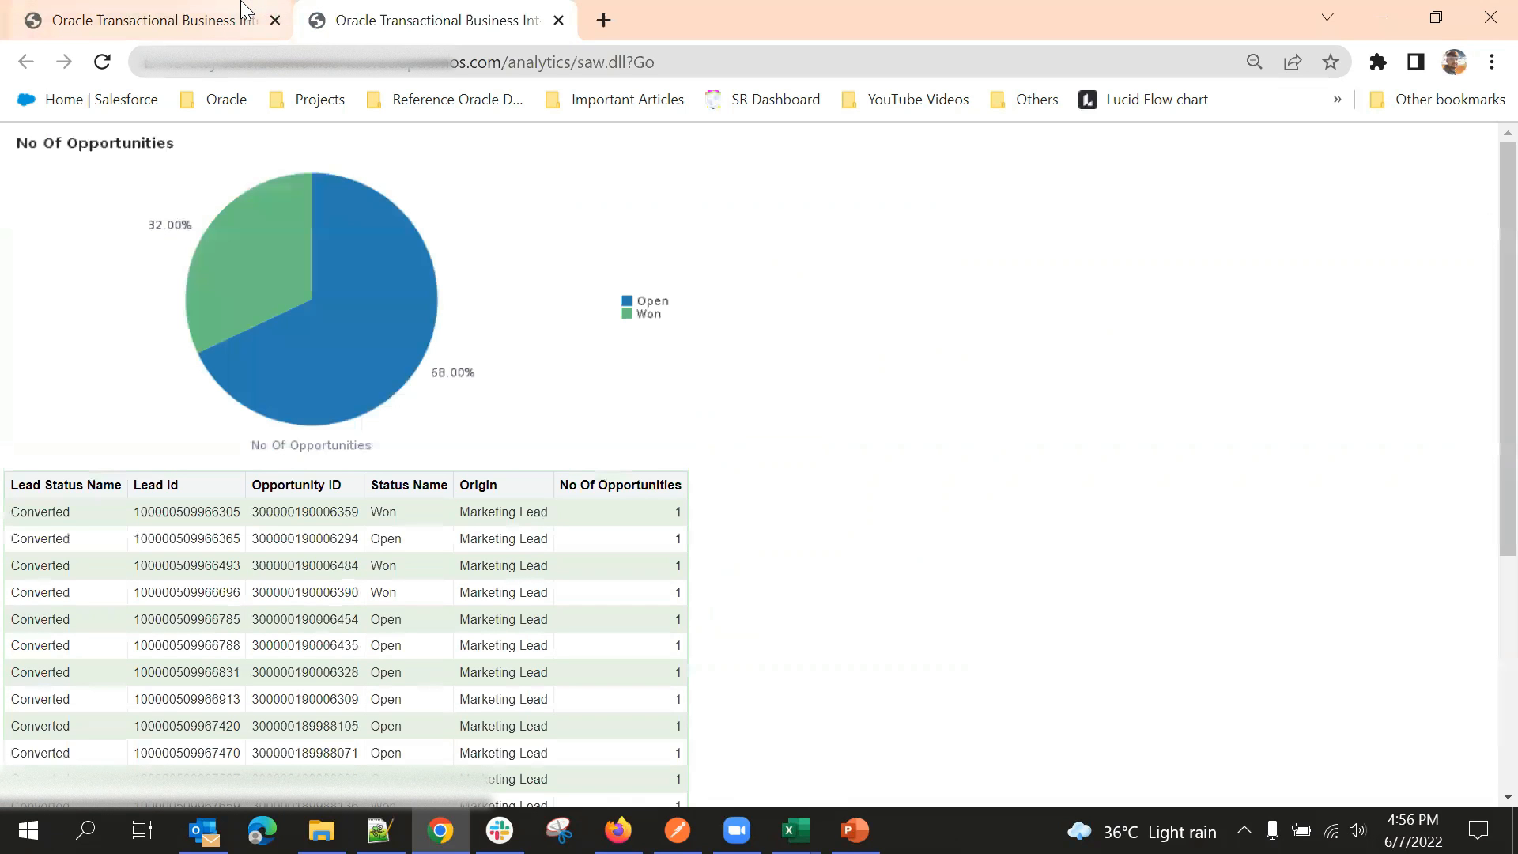
{"action": "scroll", "coordinate": [402, 378], "scroll_direction": "down", "scroll_amount": 5}
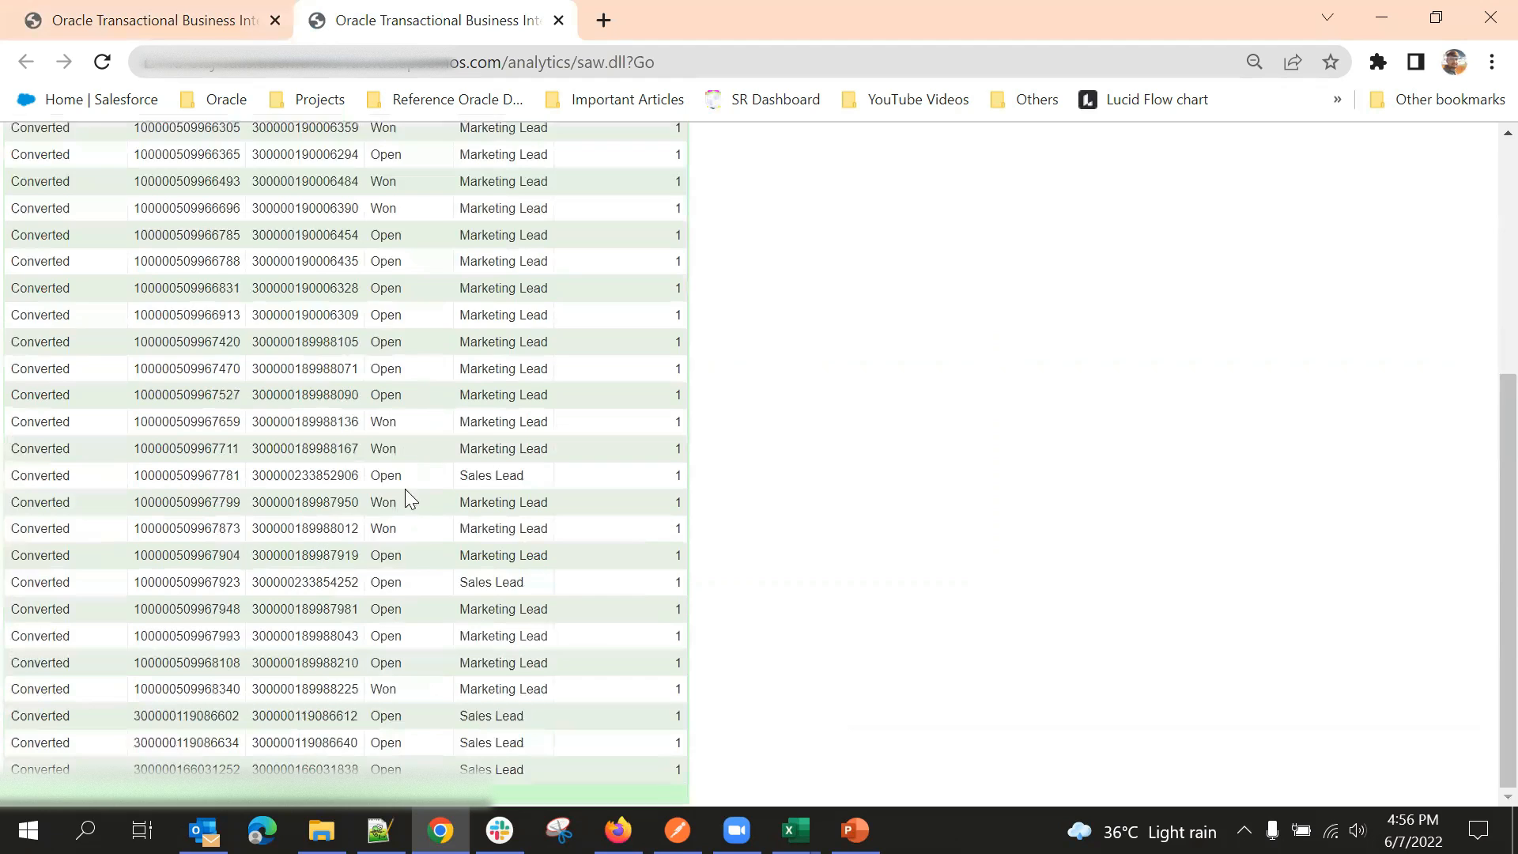
{"action": "scroll", "coordinate": [406, 489], "scroll_direction": "up", "scroll_amount": 5}
{"action": "scroll", "coordinate": [475, 411], "scroll_direction": "down", "scroll_amount": 5}
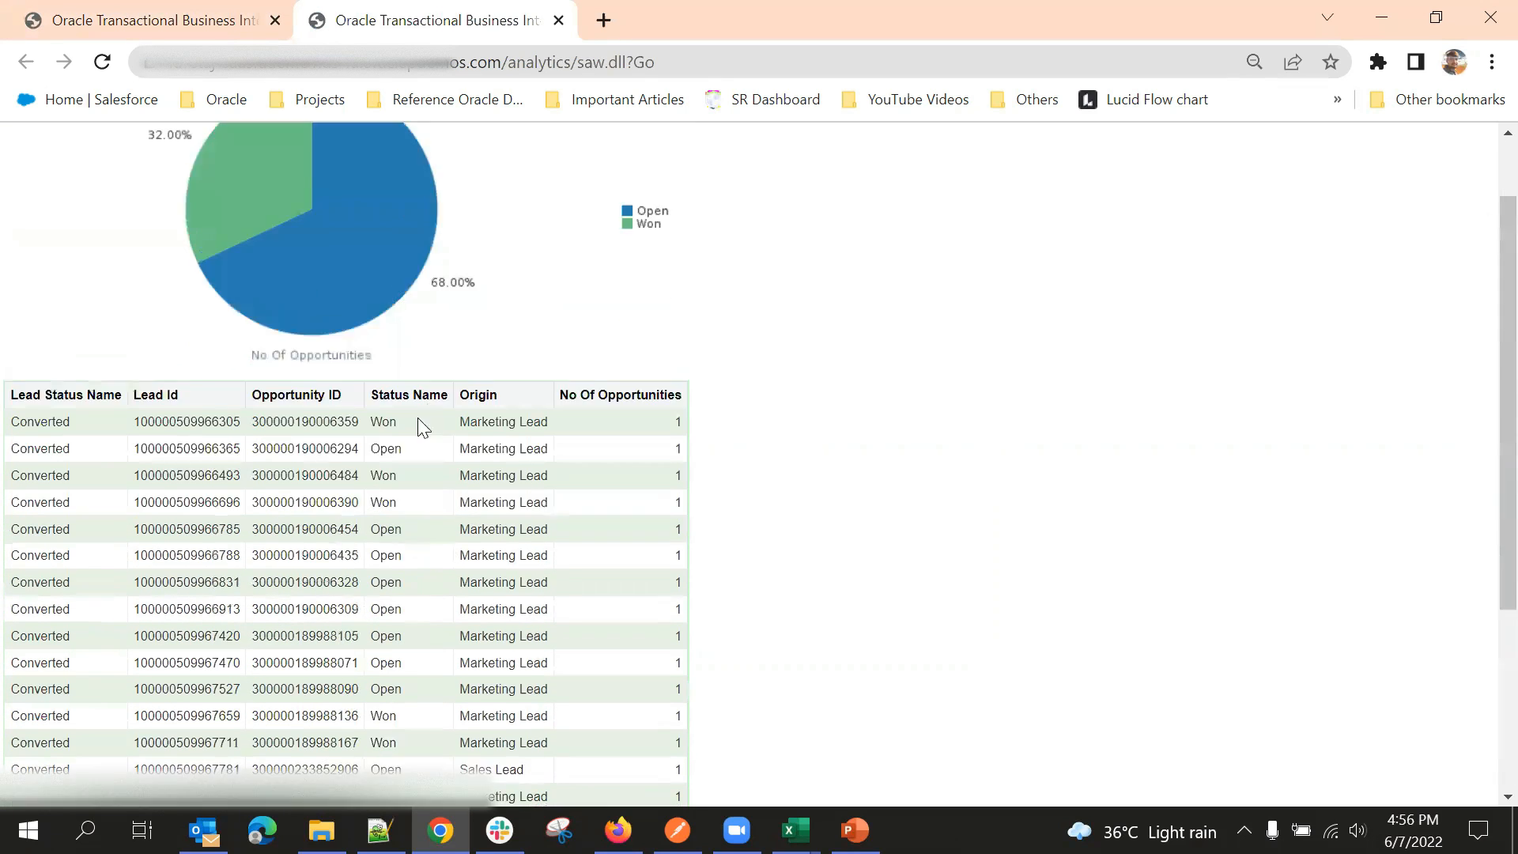
{"action": "scroll", "coordinate": [348, 356], "scroll_direction": "up", "scroll_amount": 5}
{"action": "scroll", "coordinate": [403, 371], "scroll_direction": "down", "scroll_amount": 5}
{"action": "scroll", "coordinate": [427, 432], "scroll_direction": "up", "scroll_amount": 5}
{"action": "key", "text": "ctrl+shift+Tab"}
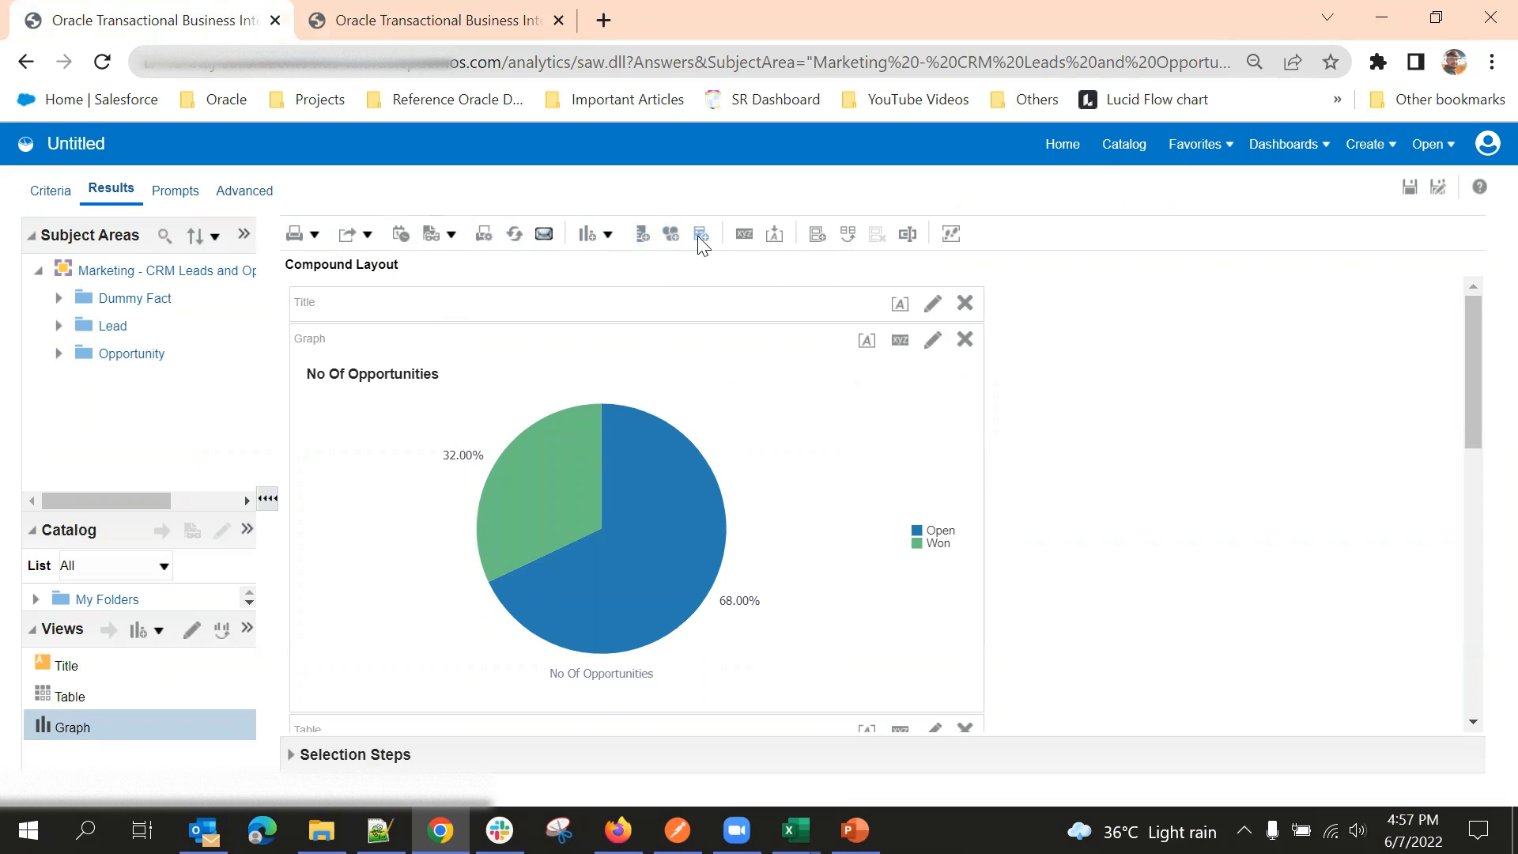
Step: Look over the Results Display, Interactions and Data settings in the analysis properties without changing them
{"action": "left_click", "coordinate": [744, 235]}
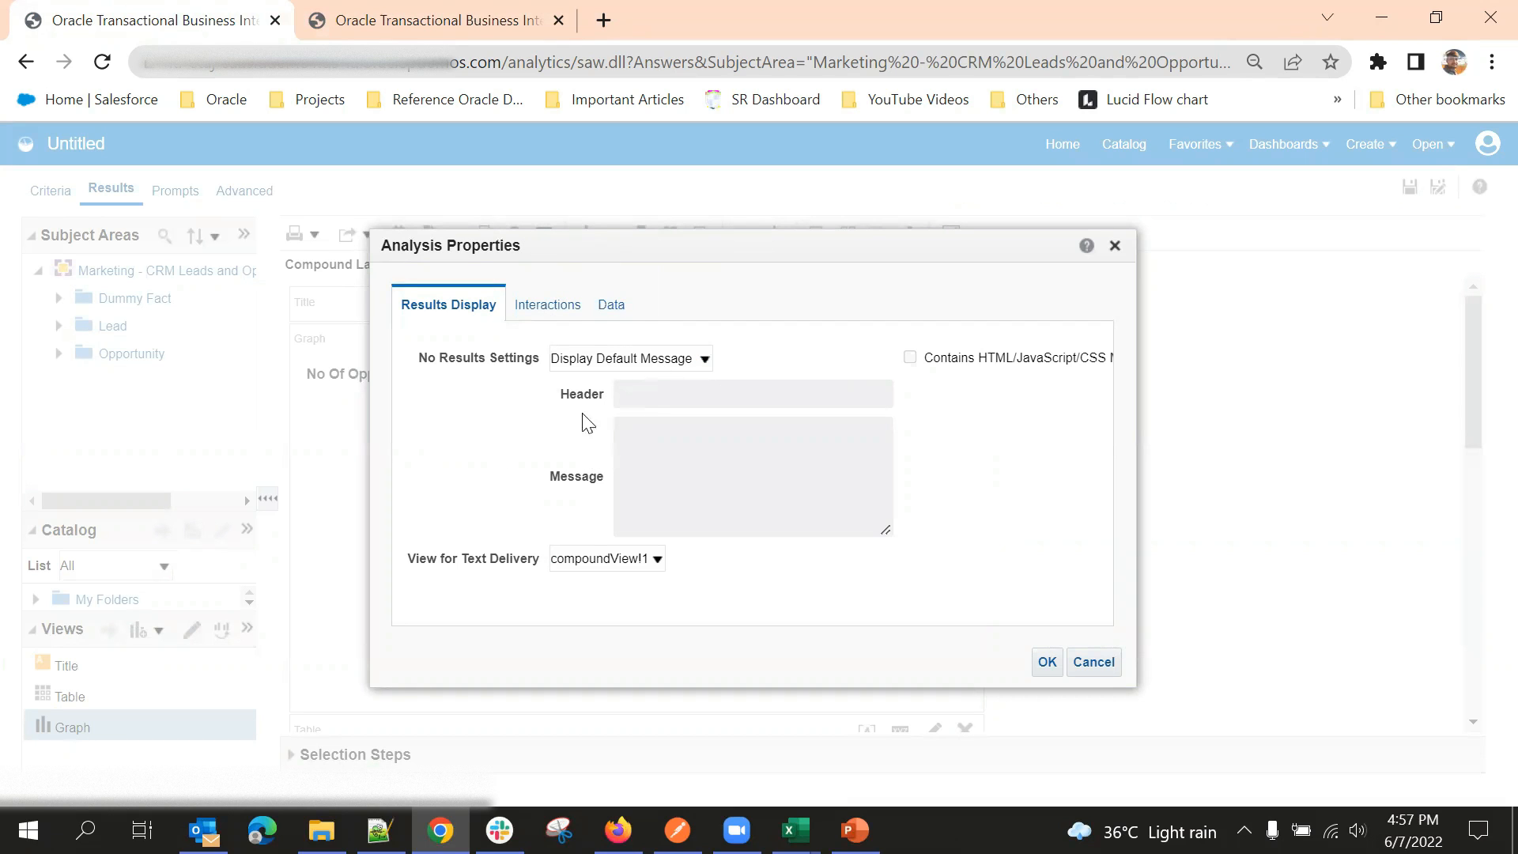
{"action": "left_click", "coordinate": [548, 306]}
{"action": "left_click", "coordinate": [610, 307]}
{"action": "left_click", "coordinate": [553, 307]}
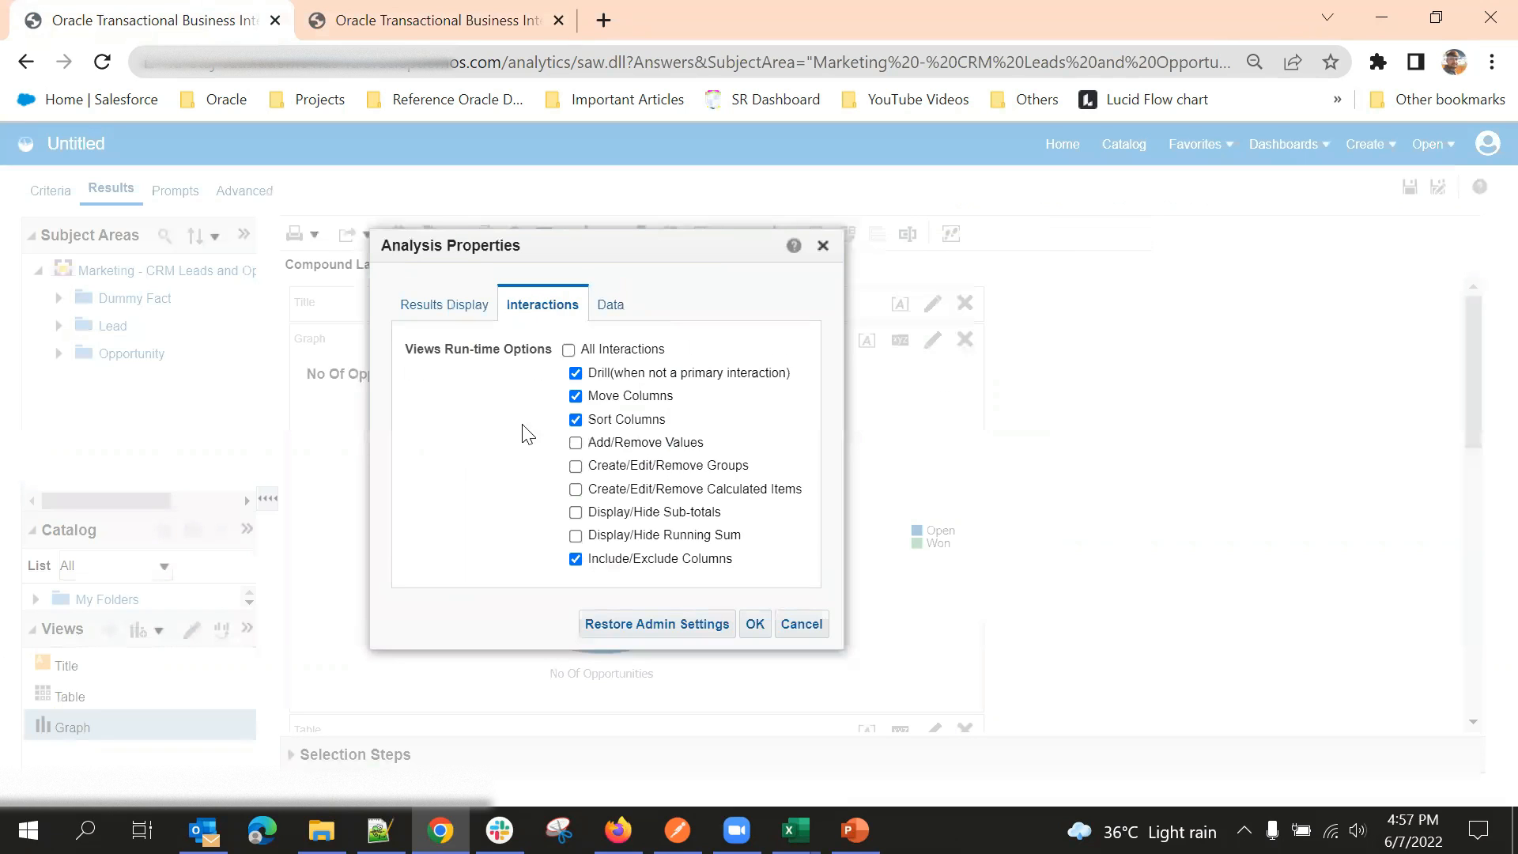
{"action": "left_click", "coordinate": [800, 629]}
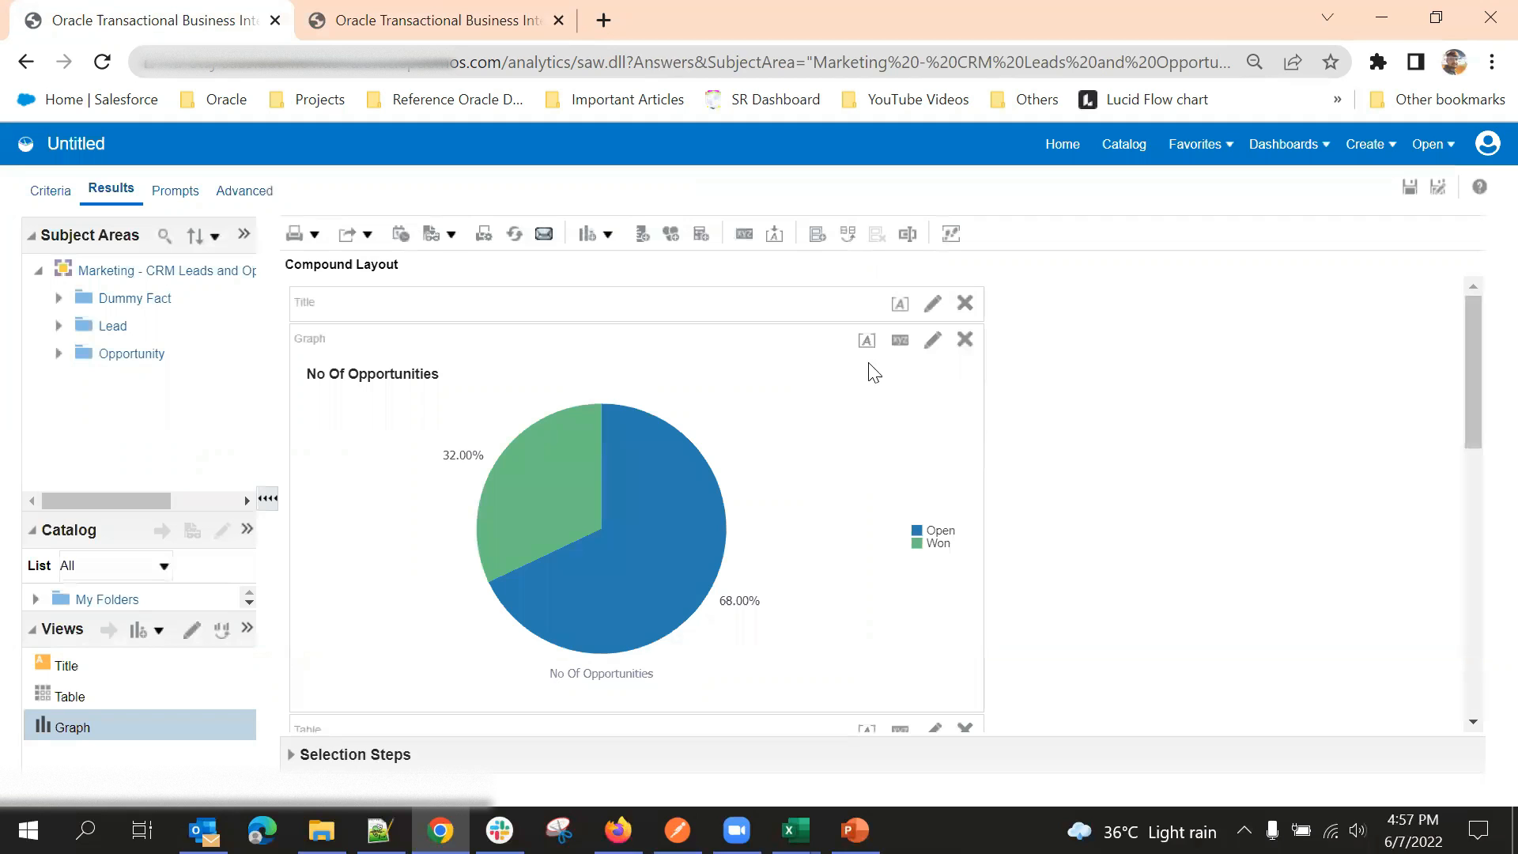
{"action": "left_click", "coordinate": [743, 234]}
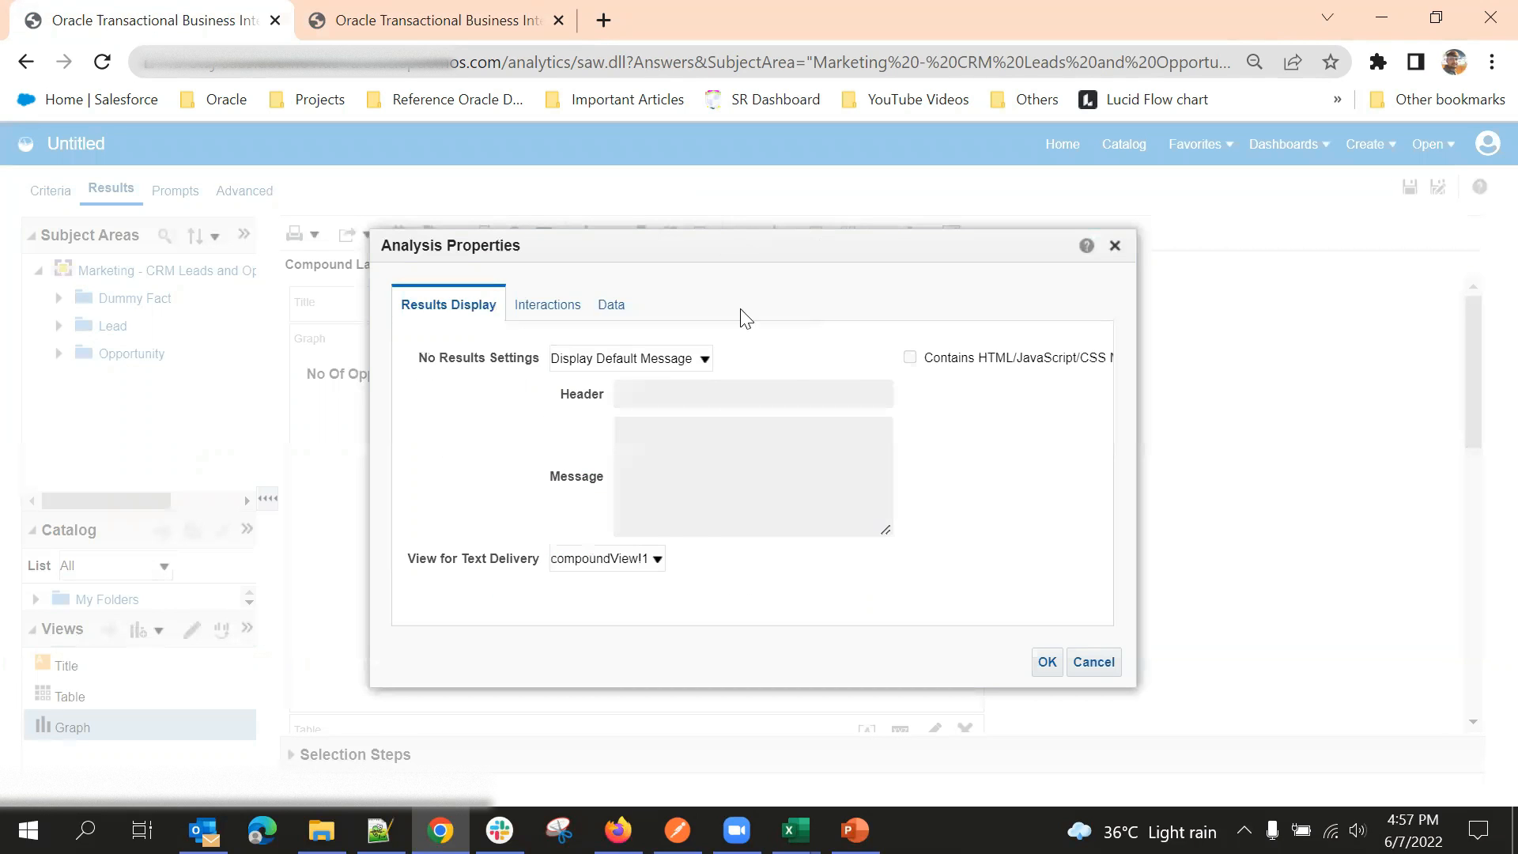
{"action": "left_click", "coordinate": [585, 306]}
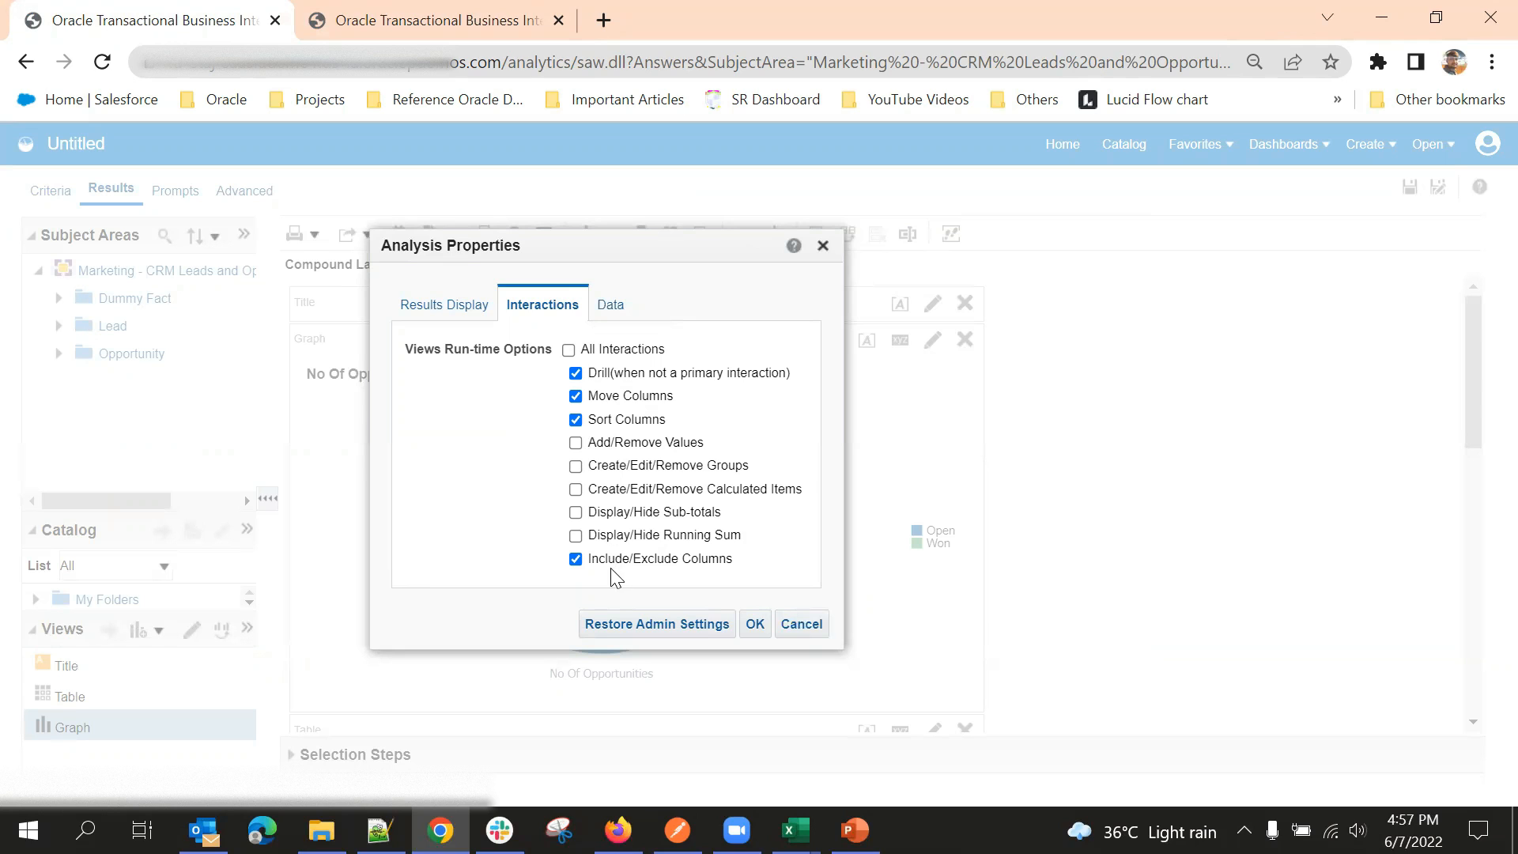
{"action": "left_click", "coordinate": [800, 628]}
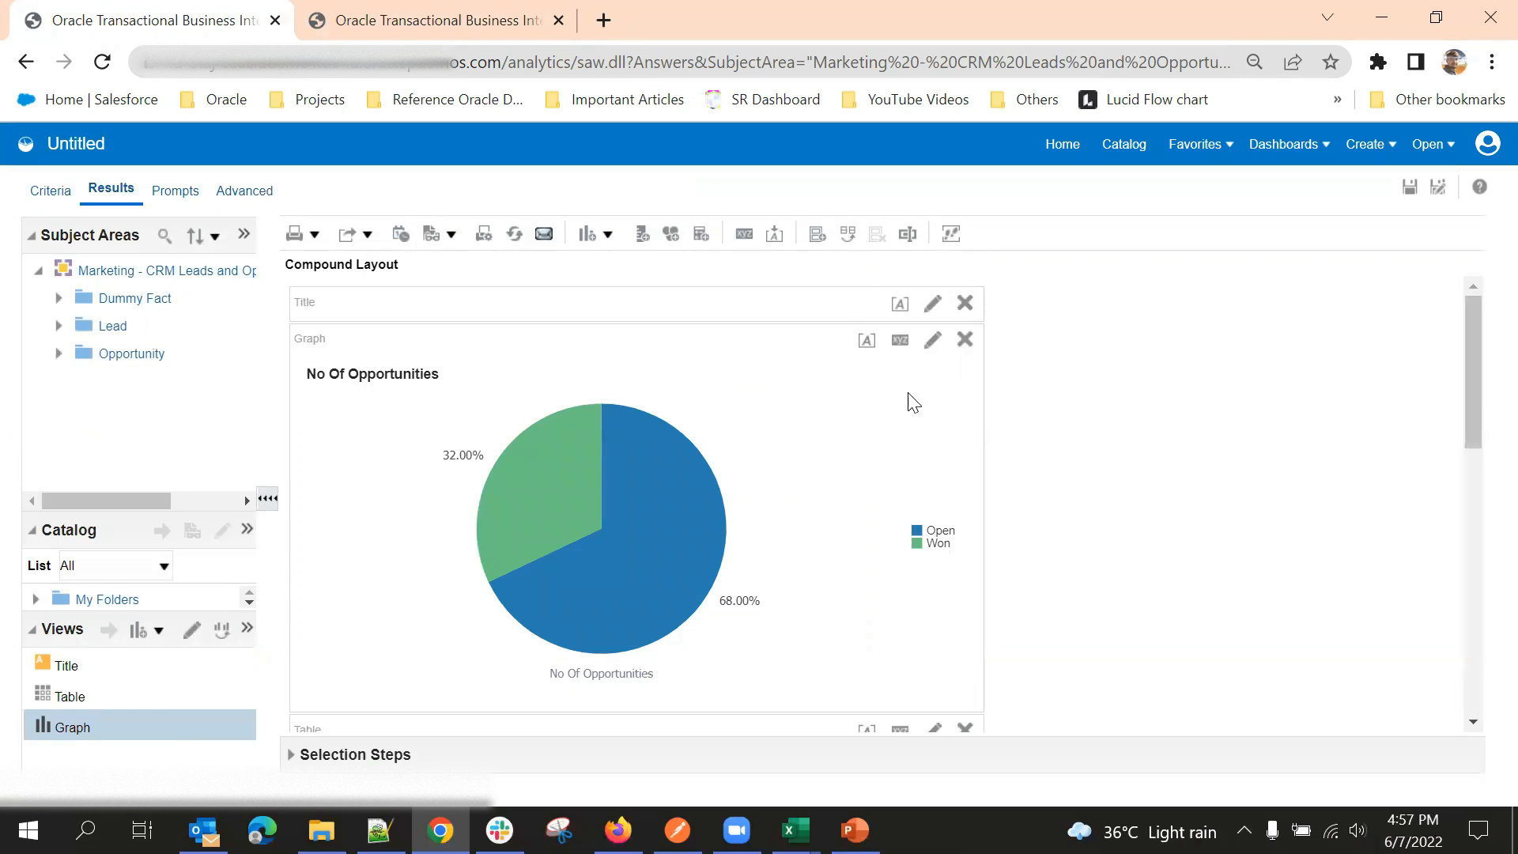
Step: Save the analysis as My Test Report in the CX folder under /Shared Folders/Custom
{"action": "scroll", "coordinate": [908, 400], "scroll_direction": "down", "scroll_amount": 10}
{"action": "scroll", "coordinate": [1085, 502], "scroll_direction": "up", "scroll_amount": 10}
{"action": "left_click", "coordinate": [1408, 189]}
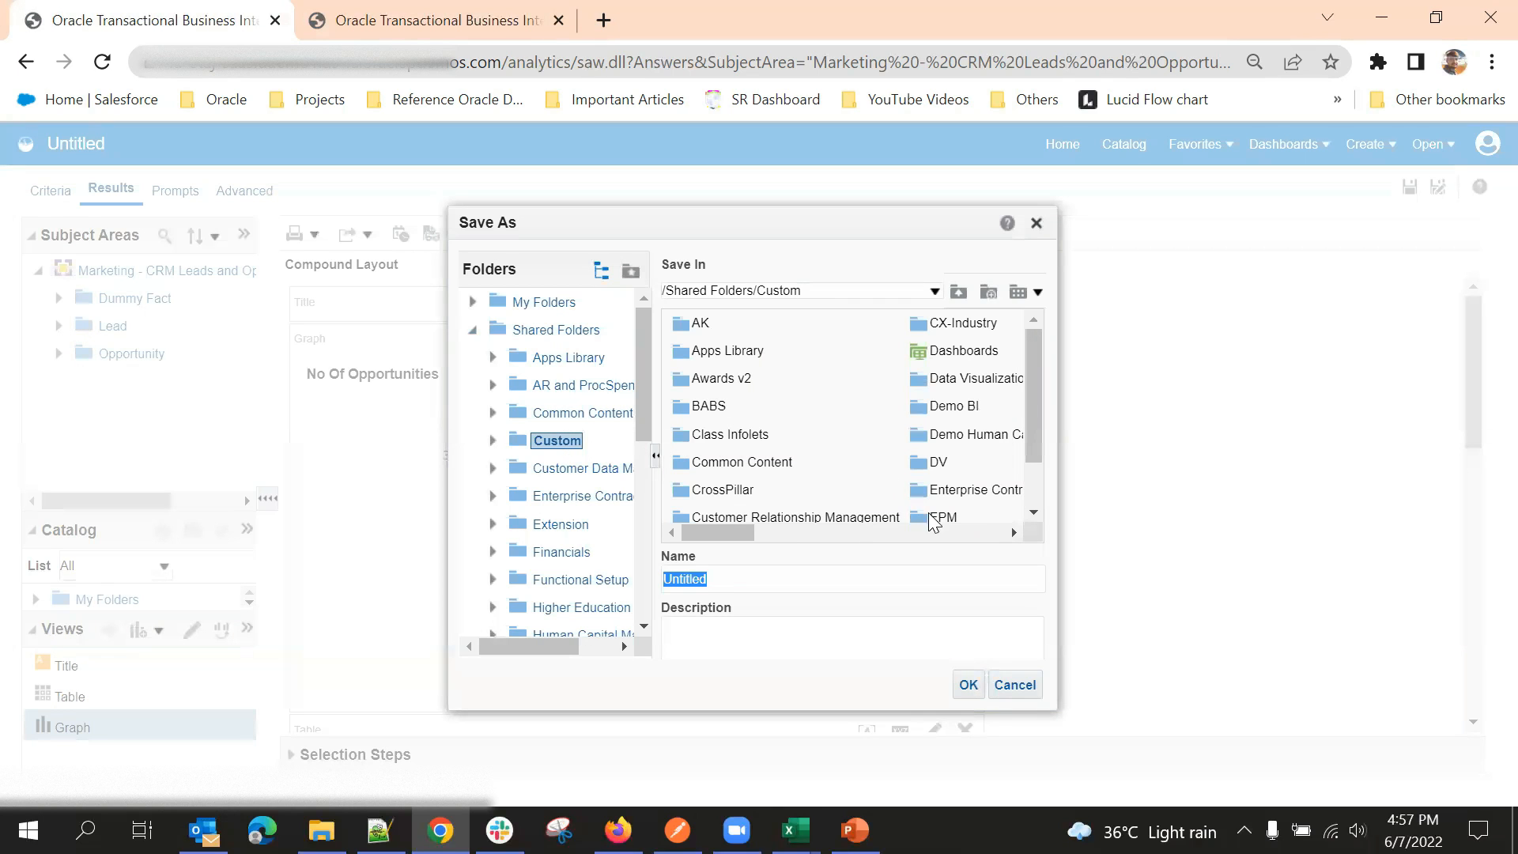
{"action": "scroll", "coordinate": [890, 510], "scroll_direction": "down", "scroll_amount": 1}
{"action": "double_click", "coordinate": [702, 477]}
{"action": "double_click", "coordinate": [708, 583]}
{"action": "key", "text": "BackSpace"}
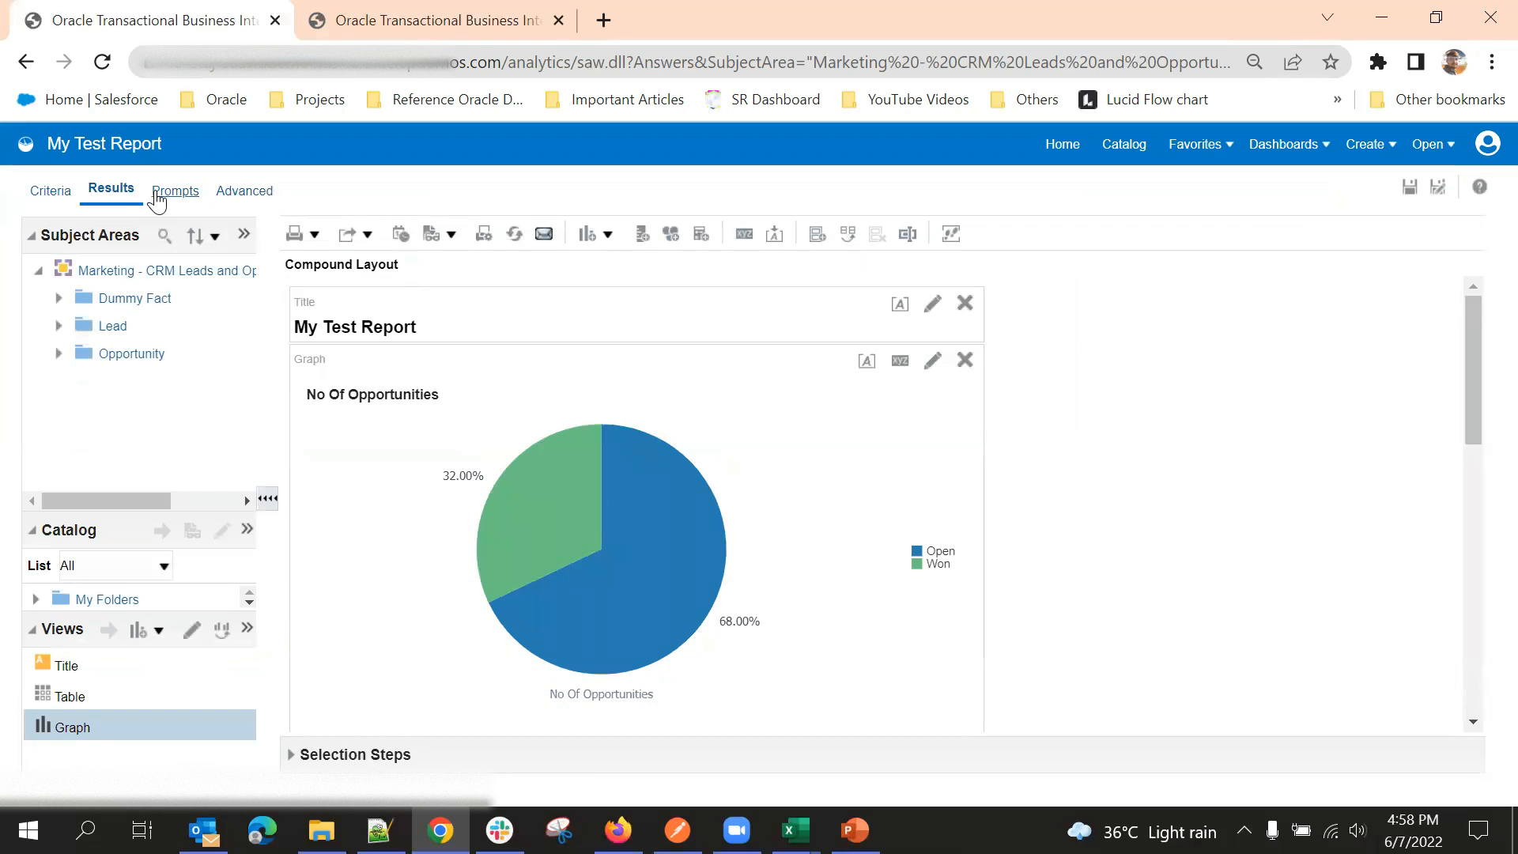
Step: Add a column prompt for Status Name with the is equal to / is in operator and a choice list, and save the analysis
{"action": "left_click", "coordinate": [157, 198]}
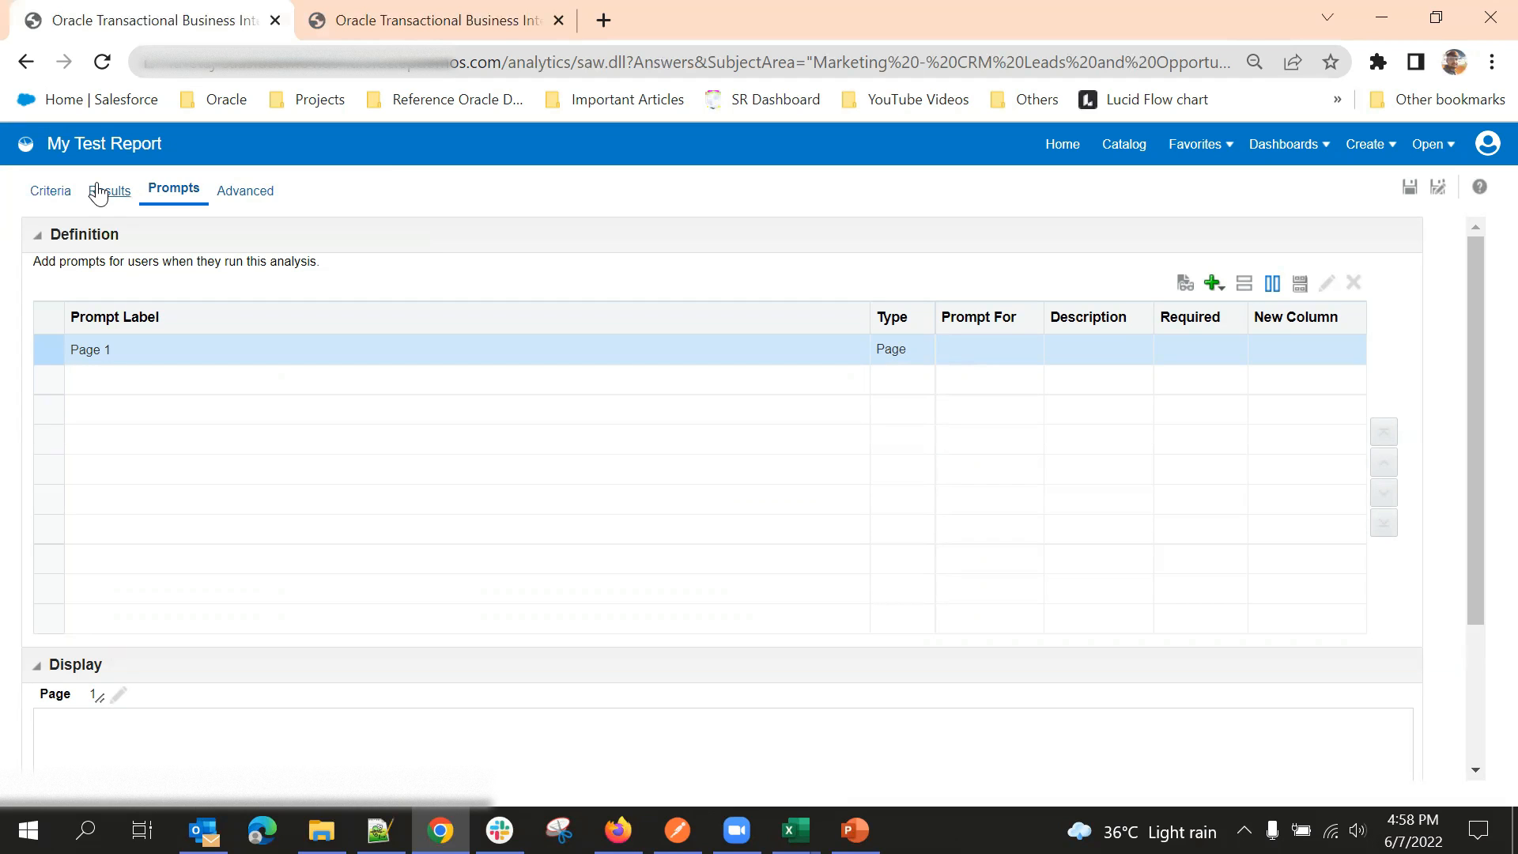
{"action": "left_click", "coordinate": [1210, 283]}
{"action": "mouse_move", "coordinate": [1221, 308]}
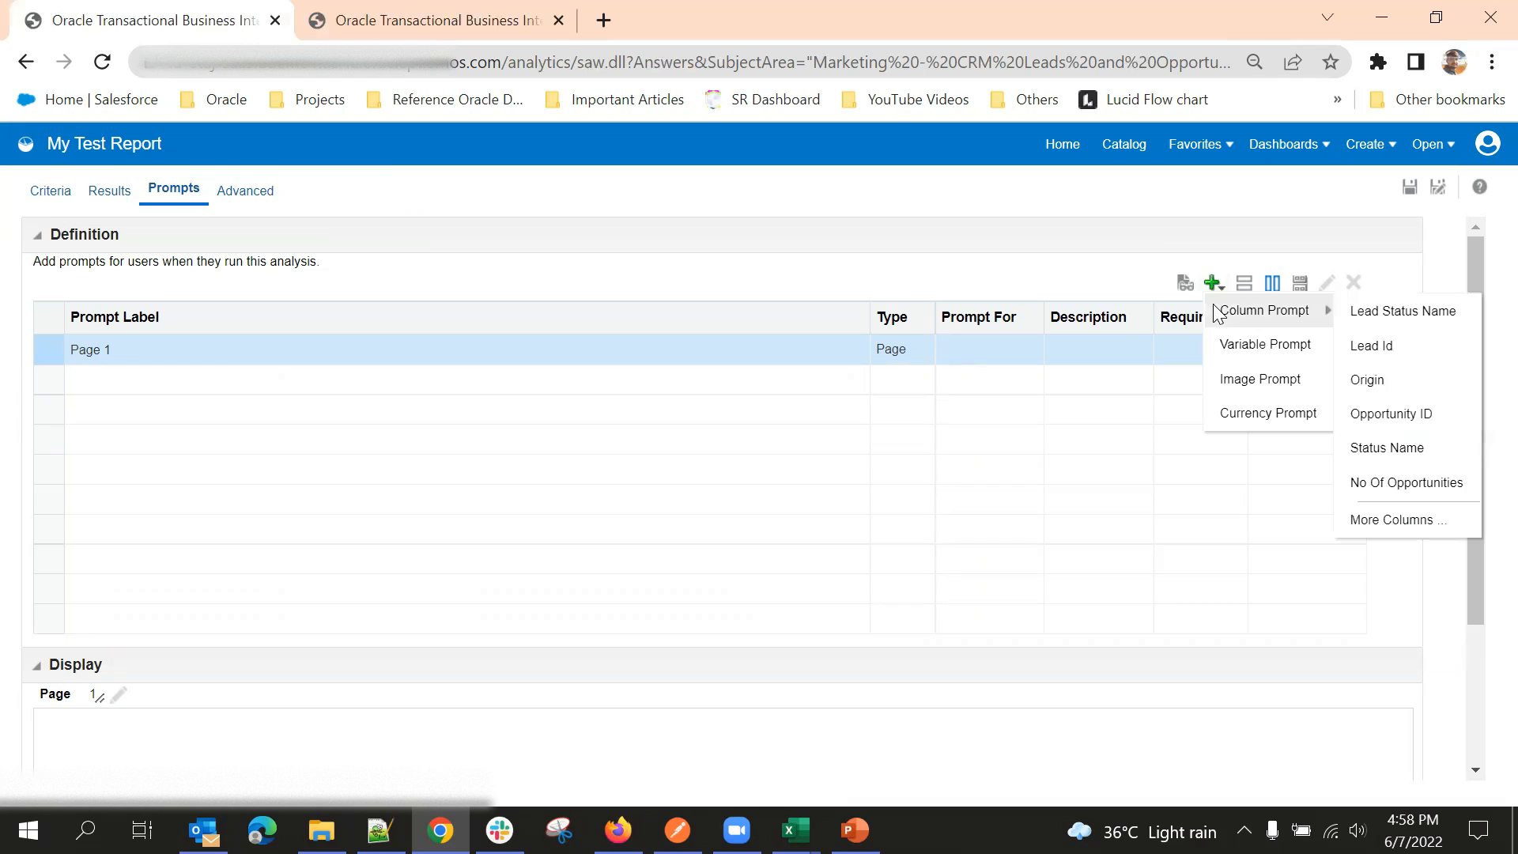
{"action": "left_click", "coordinate": [1387, 449]}
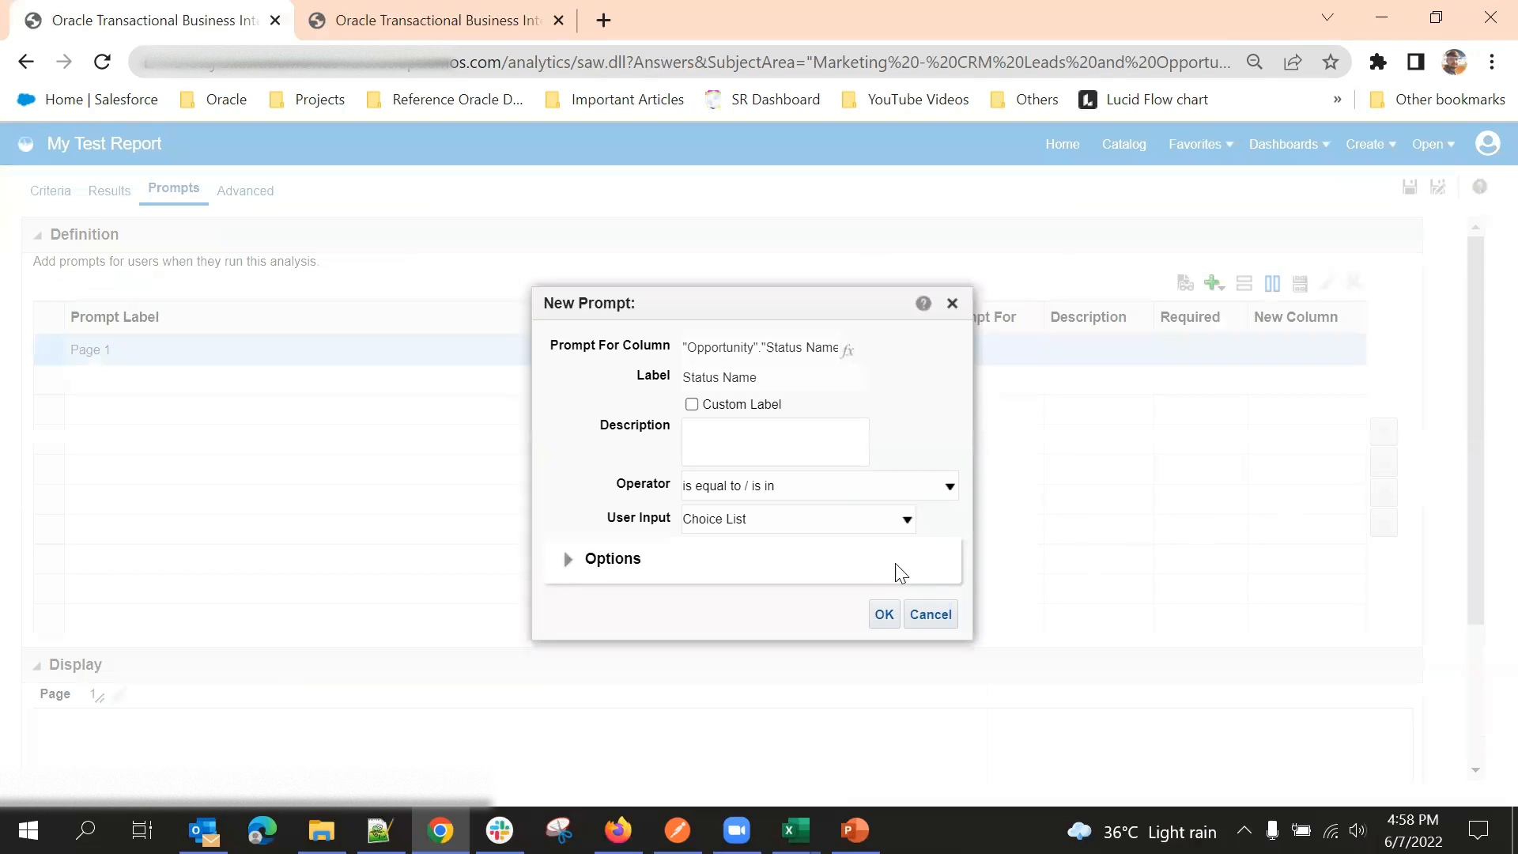
{"action": "left_click", "coordinate": [883, 614]}
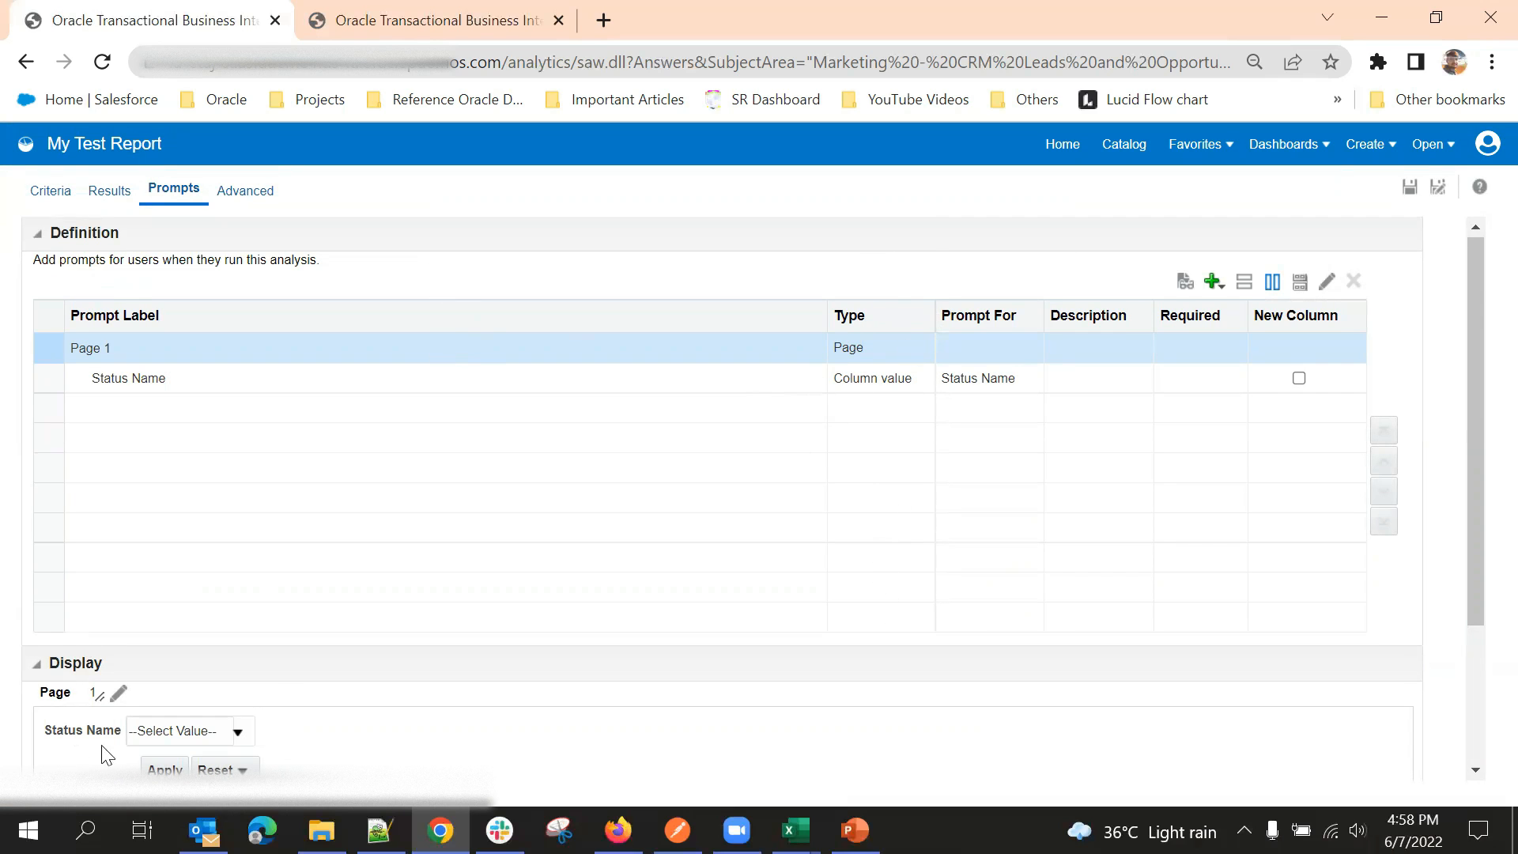
{"action": "scroll", "coordinate": [101, 711], "scroll_direction": "down", "scroll_amount": 3}
{"action": "scroll", "coordinate": [339, 617], "scroll_direction": "up", "scroll_amount": 3}
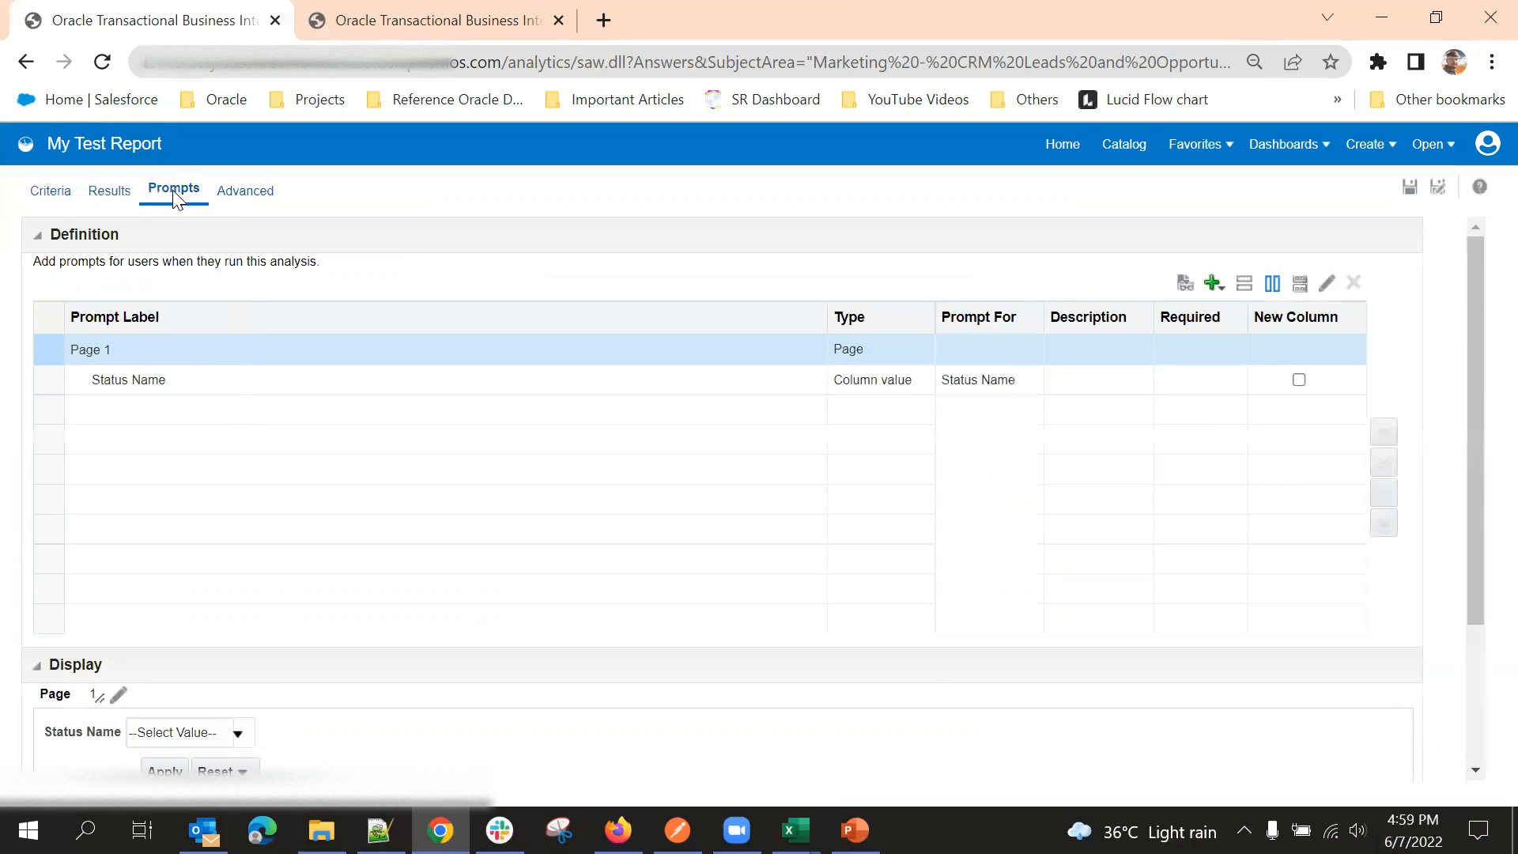
{"action": "left_click", "coordinate": [1410, 190]}
Step: Examine the analysis XML and read through the issued SQL code in the advanced settings of the analysis
{"action": "left_click", "coordinate": [246, 192]}
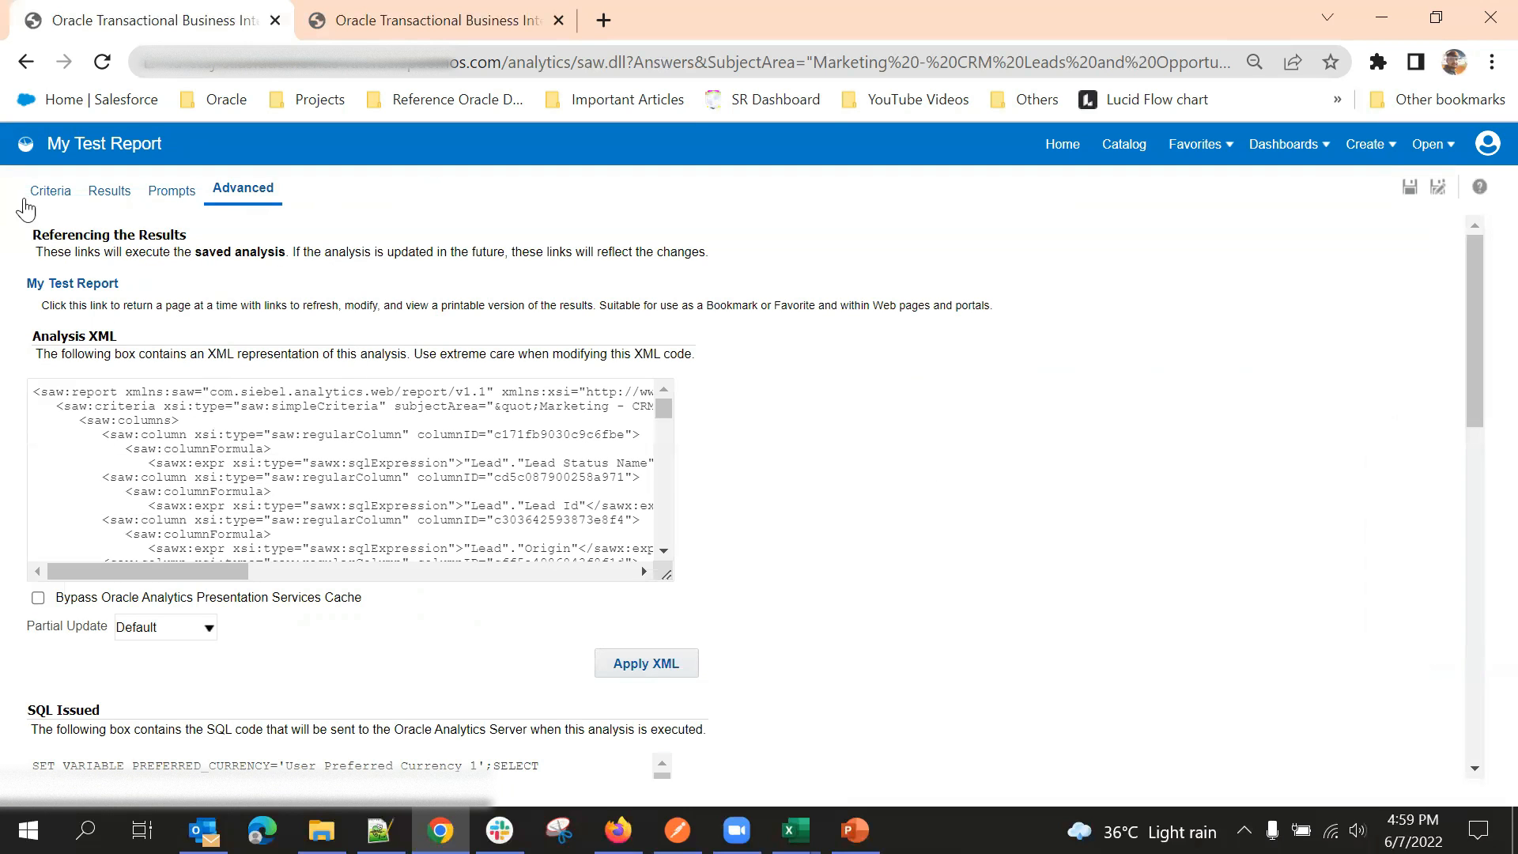
{"action": "scroll", "coordinate": [806, 514], "scroll_direction": "down", "scroll_amount": 5}
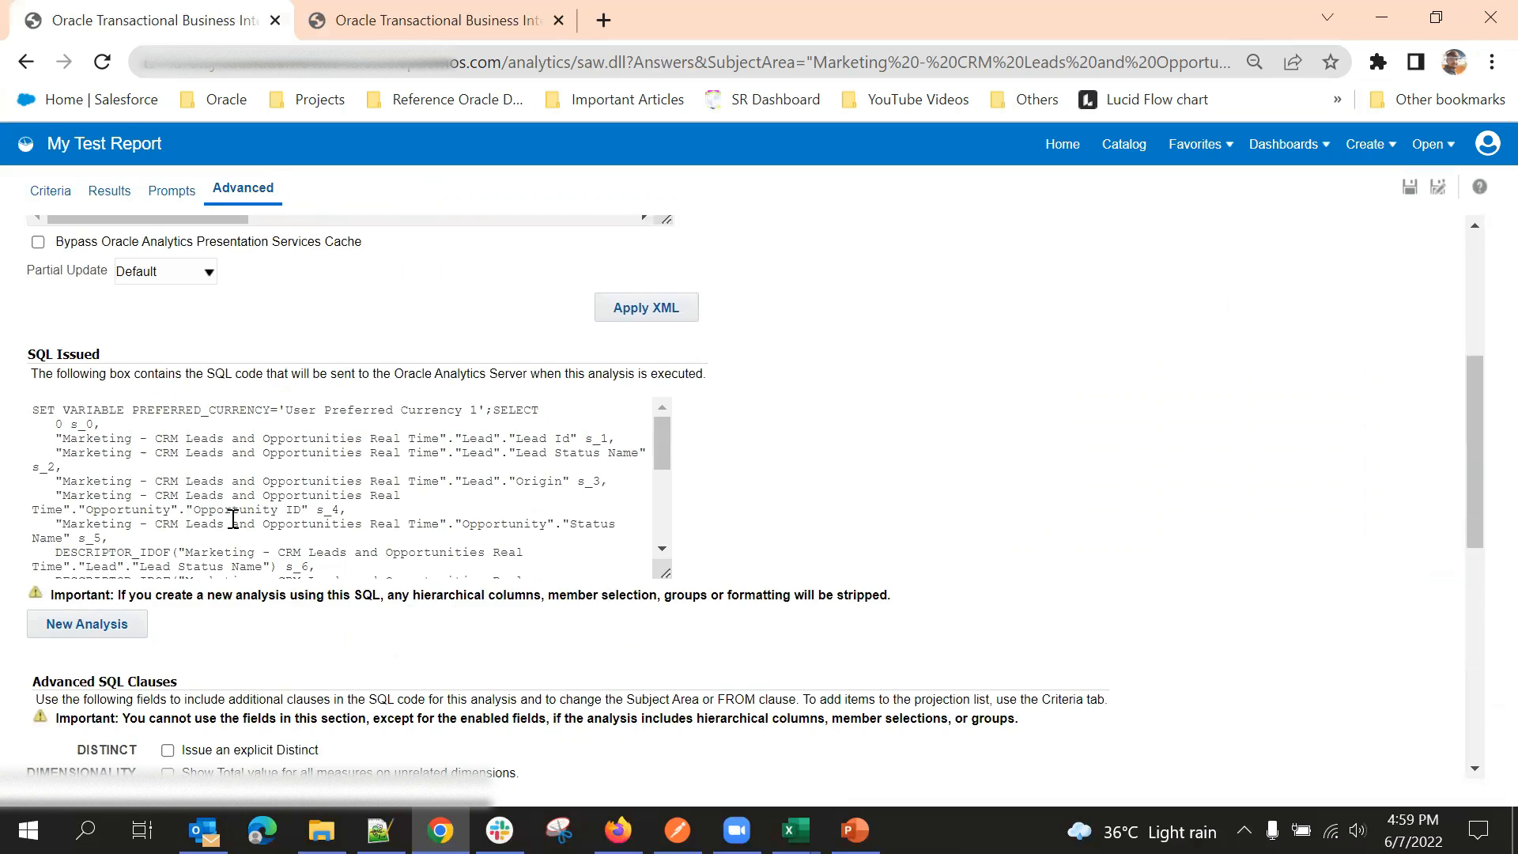
{"action": "scroll", "coordinate": [253, 510], "scroll_direction": "up", "scroll_amount": 3}
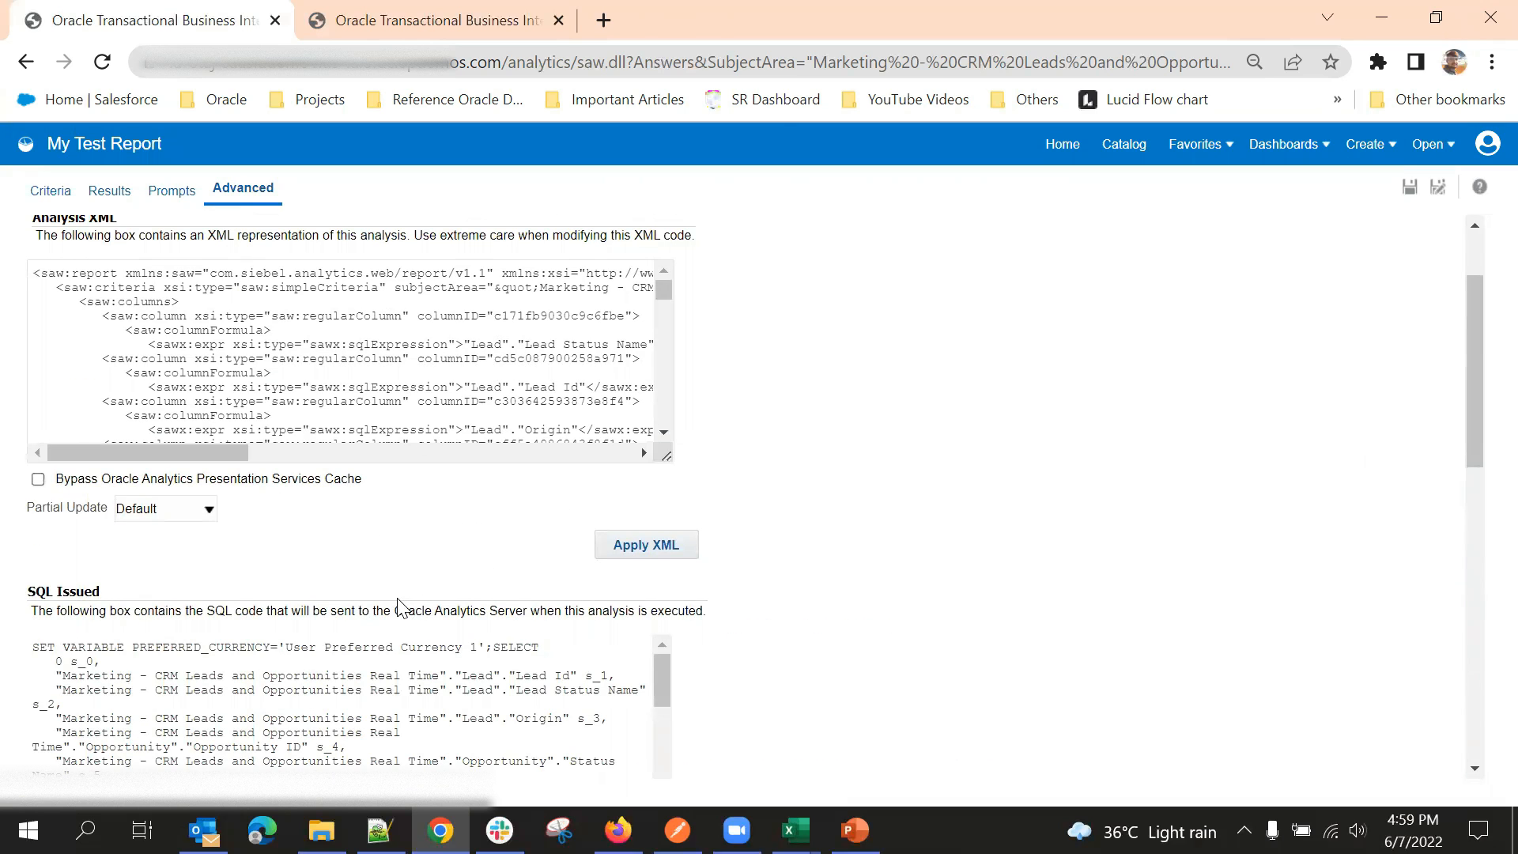
{"action": "left_click_drag", "start_coordinate": [402, 594], "coordinate": [408, 578]}
{"action": "left_click", "coordinate": [411, 579]}
{"action": "scroll", "coordinate": [665, 498], "scroll_direction": "down", "scroll_amount": 3}
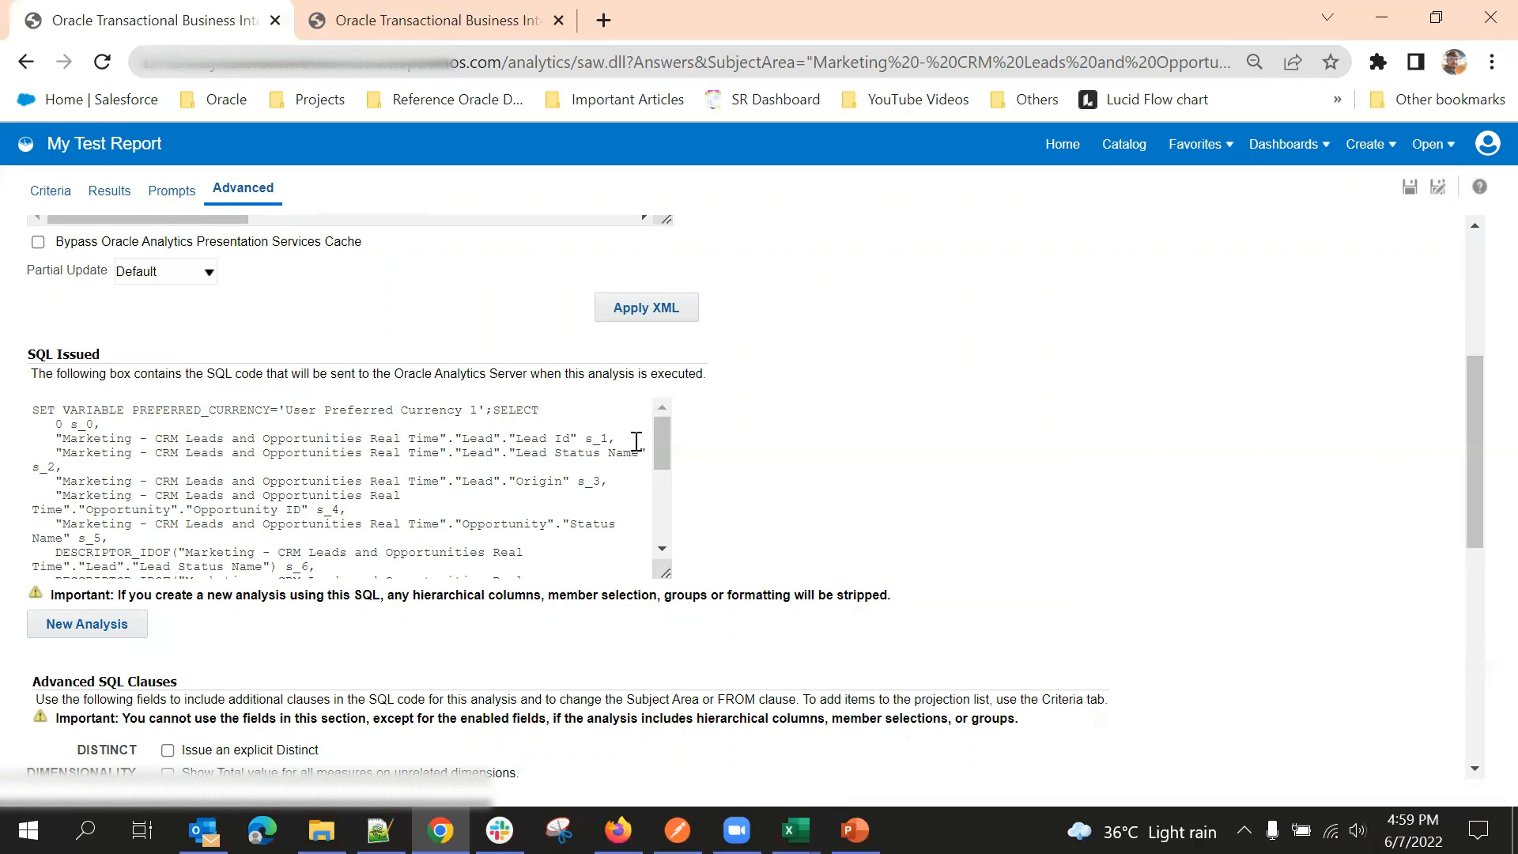
{"action": "left_click_drag", "start_coordinate": [664, 443], "coordinate": [662, 518]}
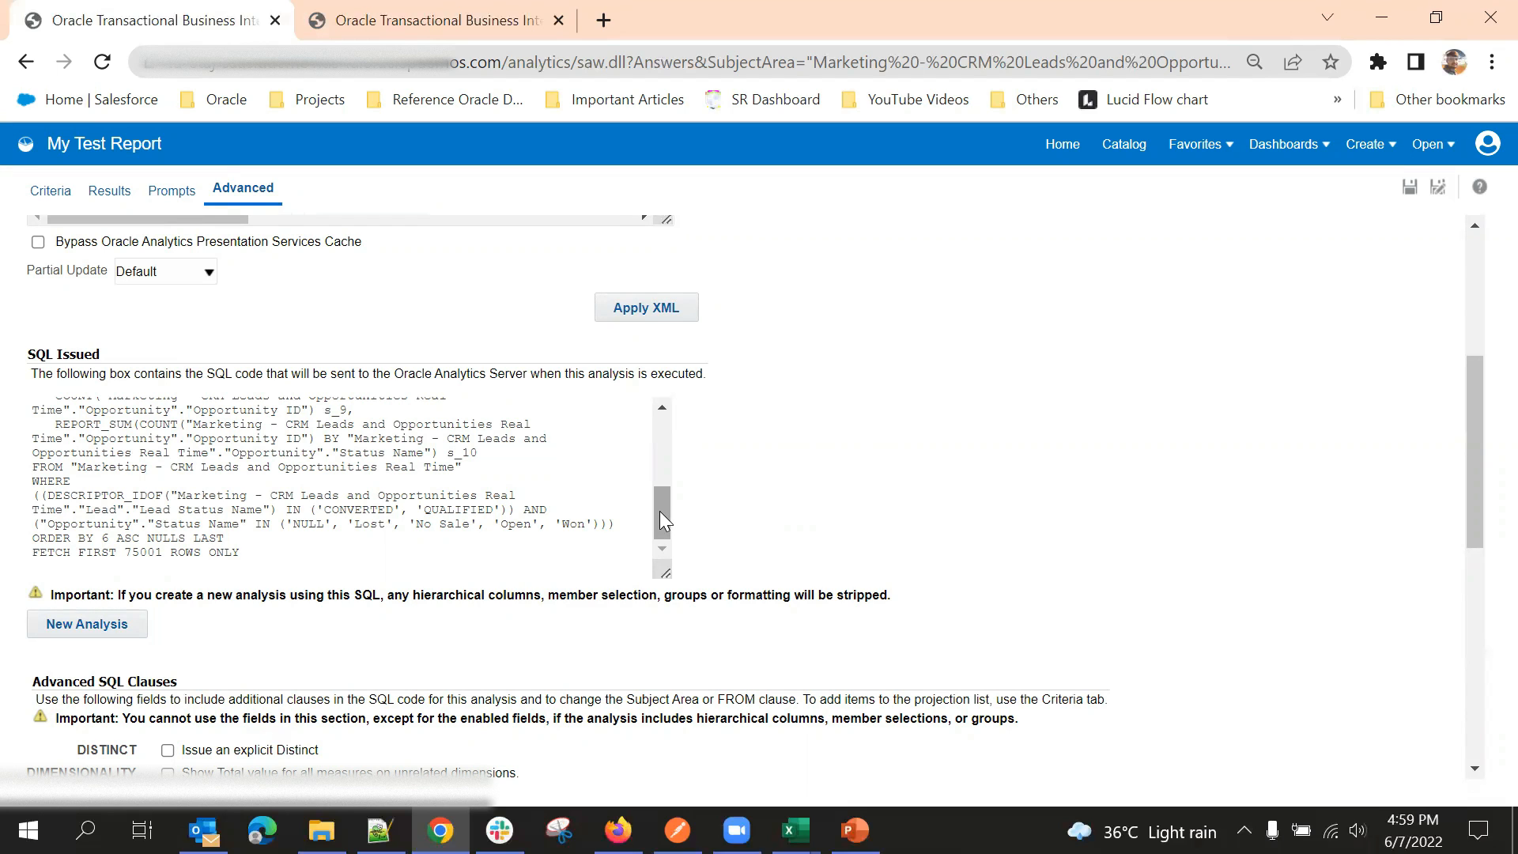
{"action": "scroll", "coordinate": [372, 506], "scroll_direction": "up", "scroll_amount": 5}
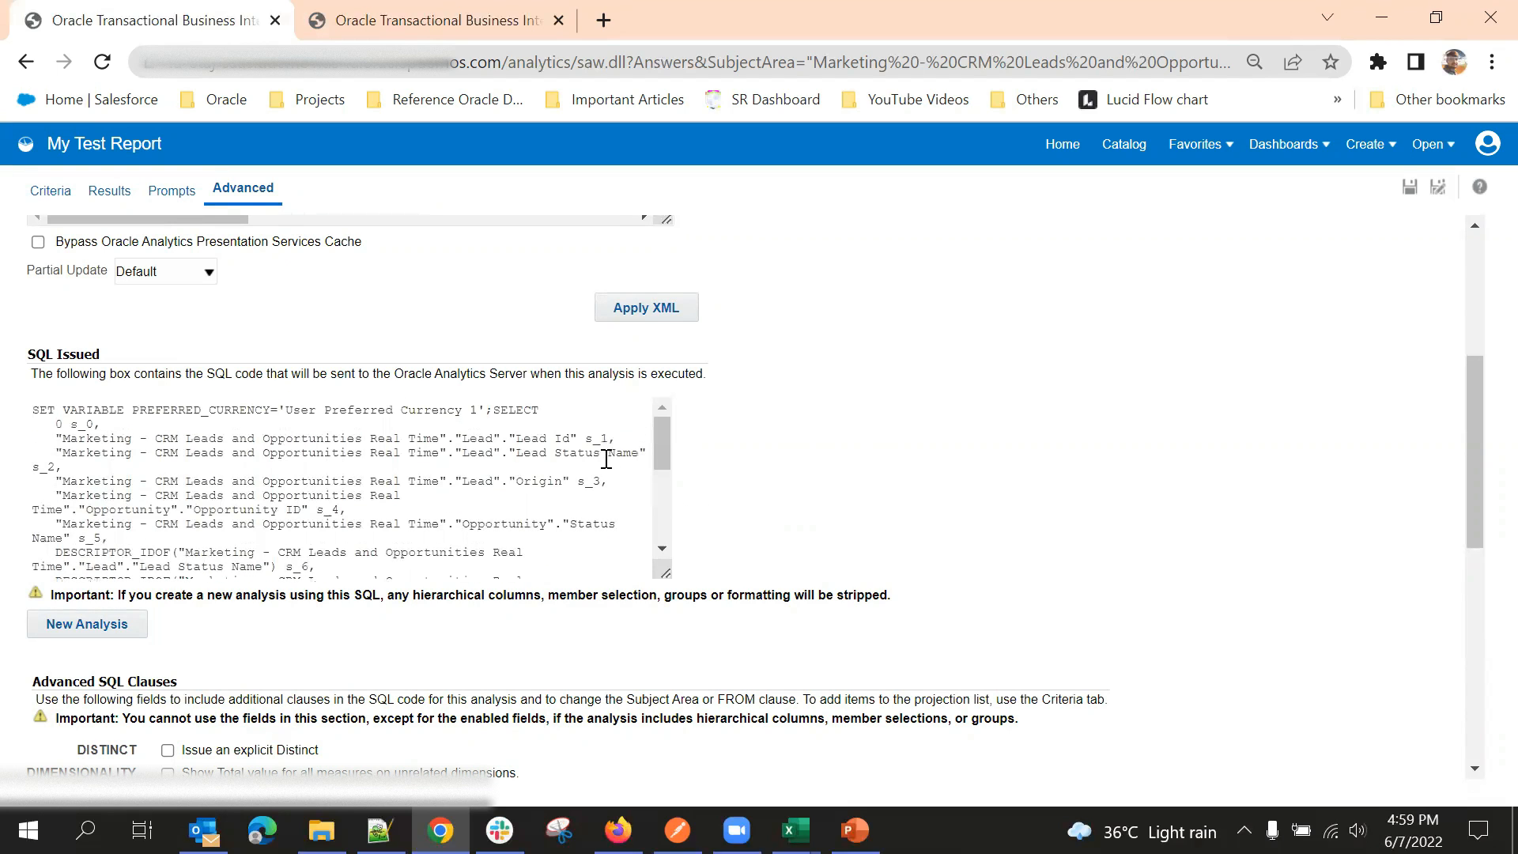
{"action": "left_click_drag", "start_coordinate": [30, 409], "coordinate": [566, 569]}
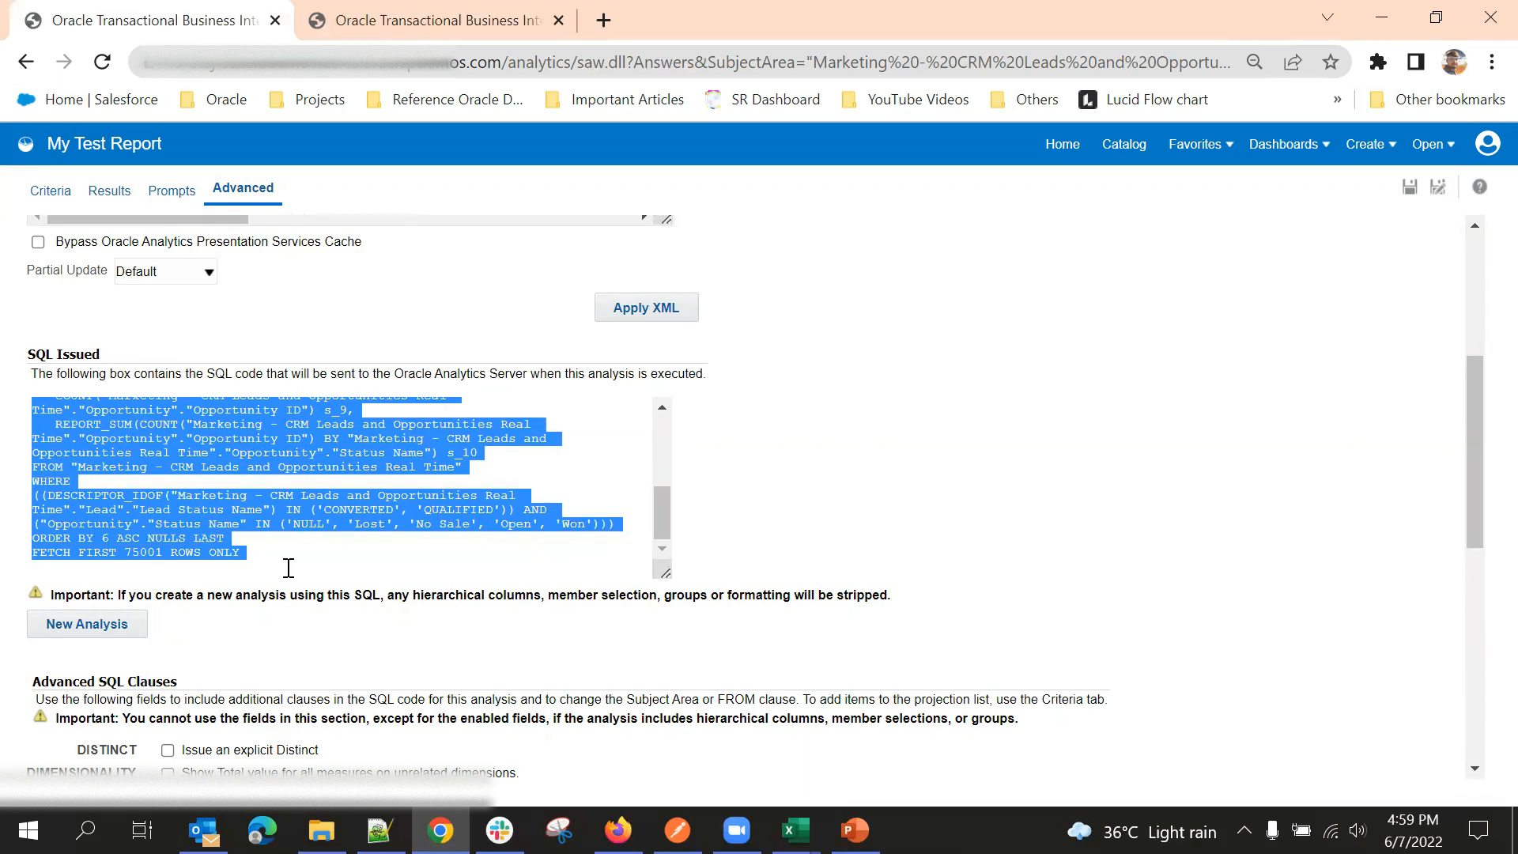
{"action": "left_click", "coordinate": [787, 540]}
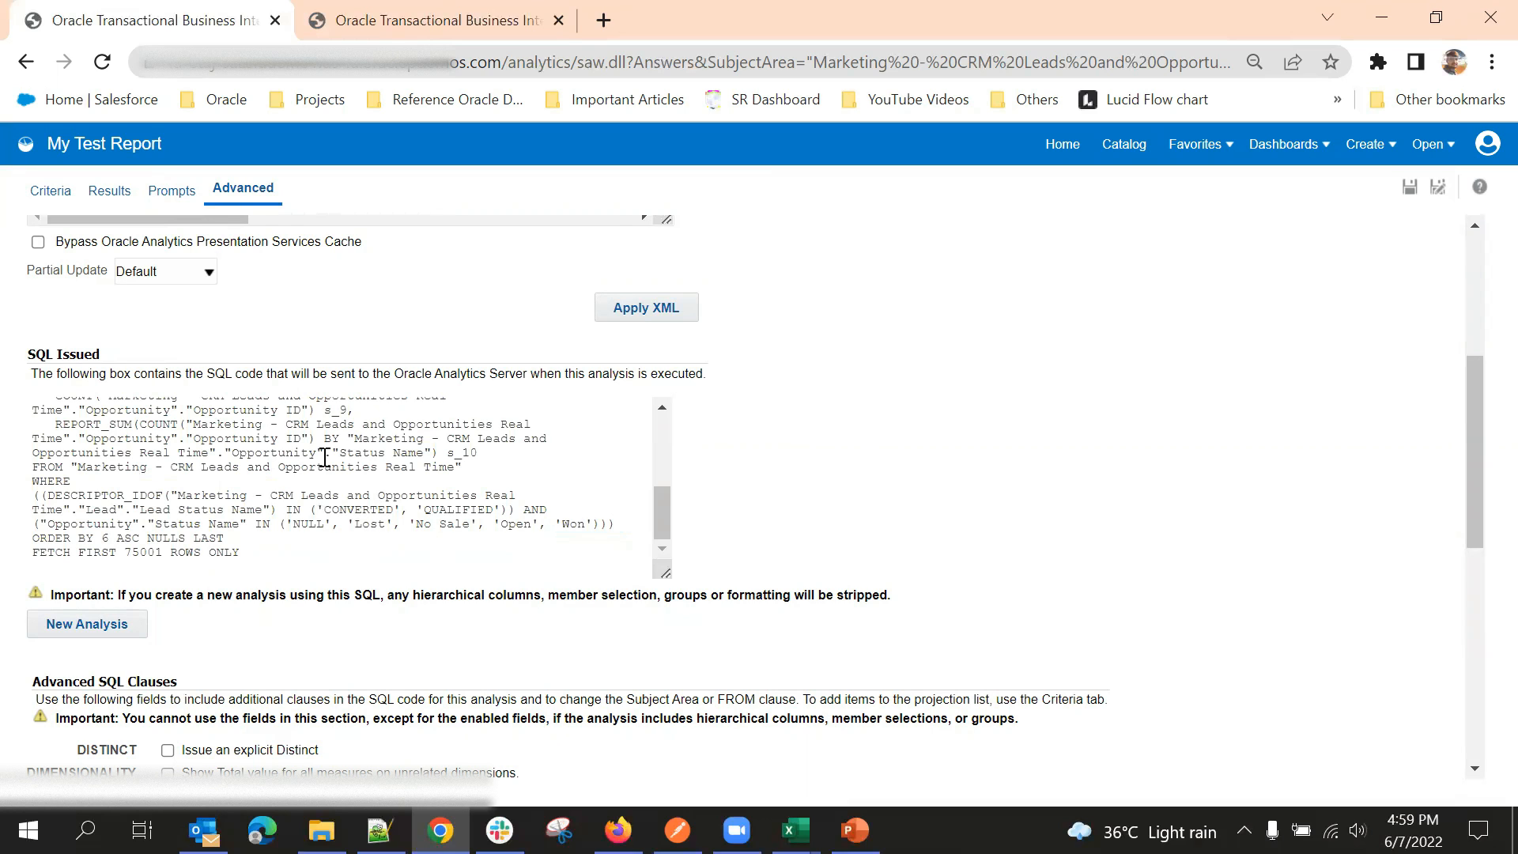
{"action": "scroll", "coordinate": [346, 531], "scroll_direction": "up", "scroll_amount": 8}
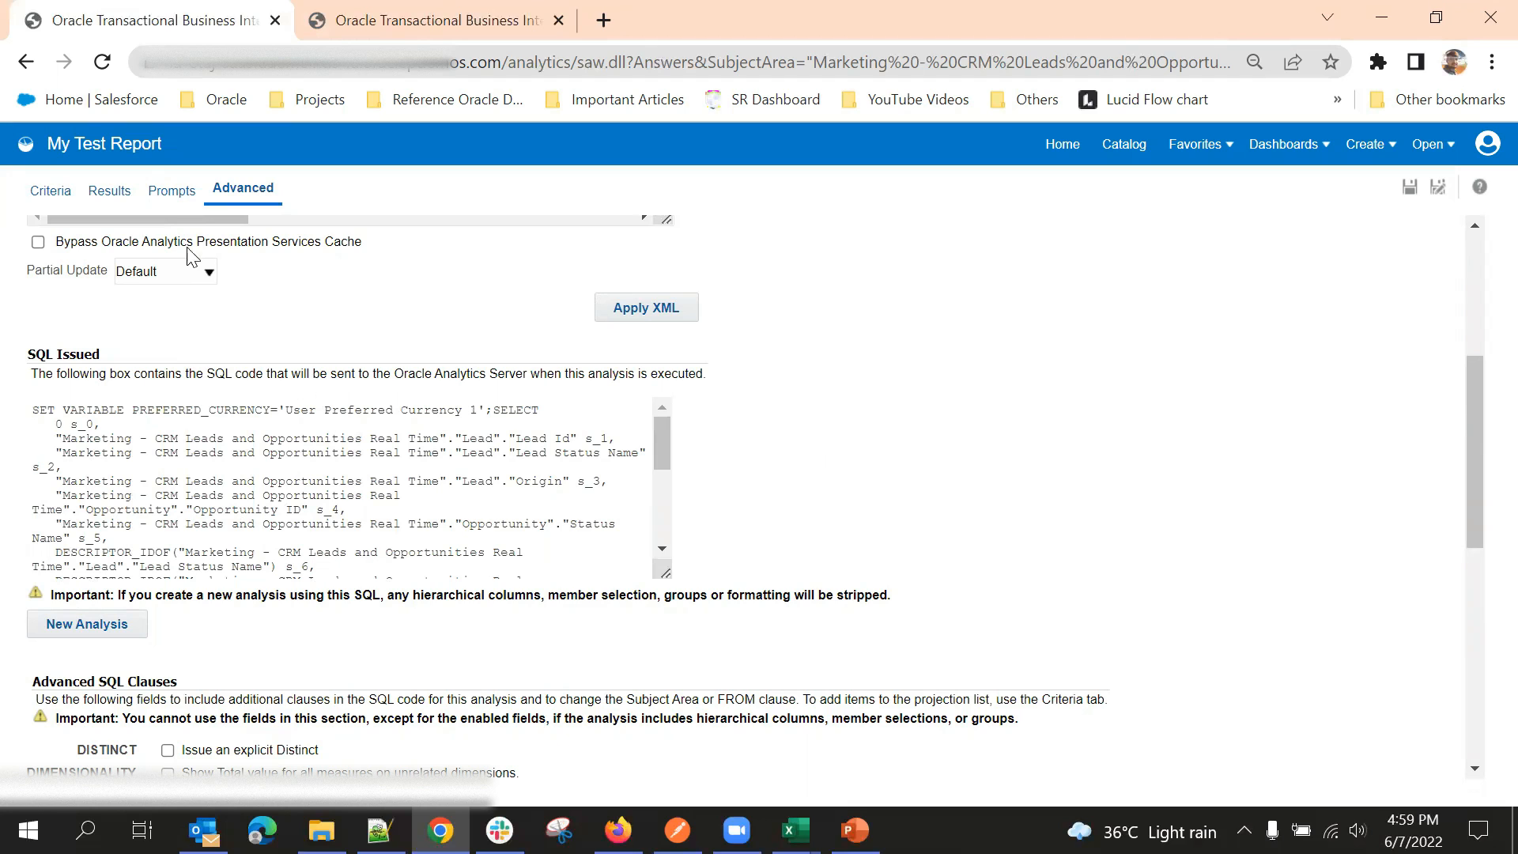
Step: Review the chart and table in the analysis results, save the report again and go back to its prompts
{"action": "left_click", "coordinate": [108, 190]}
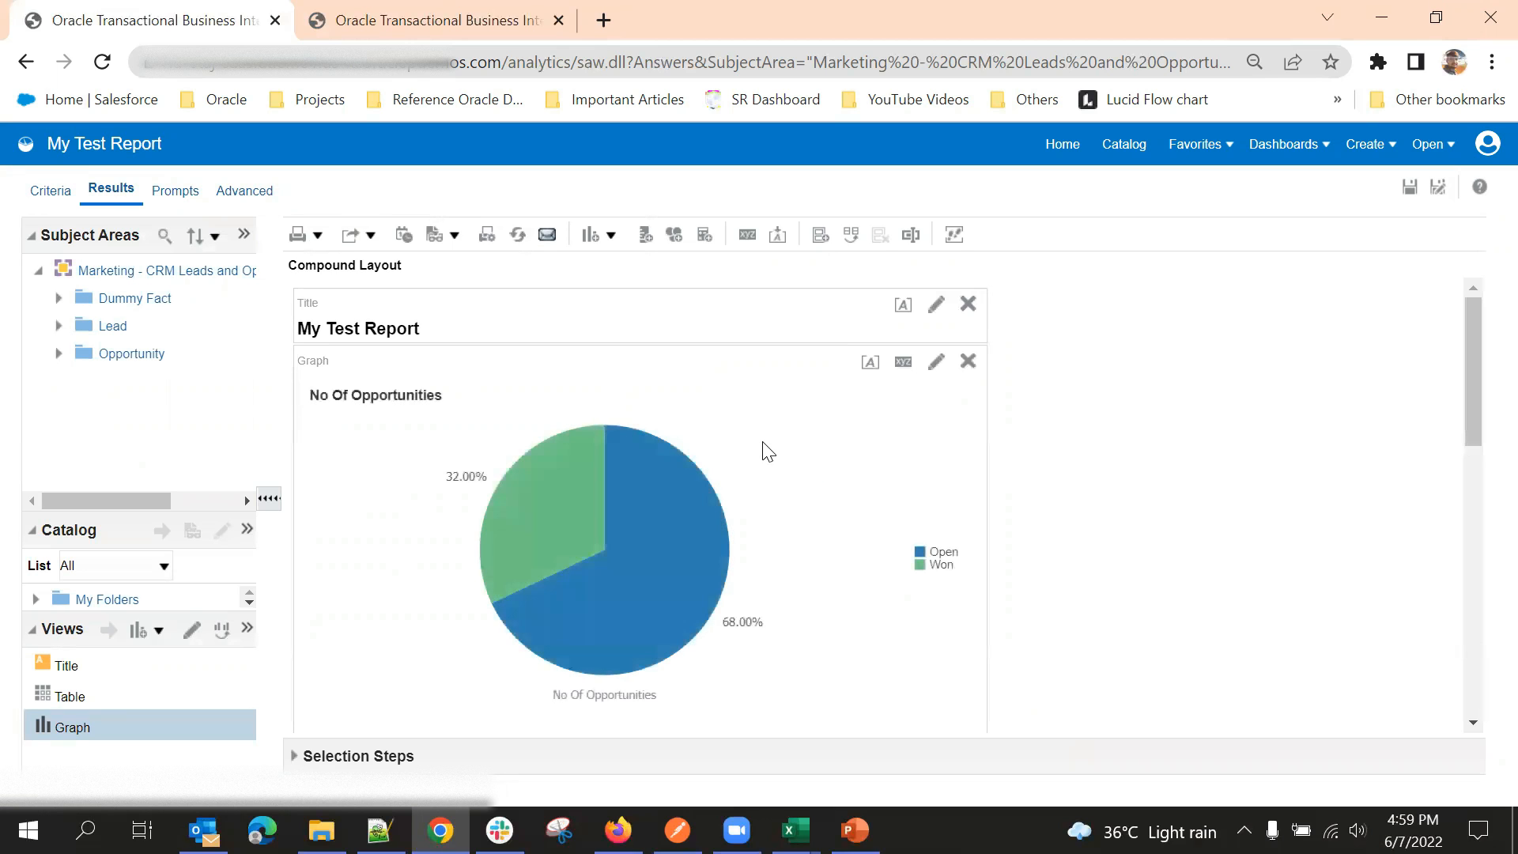
{"action": "scroll", "coordinate": [762, 448], "scroll_direction": "down", "scroll_amount": 5}
{"action": "scroll", "coordinate": [764, 447], "scroll_direction": "up", "scroll_amount": 5}
{"action": "left_click", "coordinate": [1409, 188]}
{"action": "left_click", "coordinate": [166, 194]}
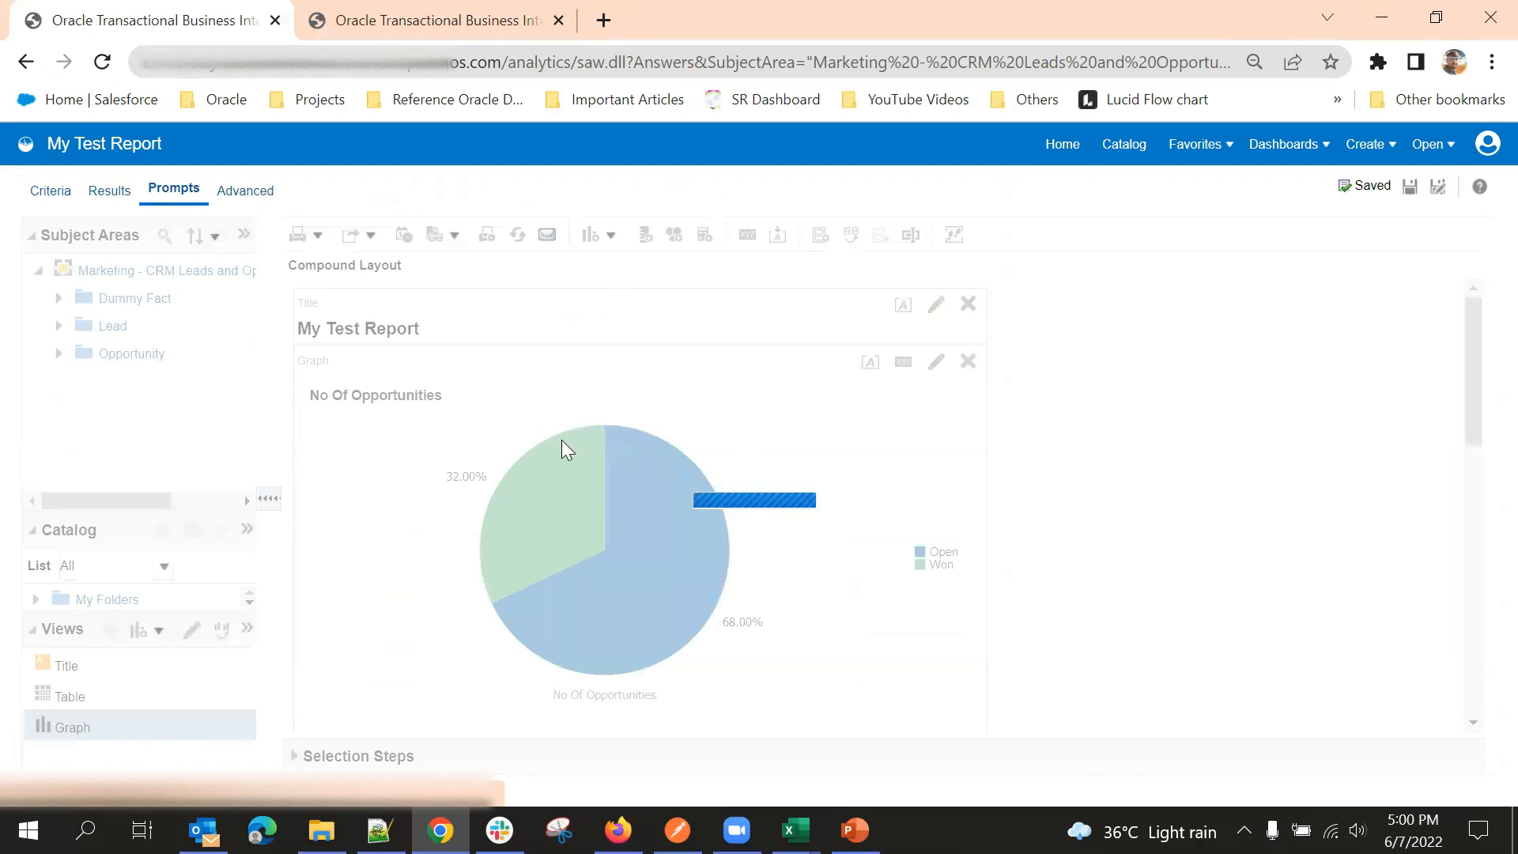
Step: Open My Test Report from the /Shared Folders/Custom/CX folder in the catalog
{"action": "left_click", "coordinate": [1119, 148]}
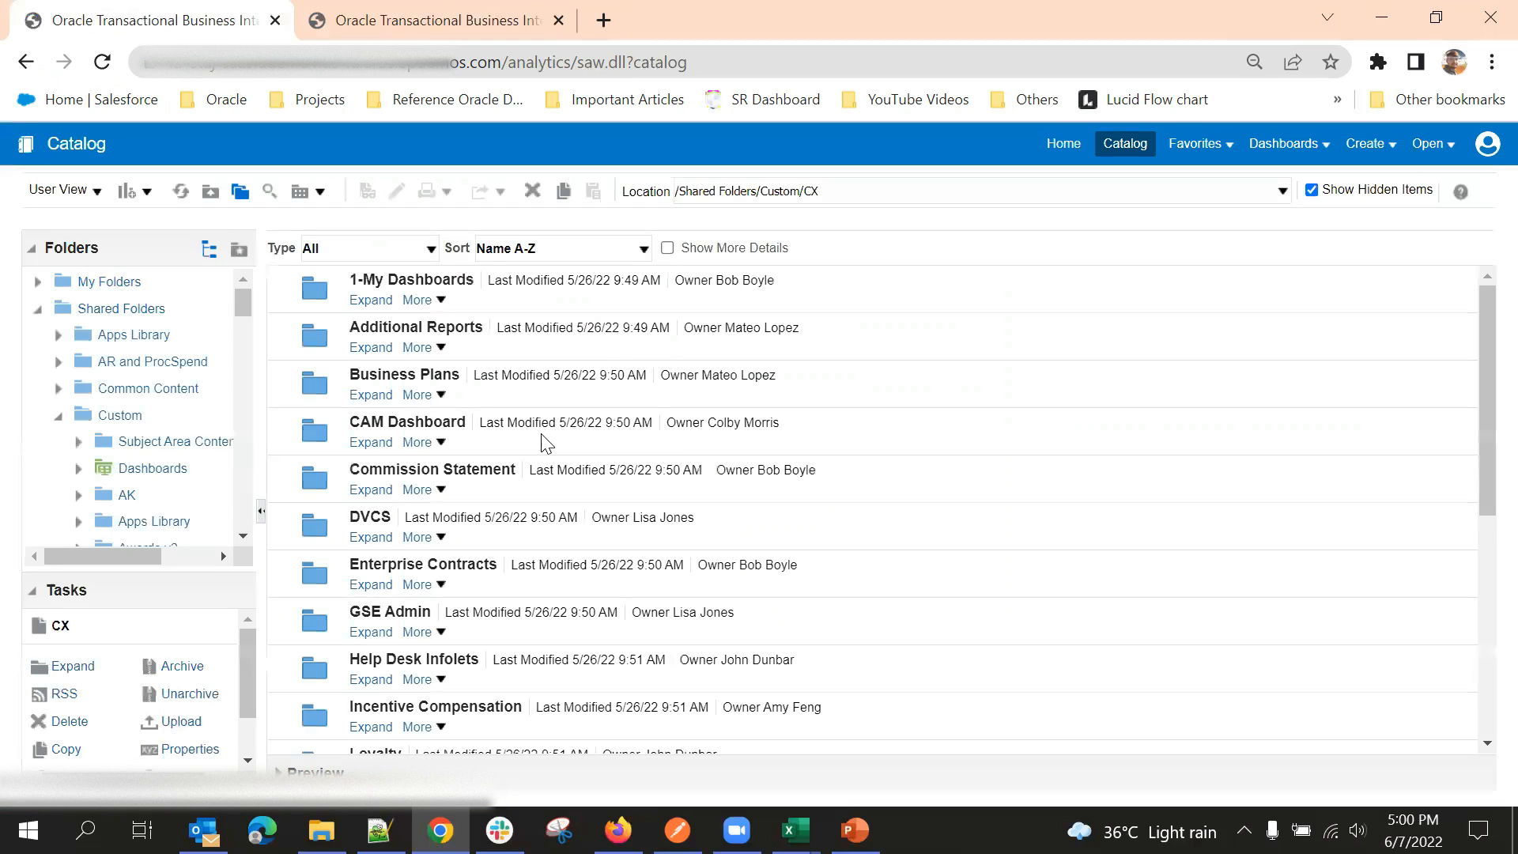
{"action": "scroll", "coordinate": [544, 443], "scroll_direction": "down", "scroll_amount": 6}
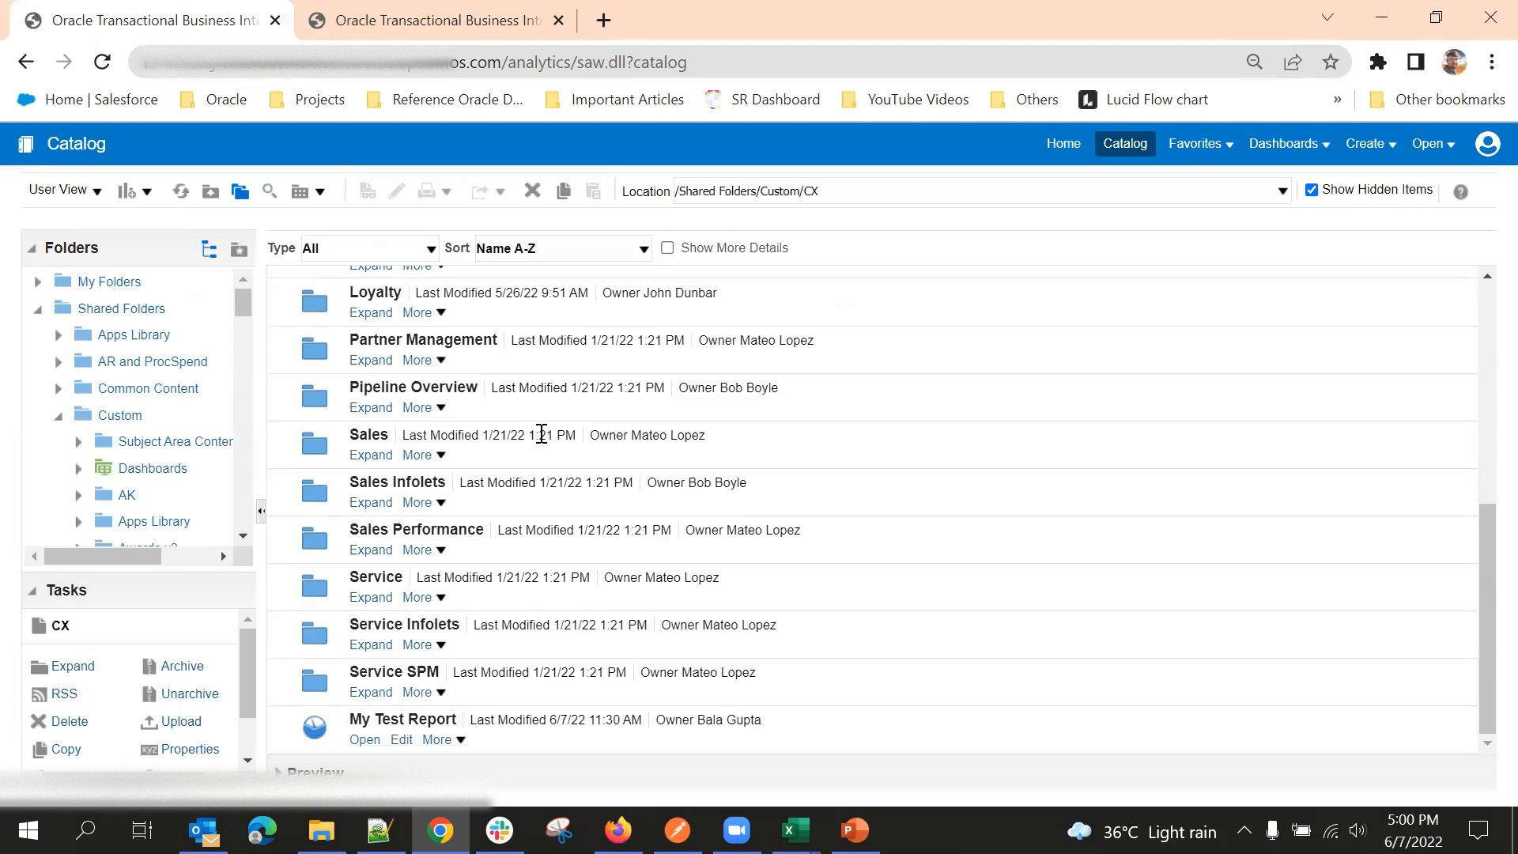
{"action": "left_click", "coordinate": [362, 741]}
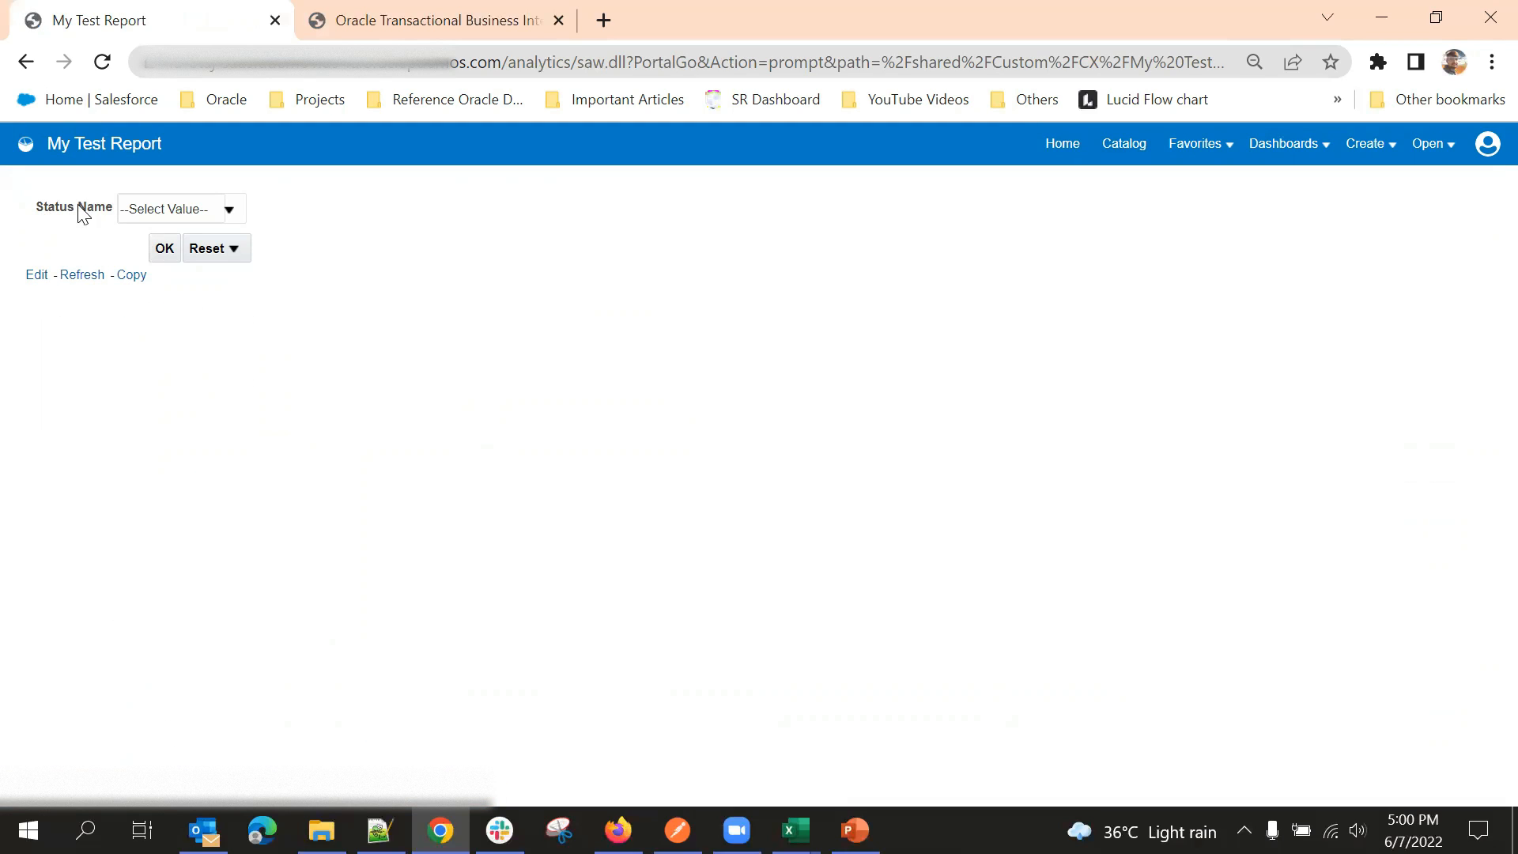
Step: Run the report with the Status Name prompt set to Won
{"action": "left_click", "coordinate": [229, 212]}
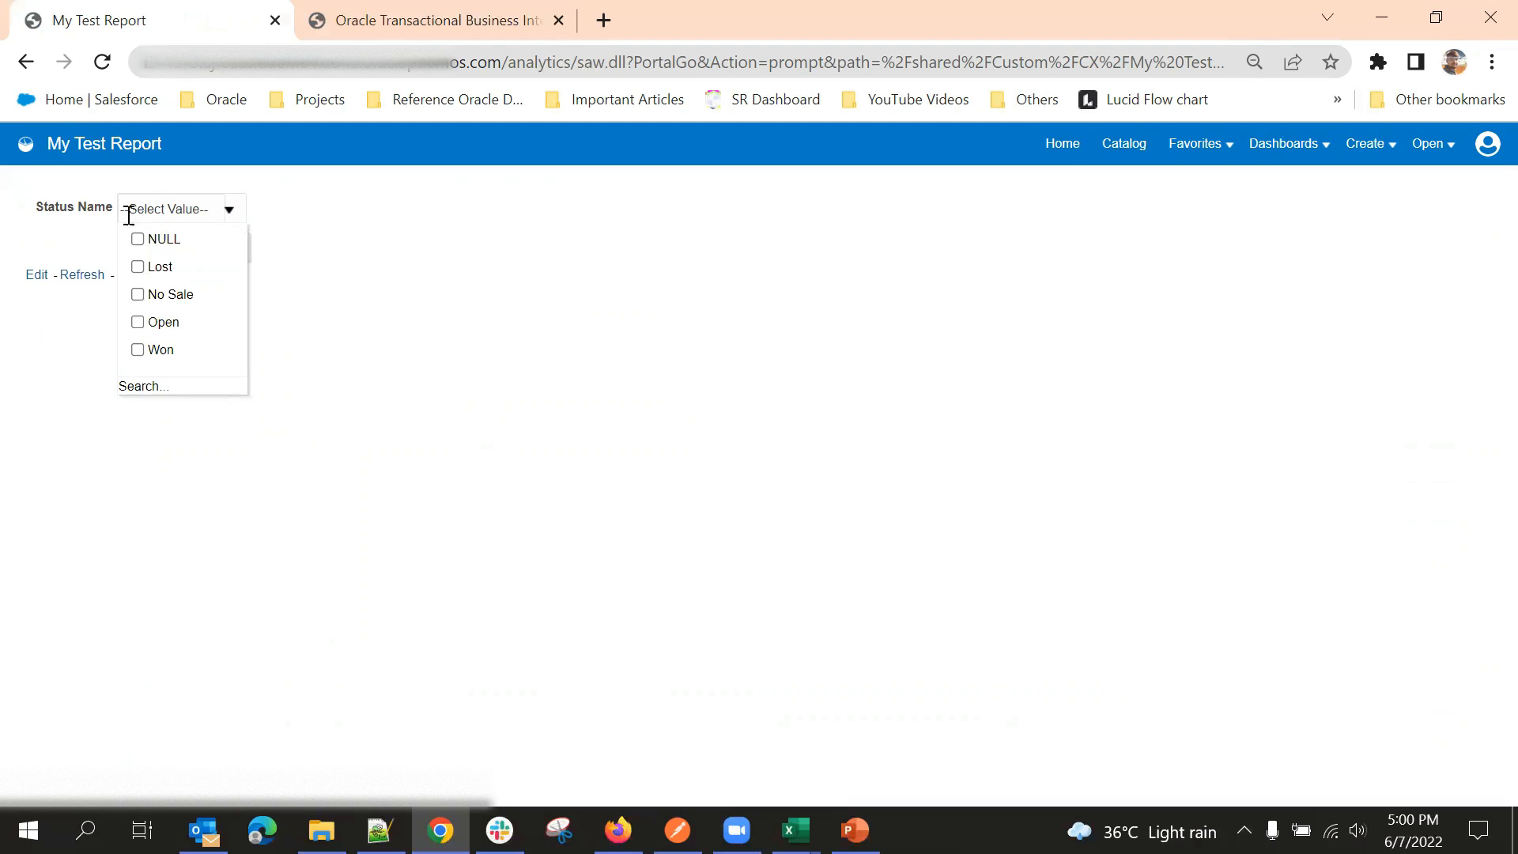
{"action": "left_click", "coordinate": [137, 349]}
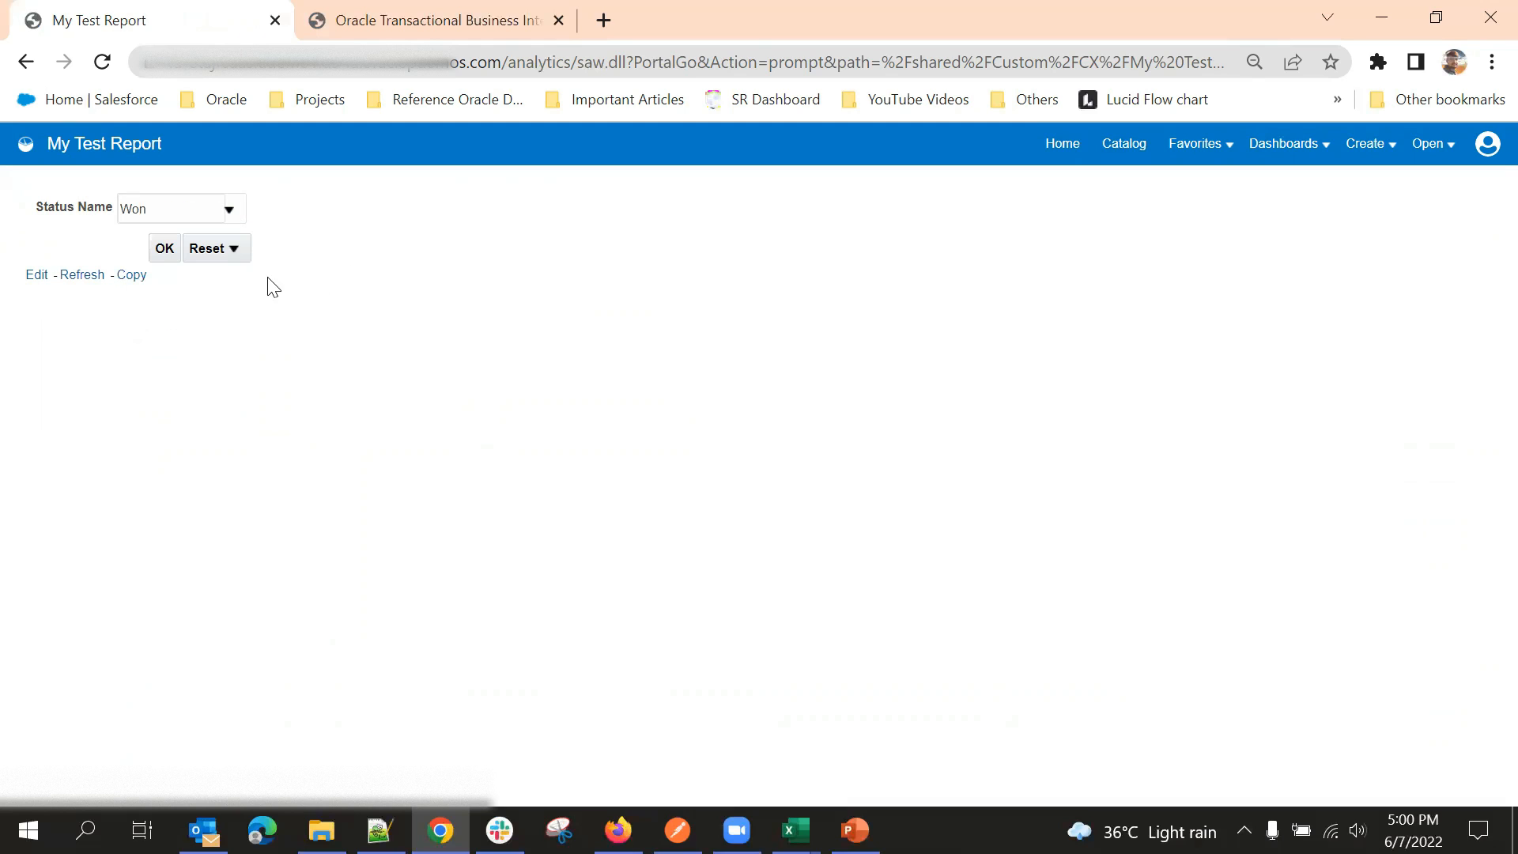
{"action": "left_click", "coordinate": [165, 252]}
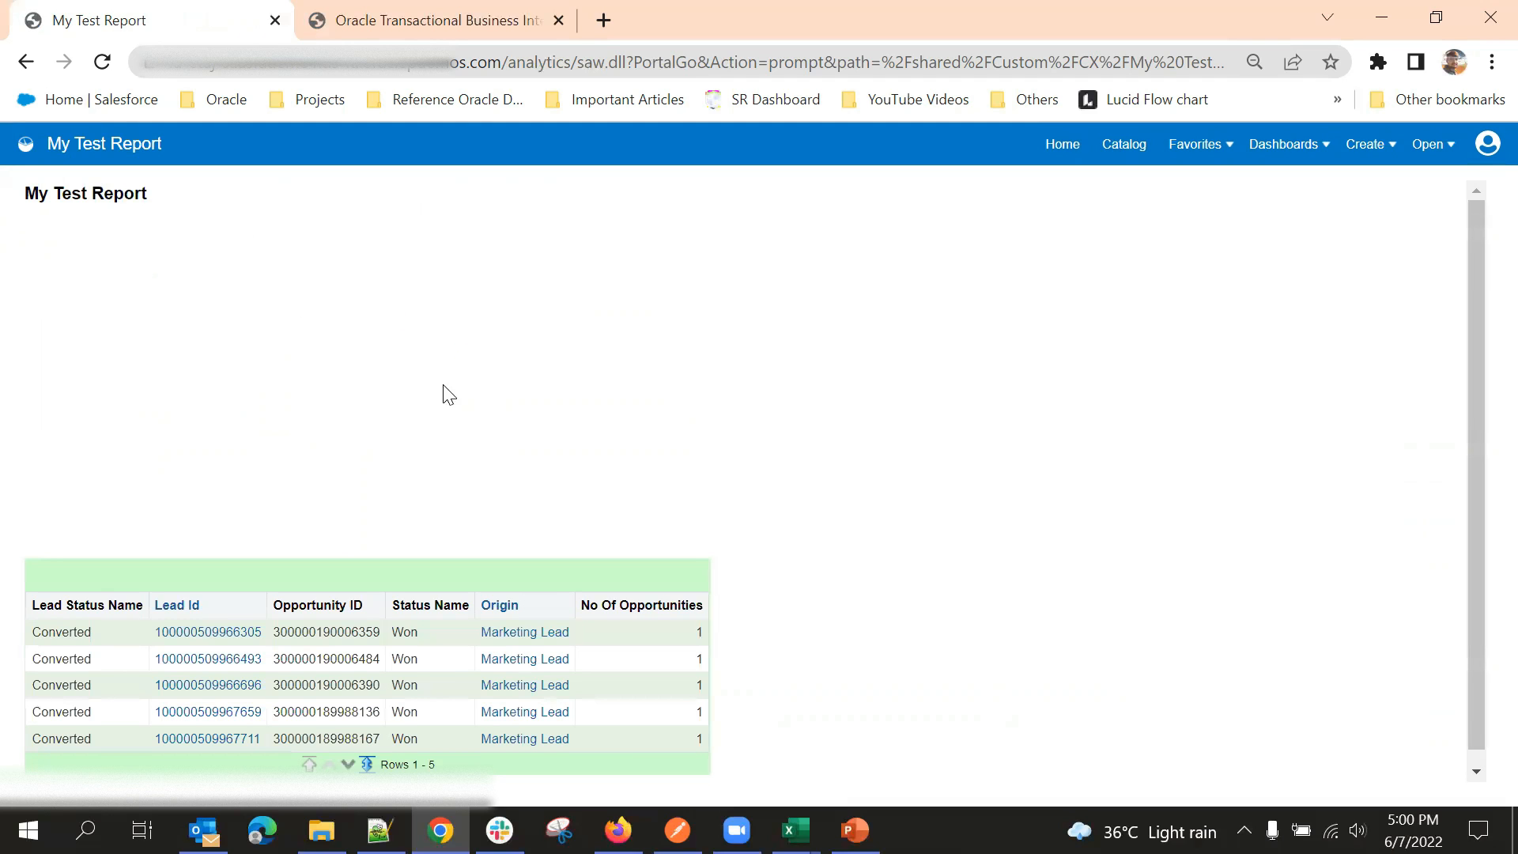
Step: Review the prompted report's pie chart, its table and the report links beneath them
{"action": "scroll", "coordinate": [536, 352], "scroll_direction": "down", "scroll_amount": 1}
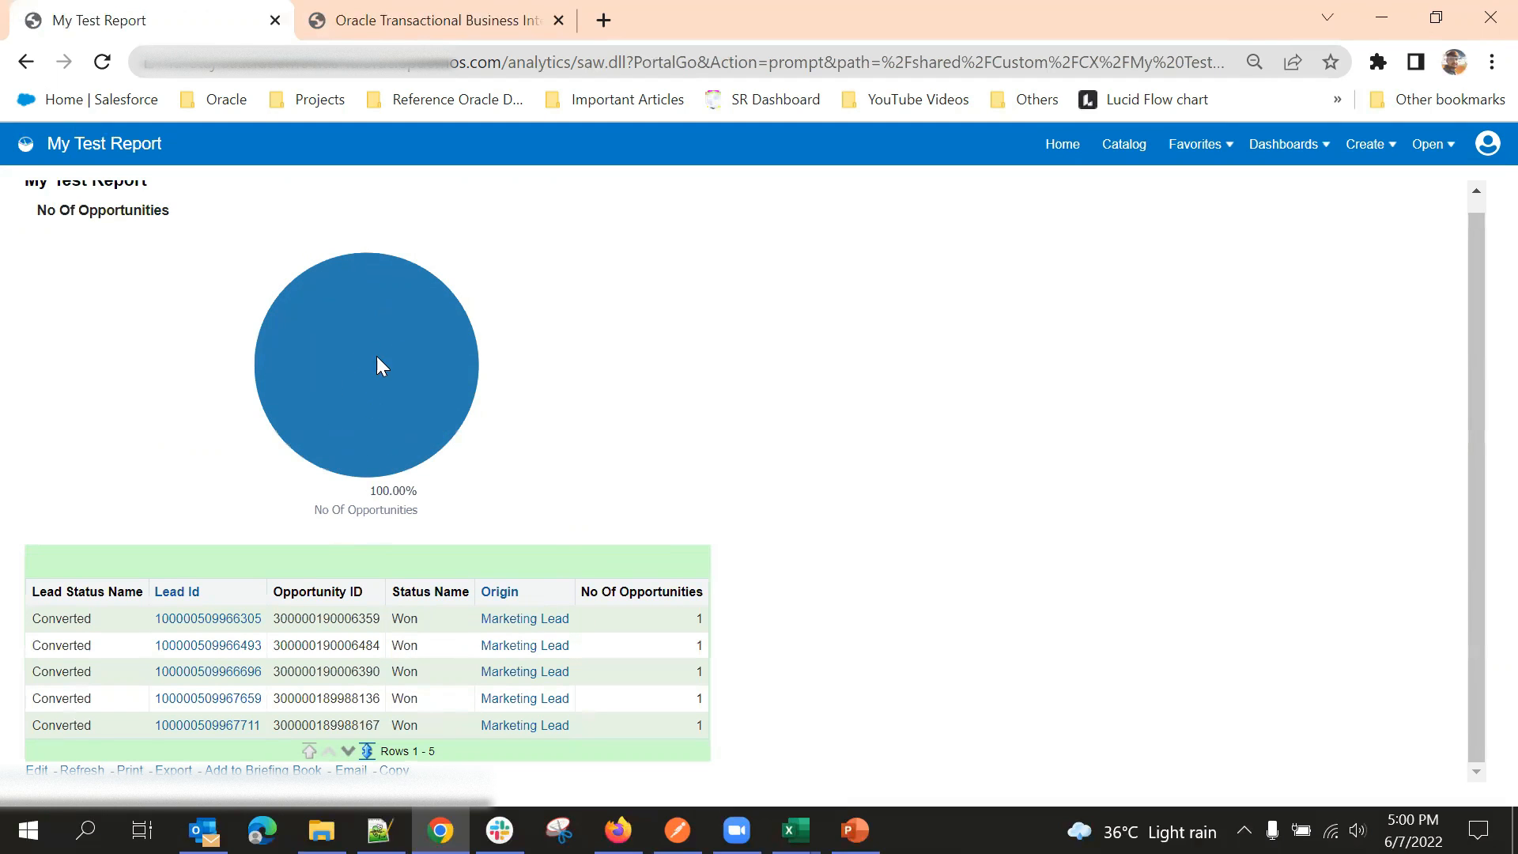
{"action": "scroll", "coordinate": [377, 357], "scroll_direction": "up", "scroll_amount": 1}
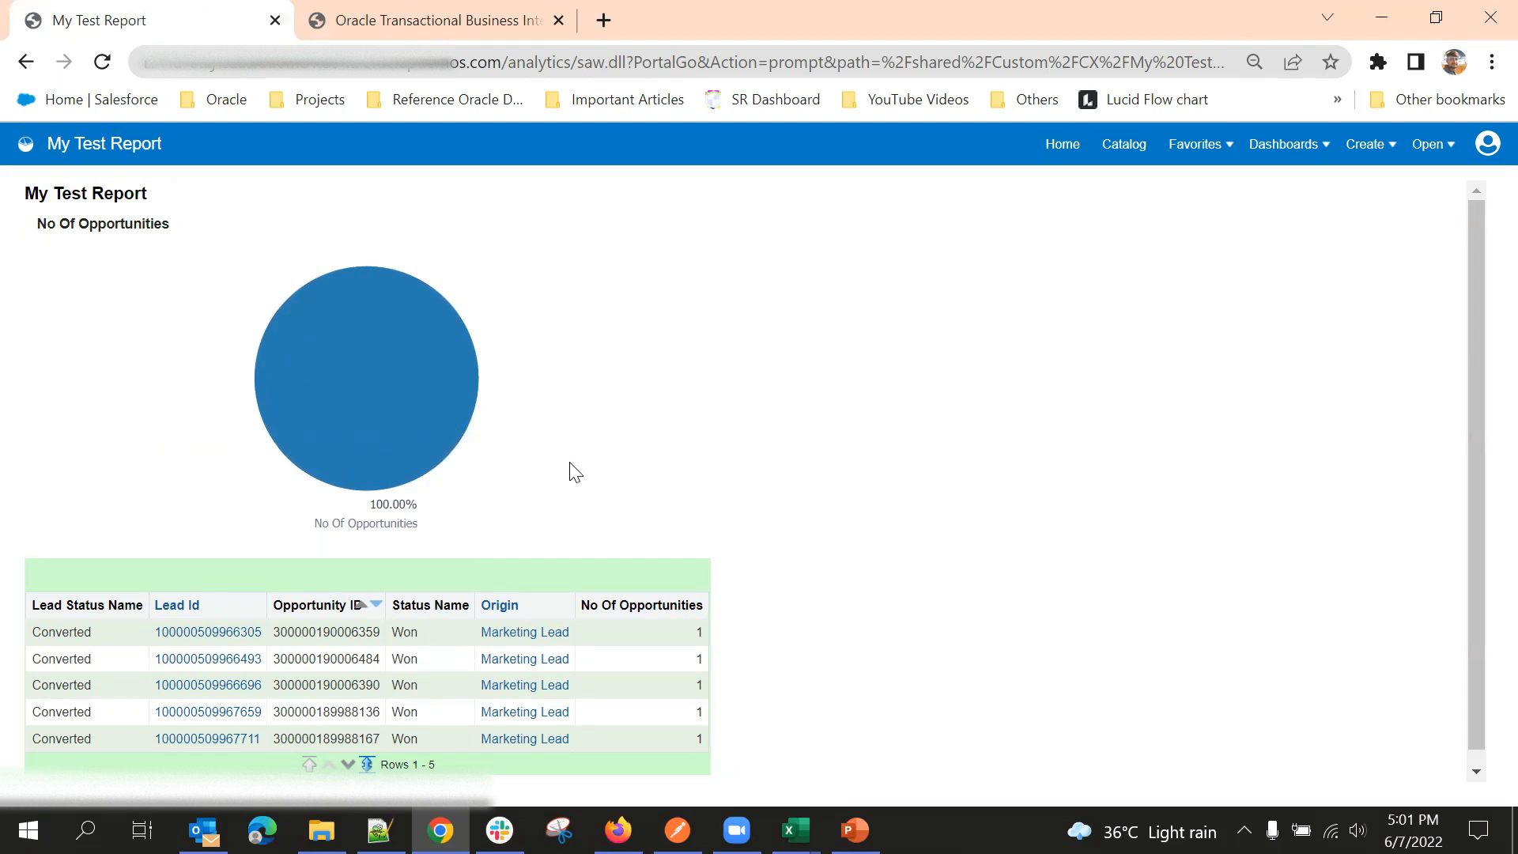
{"action": "scroll", "coordinate": [538, 446], "scroll_direction": "down", "scroll_amount": 1}
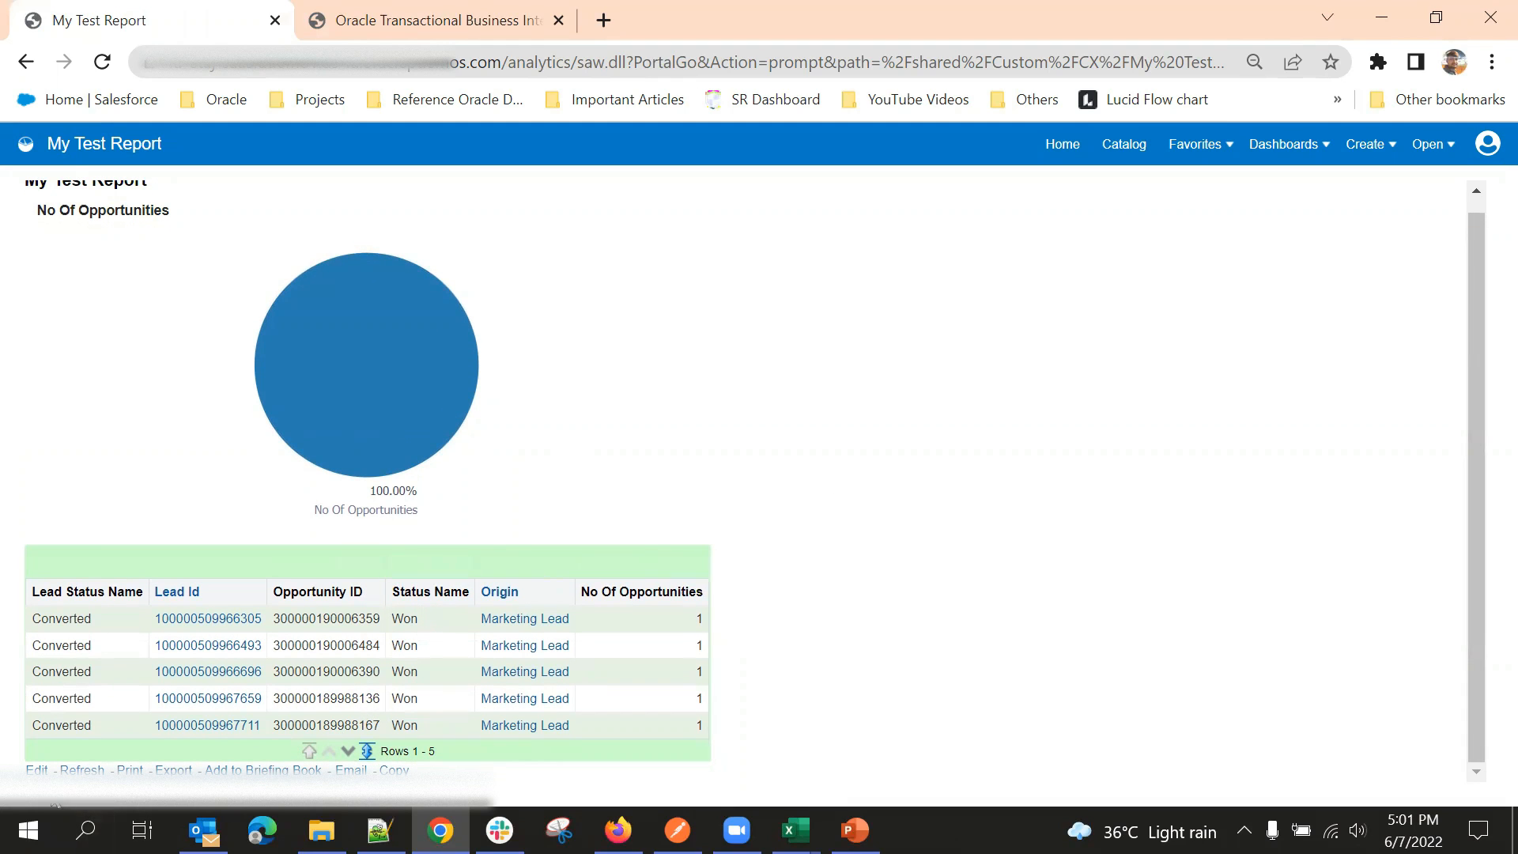
{"action": "left_click", "coordinate": [155, 769]}
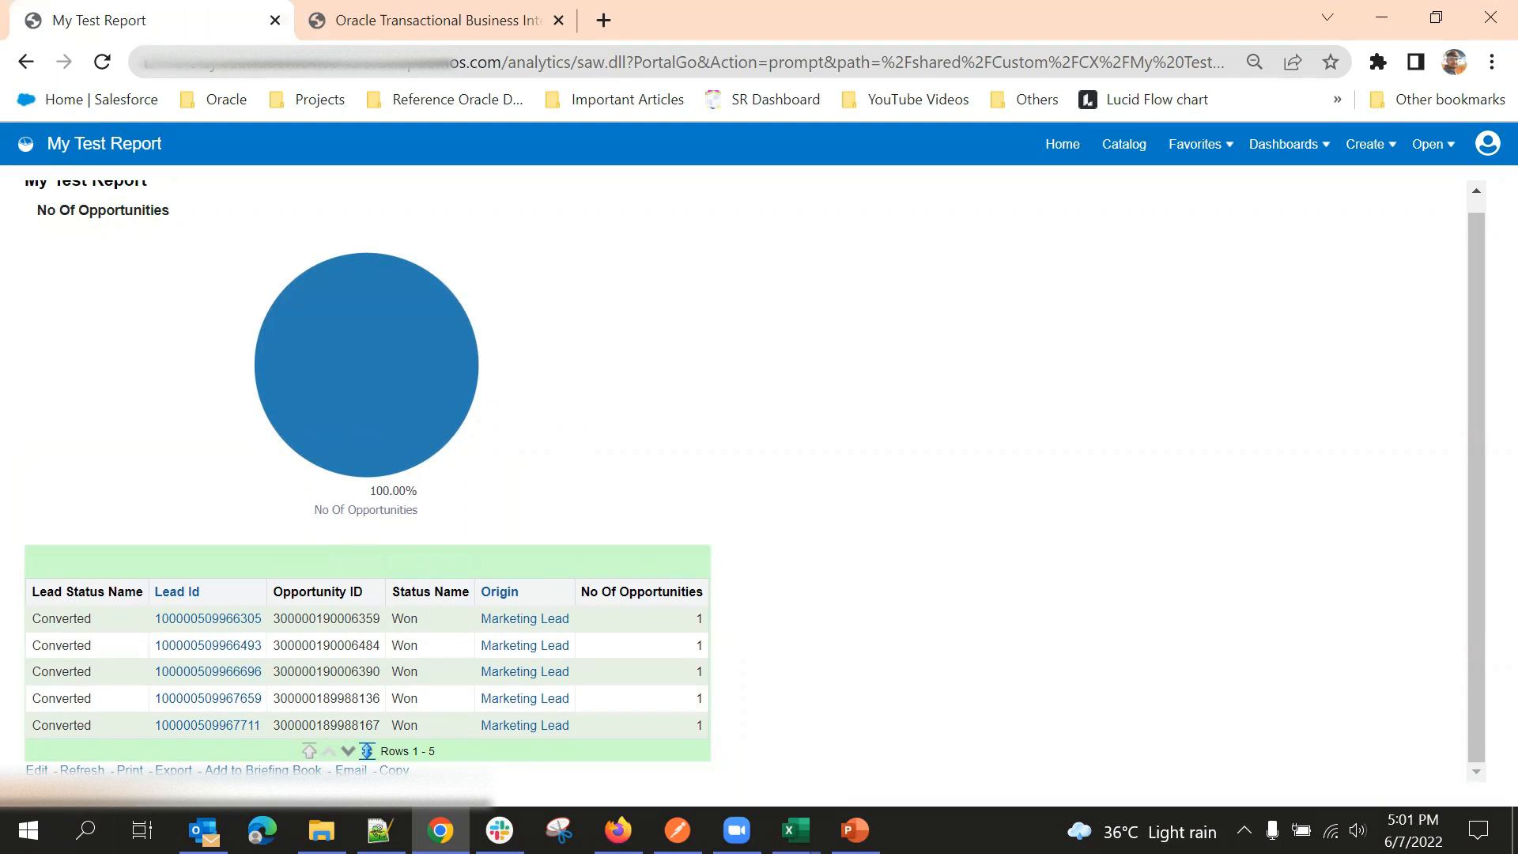
{"action": "scroll", "coordinate": [491, 395], "scroll_direction": "up", "scroll_amount": 1}
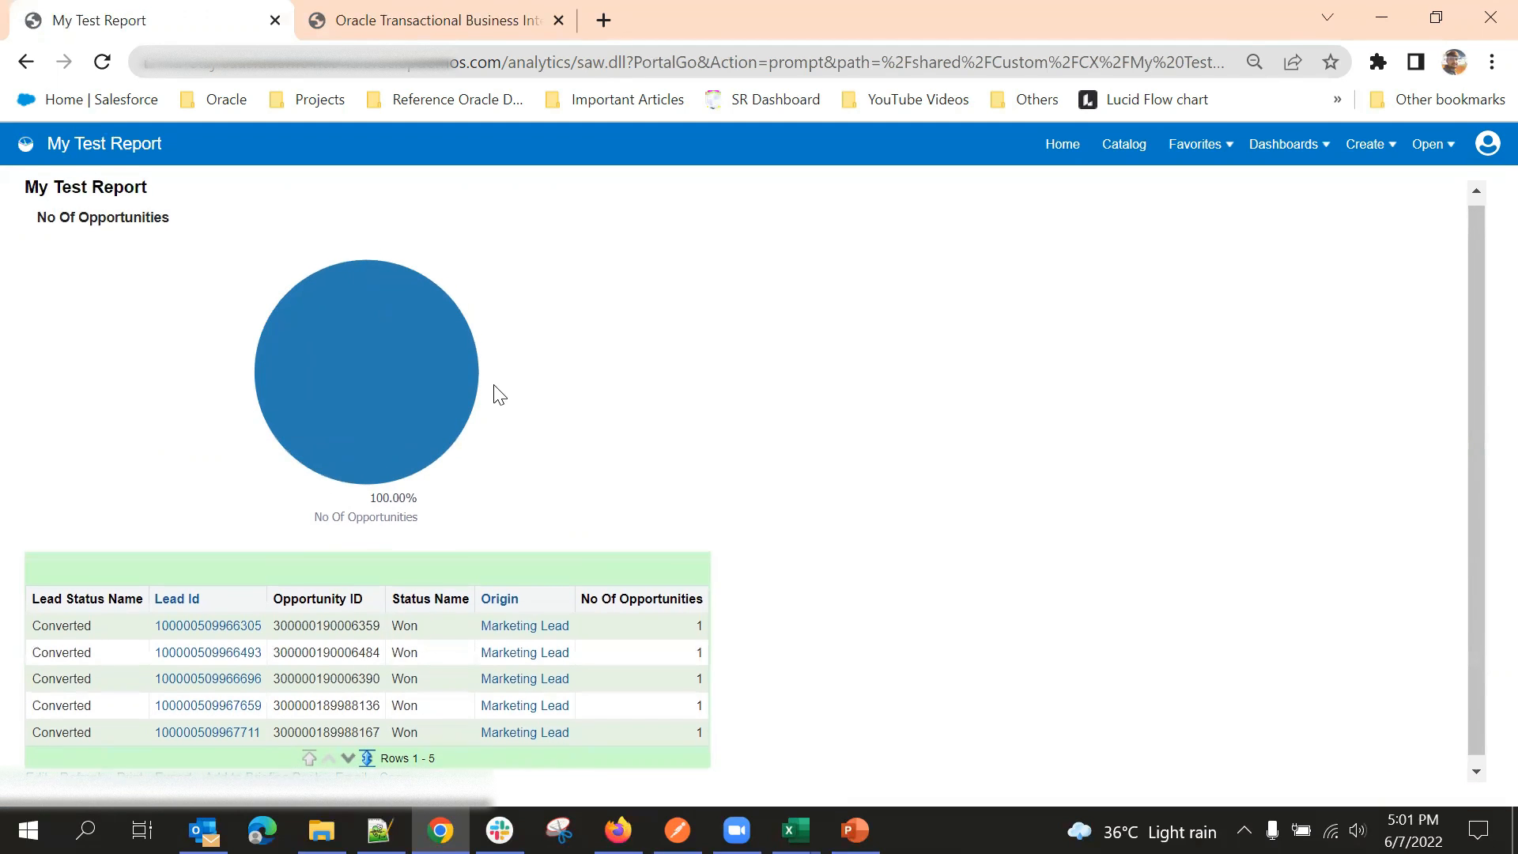
Step: Return to the /Shared Folders/Custom/CX folder in the catalog and open My Test Report again
{"action": "scroll", "coordinate": [288, 323], "scroll_direction": "down", "scroll_amount": 1}
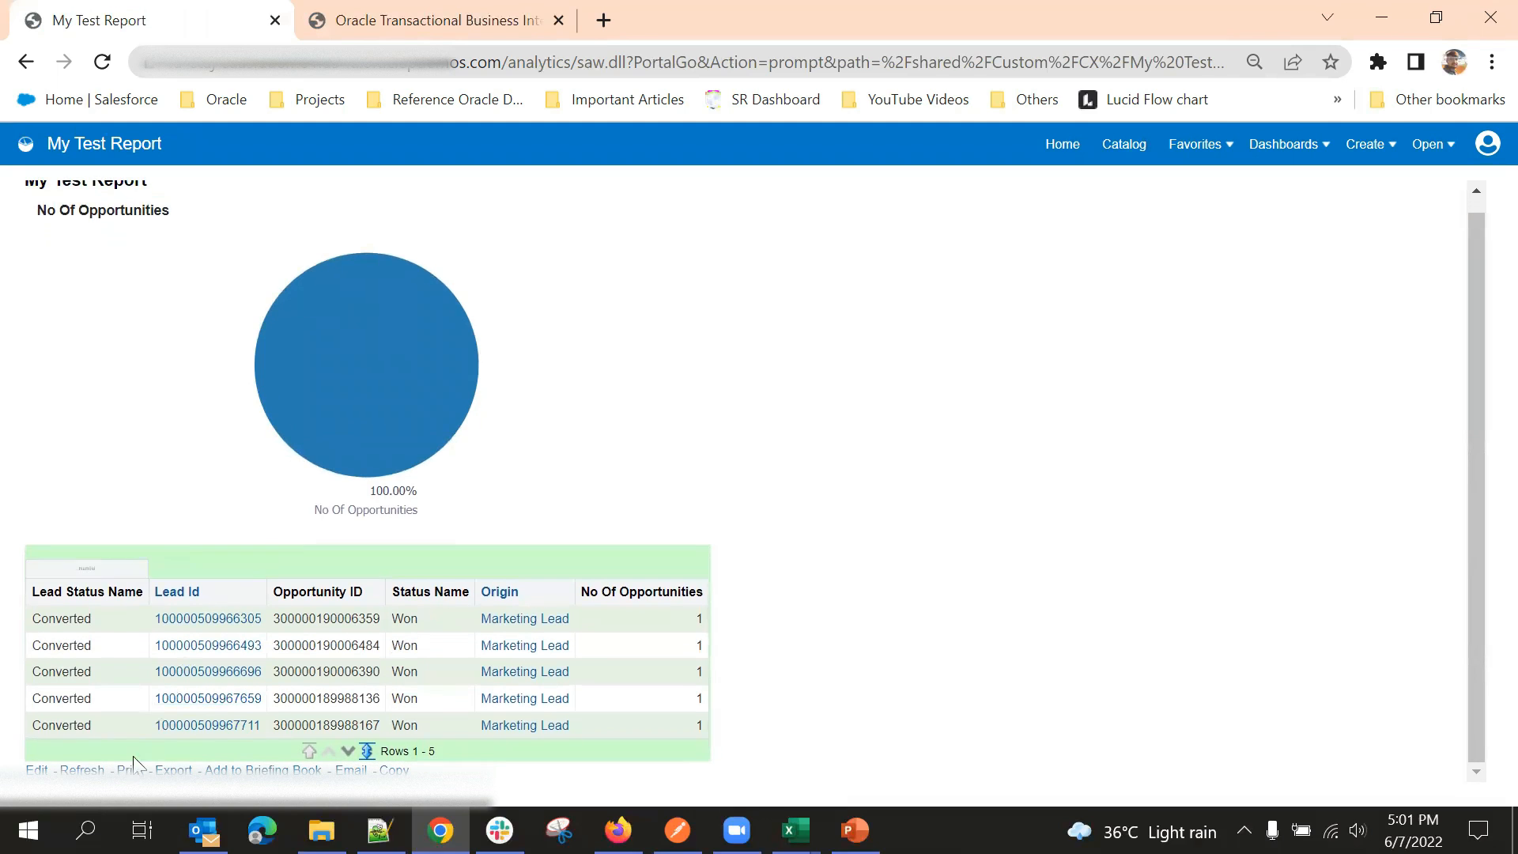
{"action": "left_click", "coordinate": [27, 61]}
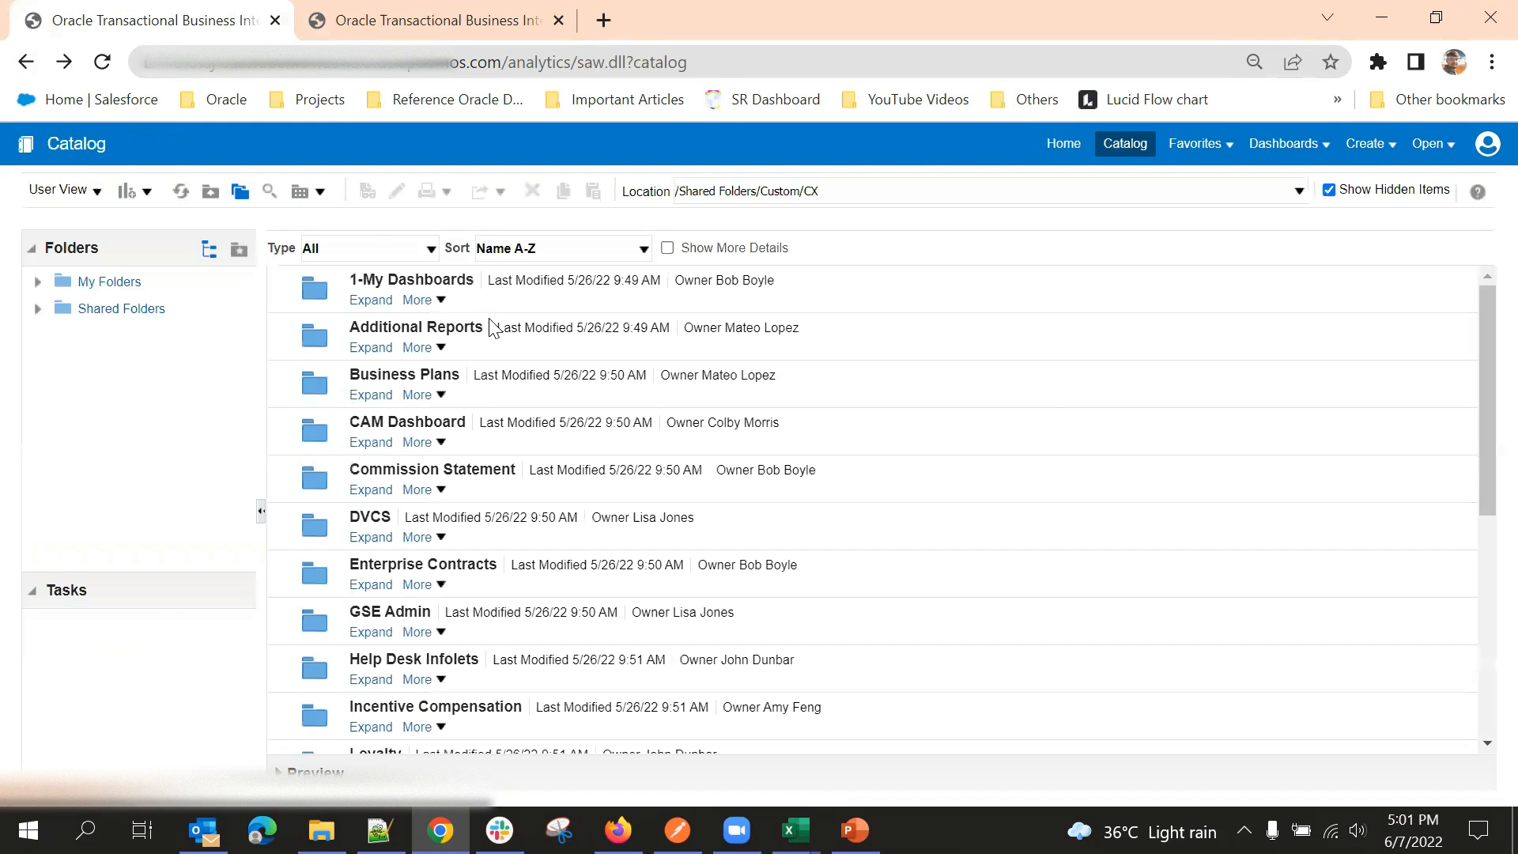
{"action": "scroll", "coordinate": [490, 326], "scroll_direction": "down", "scroll_amount": 5}
{"action": "left_click", "coordinate": [363, 740]}
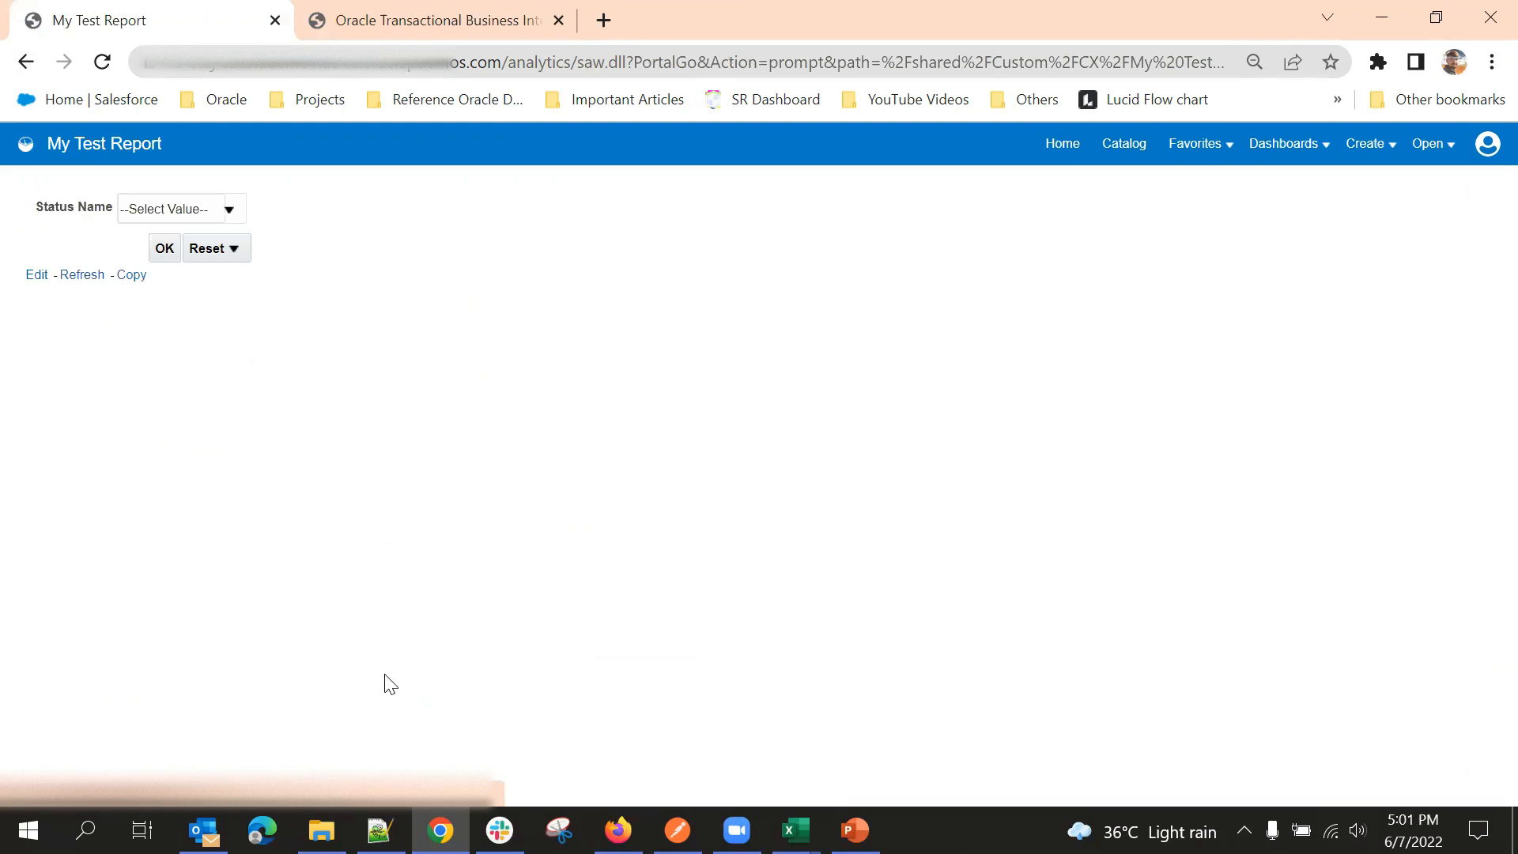
Step: Run the report with every value of the Status Name prompt selected, including NULL, Lost, Open and Won
{"action": "left_click", "coordinate": [230, 210]}
{"action": "left_click", "coordinate": [138, 321]}
{"action": "left_click", "coordinate": [138, 350]}
{"action": "left_click", "coordinate": [139, 266]}
{"action": "left_click", "coordinate": [139, 294]}
{"action": "left_click", "coordinate": [138, 239]}
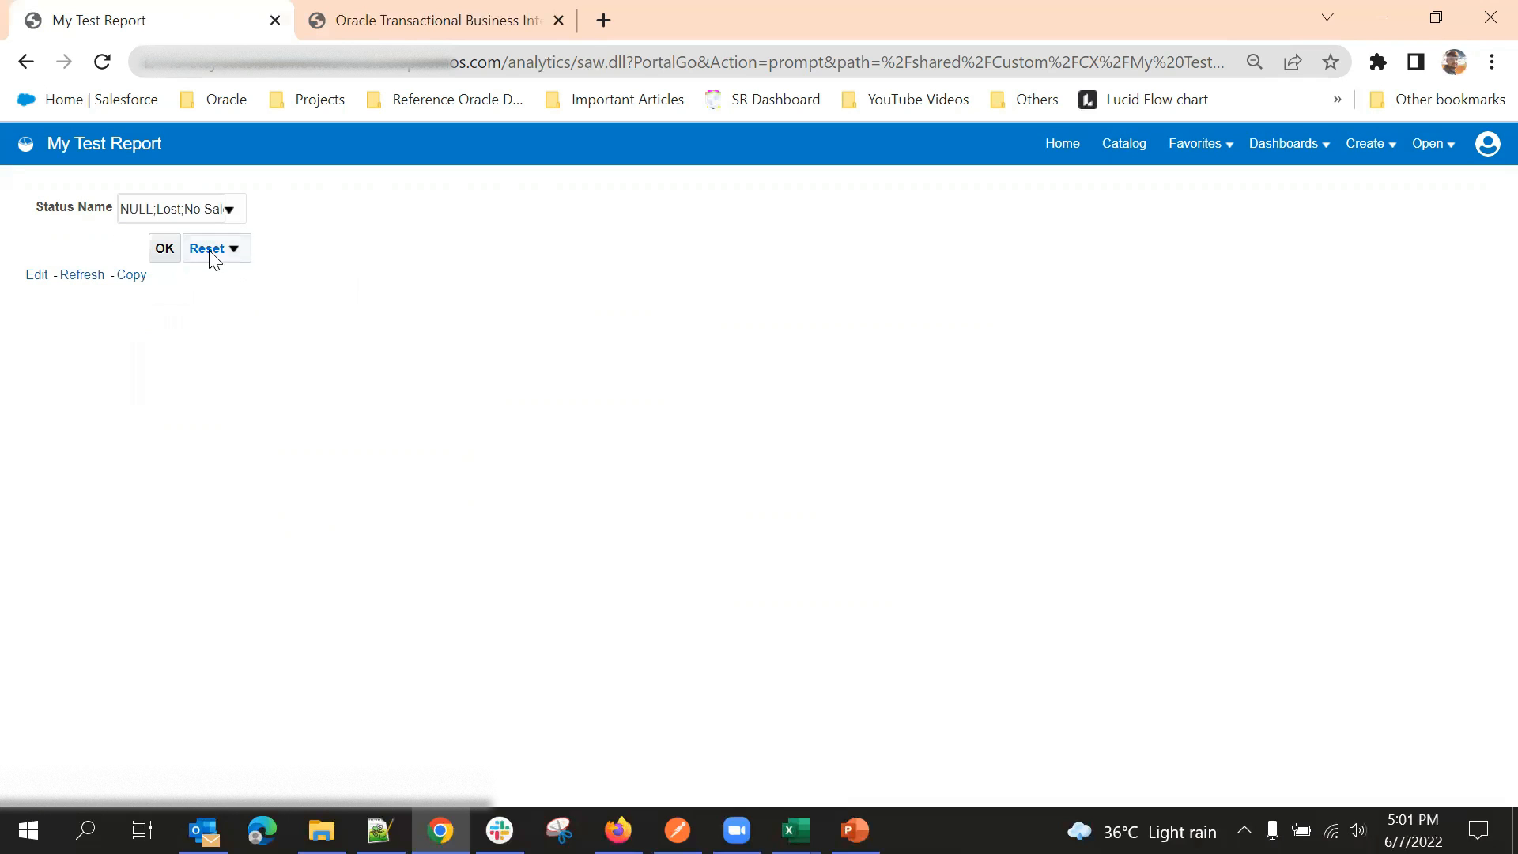
{"action": "left_click", "coordinate": [164, 248]}
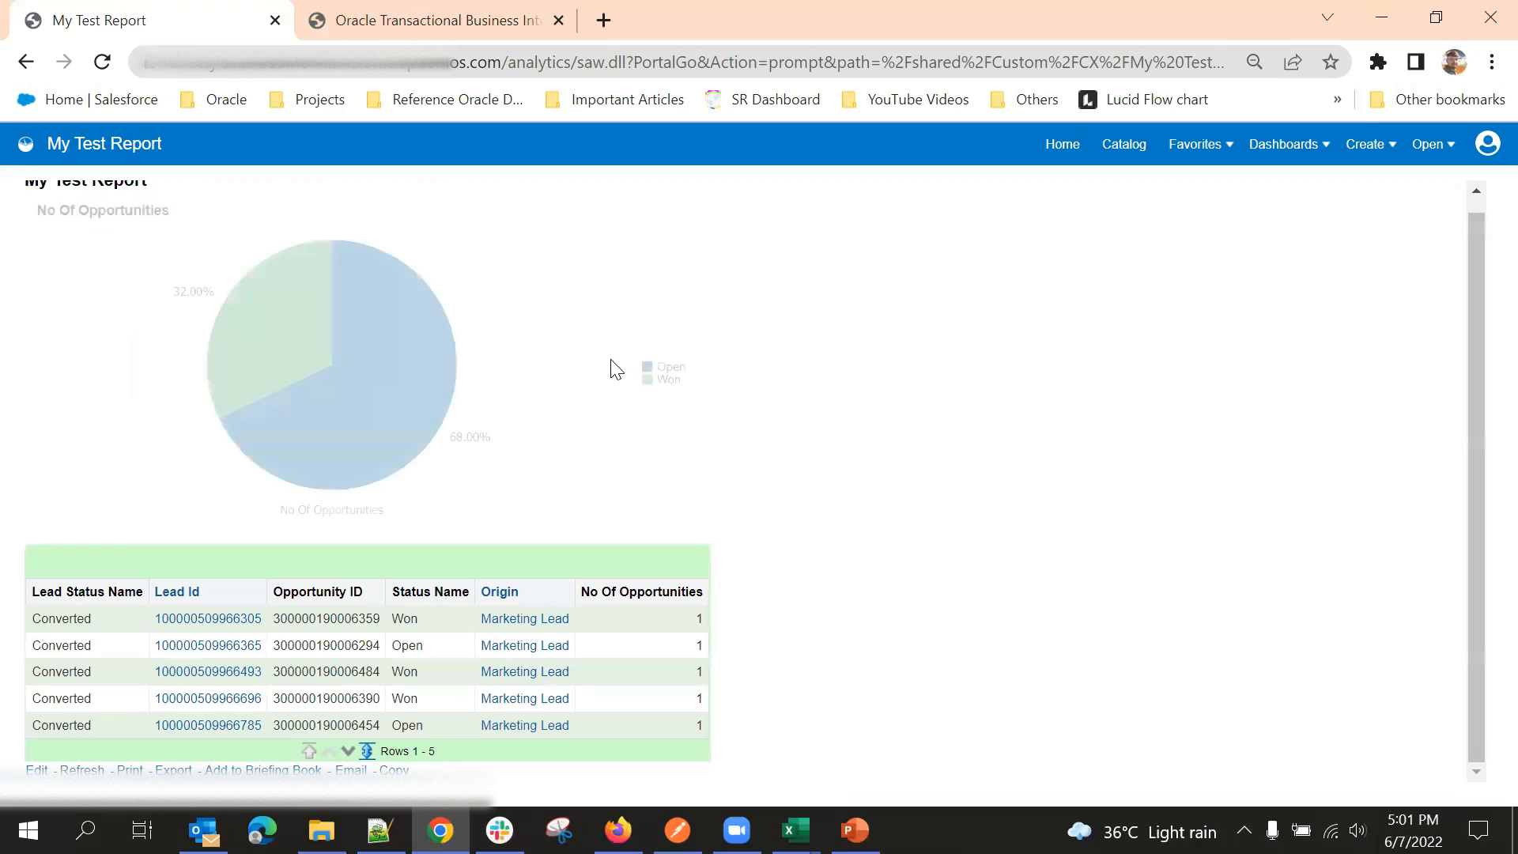
Step: Display all rows of the report table and check which Data export formats are offered for the report
{"action": "scroll", "coordinate": [457, 585], "scroll_direction": "down", "scroll_amount": 1}
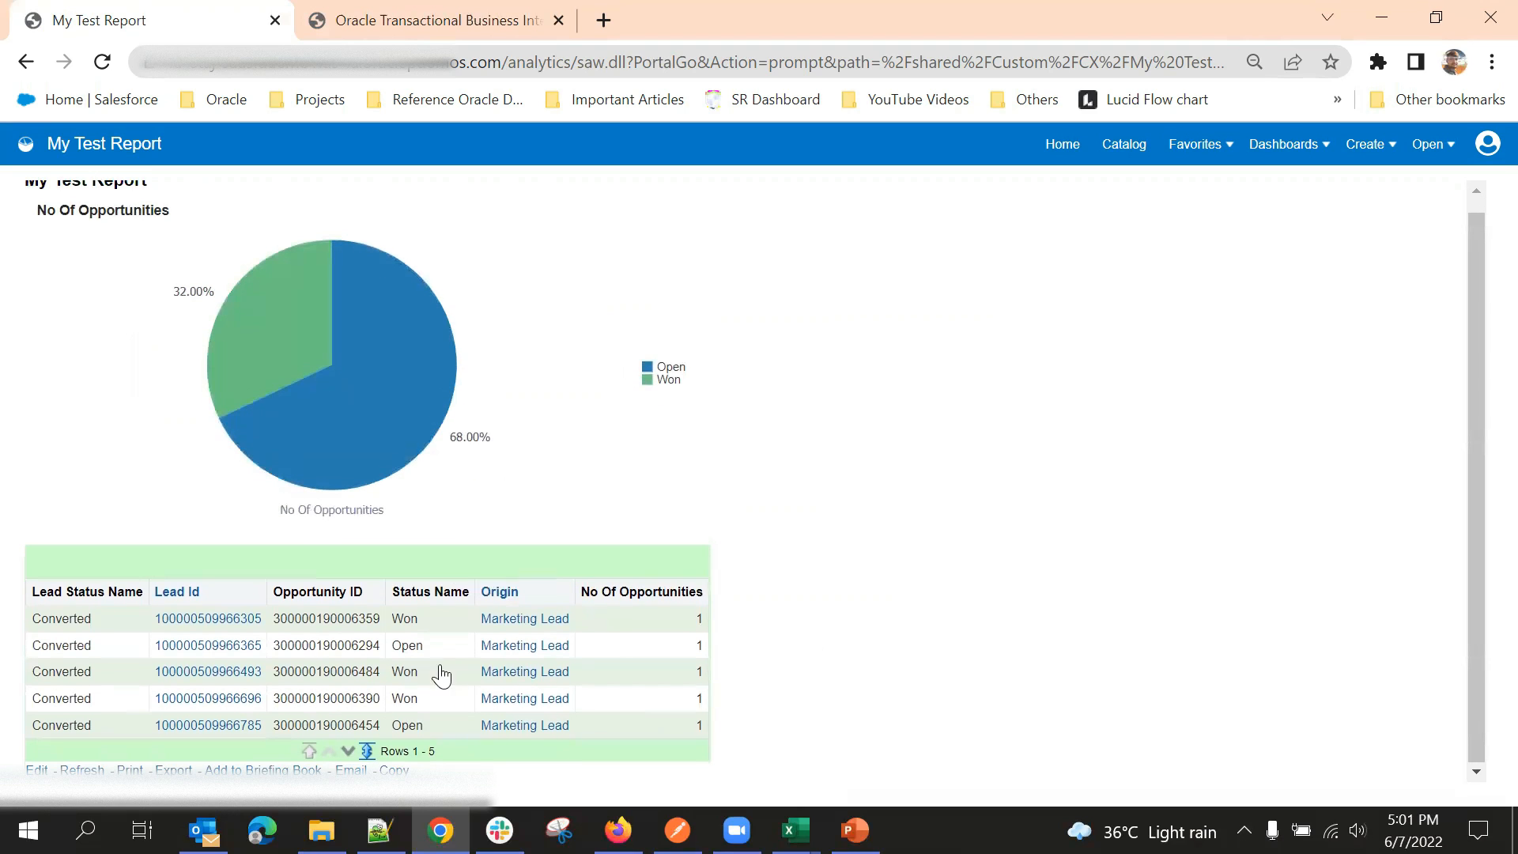
{"action": "left_click", "coordinate": [367, 751]}
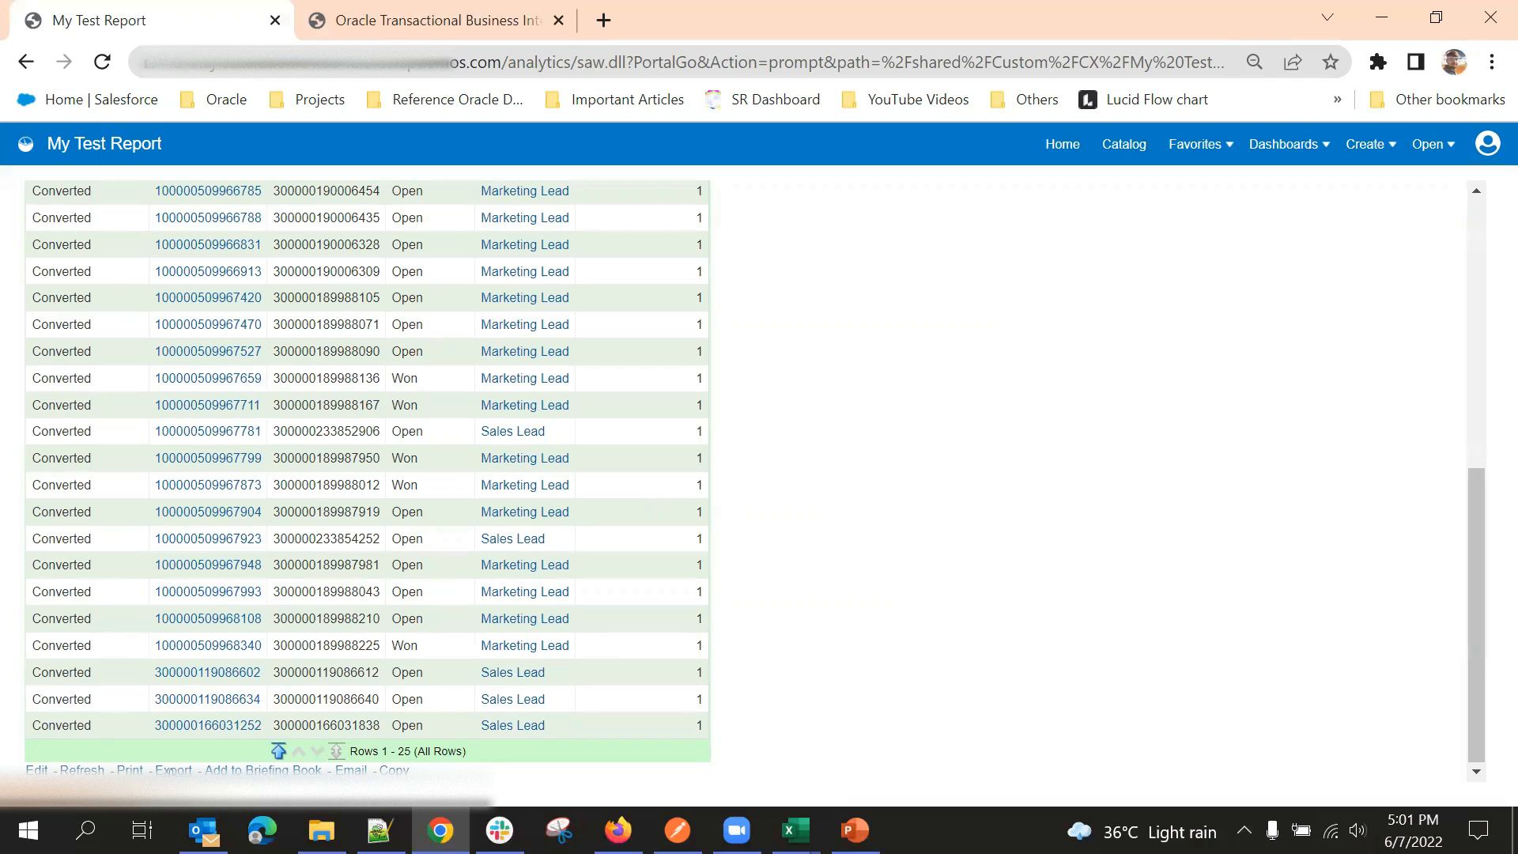
{"action": "left_click", "coordinate": [173, 770]}
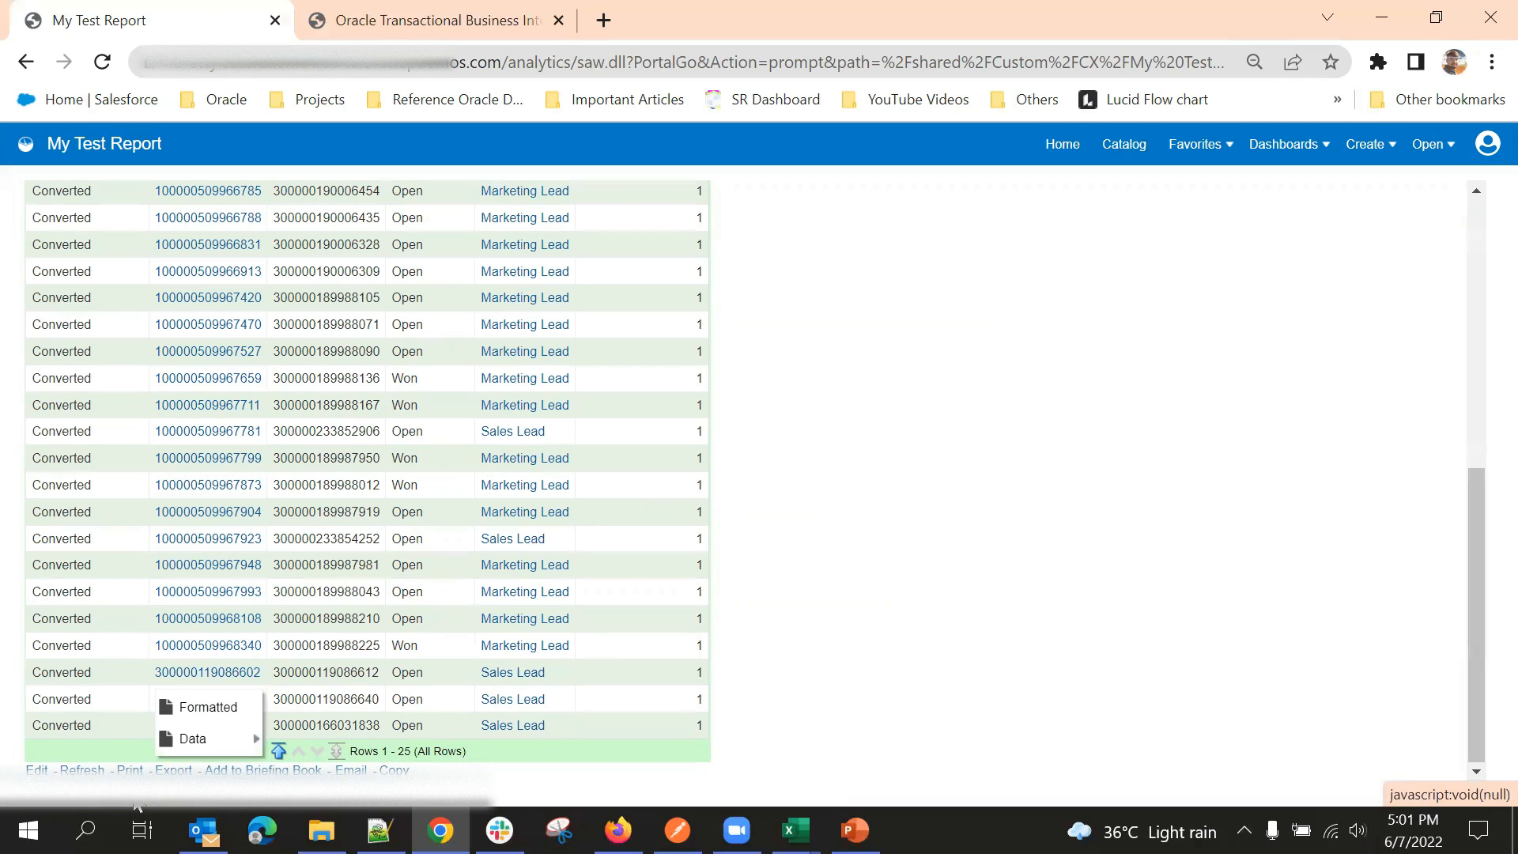
{"action": "mouse_move", "coordinate": [198, 738]}
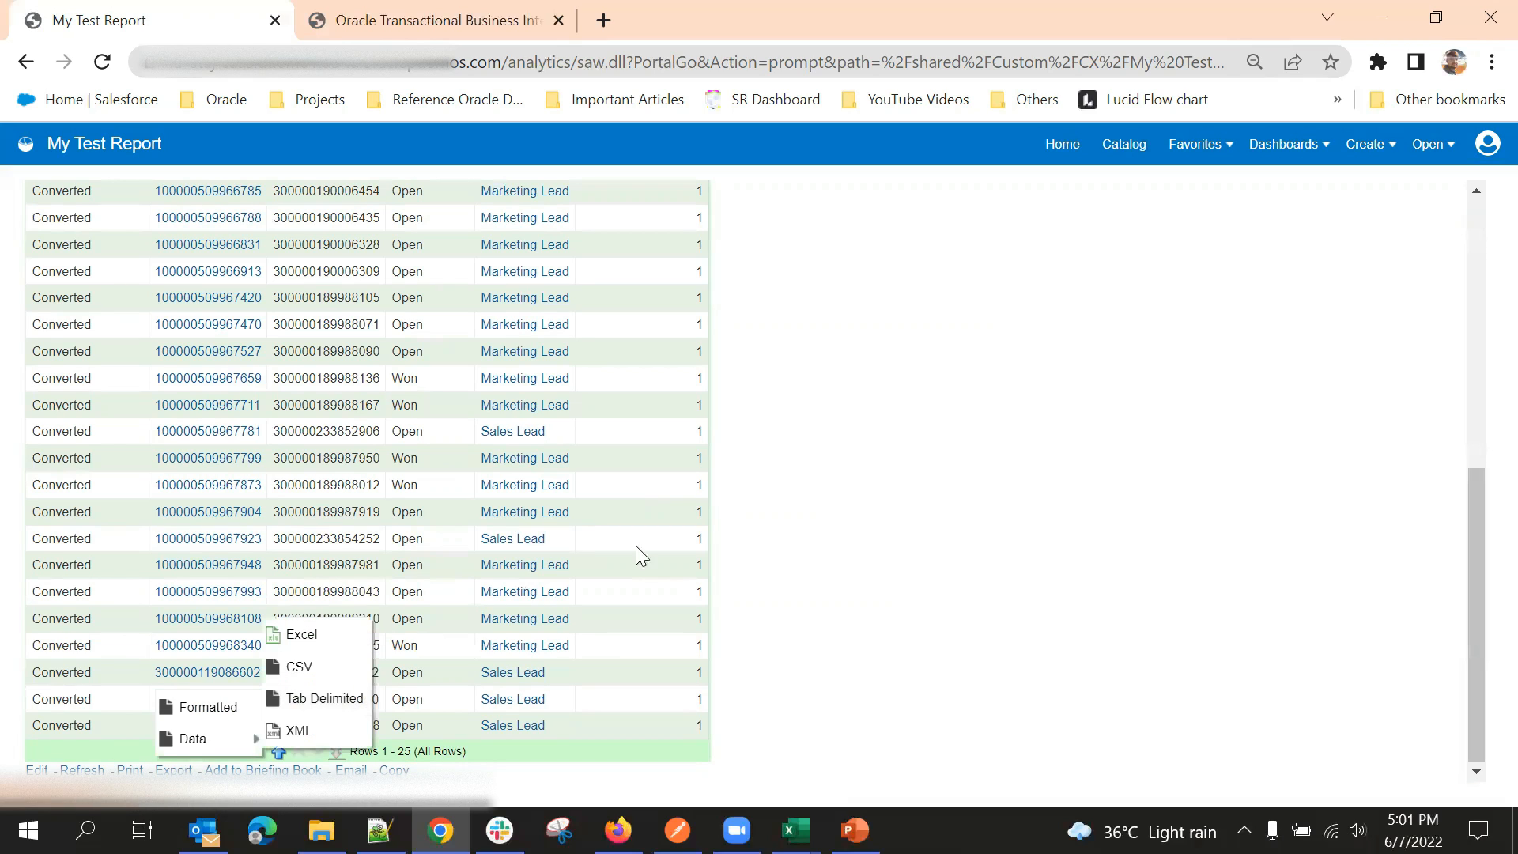
{"action": "left_click", "coordinate": [882, 547]}
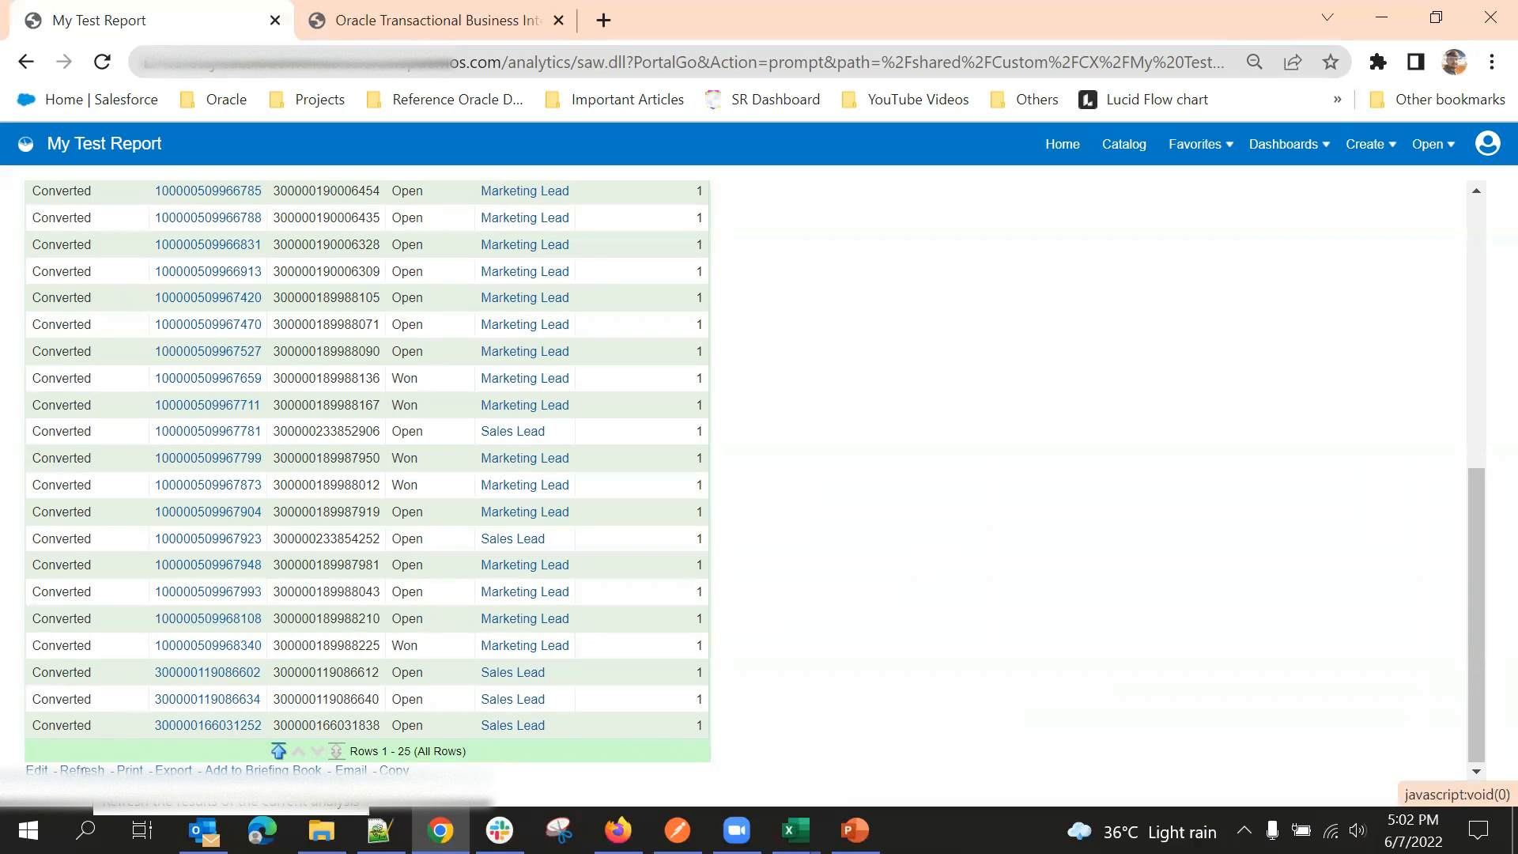
Step: Review the full table's status names and lead origins together with the opportunities pie chart of the report
{"action": "scroll", "coordinate": [351, 441], "scroll_direction": "up", "scroll_amount": 3}
{"action": "scroll", "coordinate": [350, 440], "scroll_direction": "down", "scroll_amount": 3}
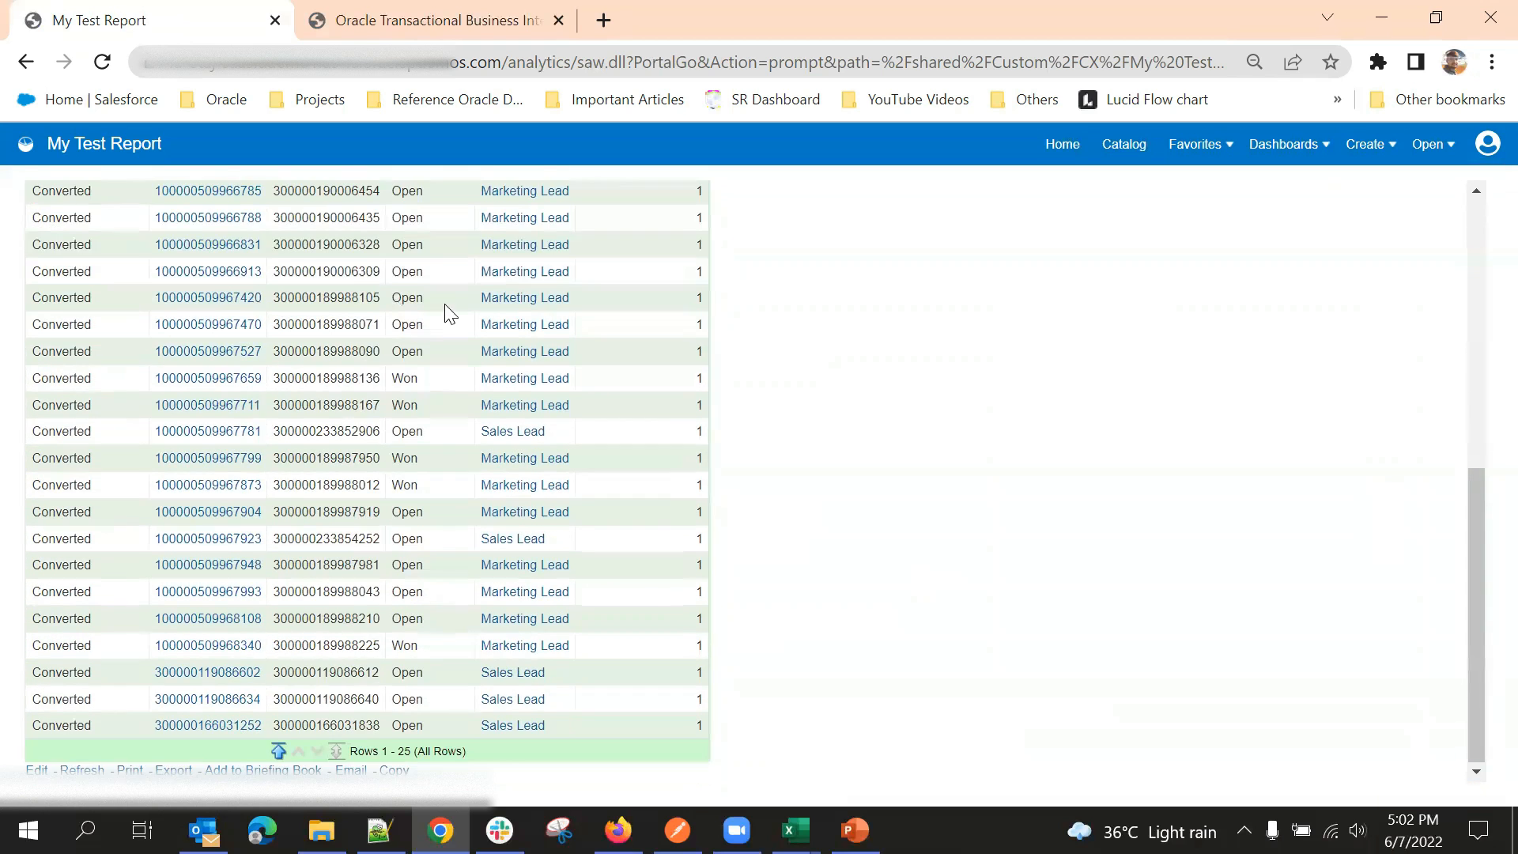
{"action": "scroll", "coordinate": [444, 311], "scroll_direction": "up", "scroll_amount": 6}
{"action": "scroll", "coordinate": [396, 475], "scroll_direction": "down", "scroll_amount": 3}
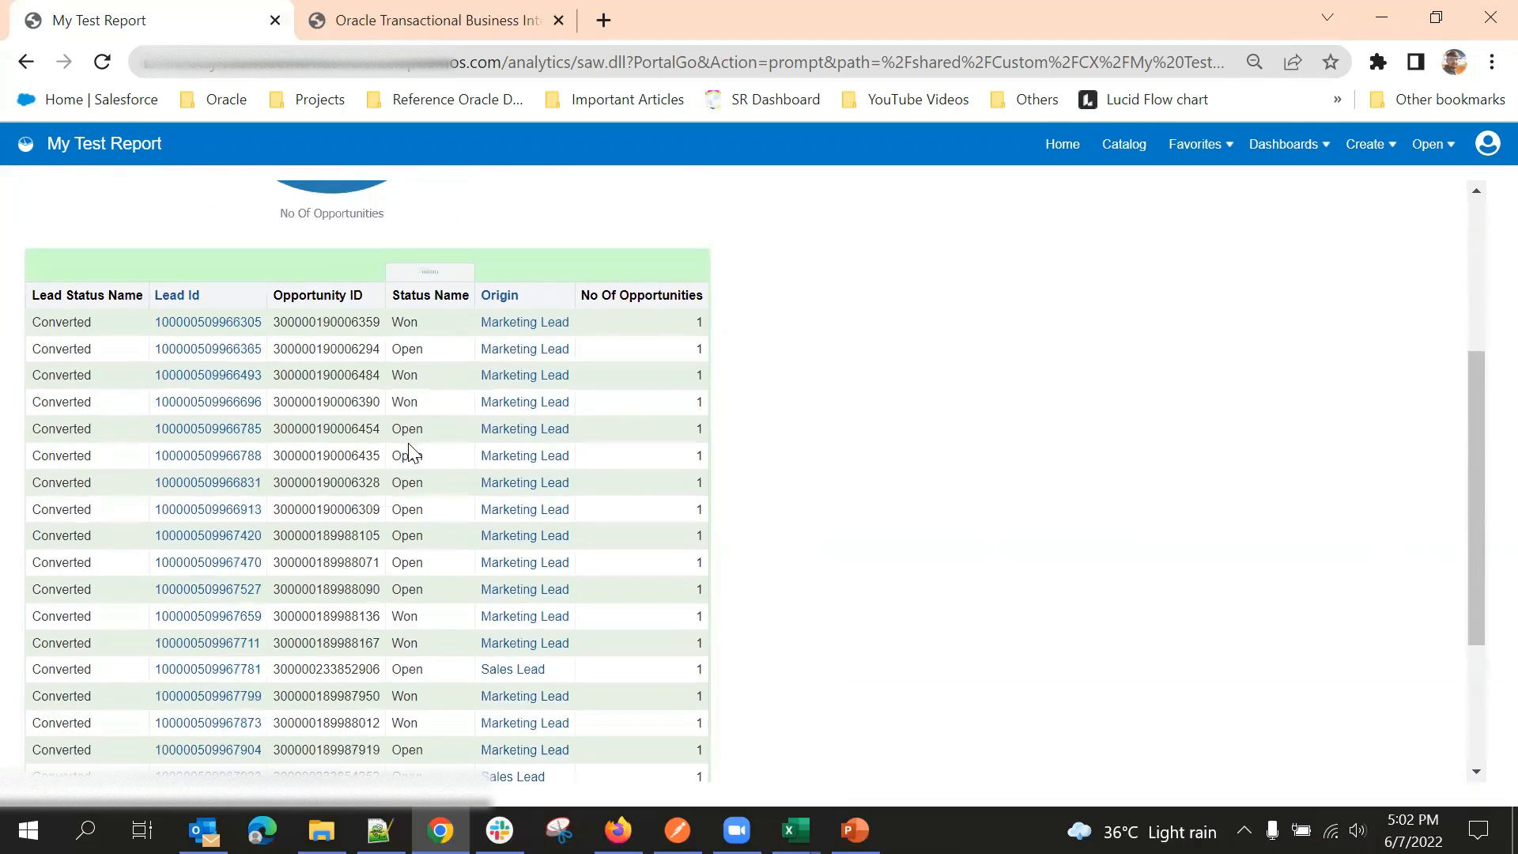
{"action": "scroll", "coordinate": [366, 414], "scroll_direction": "up", "scroll_amount": 3}
{"action": "scroll", "coordinate": [380, 459], "scroll_direction": "down", "scroll_amount": 3}
{"action": "scroll", "coordinate": [399, 467], "scroll_direction": "down", "scroll_amount": 4}
{"action": "scroll", "coordinate": [450, 340], "scroll_direction": "up", "scroll_amount": 6}
{"action": "scroll", "coordinate": [441, 325], "scroll_direction": "down", "scroll_amount": 3}
{"action": "scroll", "coordinate": [409, 357], "scroll_direction": "down", "scroll_amount": 2}
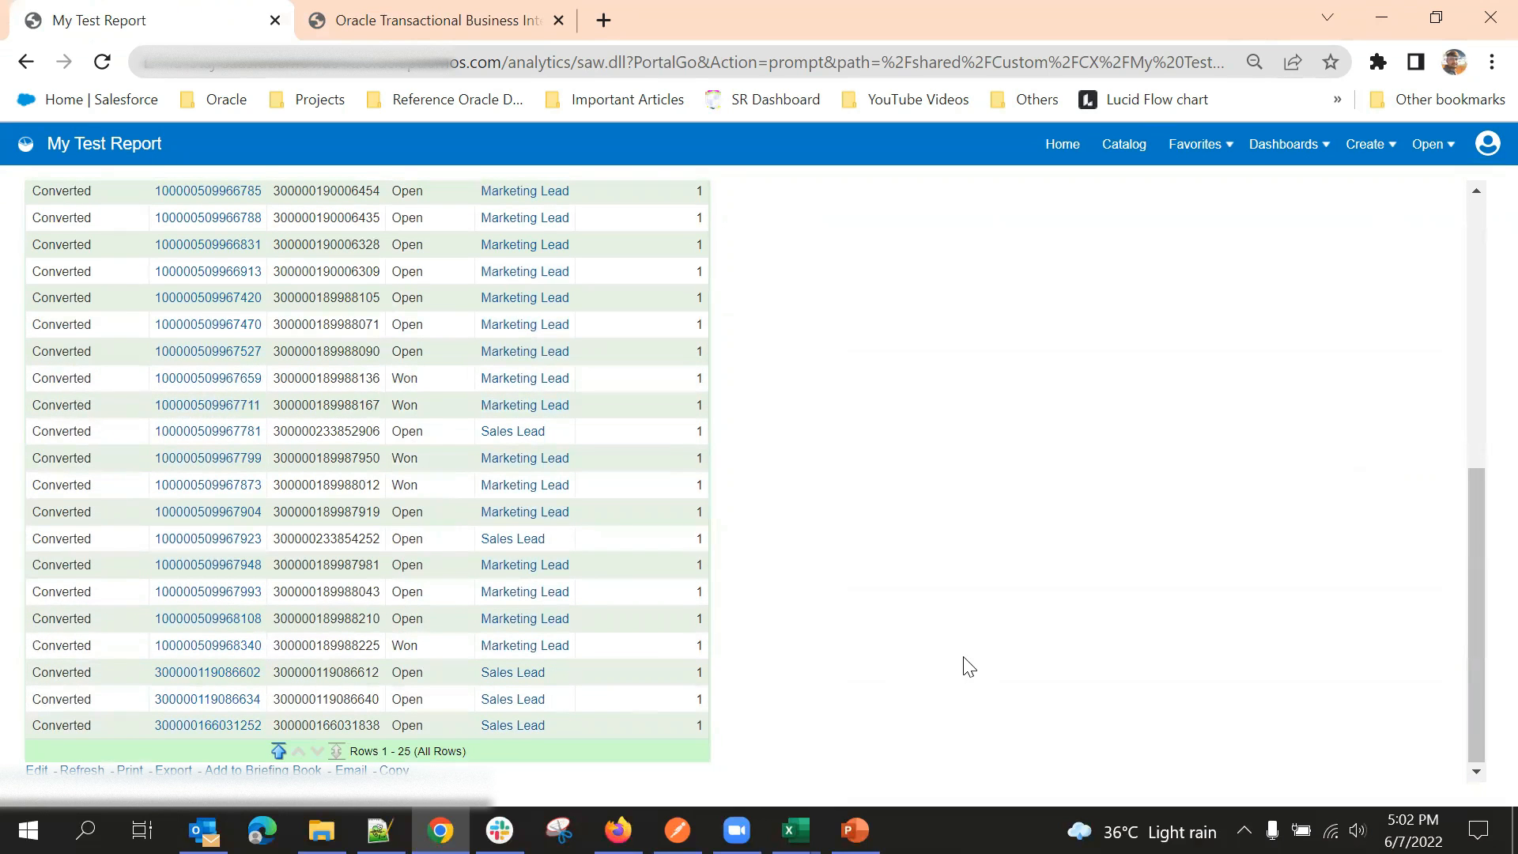
{"action": "scroll", "coordinate": [975, 630], "scroll_direction": "up", "scroll_amount": 7}
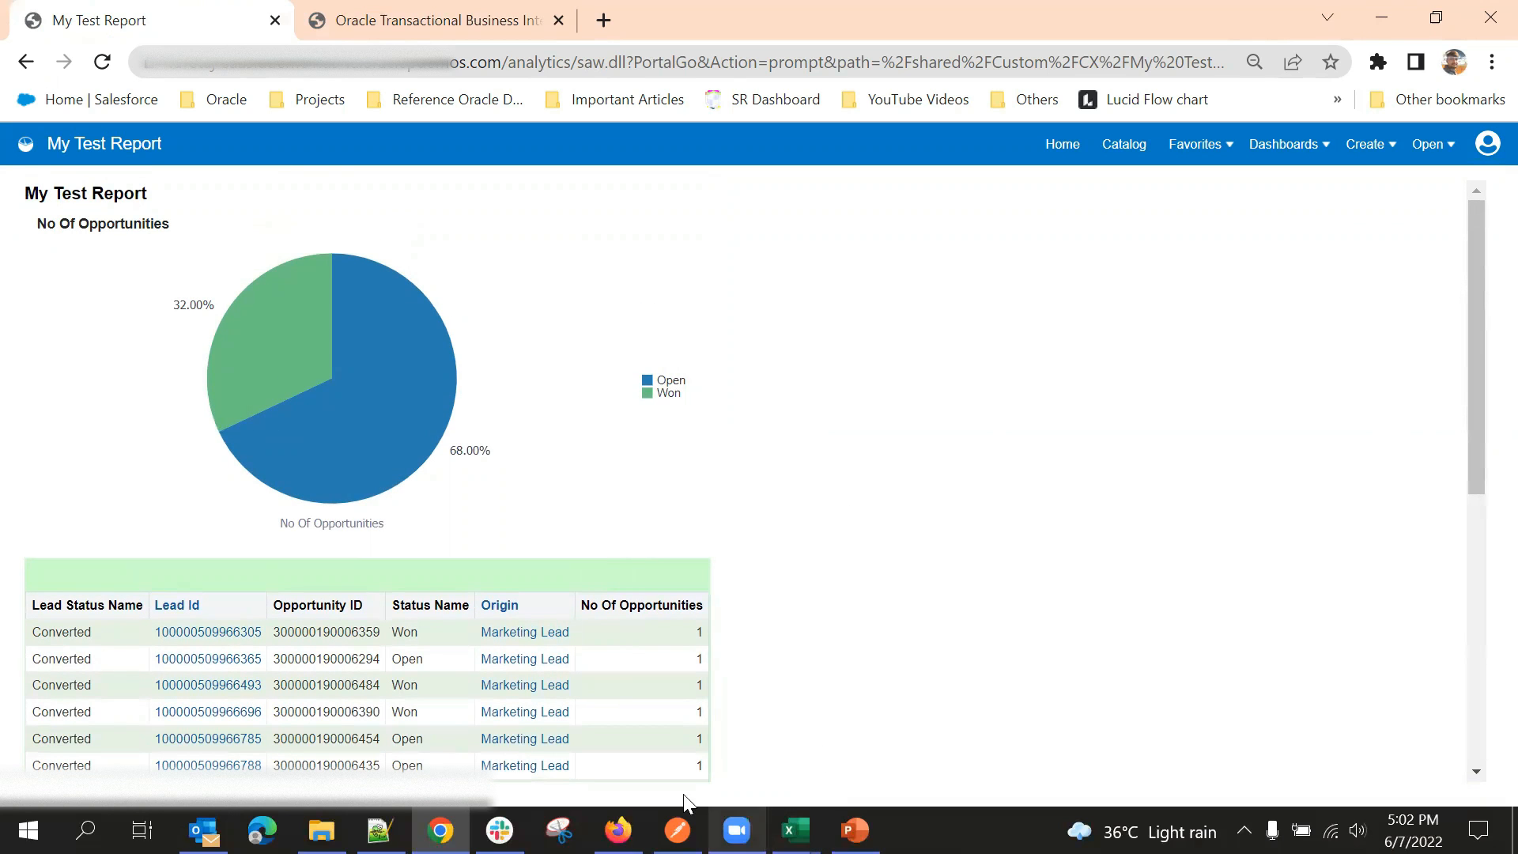
{"action": "scroll", "coordinate": [862, 506], "scroll_direction": "down", "scroll_amount": 7}
{"action": "scroll", "coordinate": [862, 506], "scroll_direction": "up", "scroll_amount": 7}
{"action": "mouse_move", "coordinate": [795, 830]}
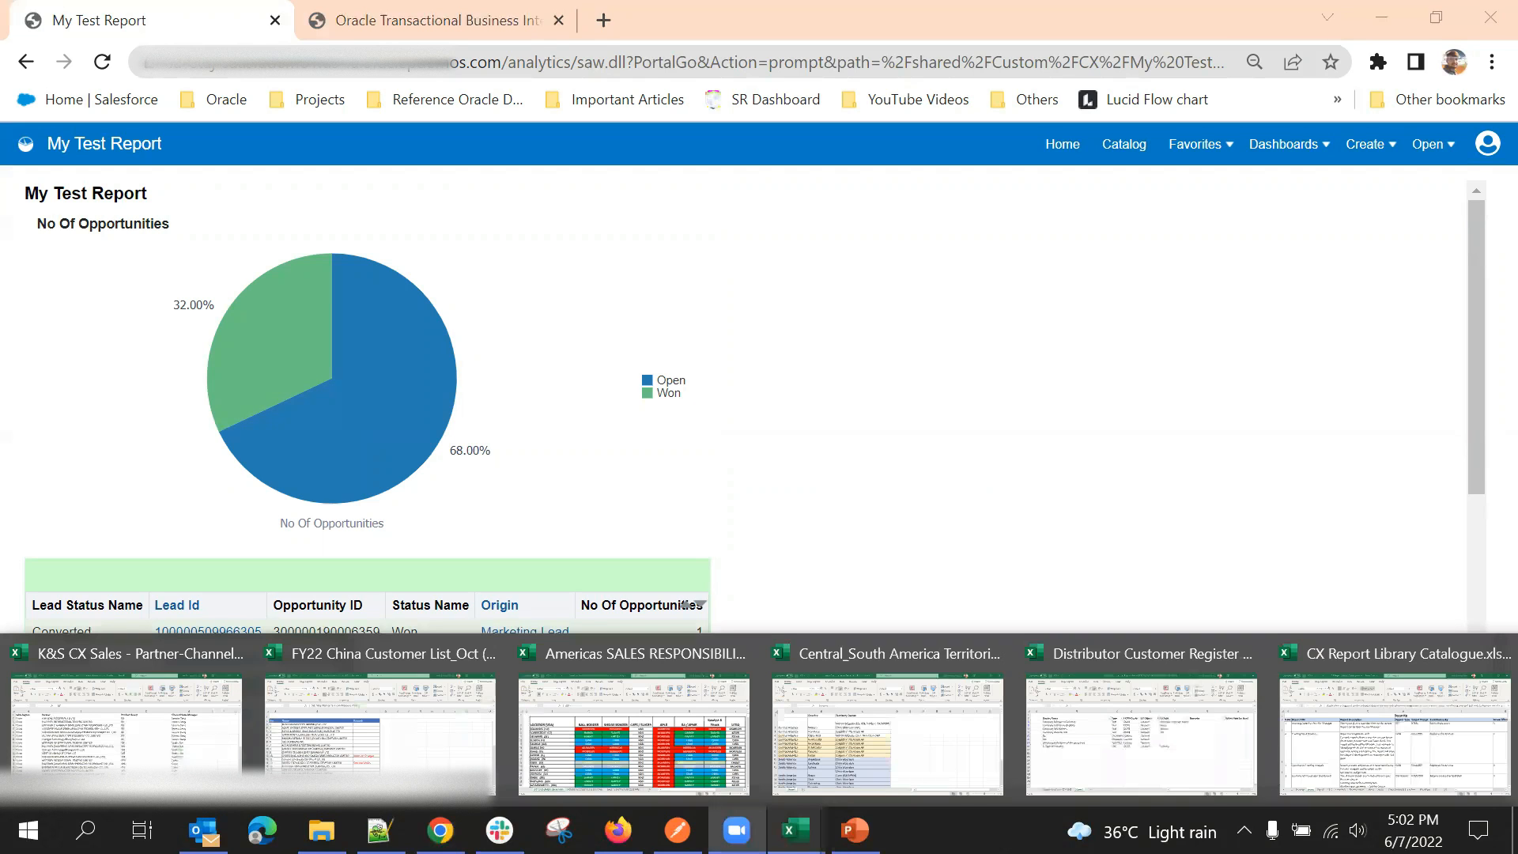